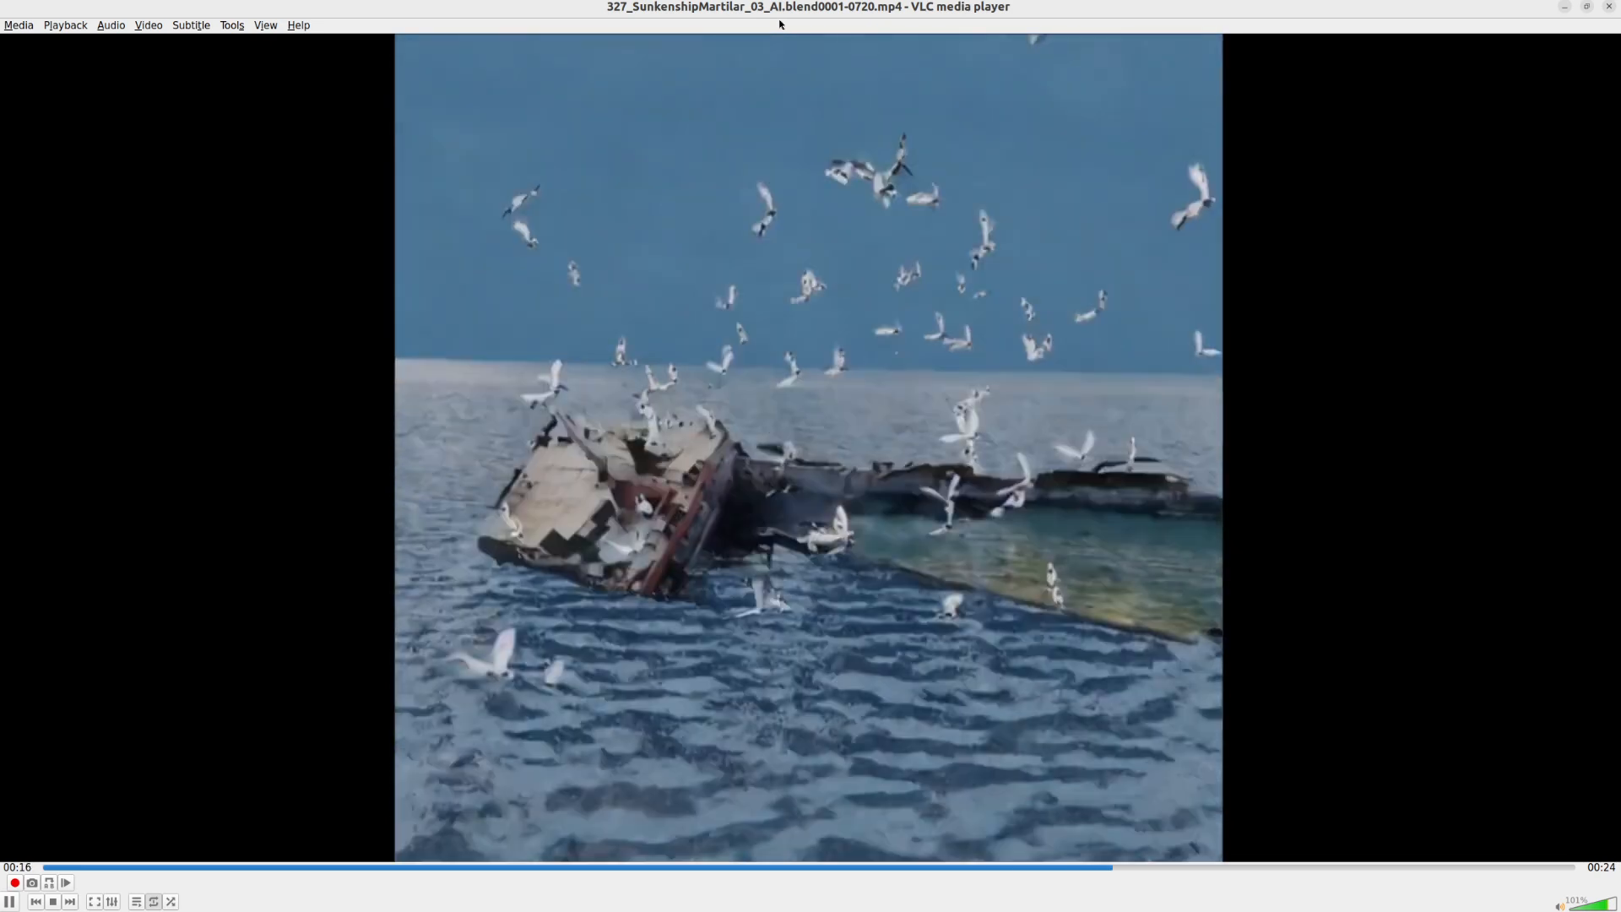
Pause the rendered sunken-ship clip and play a short stretch of the reference footage of the real capsized ship
key(space)
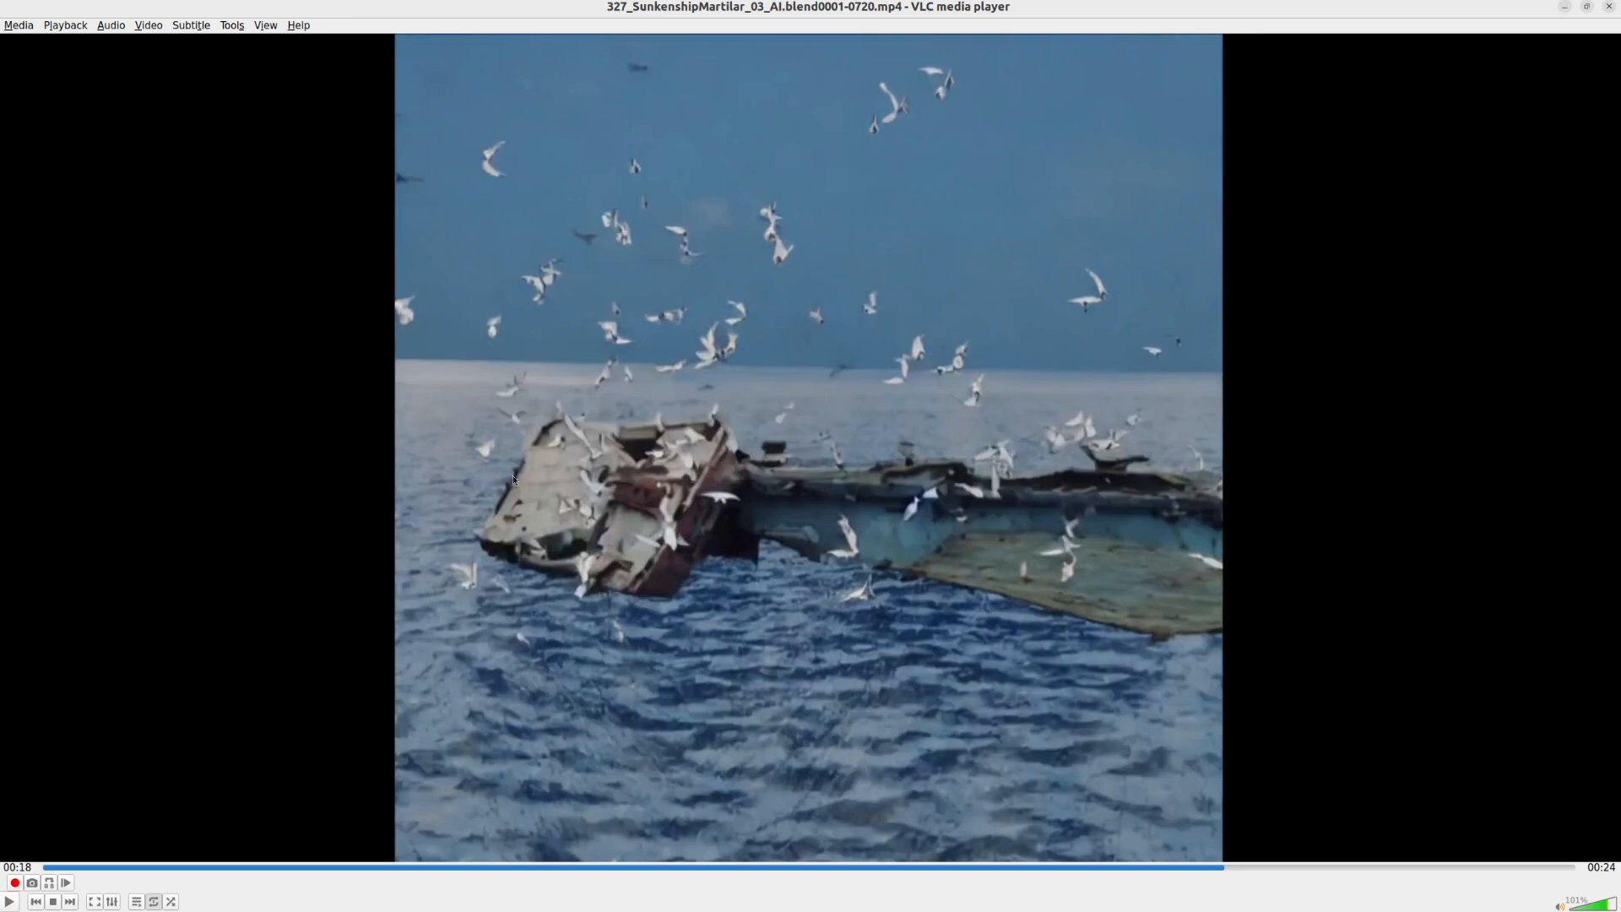
click(1, 510)
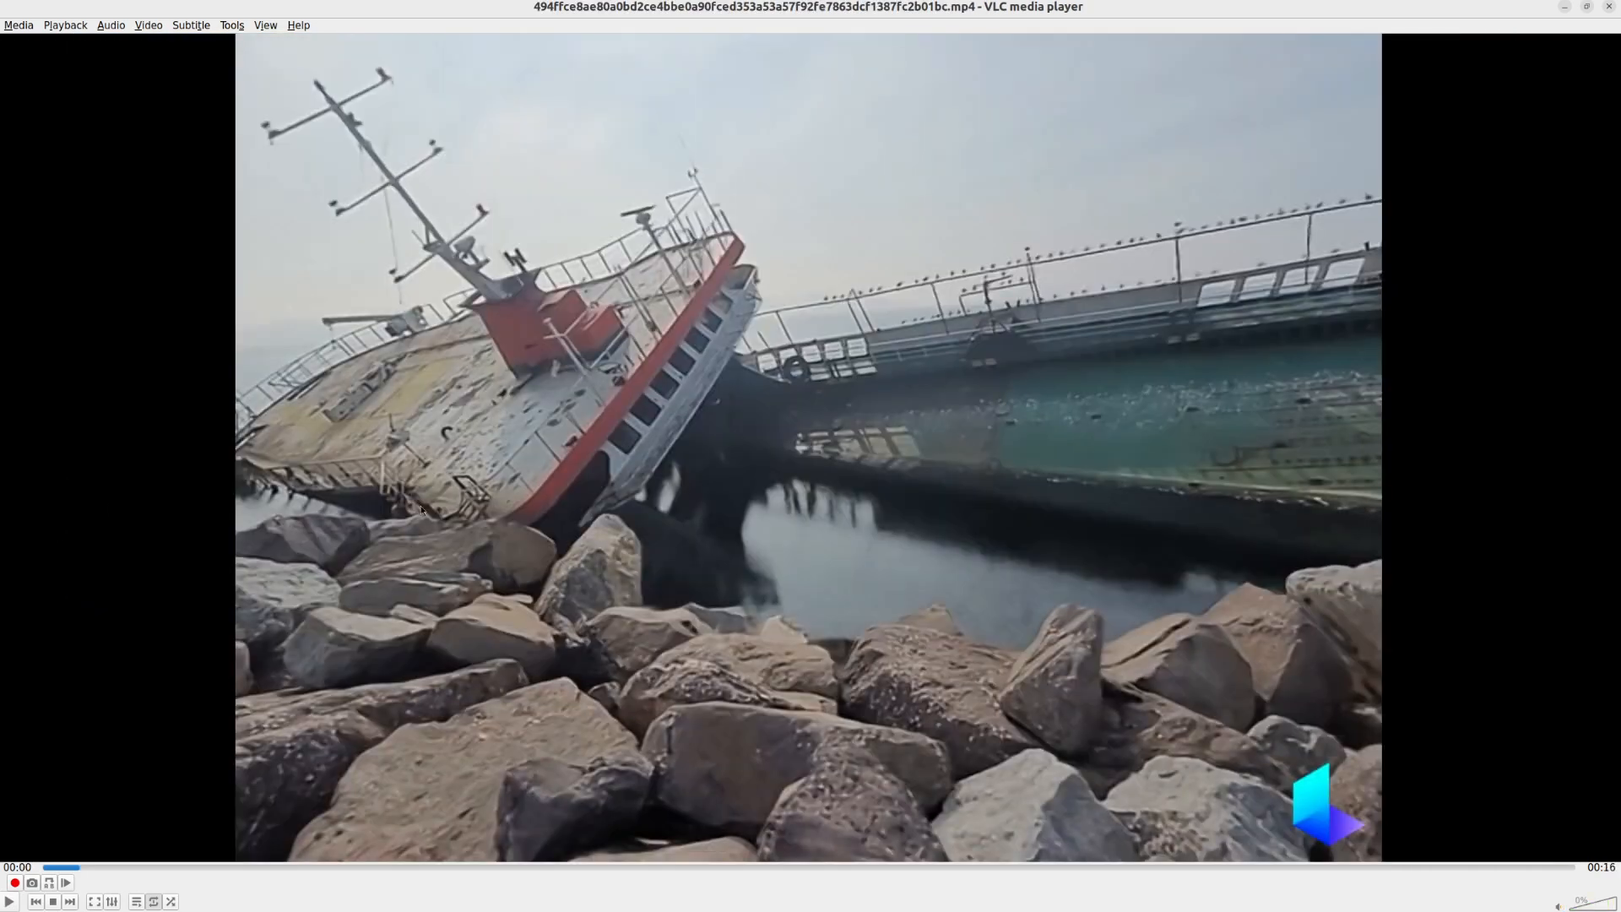
key(space)
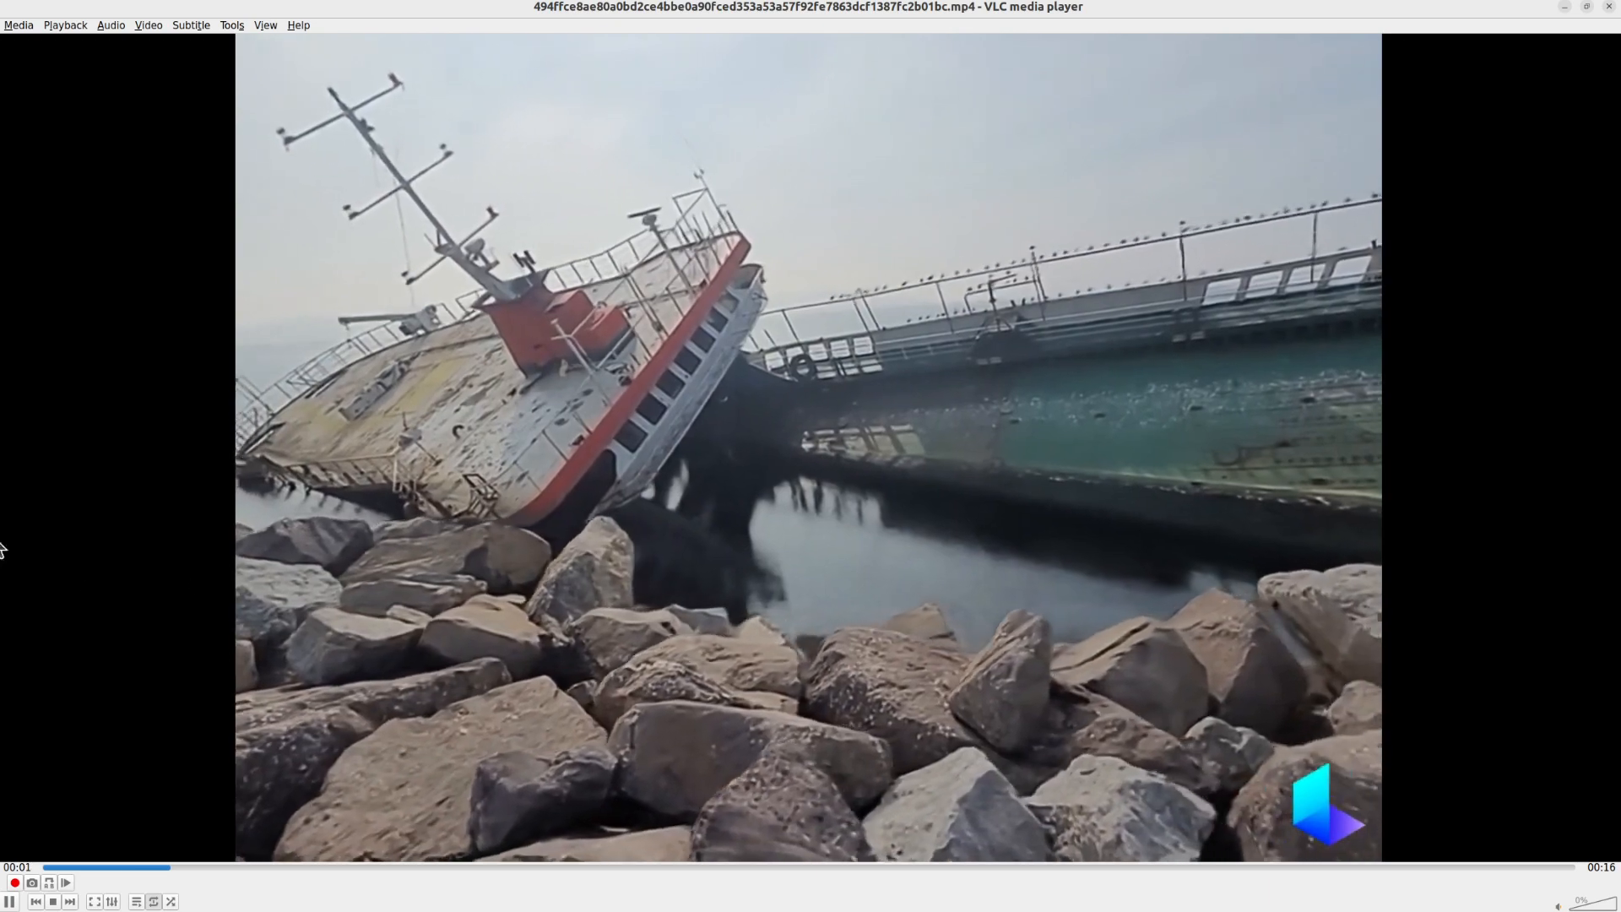
scroll(0, 510, down, 2)
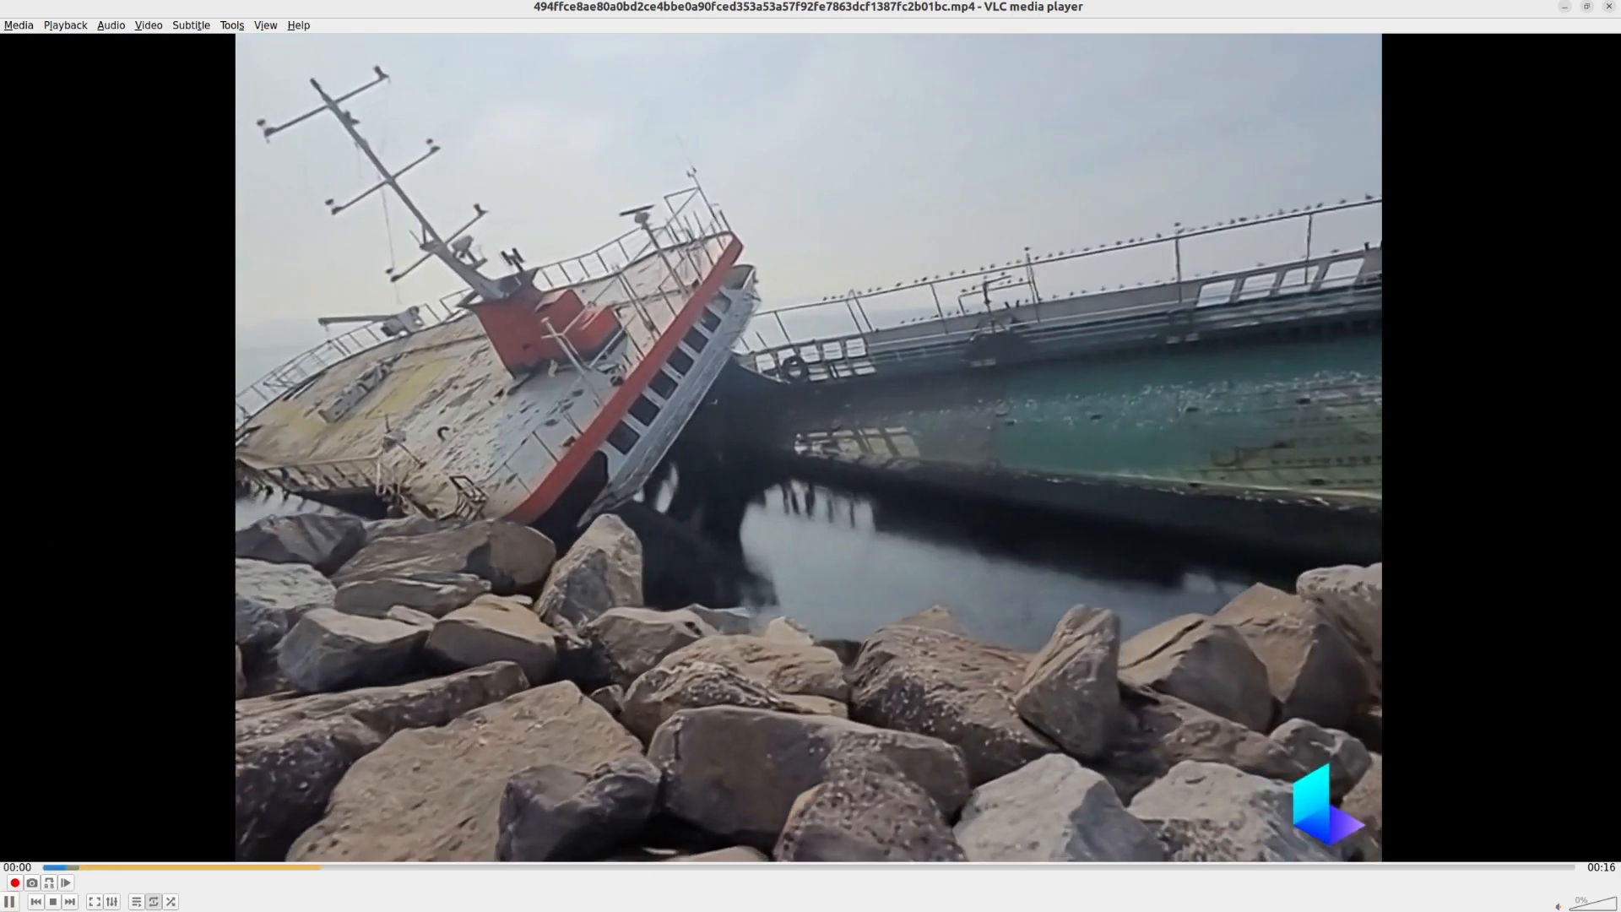
key(space)
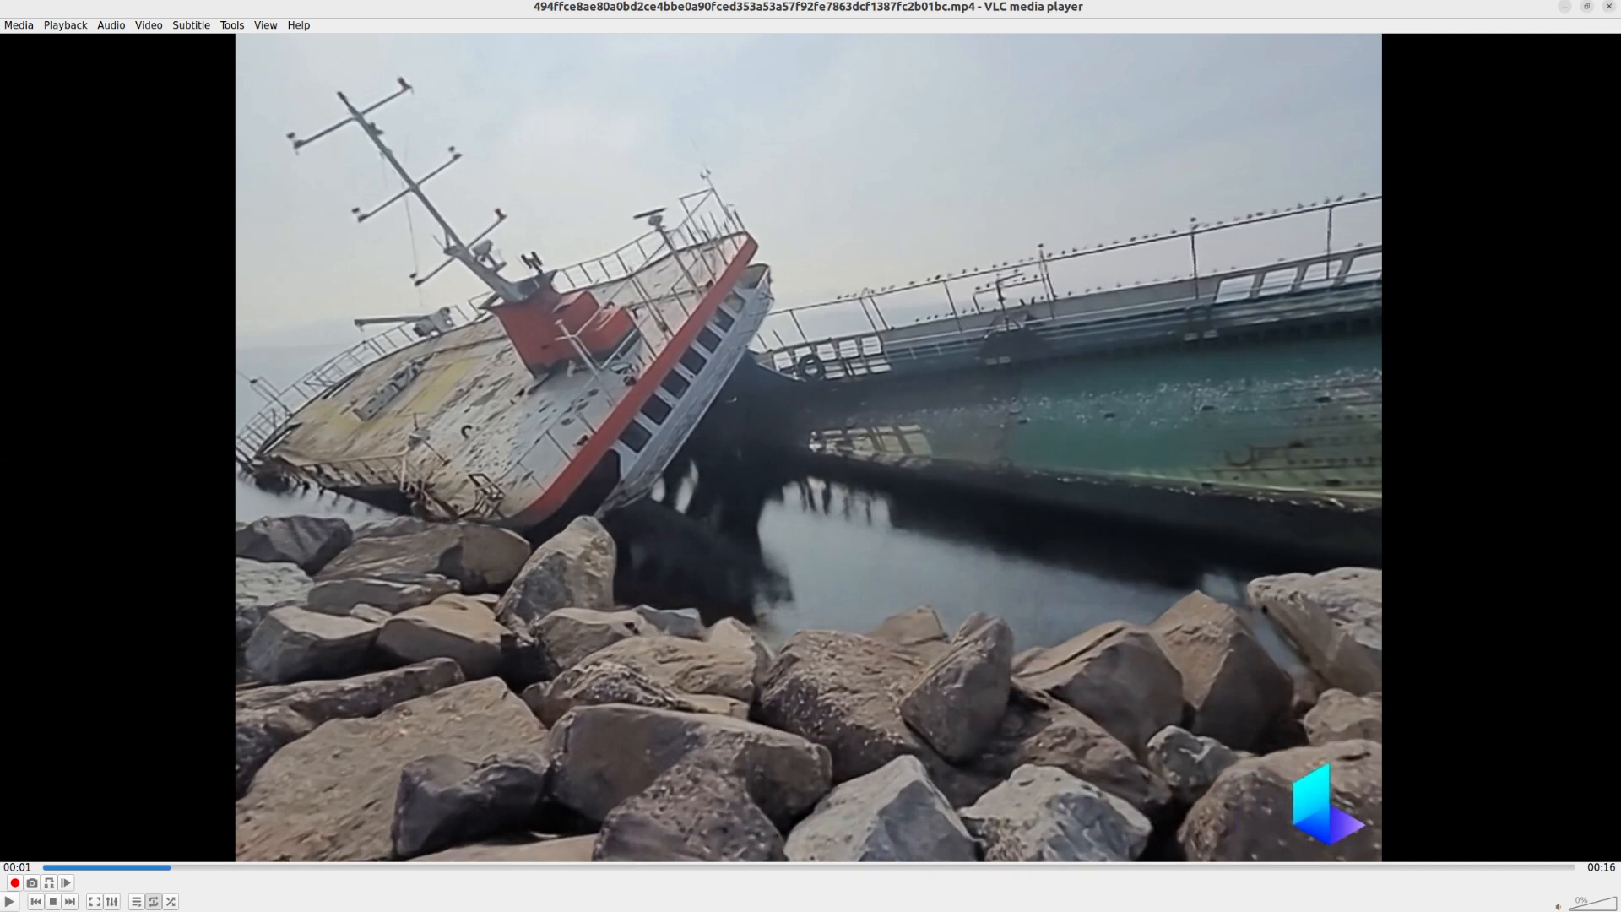
Switch to Blender with the sunken ship scene and quit all VLC windows
right_click(2, 422)
click(115, 276)
click(2, 283)
right_click(2, 509)
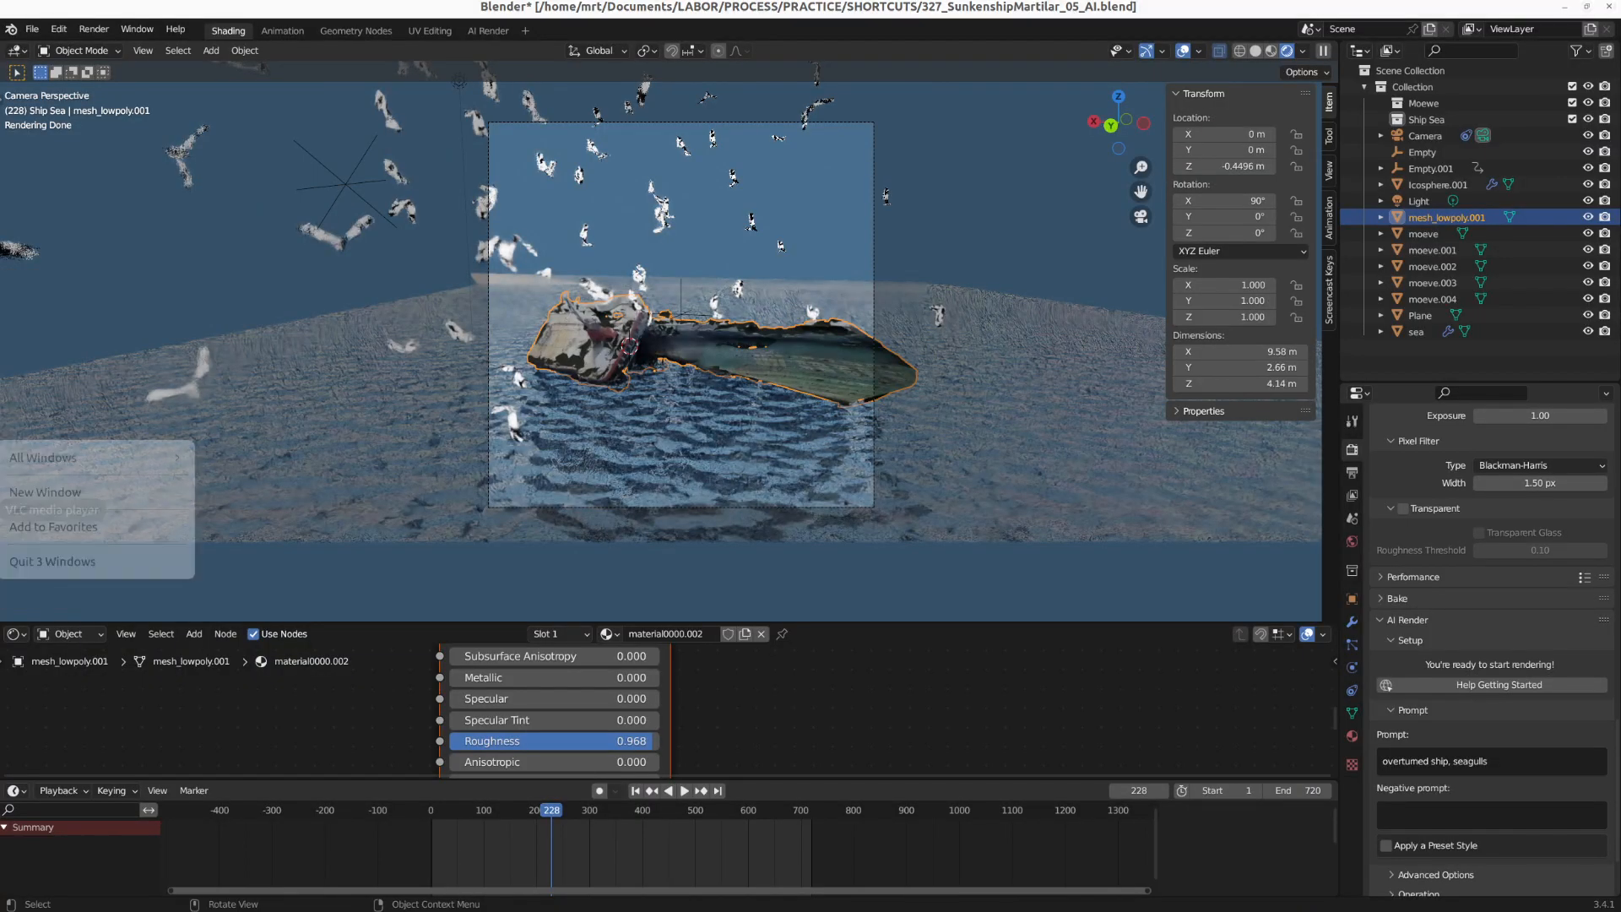
click(27, 563)
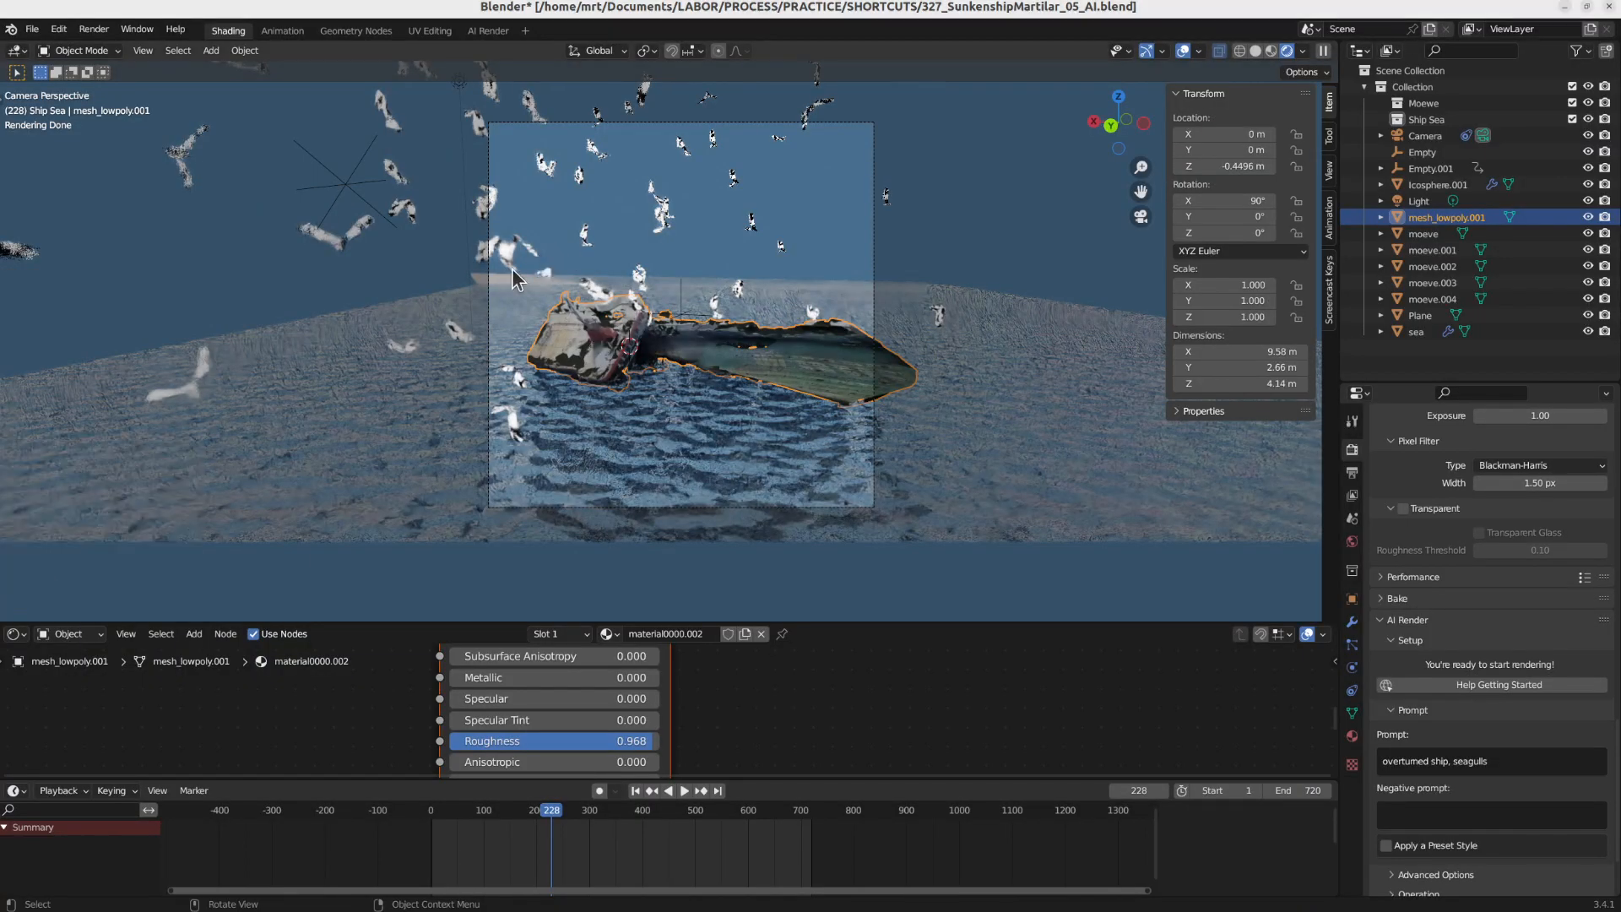
Isolate the ship mesh mesh_lowpoly.001 by hiding every other object in the scene
middle_drag(511, 269, 697, 390)
scroll(558, 333, down, 5)
scroll(593, 401, up, 5)
key(shift+h)
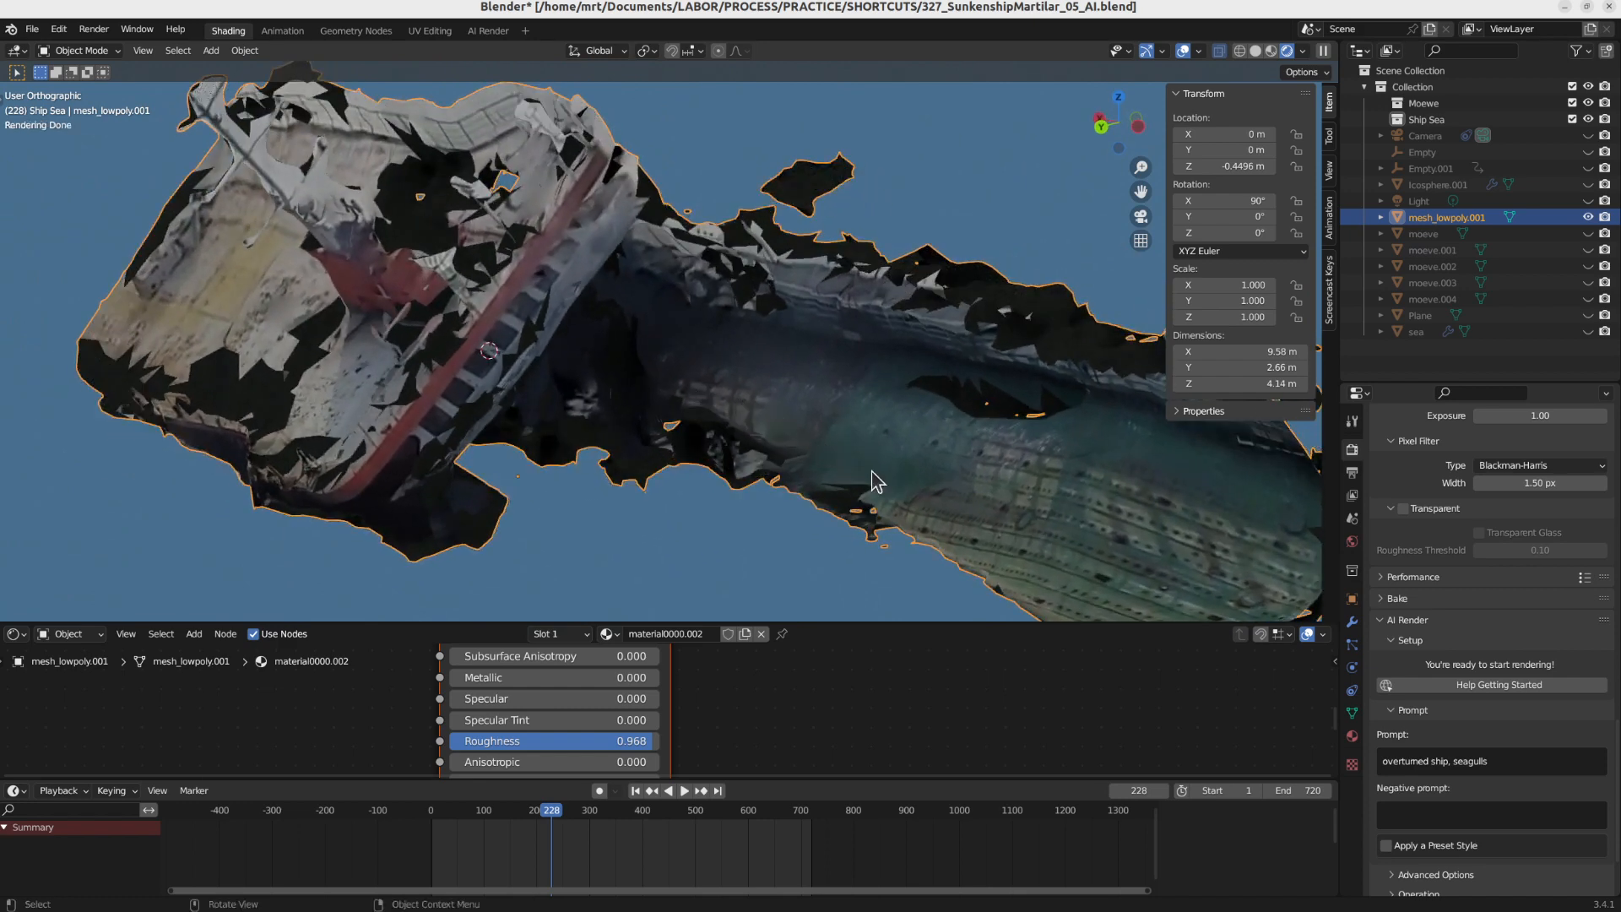
Examine the isolated ship mesh from several angles and up close, checking its texture, holes and dark areas
middle_drag(942, 479, 878, 376)
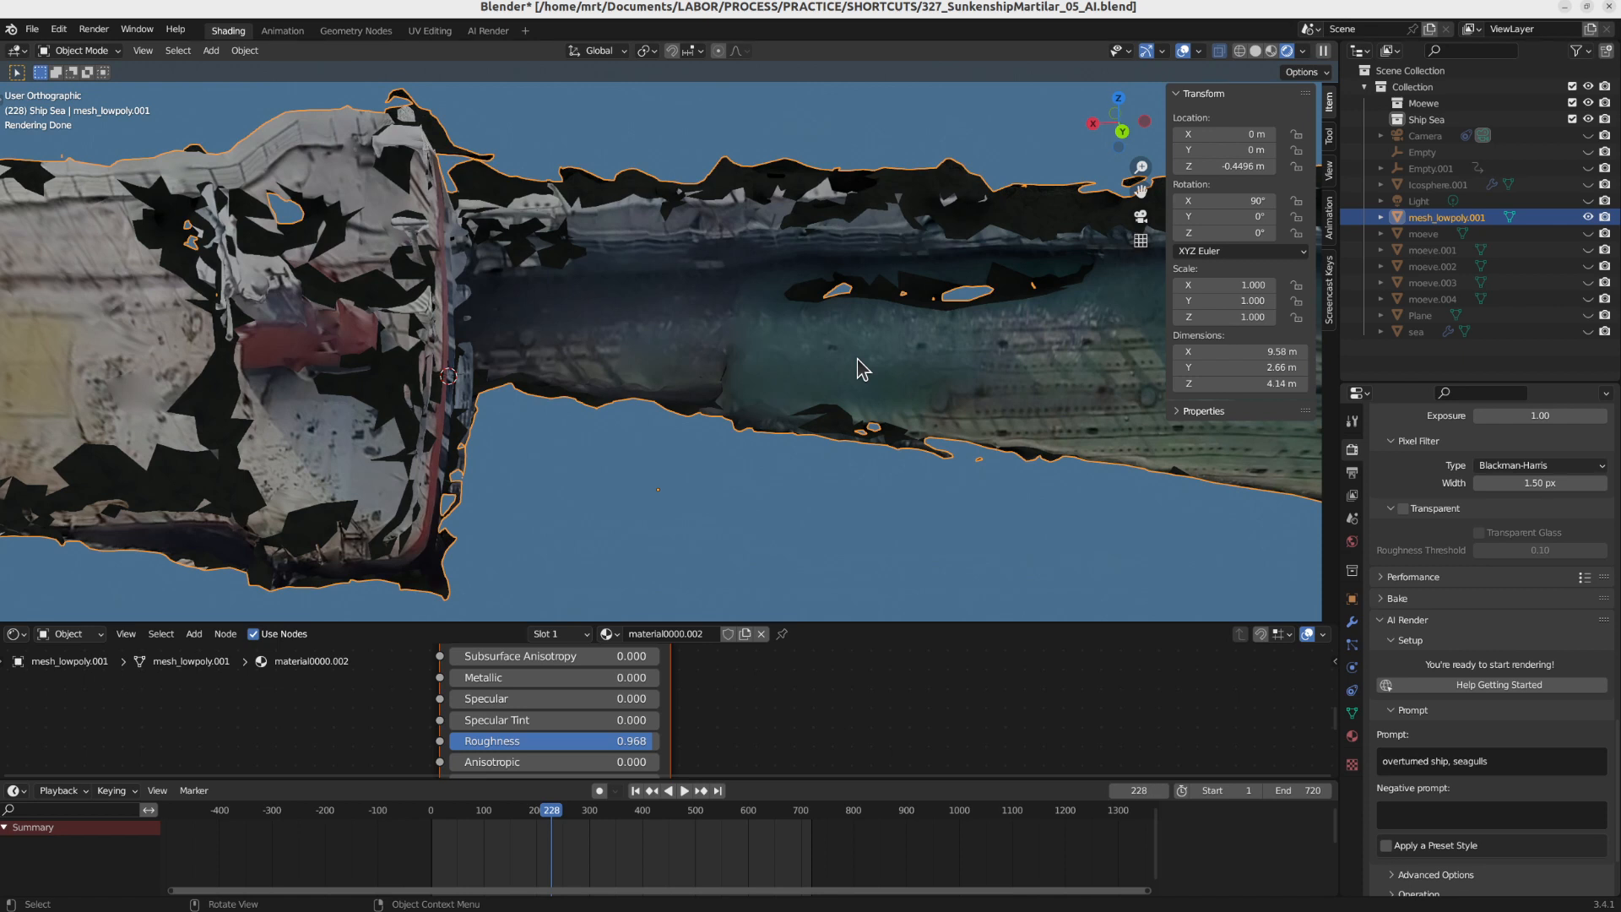
middle_drag(675, 371, 553, 441)
scroll(488, 414, up, 6)
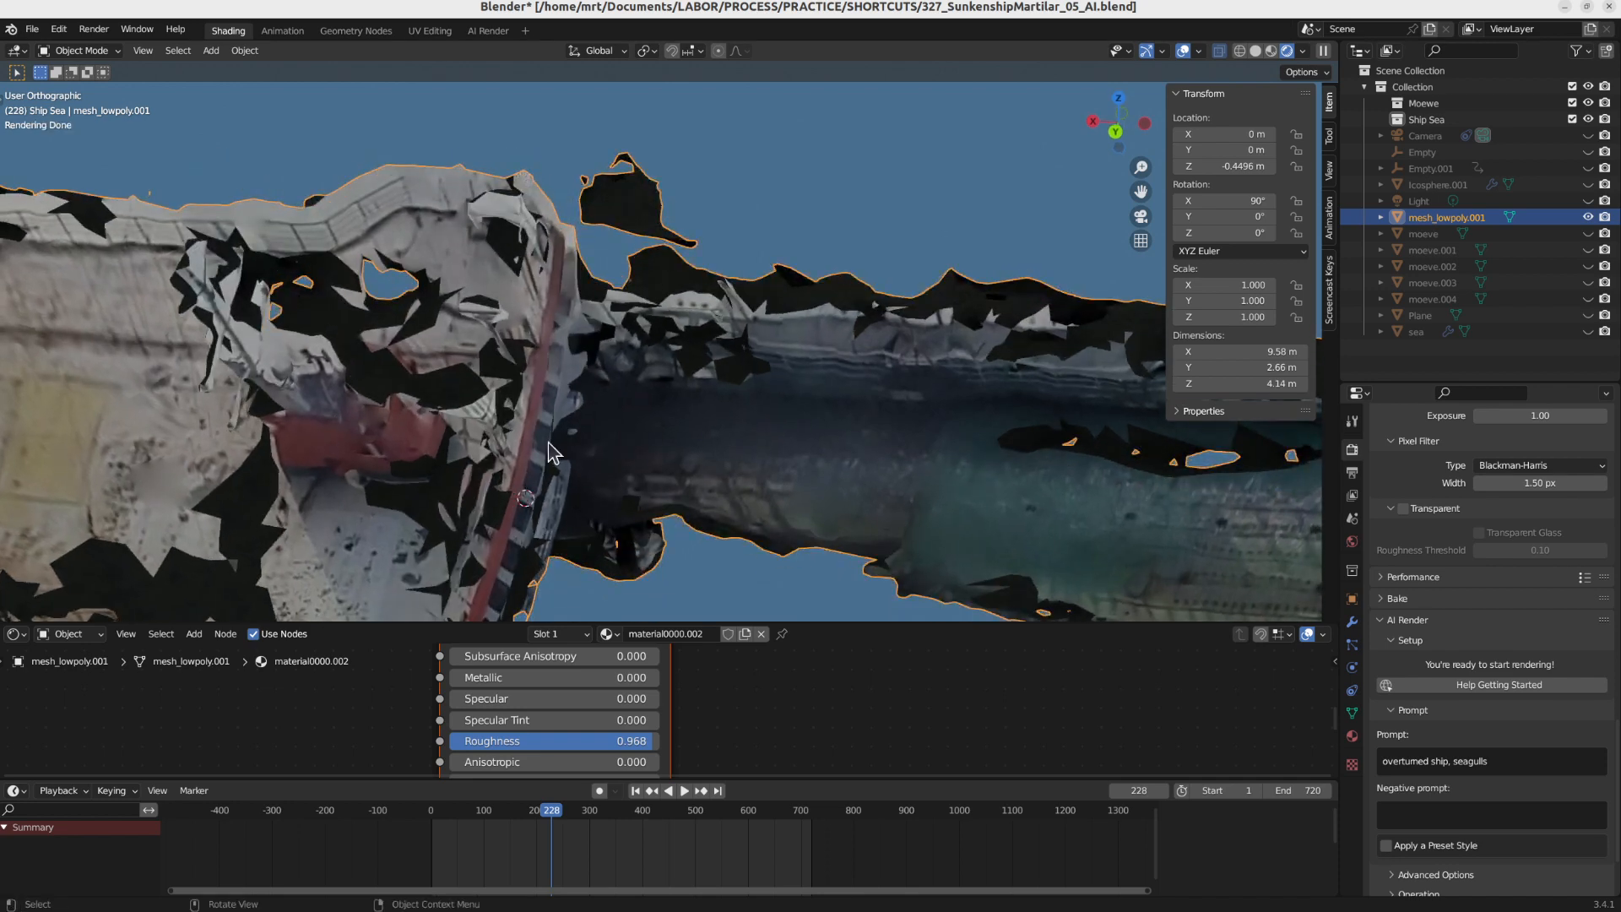
scroll(540, 446, up, 2)
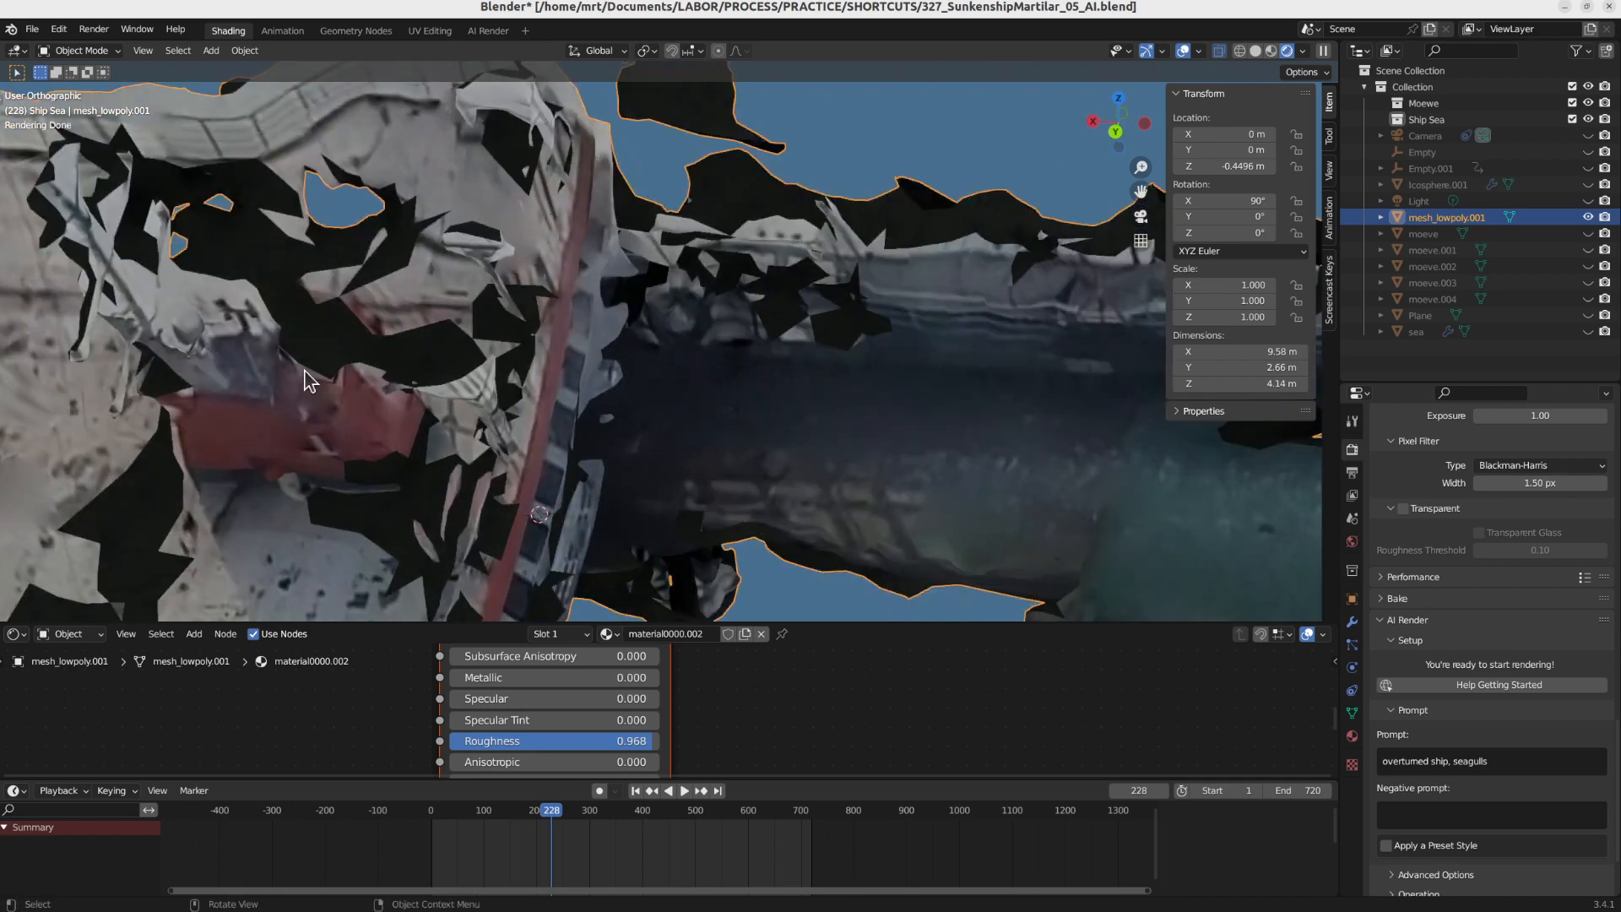
mouse_move(563, 438)
middle_down()
mouse_move(547, 455)
mouse_move(532, 432)
middle_up()
scroll(532, 431, down, 3)
middle_drag(645, 435, 382, 464)
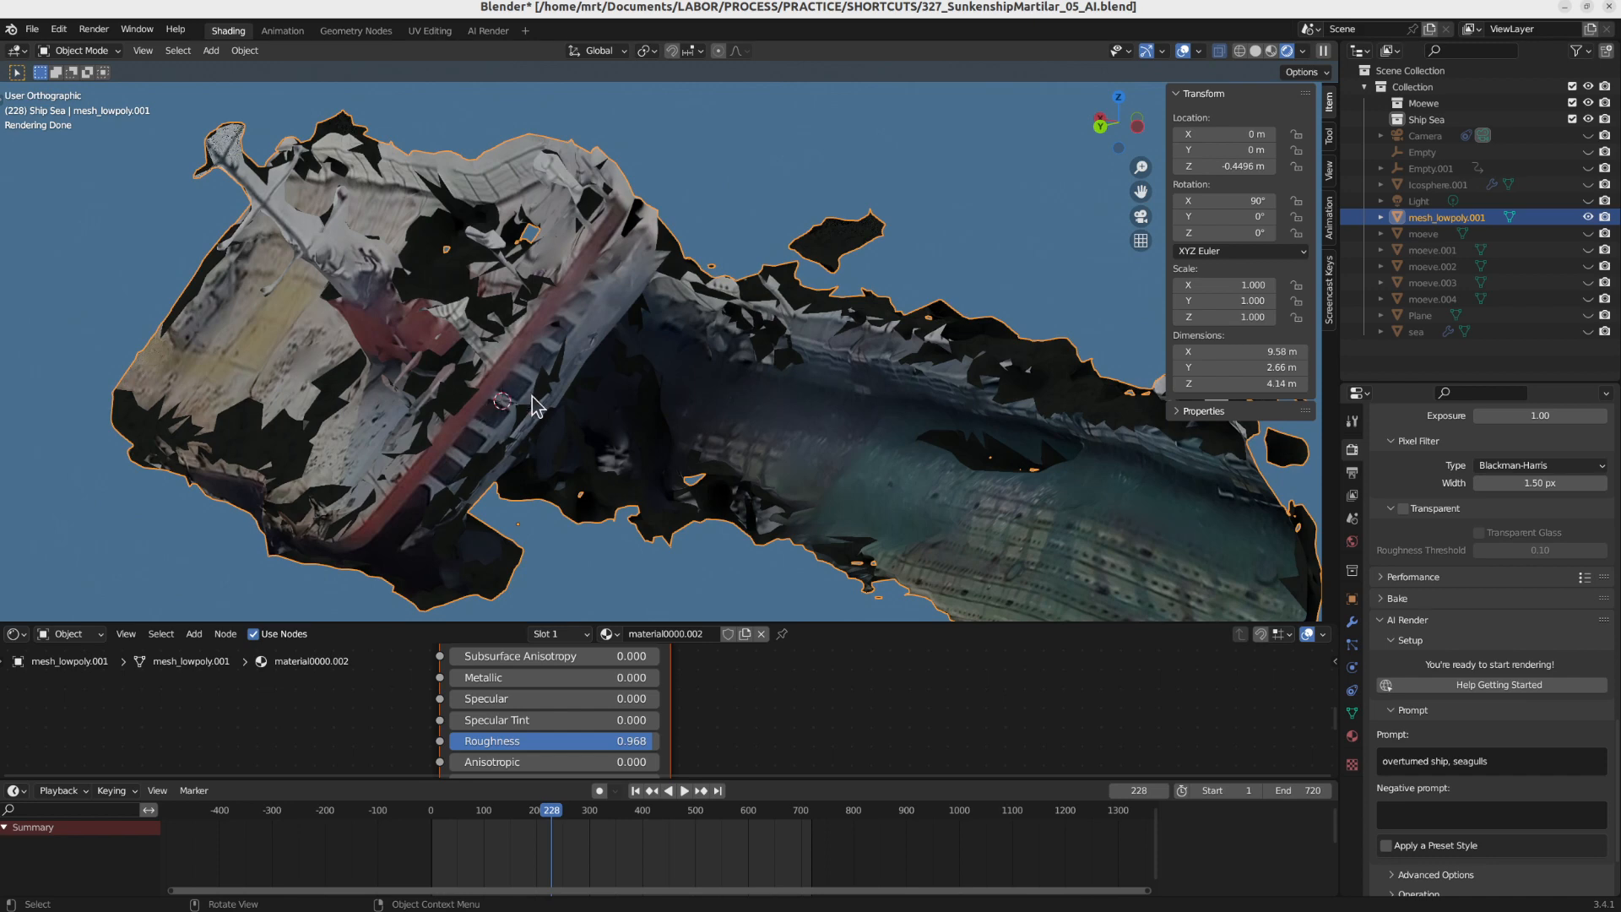
scroll(534, 405, down, 1)
middle_drag(533, 398, 570, 410)
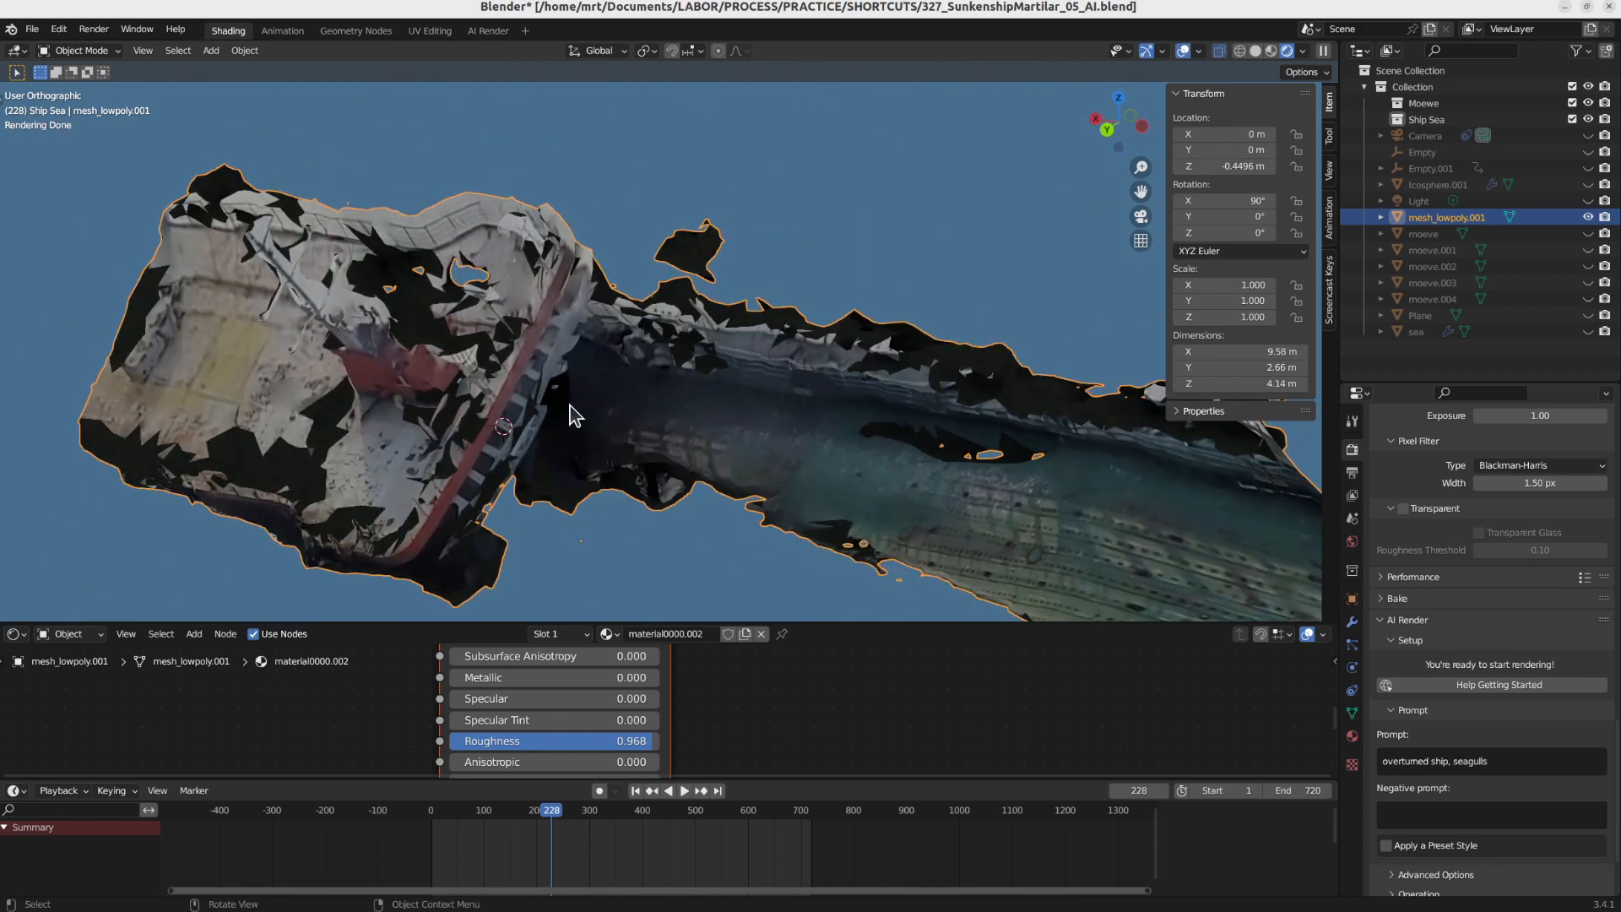
Reveal all hidden objects and select the seagull swarm object Icosphere.001 above the ship
key(alt+h)
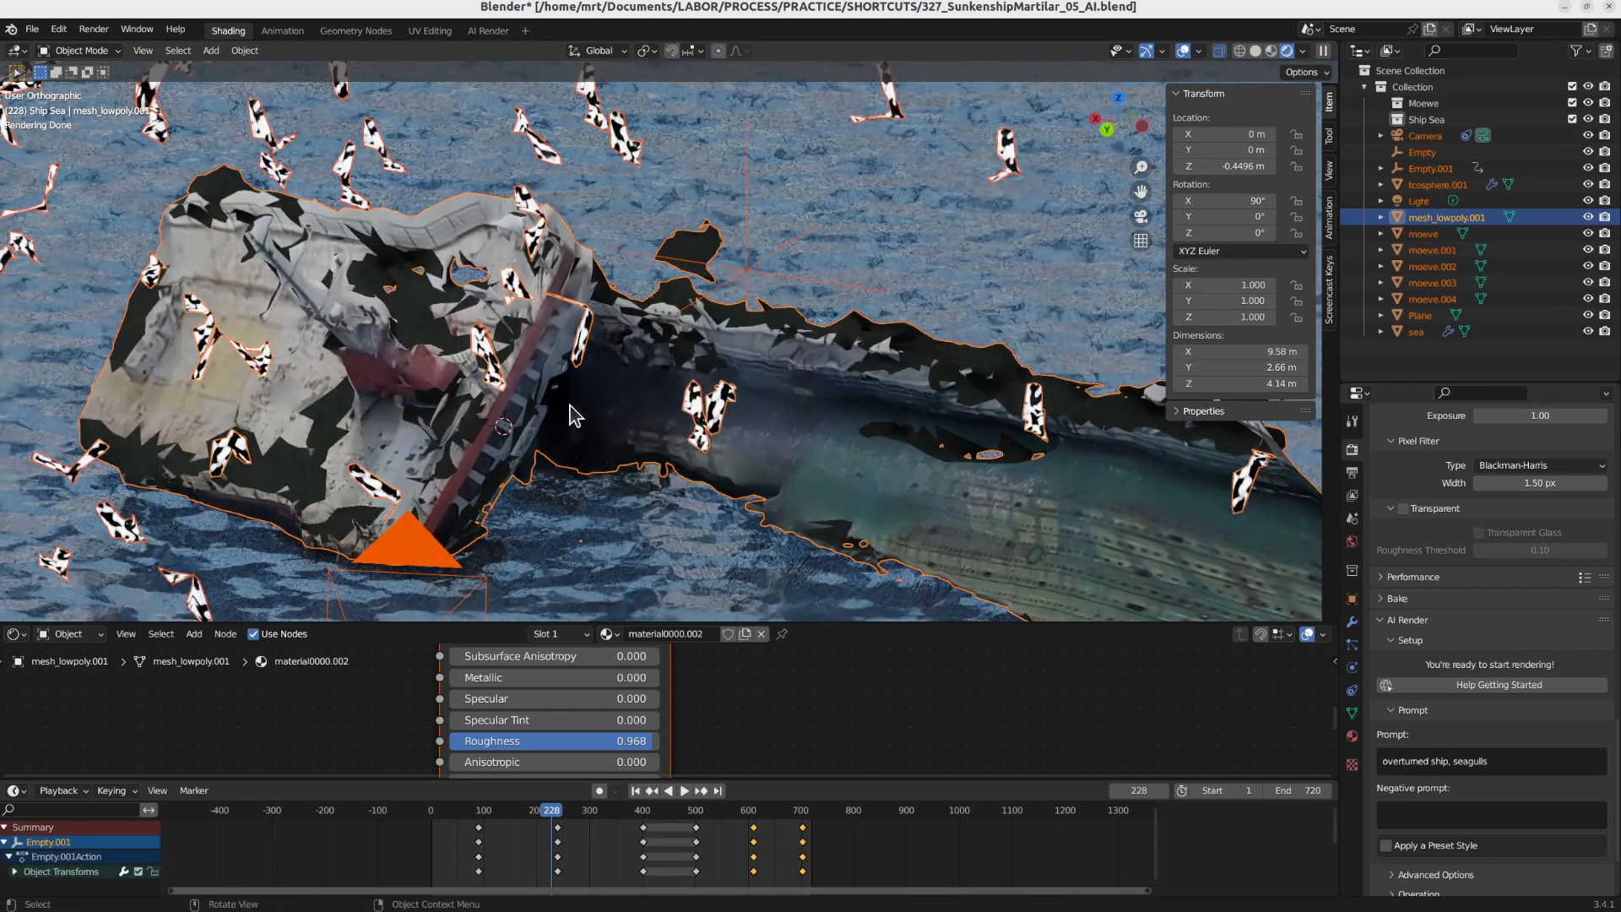
scroll(573, 418, down, 7)
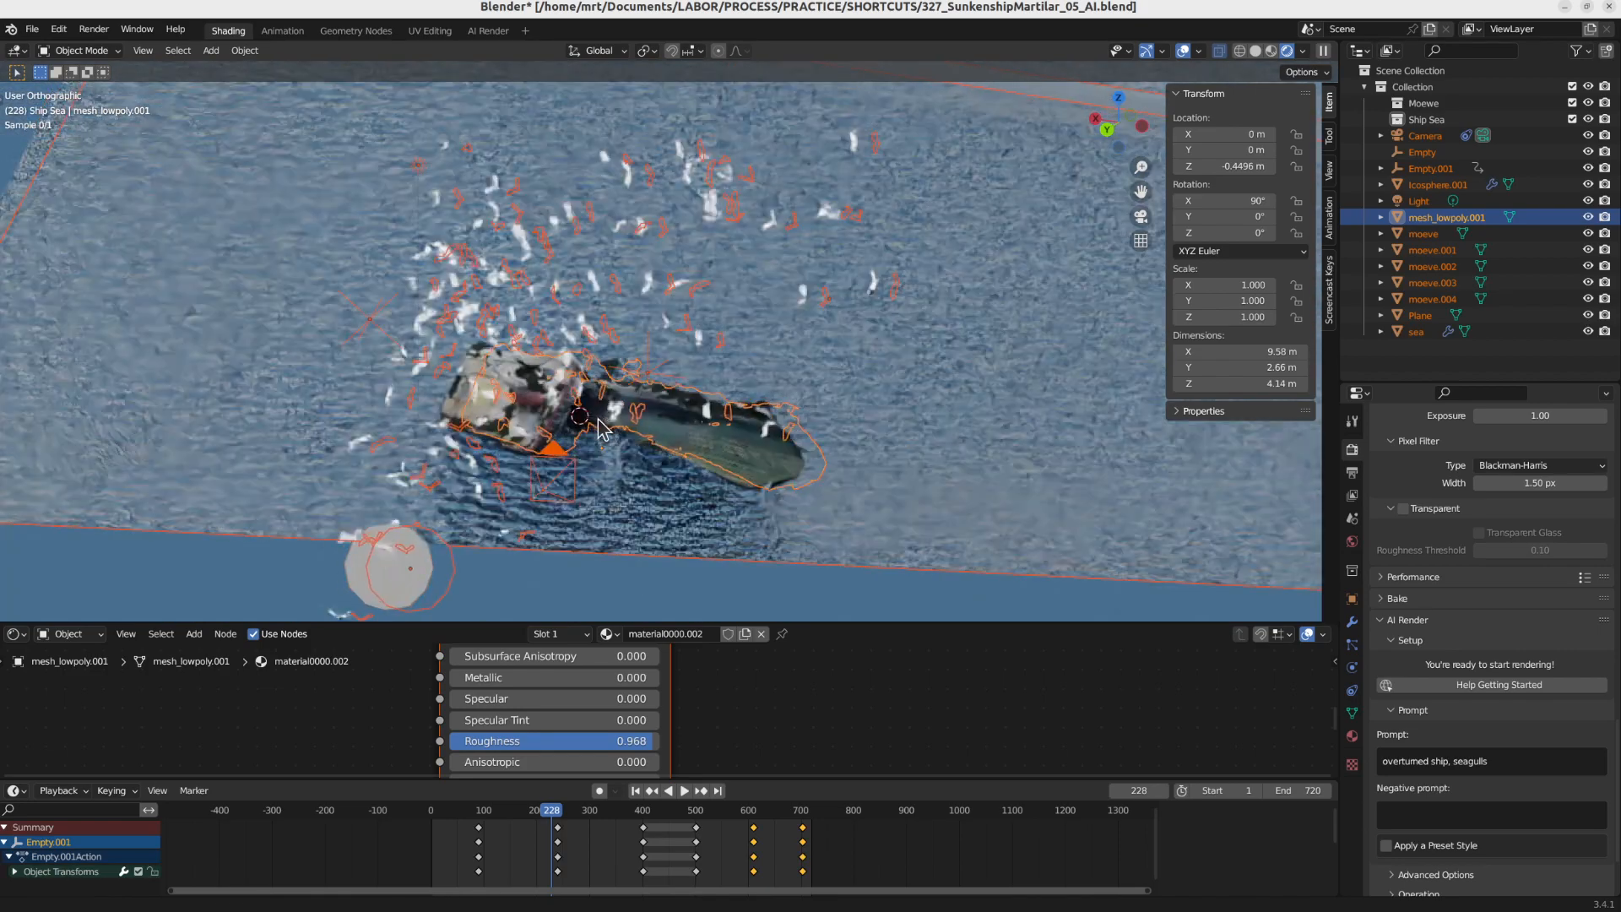
scroll(463, 289, up, 3)
click(447, 275)
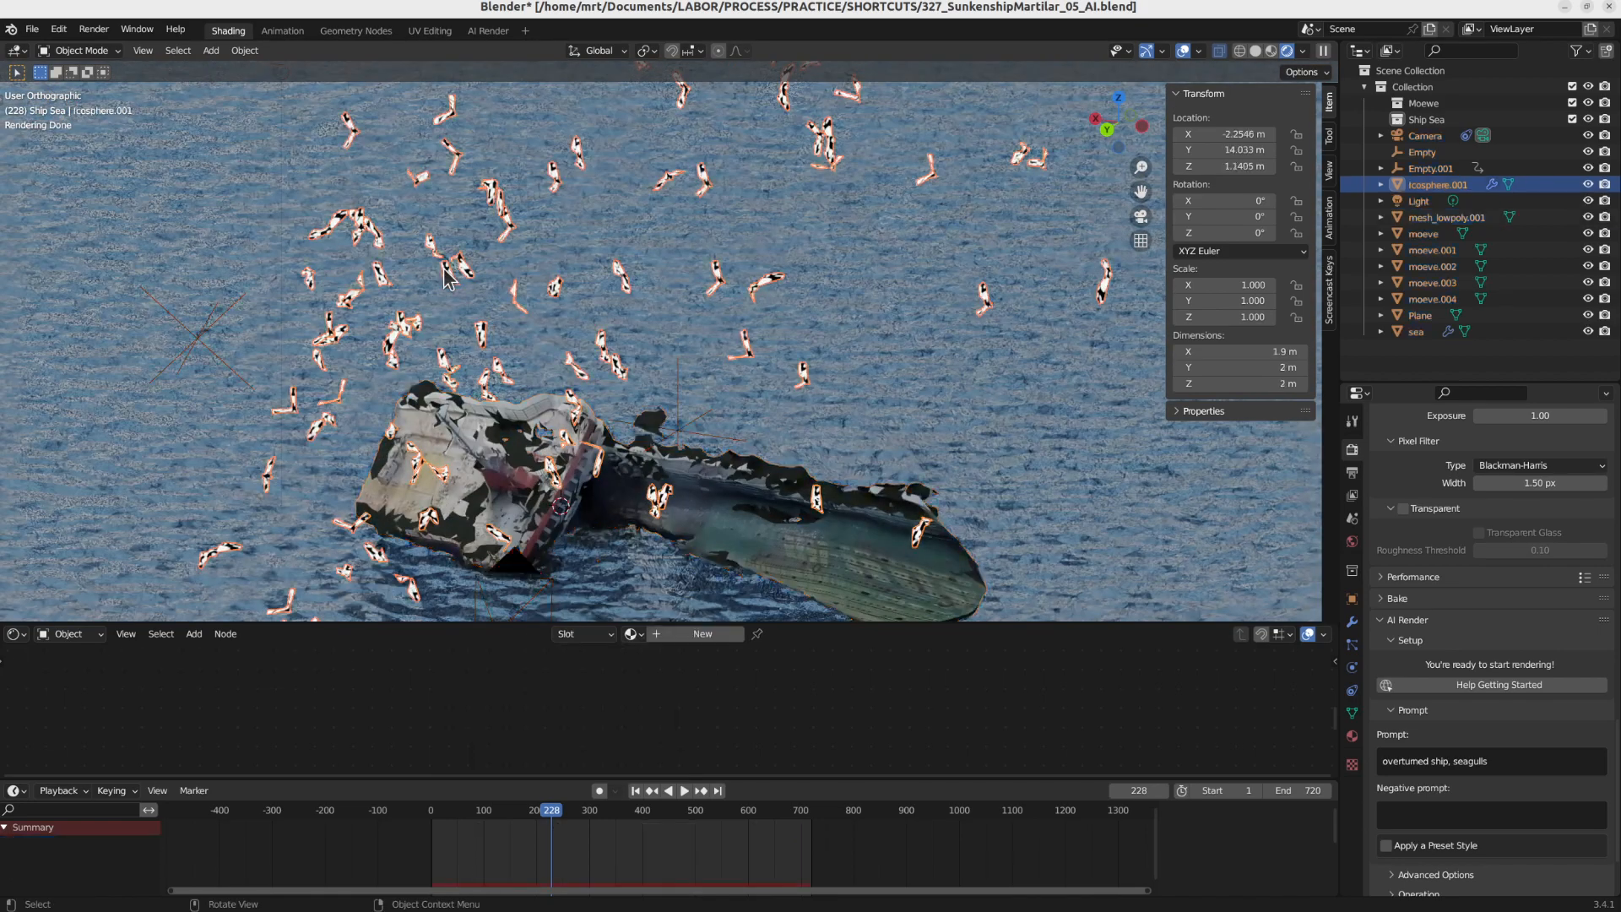
Play the animation focused on the individual seagull models beside the sea, with the viewport in Material Preview shading
middle_drag(463, 388, 494, 388)
scroll(494, 388, down, 4)
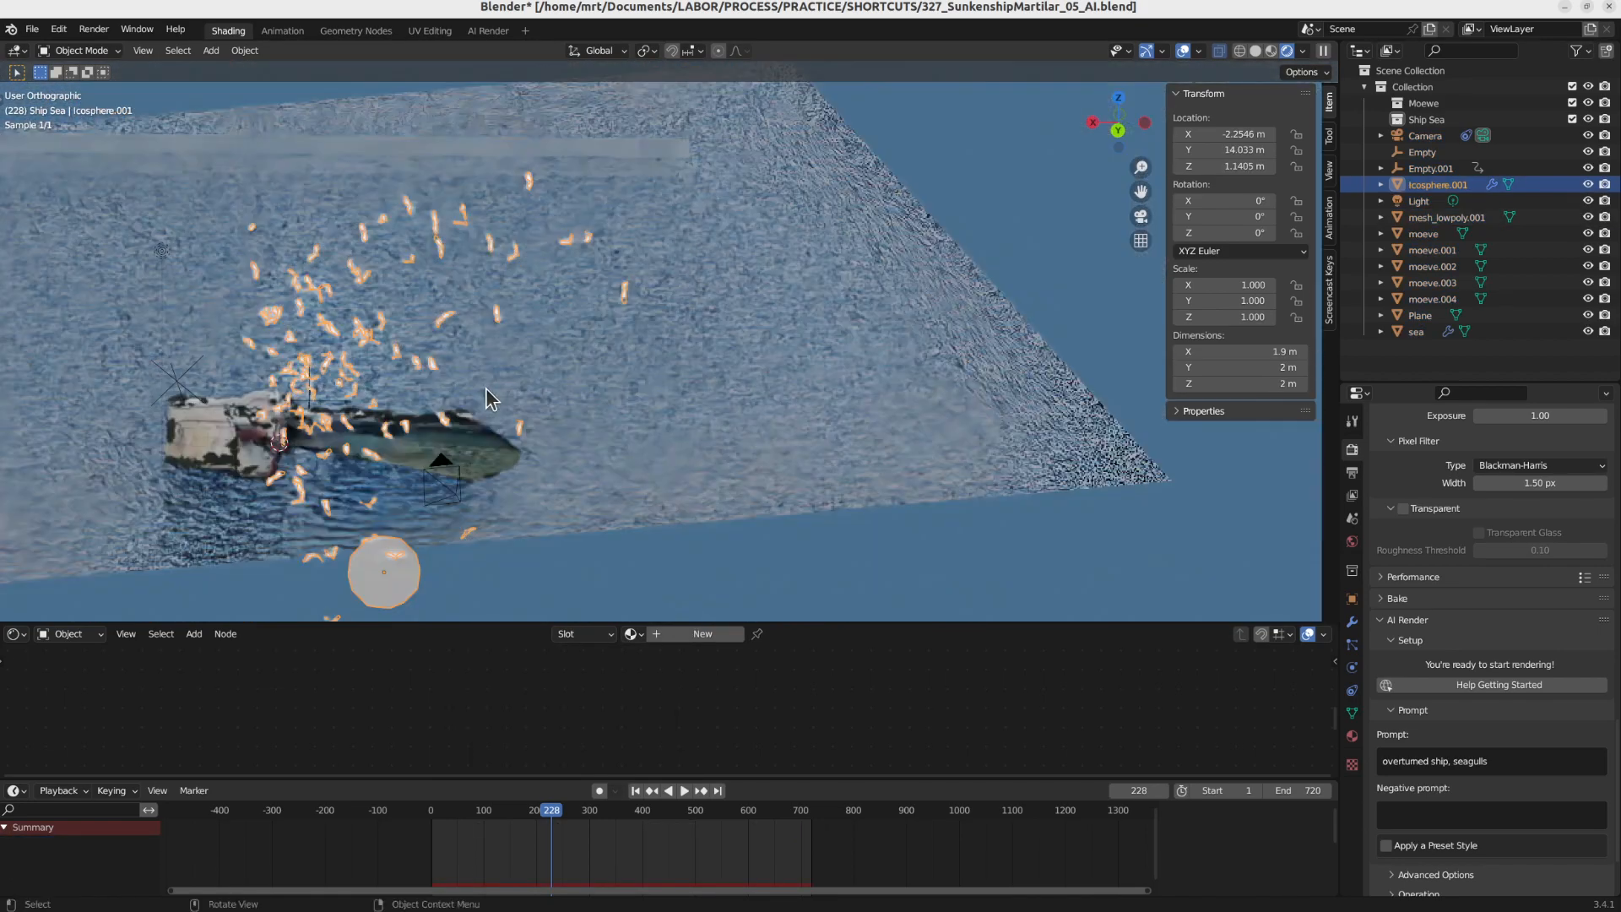
middle_drag(395, 371, 451, 387)
scroll(388, 364, up, 6)
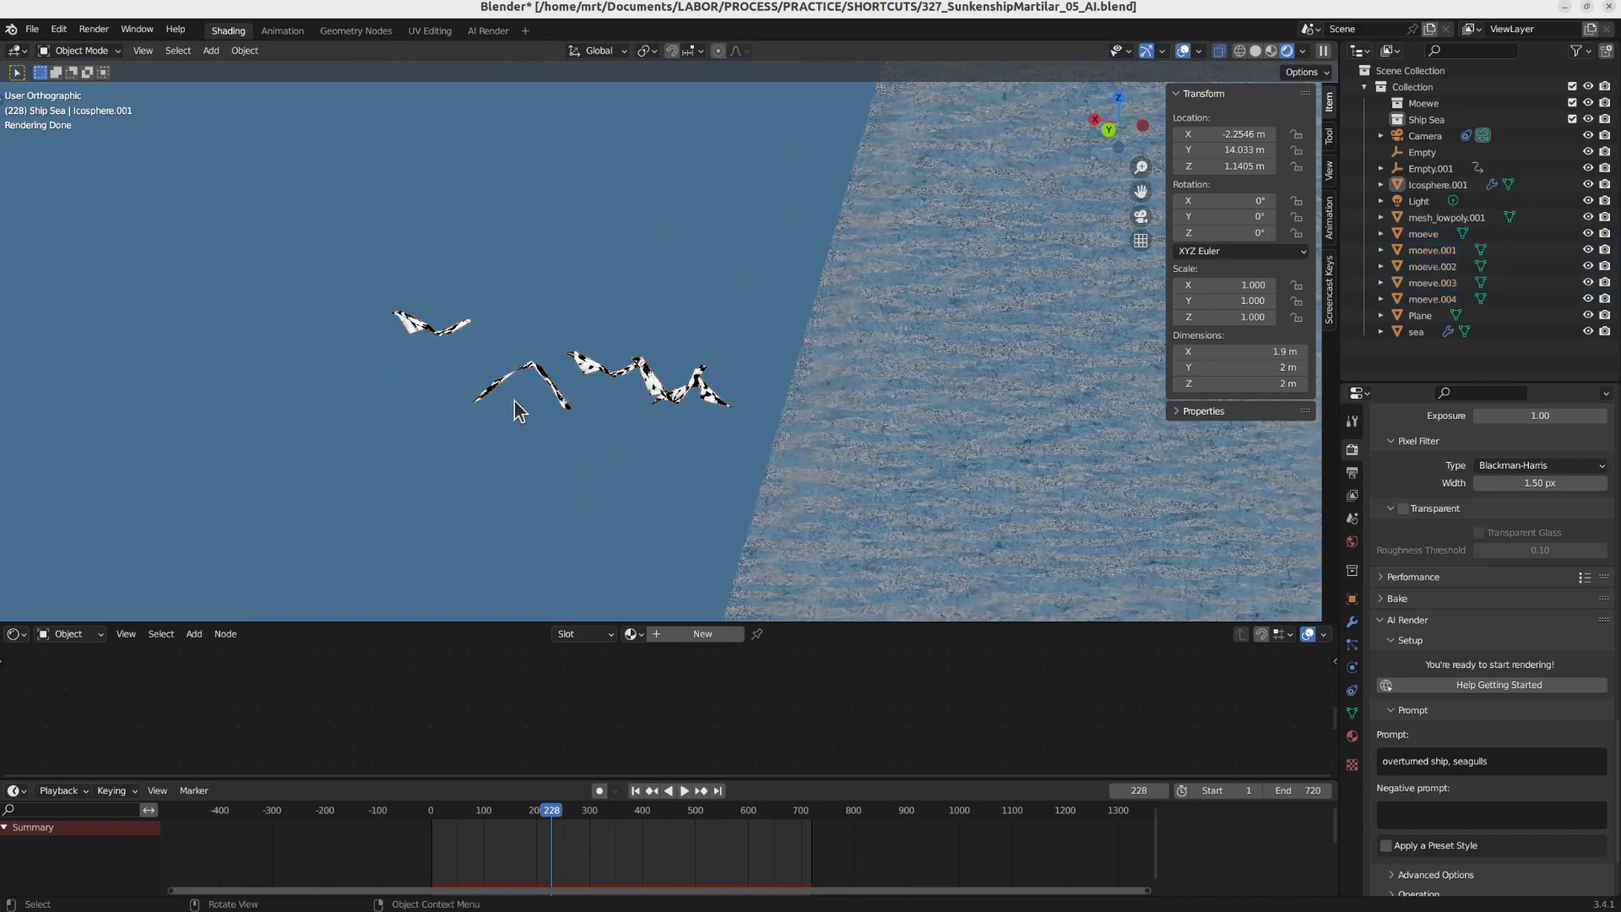
scroll(541, 380, up, 4)
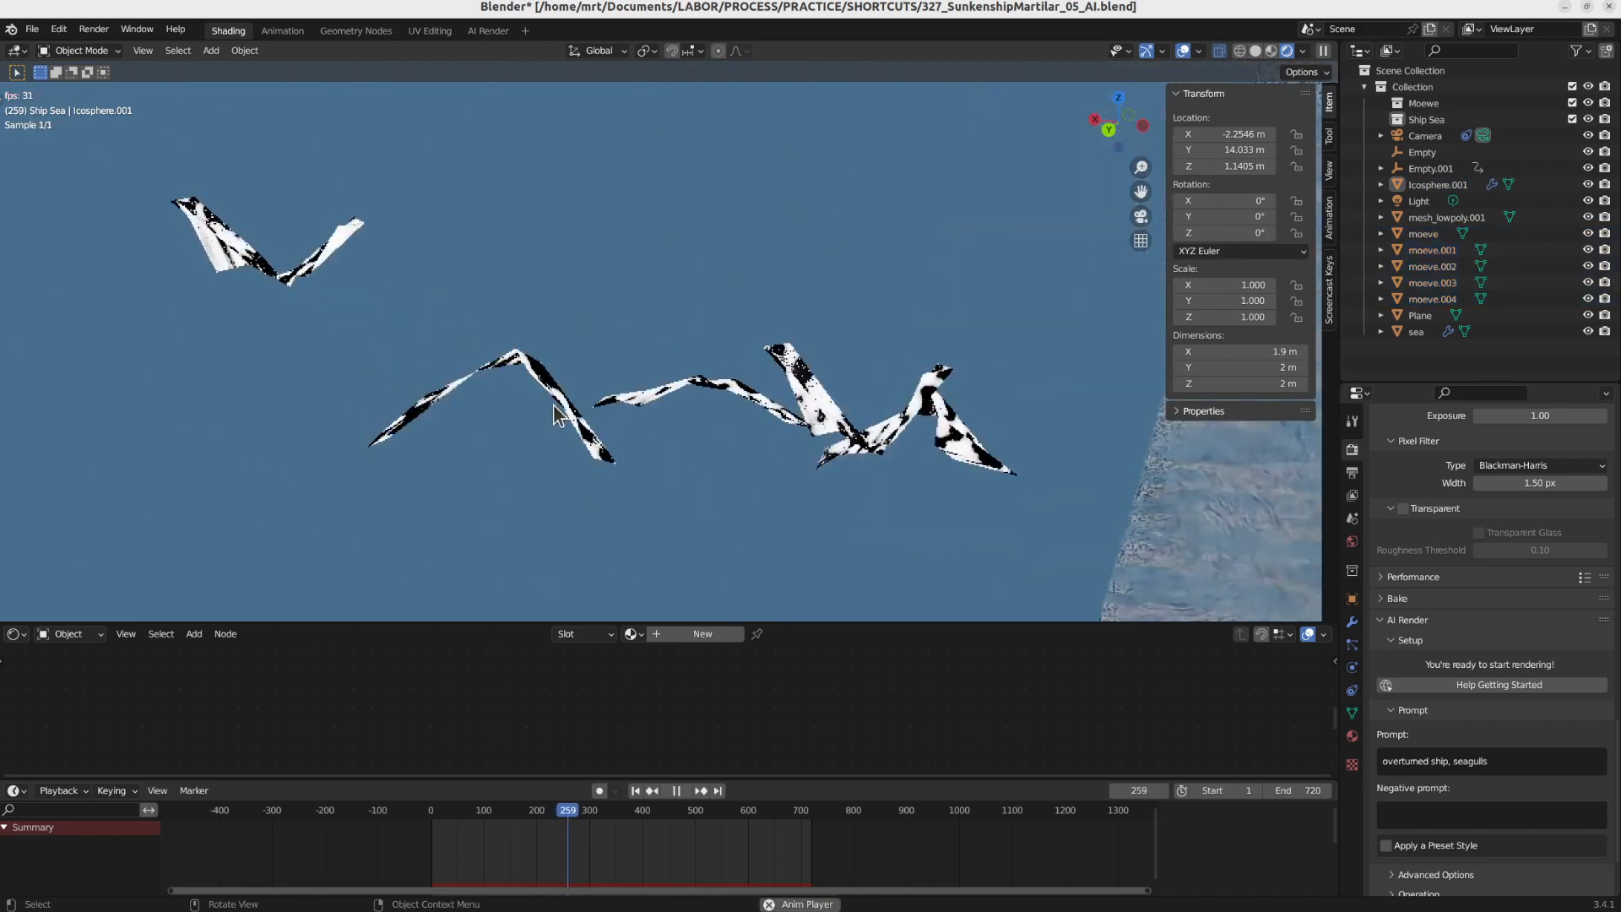
key(space)
click(1270, 51)
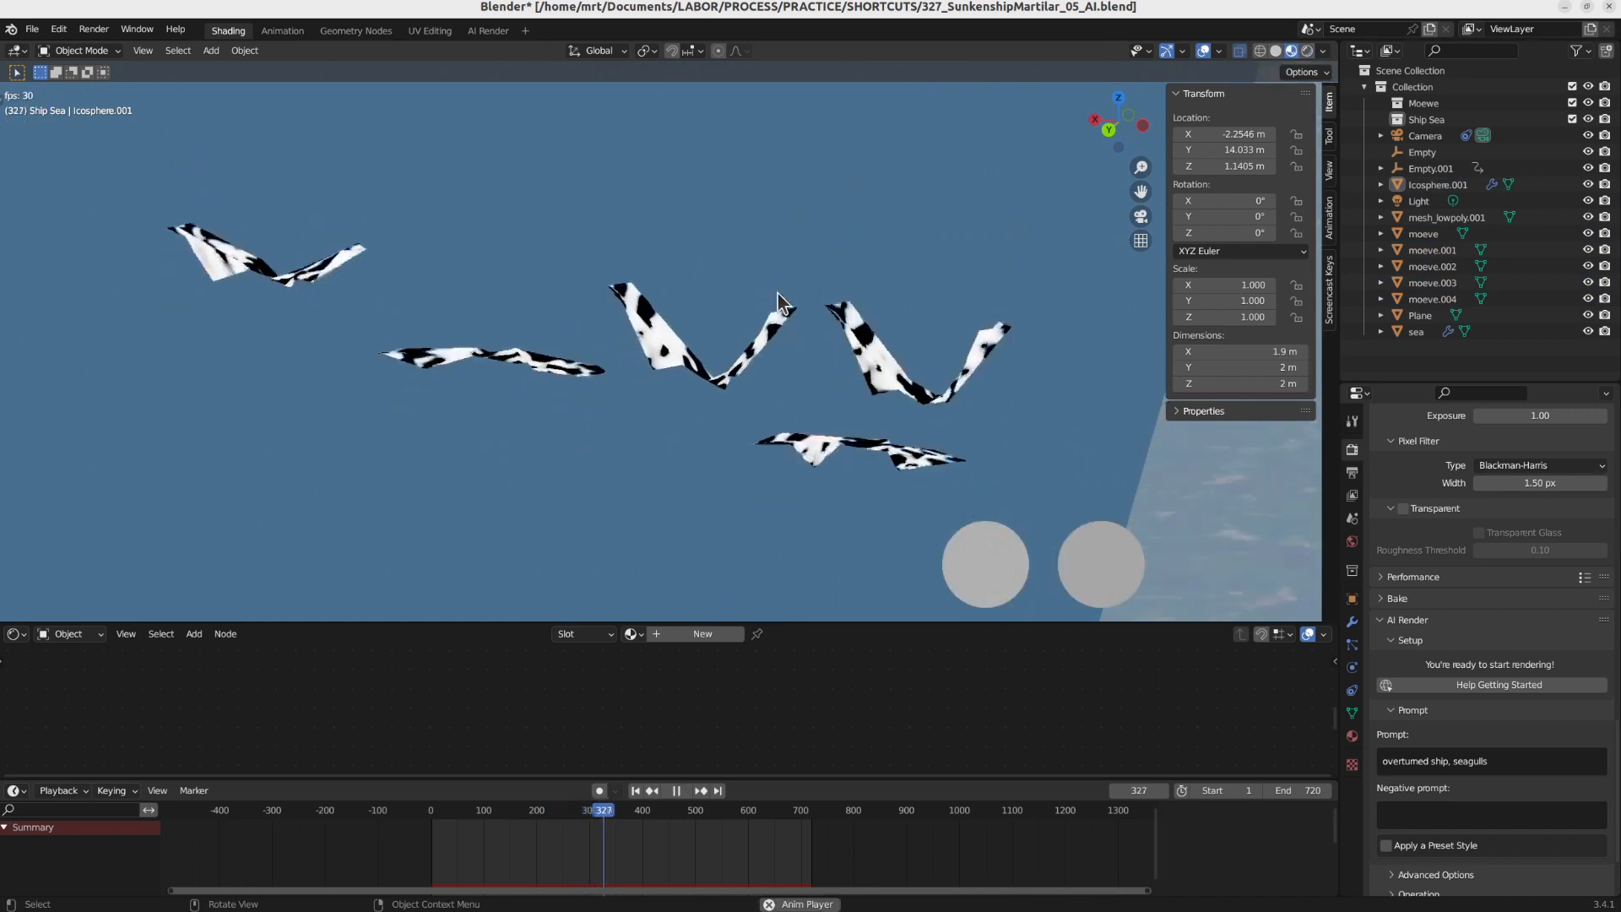
Stop playback, select seagull moeve.001 and compare its shape keys Key 1 and Key 1.001 in Edit Mode
click(596, 460)
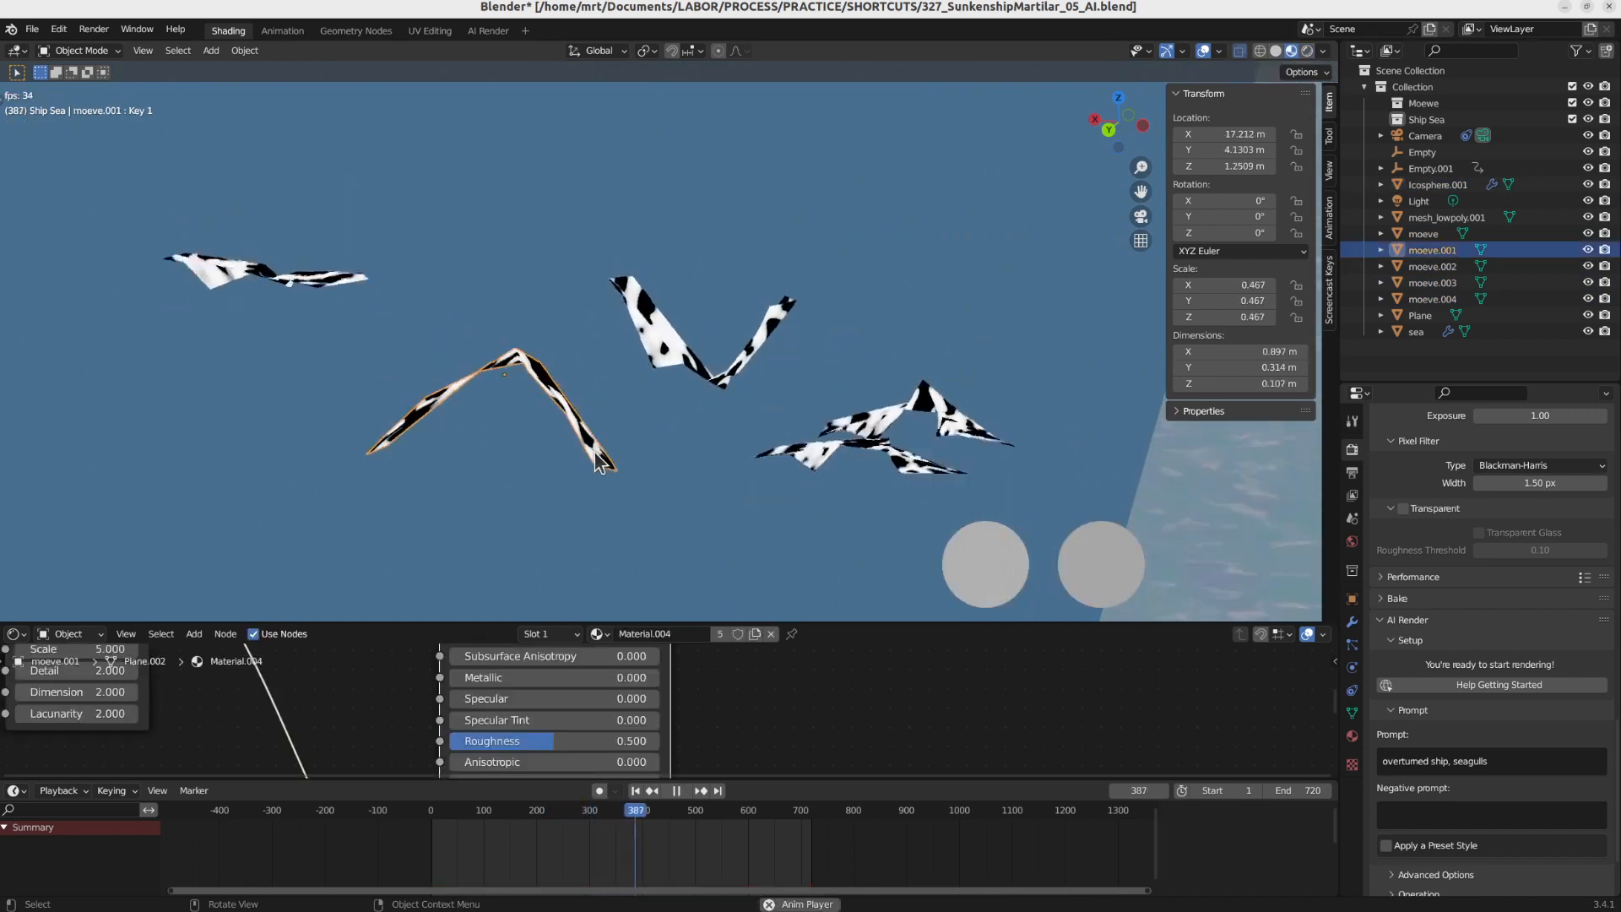
key(space)
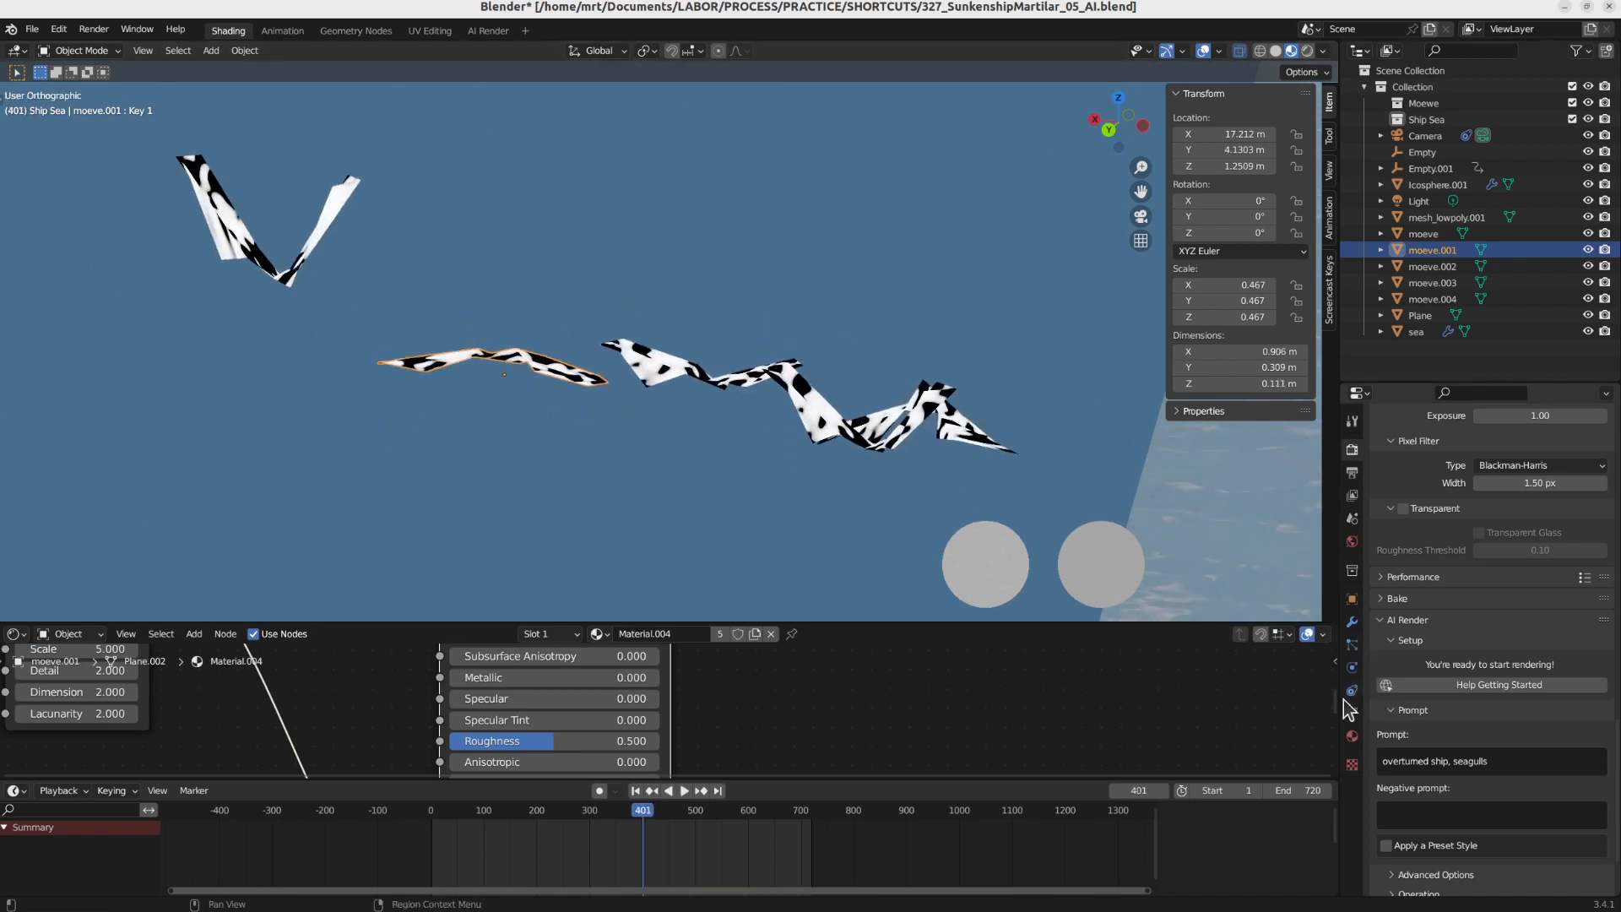
click(1352, 713)
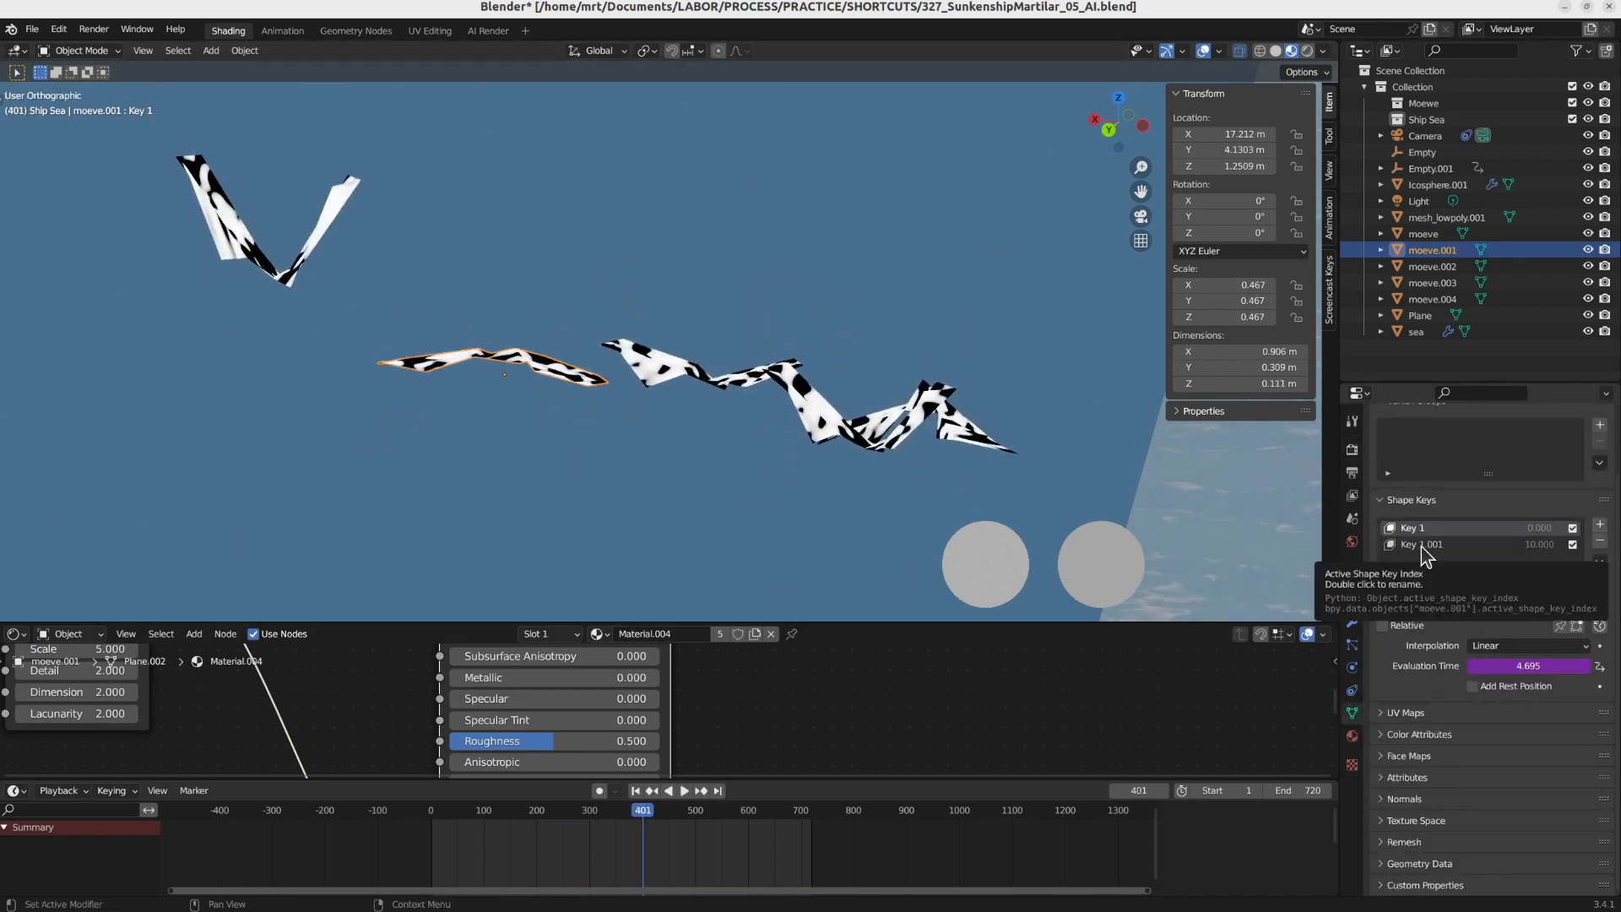
key(Tab)
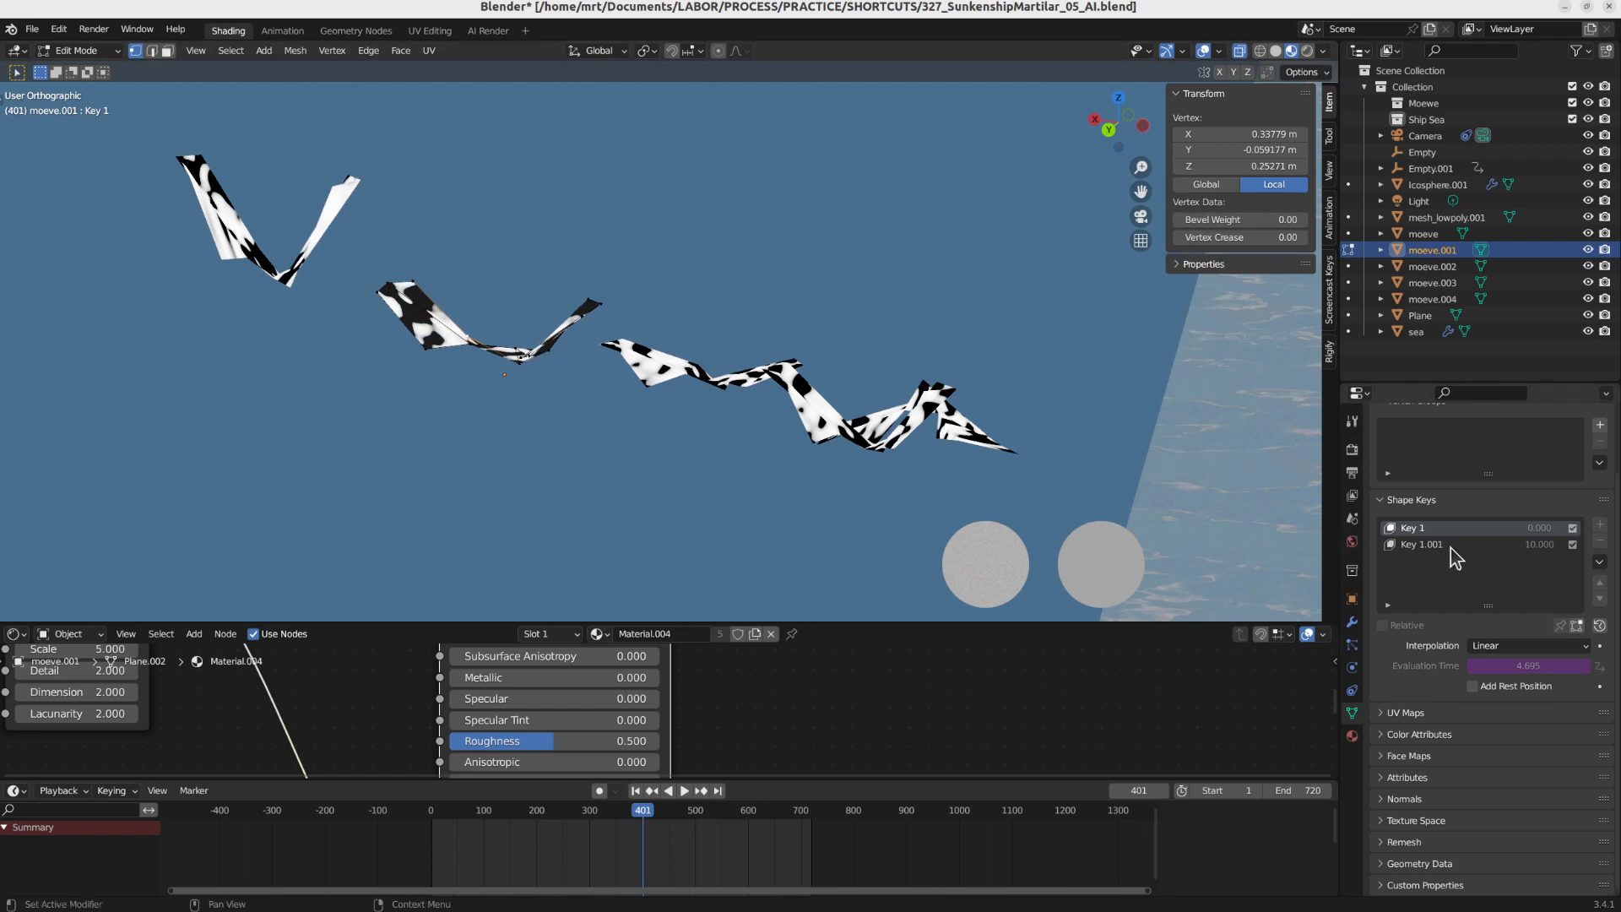
click(1451, 547)
click(1433, 530)
click(1433, 545)
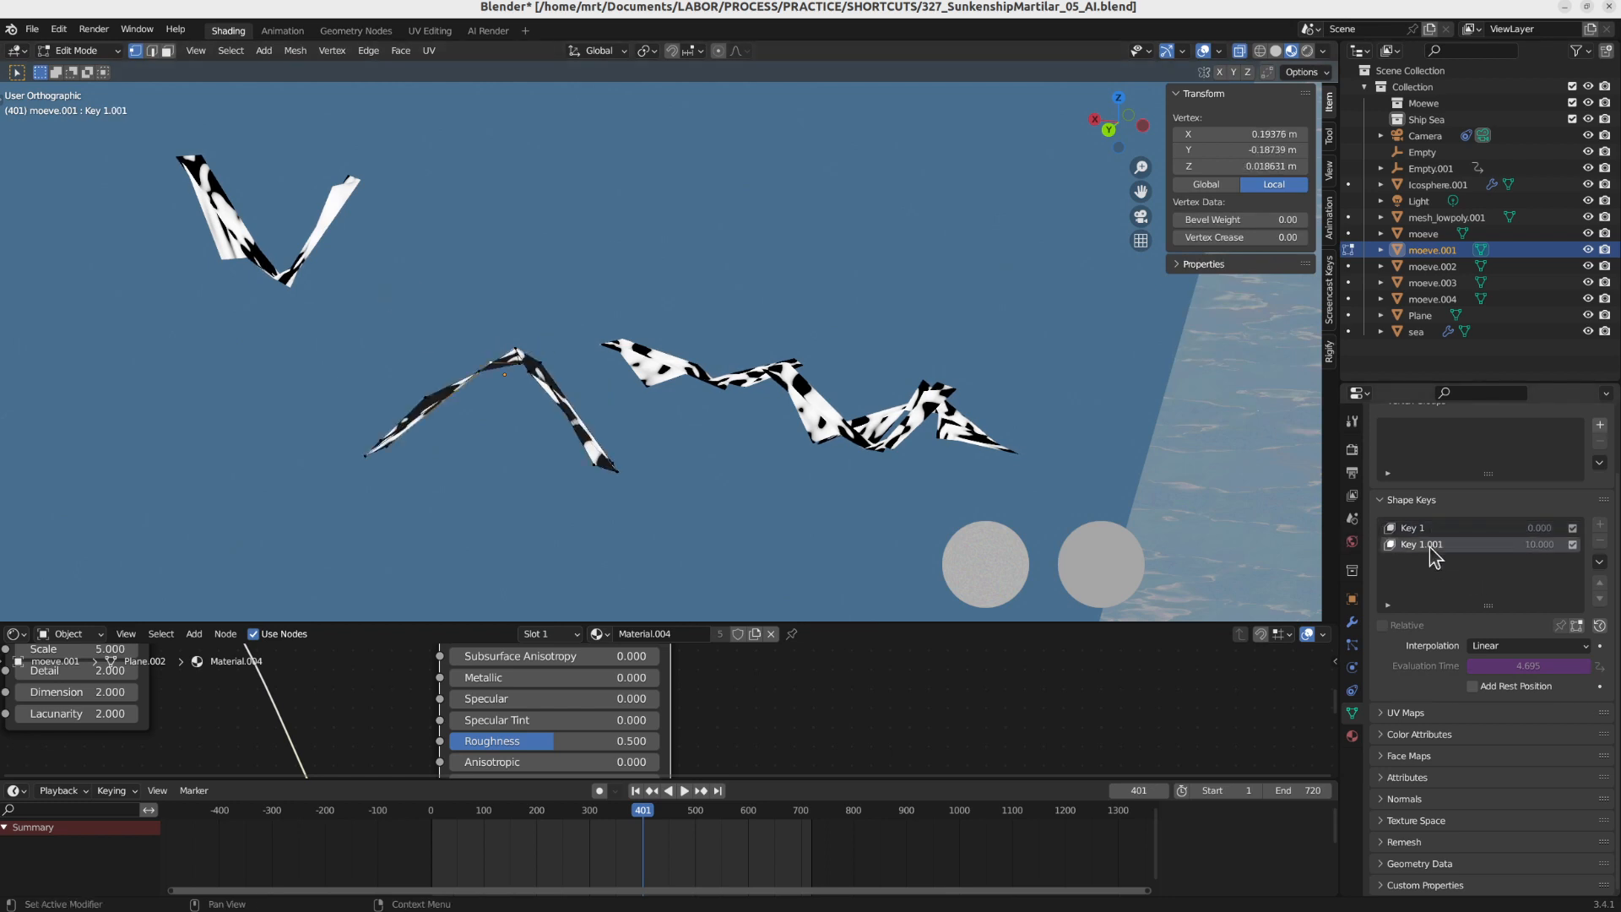
Compare the shape keys Key 1.001 and Key 1 of seagull moeve.002 in Edit Mode and return to Object Mode
middle_drag(735, 439, 883, 402)
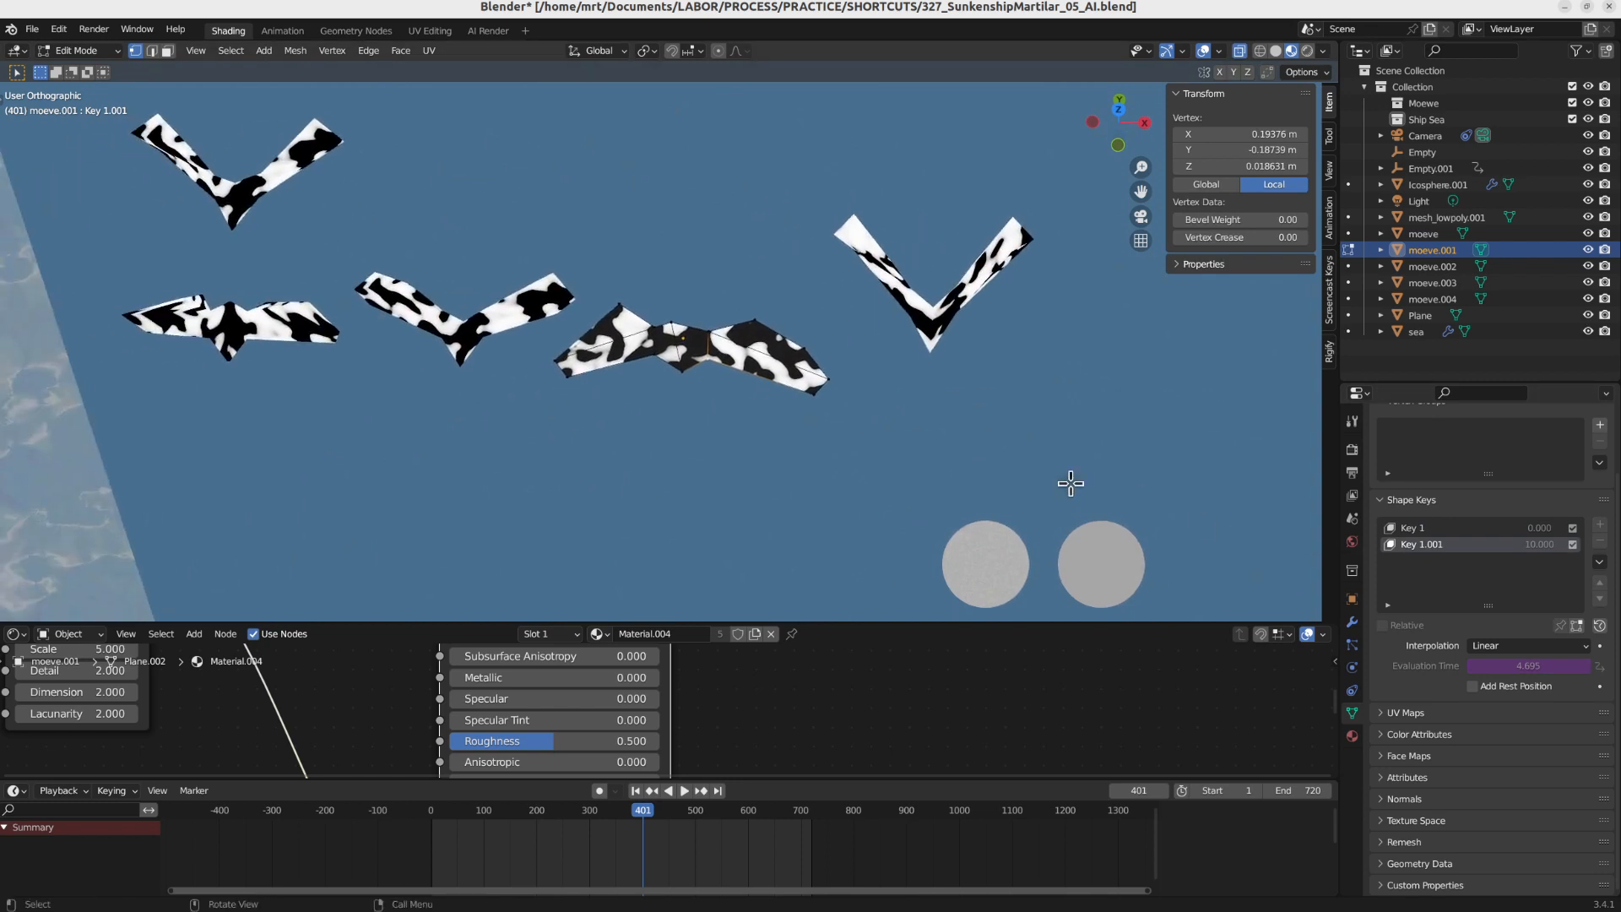
key(Tab)
key(Tab)
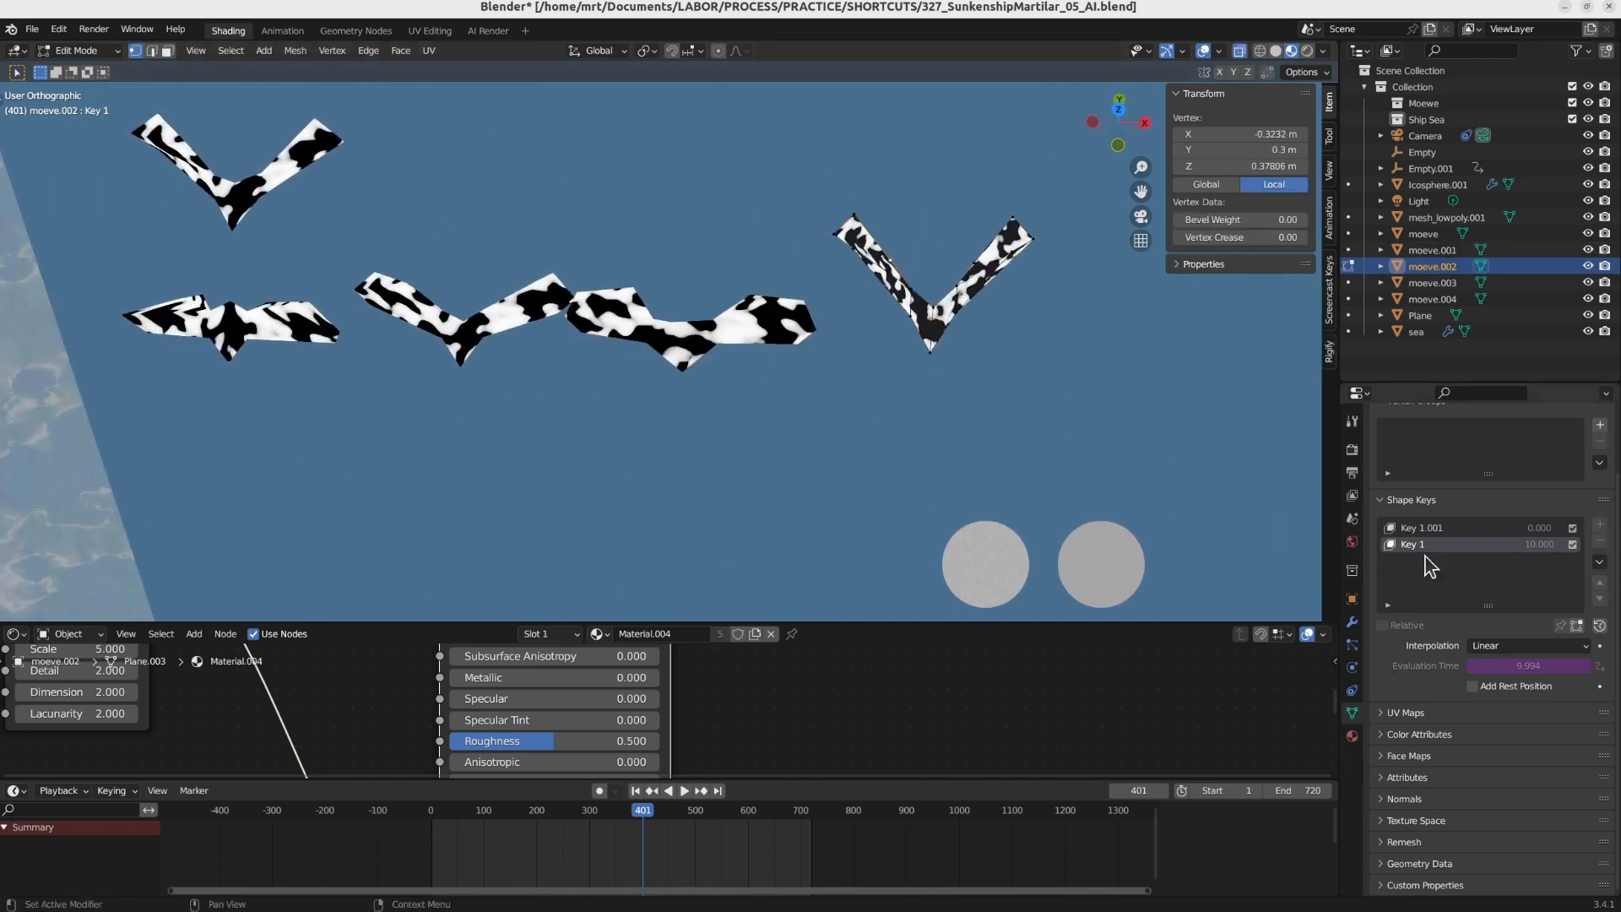
click(1424, 529)
click(1424, 545)
key(Tab)
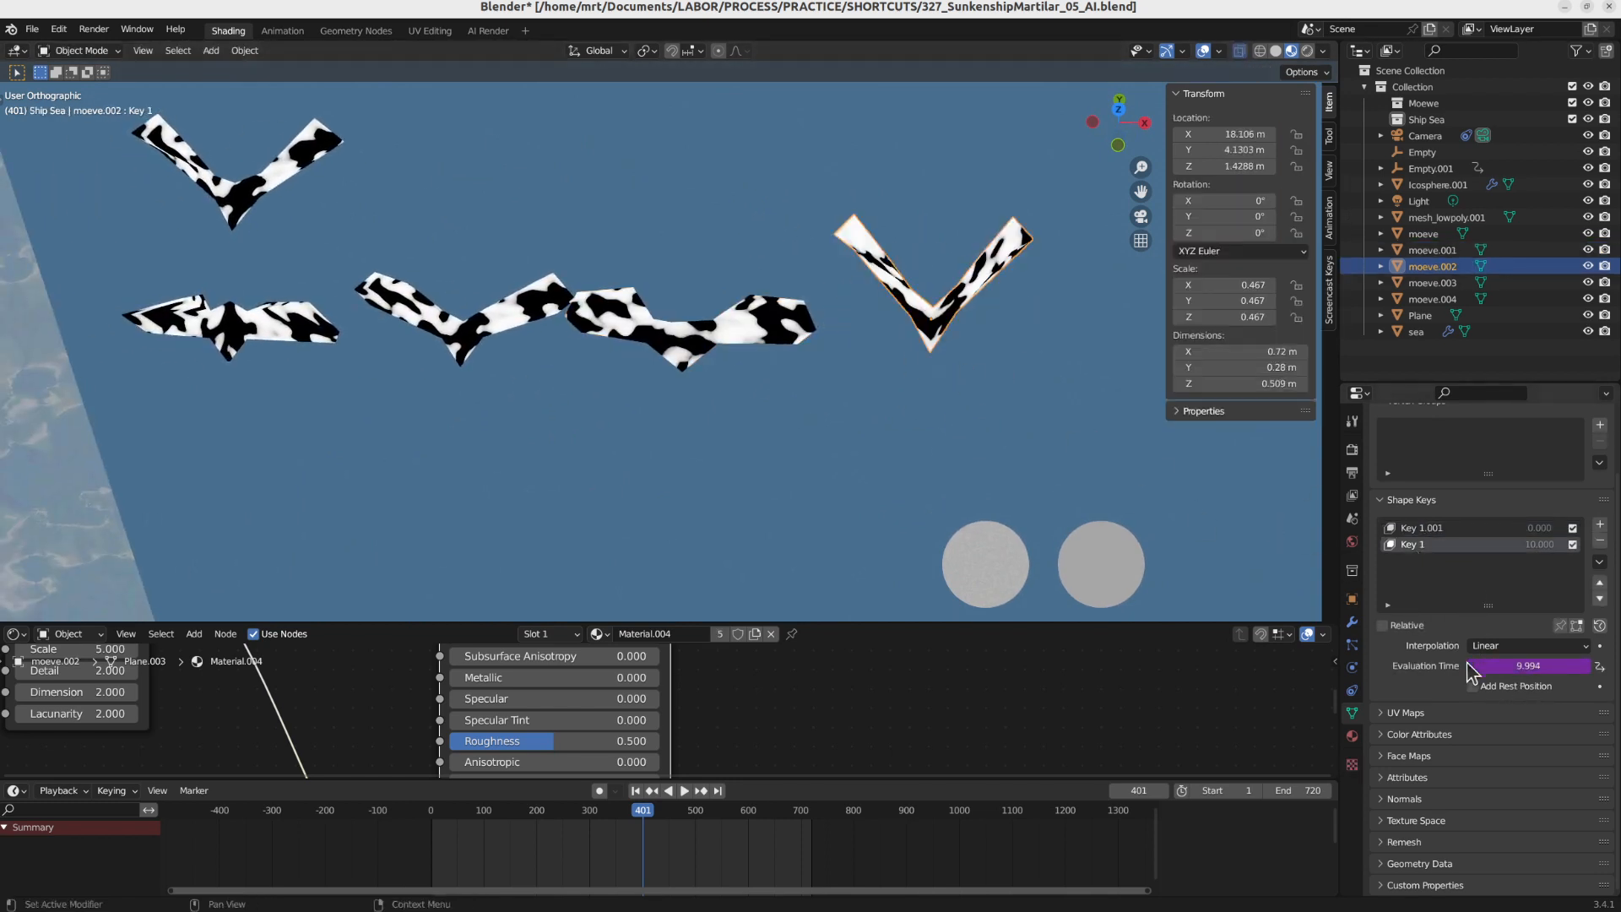
Inspect the full driver expression in the Evaluation Time of moeve.002's shape keys
double_click(1528, 665)
click(1499, 666)
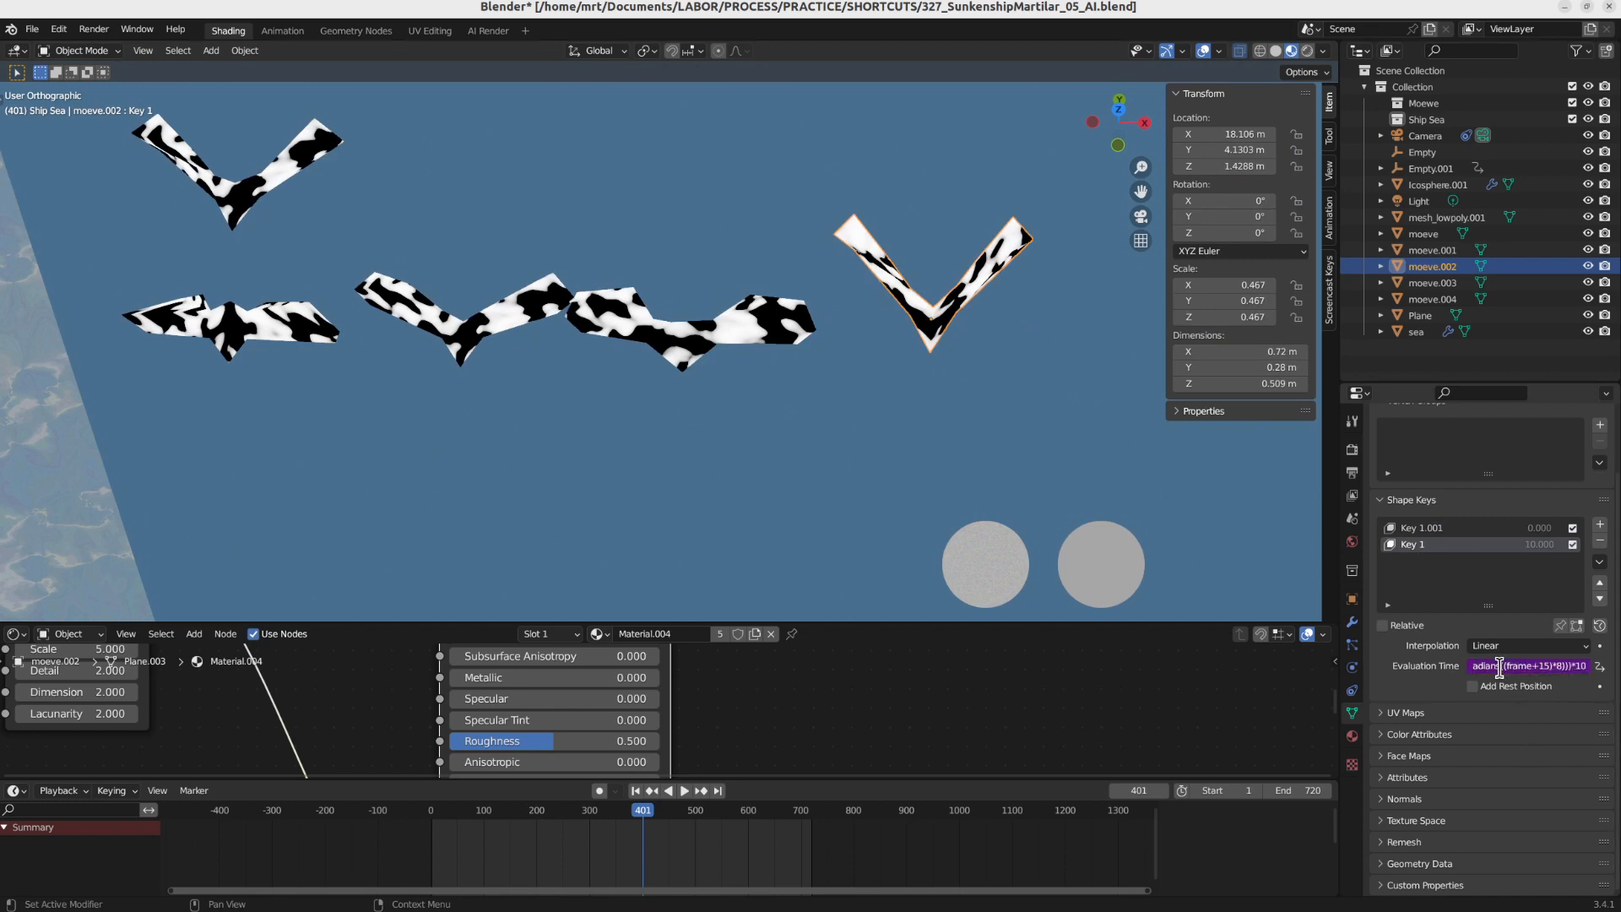
drag(1507, 666, 1617, 667)
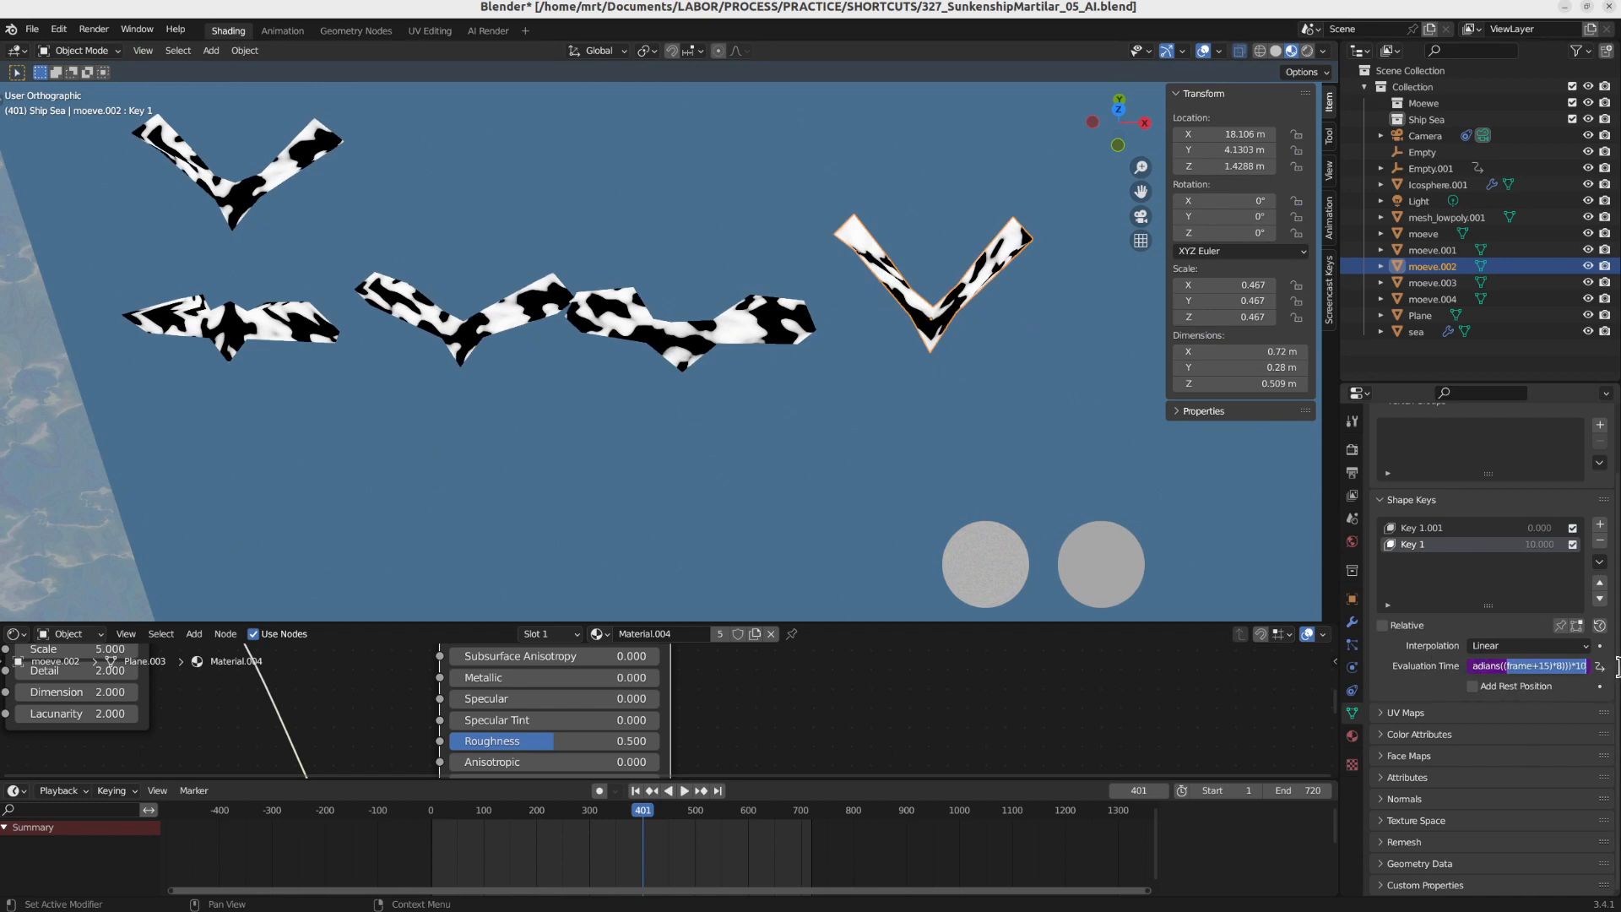
drag(1487, 666, 1436, 669)
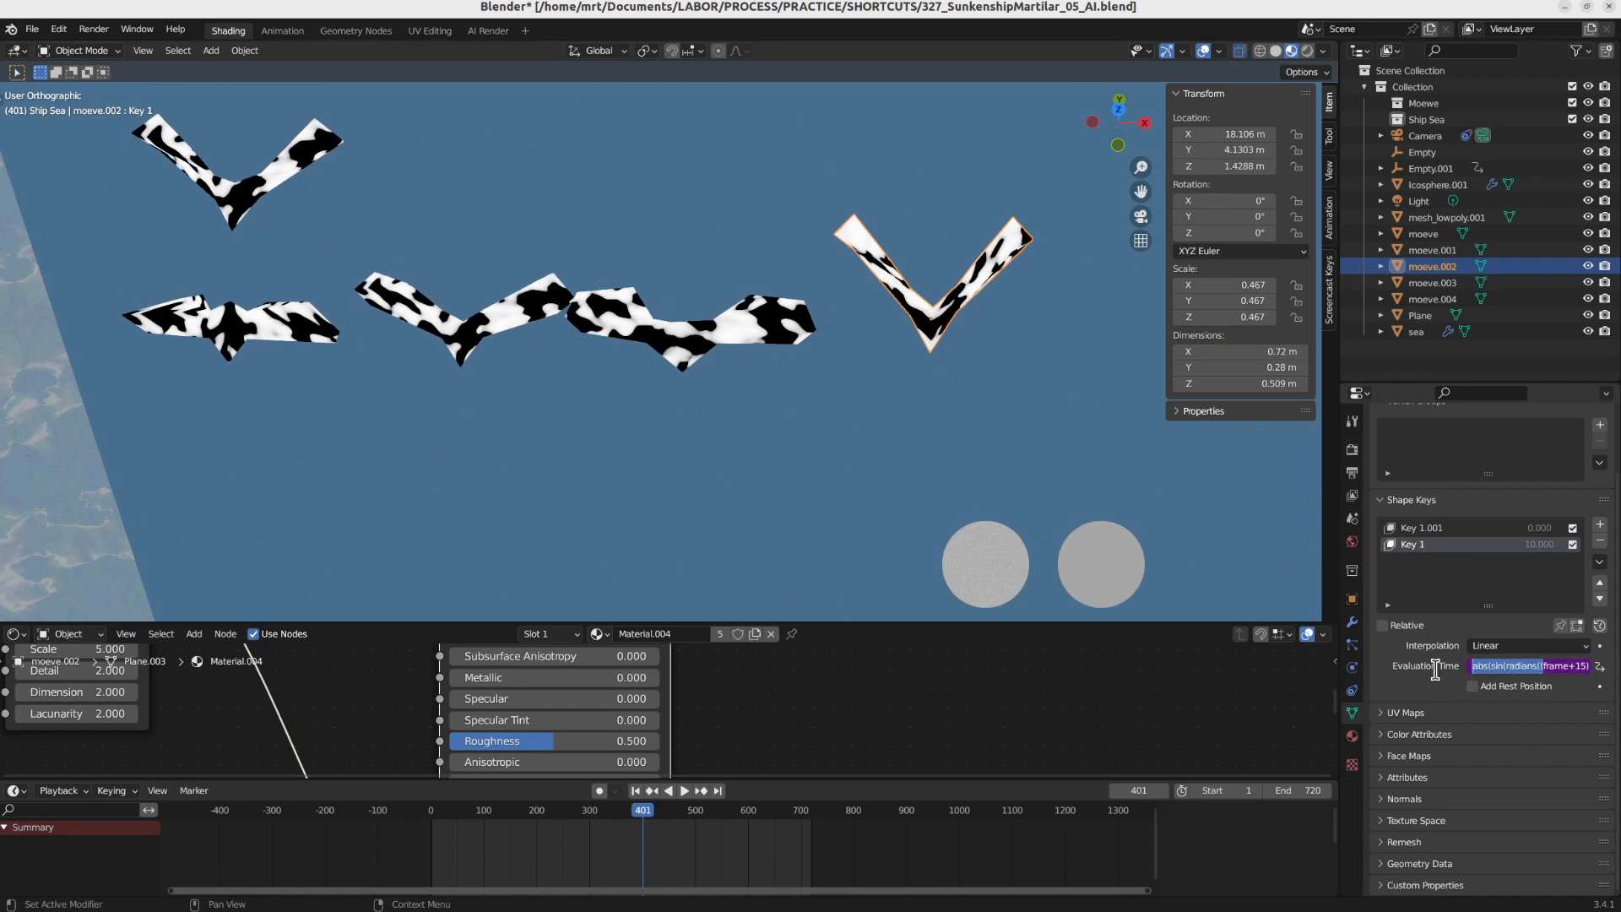
click(1494, 666)
key(Return)
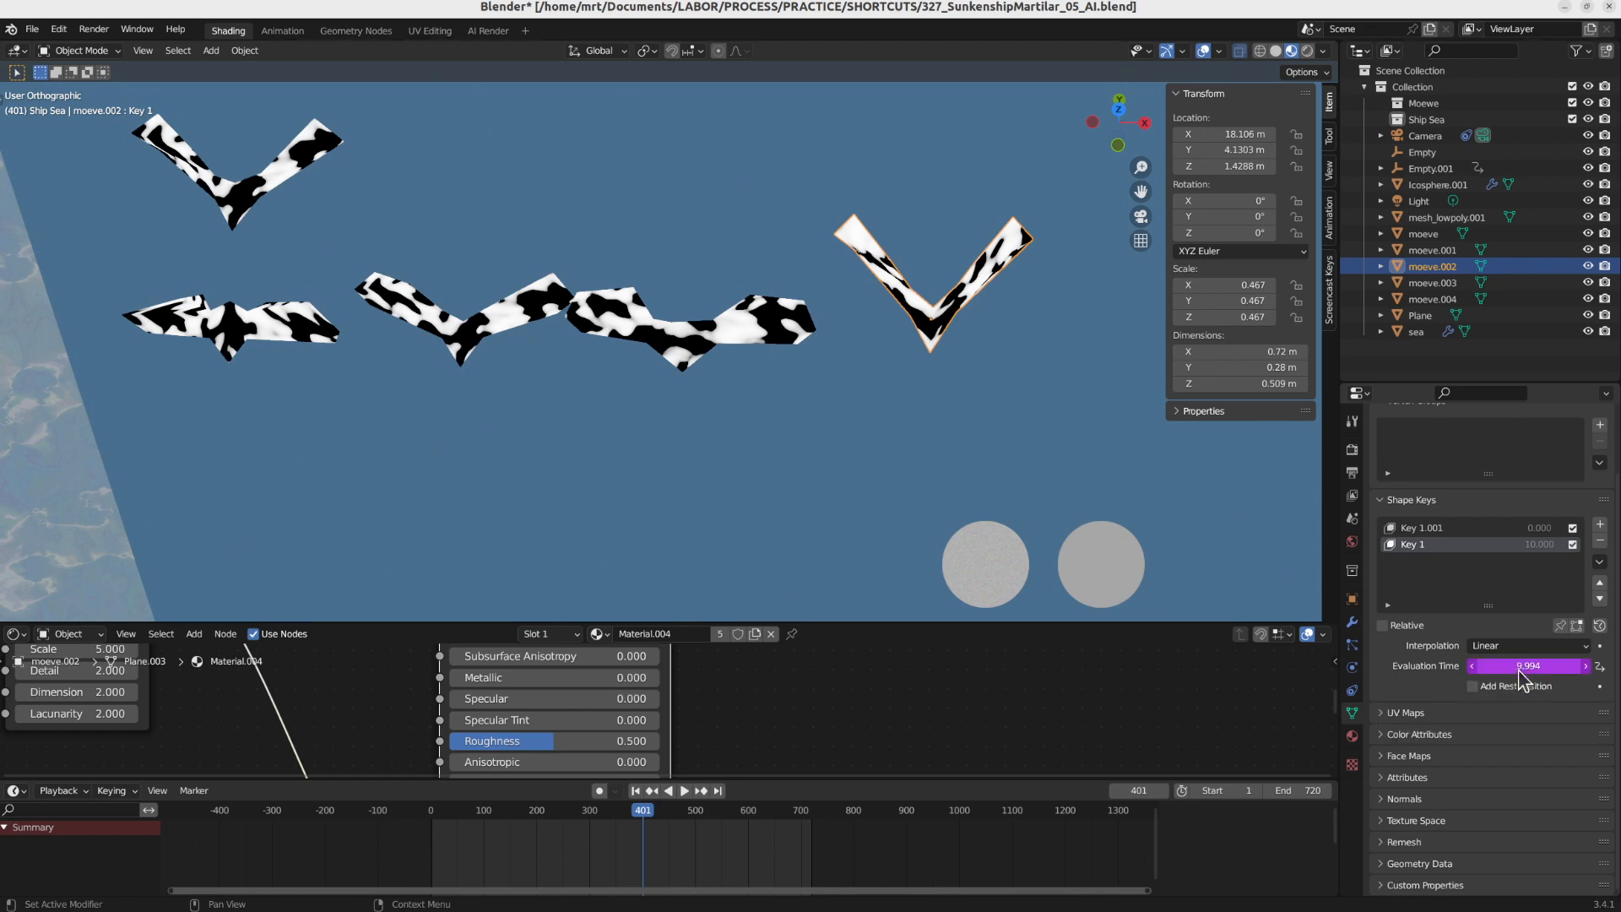
Play the animation with all five seagull models in view to check their wing flapping, and stop it
shift+middle_drag(567, 359, 736, 409)
middle_drag(443, 387, 444, 345)
scroll(708, 354, down, 3)
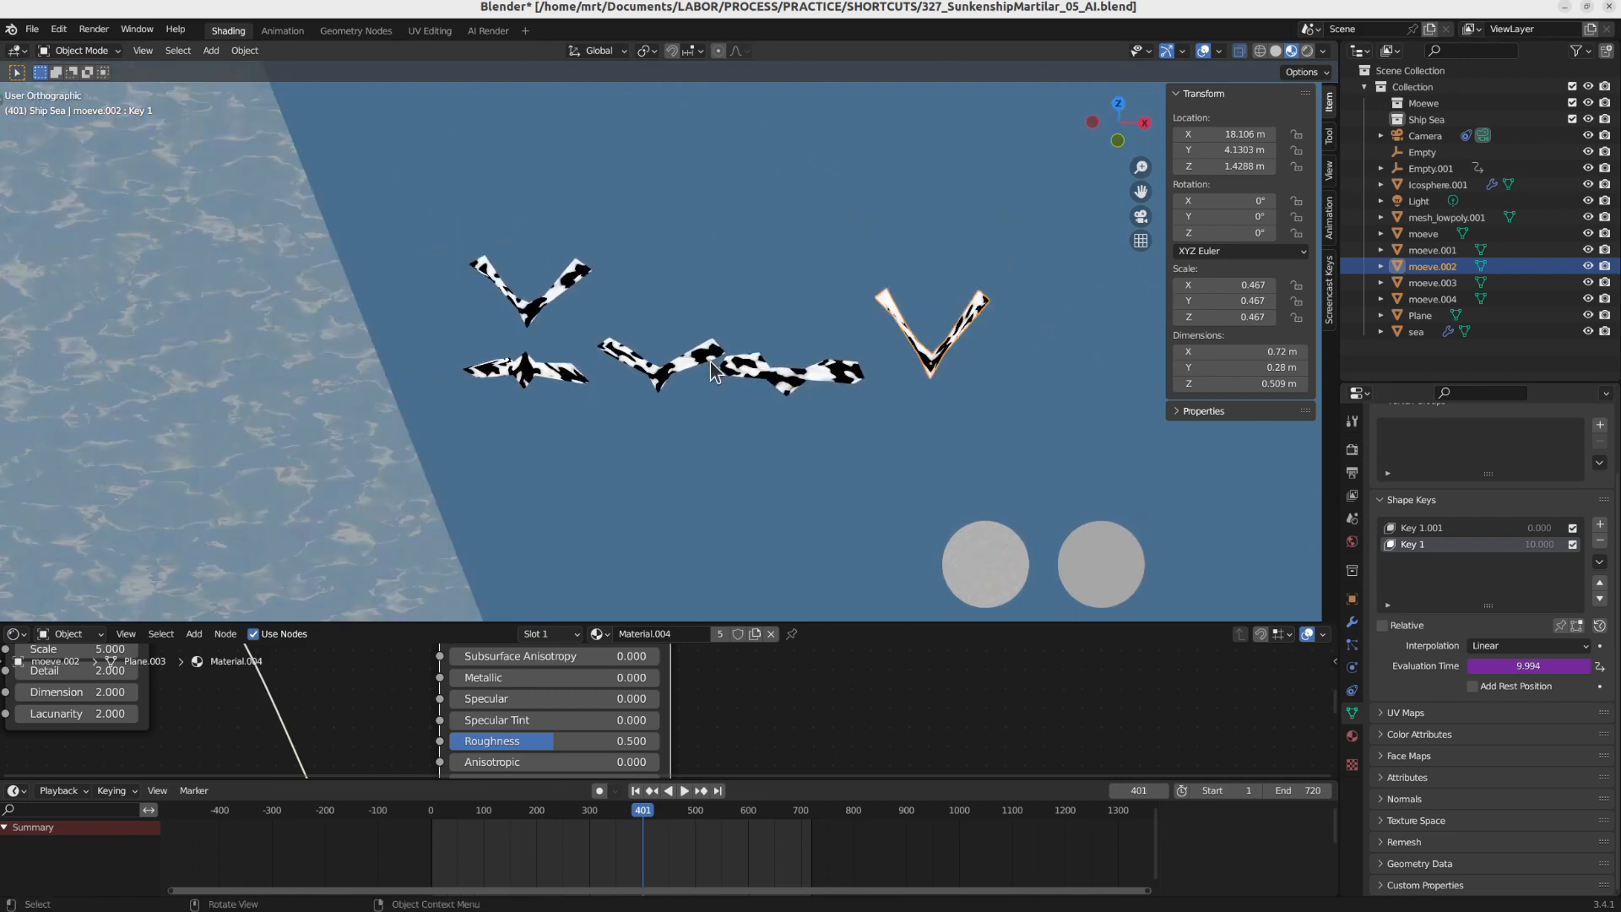
key(space)
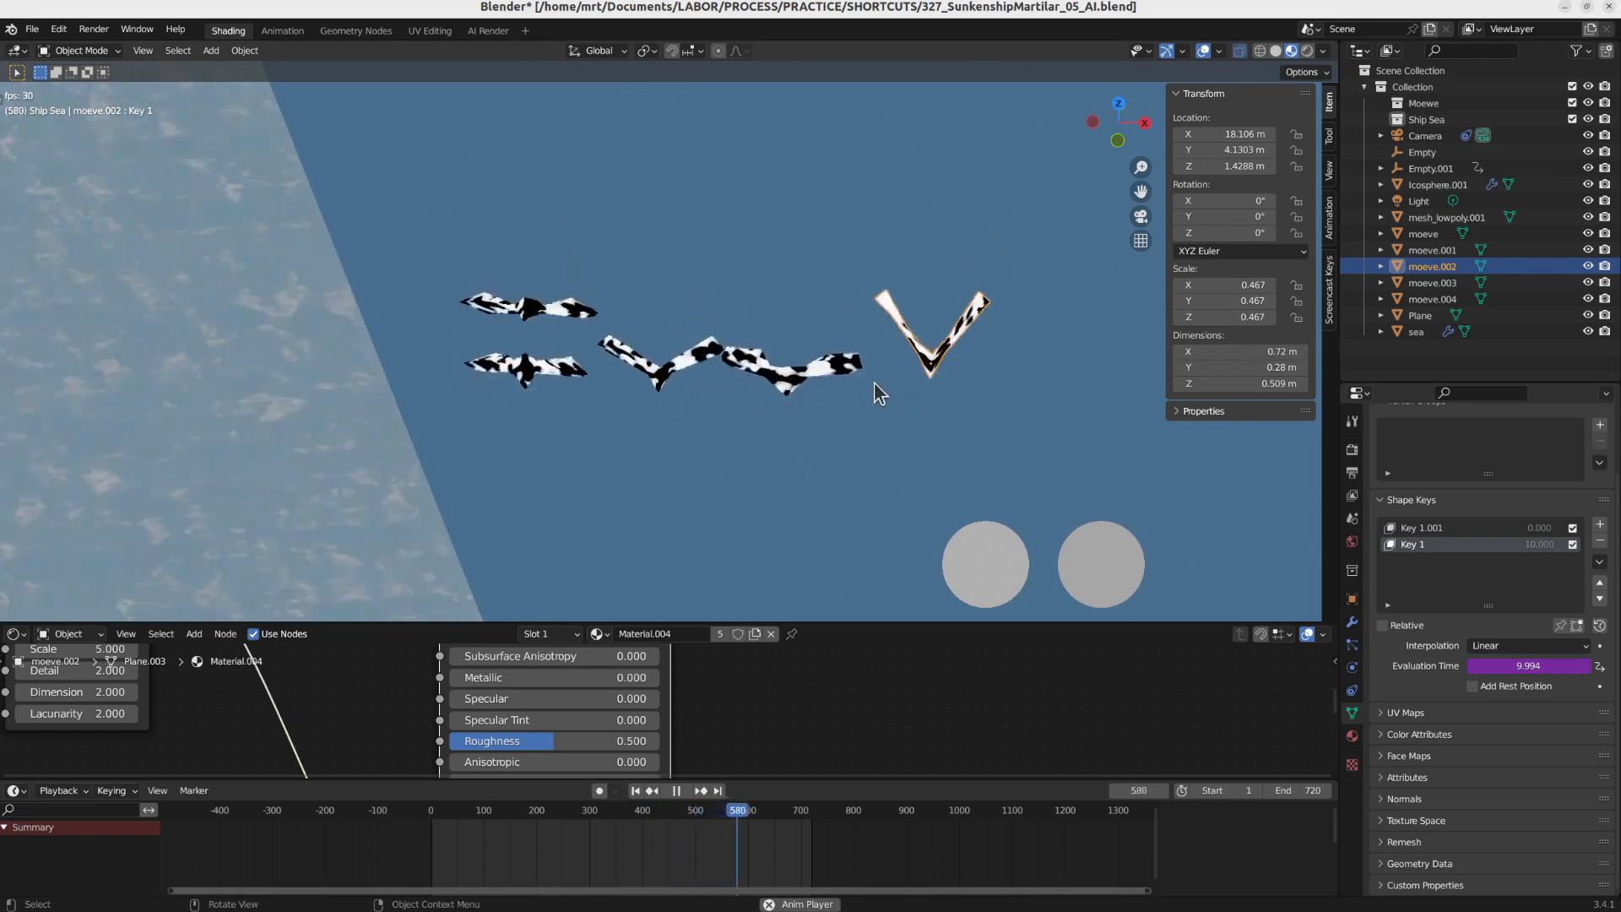
key(space)
Show the last render result
key(F11)
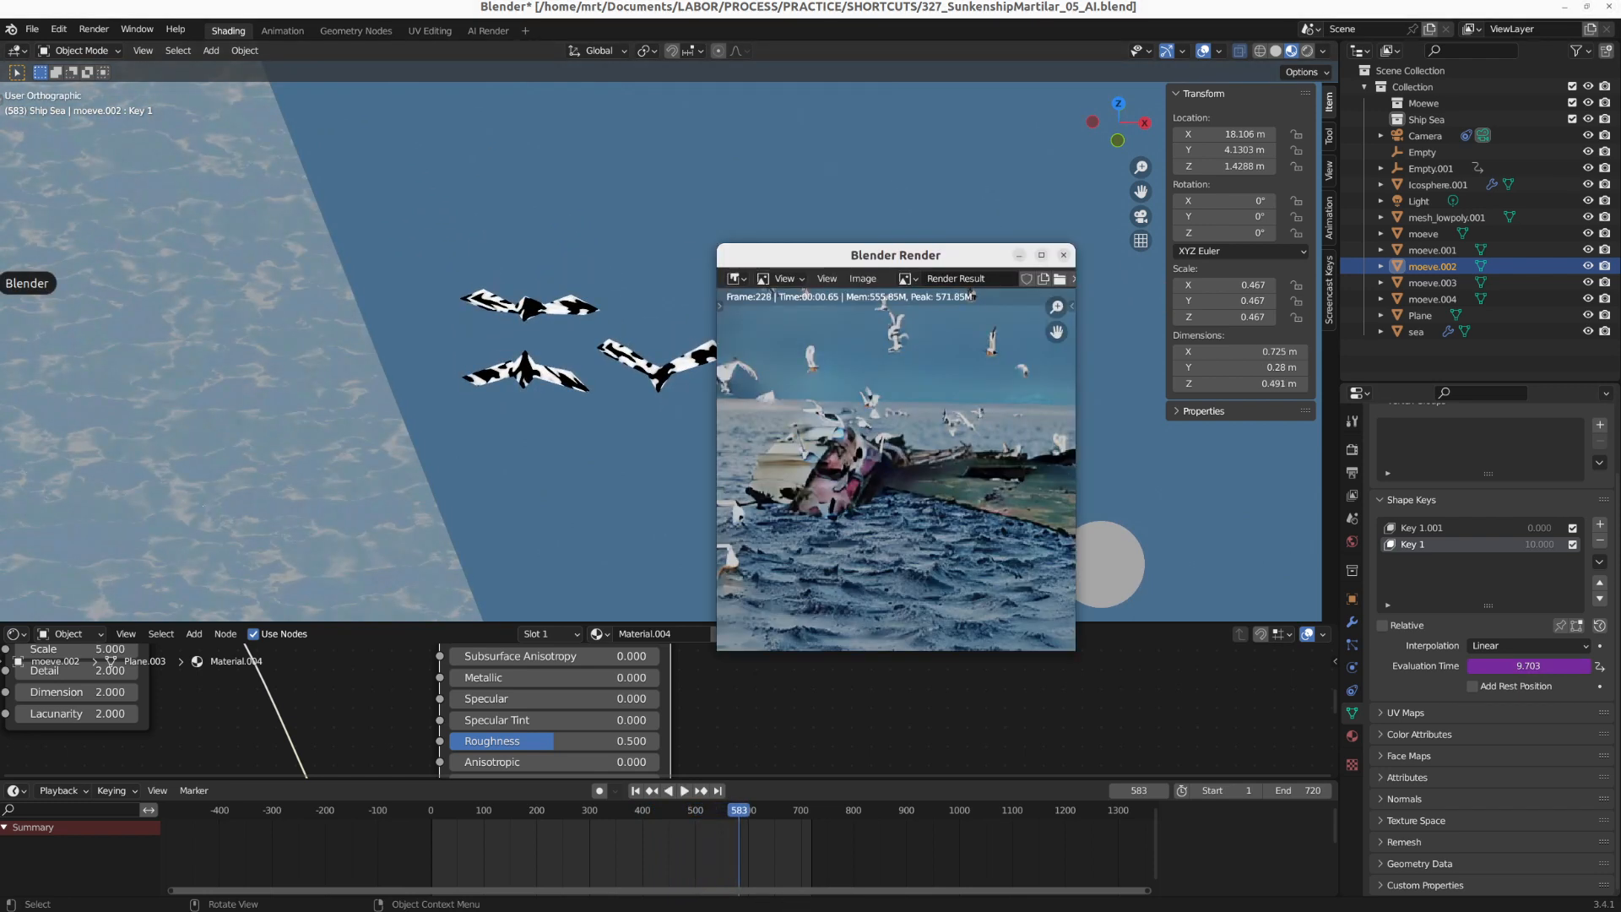
Close the render result and show the scene through the camera in an enlarged 3D viewport
key(F11)
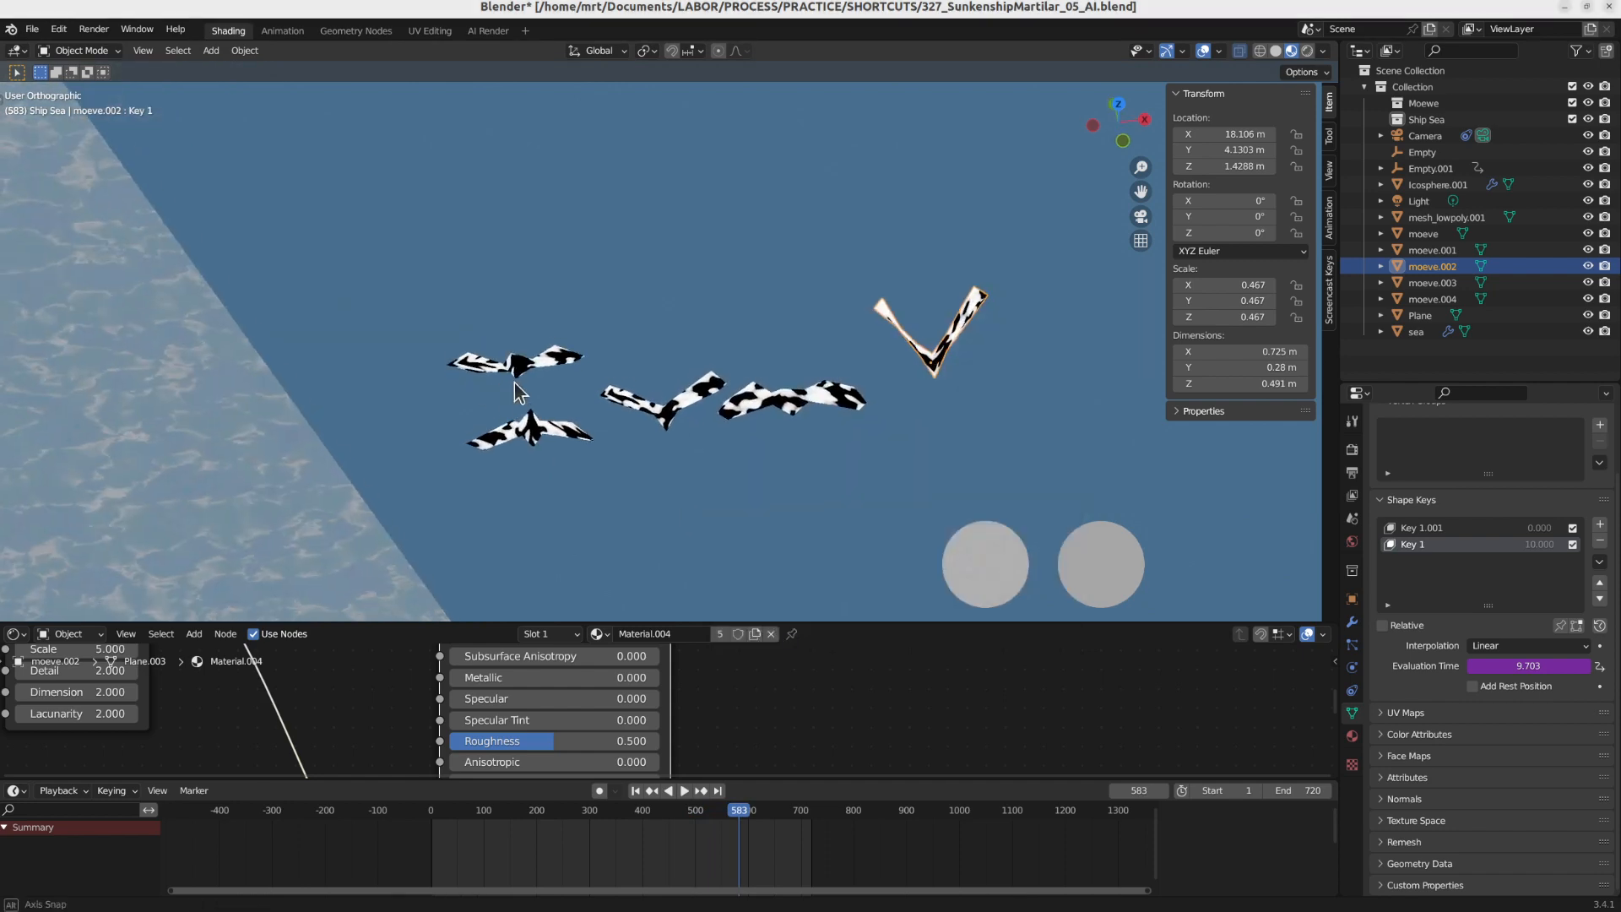
middle_drag(275, 402, 646, 281)
key(KP_0)
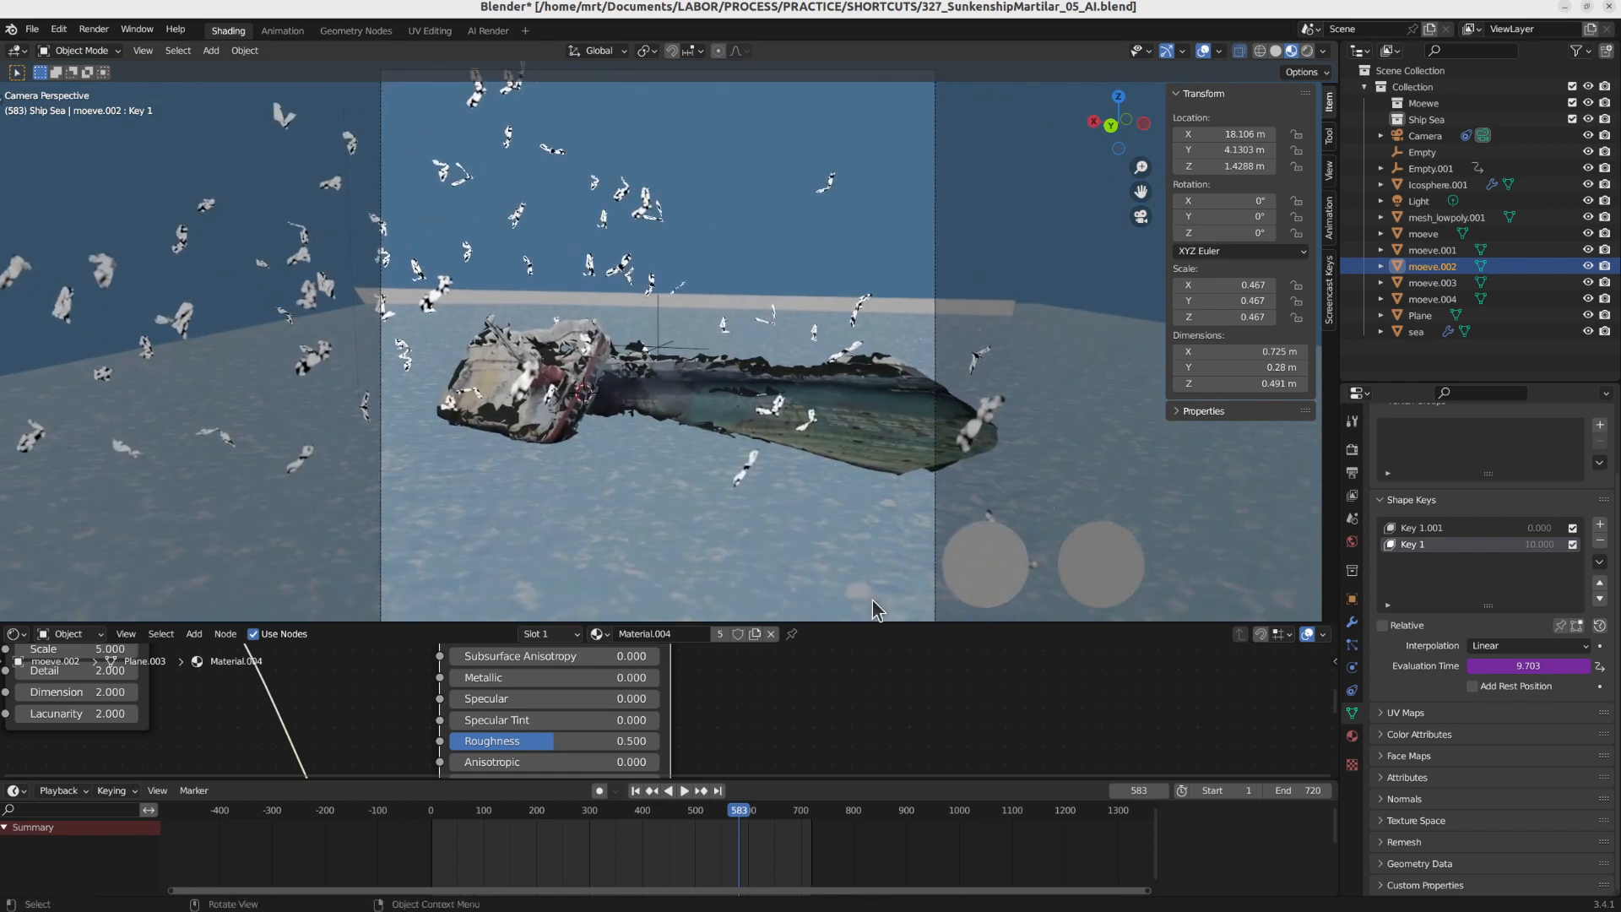
drag(883, 624, 890, 721)
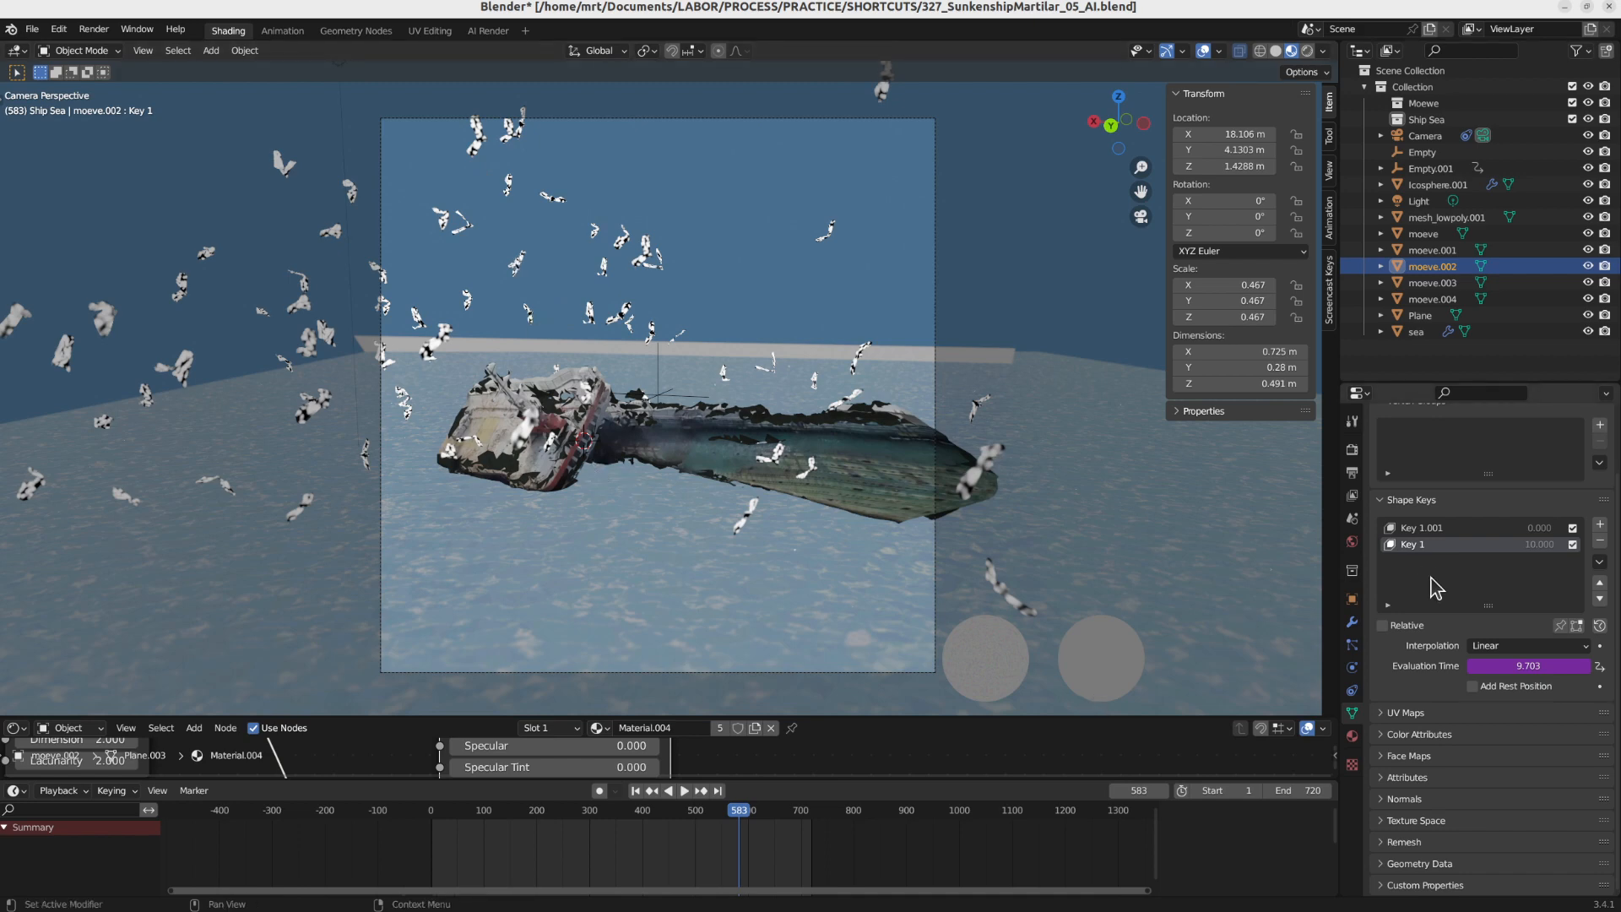
Examine the AI Render prompt and its Advanced Options in the render properties
click(1353, 450)
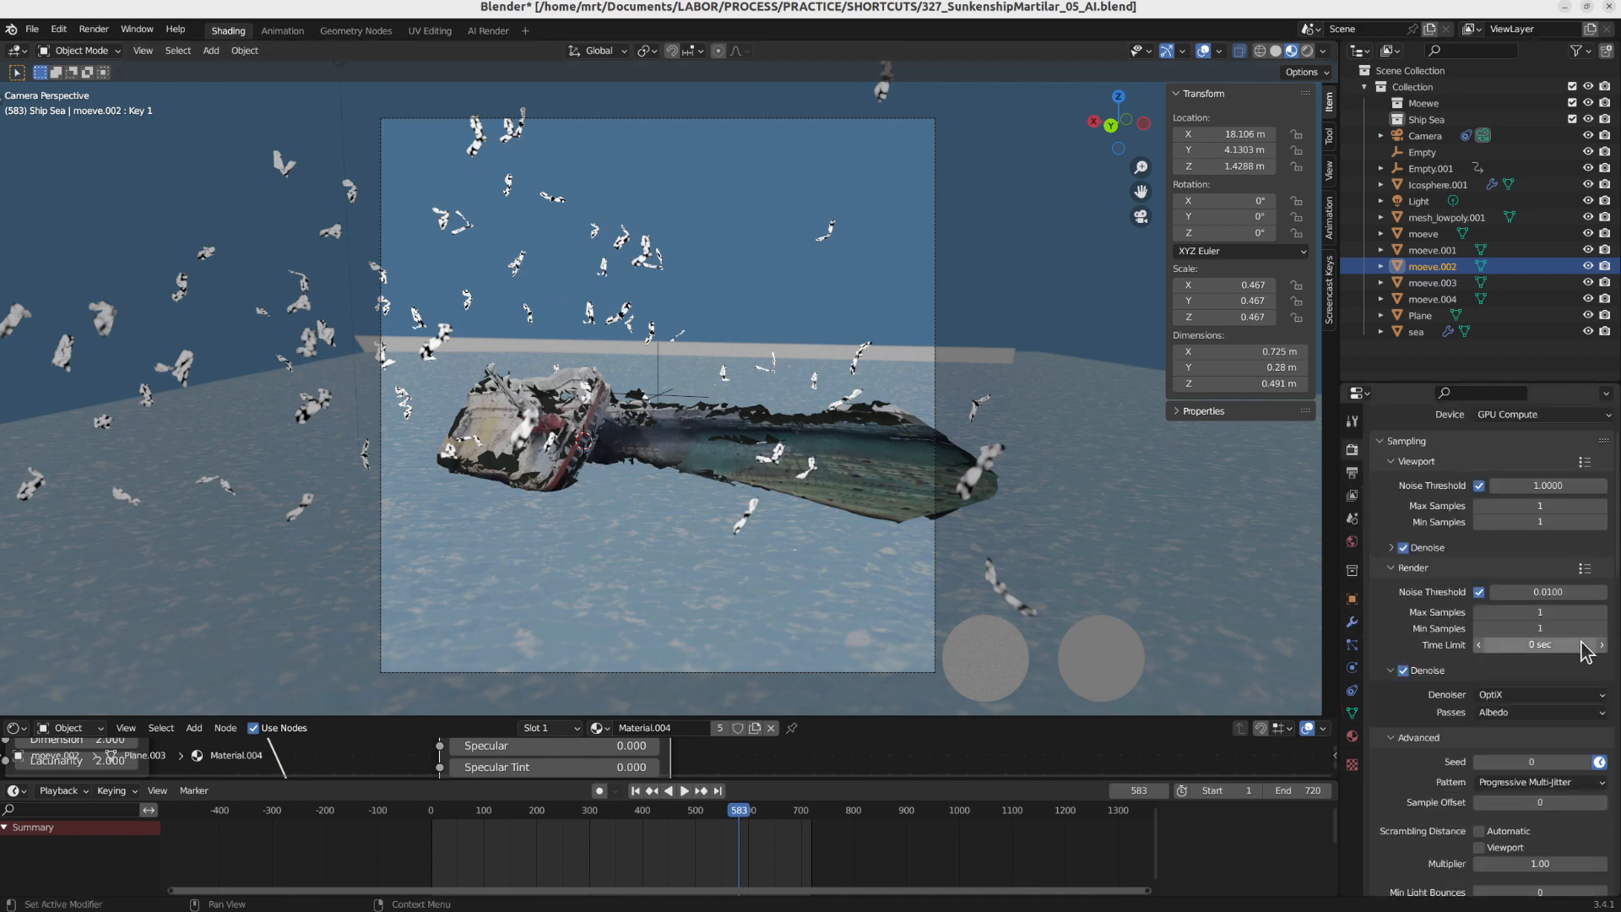
scroll(1436, 655, down, 6)
scroll(1570, 642, down, 15)
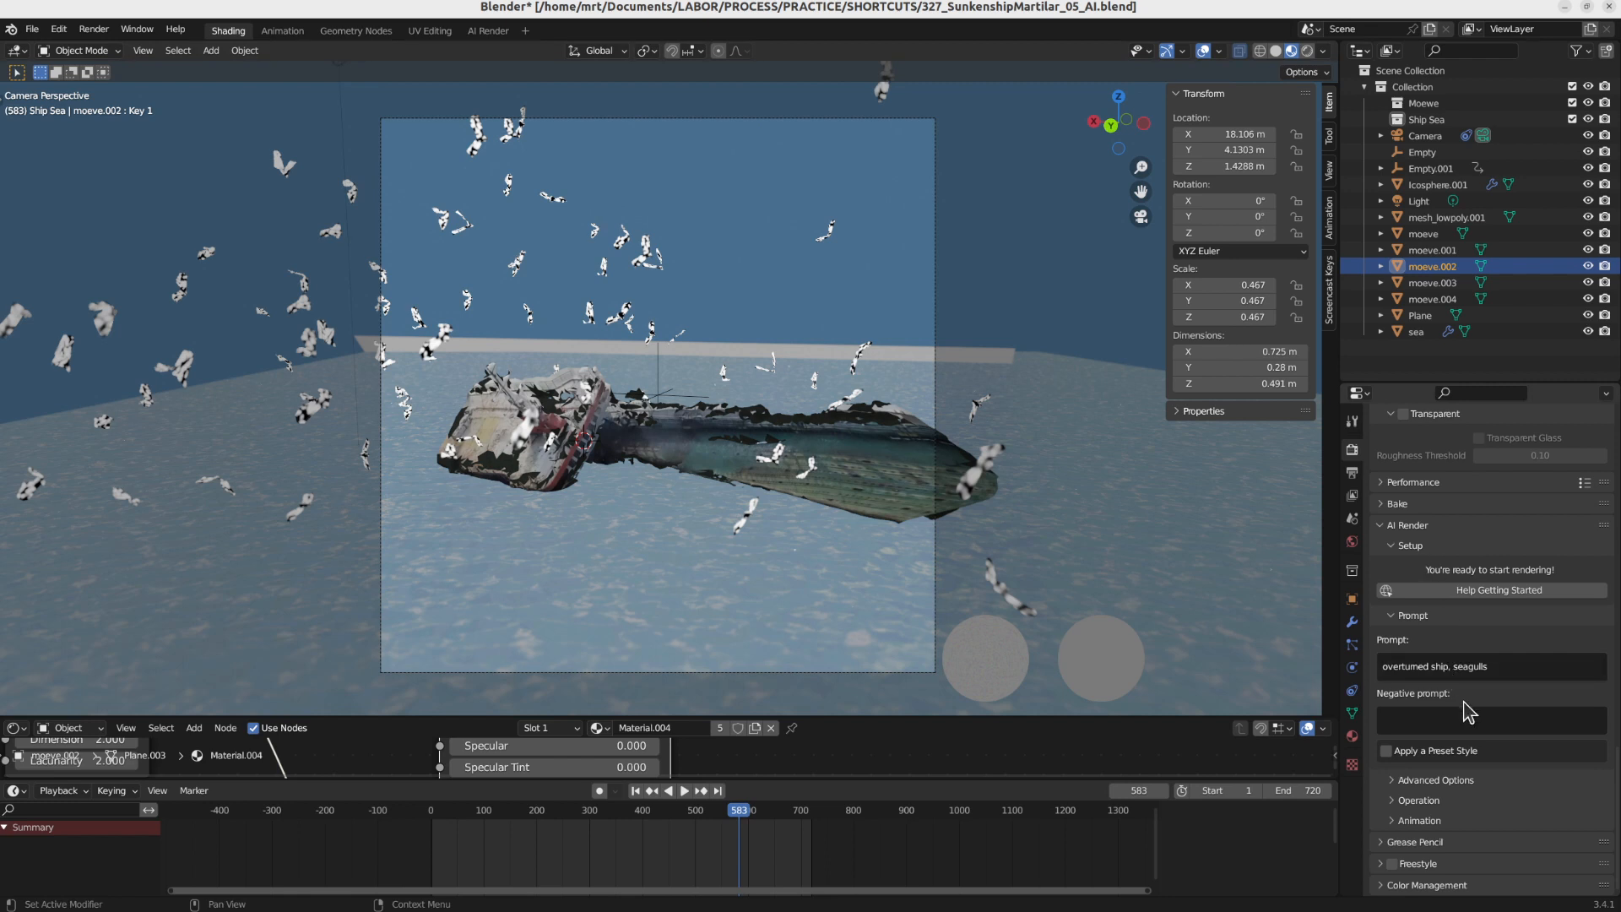
click(1409, 675)
click(1522, 666)
key(Return)
click(1441, 780)
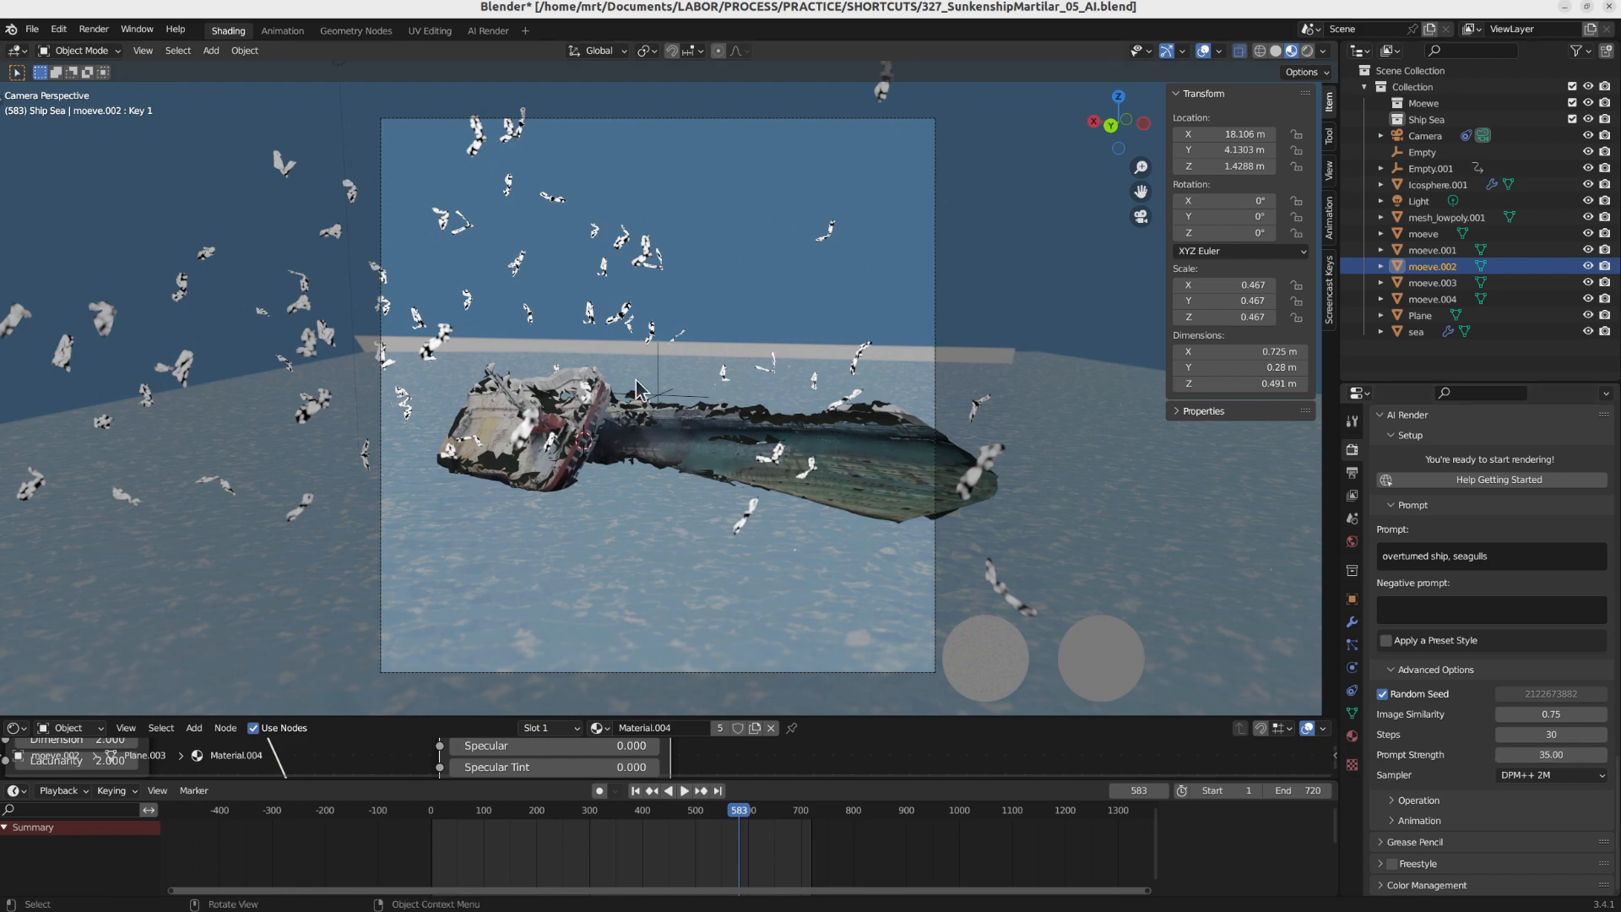
Render frame 583 with AI Render and enlarge the render window
key(F12)
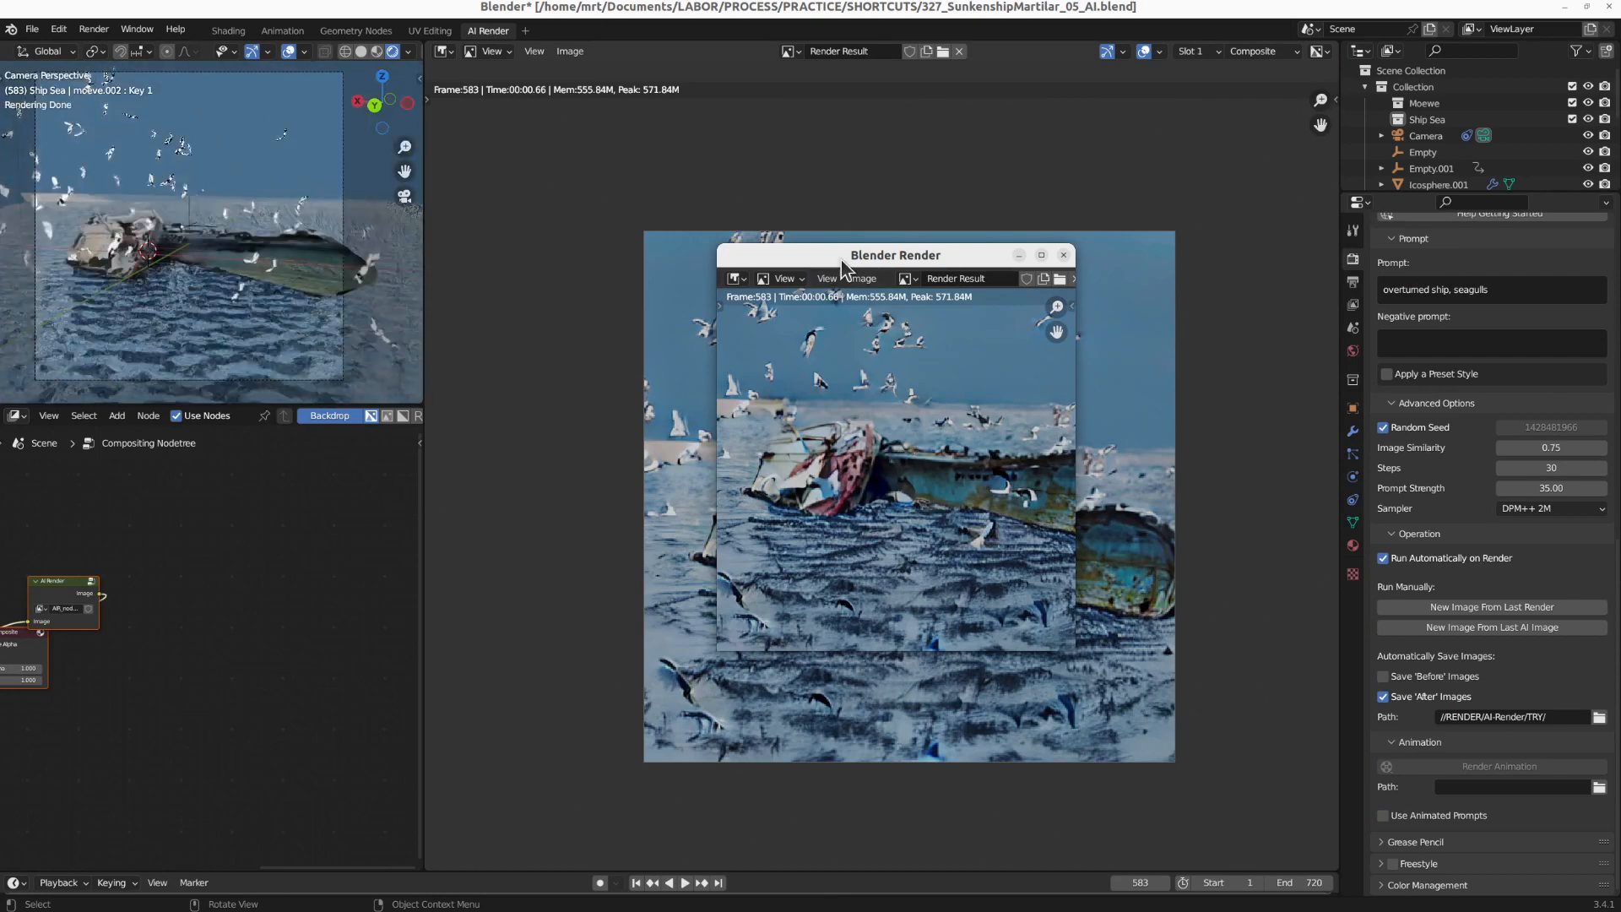
drag(844, 242, 845, 162)
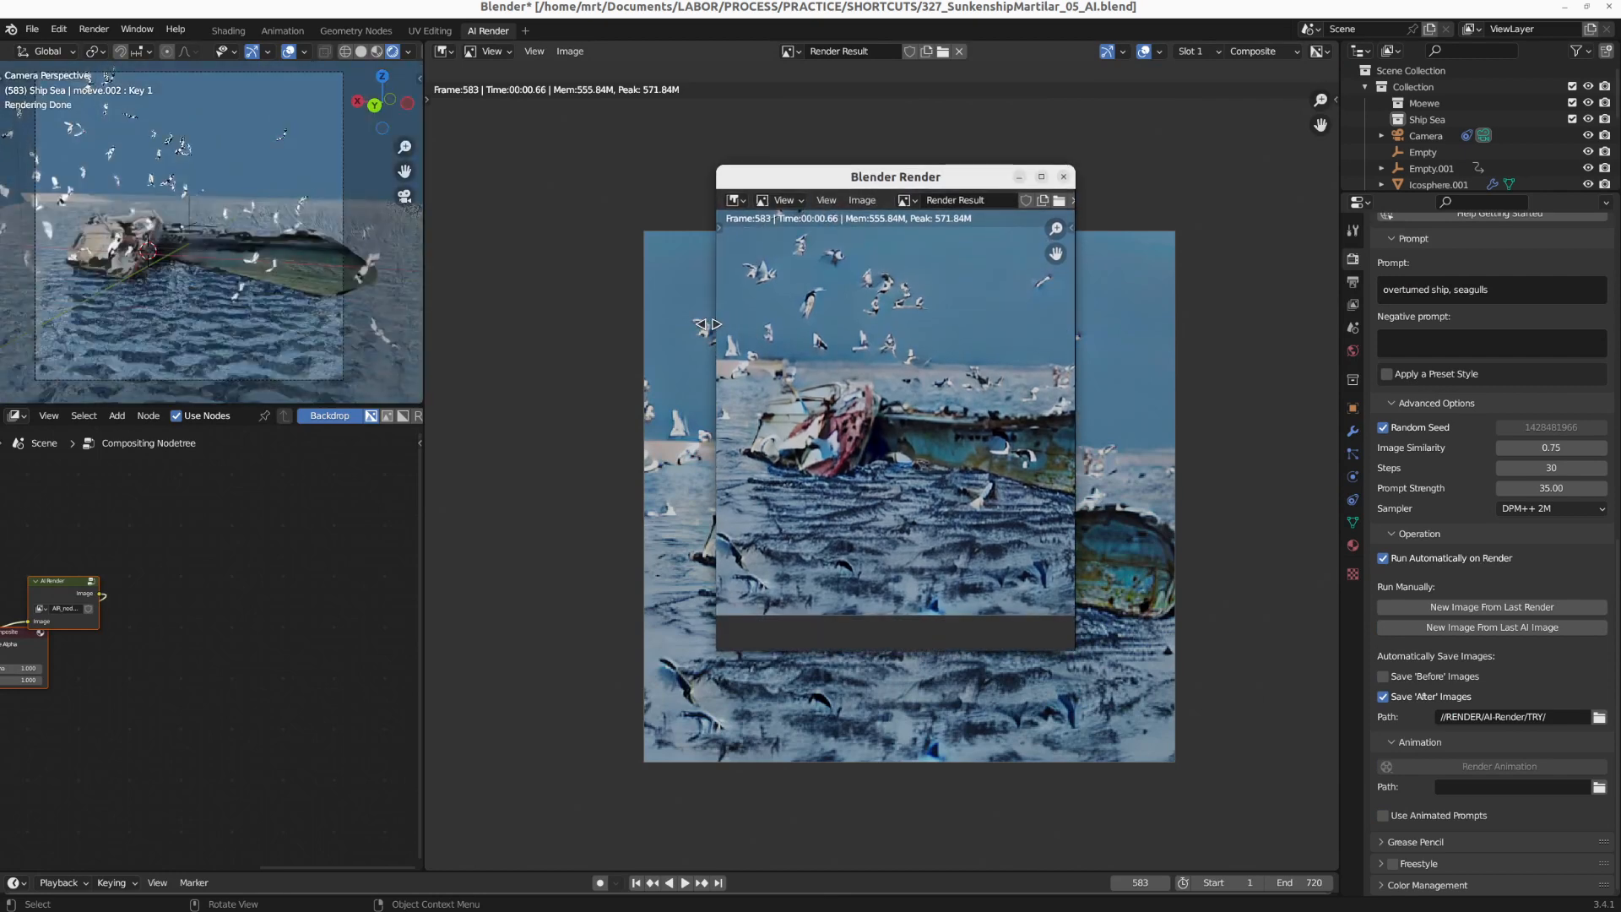
drag(717, 325, 563, 326)
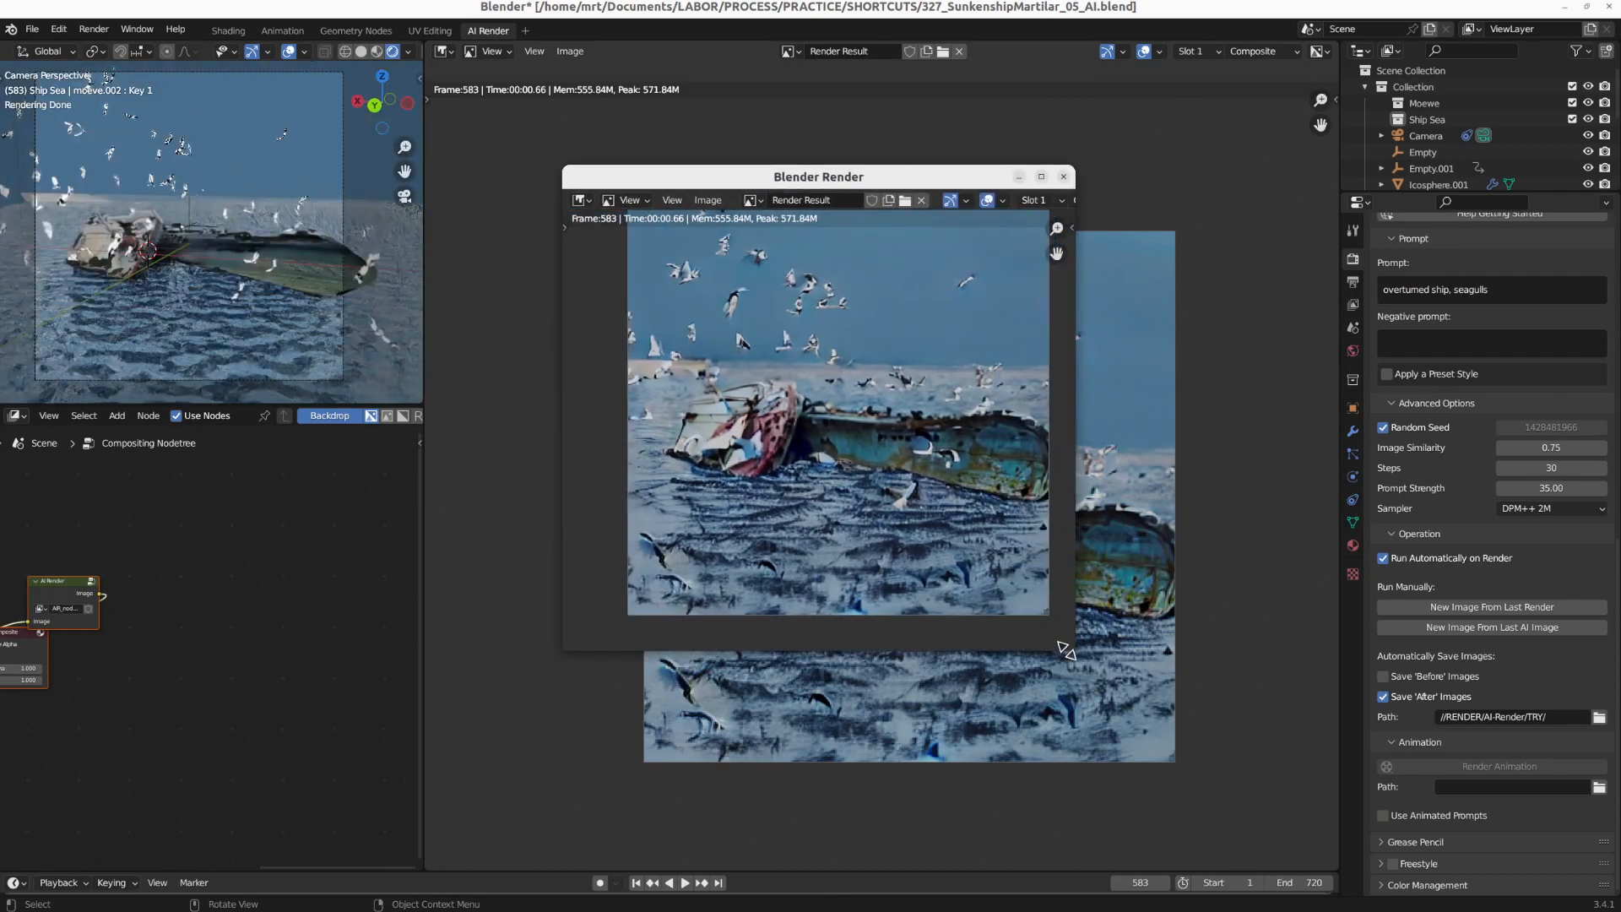
drag(1067, 651, 1186, 769)
Compare the ship and seagulls in the AI image with the rendered camera viewport, bringing the render window back to the front
scroll(842, 347, up, 4)
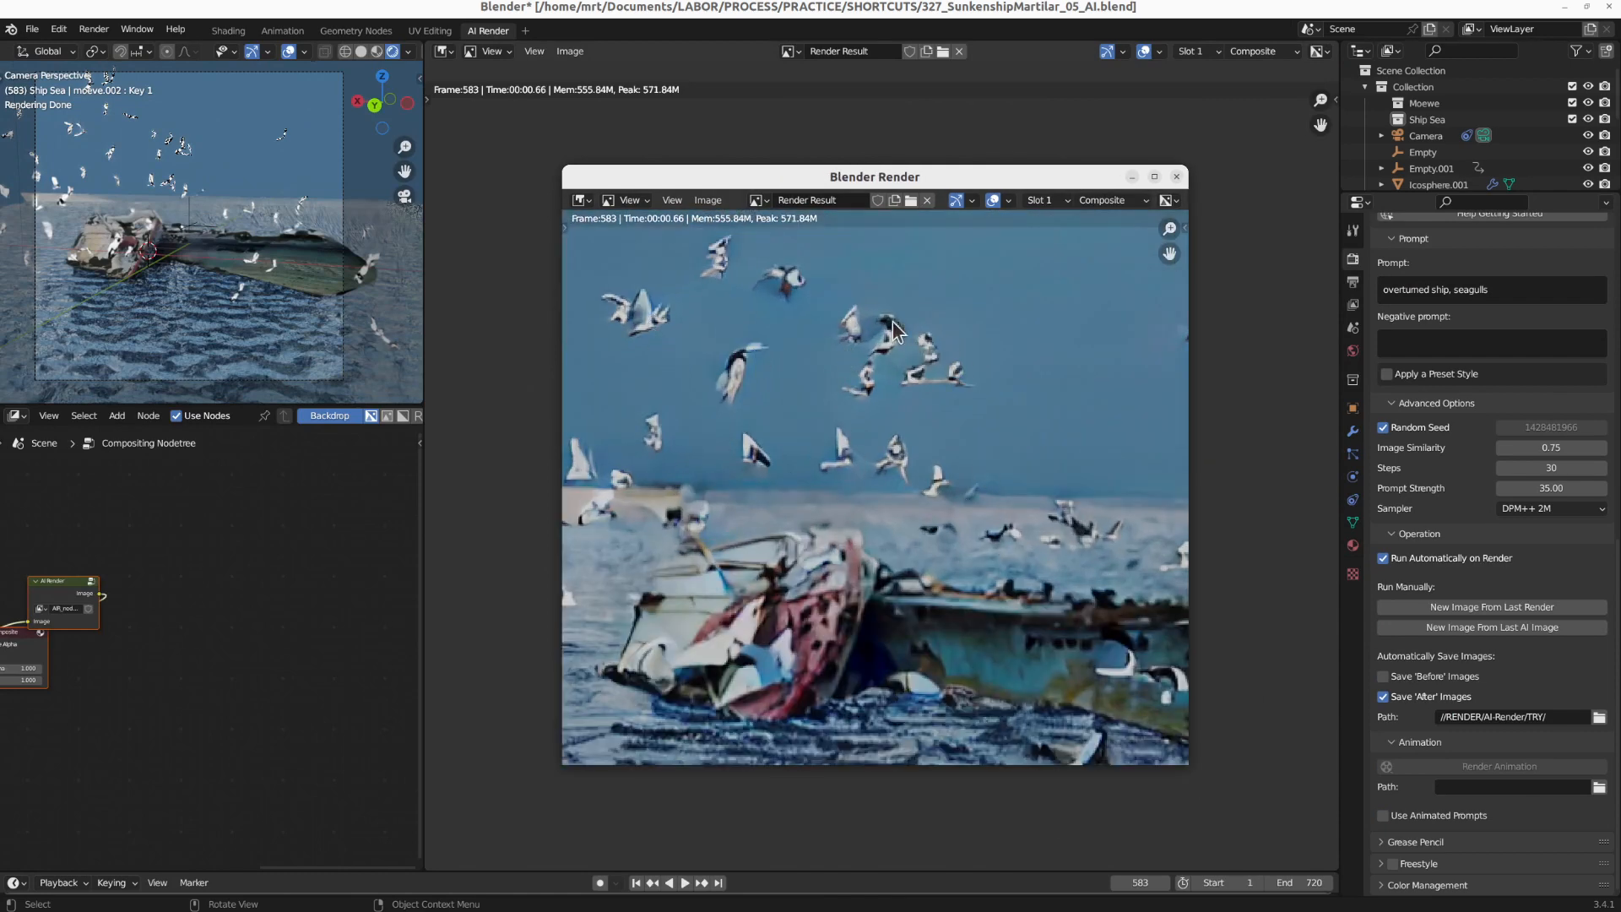
middle_drag(1006, 590, 884, 408)
scroll(884, 408, down, 2)
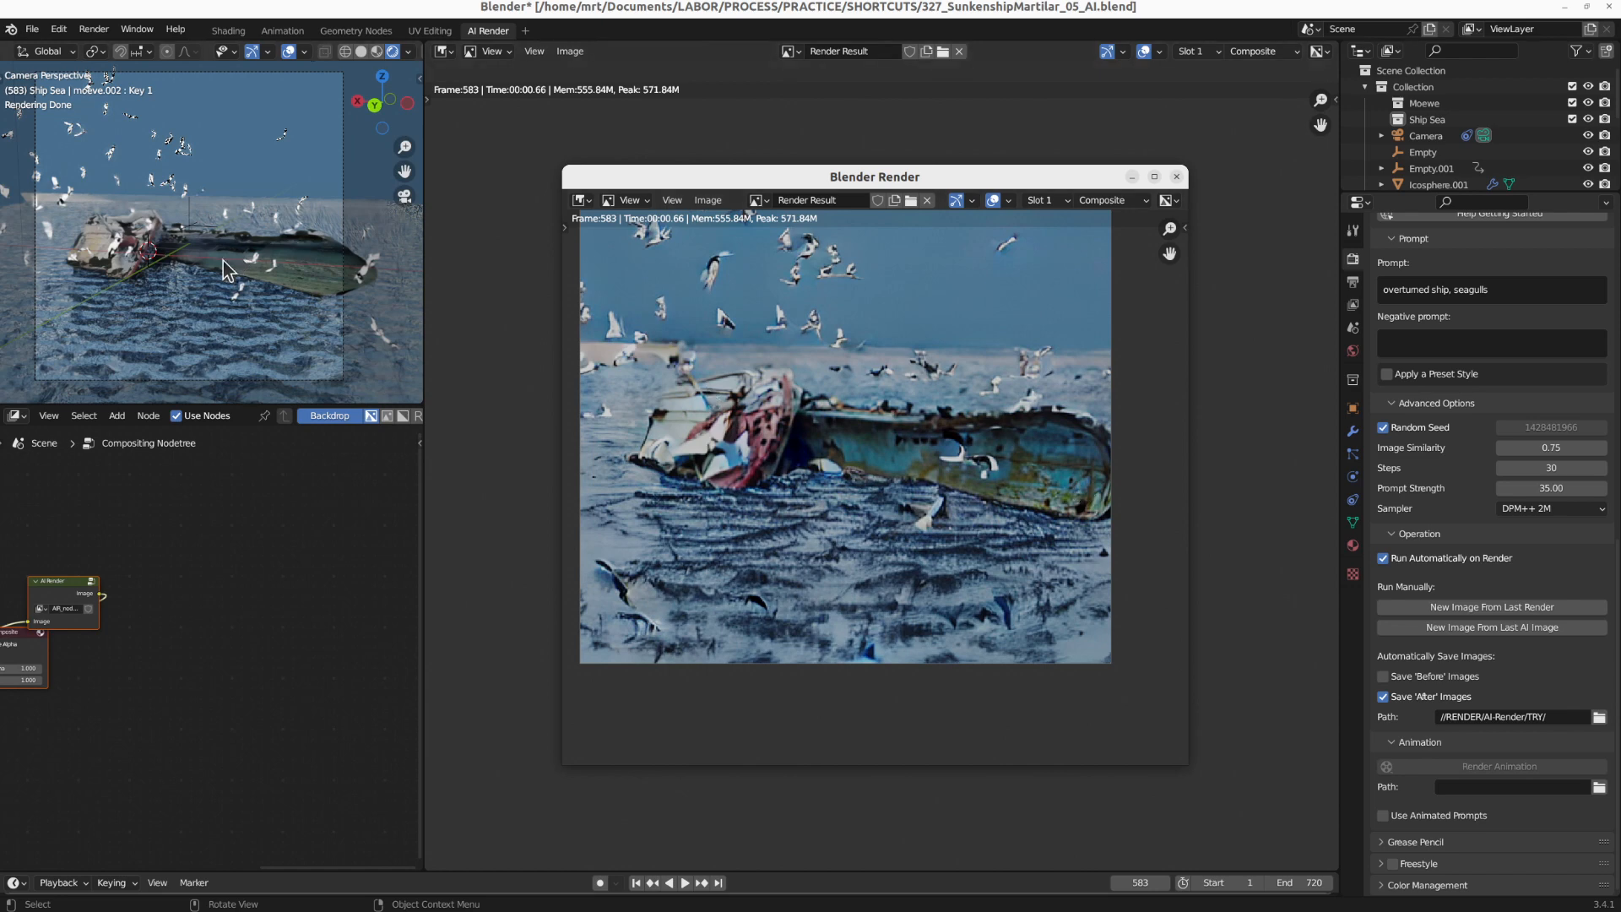
scroll(223, 260, up, 3)
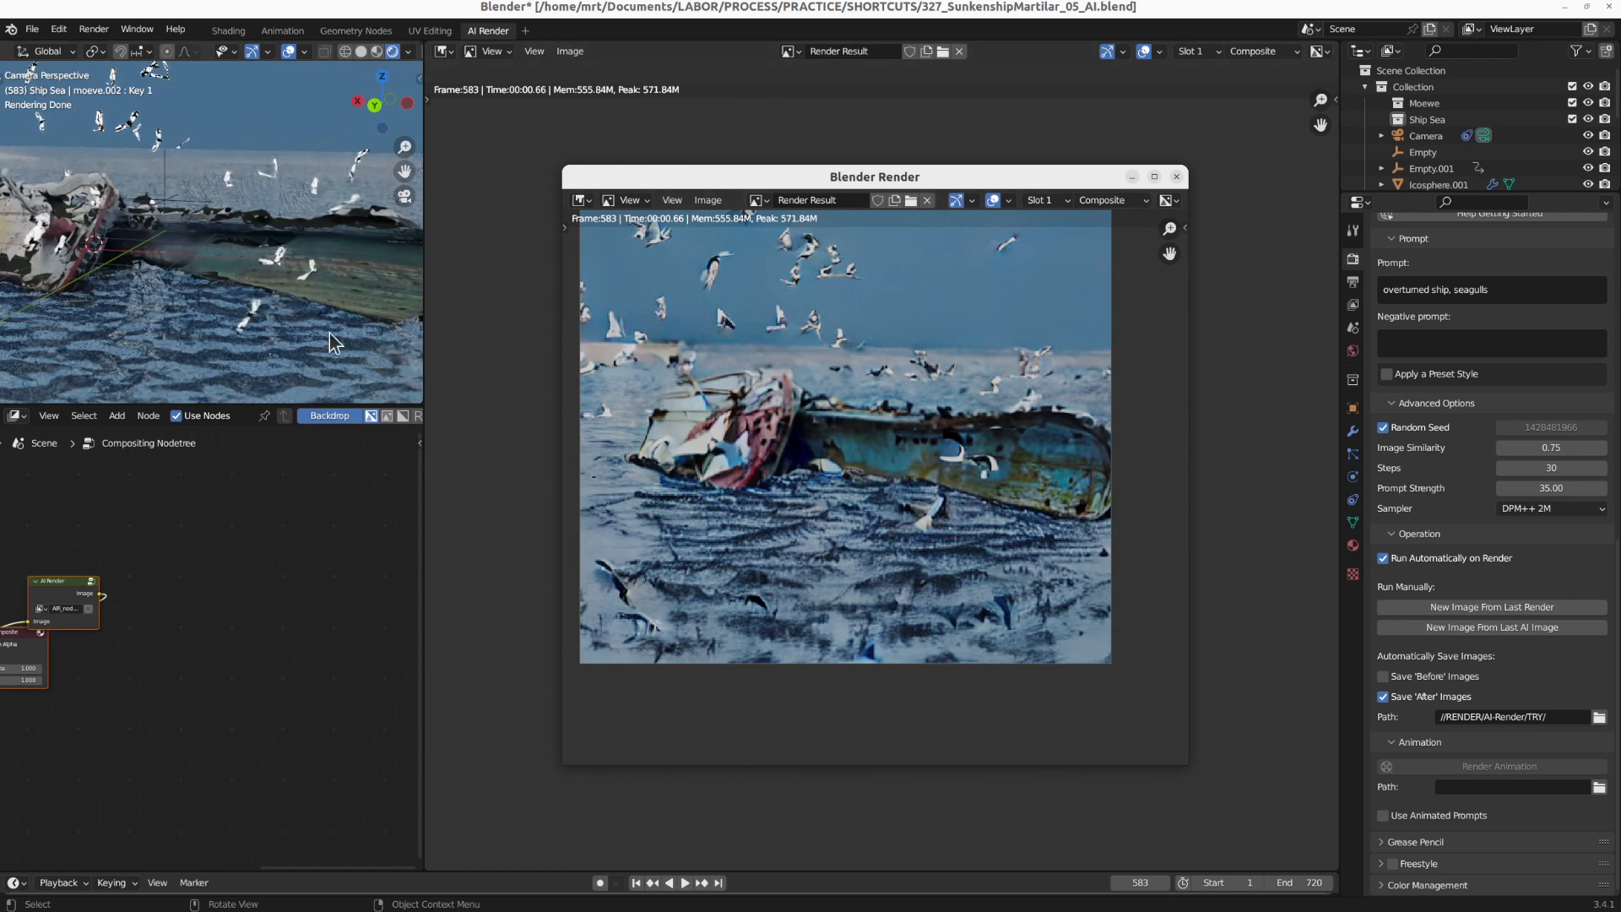
shift+middle_drag(95, 265, 151, 270)
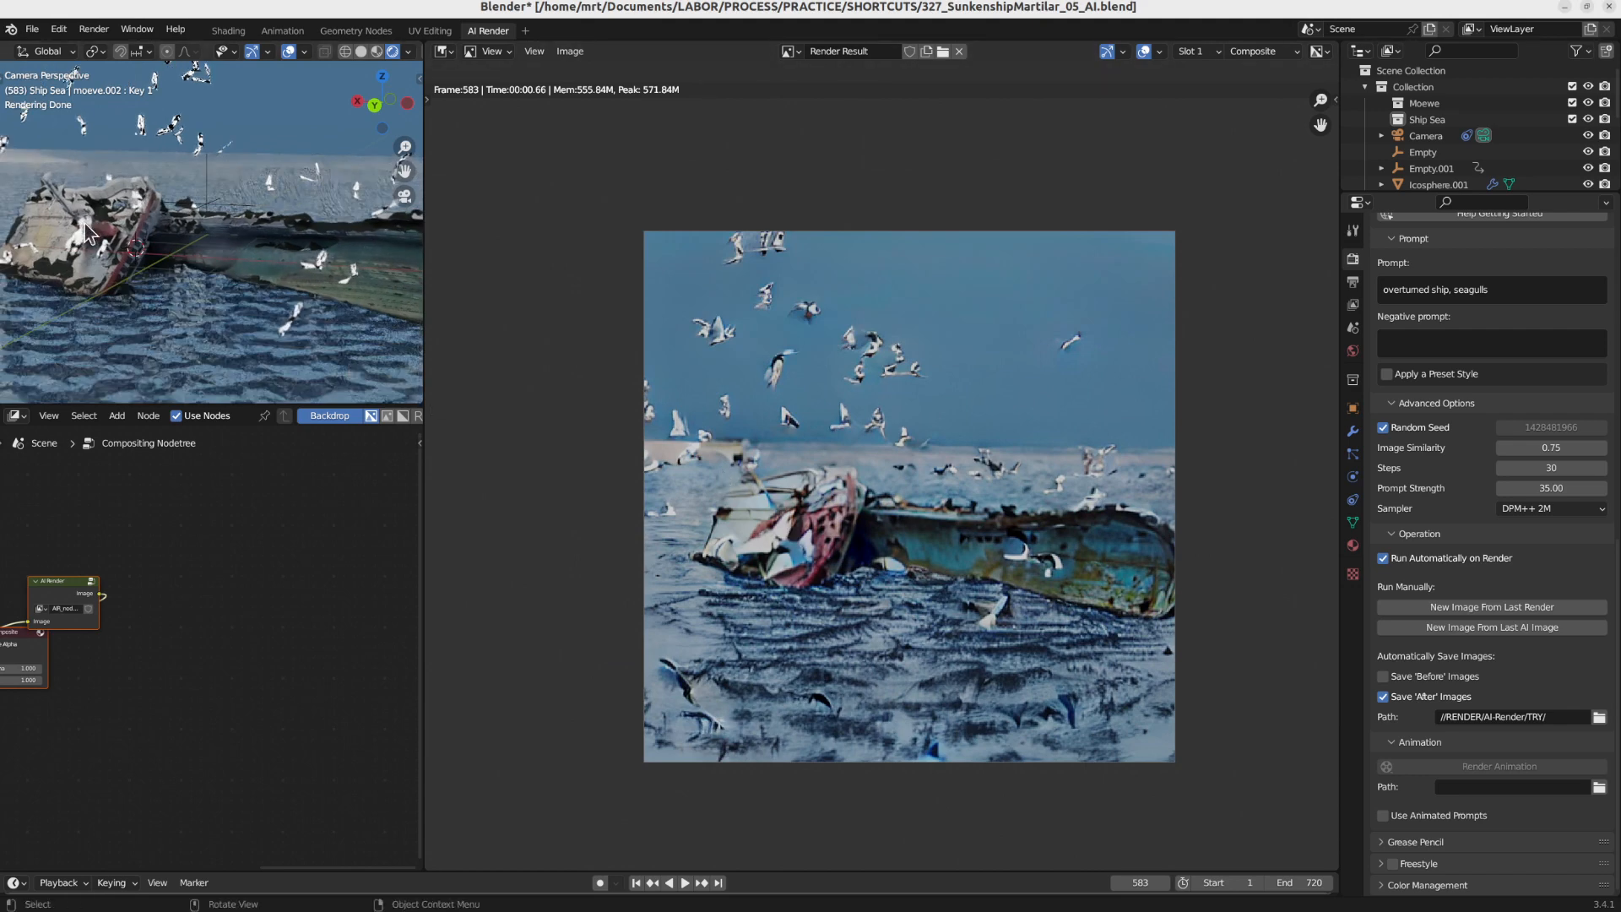
key(F11)
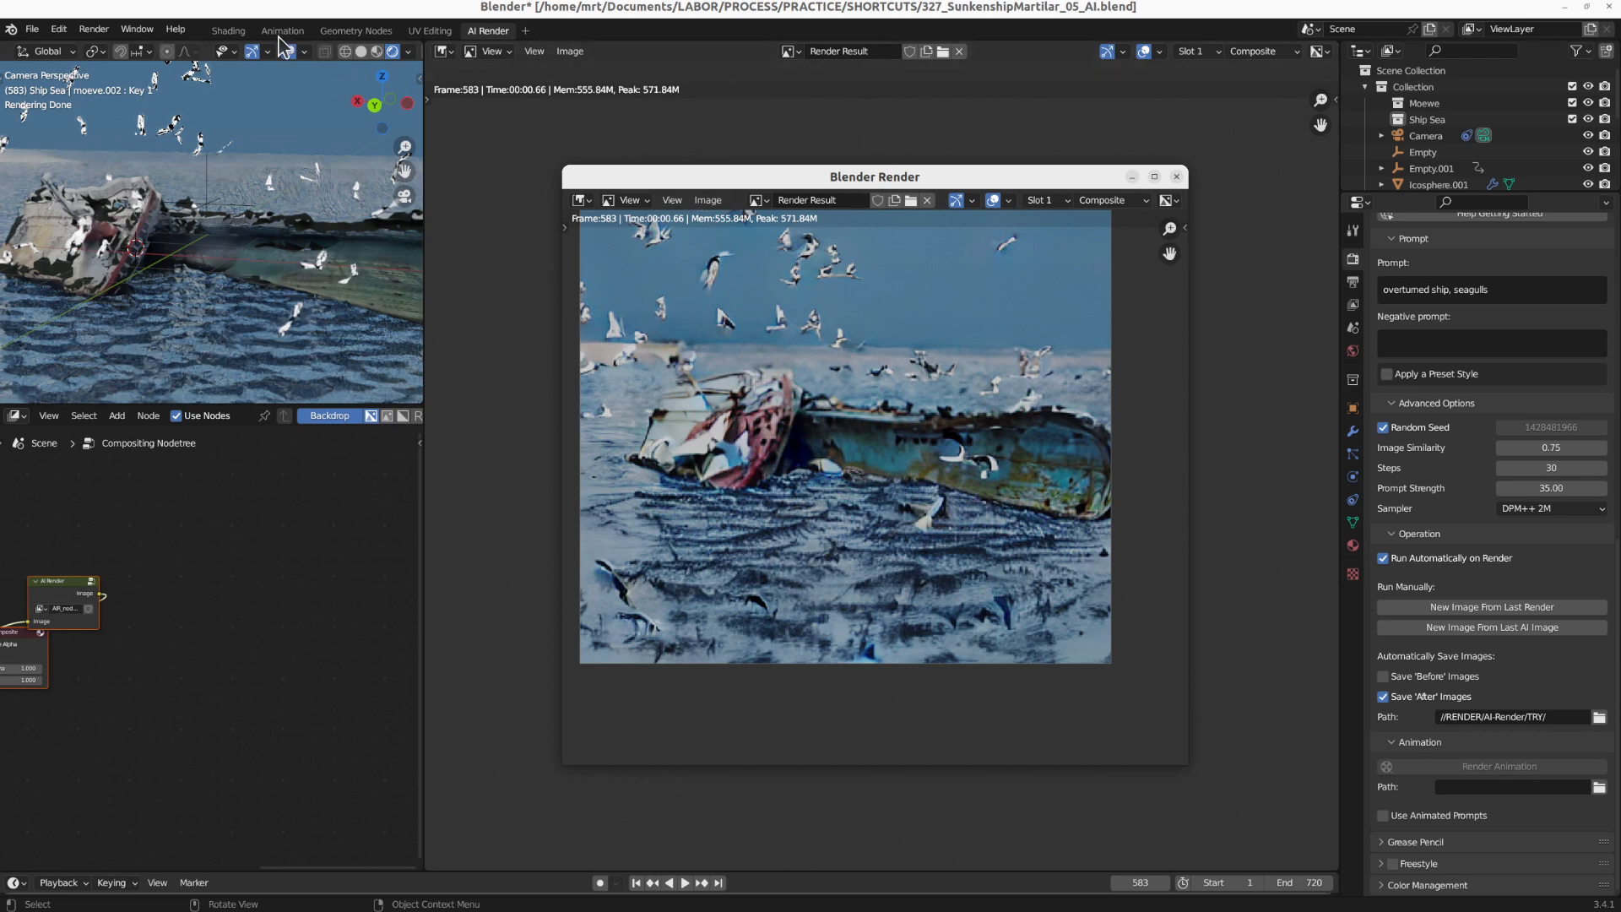
Select the sea plane in the Shading workspace and fit all its material nodes in an enlarged node editor
click(222, 31)
click(704, 570)
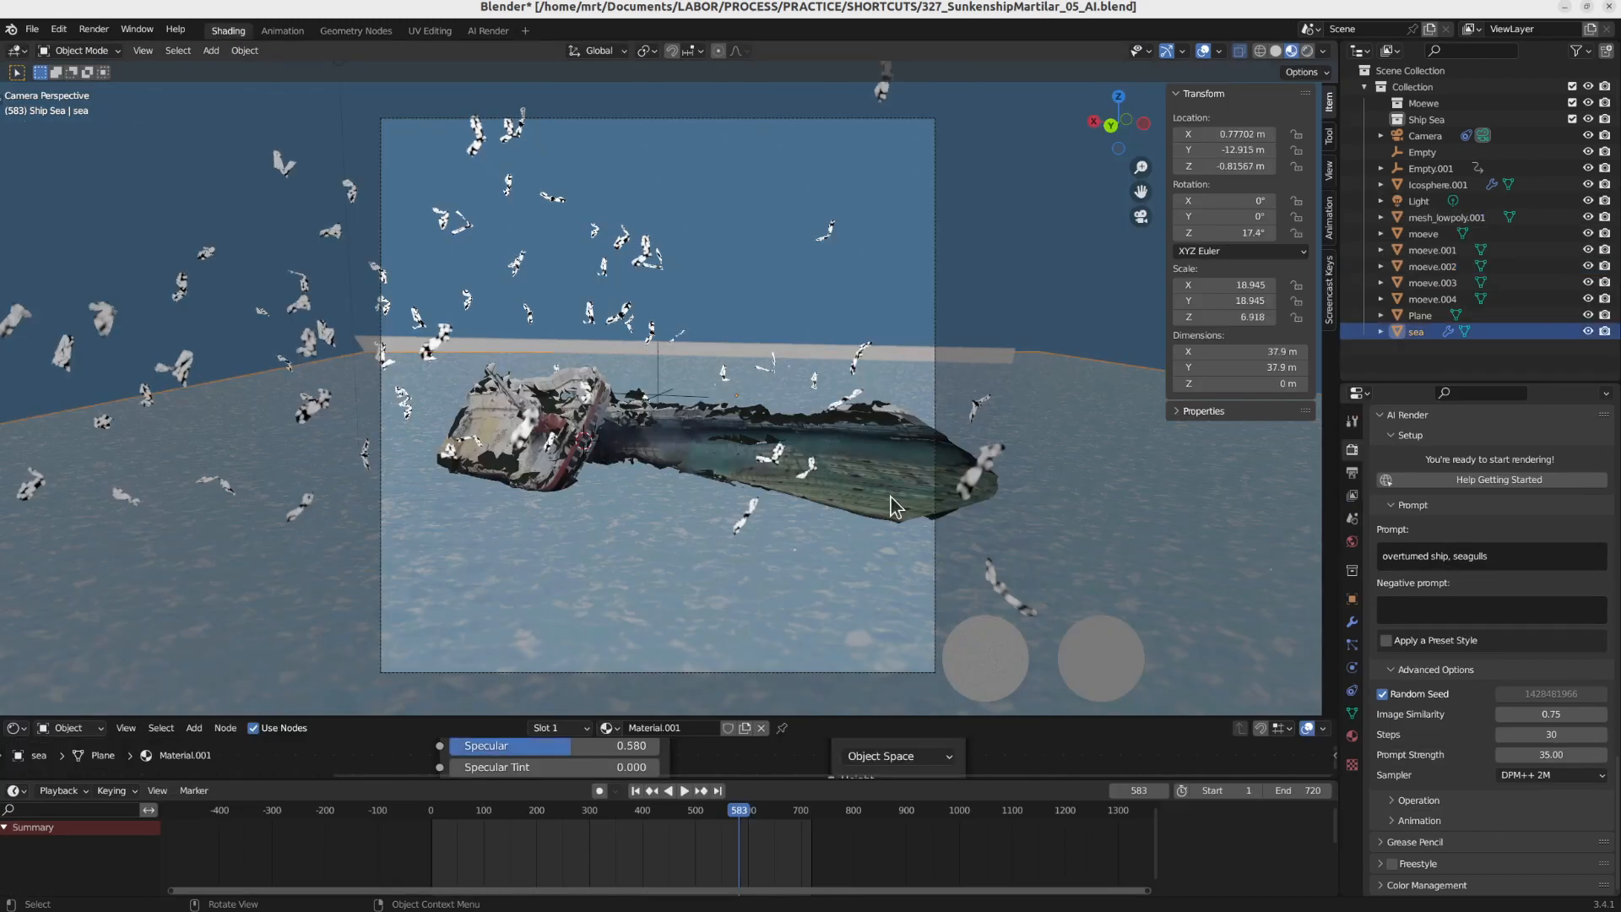
key(KP_5)
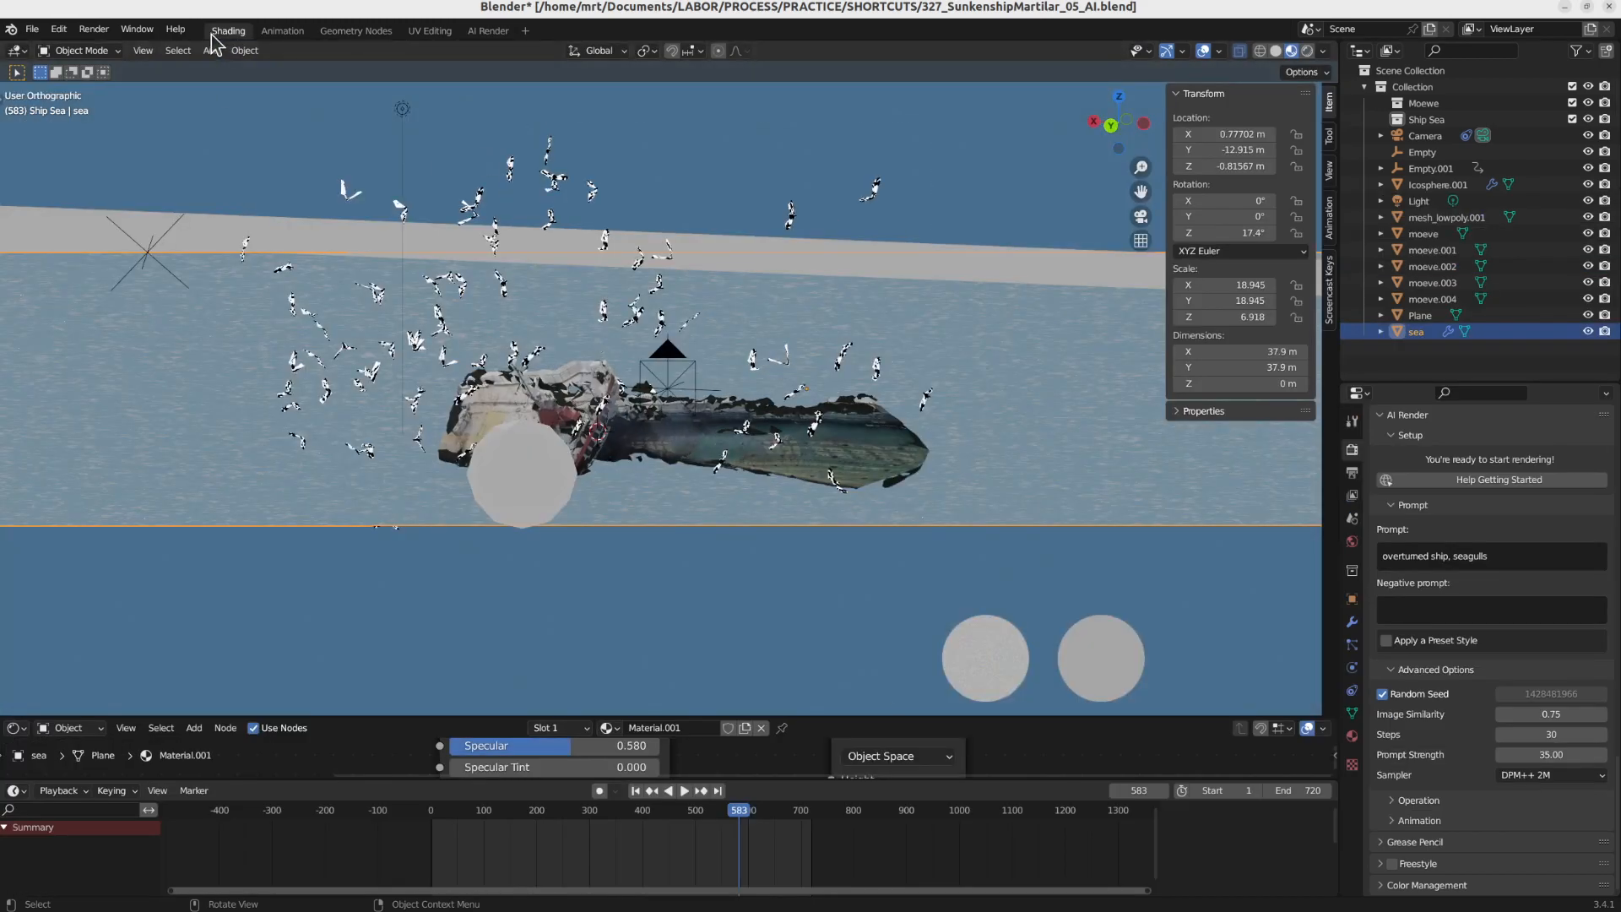
drag(757, 713, 758, 393)
key(Home)
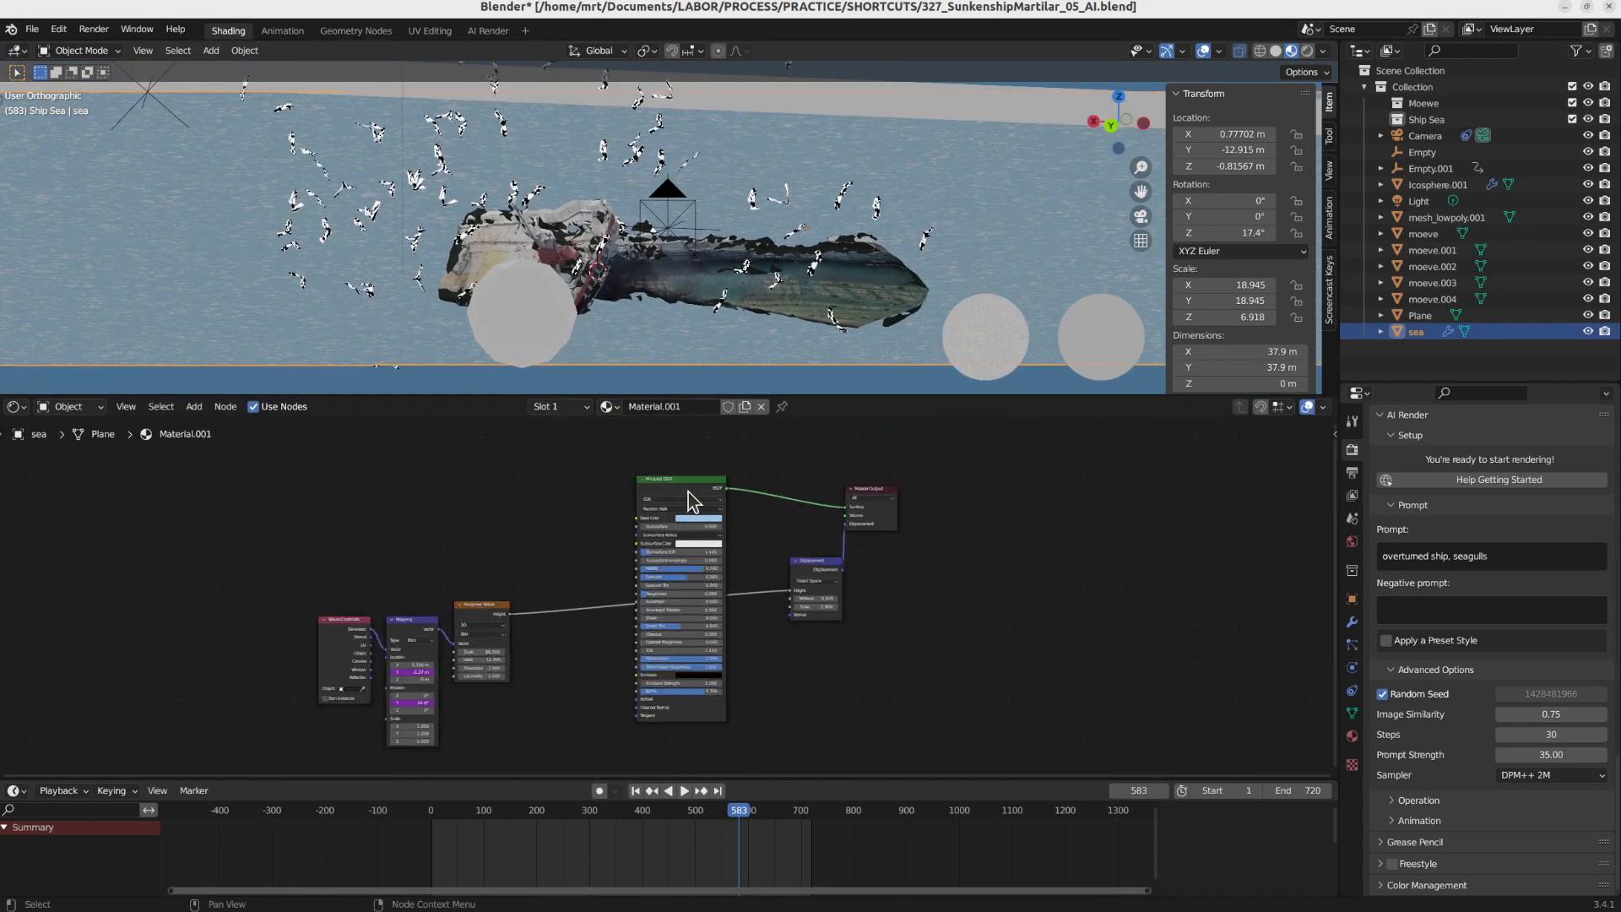
Spread out the sea material's Principled BSDF, Displacement, Musgrave Texture, Texture Coordinate and Mapping nodes for readability
drag(688, 491, 576, 475)
scroll(699, 590, up, 4)
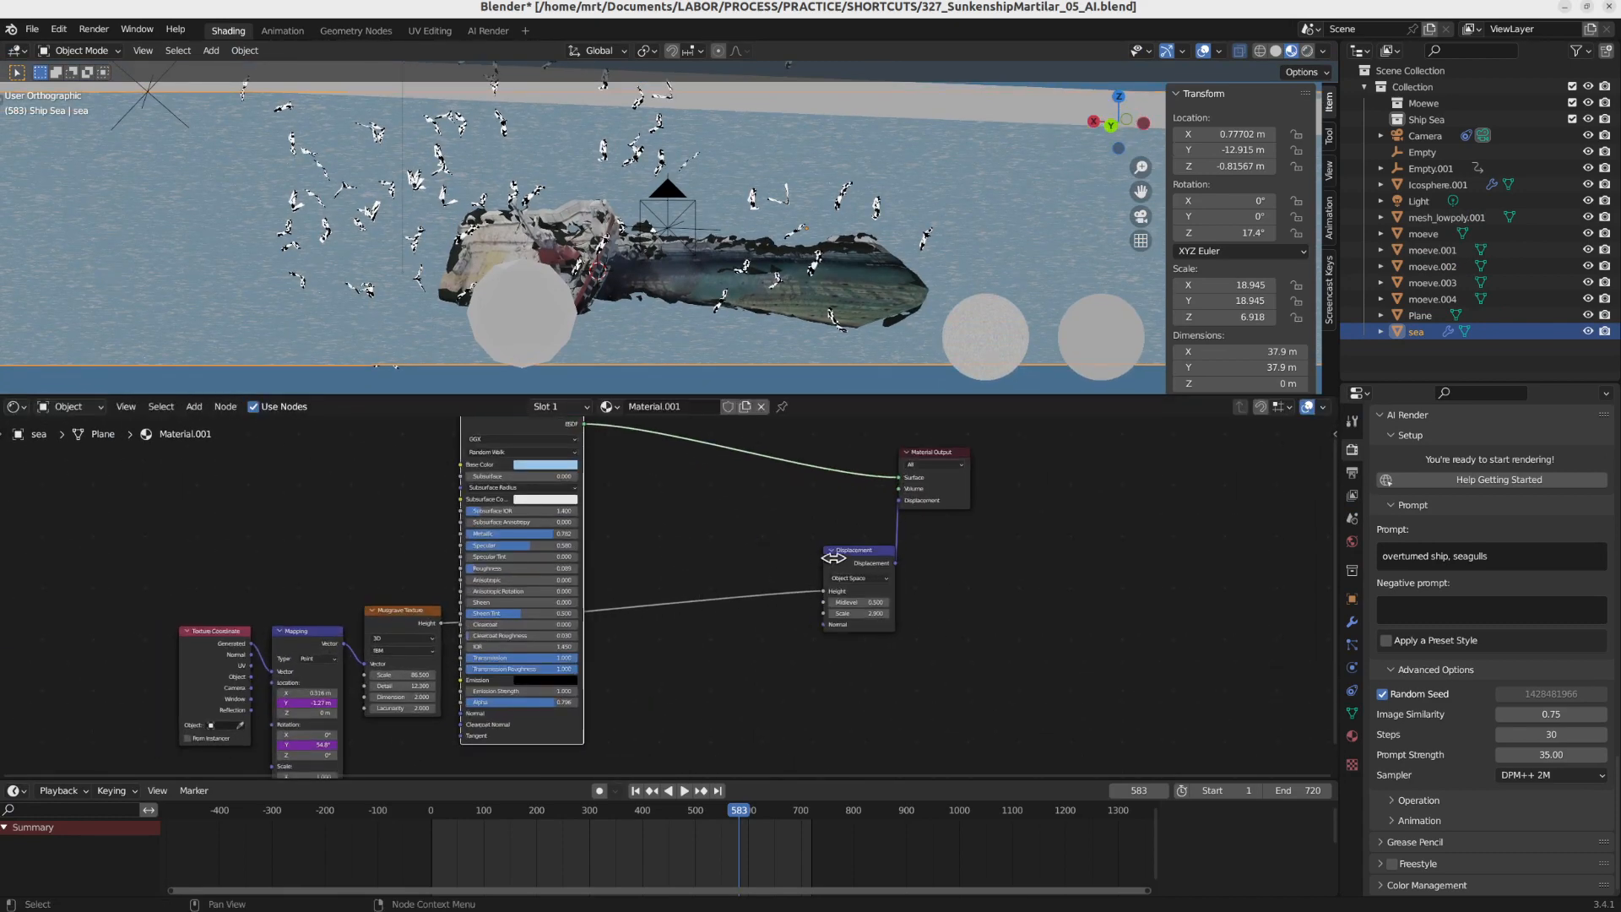
drag(860, 557, 740, 539)
scroll(416, 637, up, 2)
scroll(407, 613, up, 1)
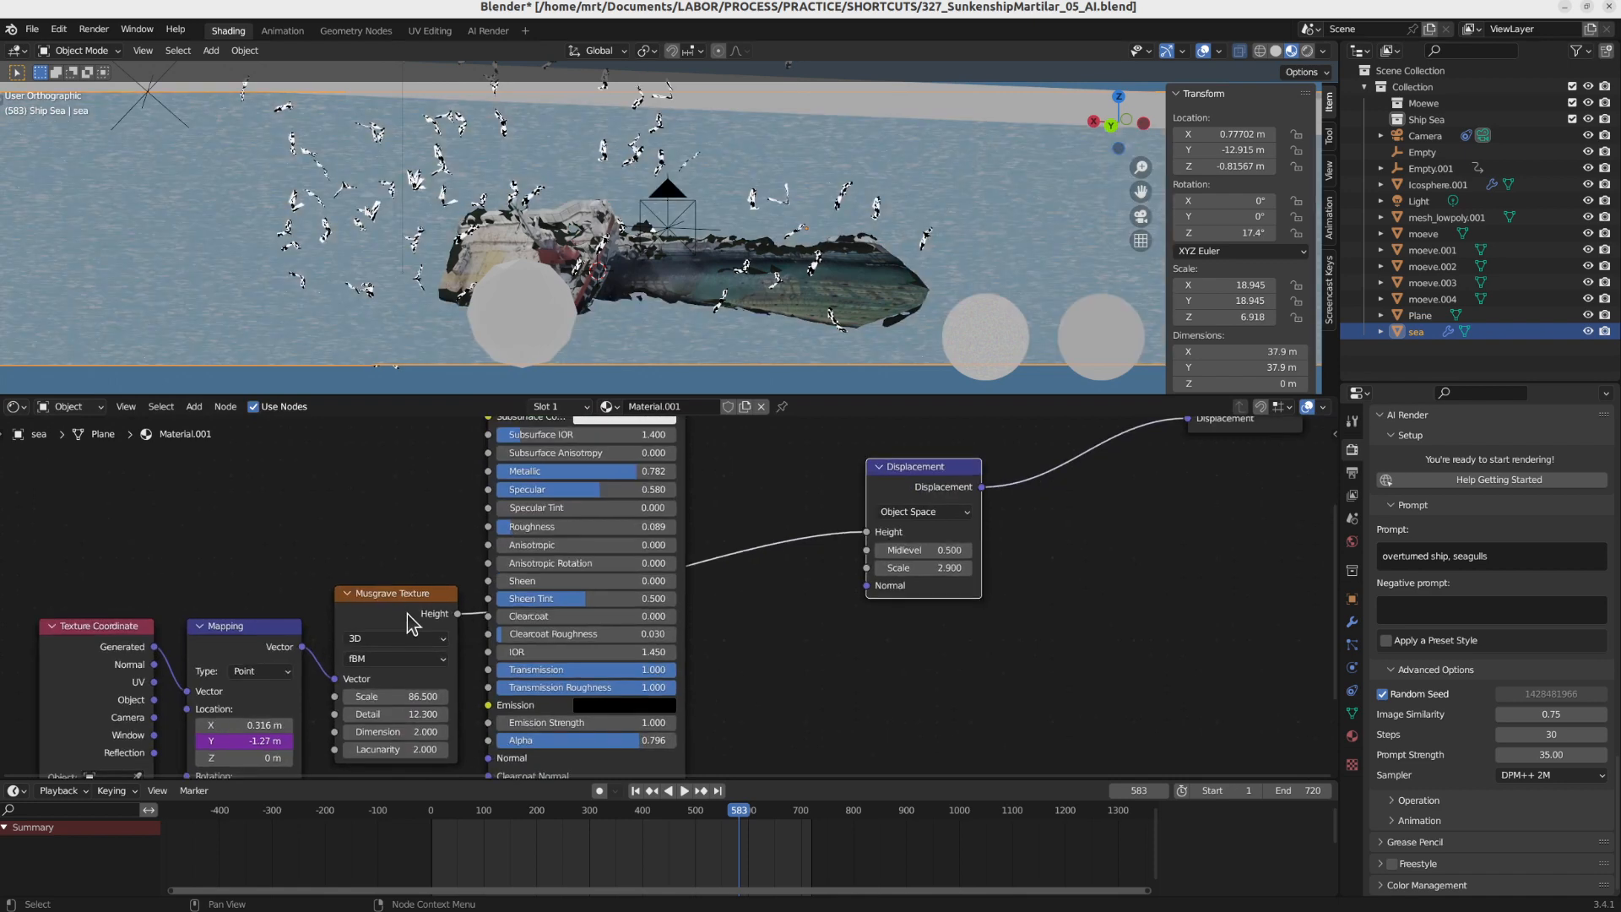
mouse_move(397, 605)
mouse_down()
mouse_move(420, 581)
mouse_move(410, 567)
mouse_move(384, 610)
mouse_up()
middle_drag(384, 609, 676, 497)
drag(425, 538, 303, 542)
drag(534, 524, 494, 487)
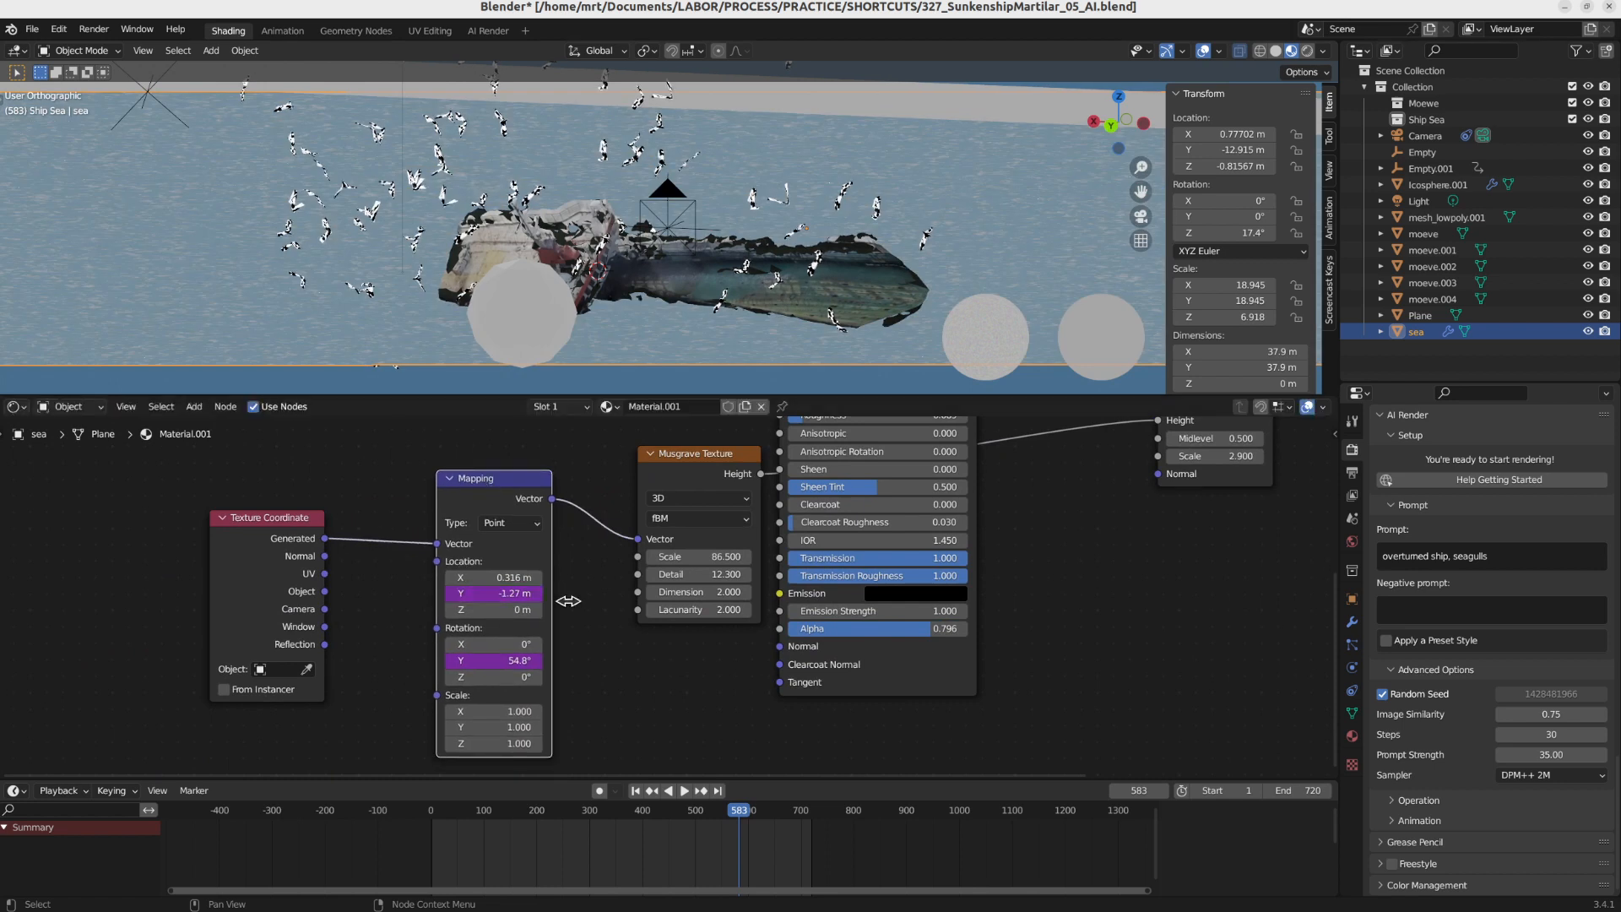
Widen the Mapping node and inspect the driver expressions in its Location Y and Rotation Y
drag(549, 602, 724, 600)
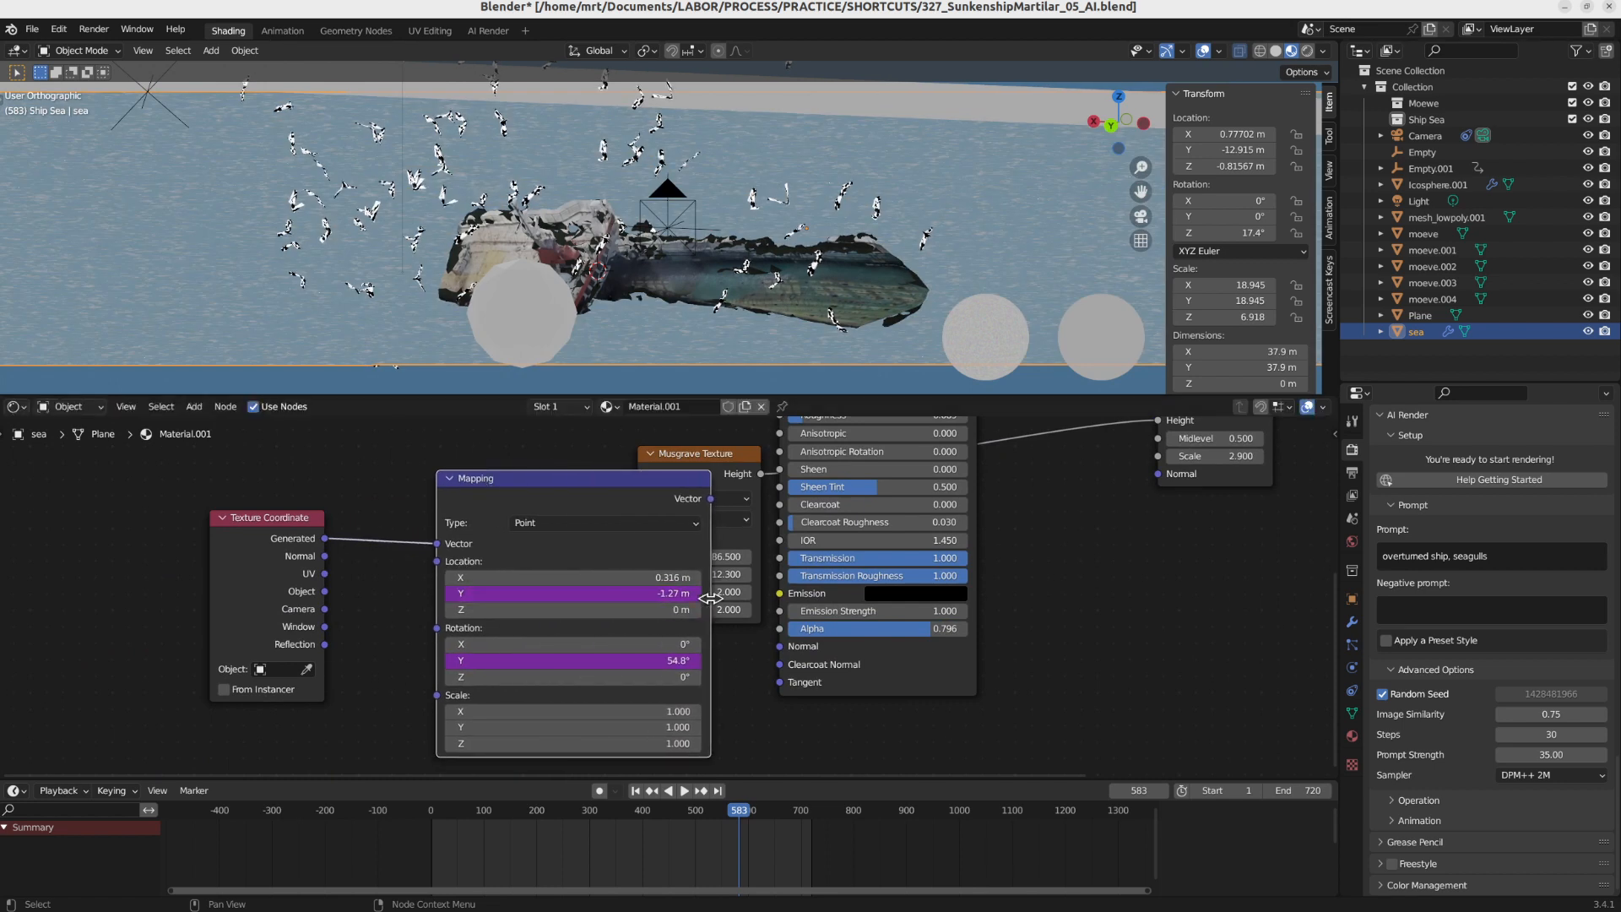
double_click(609, 595)
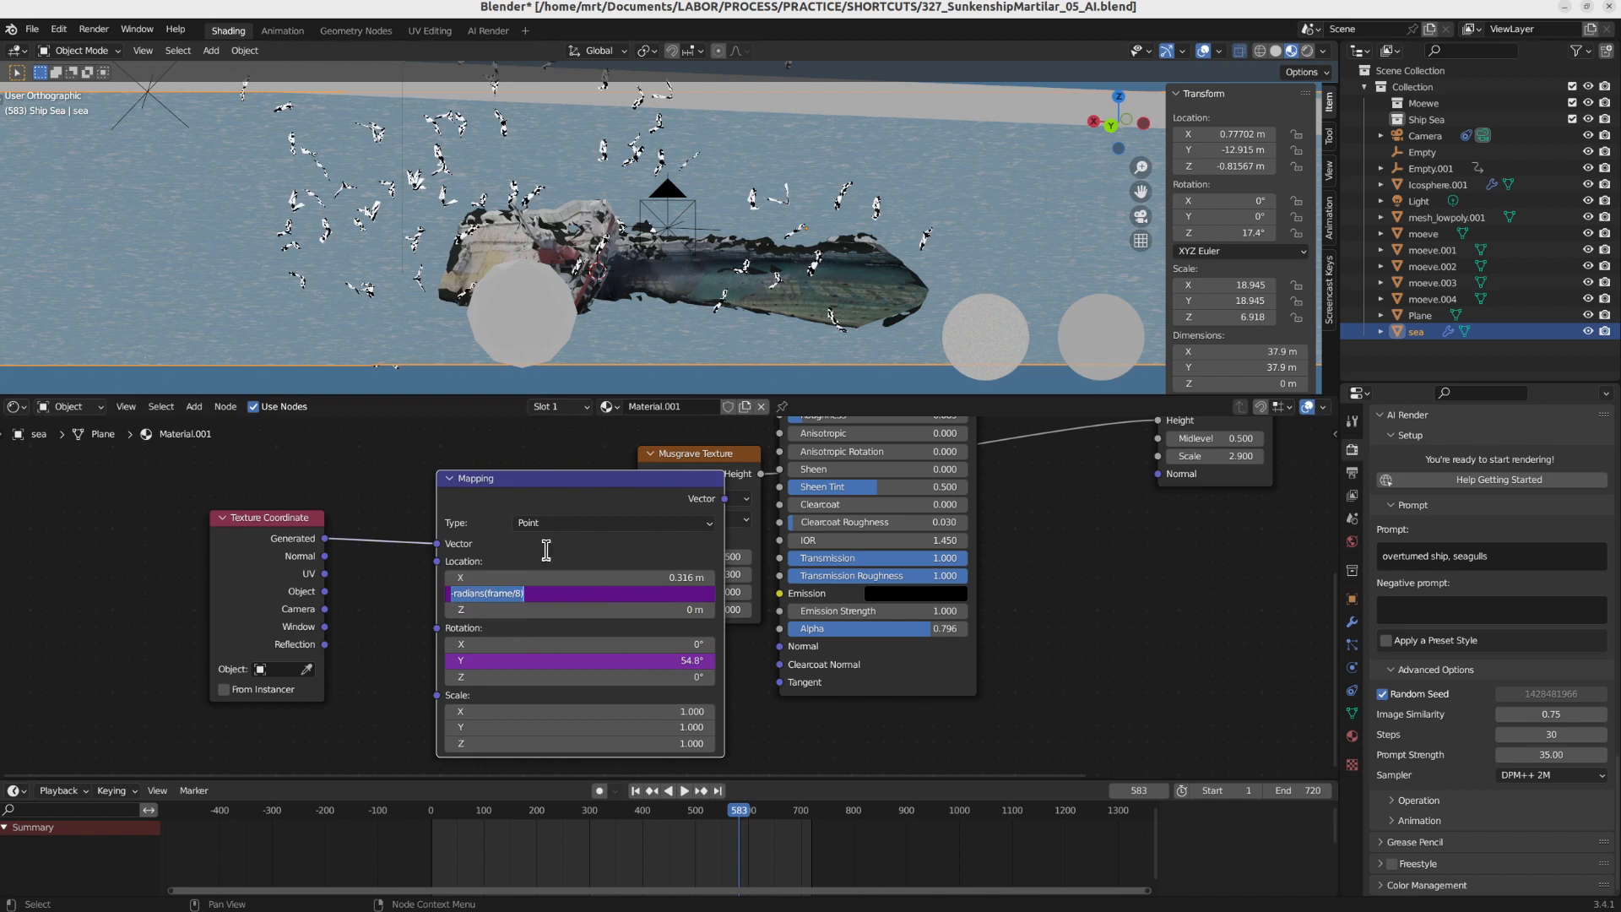
key(Escape)
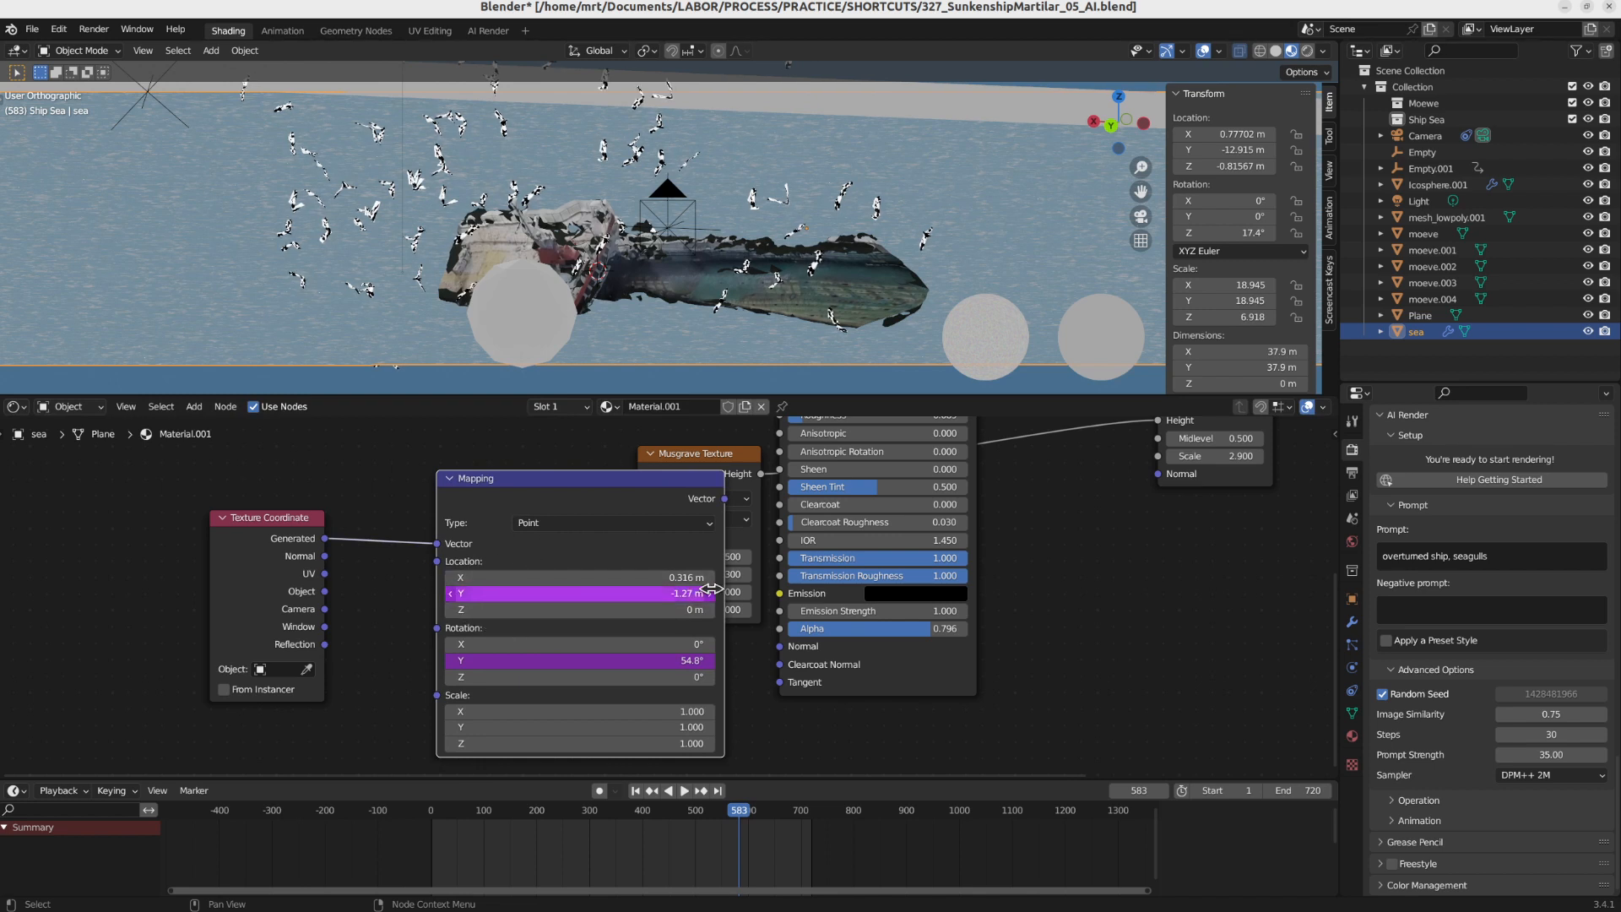
double_click(518, 659)
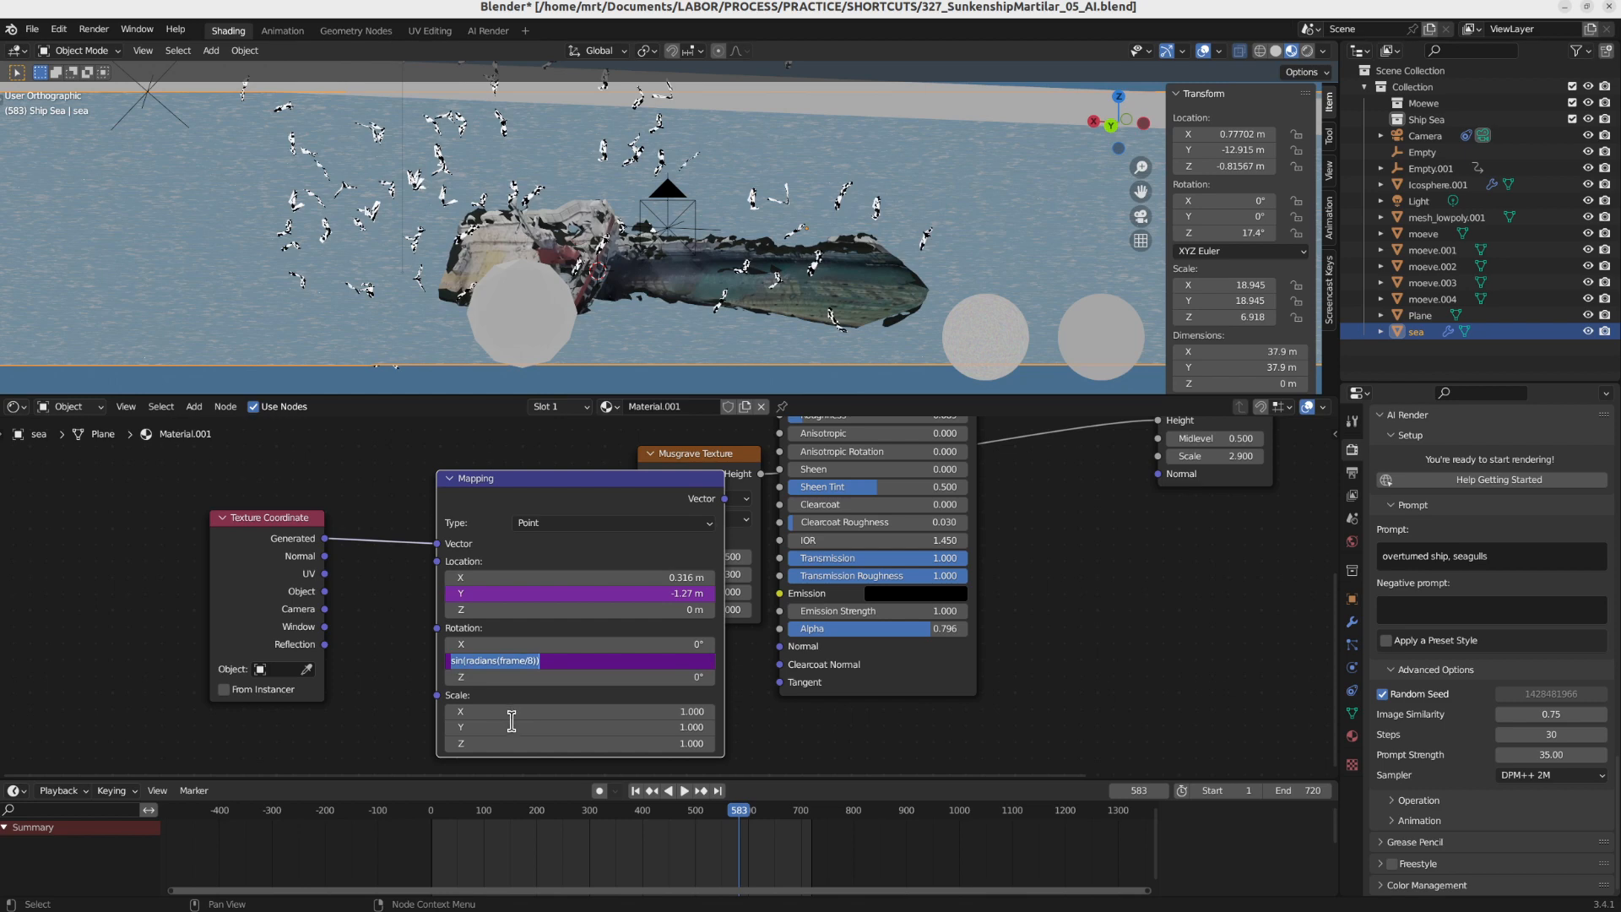
click(389, 627)
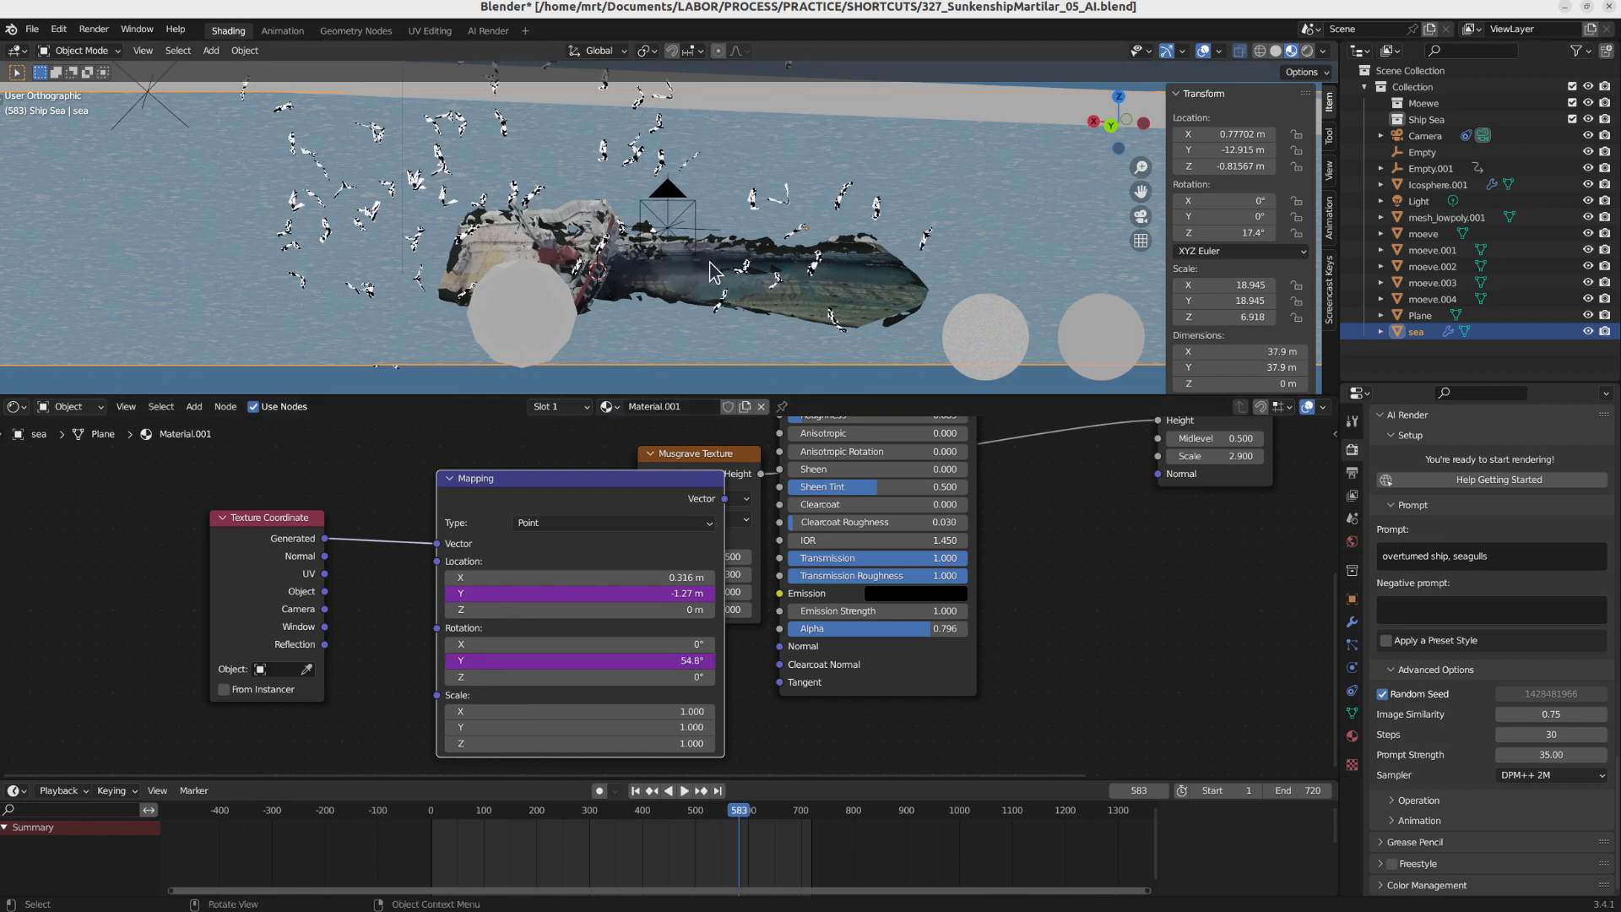
Play the animation with the water near the hull in view to check the sea's movement, and stop it
middle_drag(736, 245, 753, 301)
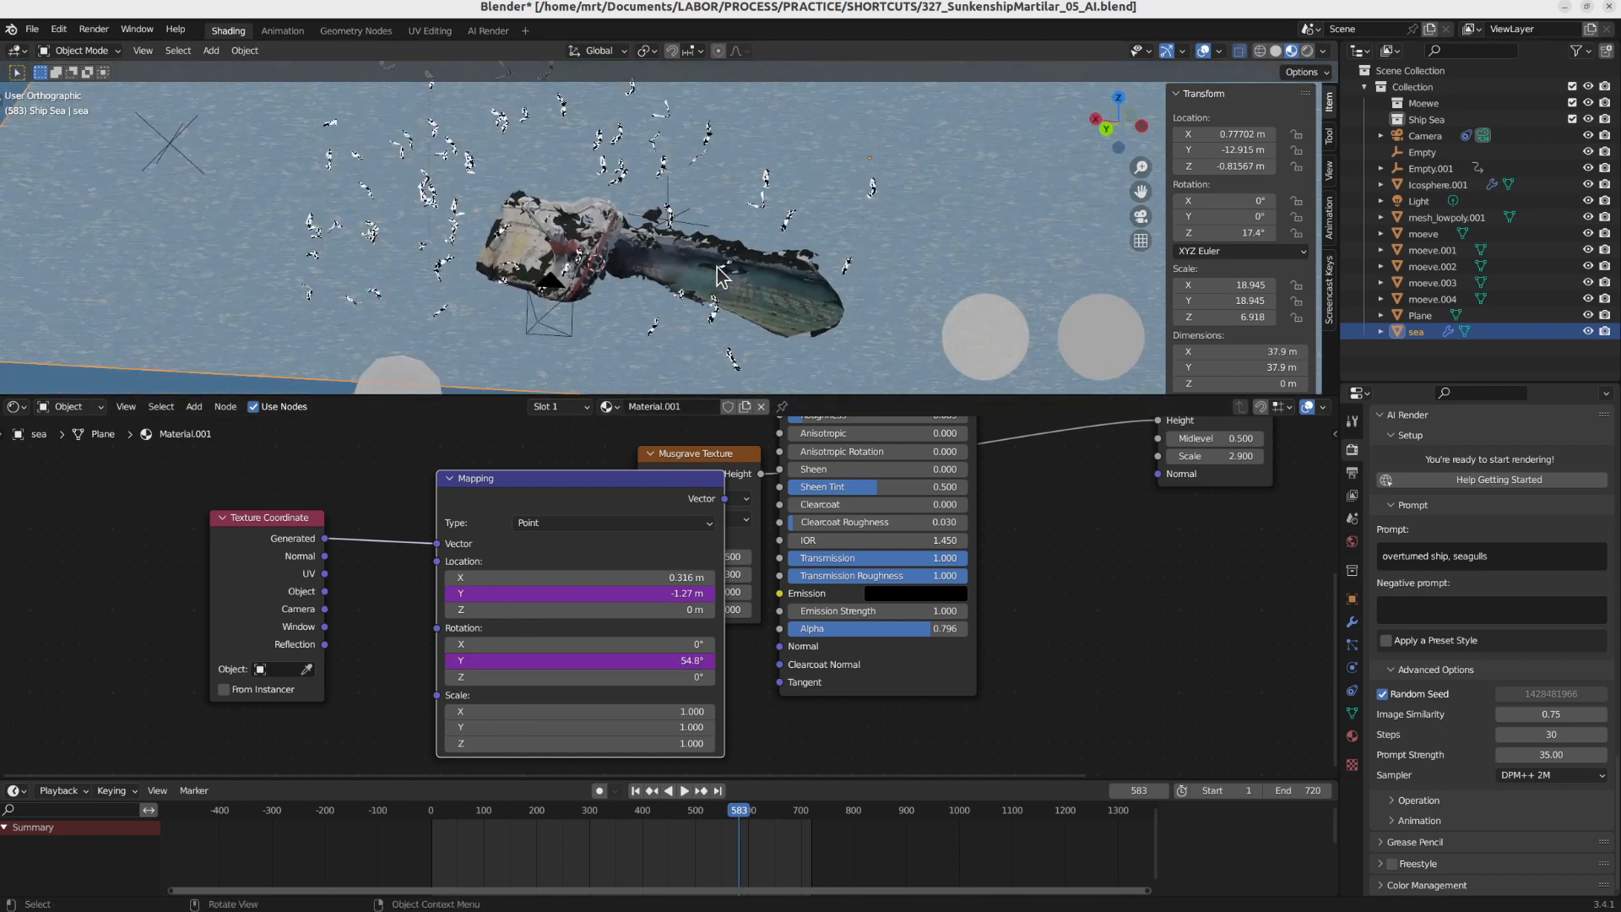
key(space)
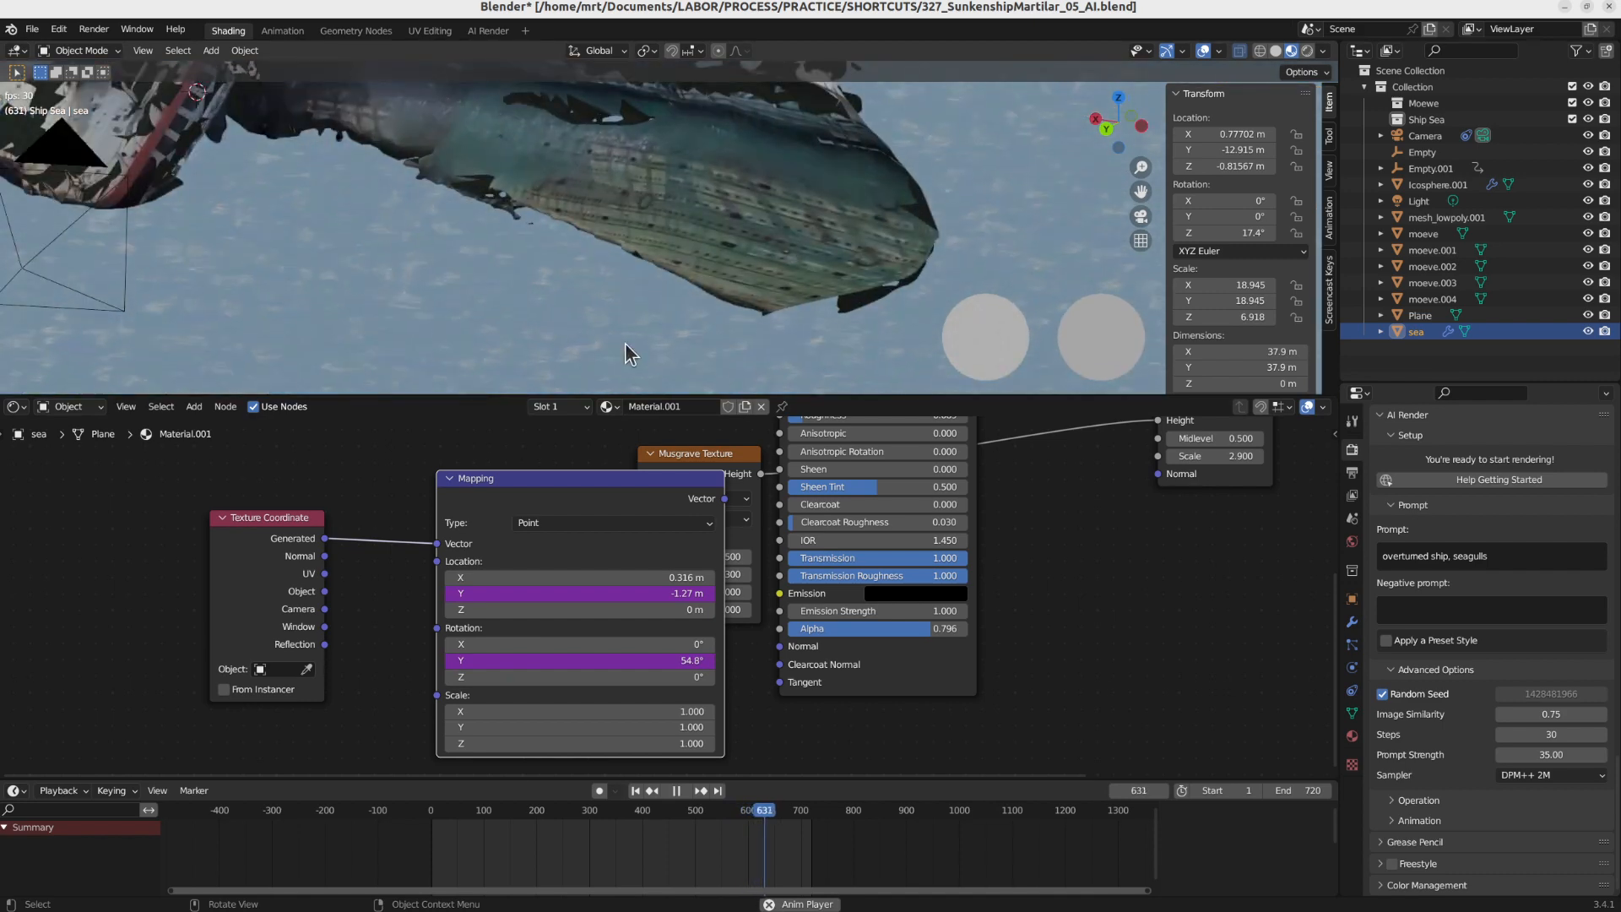
scroll(1066, 554, down, 3)
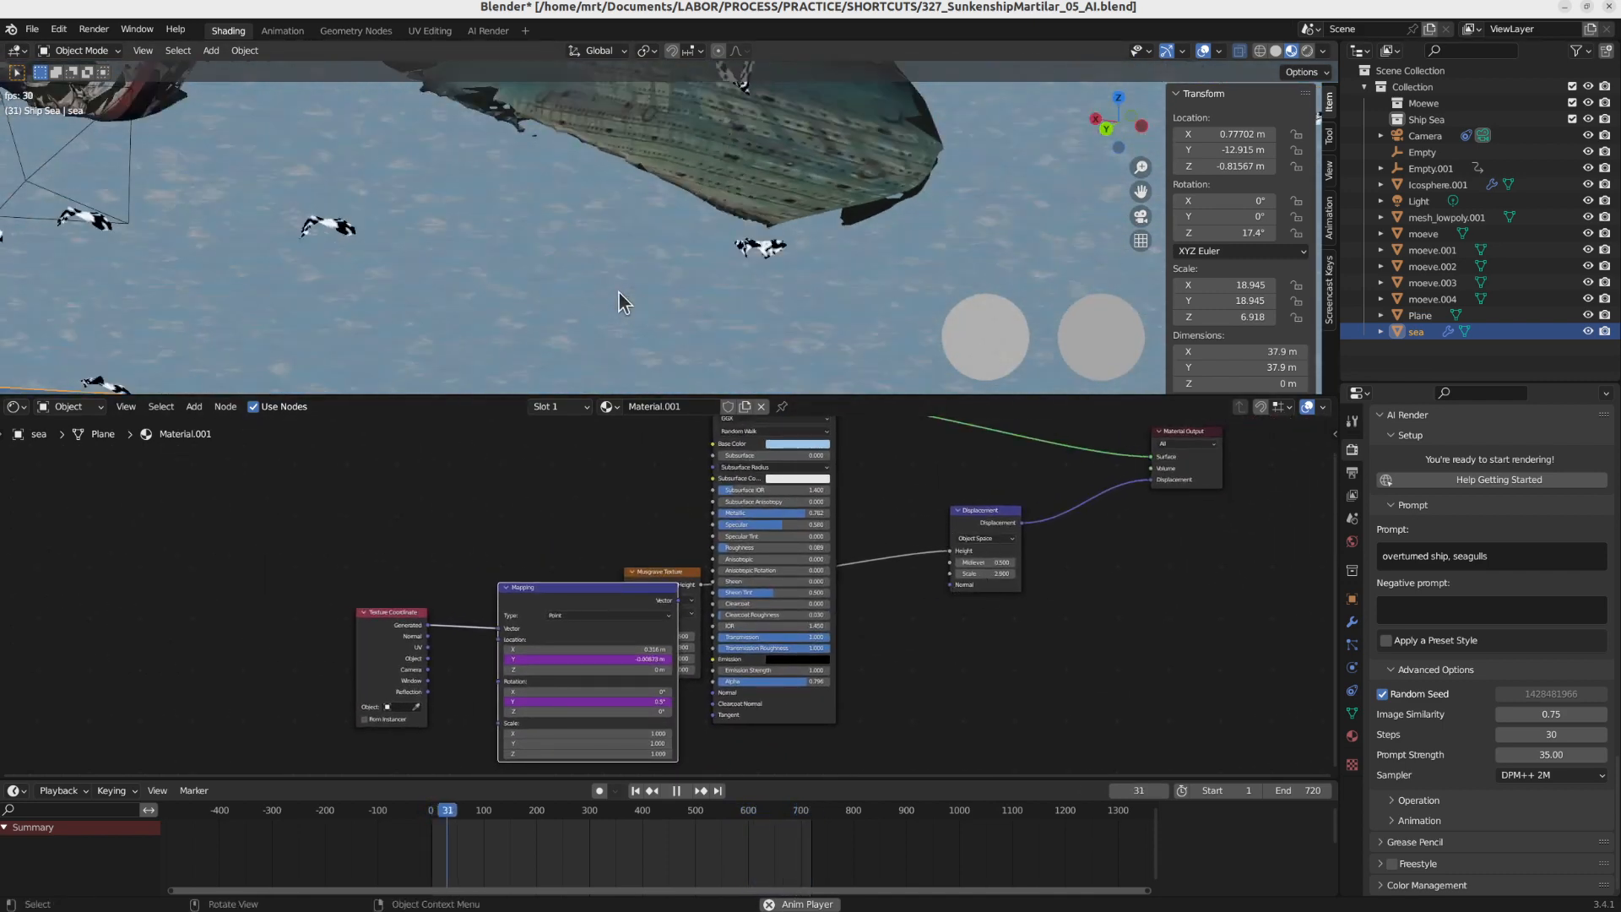
key(space)
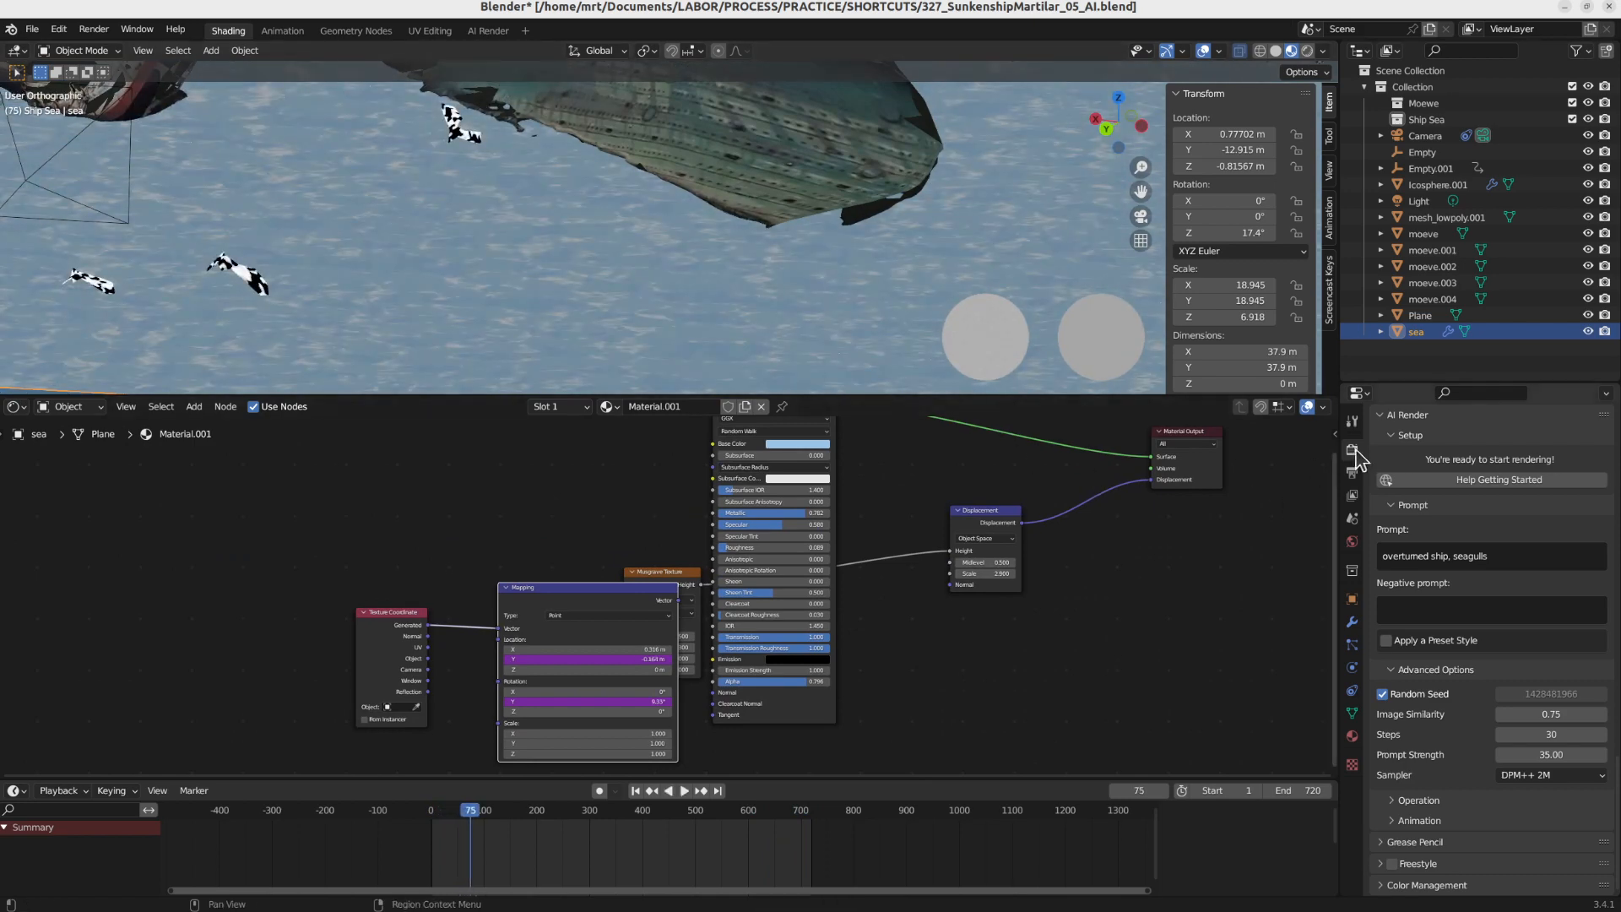
Show the render engine settings and view the sea surface around the ship in Rendered viewport shading
scroll(1393, 471, up, 15)
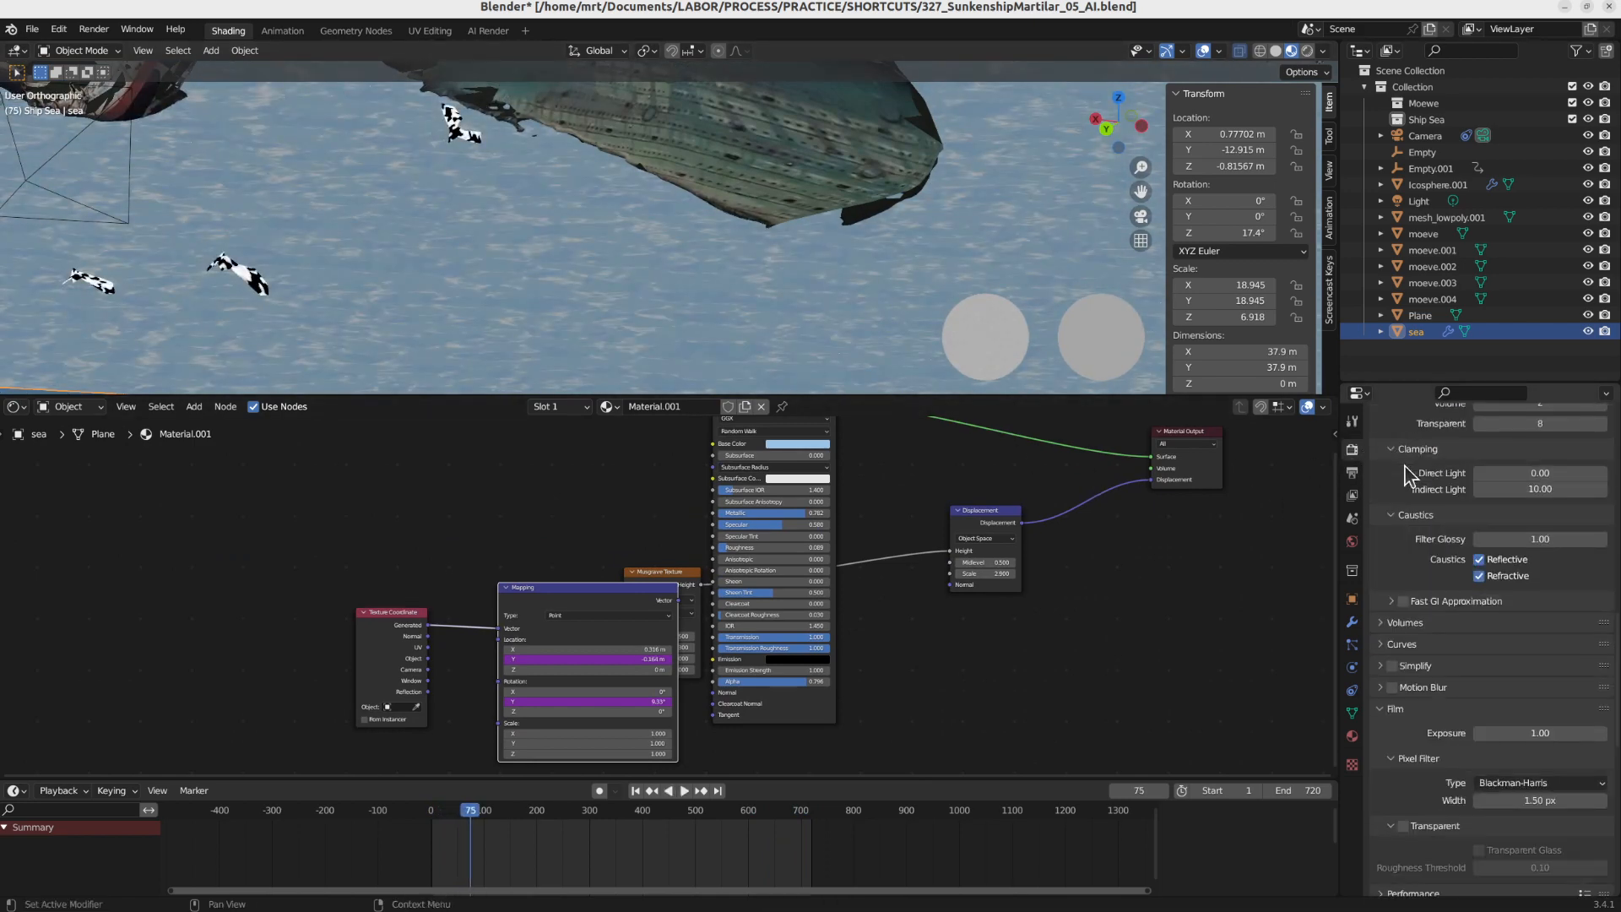
scroll(1479, 472, up, 5)
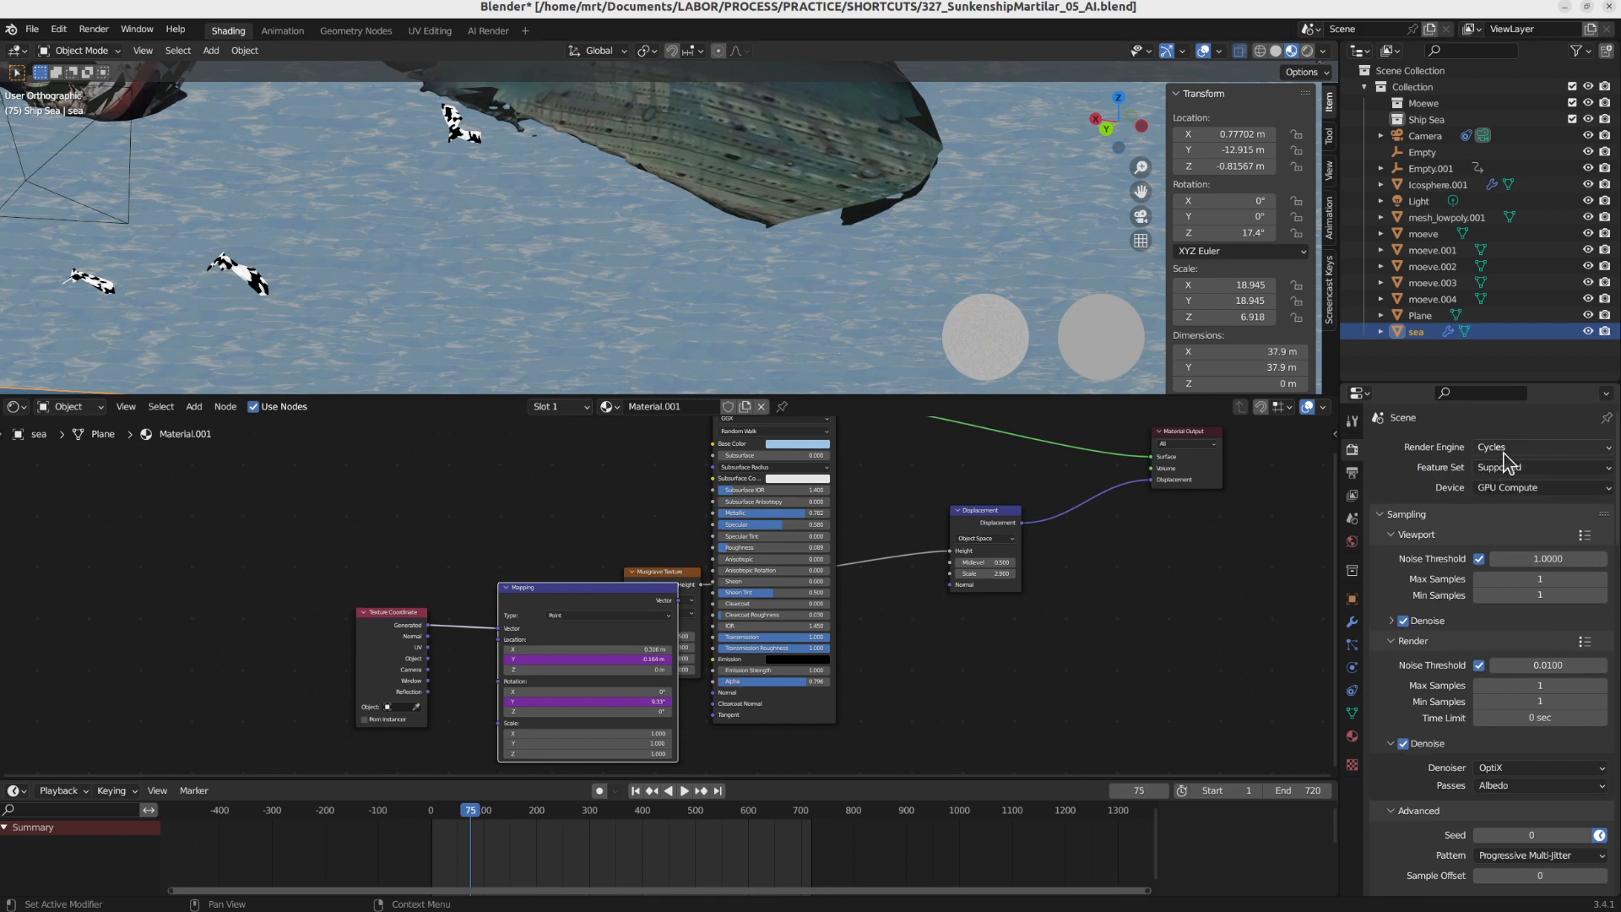
click(1307, 51)
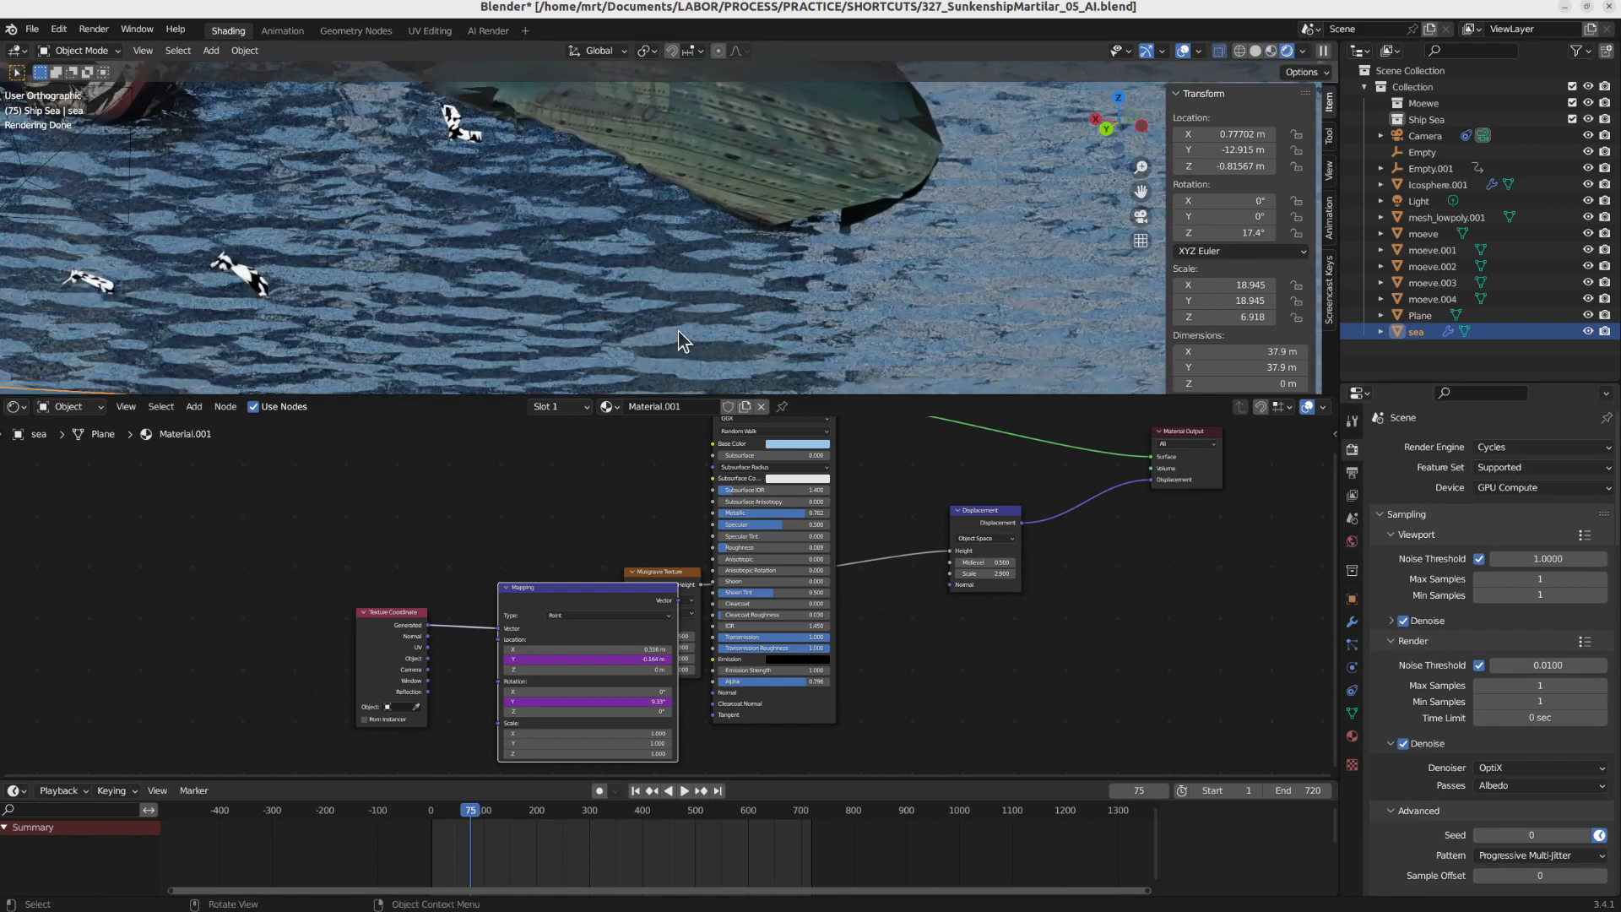
scroll(794, 489, up, 2)
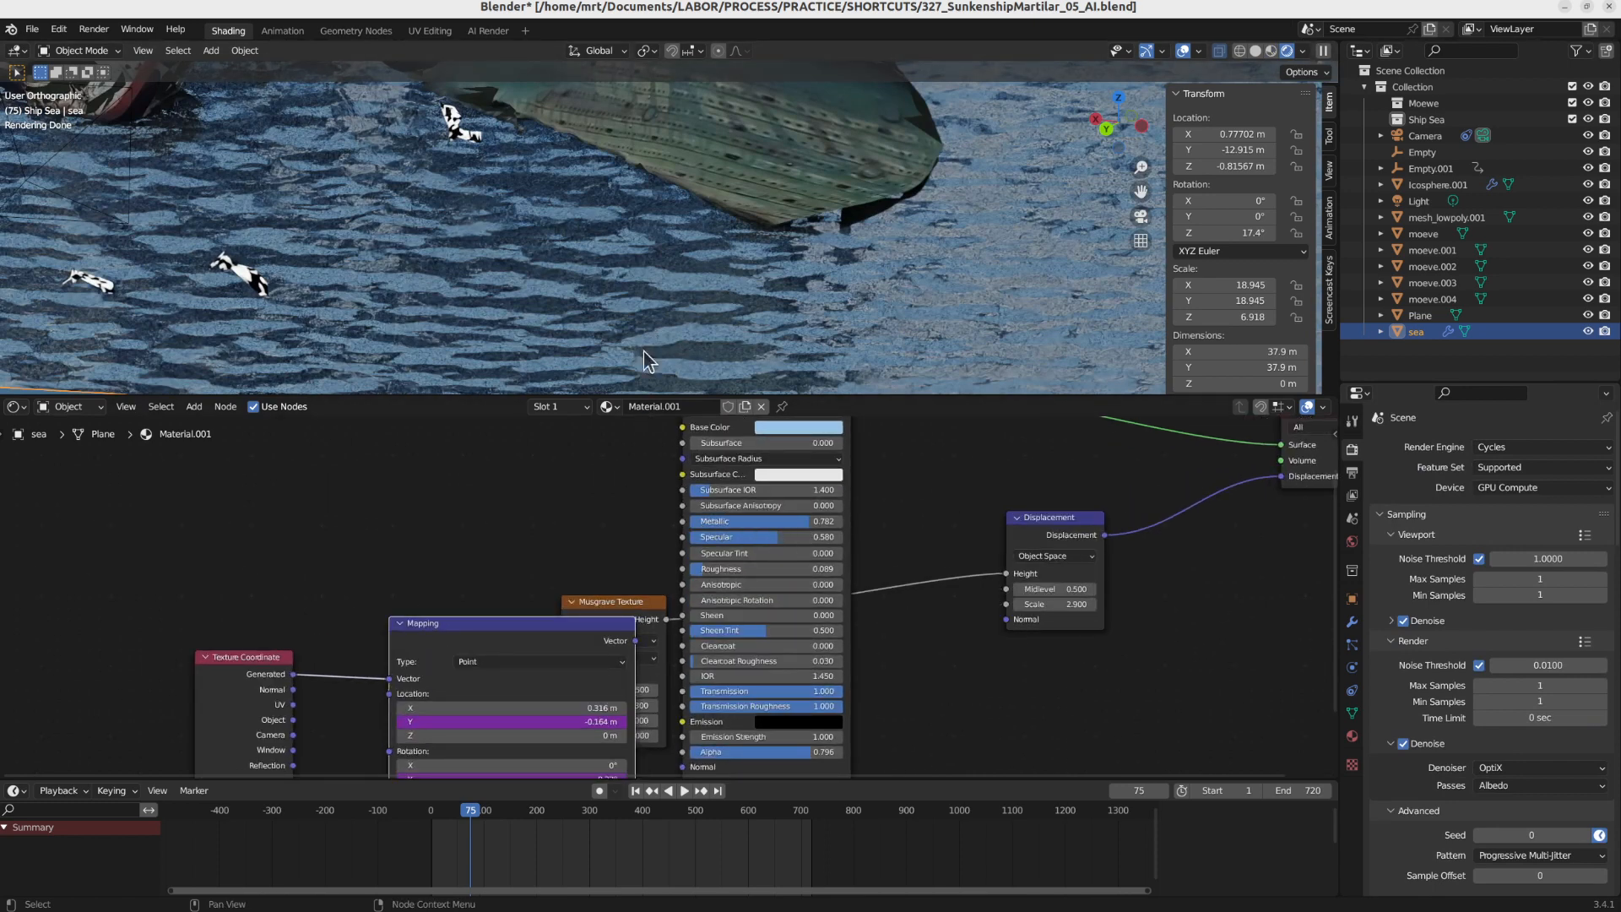
middle_drag(772, 317, 685, 323)
scroll(685, 322, down, 5)
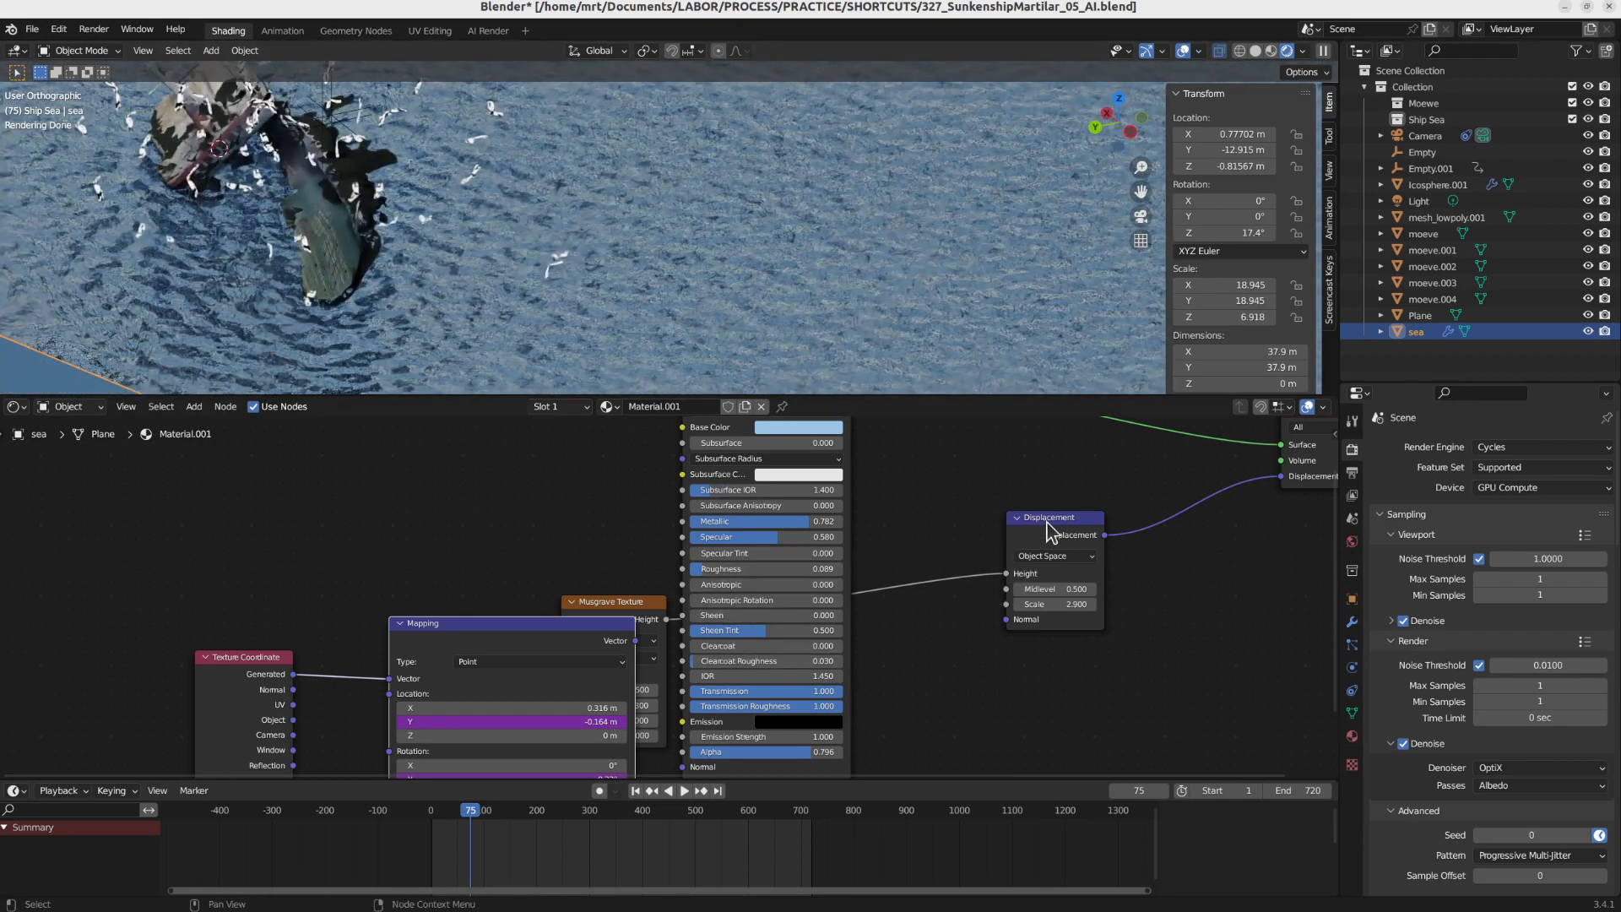
Line up the Texture Coordinate, Mapping, Musgrave Texture and Displacement nodes so the Mapping node no longer overlaps the texture
drag(1052, 522, 1085, 565)
drag(187, 531, 370, 611)
drag(221, 665, 75, 569)
drag(380, 622, 287, 581)
drag(646, 603, 602, 560)
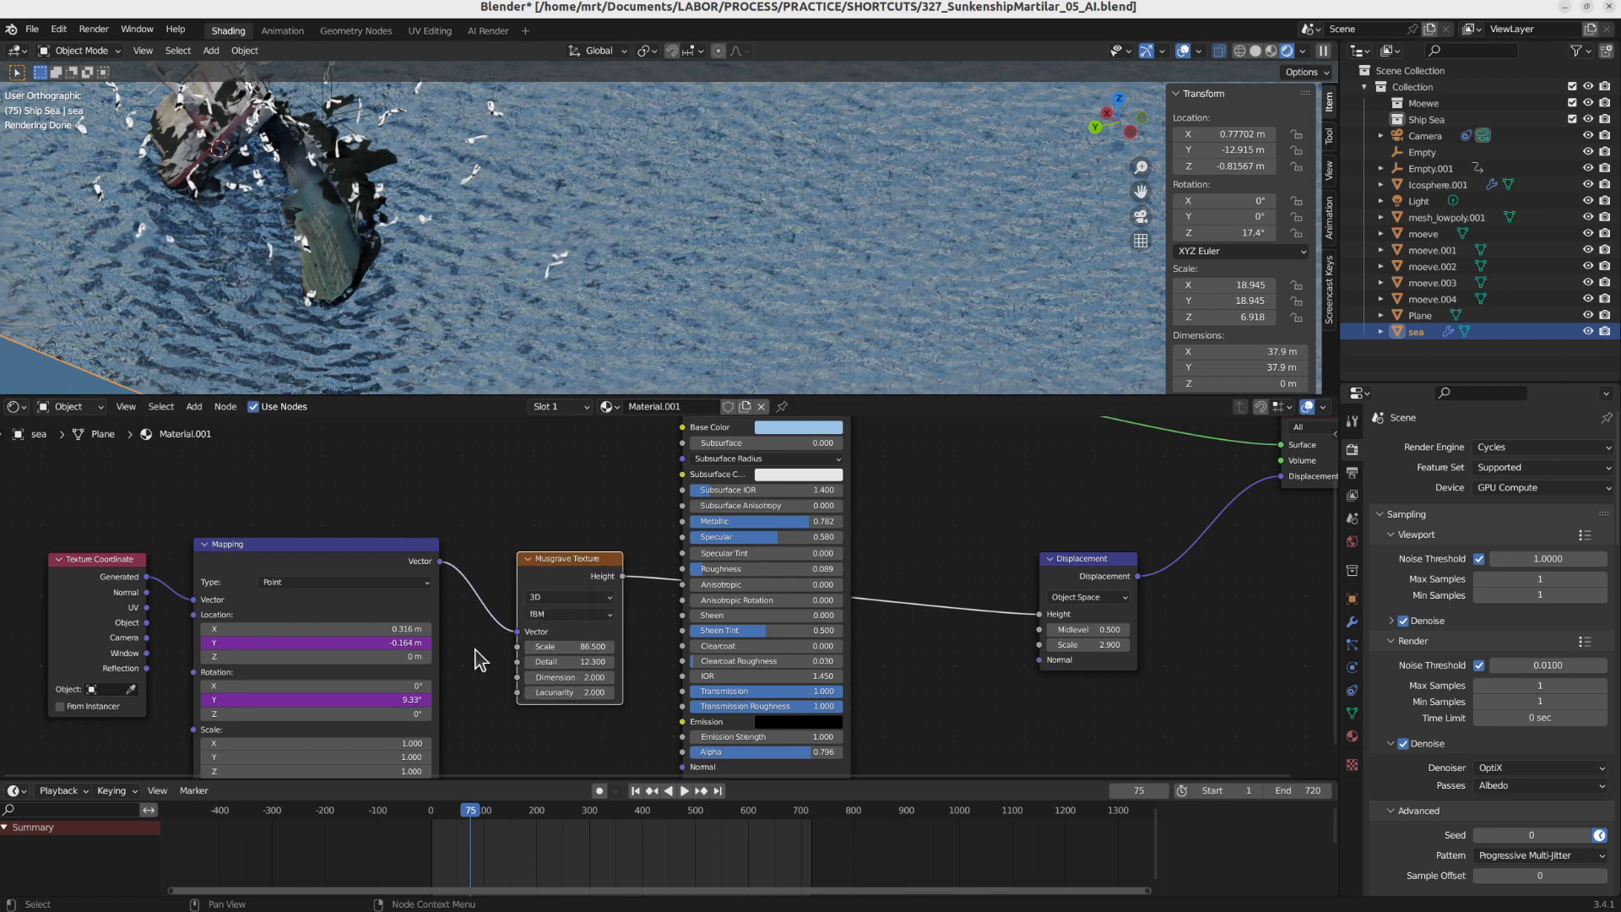
Inspect the displaced sea surface around the hull from a distance and close up
scroll(532, 300, down, 5)
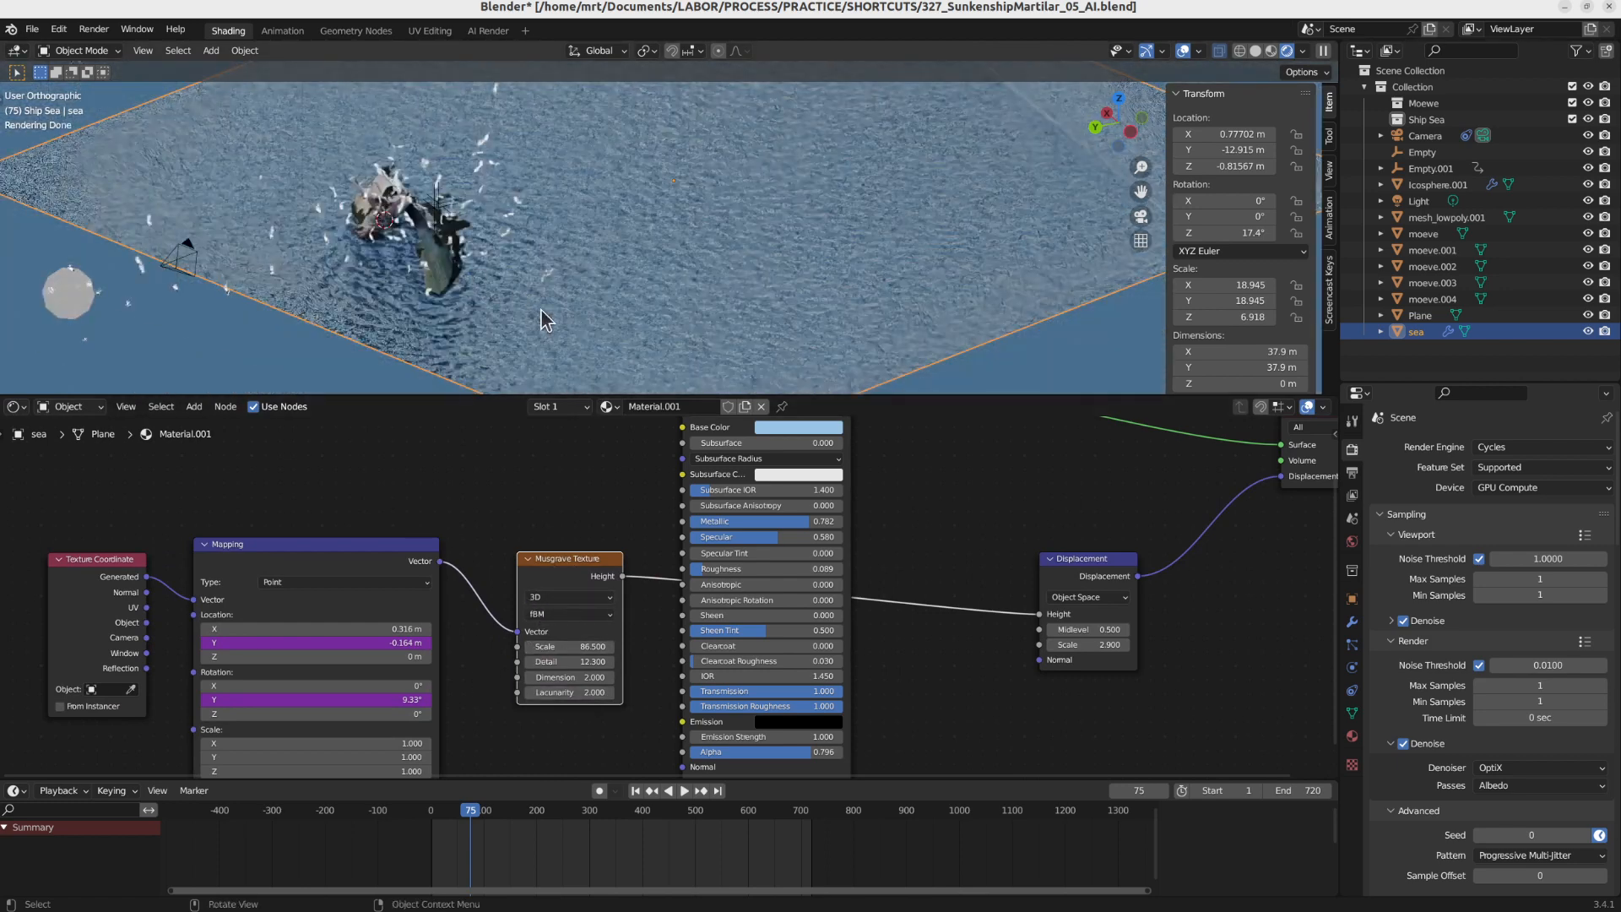
scroll(574, 298, up, 7)
scroll(573, 299, up, 2)
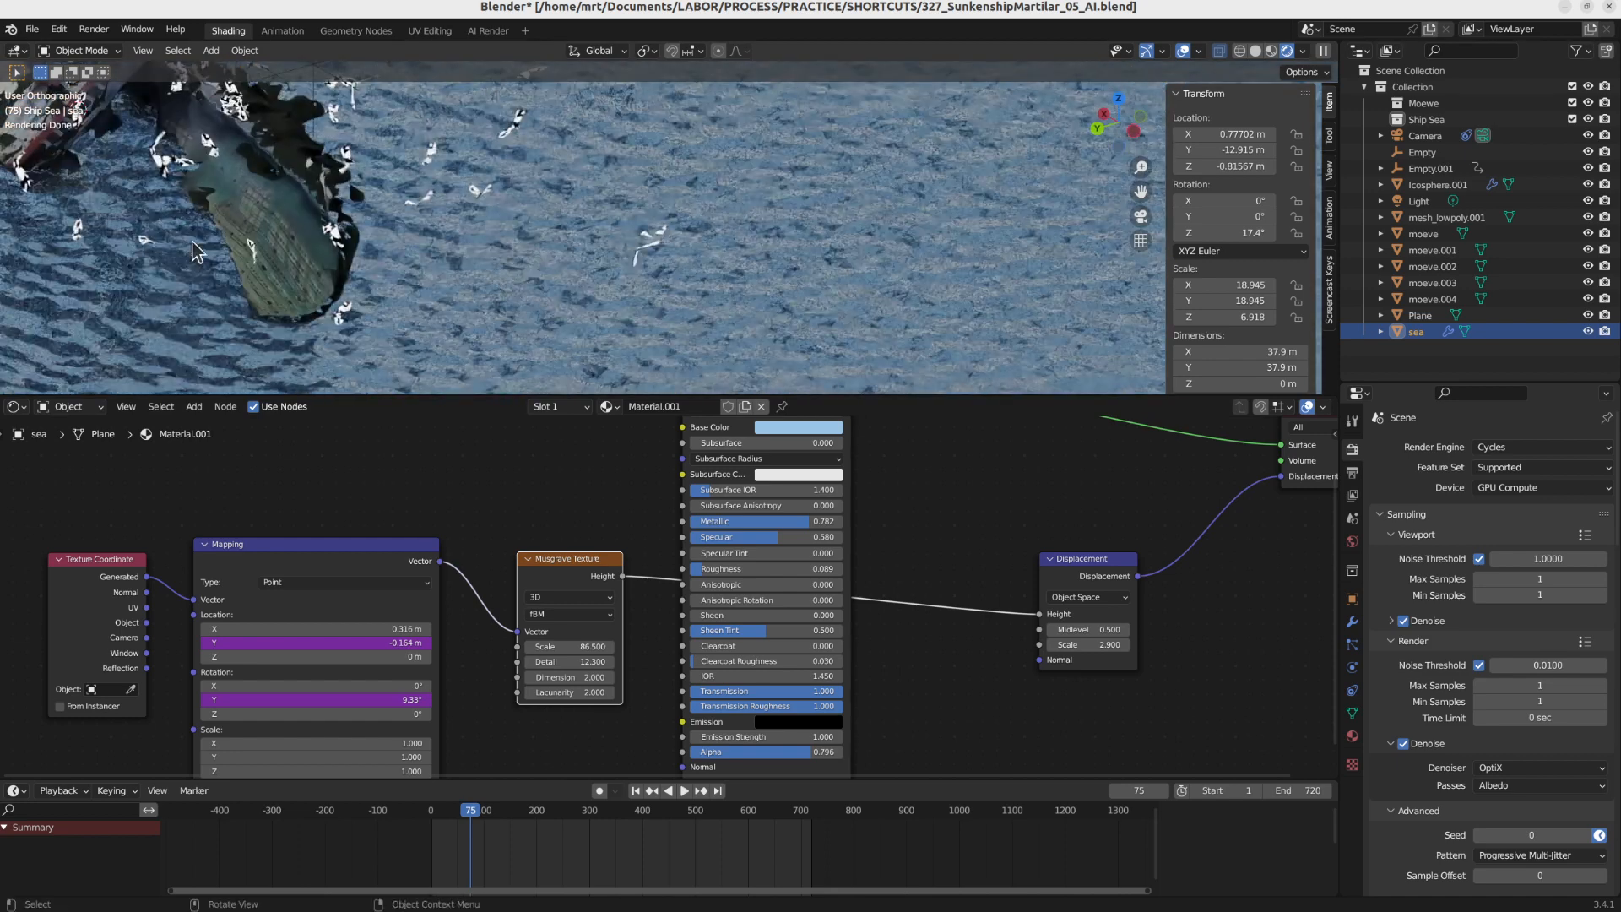
scroll(557, 273, up, 2)
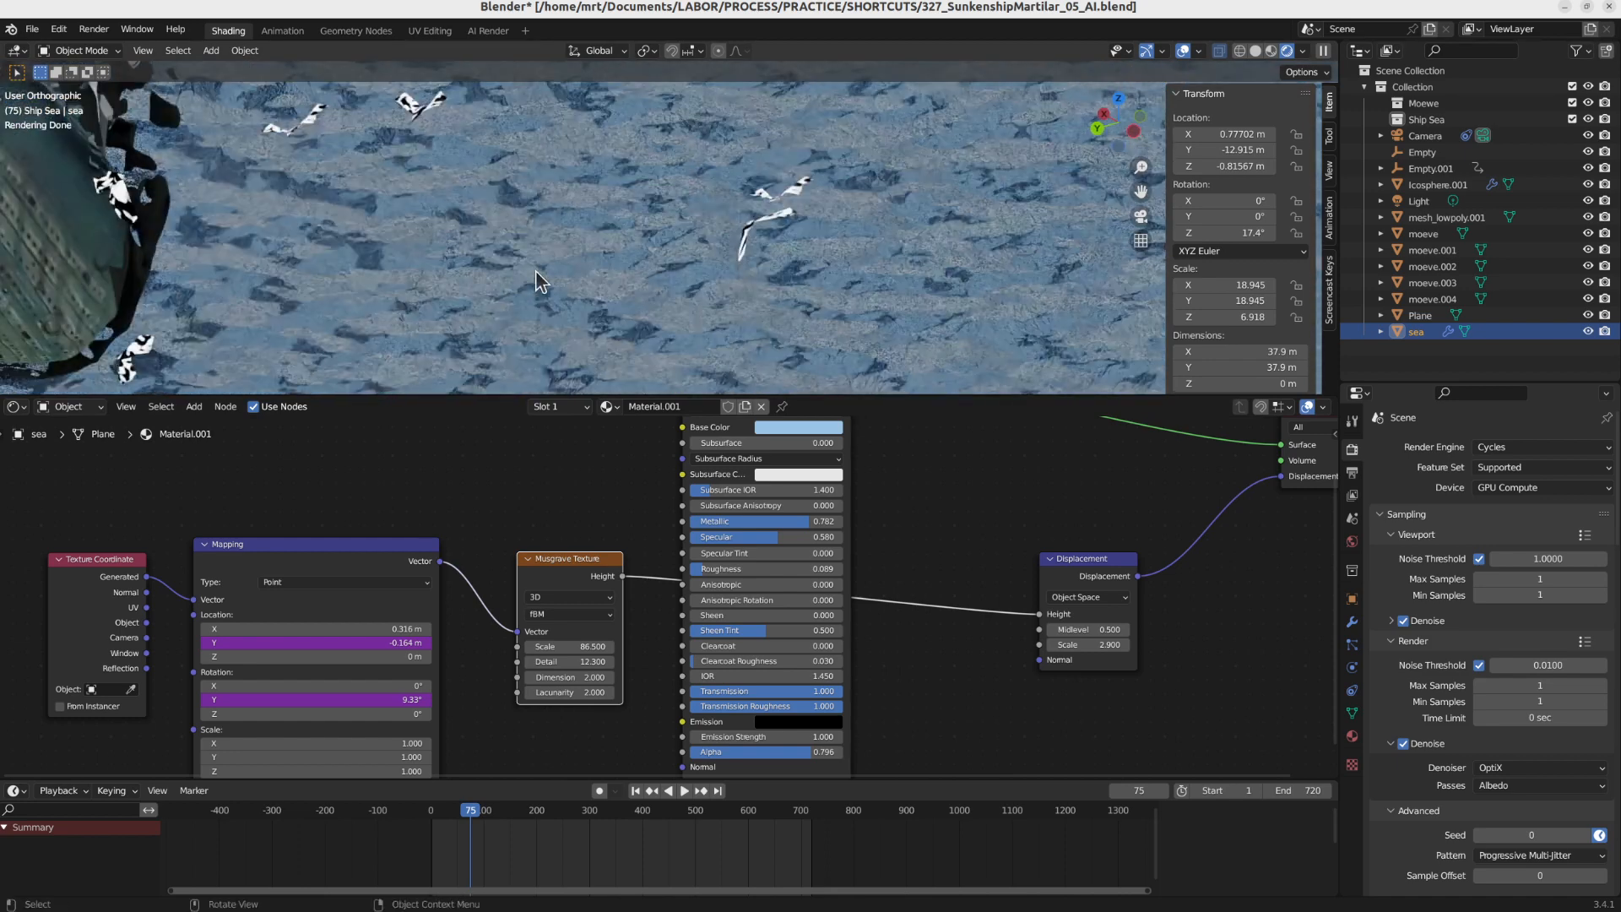
Switch to the AI Render workspace and view the AI image of the ship and seagulls in a separate render window
click(488, 30)
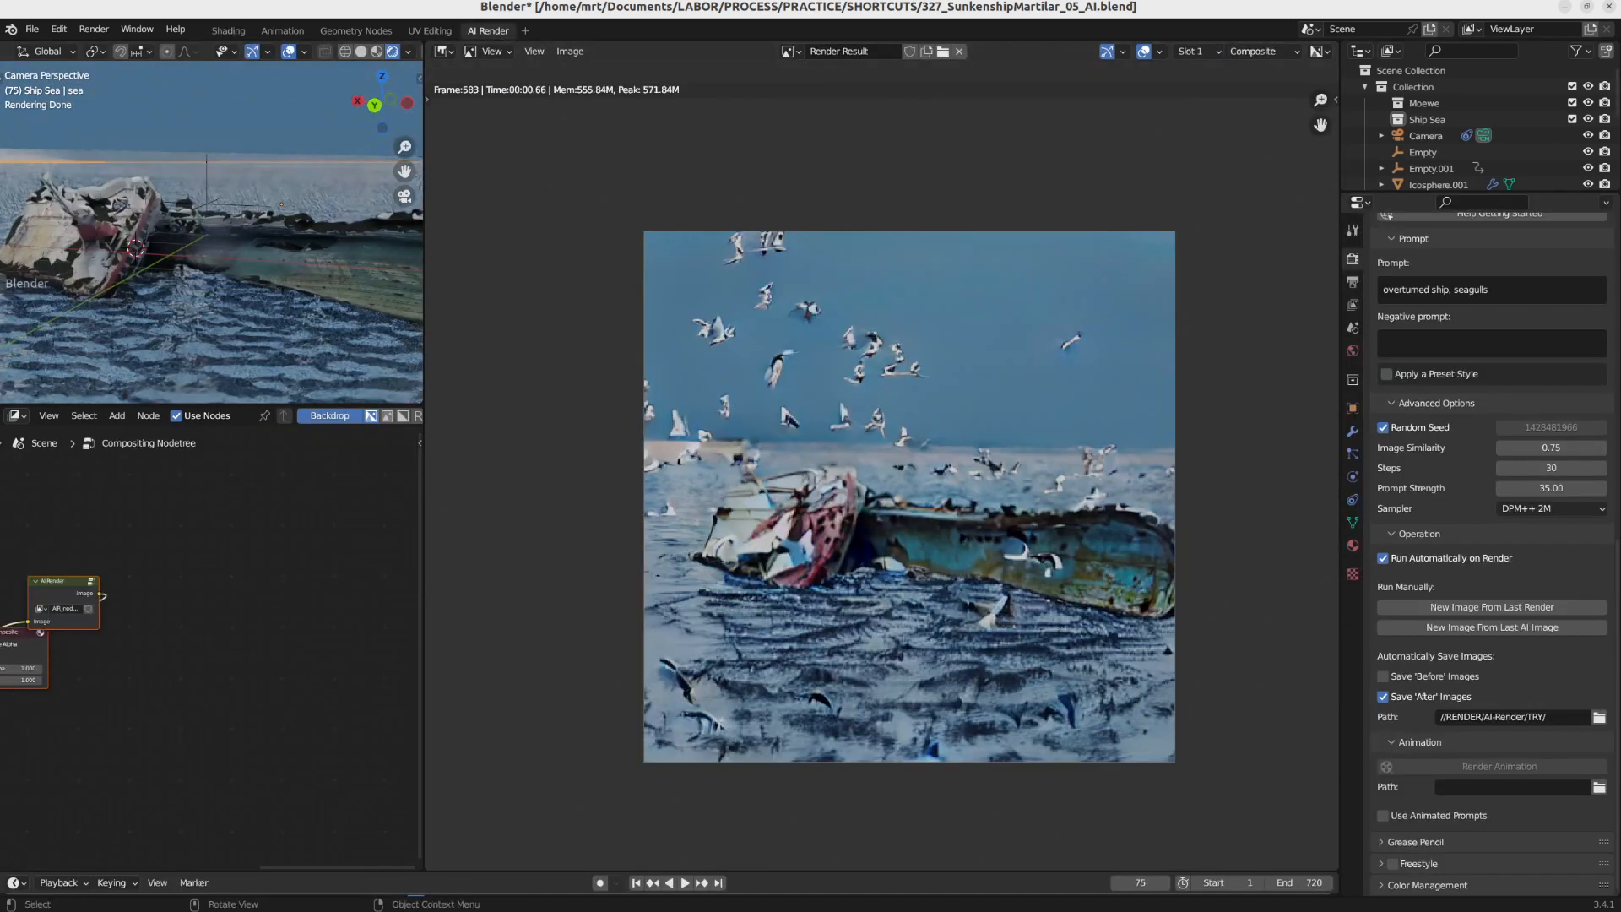
key(F12)
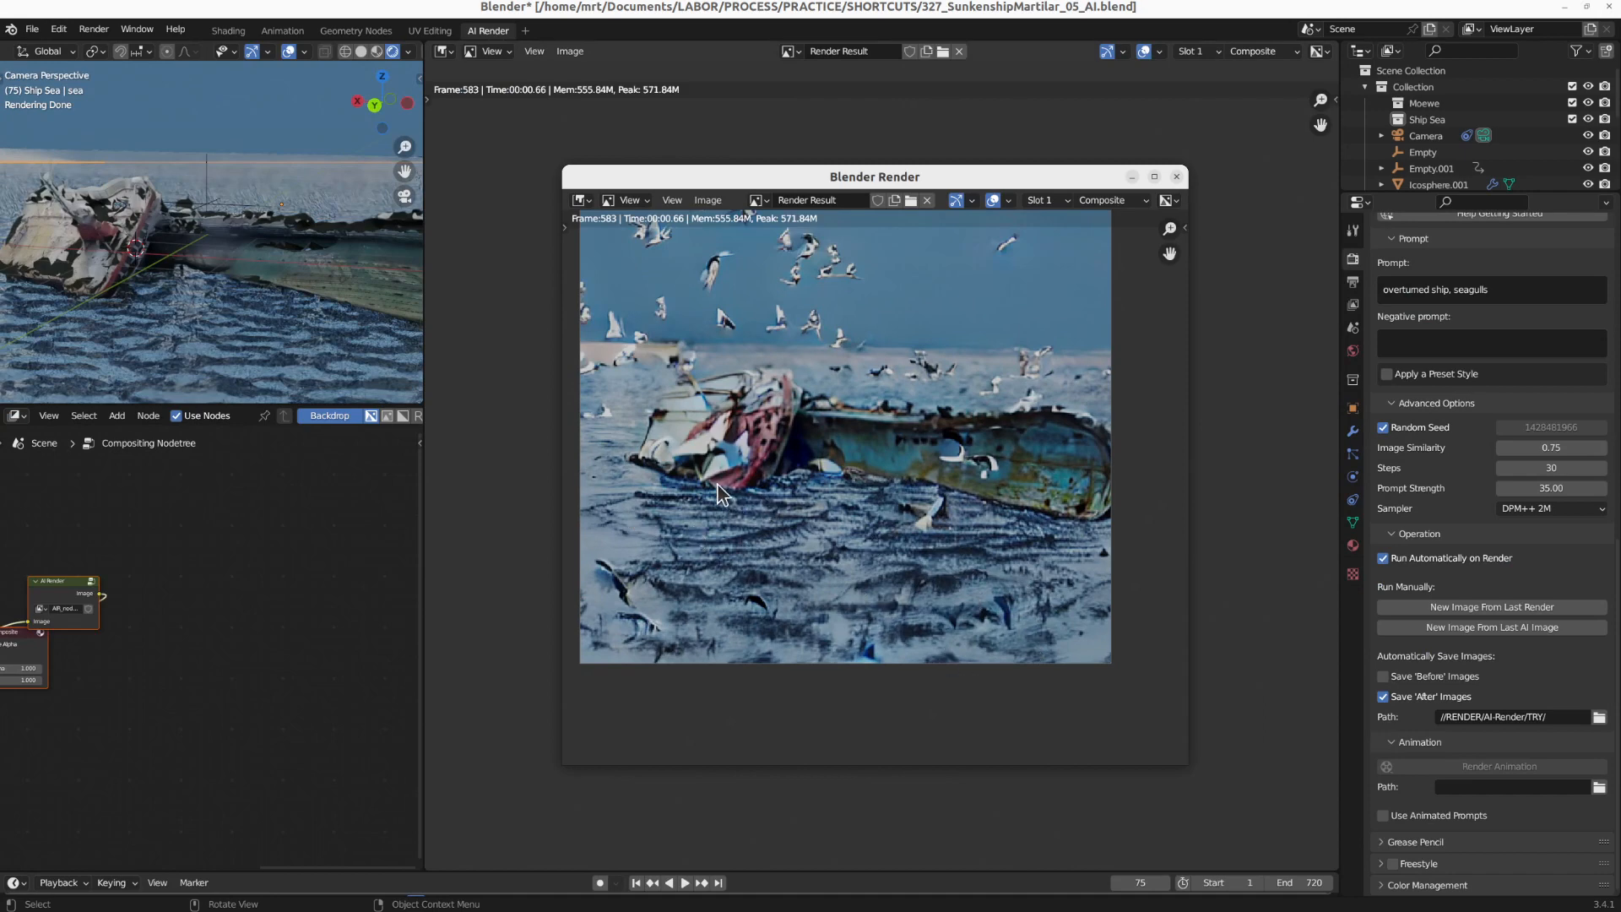
scroll(815, 523, up, 2)
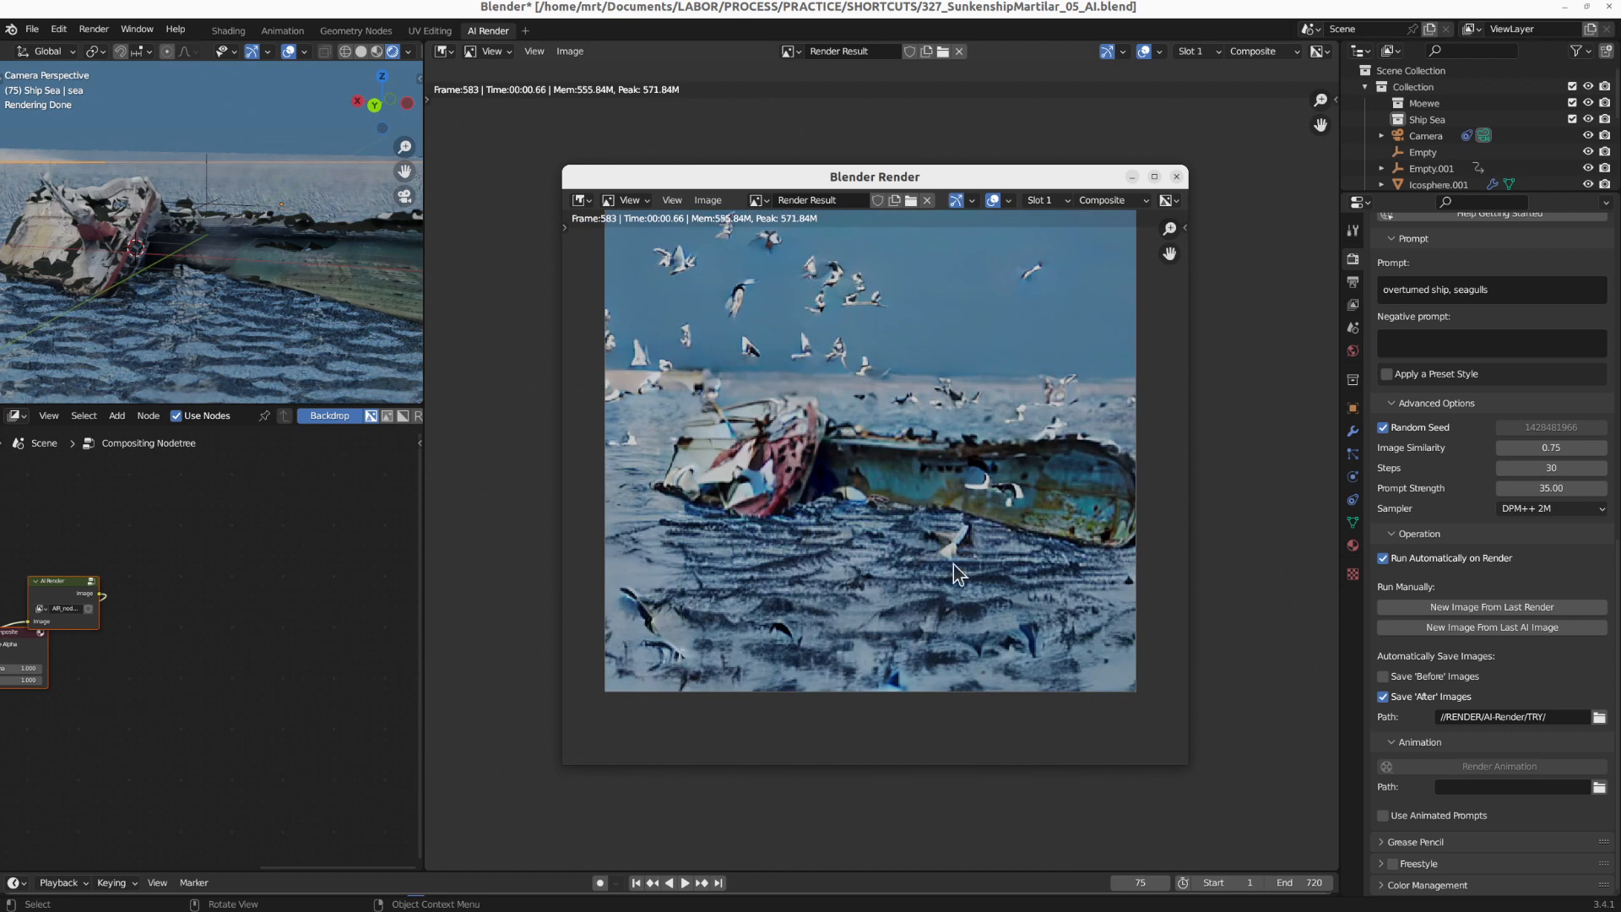
middle_drag(860, 494, 884, 516)
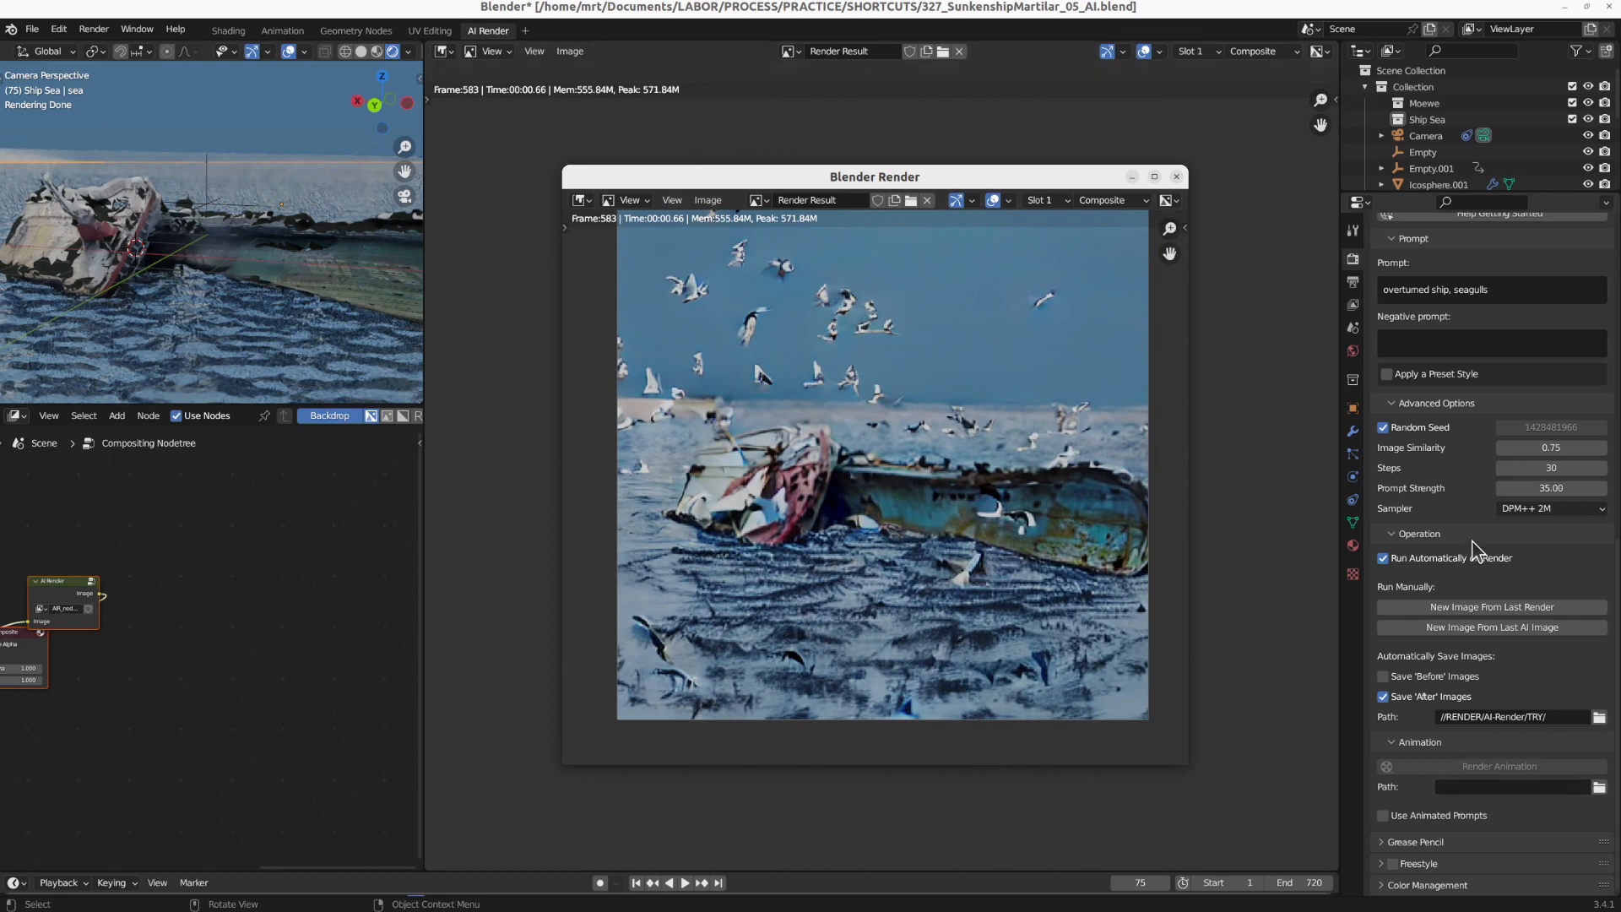
Set the AI Render Image Similarity to 0.7, render frame 75 with the existing prompt, and inspect the image
click(1576, 447)
click(1577, 448)
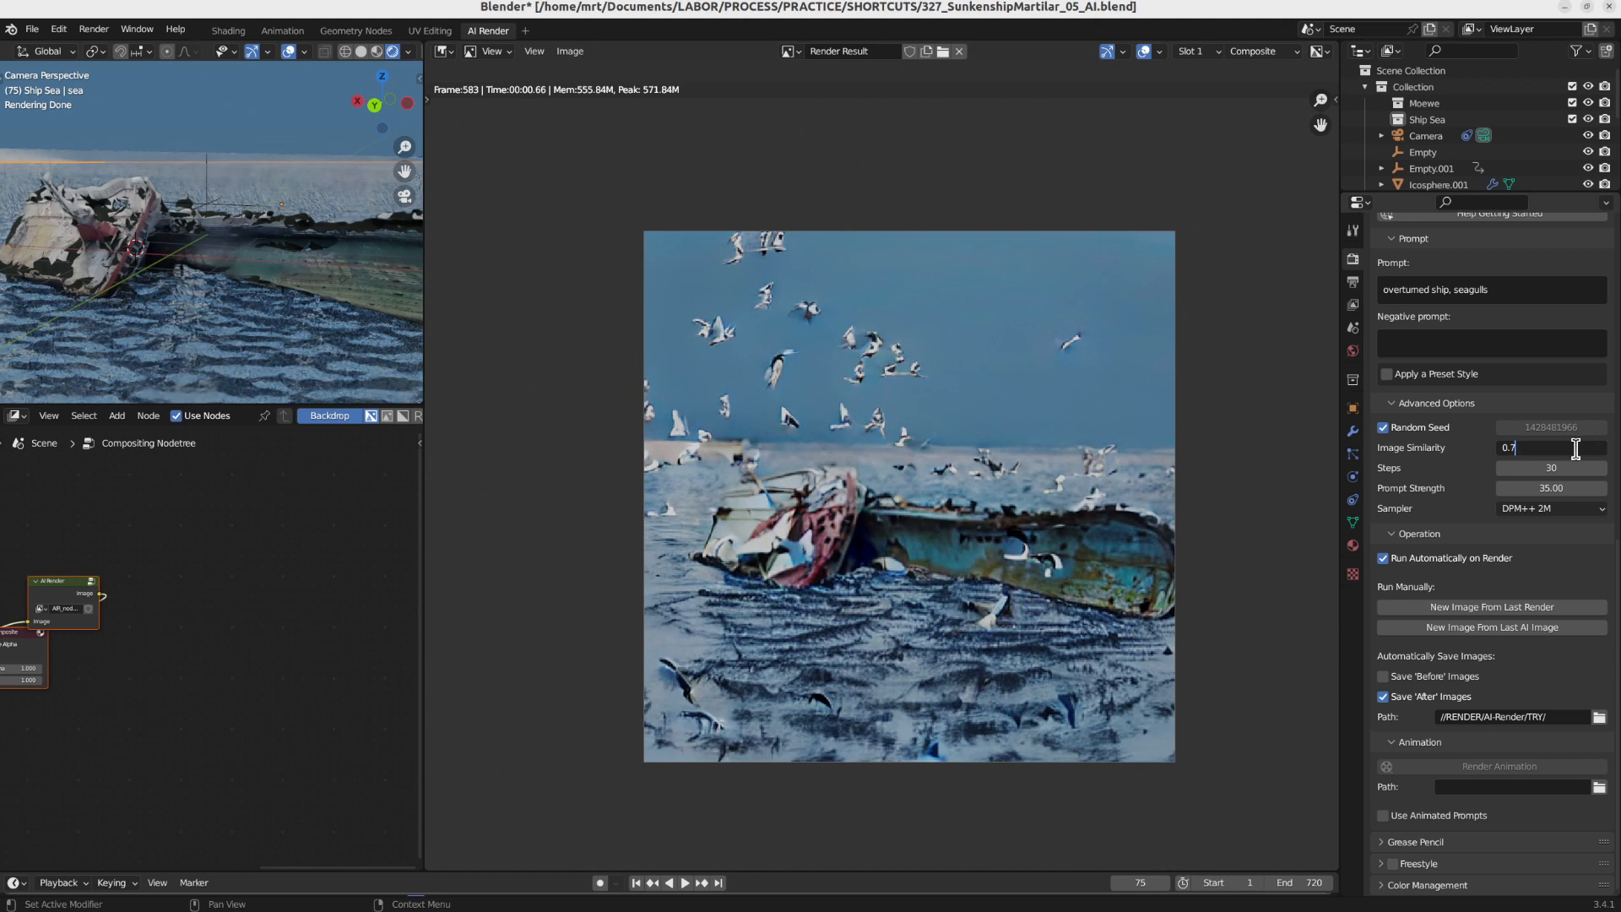
key(Return)
click(1524, 295)
key(Escape)
key(F12)
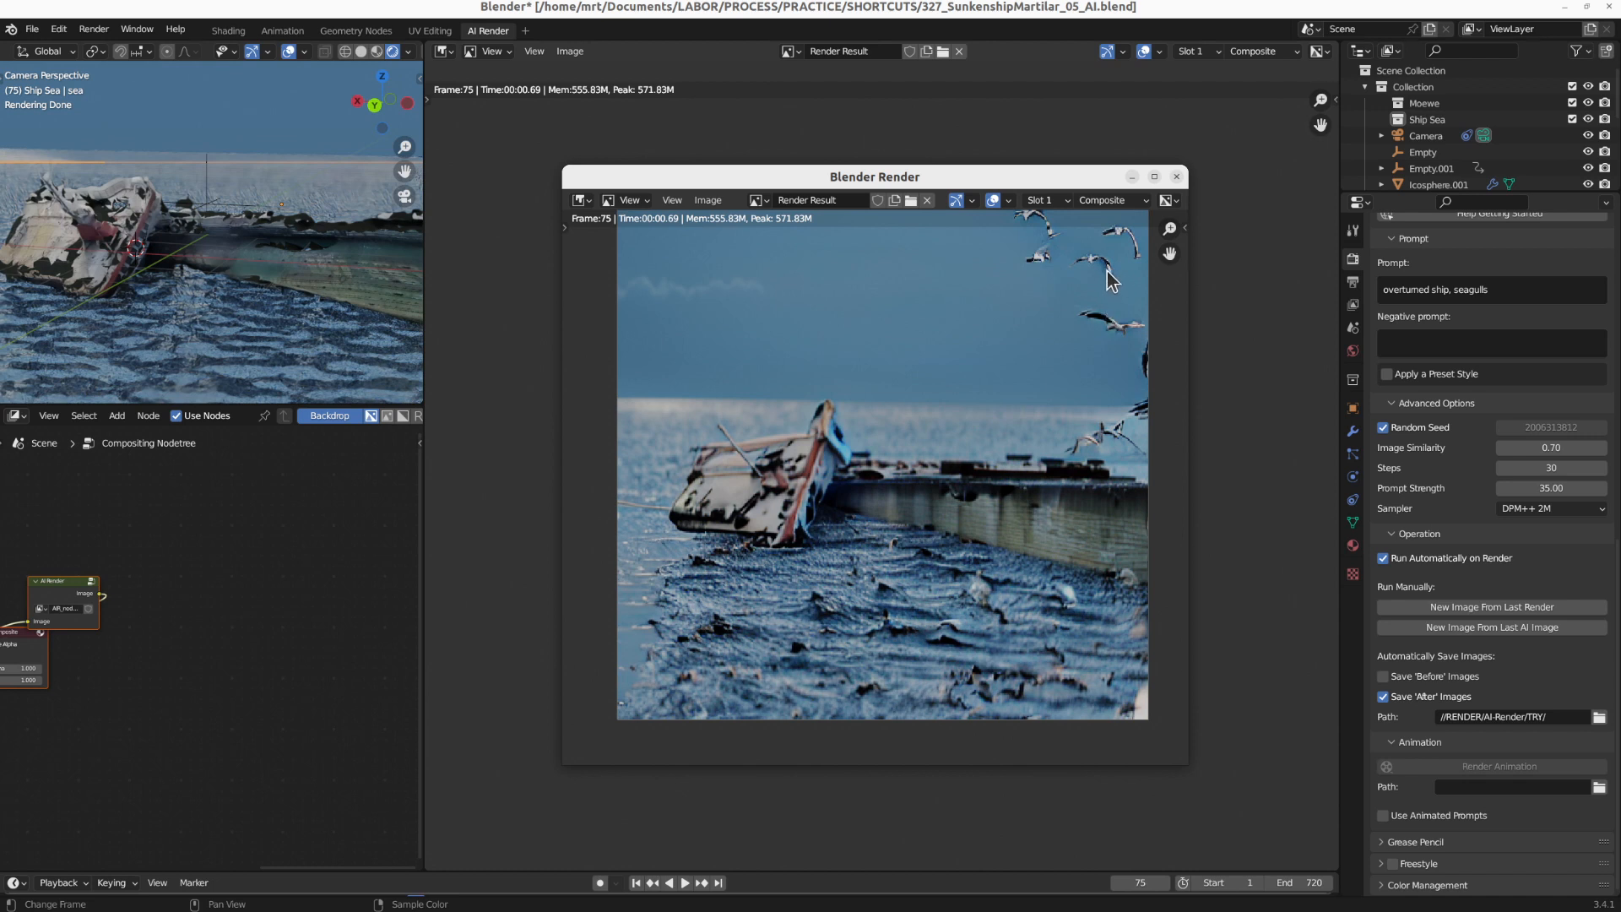
middle_drag(1073, 337, 1030, 406)
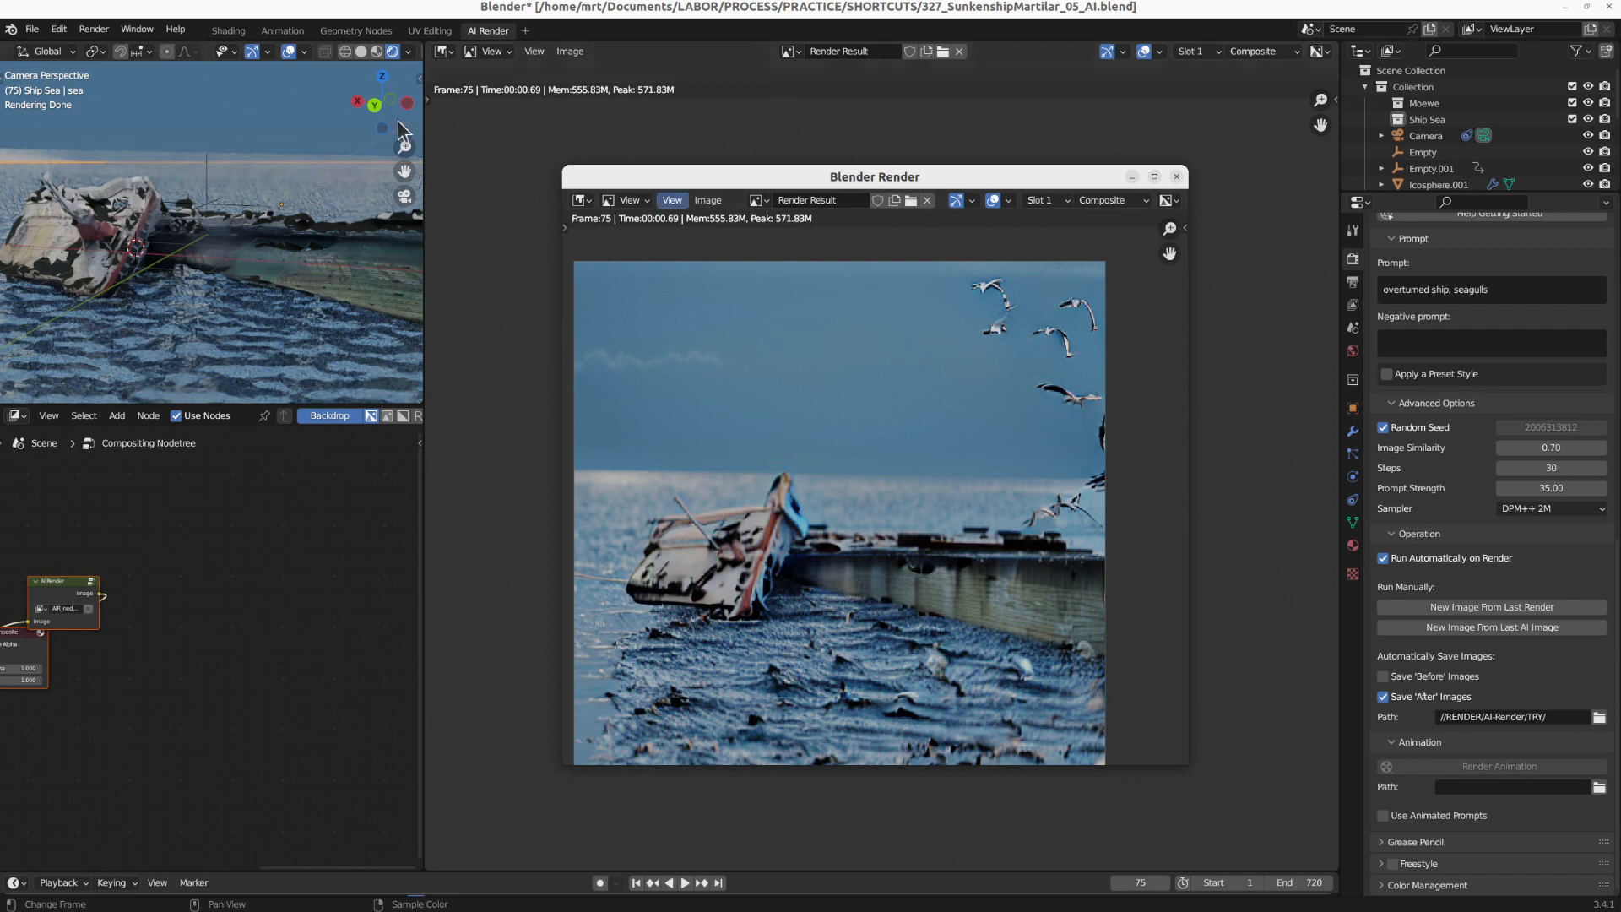
Return to the Shading workspace and select the seagull flock's emitter, Icosphere.001
click(228, 30)
click(228, 31)
middle_drag(606, 253, 851, 291)
click(166, 203)
scroll(166, 215, down, 5)
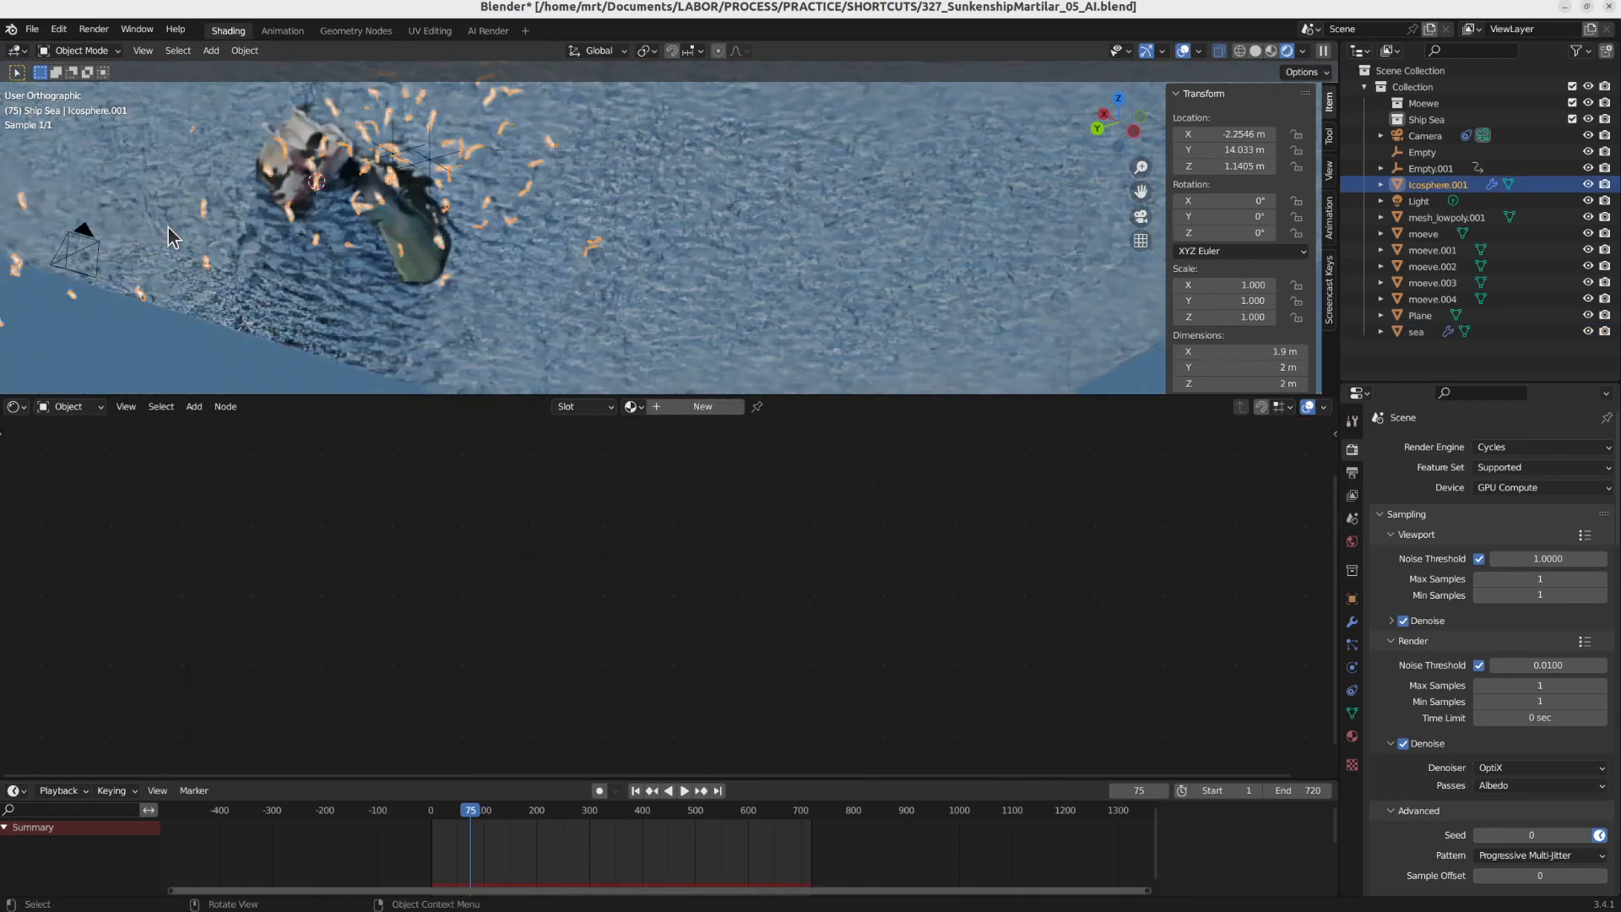
Select the five source gulls, moeve to moeve.004, beside the corner of the sea plane to show them
shift+middle_drag(165, 215, 916, 253)
middle_drag(751, 311, 746, 208)
scroll(626, 215, up, 6)
scroll(626, 214, down, 7)
key(KP_1)
scroll(757, 221, up, 5)
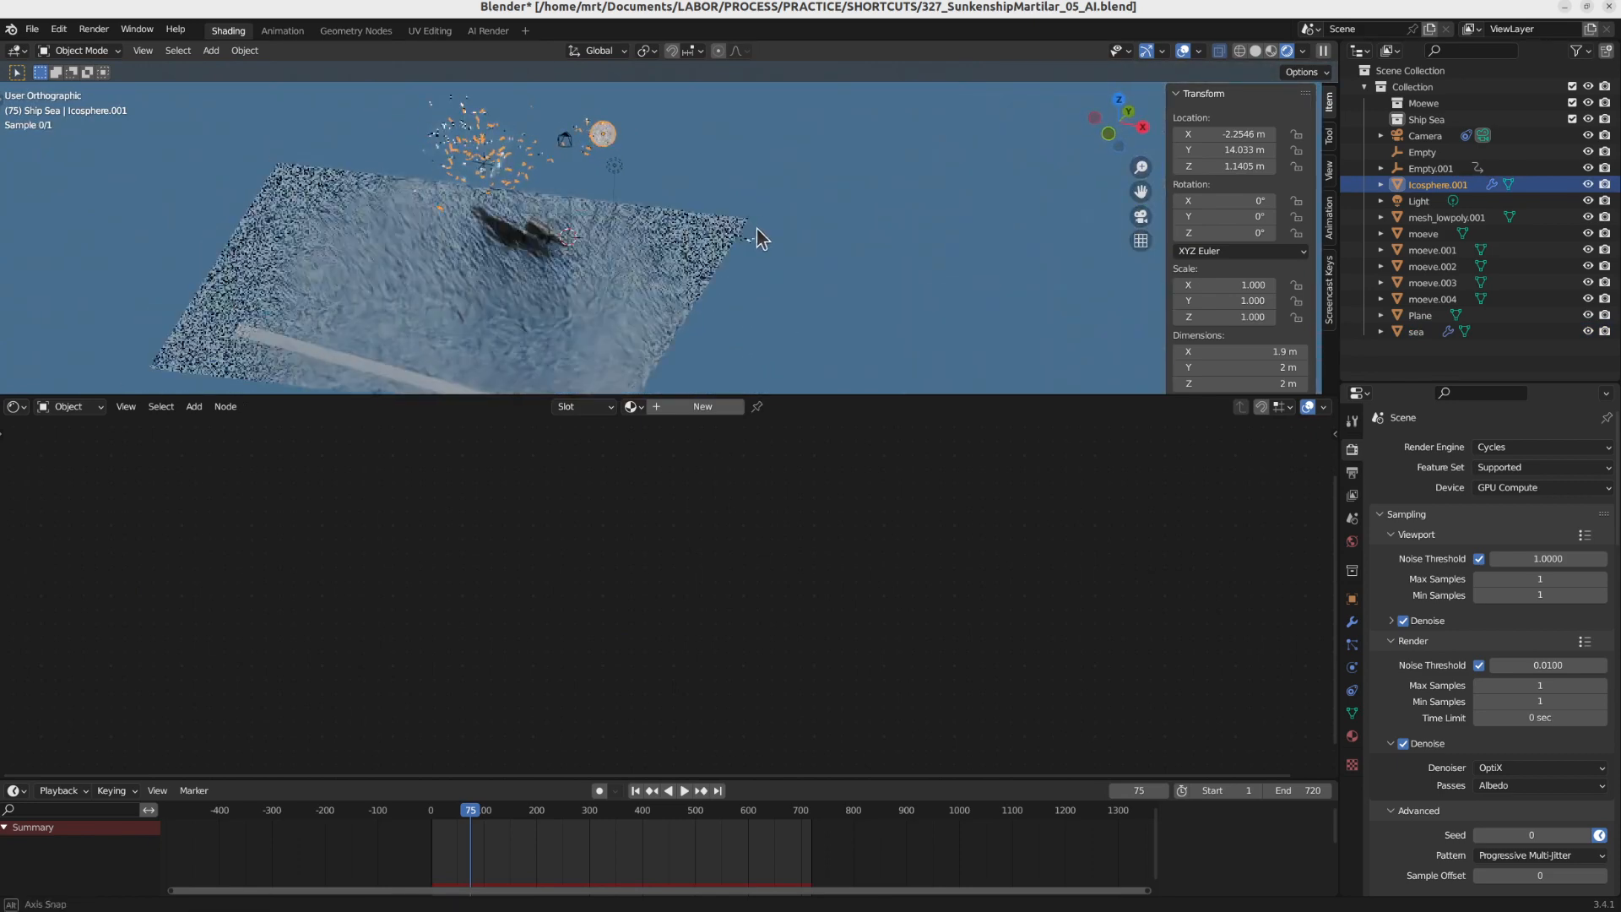
drag(726, 181, 848, 278)
scroll(807, 243, down, 4)
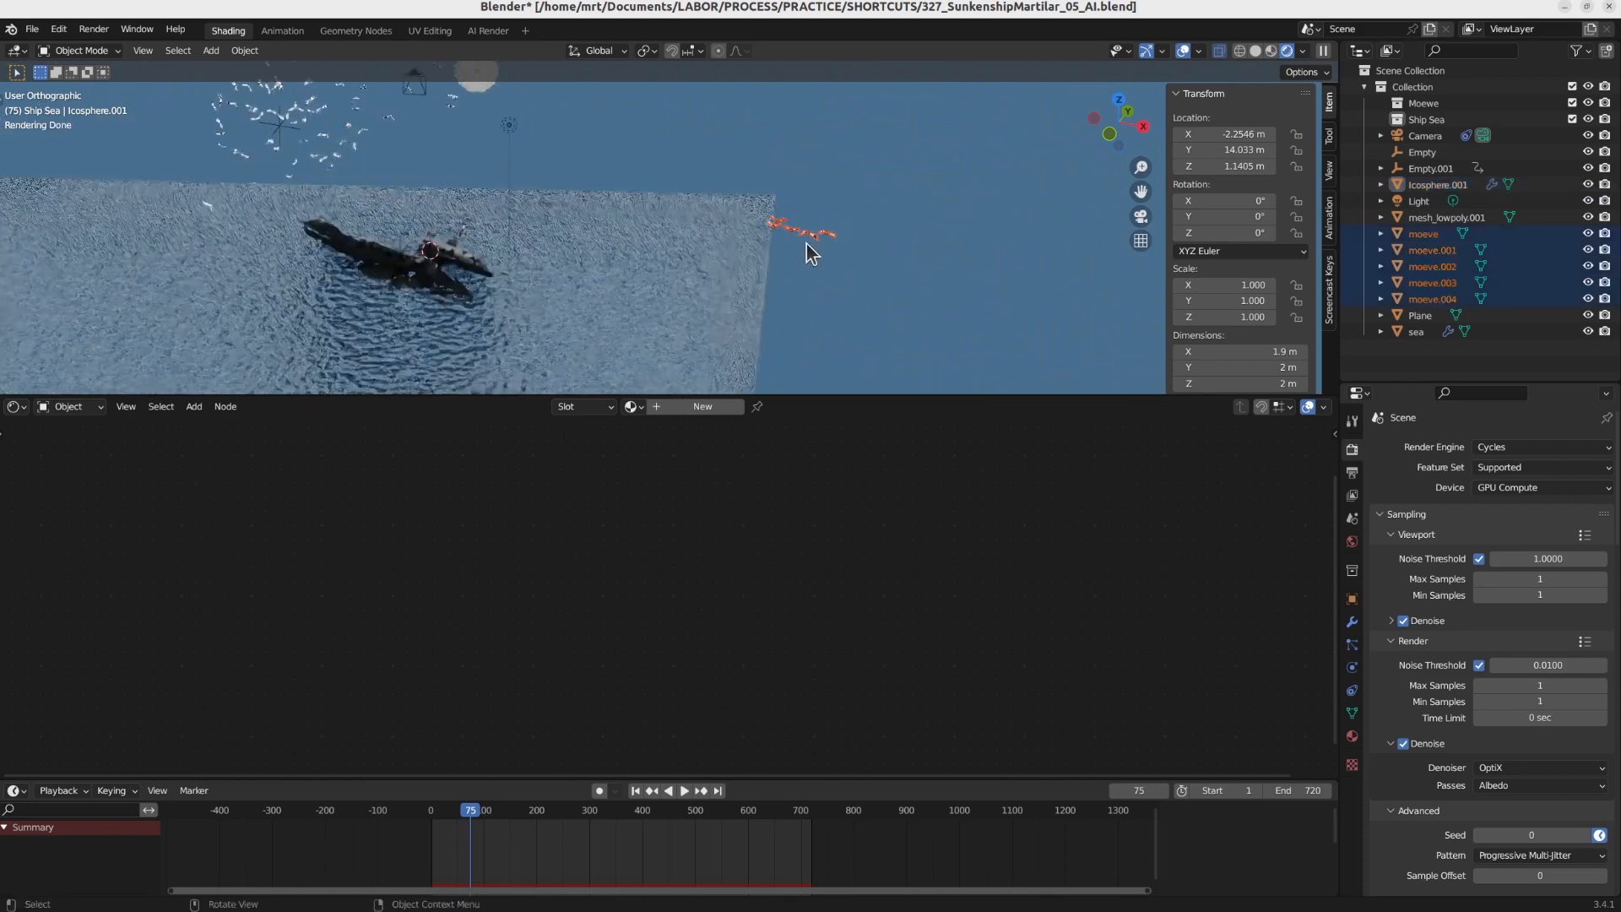
Select Icosphere.001 and review its particle settings, from emission and cache through boid movement and Boid Brain to the render collection
click(360, 138)
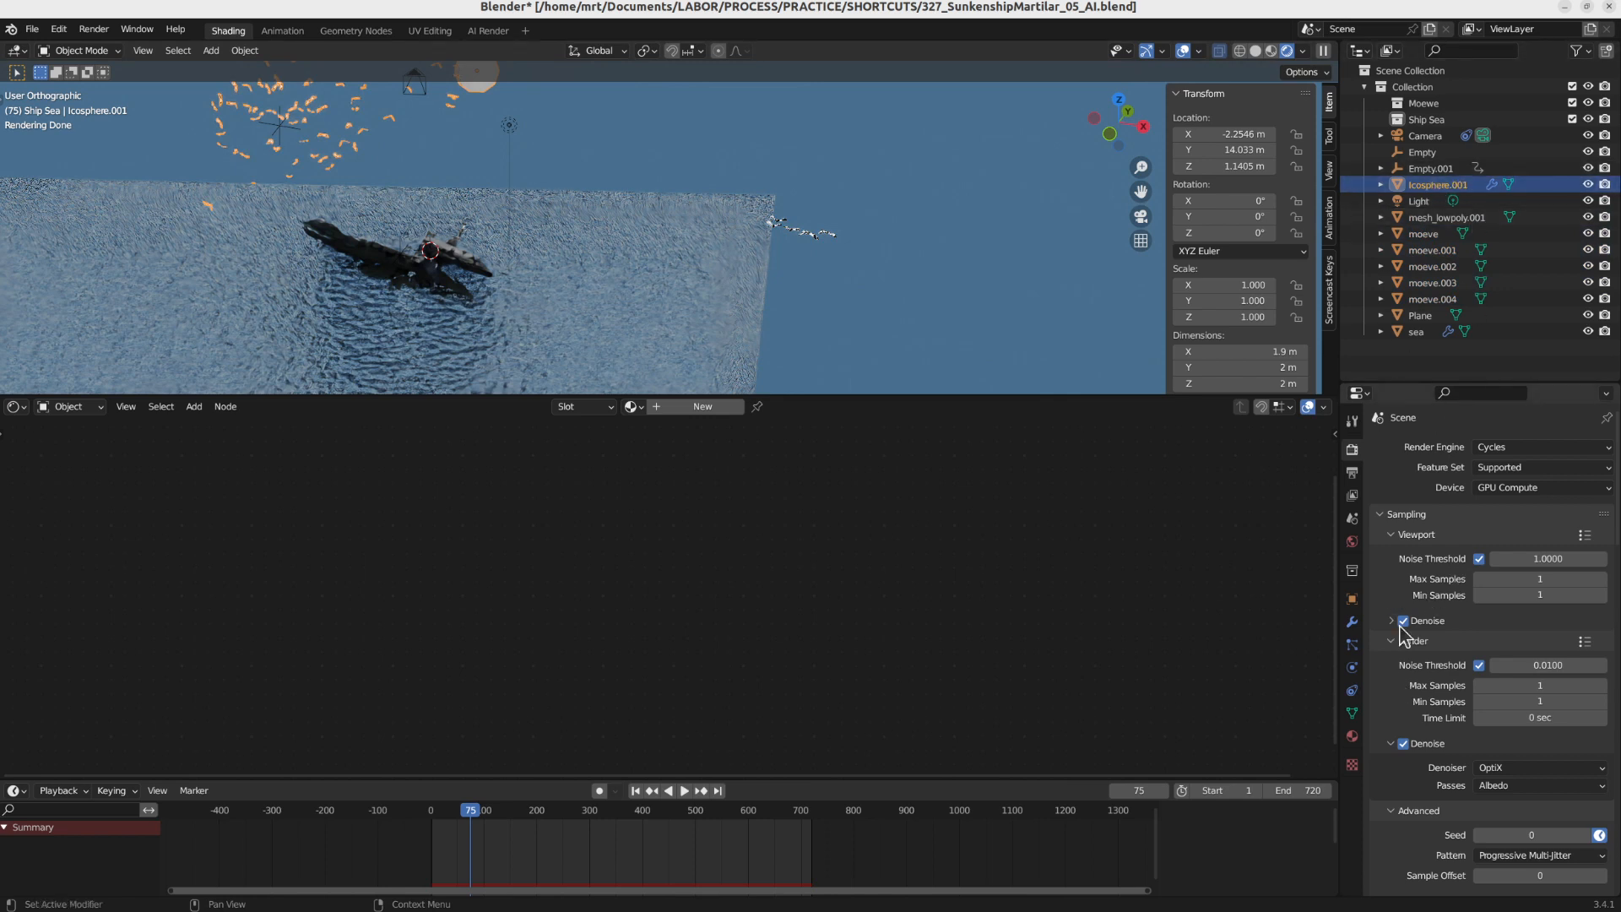
click(1354, 647)
scroll(1502, 682, down, 8)
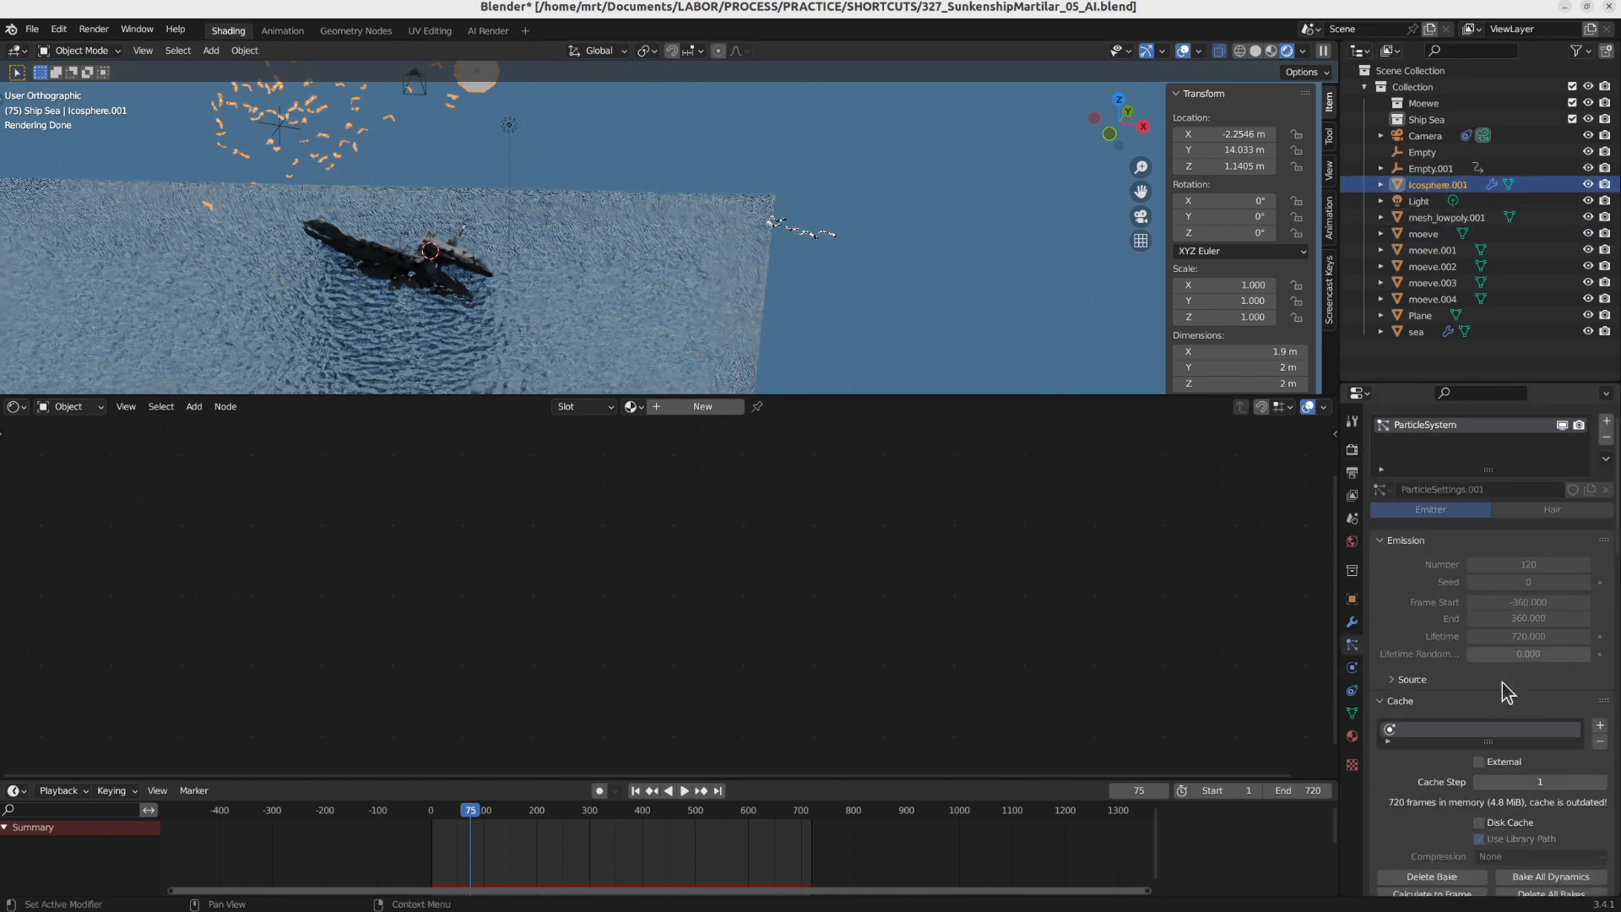
scroll(1502, 682, down, 2)
scroll(1502, 682, up, 2)
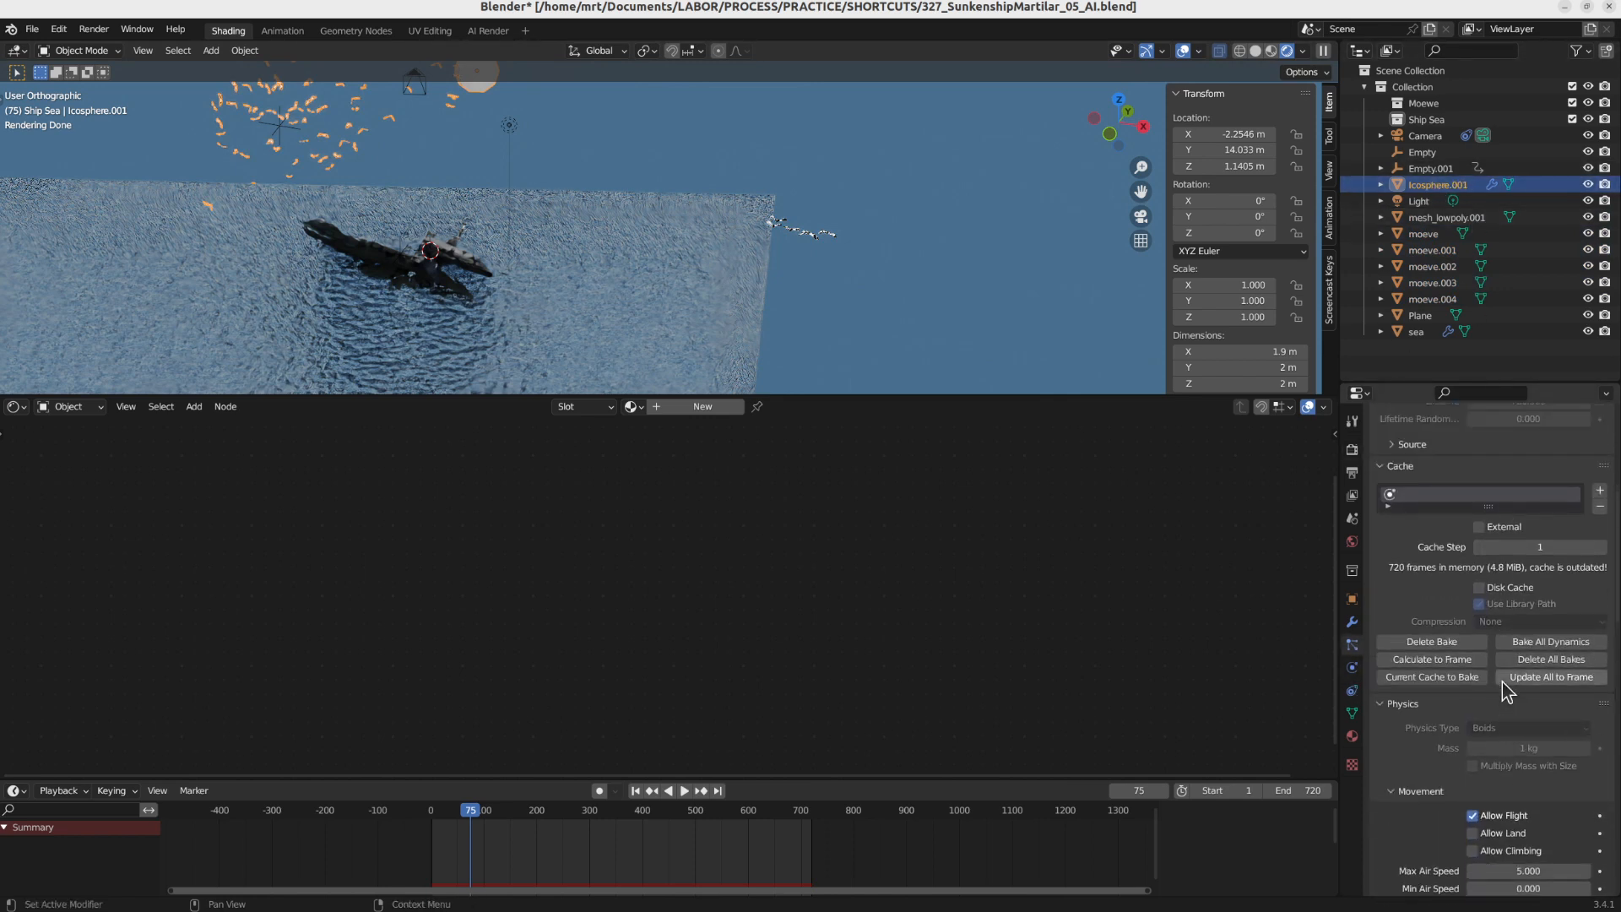
scroll(1502, 681, down, 1)
scroll(1502, 681, down, 10)
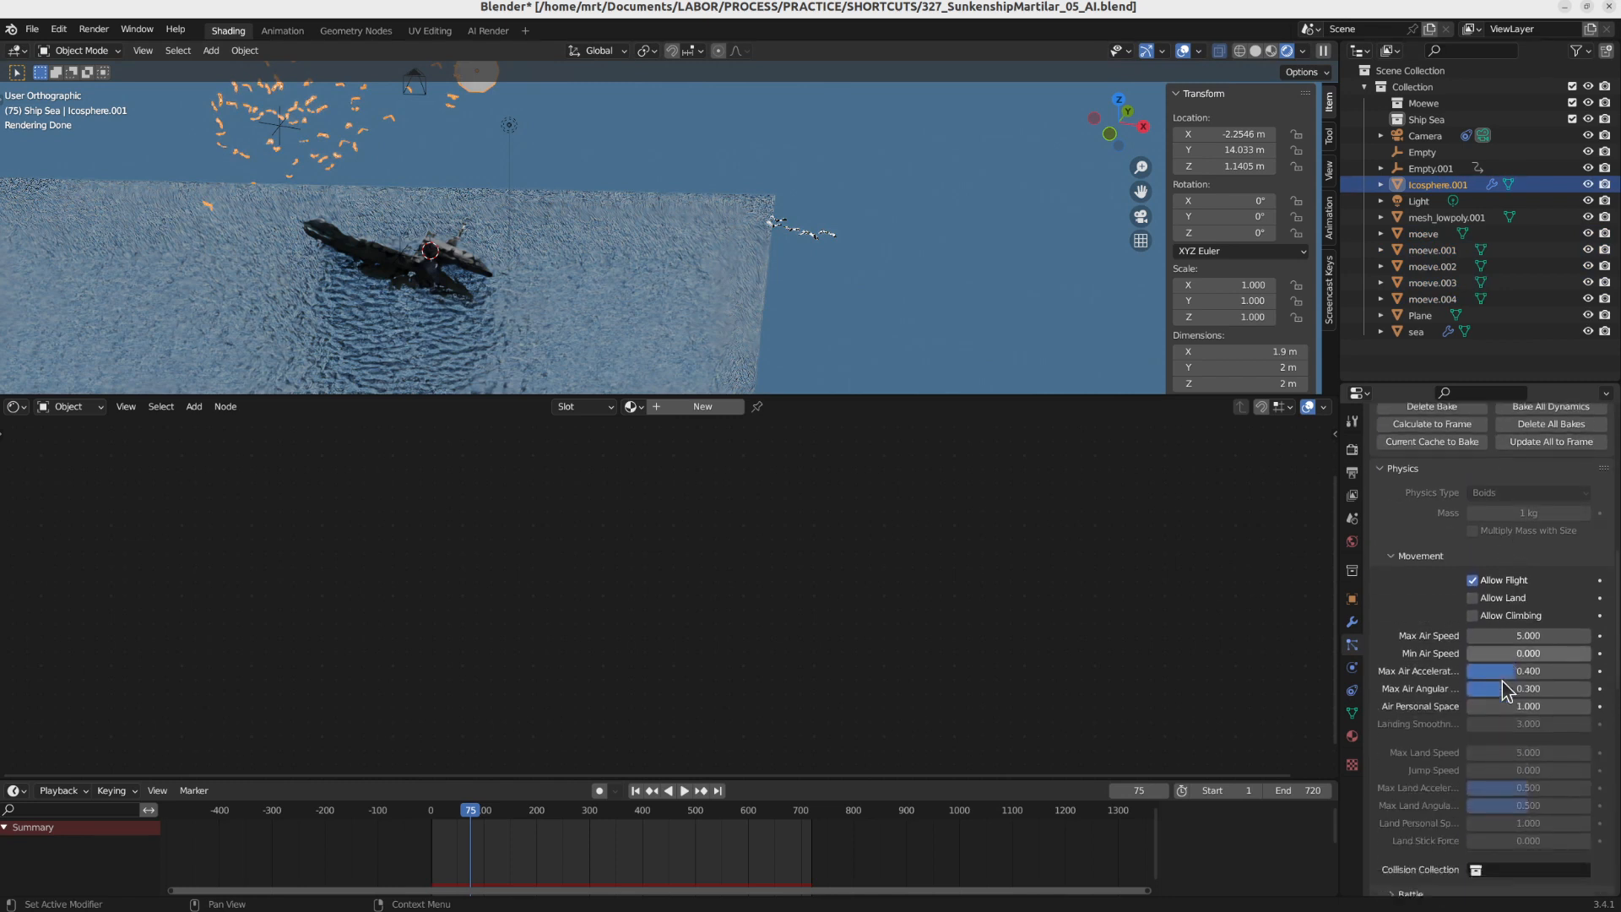
scroll(1497, 709, down, 8)
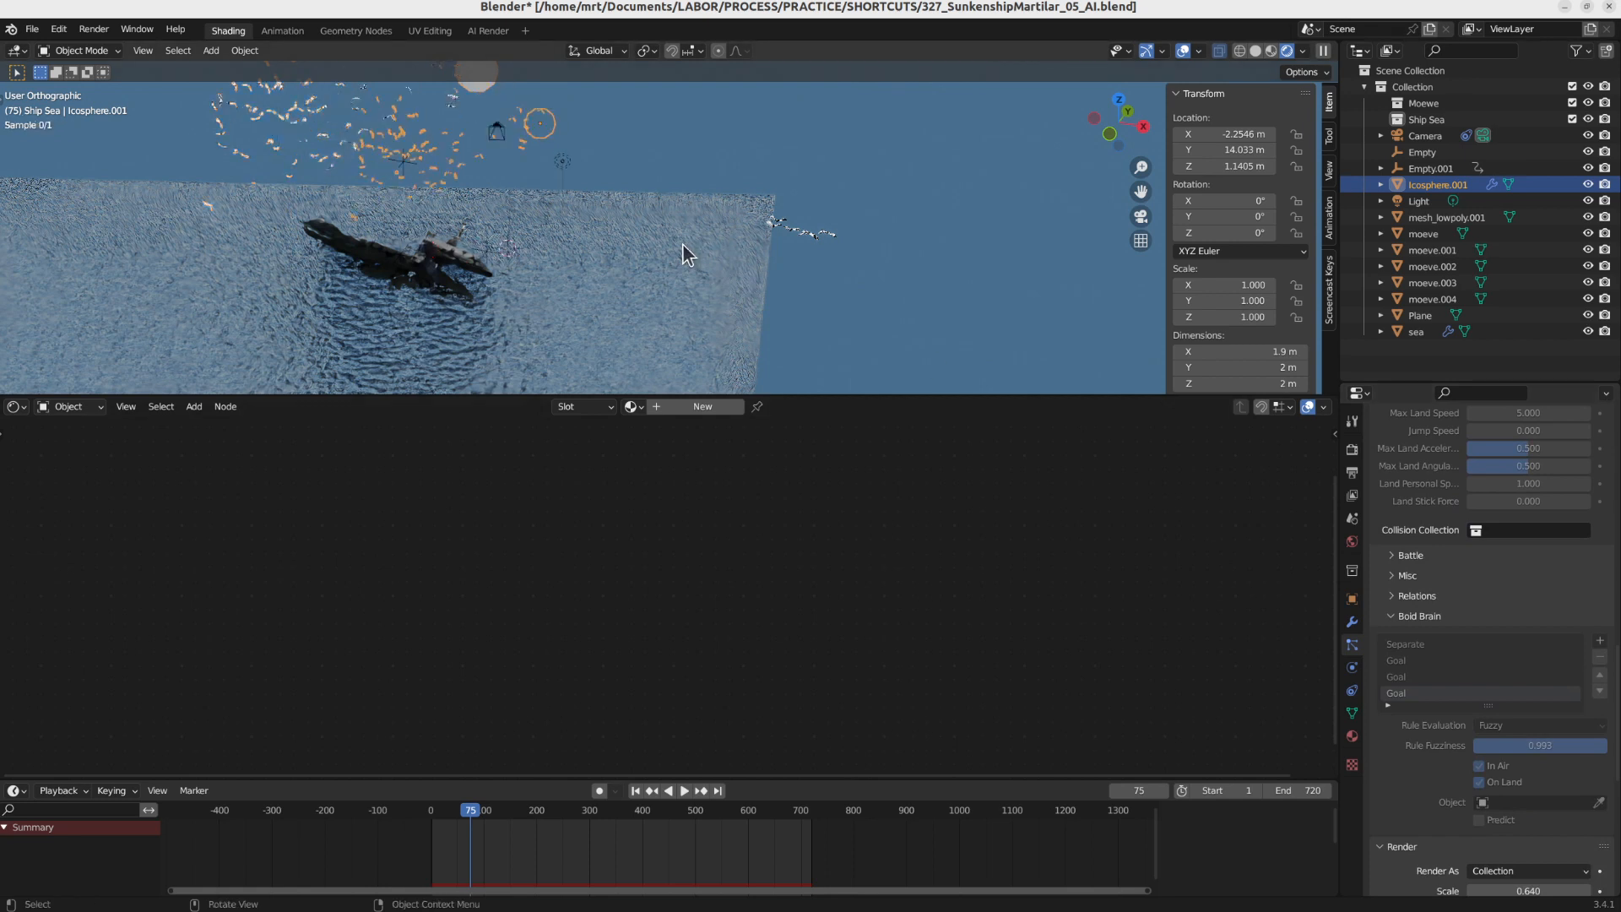
scroll(683, 244, down, 2)
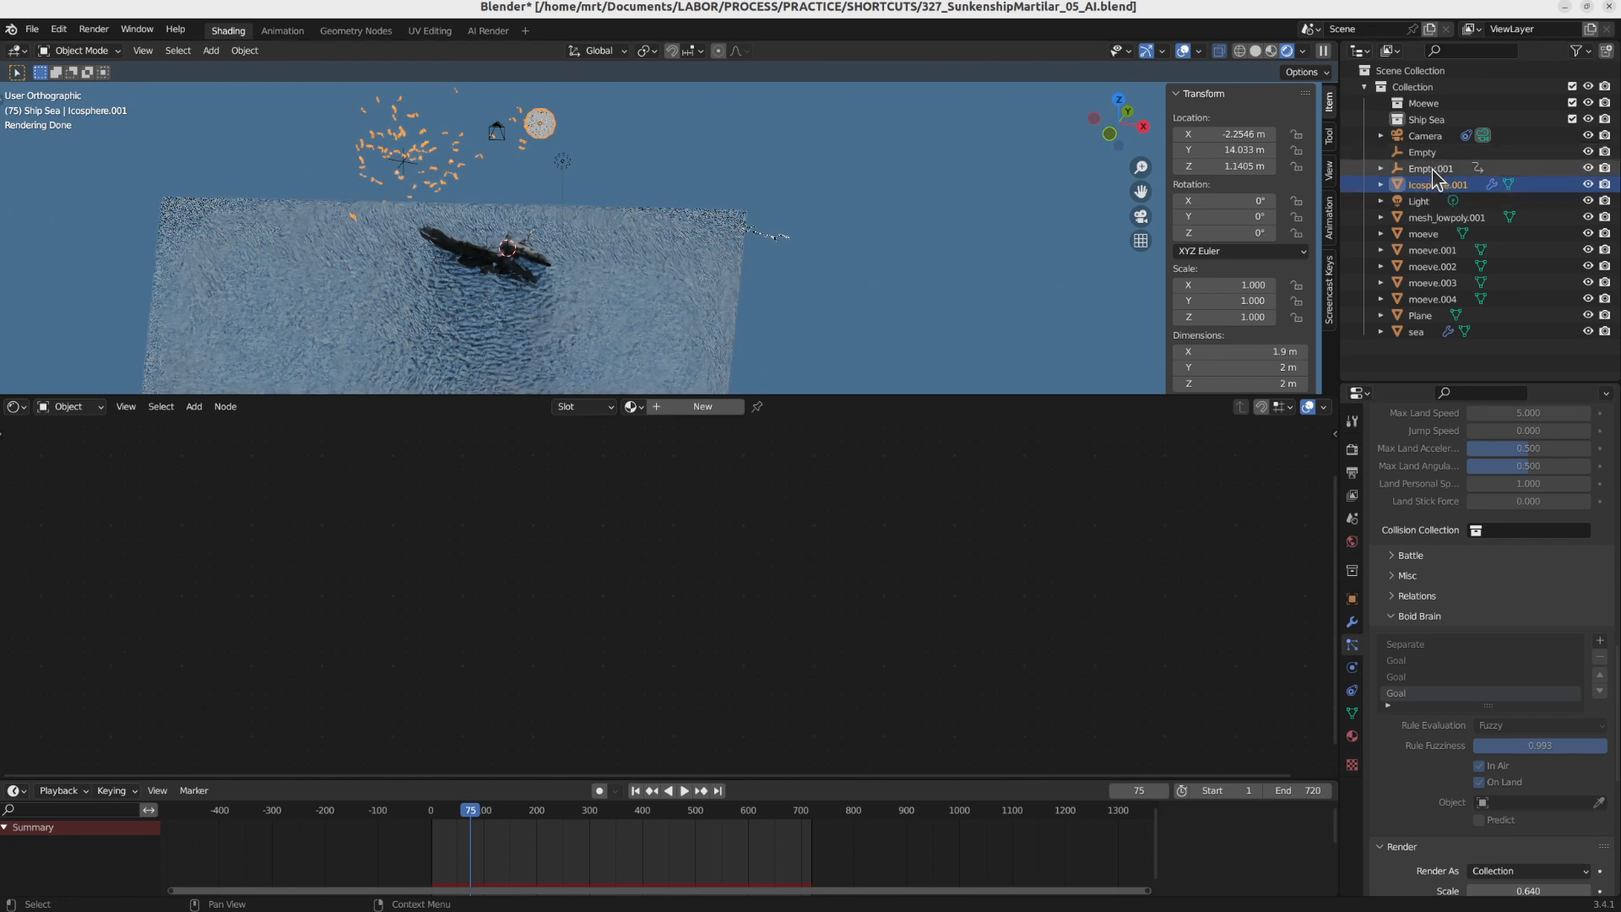
scroll(1498, 794, down, 3)
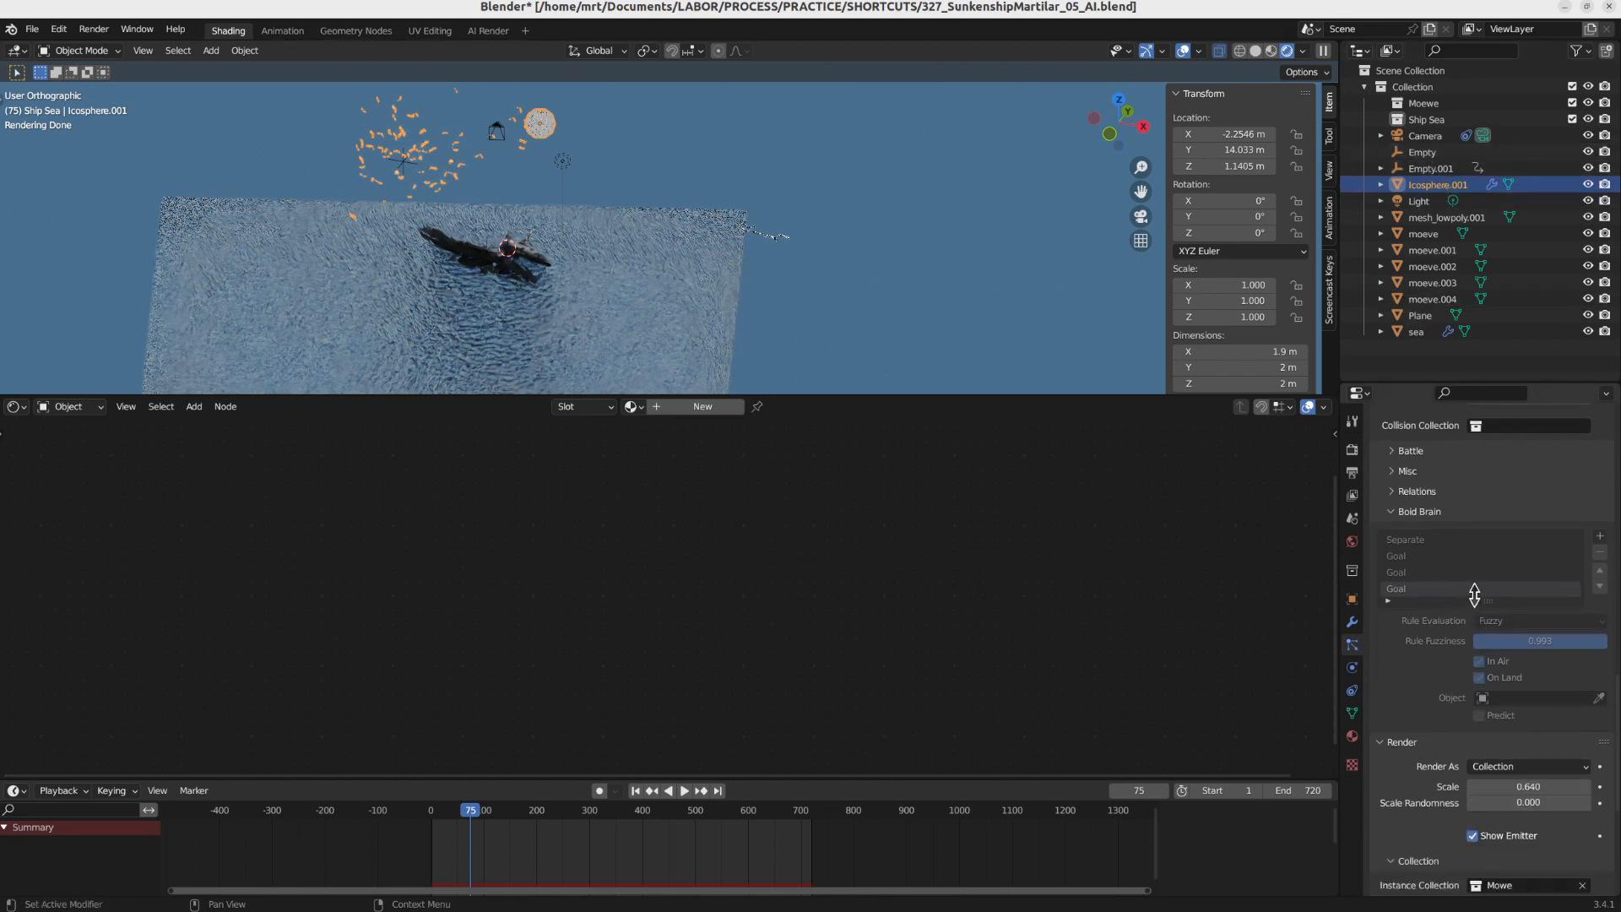
scroll(1466, 771, down, 4)
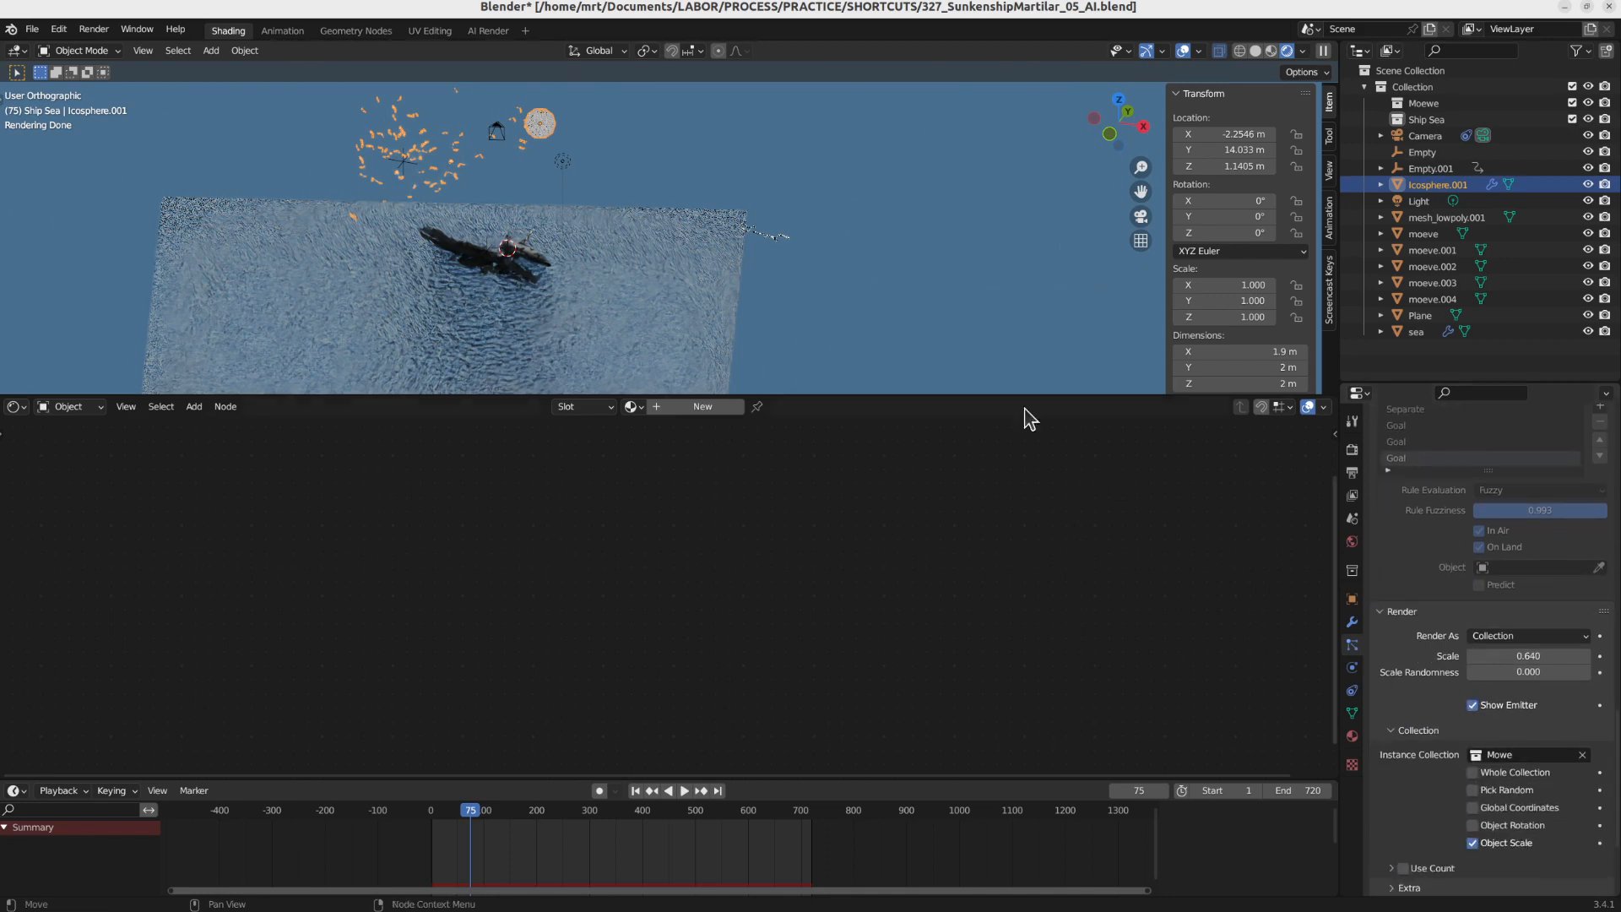
Select the five source gulls again and compare them with the particle flock above the ship
scroll(756, 233, up, 5)
drag(724, 190, 855, 300)
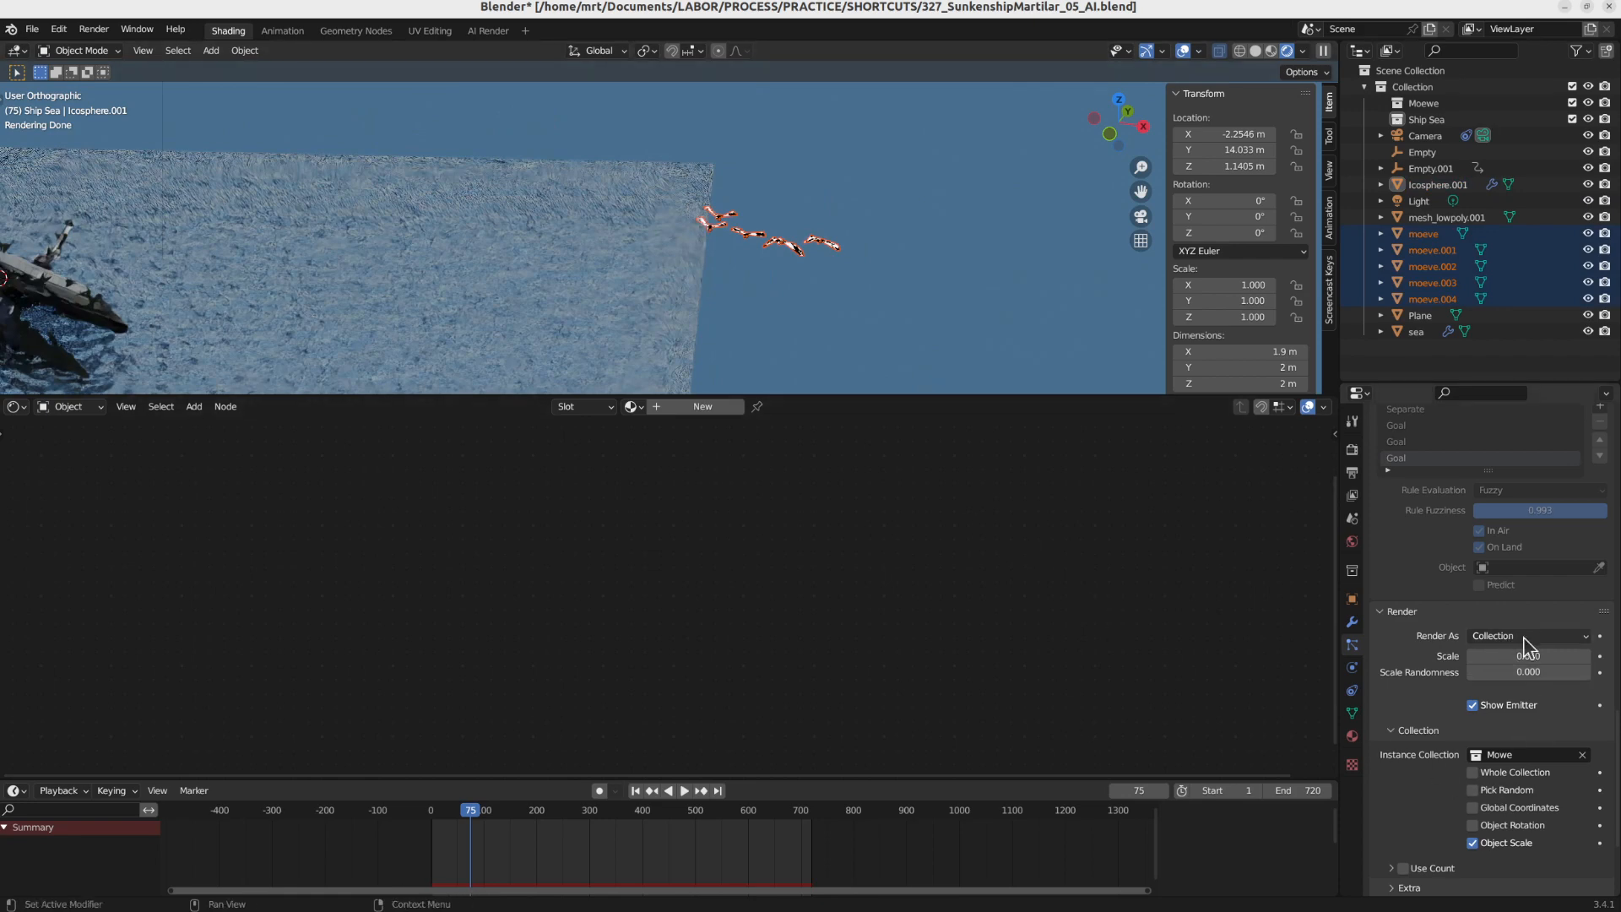
scroll(559, 324, down, 3)
shift+middle_drag(291, 171, 462, 203)
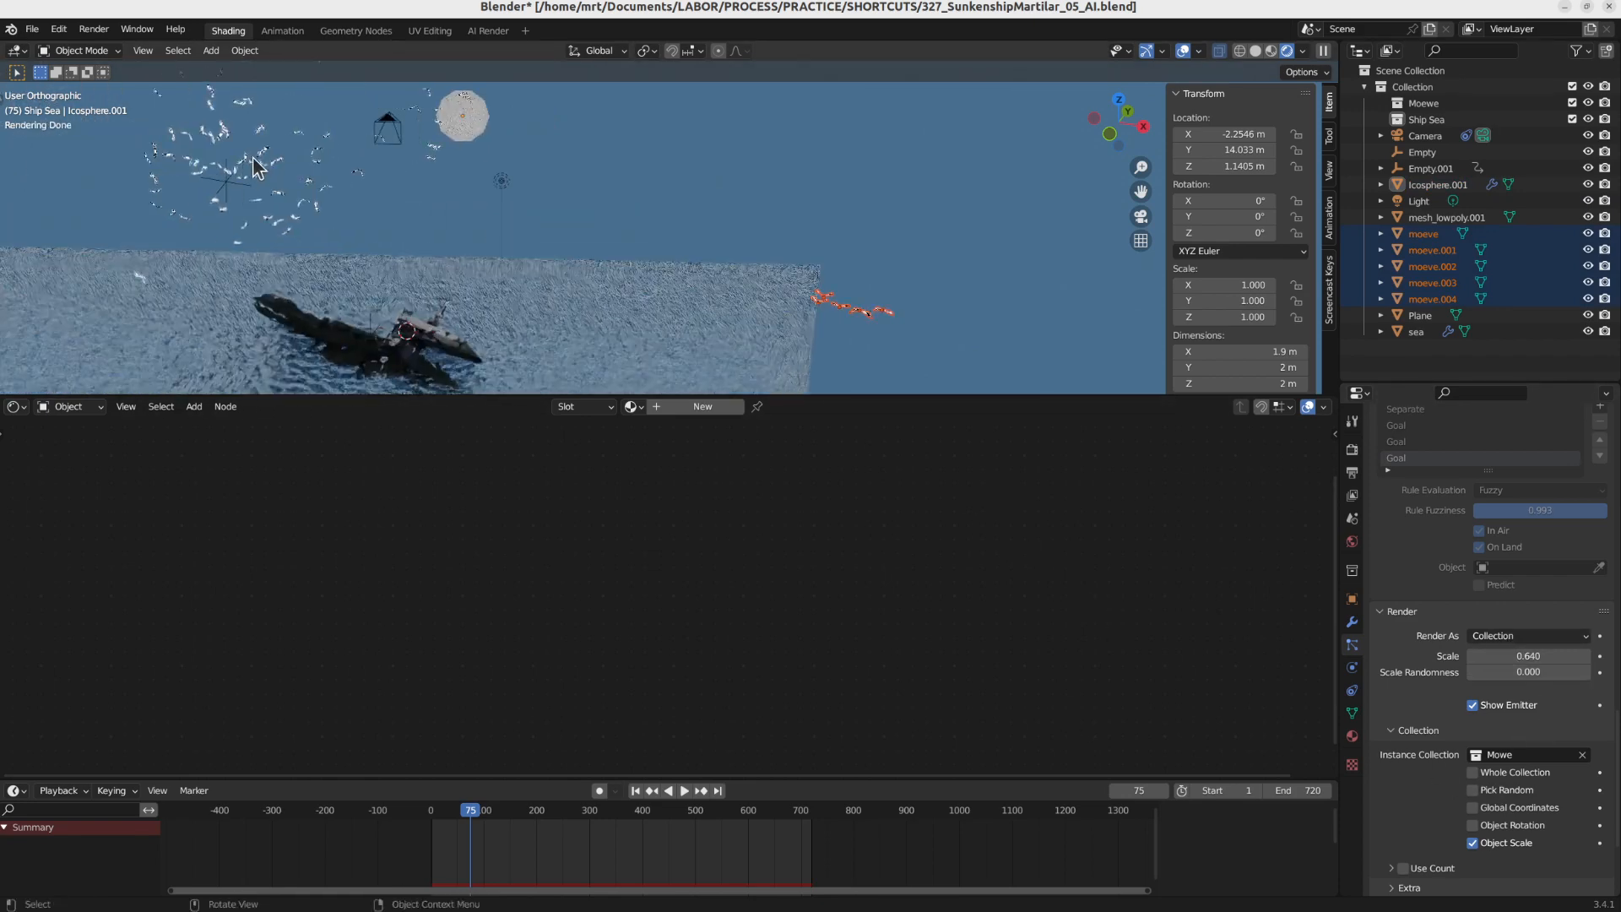
shift+middle_drag(271, 174, 391, 224)
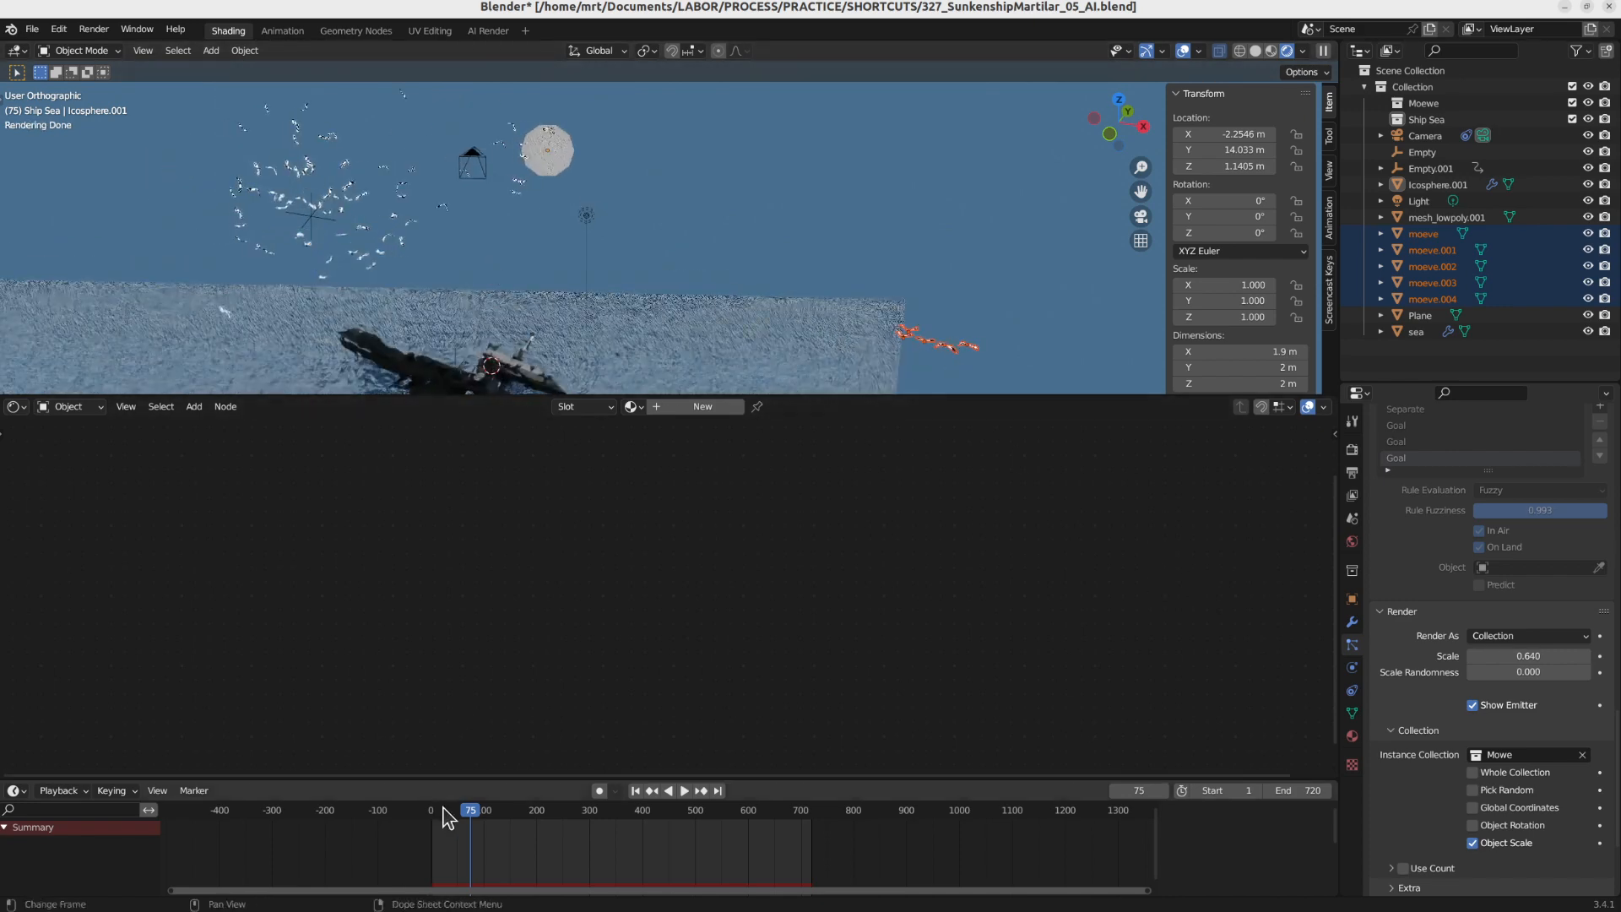
Play the animation, scrub the timeline to frame 263 to check the flock's motion, and stop playback
key(space)
drag(485, 821, 570, 825)
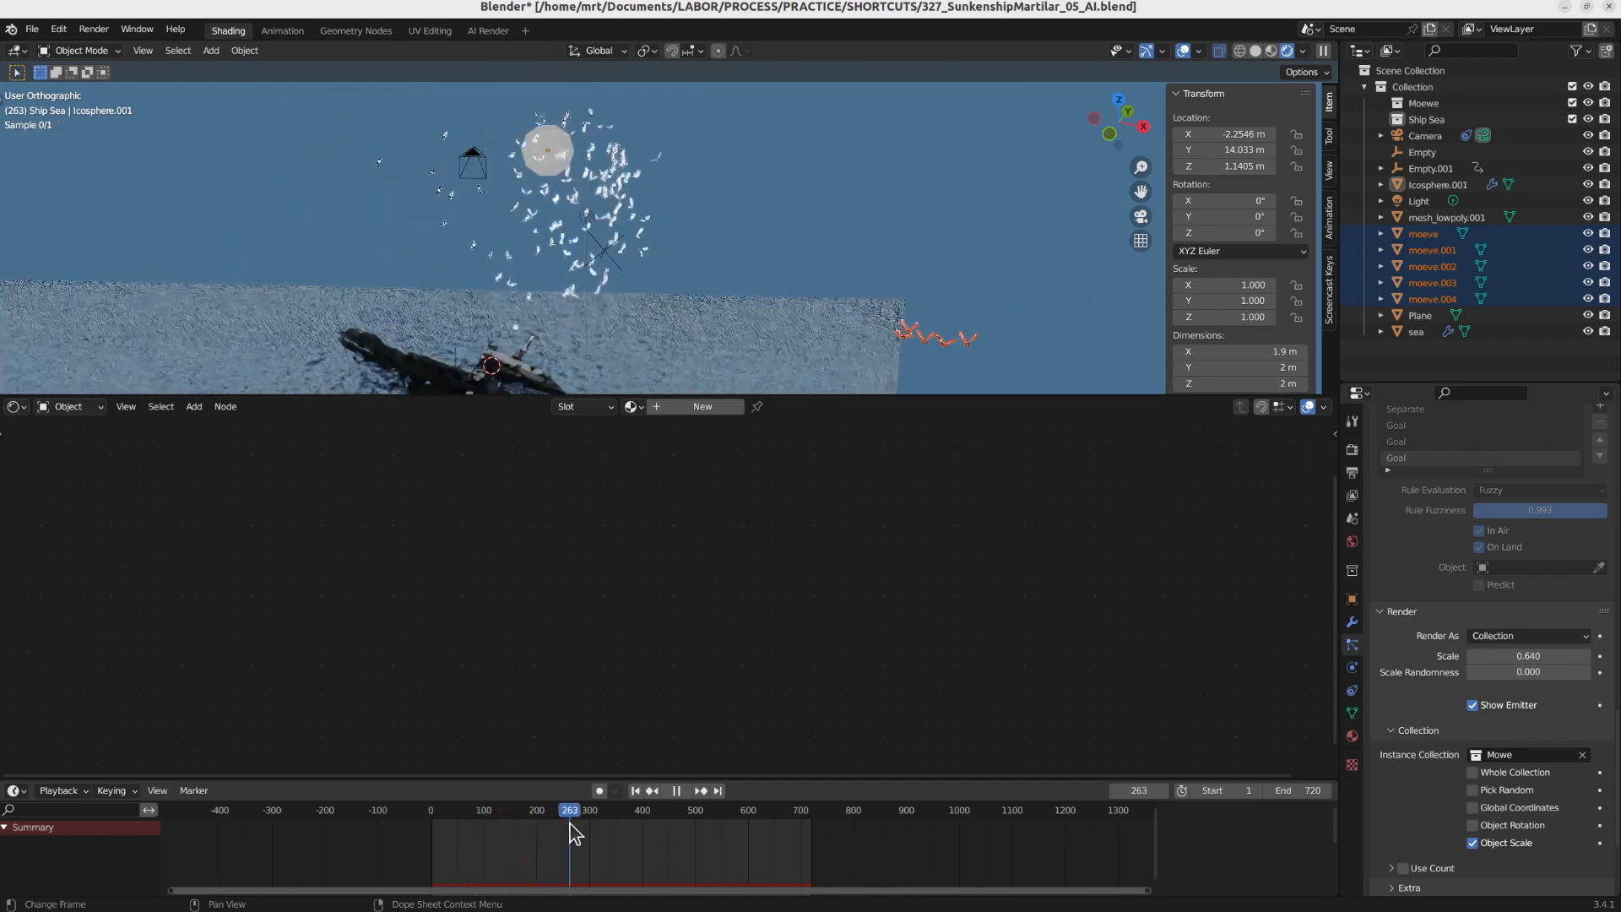
key(space)
Select all five source gulls with moeve.001 as the active object so its Material.004 nodes are displayed
scroll(1537, 773, up, 3)
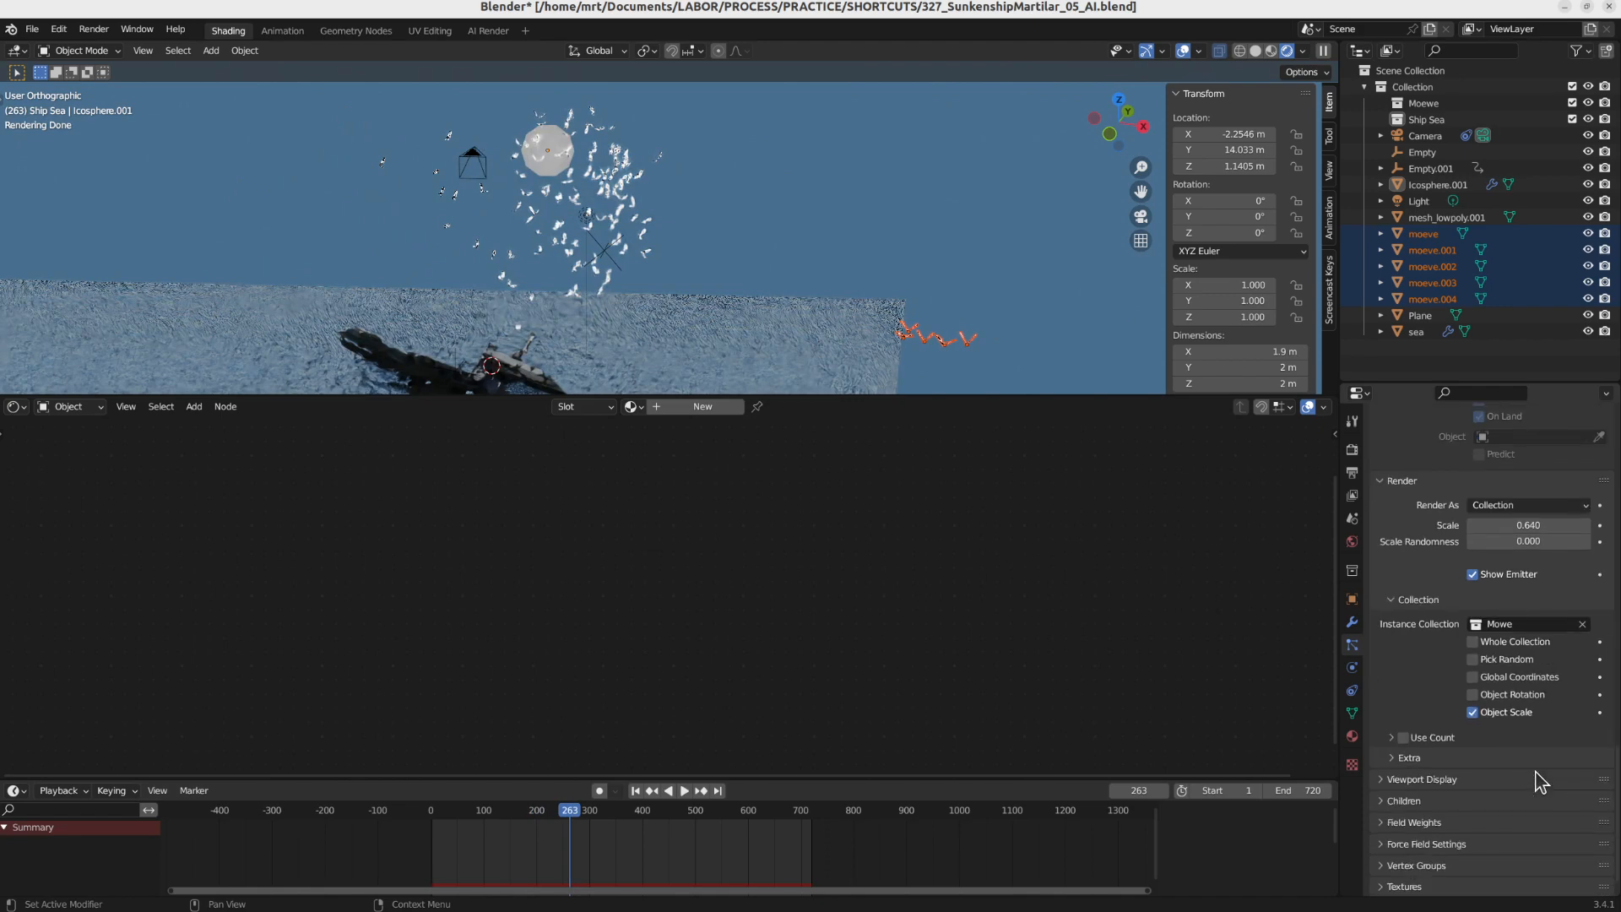
scroll(1537, 781, up, 1)
scroll(875, 189, up, 5)
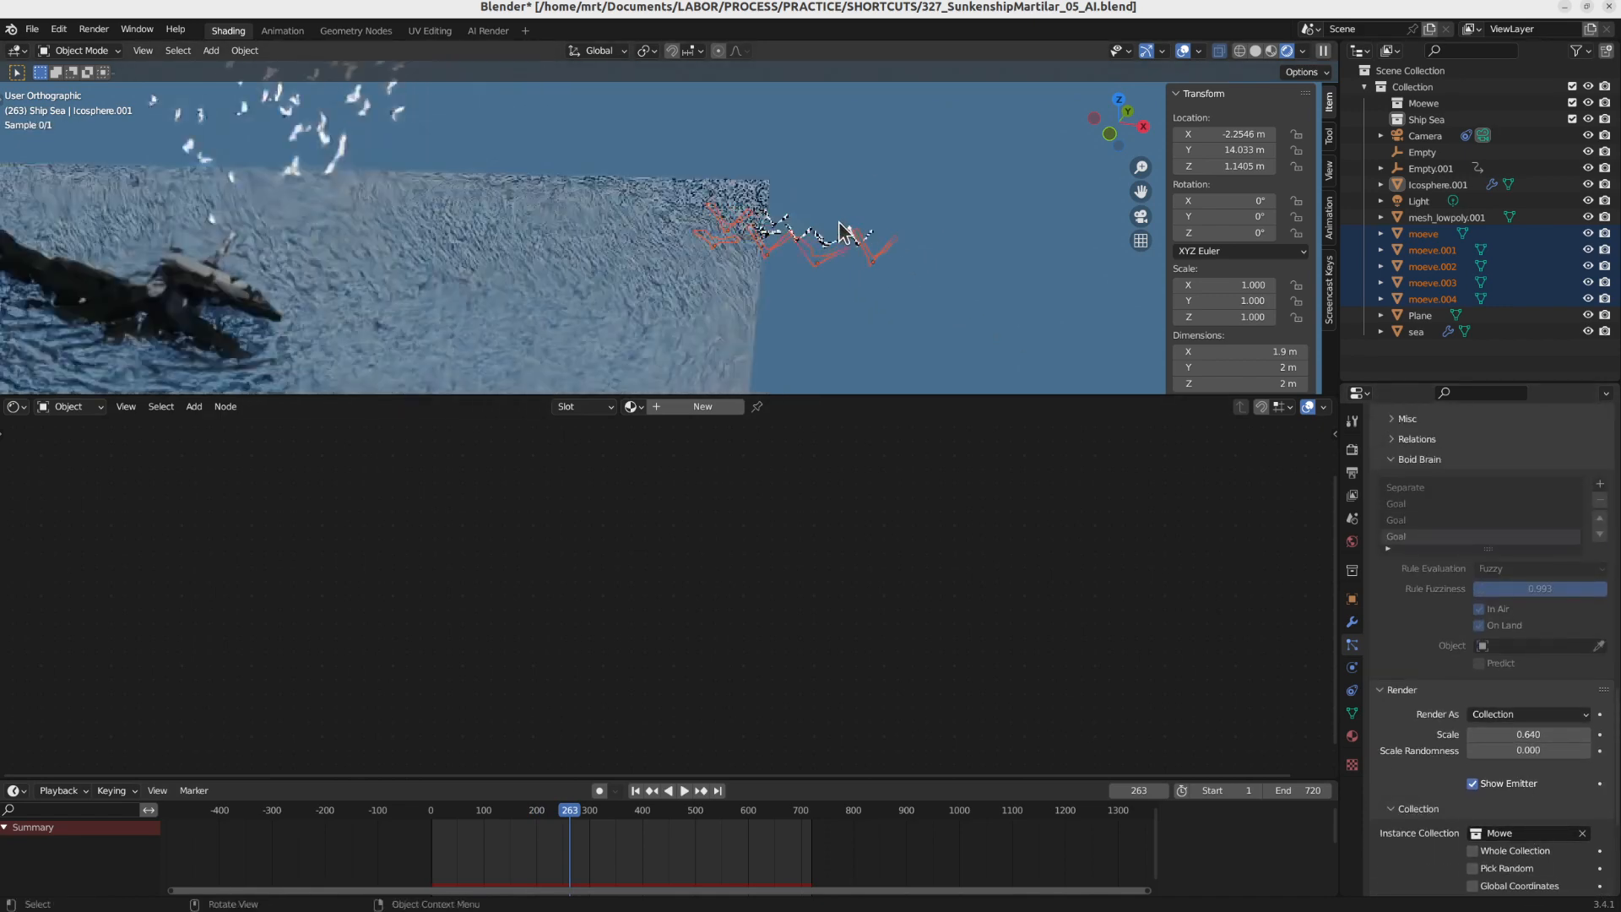
click(805, 280)
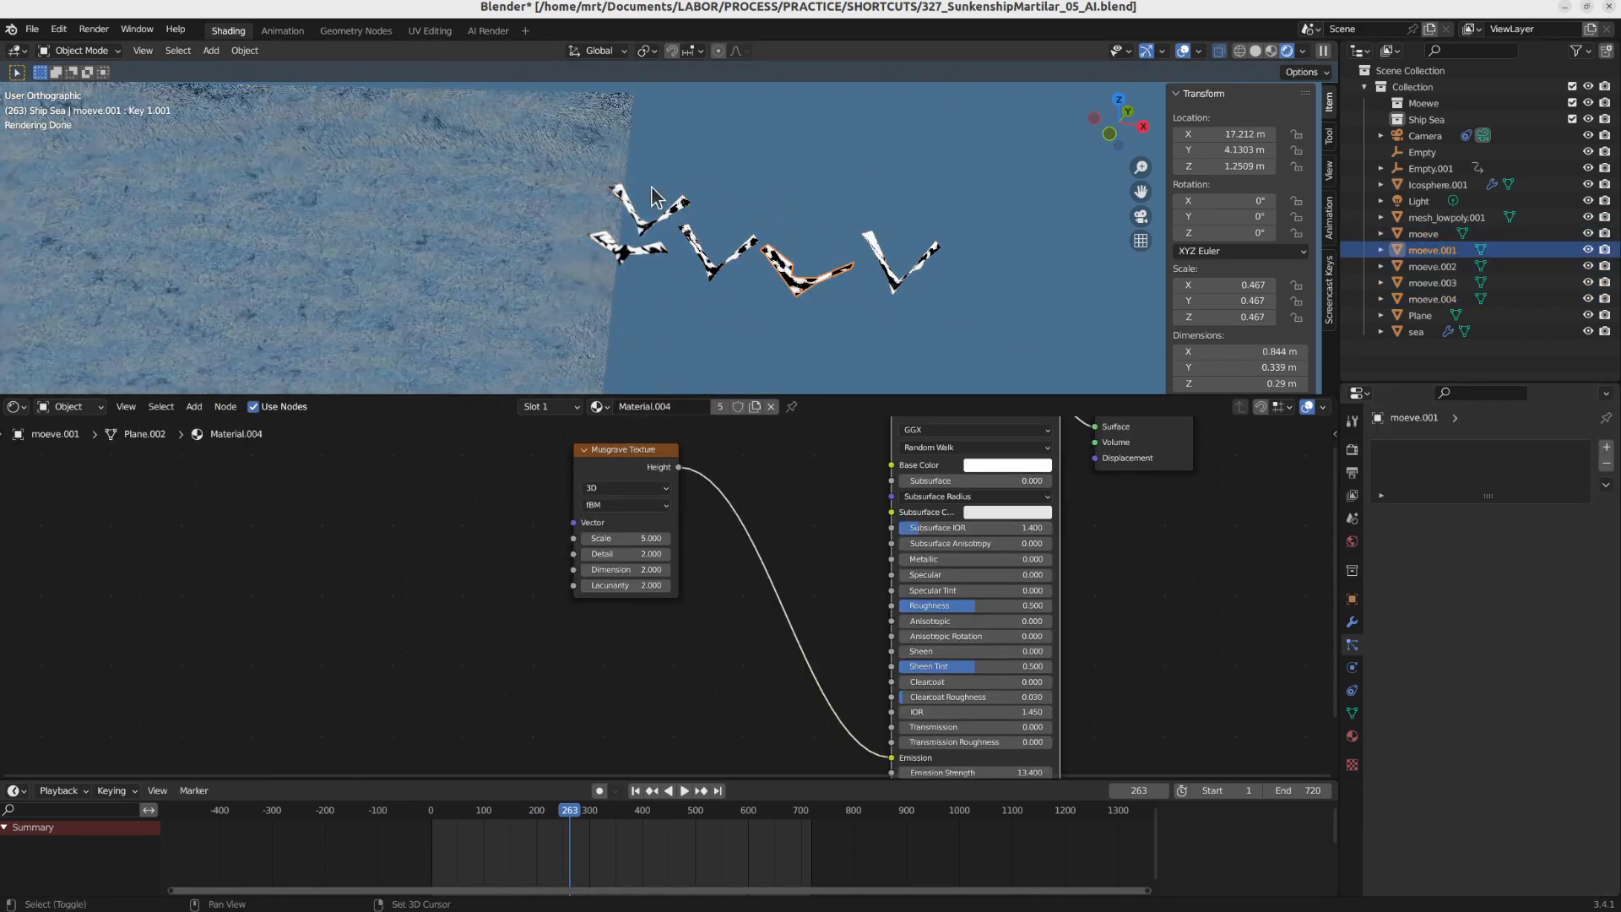
shift+drag(651, 188, 1010, 326)
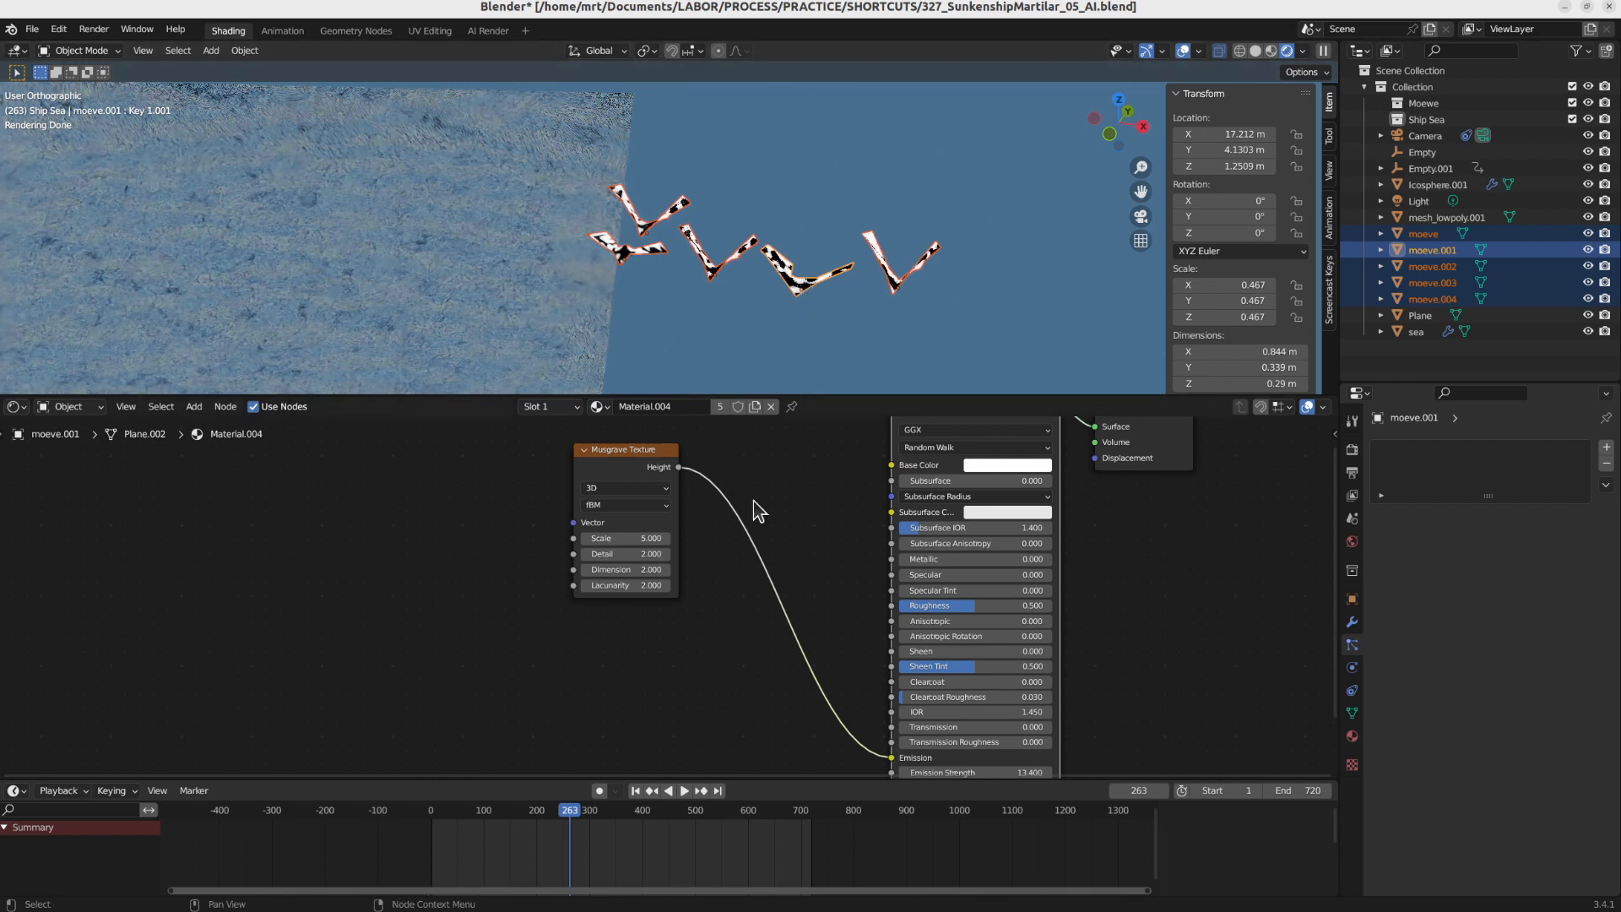
Disconnect the Musgrave Texture from the Principled BSDF's Emission in Material.004 and lower Emission Strength to 0
middle_drag(803, 514, 768, 517)
middle_drag(881, 633, 833, 523)
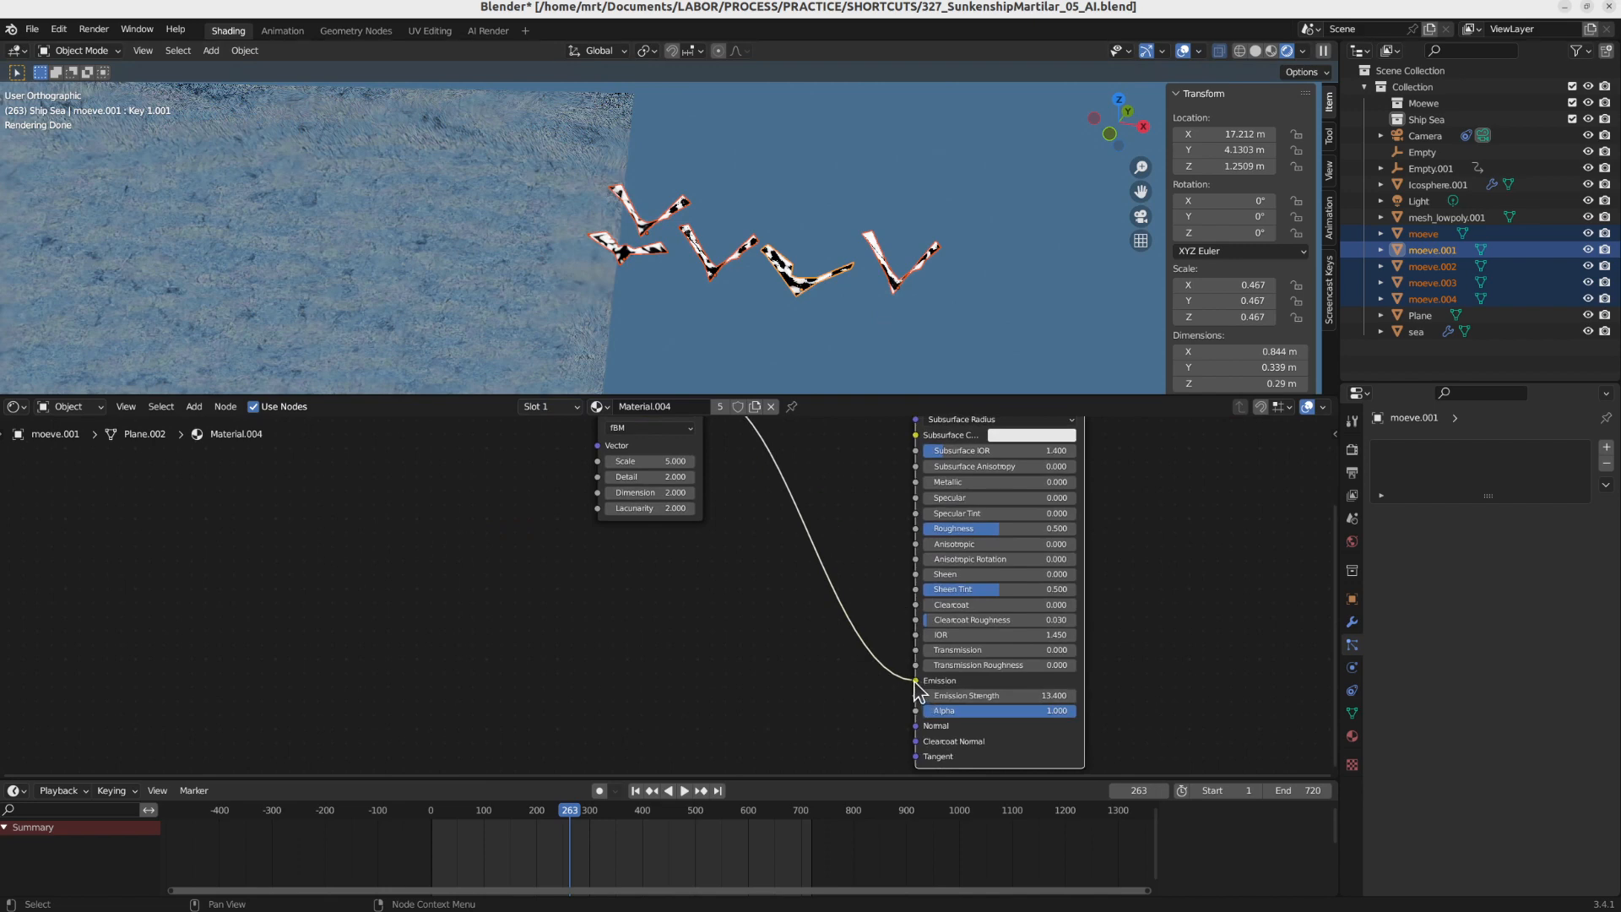
drag(915, 683, 881, 697)
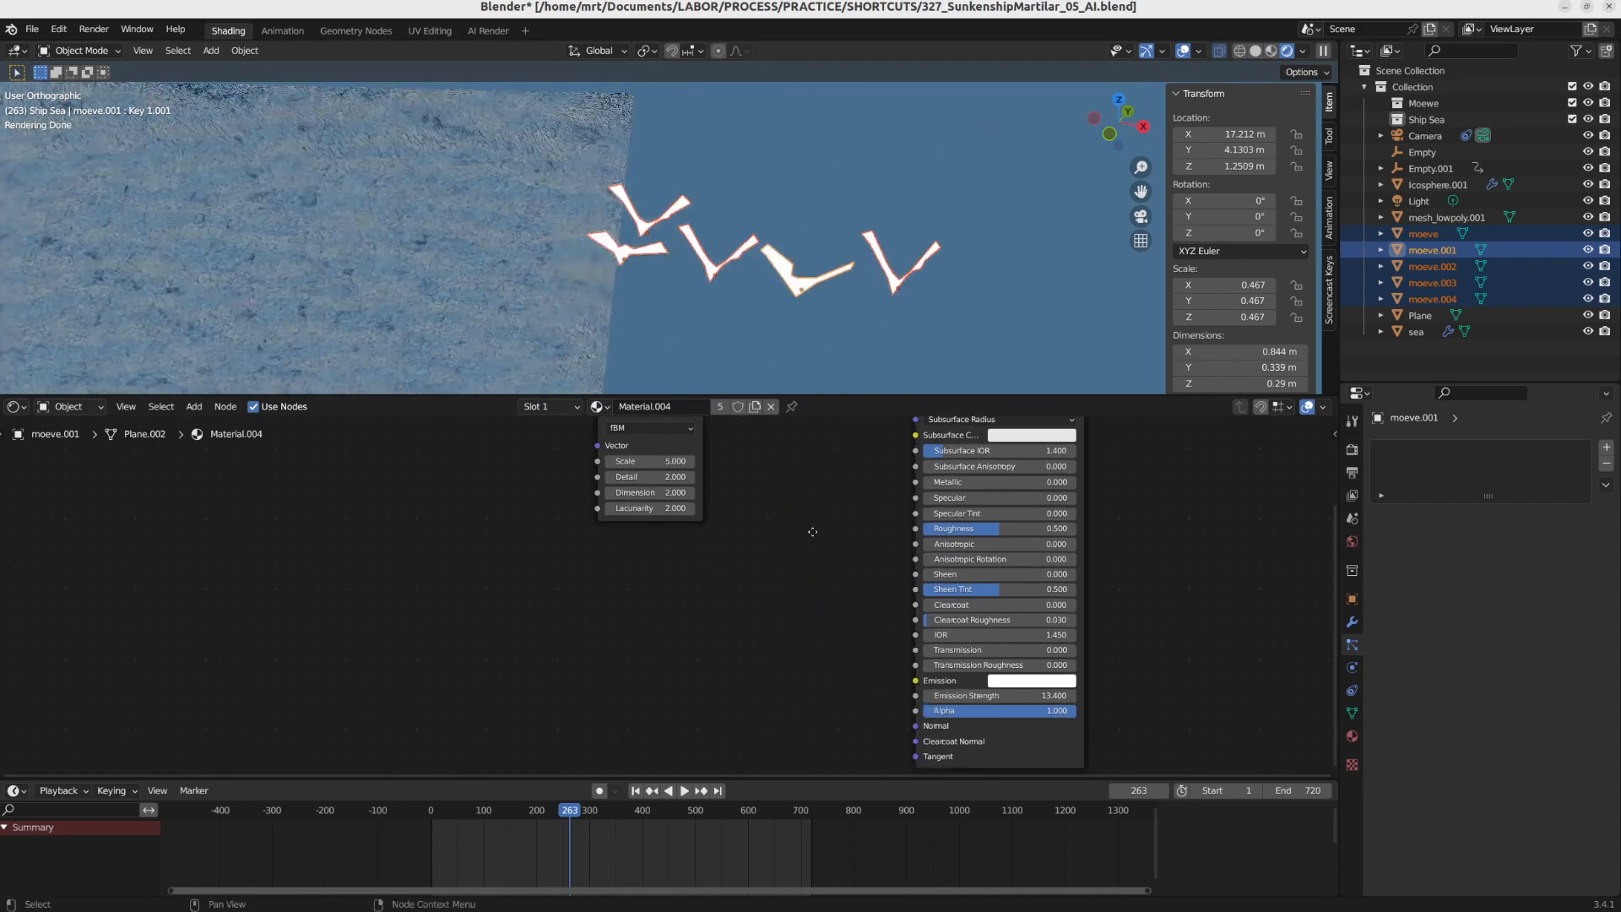
middle_drag(812, 532, 712, 536)
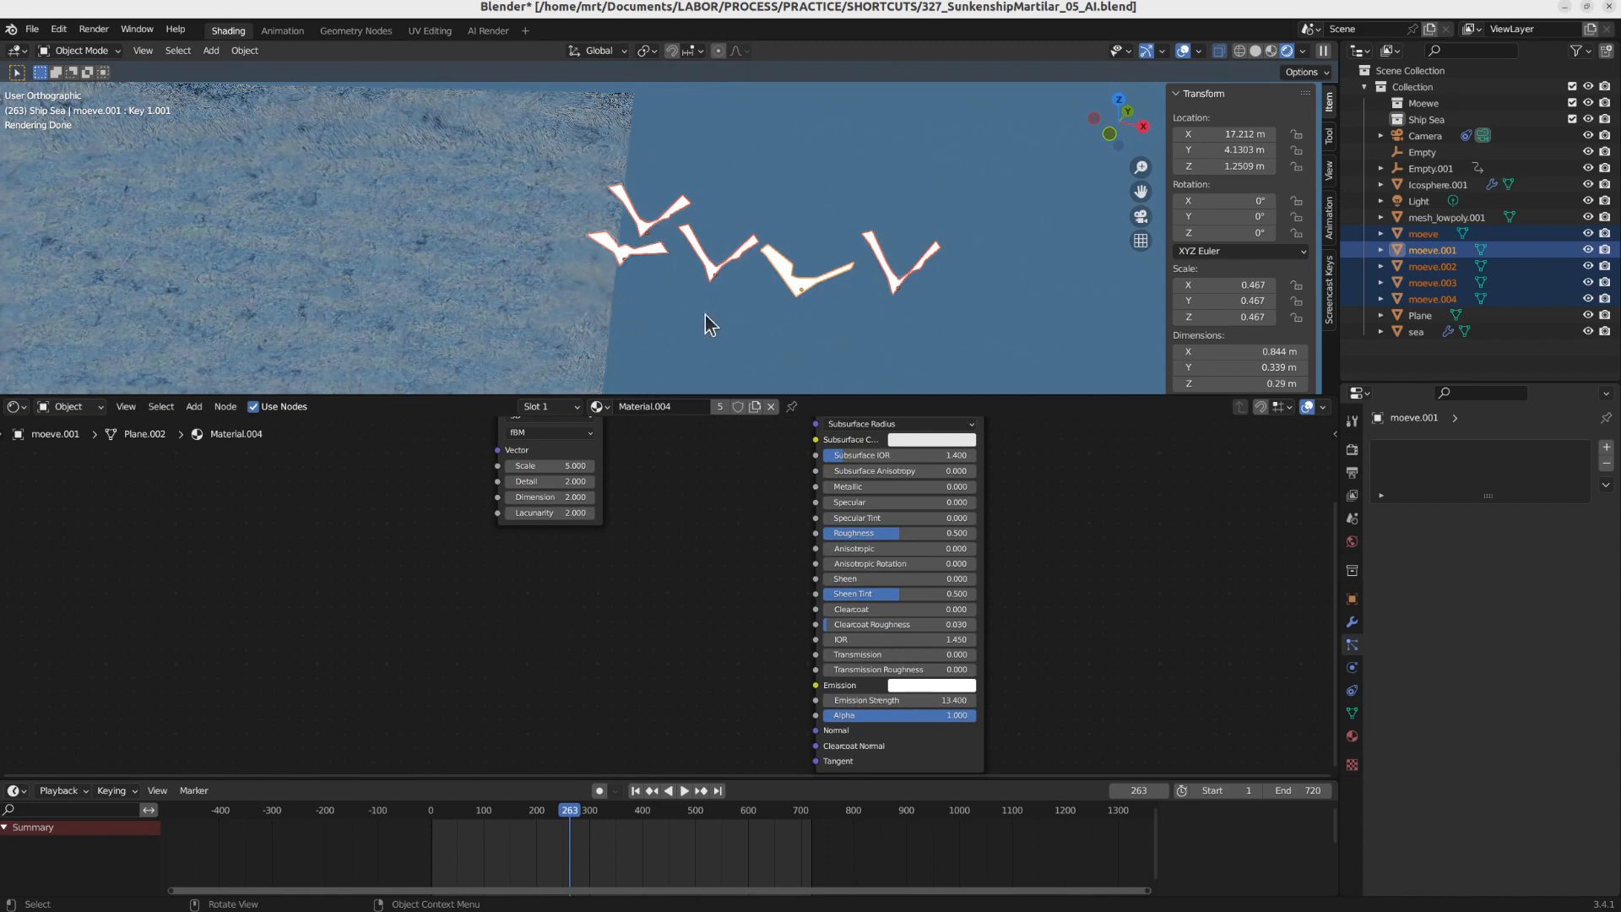
click(921, 685)
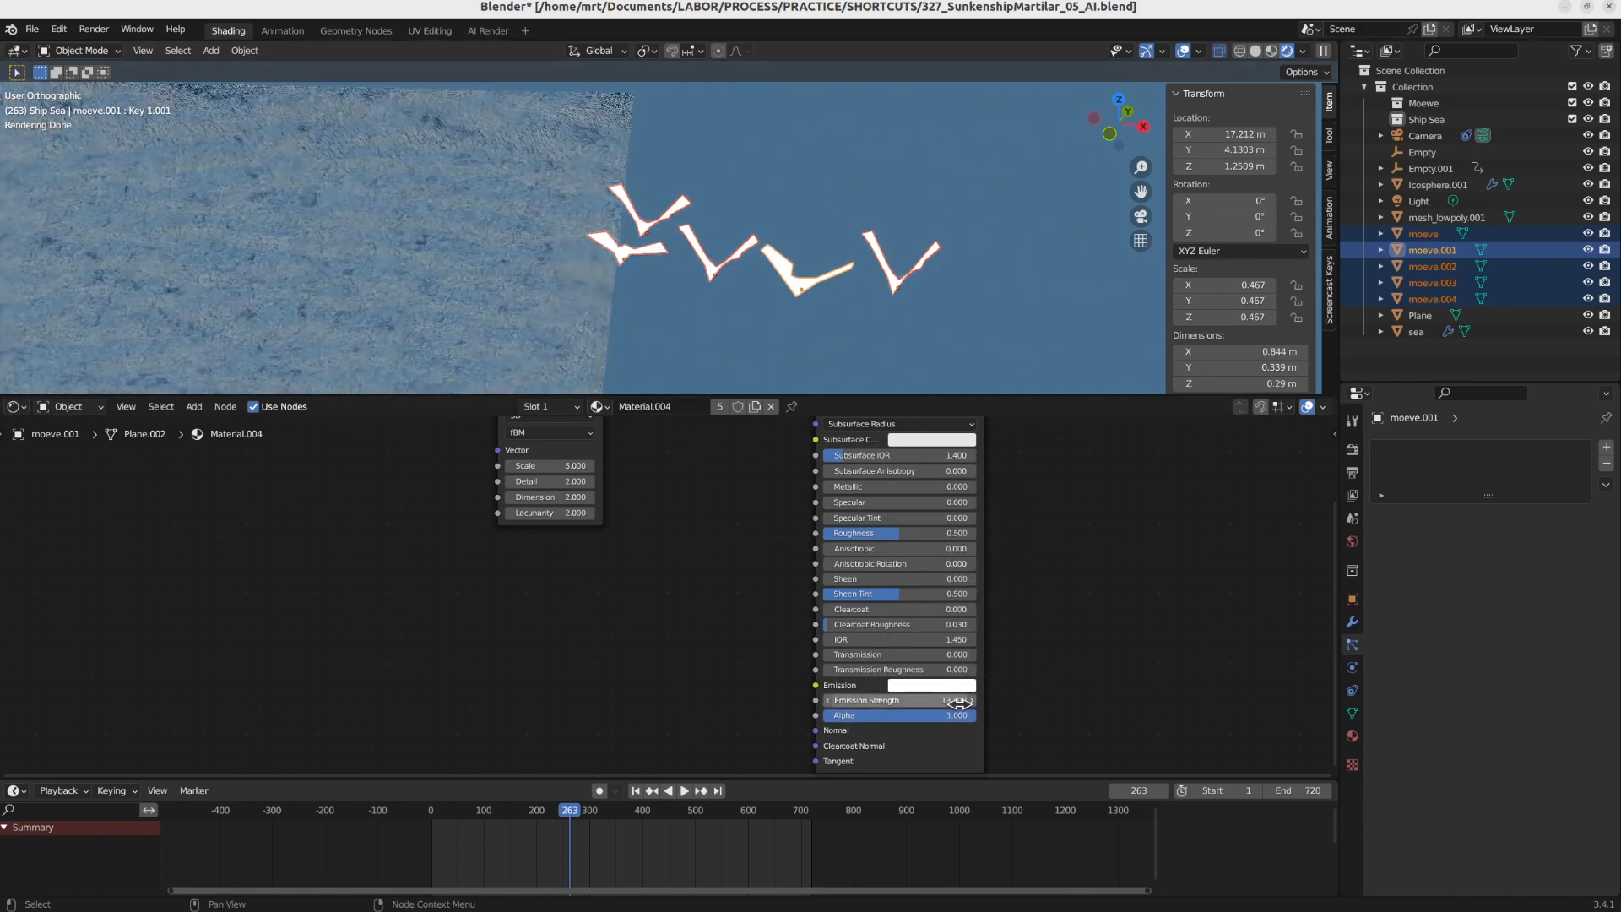
drag(958, 702, 836, 701)
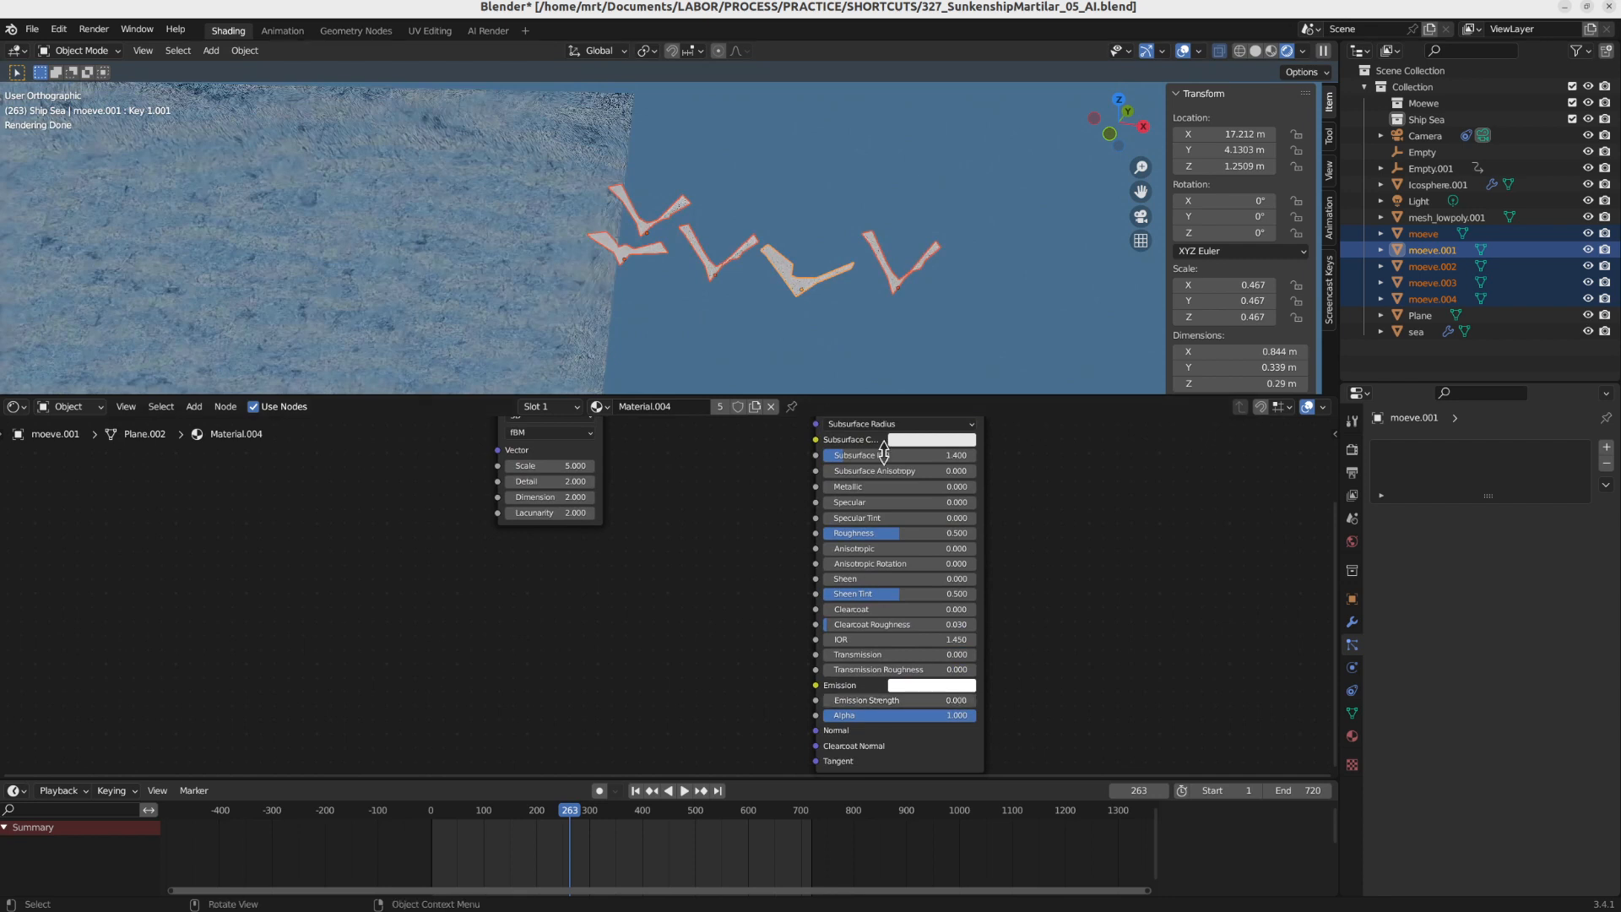
middle_drag(942, 452, 961, 596)
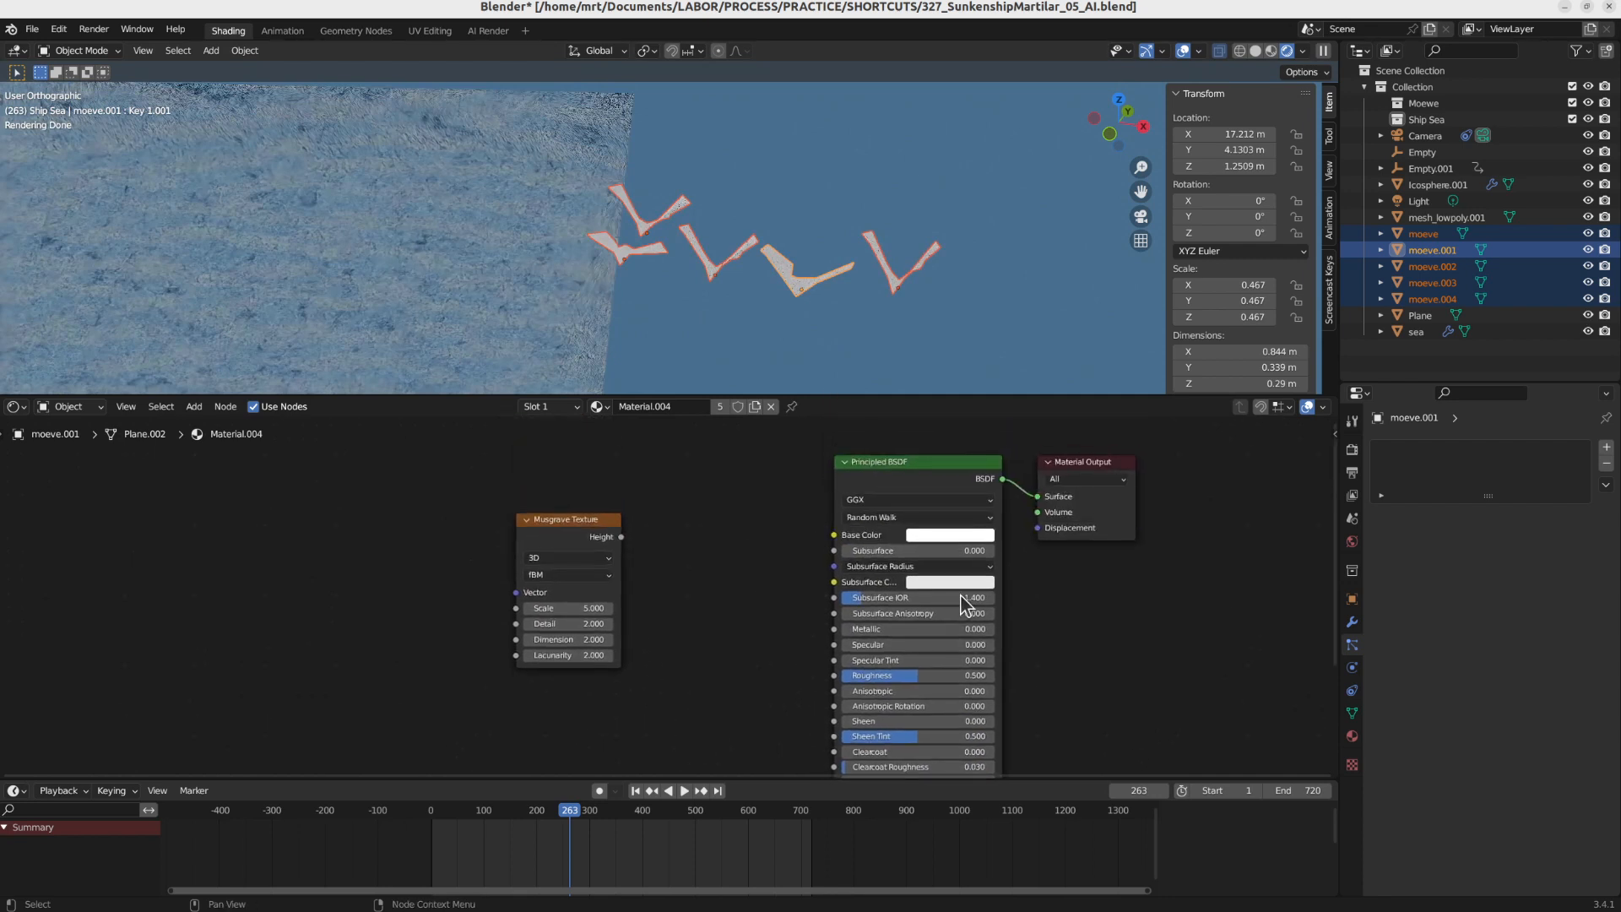
Check Material.004's Base Color and inspect the five source gulls up close from different angles
click(949, 535)
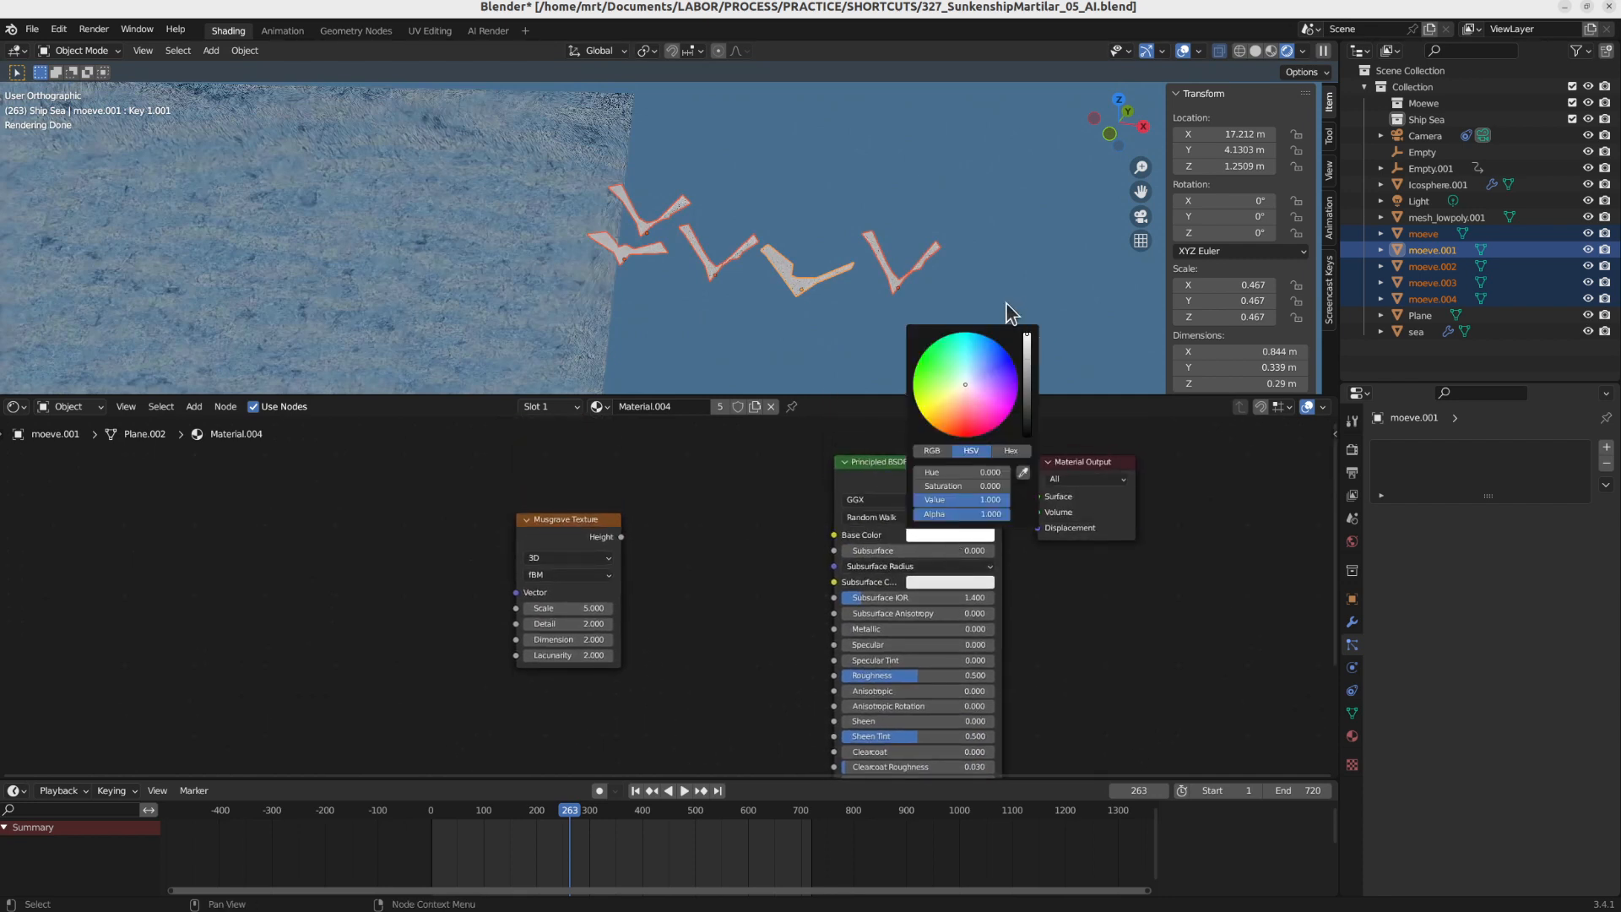
middle_drag(777, 254, 662, 302)
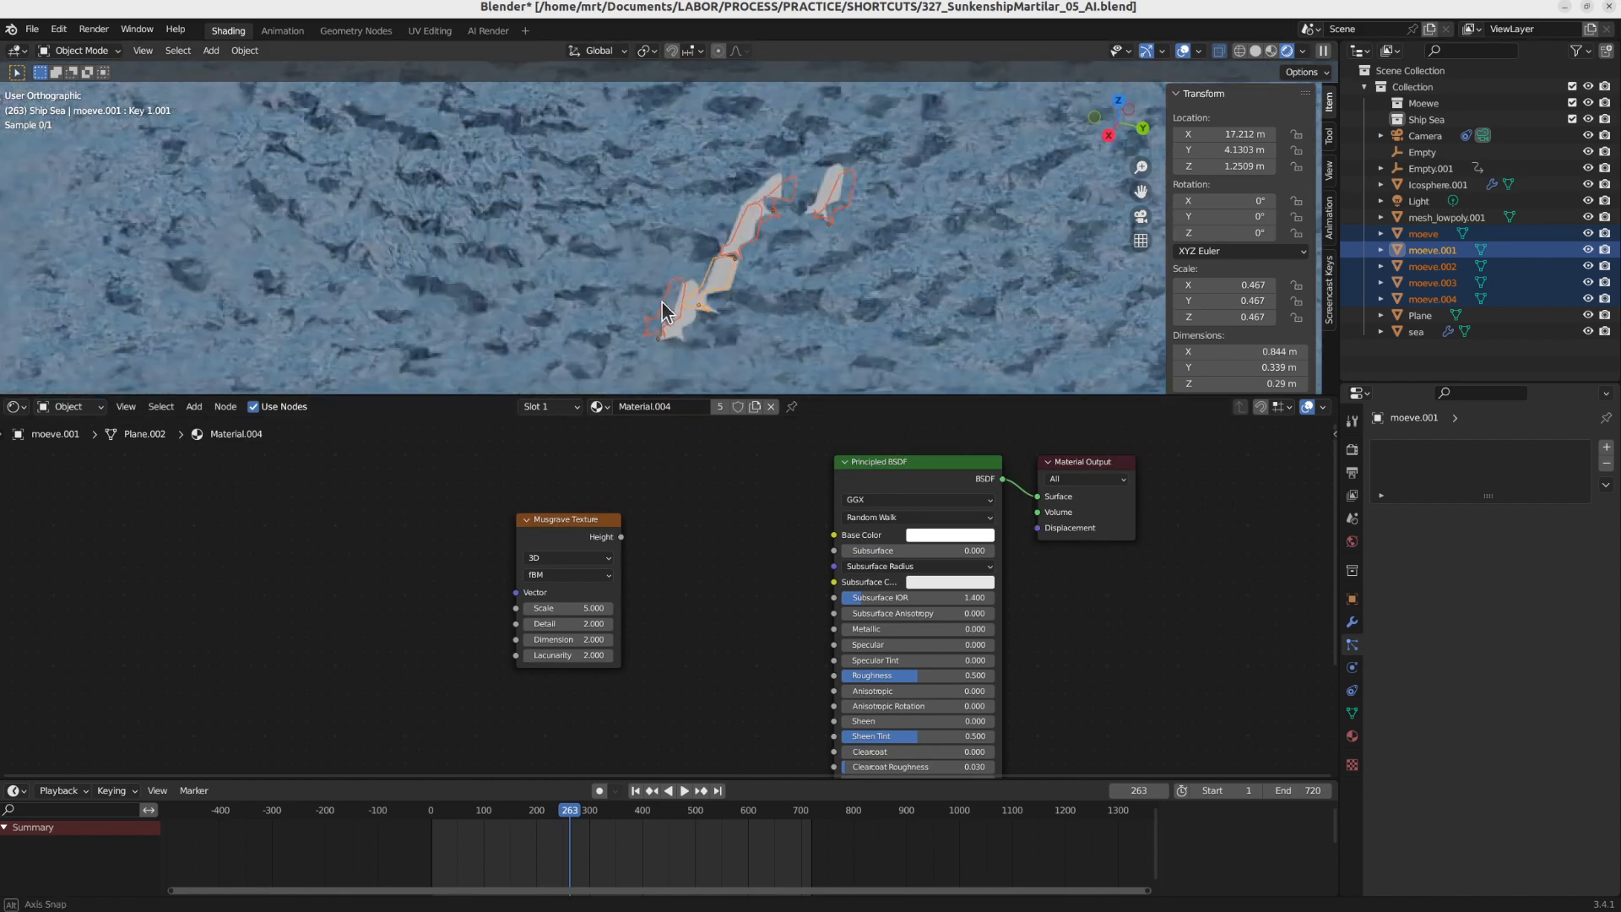
scroll(724, 281, up, 8)
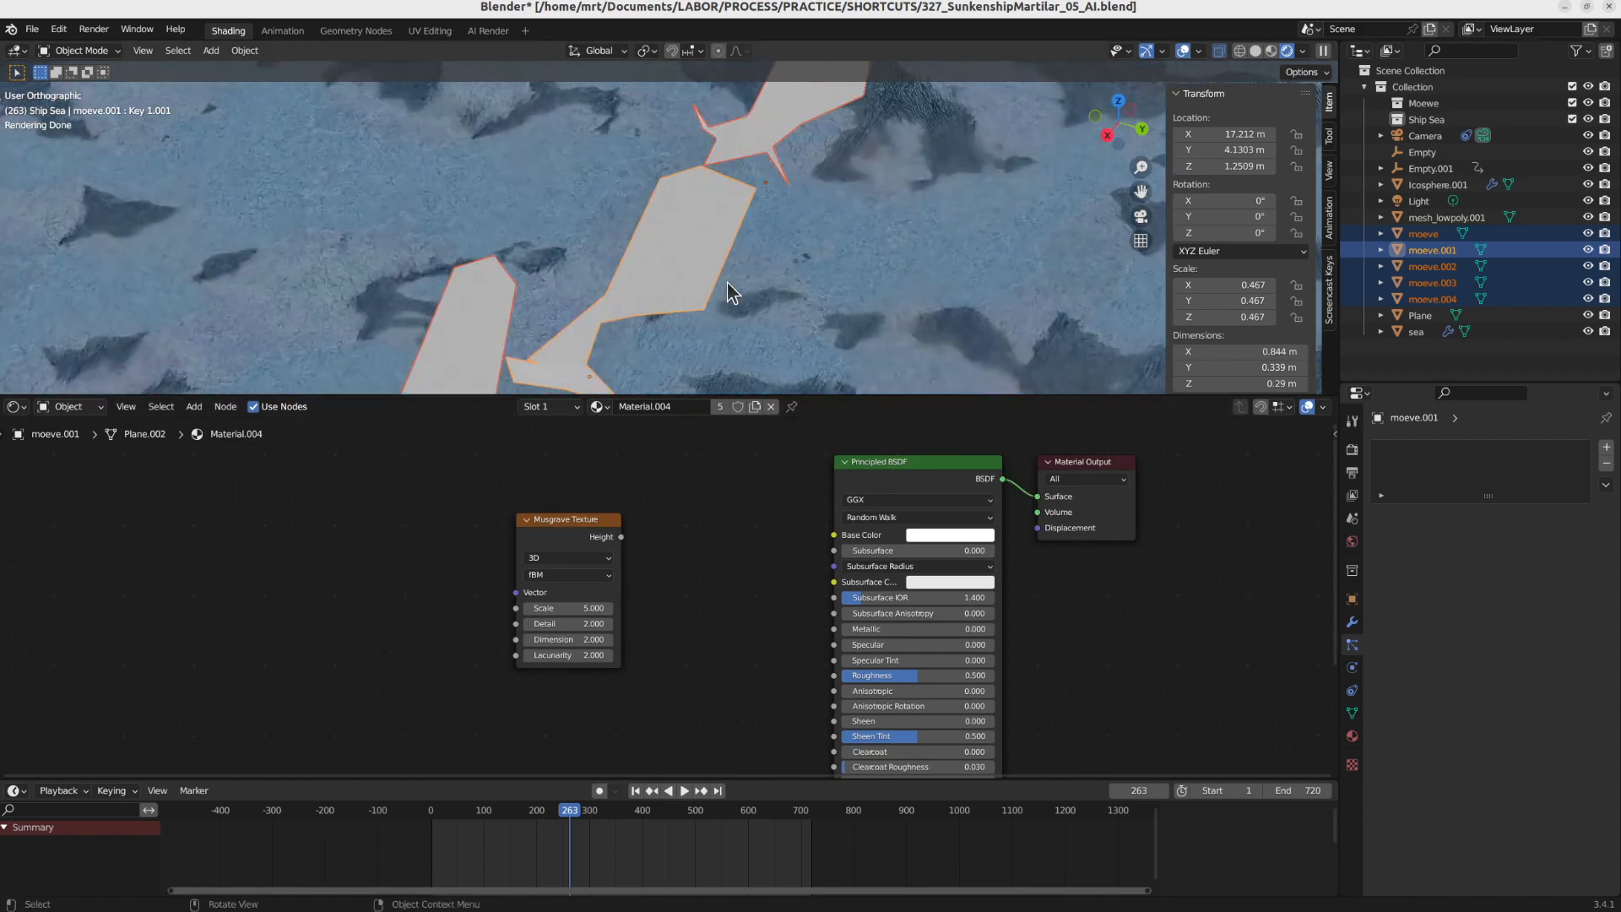
scroll(656, 249, down, 4)
middle_drag(651, 295, 597, 301)
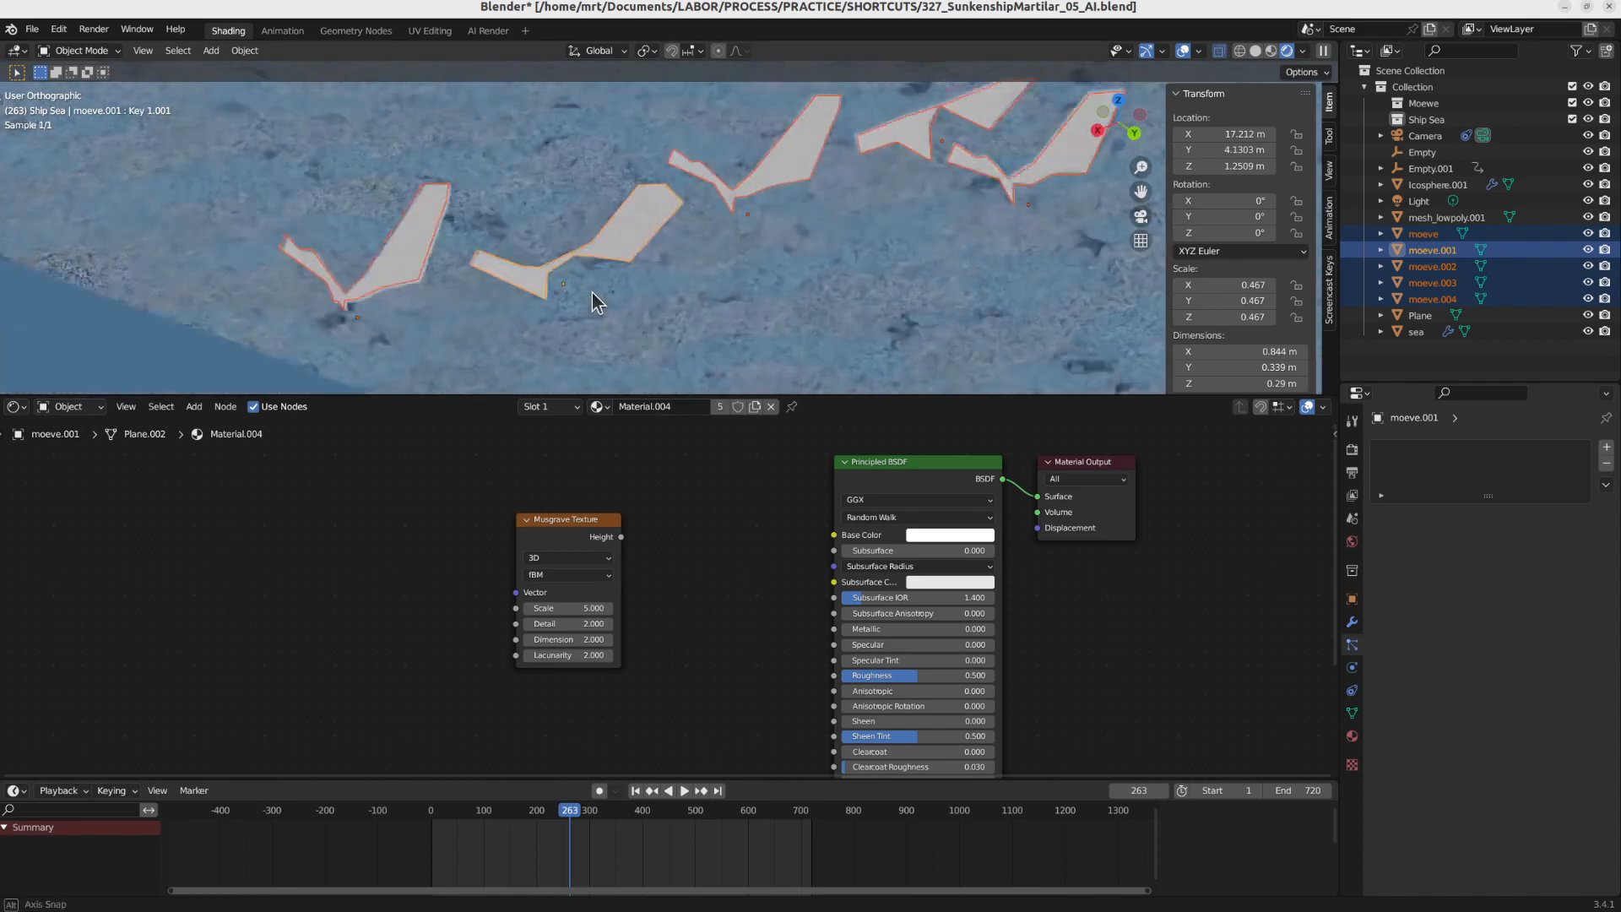
Switch to the camera view, set the timeline to frame 237, and render the frame with AI Render
key(KP_0)
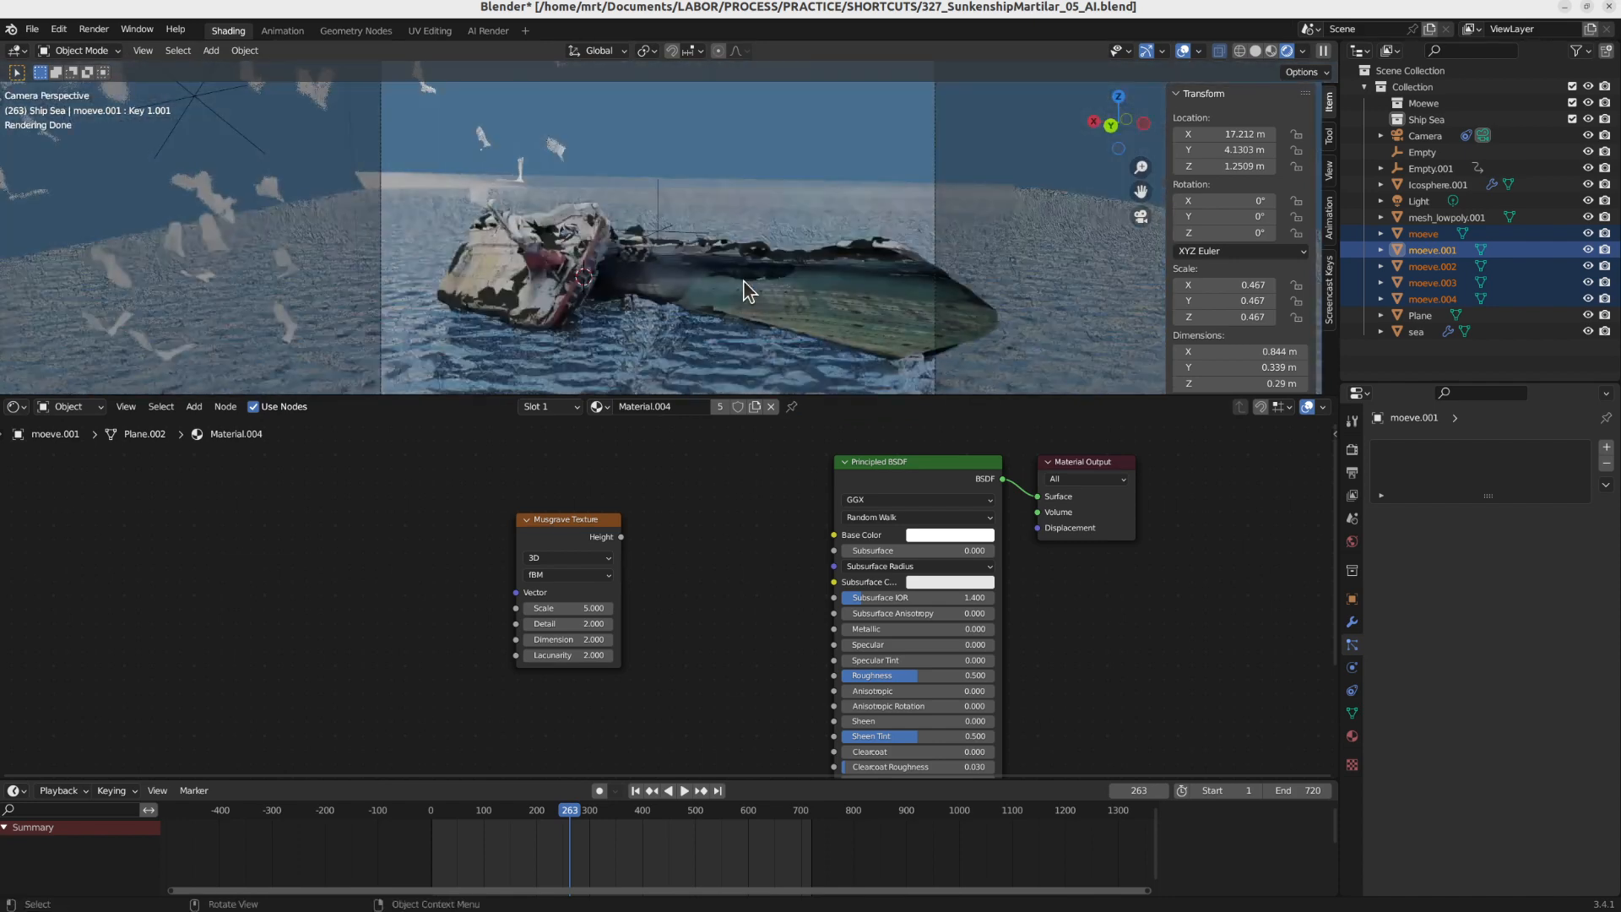
scroll(733, 278, down, 3)
drag(522, 806, 555, 812)
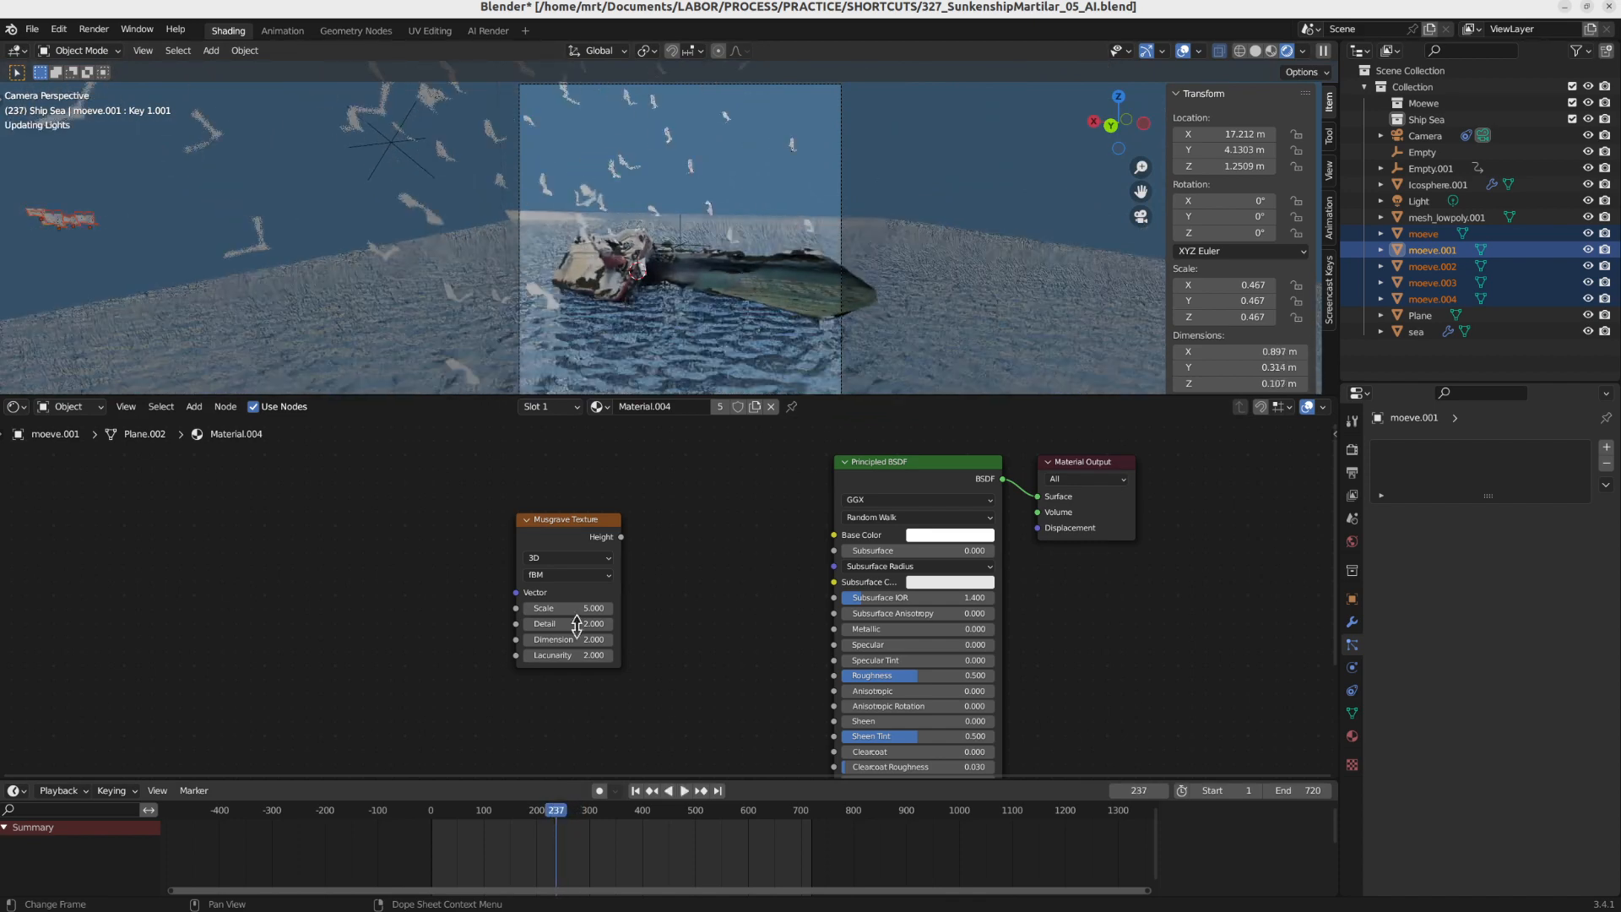
key(F12)
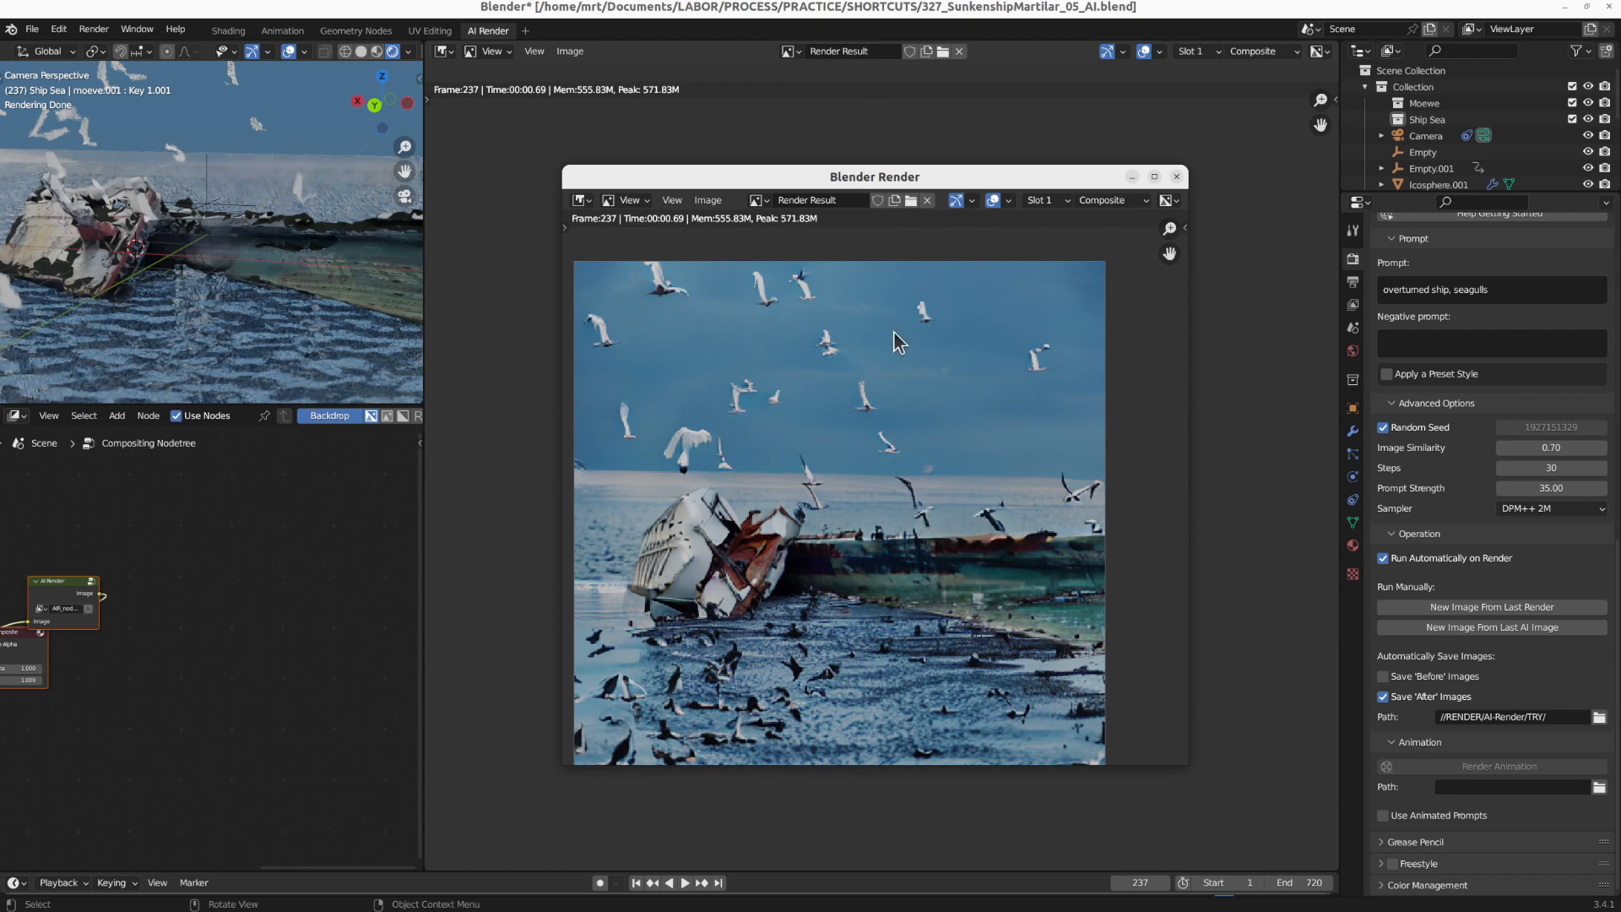
Examine the AI-rendered gulls in the sky, the ship, and the water in the foreground
scroll(779, 295, up, 1)
scroll(774, 294, up, 6)
scroll(773, 294, down, 5)
middle_drag(774, 294, 920, 322)
scroll(751, 322, up, 4)
scroll(752, 323, down, 4)
middle_drag(868, 594, 731, 437)
middle_drag(971, 554, 762, 478)
middle_drag(979, 440, 1051, 393)
scroll(1050, 393, down, 1)
middle_drag(779, 568, 846, 487)
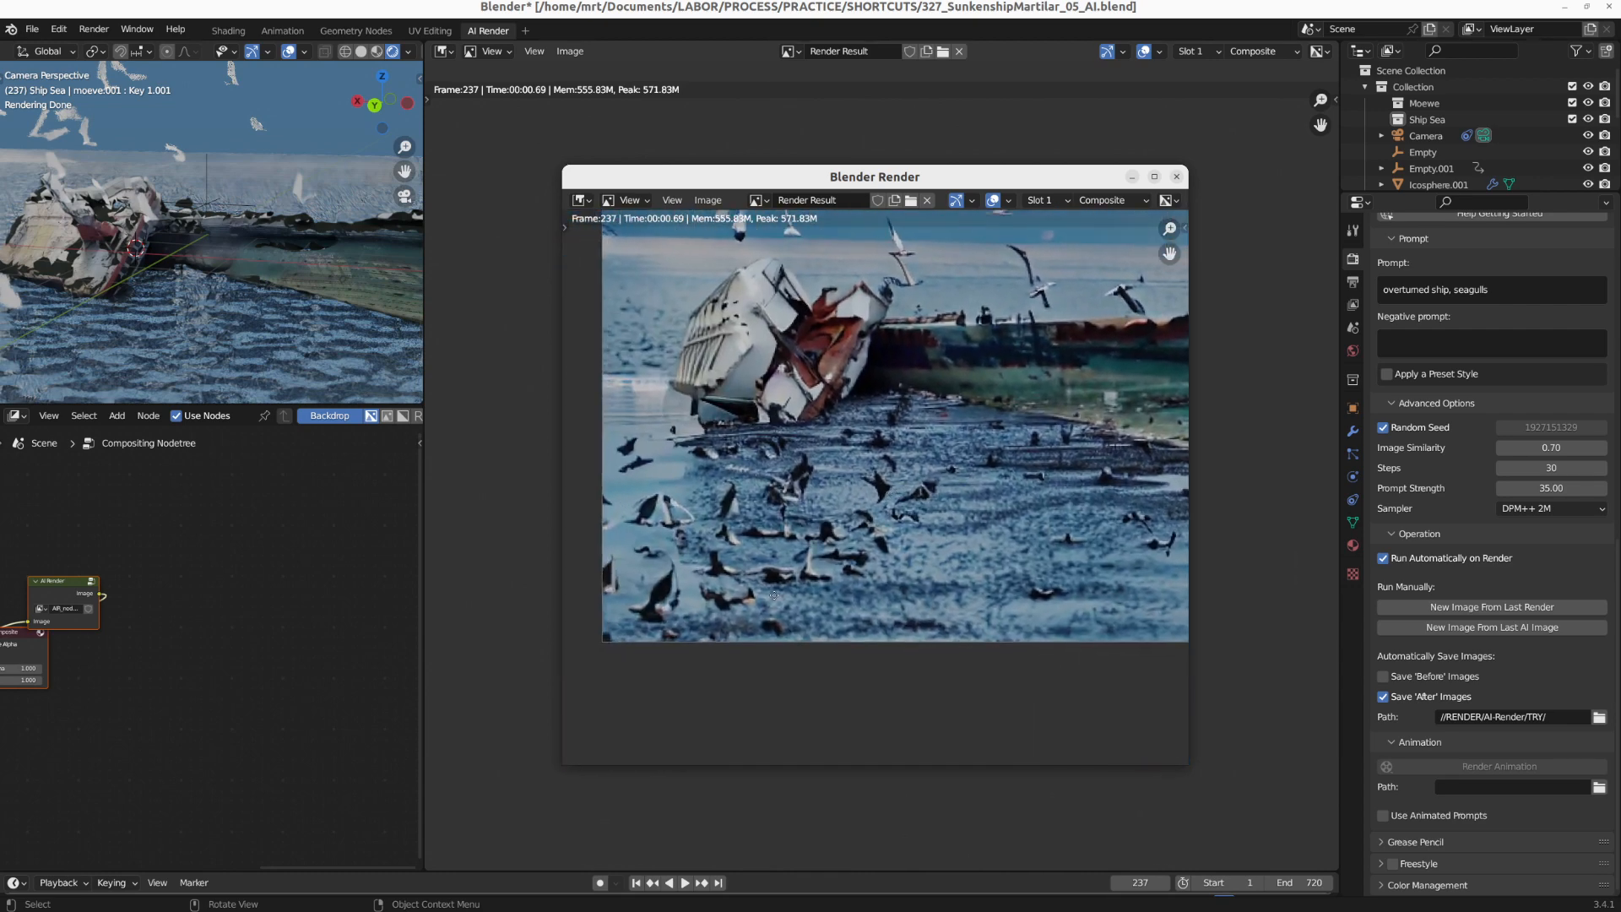
Move the render window aside and compare the AI-rendered gulls with the gull particles in the camera viewport
drag(790, 175, 961, 100)
scroll(253, 219, down, 3)
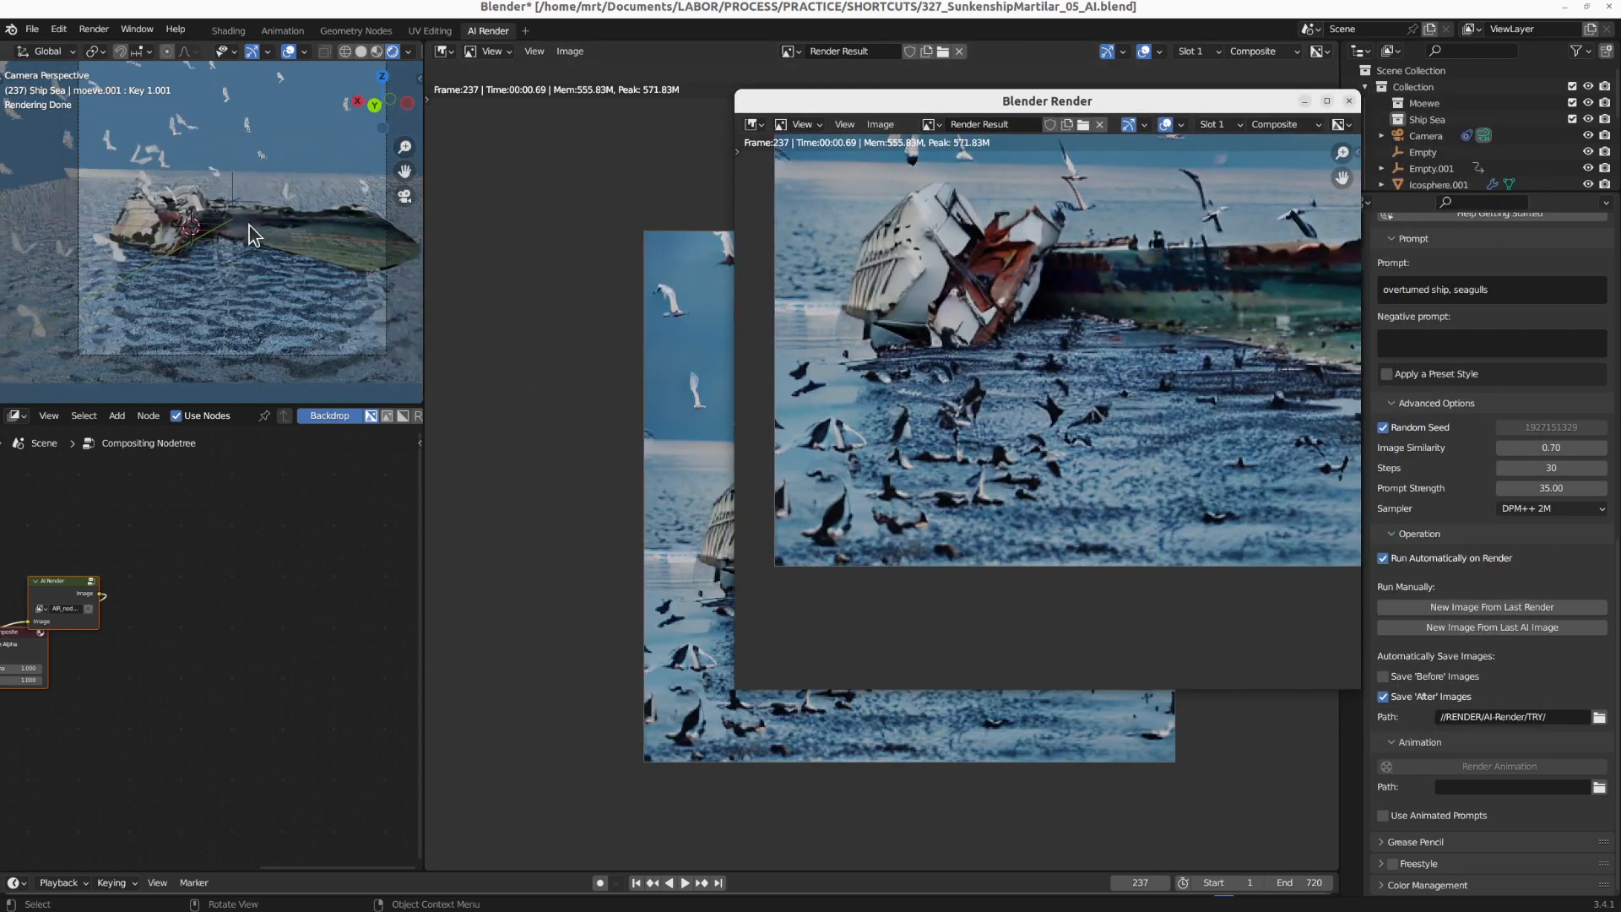
shift+middle_drag(250, 225, 289, 264)
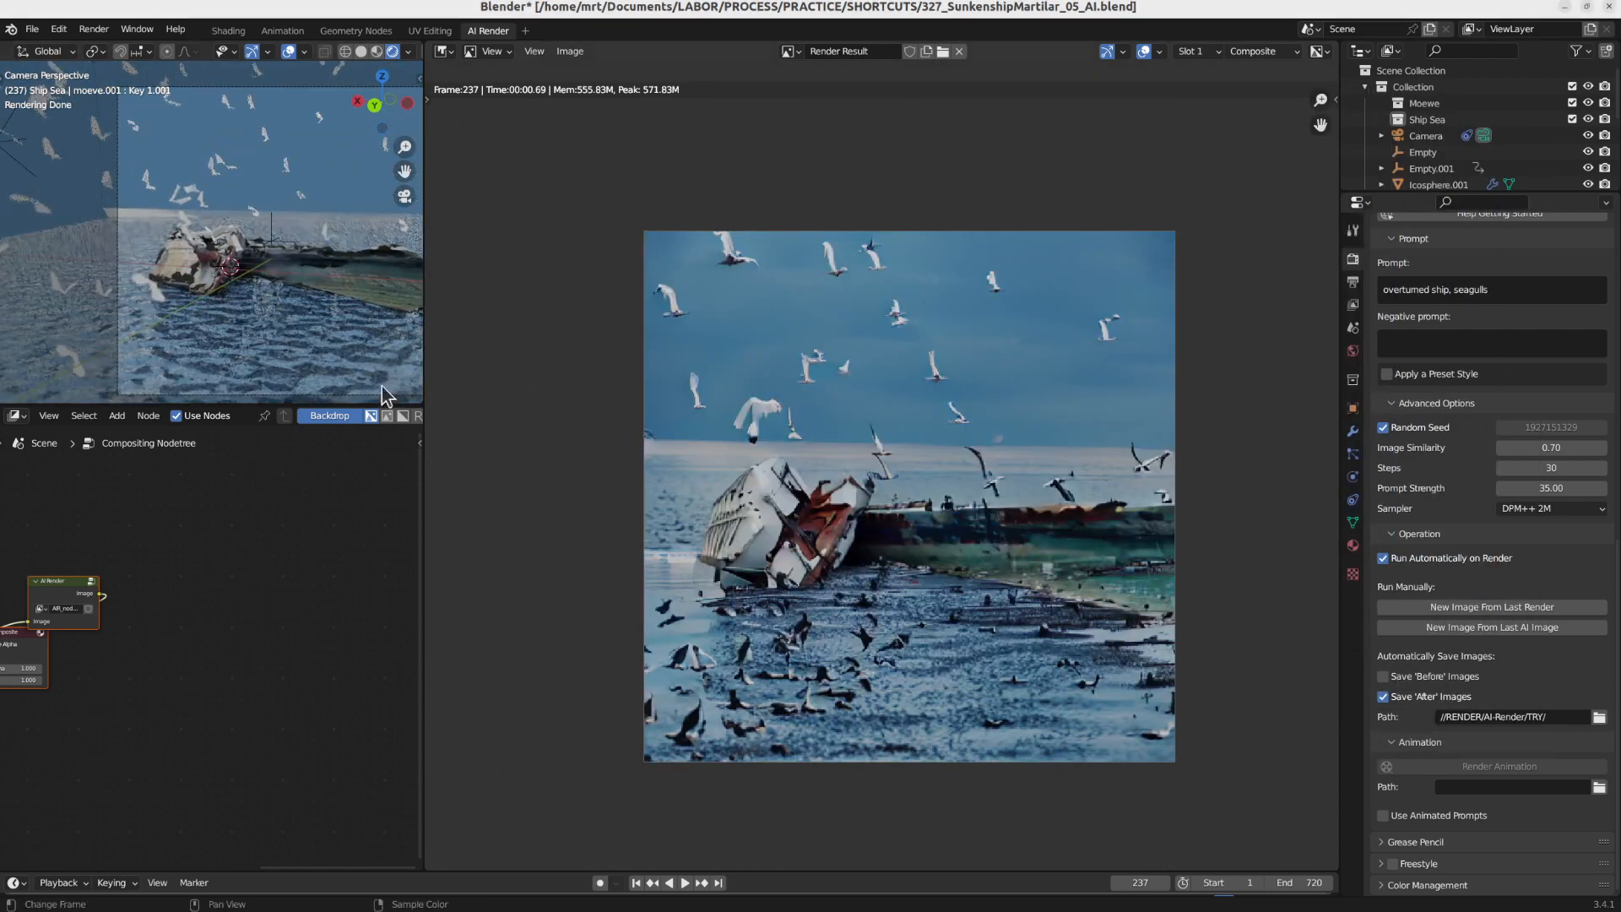
key(F11)
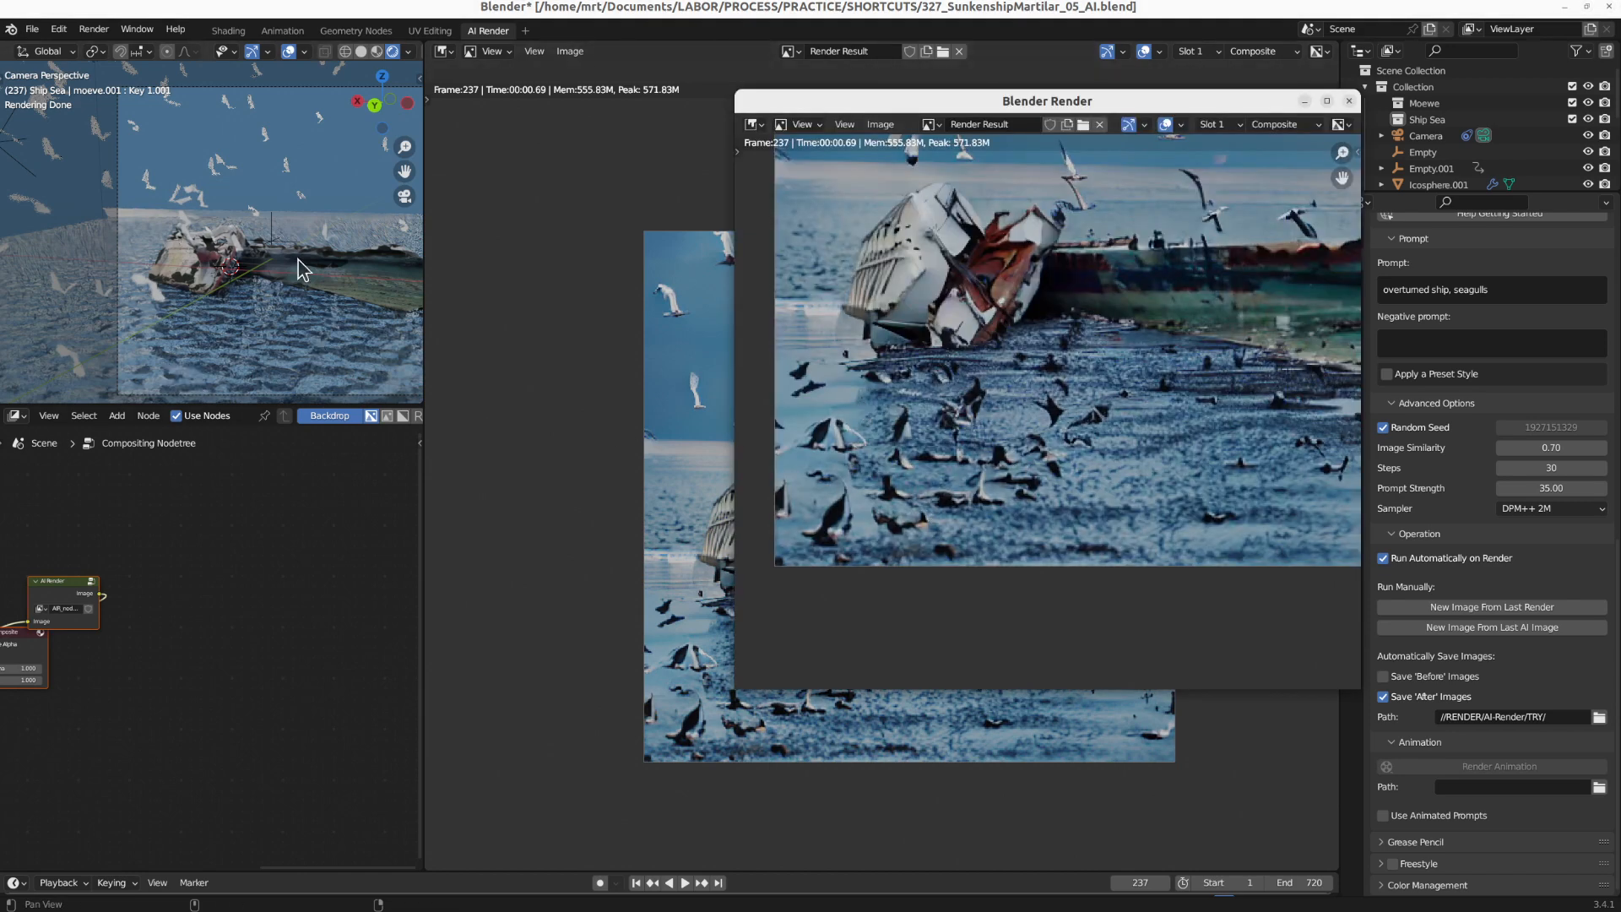
scroll(1182, 304, down, 3)
middle_drag(1179, 294, 1146, 347)
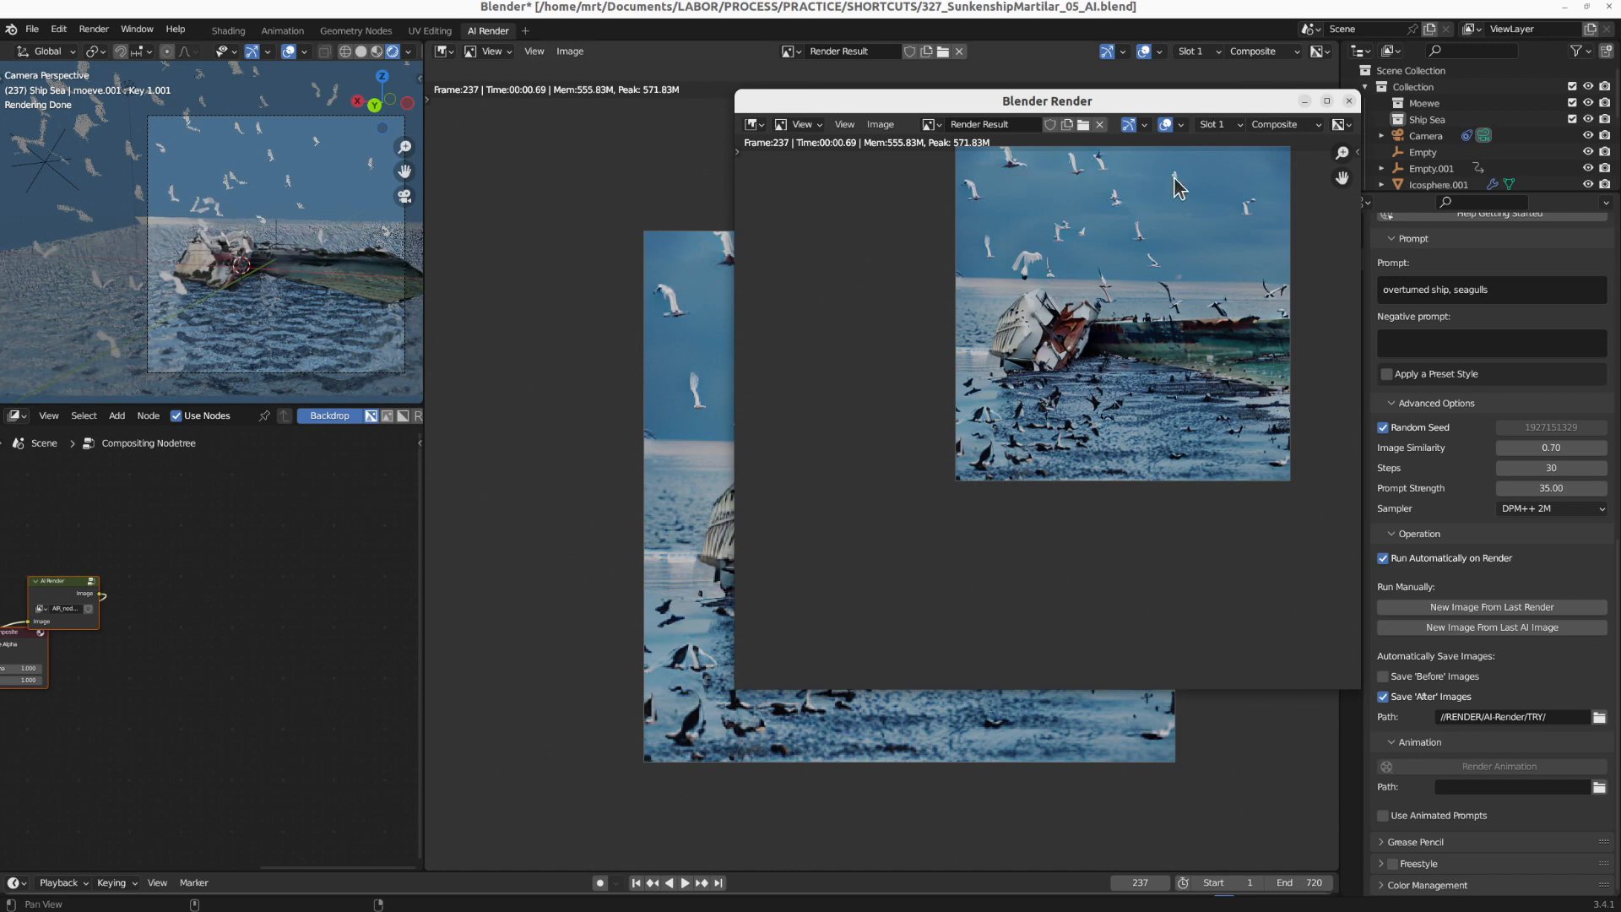
scroll(1173, 176, up, 5)
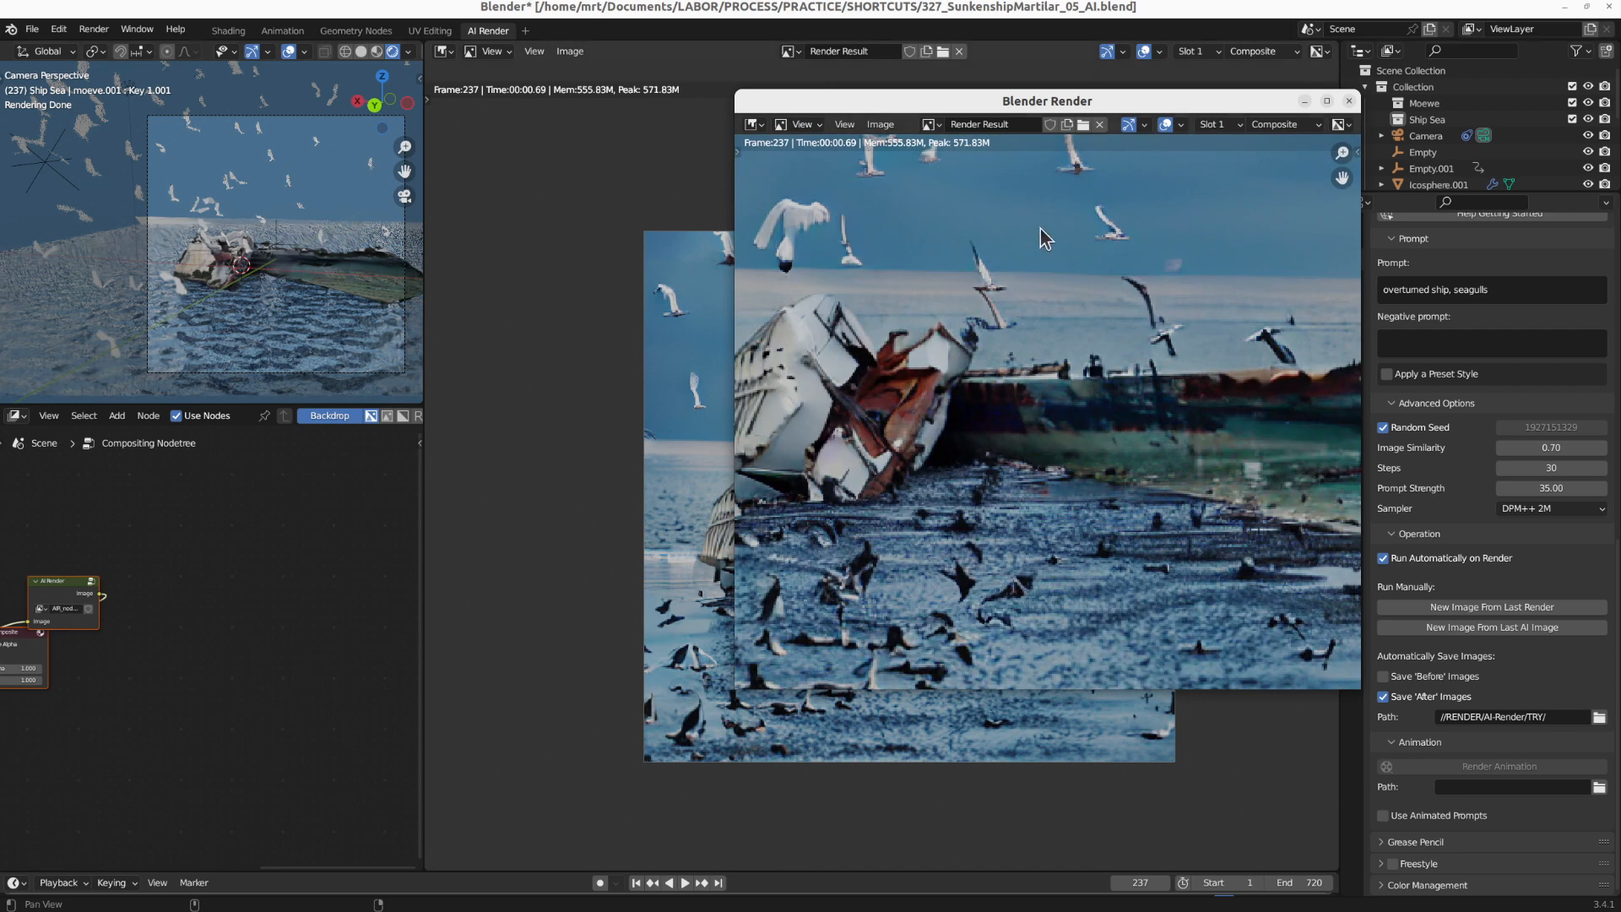
scroll(264, 134, up, 8)
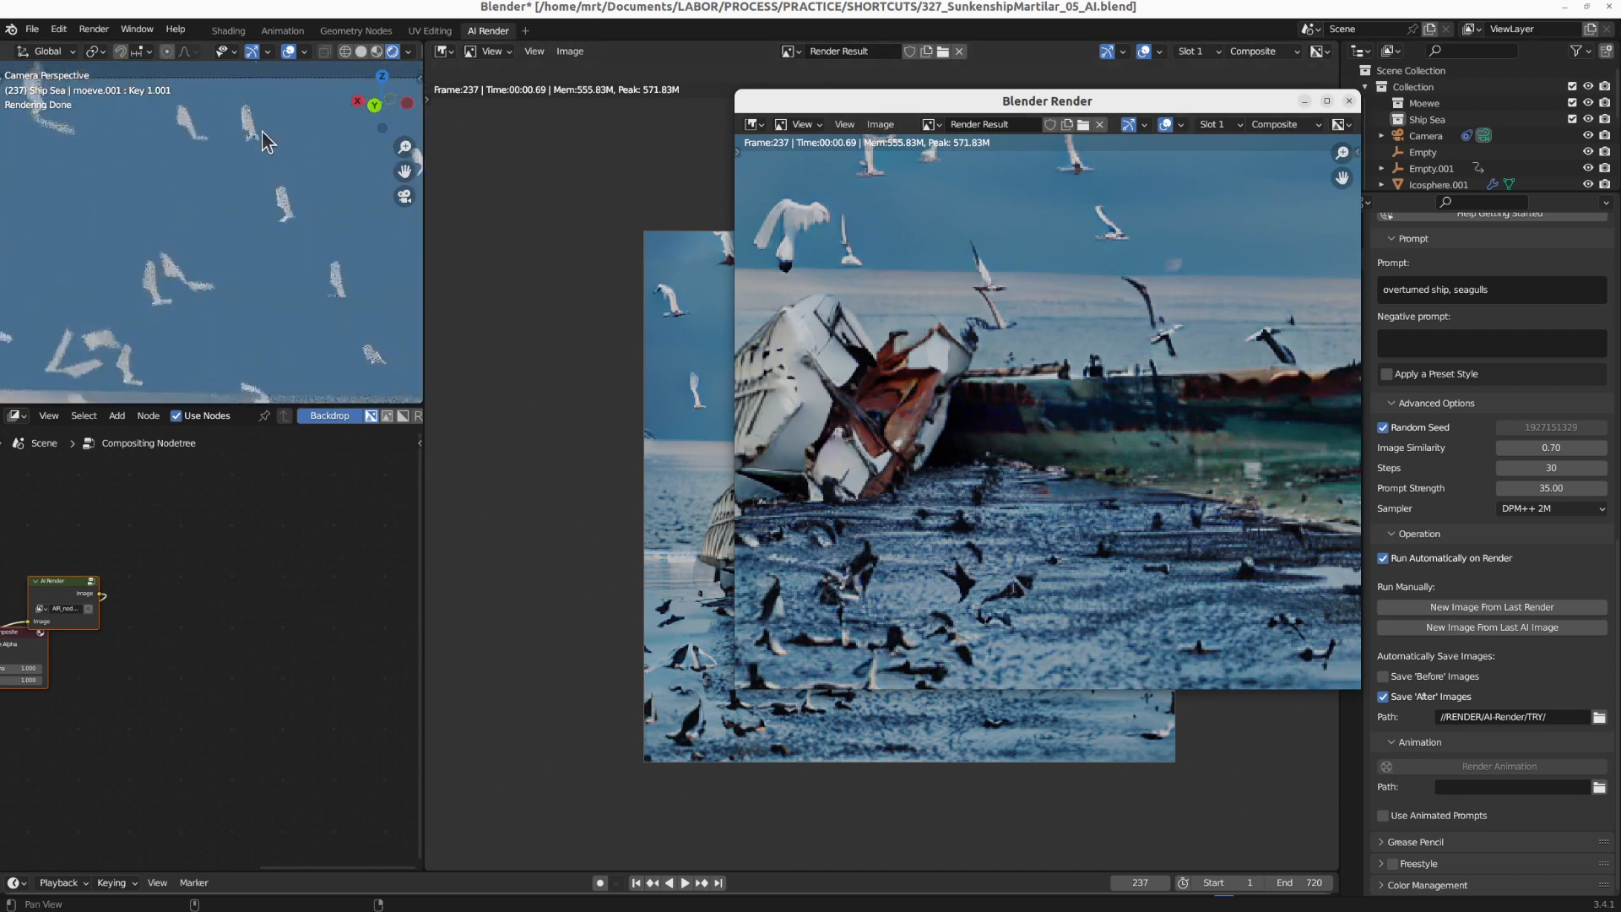
middle_drag(1093, 228, 1115, 453)
scroll(1116, 428, down, 6)
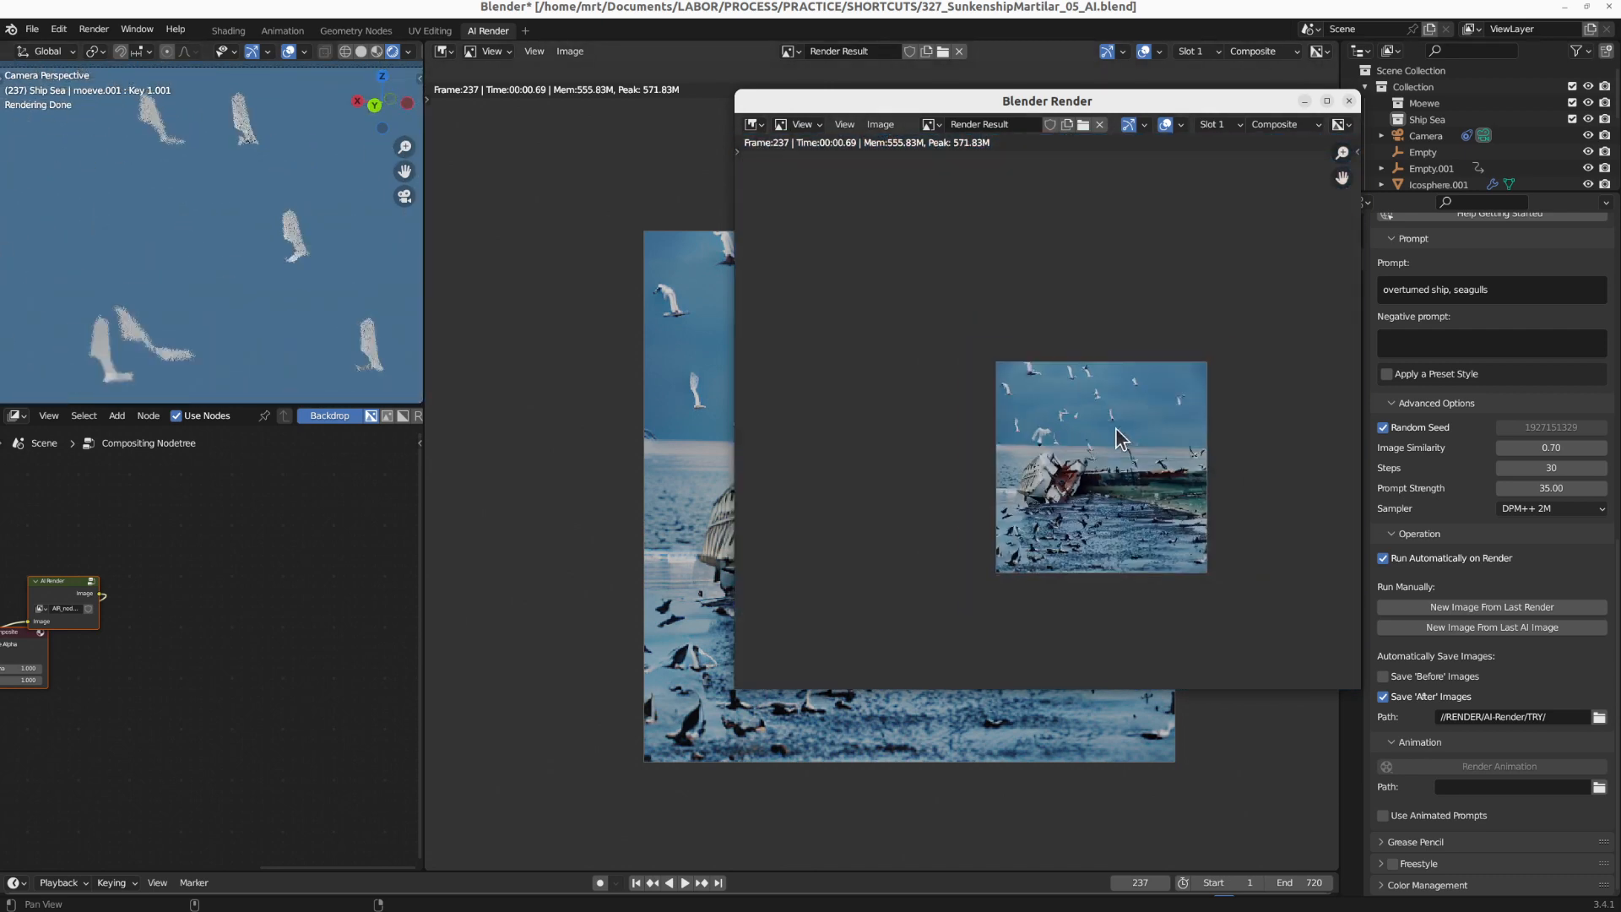
scroll(1117, 425, up, 4)
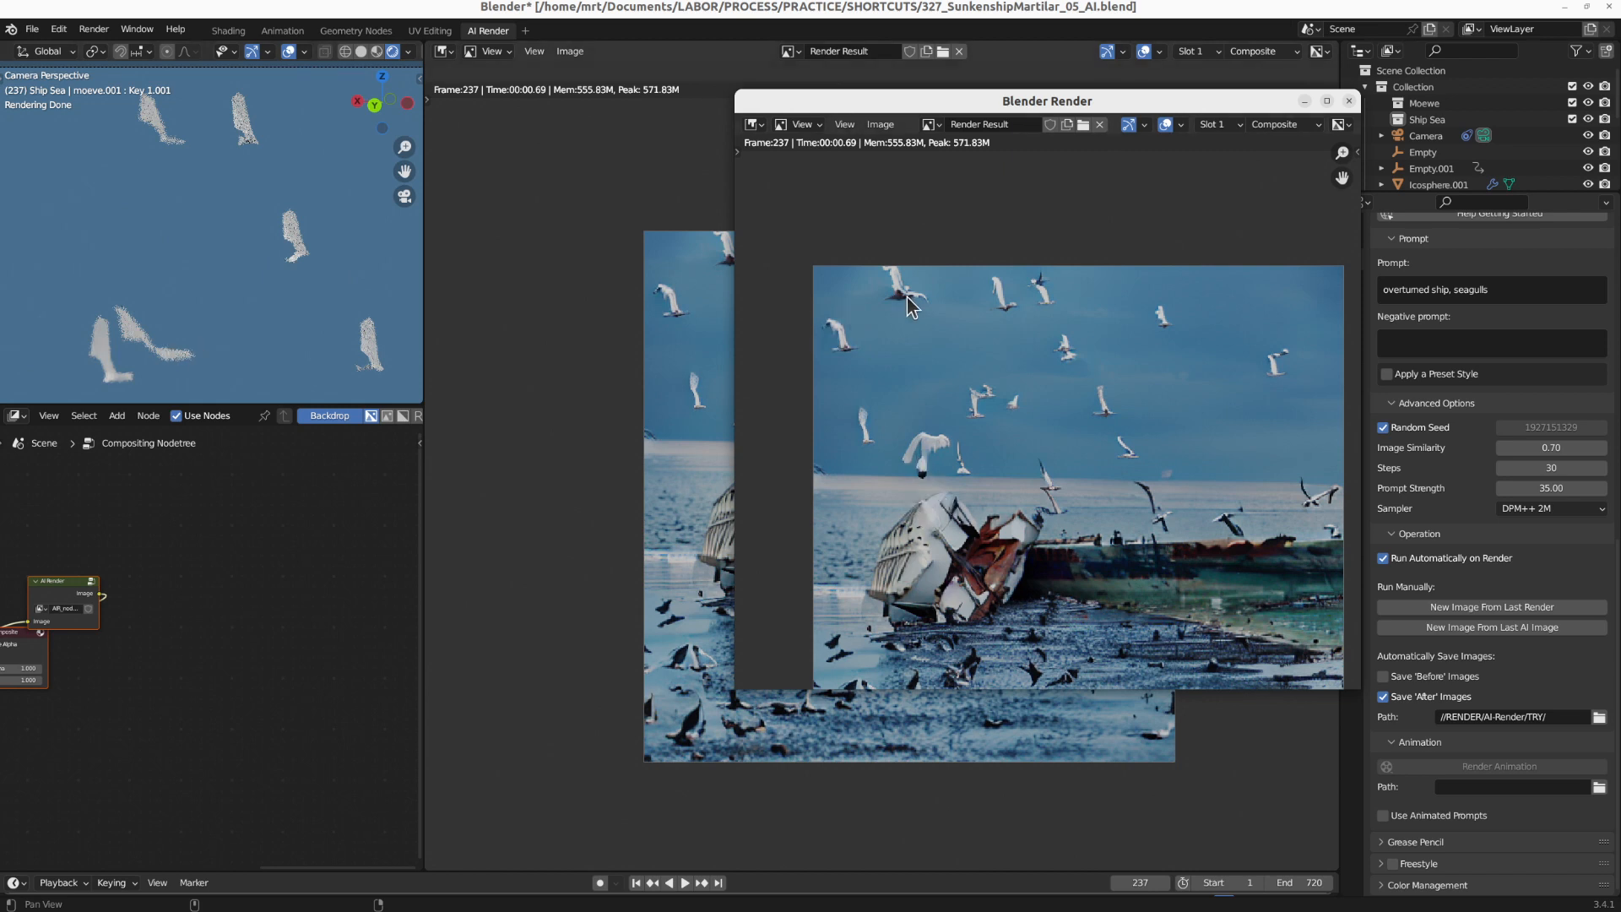
scroll(267, 231, down, 4)
shift+middle_drag(210, 240, 340, 228)
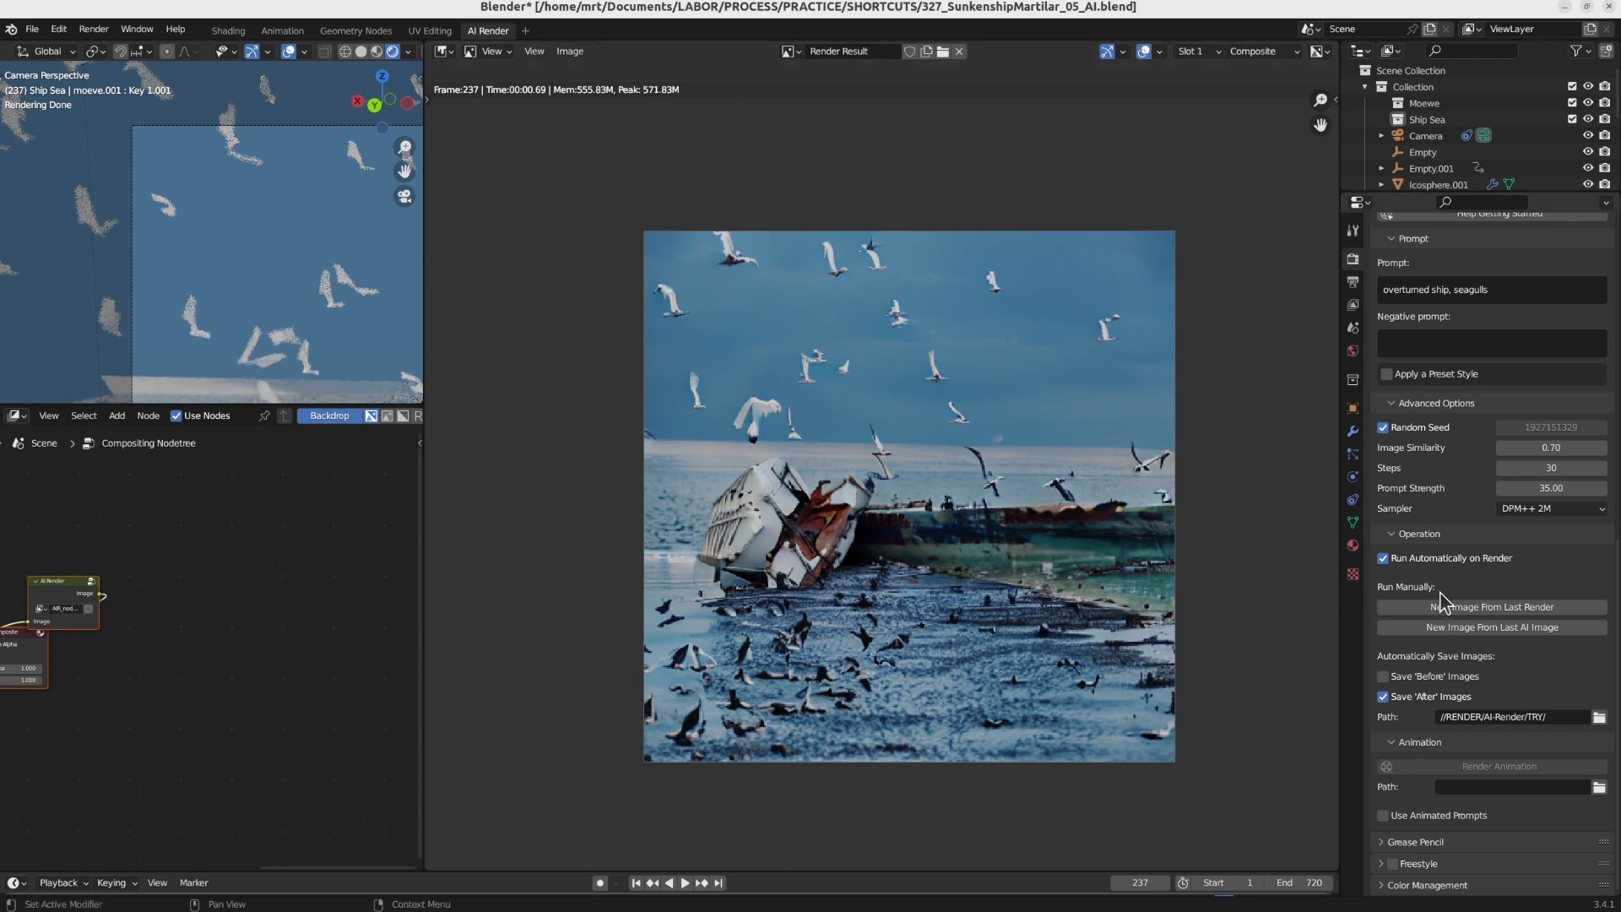
scroll(819, 524, down, 2)
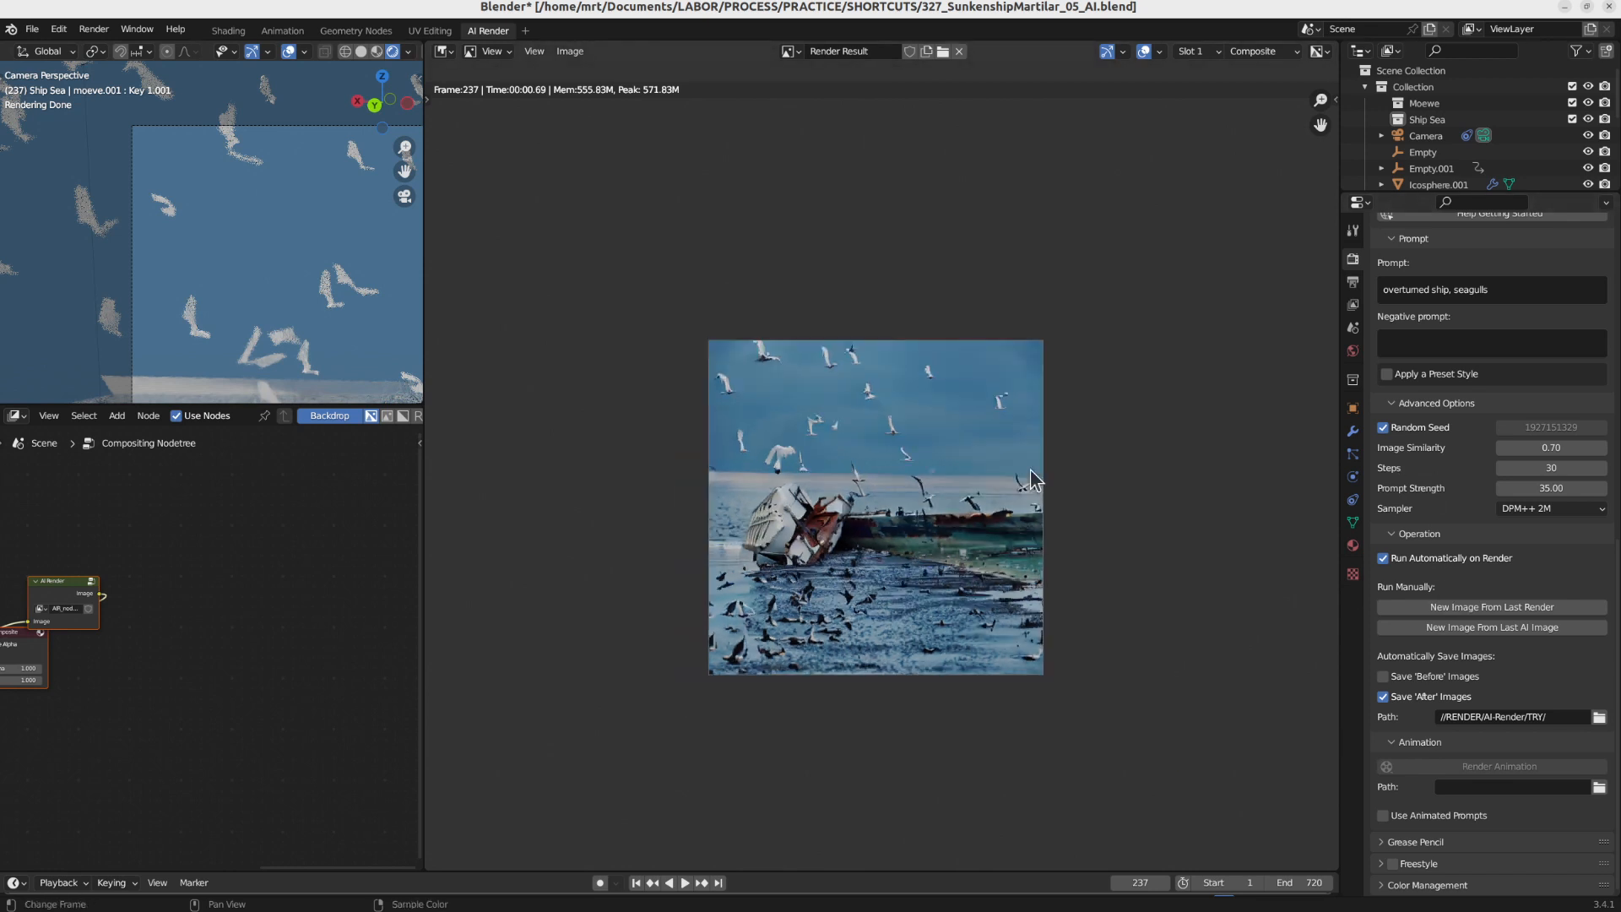
Change the AI Render prompt to "overturned ship, white seagulls" and render frame 237 again
click(1457, 289)
click(1454, 290)
text(white)
key(Return)
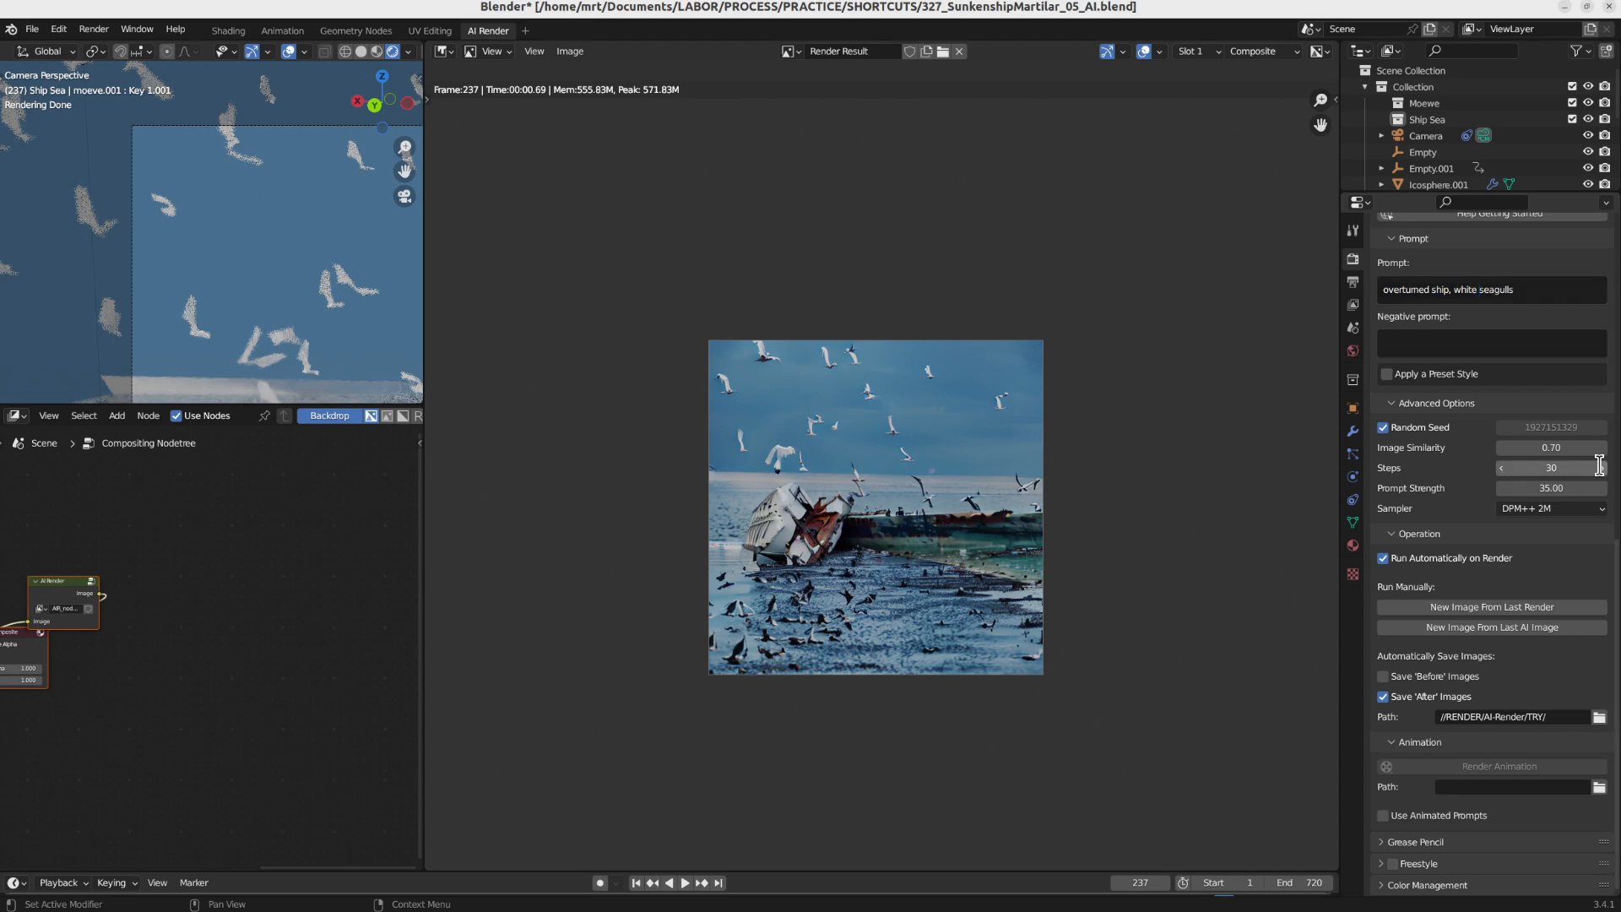
key(F12)
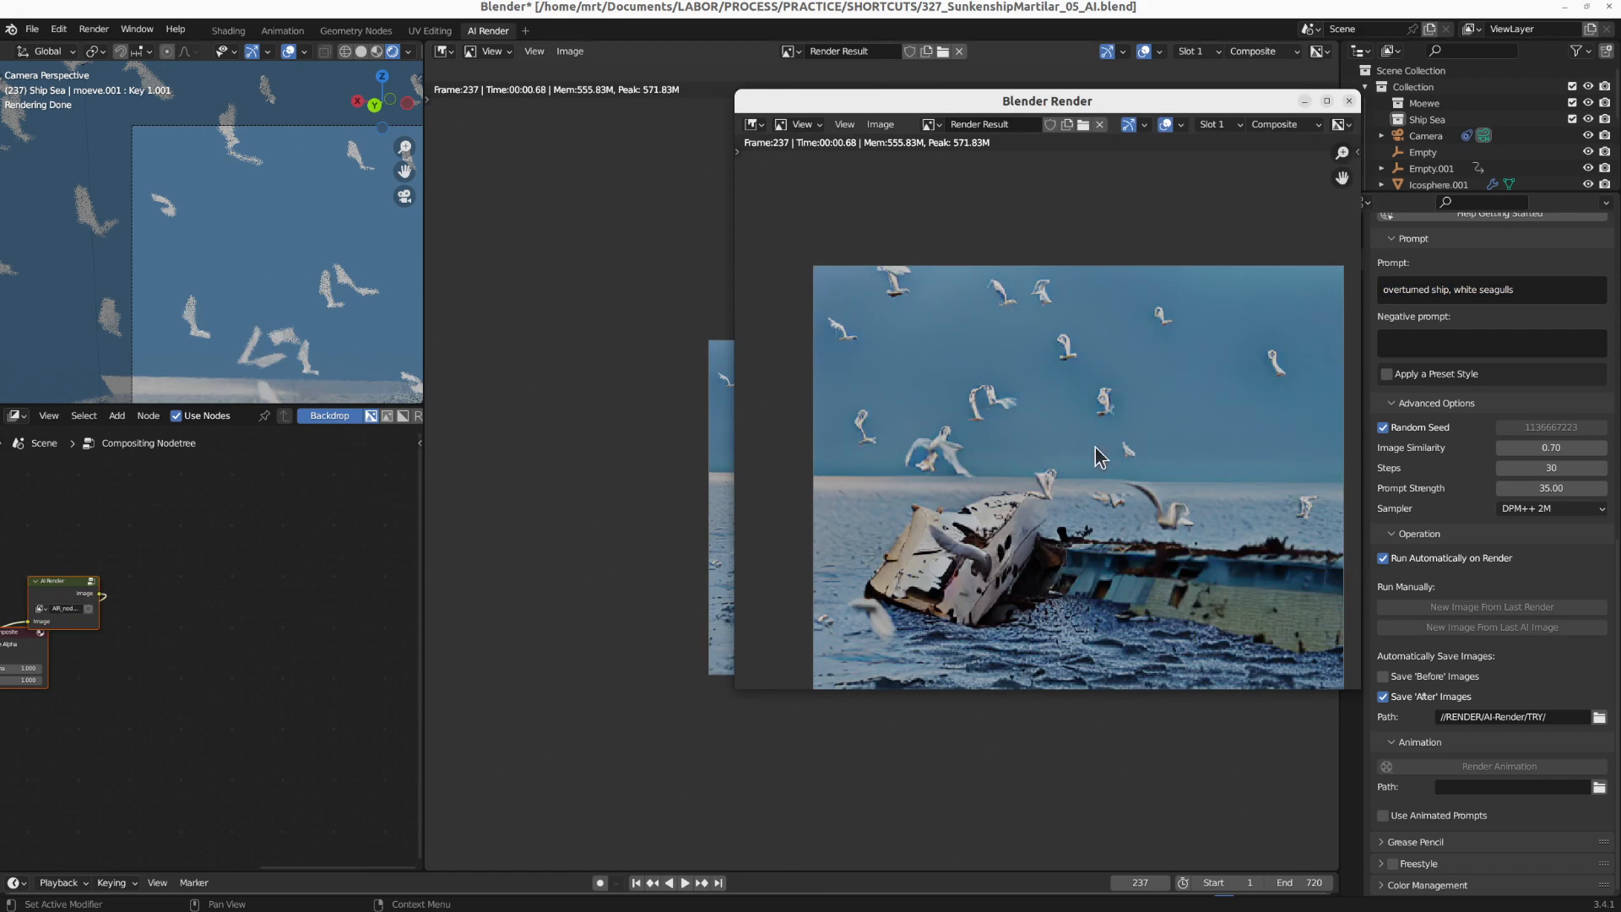
Examine the gulls, ship, and water in the images rendered with the white seagulls prompt
scroll(1089, 446, down, 2)
middle_drag(1115, 535, 1059, 504)
scroll(1004, 384, up, 2)
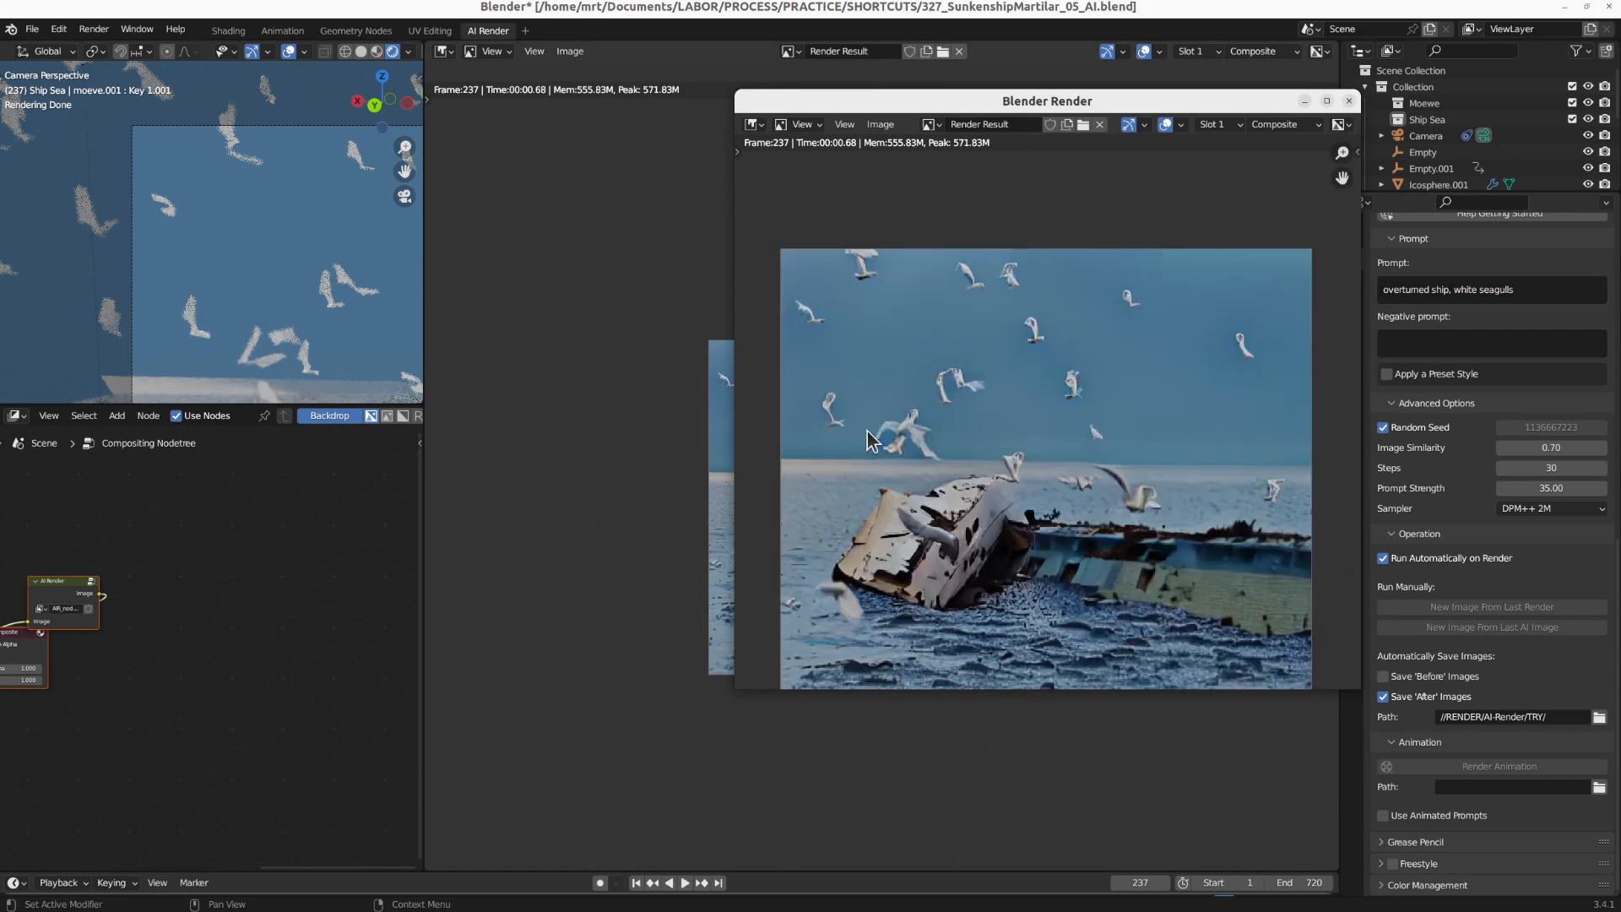
scroll(992, 325, up, 5)
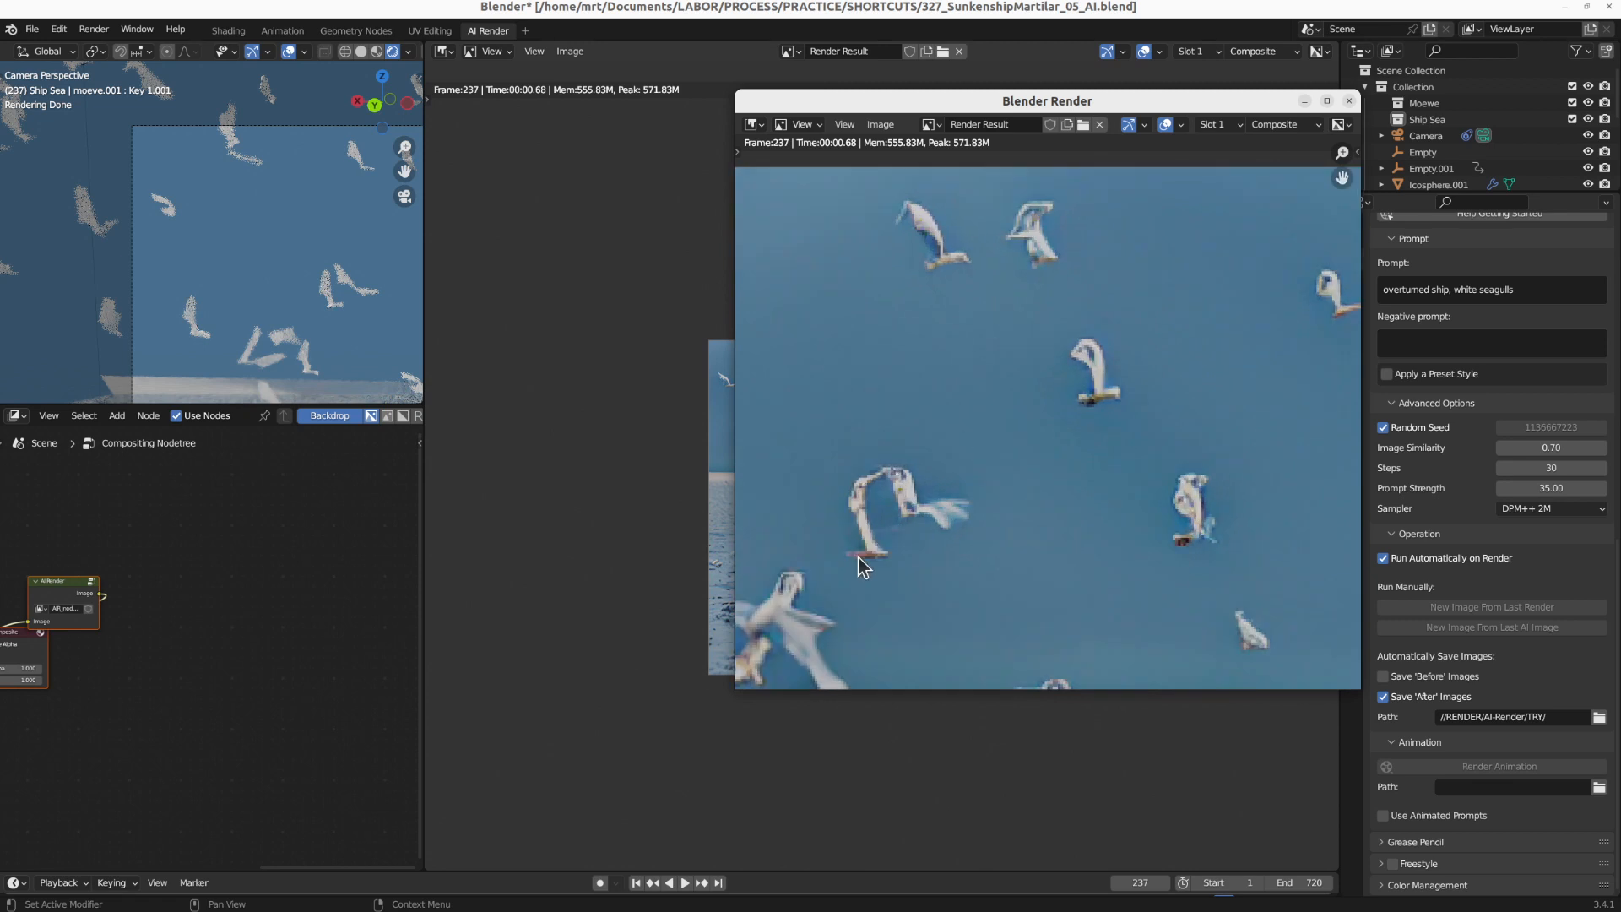
scroll(996, 642, down, 5)
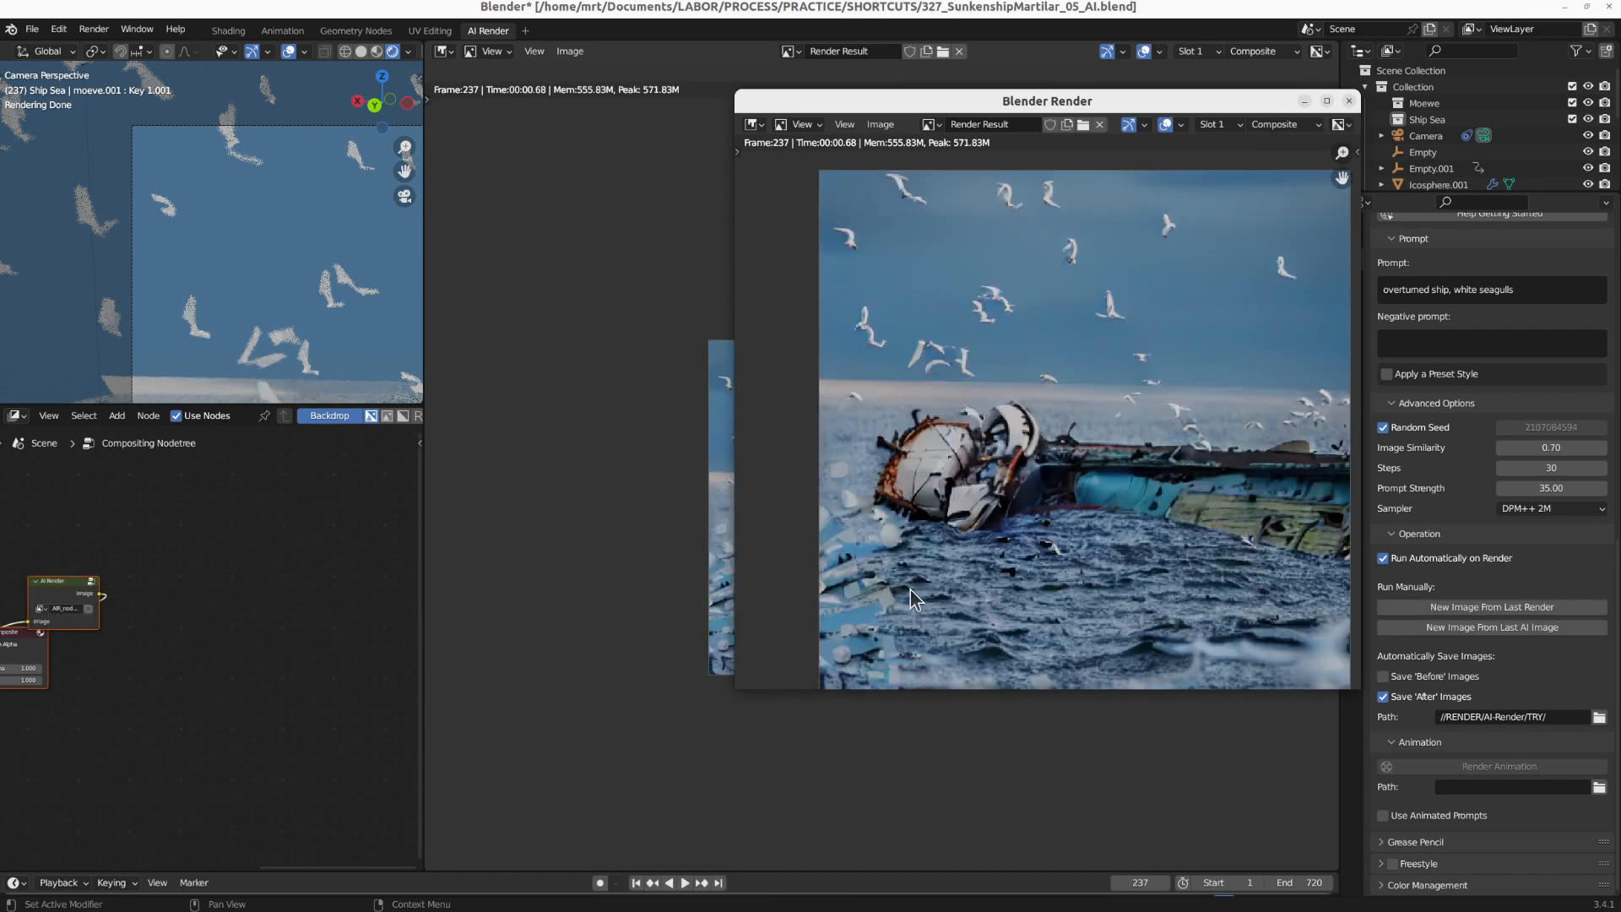
middle_drag(1045, 579, 1045, 427)
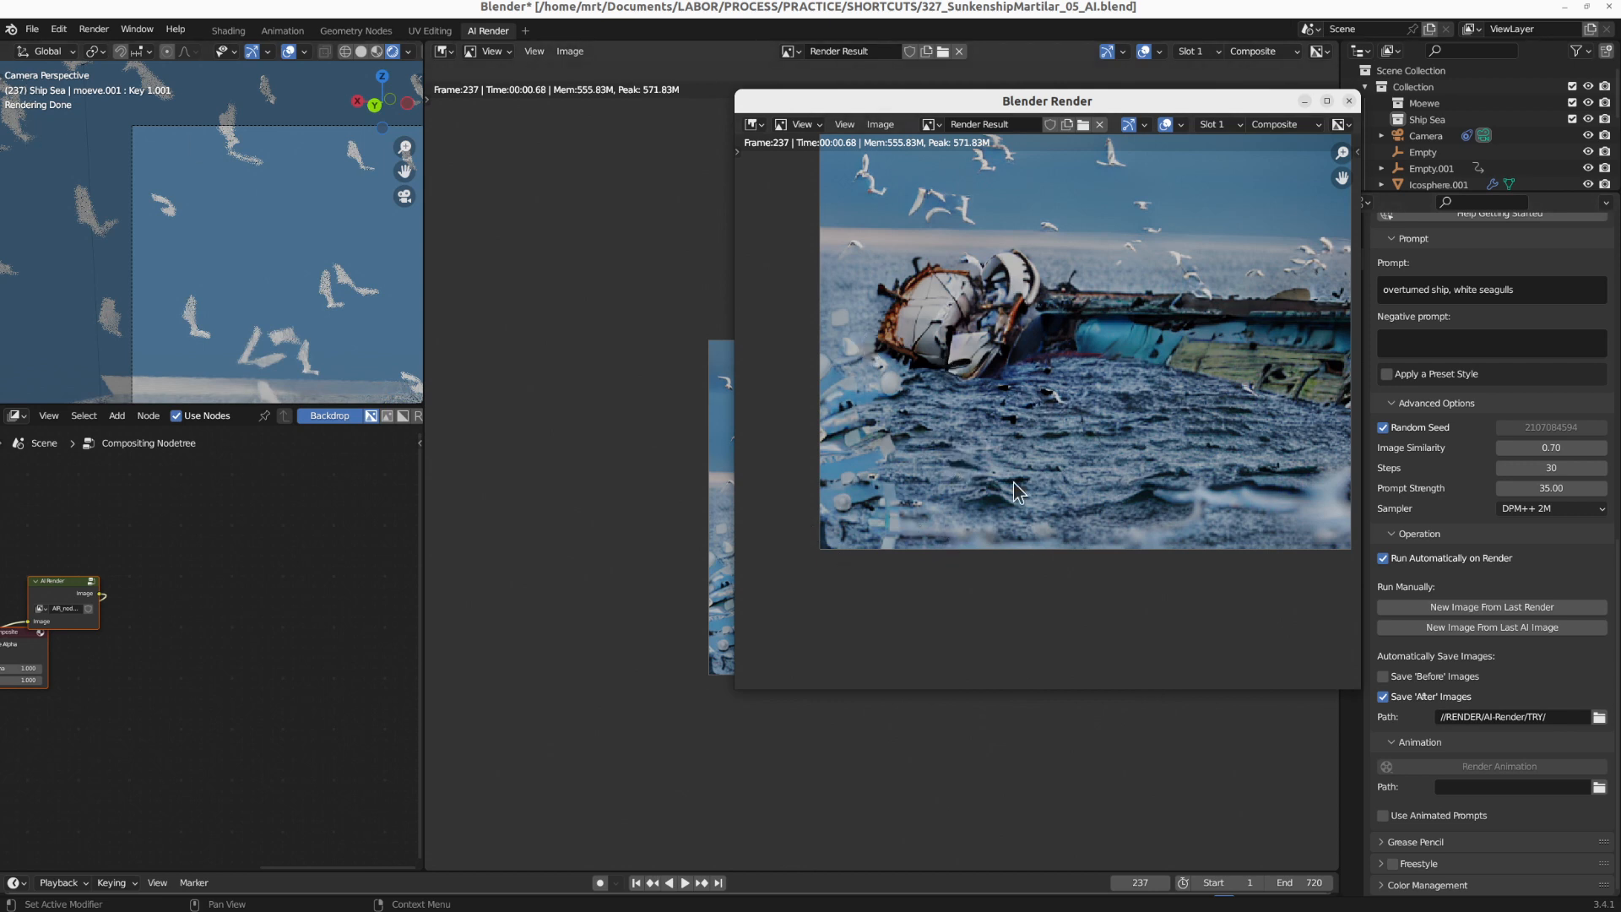
middle_drag(1118, 295, 1091, 393)
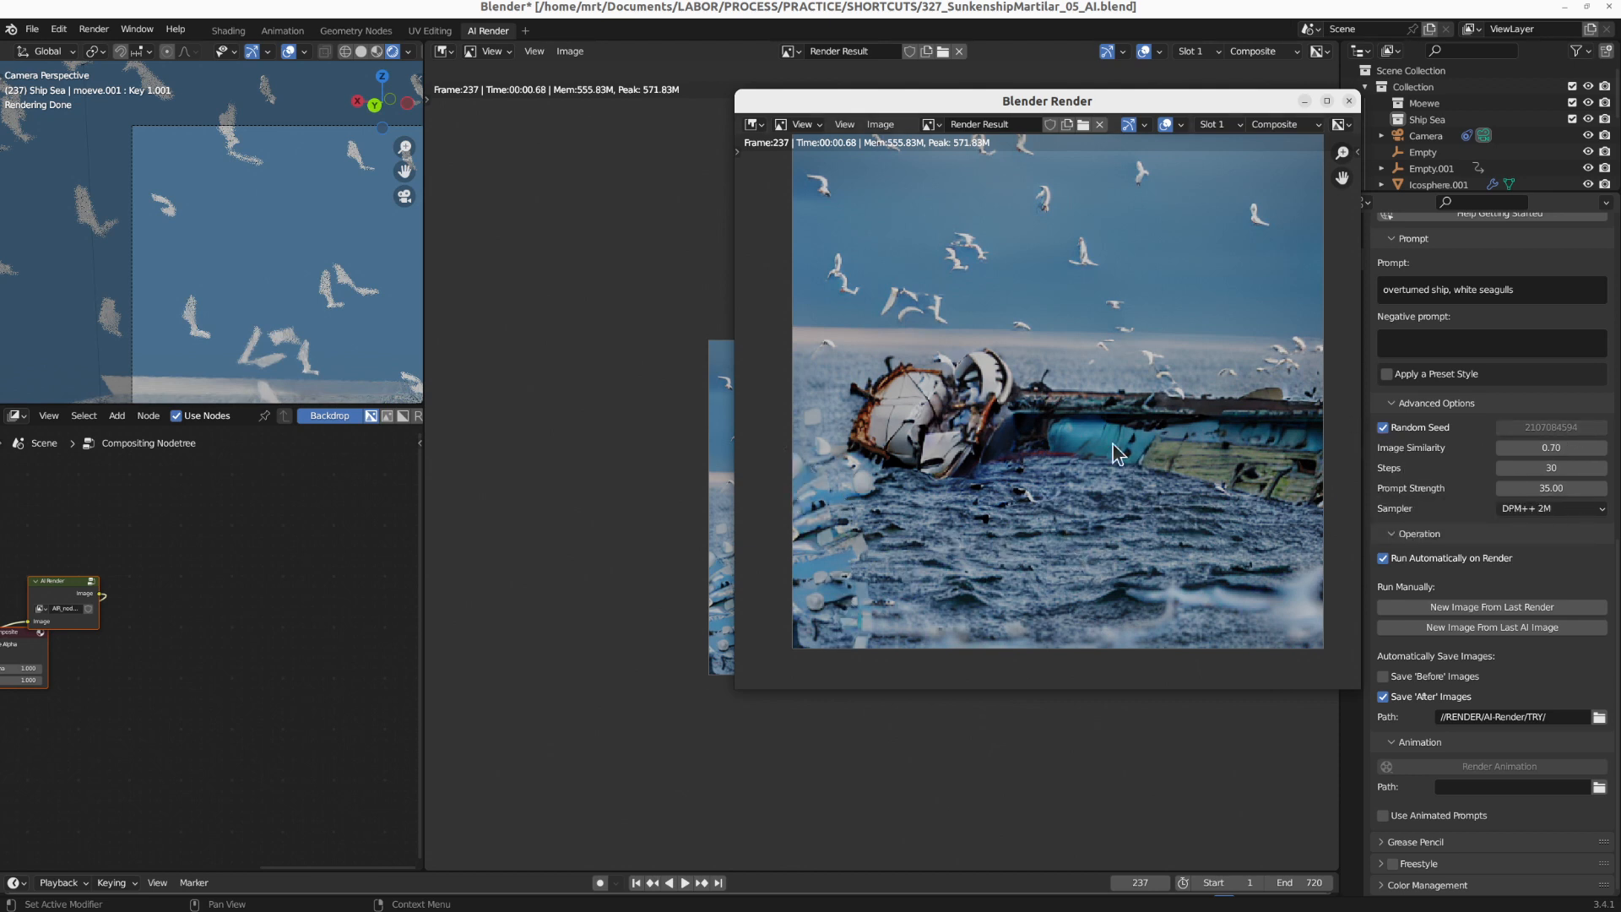
Render frame 237 once more with the same prompt and compare the image with the camera viewport
key(F12)
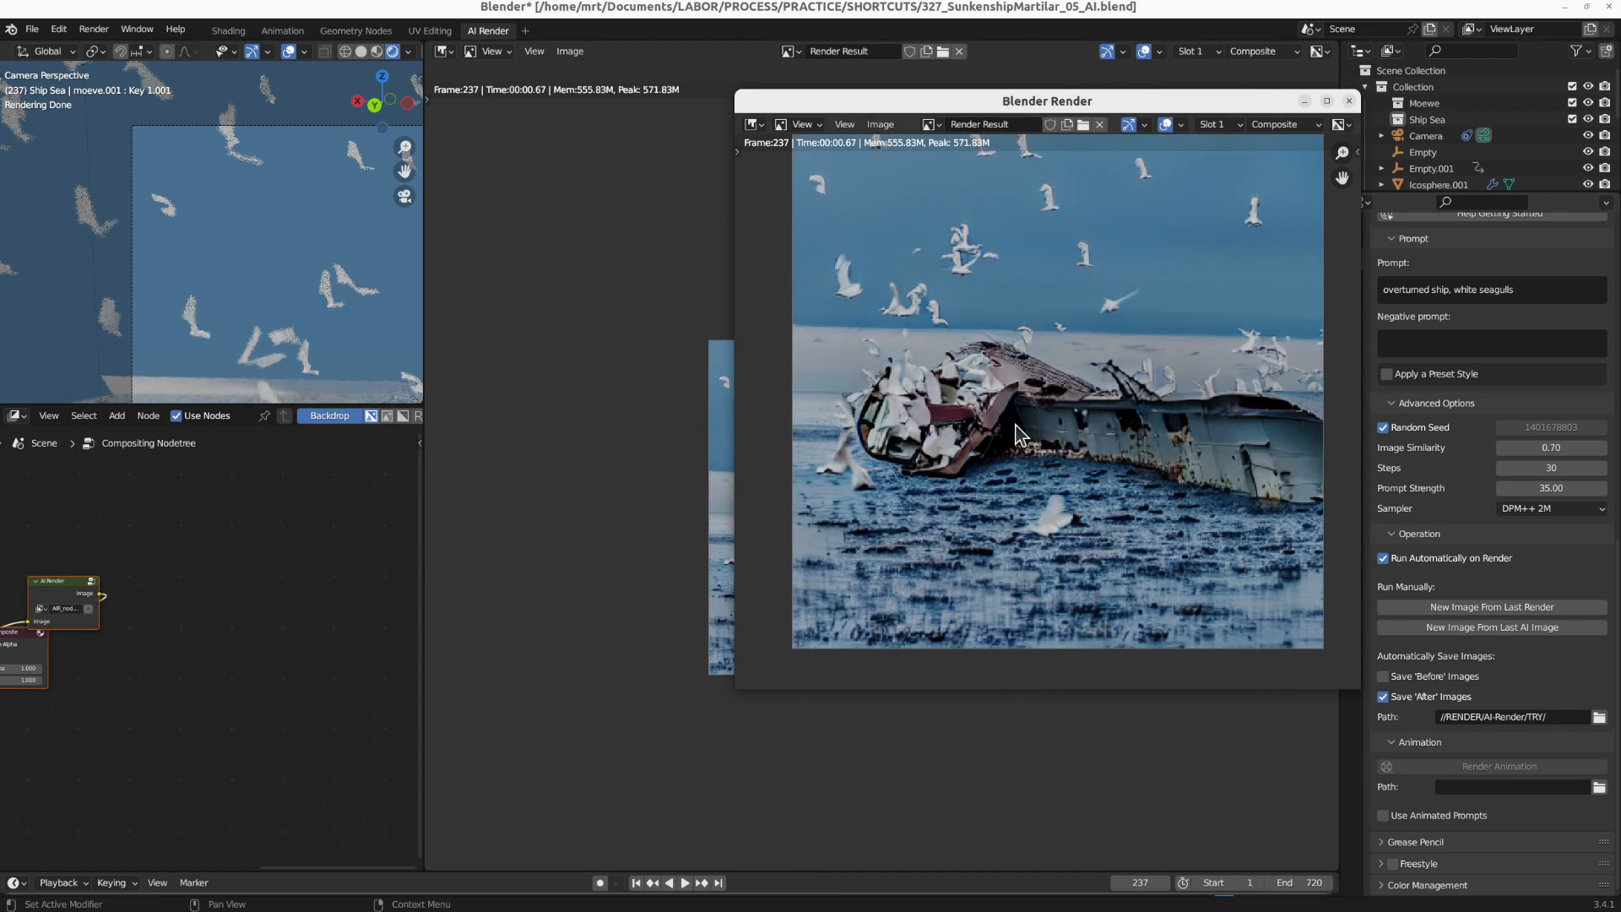
middle_drag(1104, 324, 1053, 347)
middle_drag(1134, 451, 1115, 386)
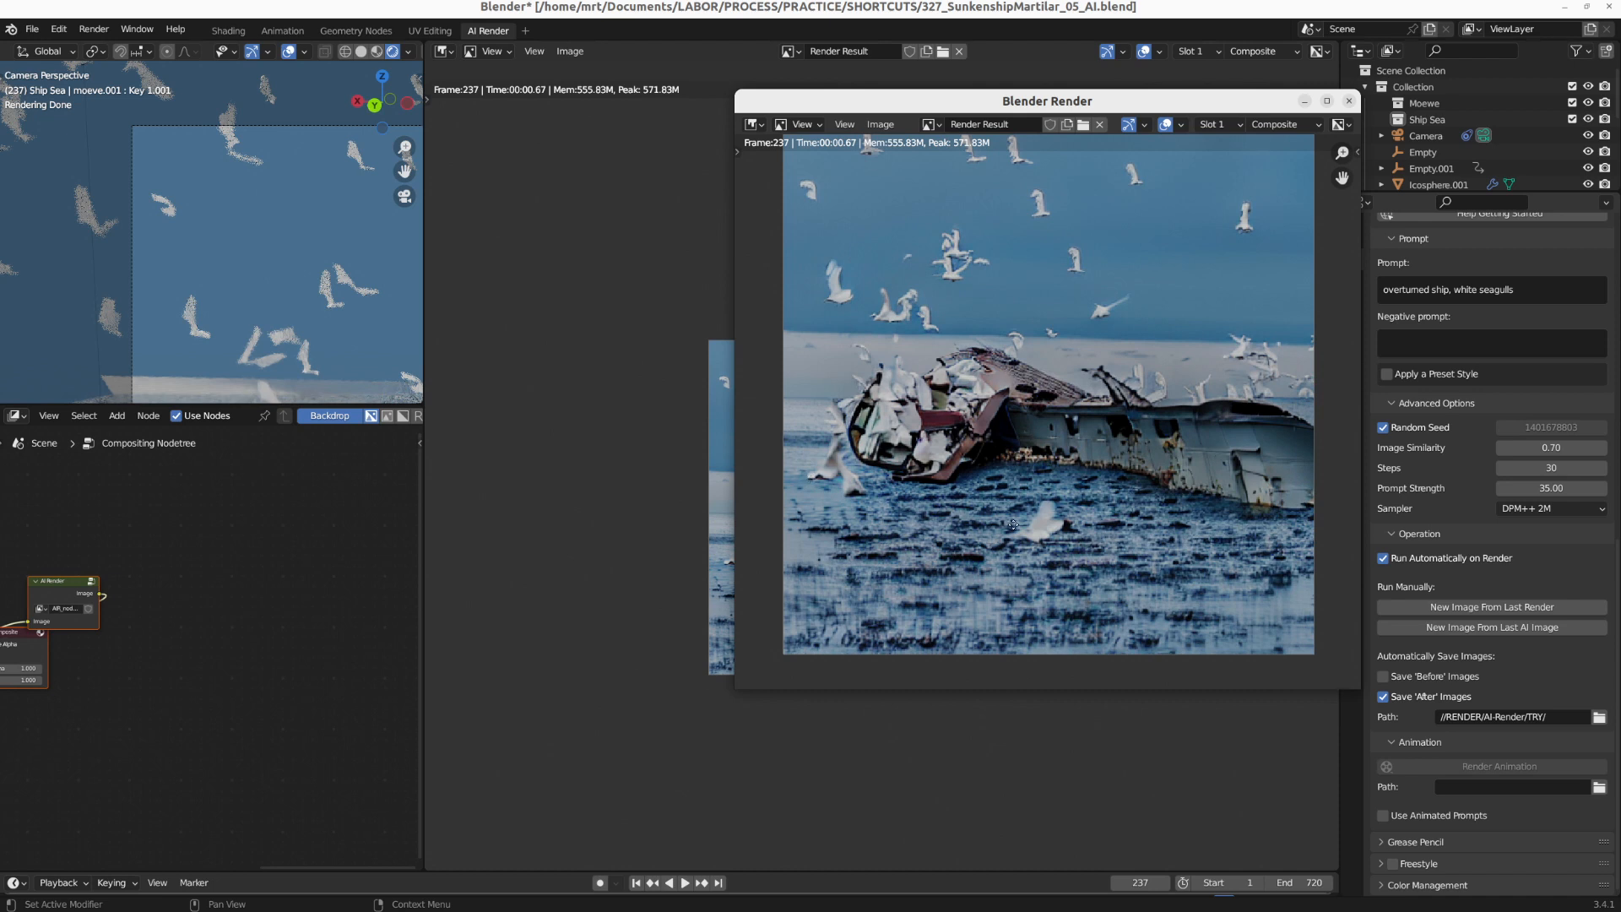
scroll(299, 233, down, 3)
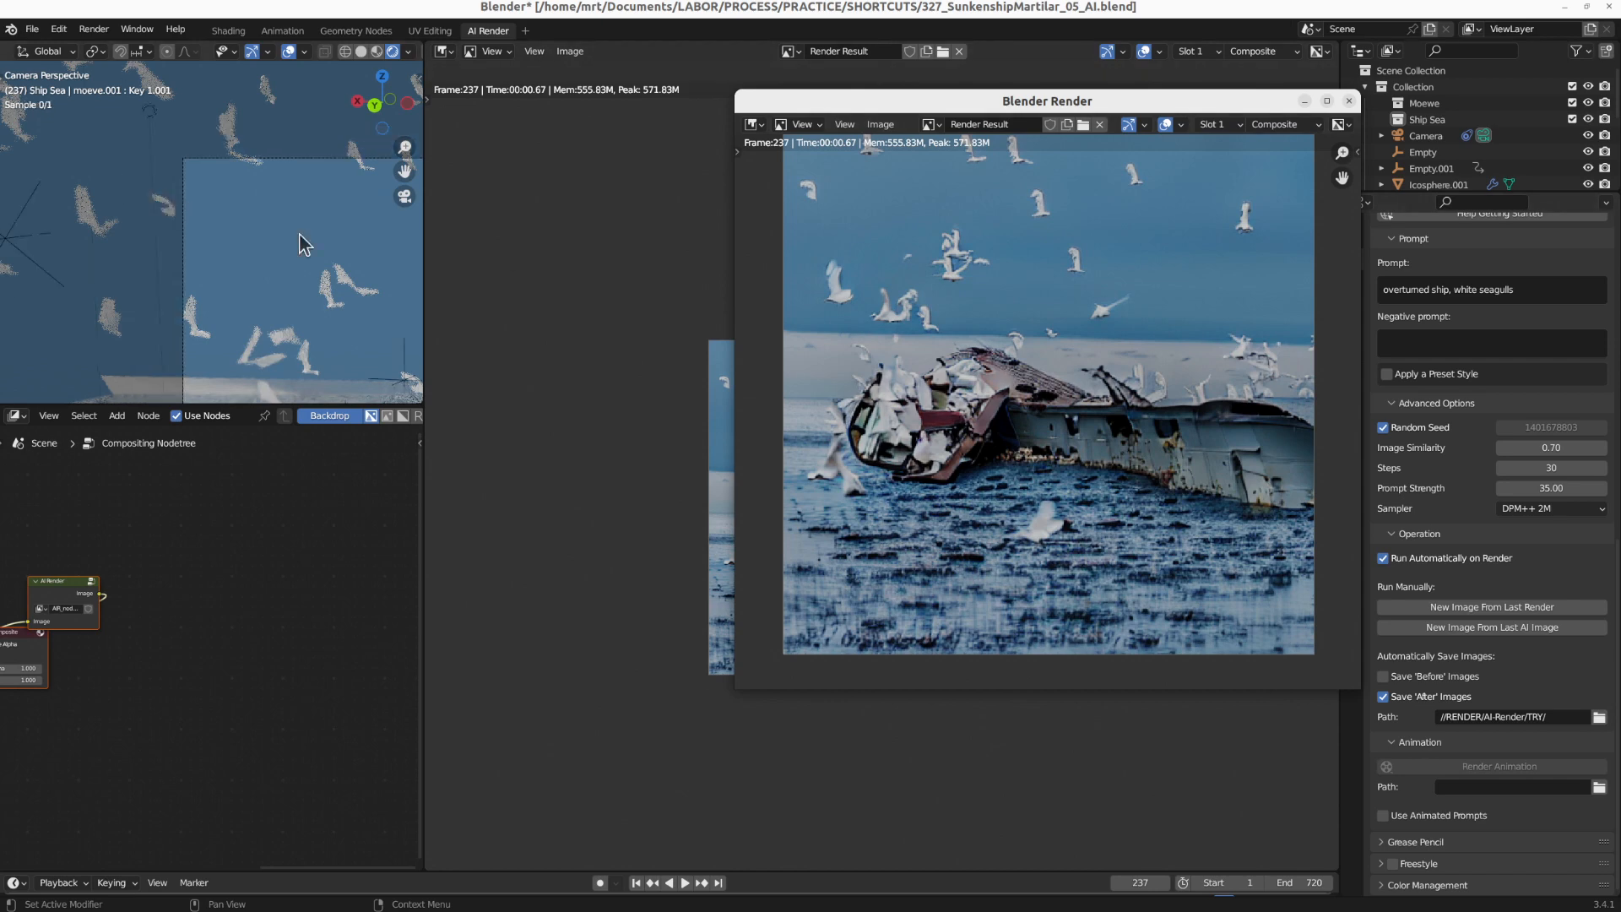
shift+middle_drag(288, 248, 179, 155)
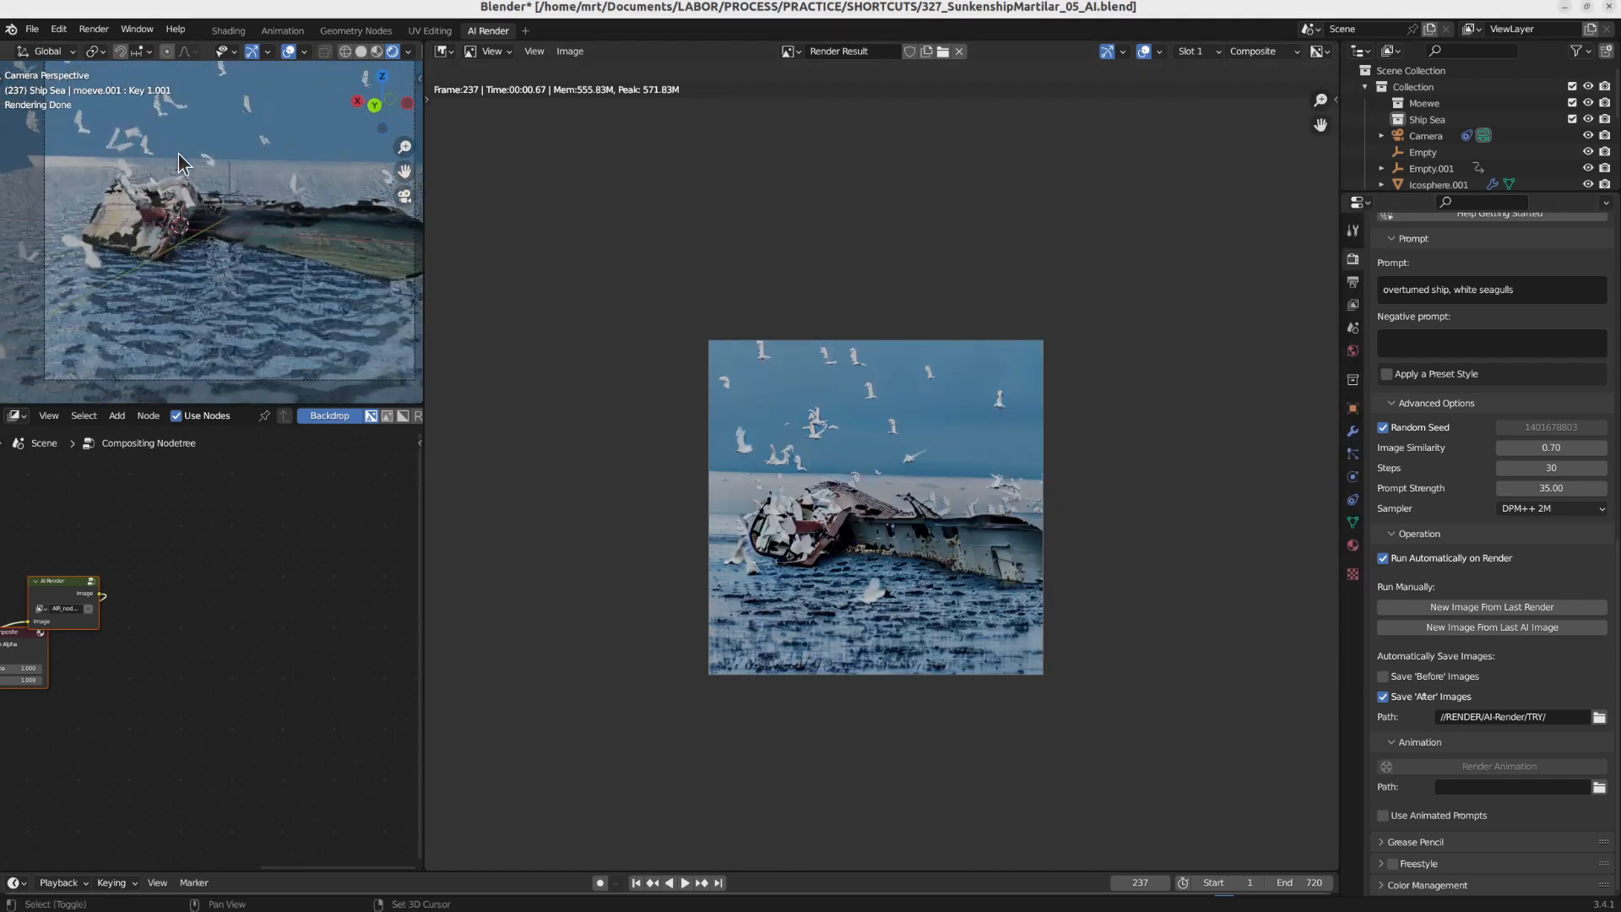
scroll(194, 185, down, 1)
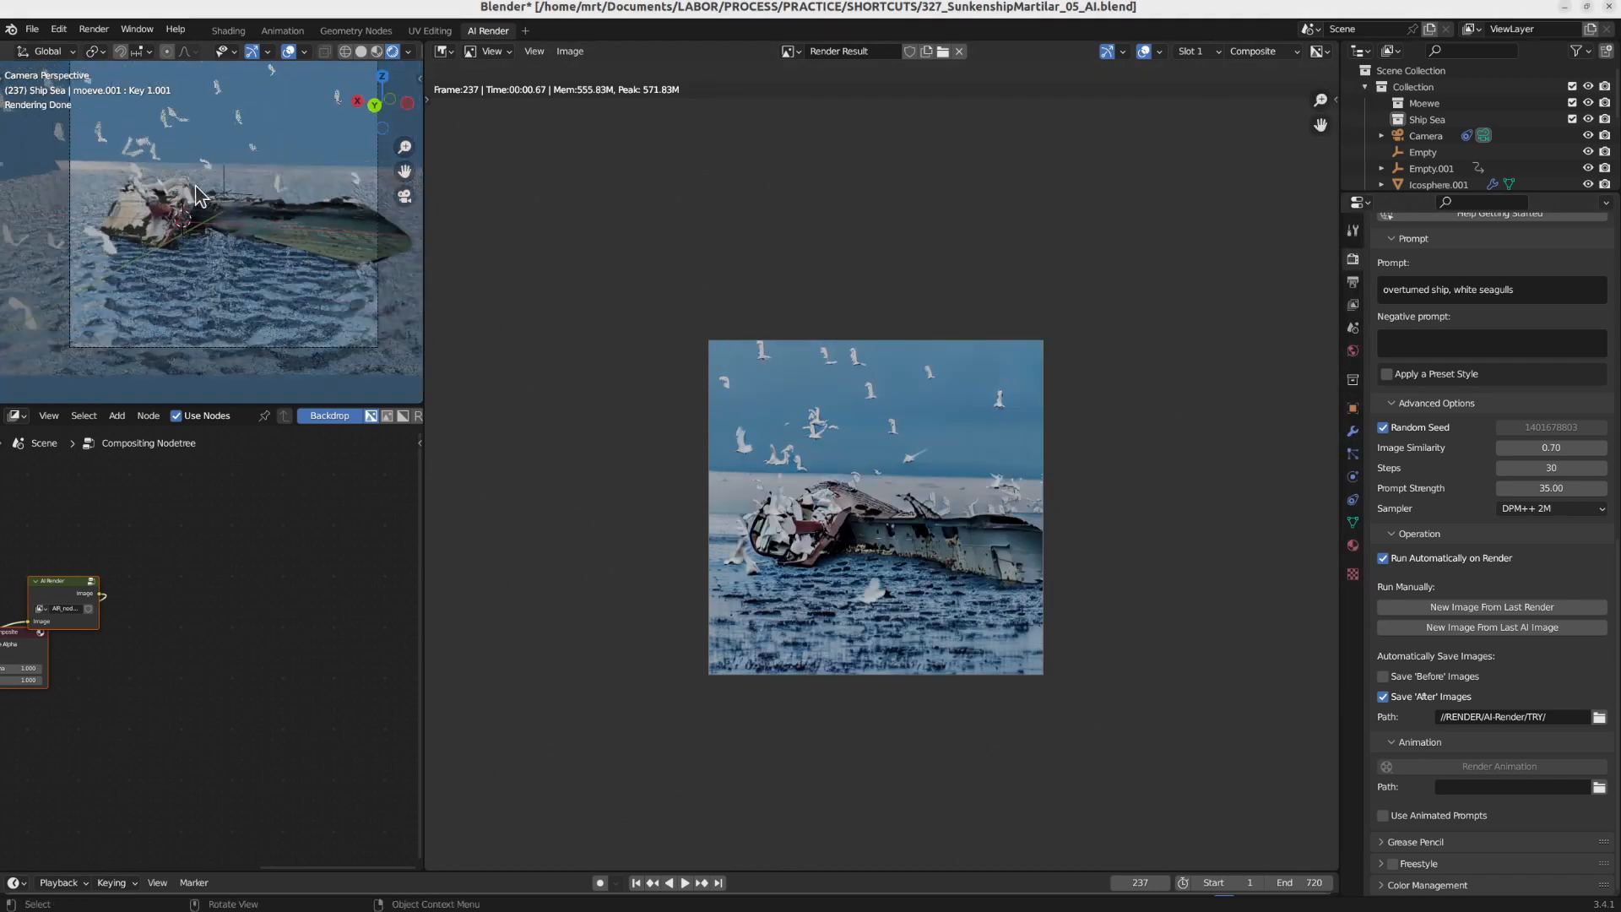
key(alt+Tab)
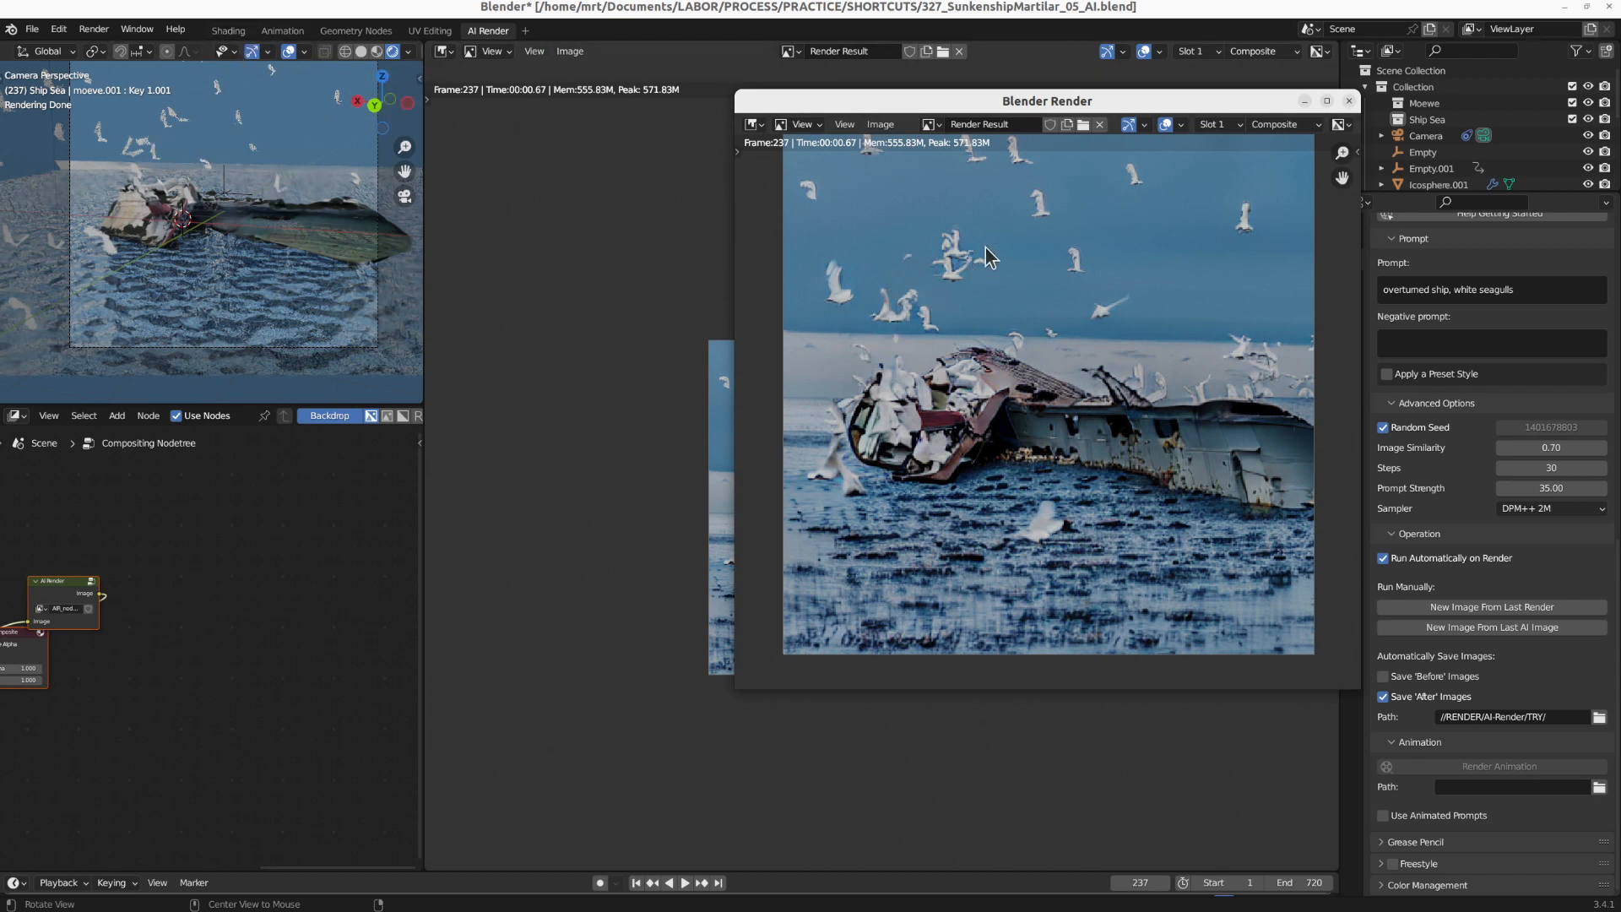
In the Shading workspace, set Material.004's Base Color to orange, hex FF7E25, and display the colour's hex value
click(230, 30)
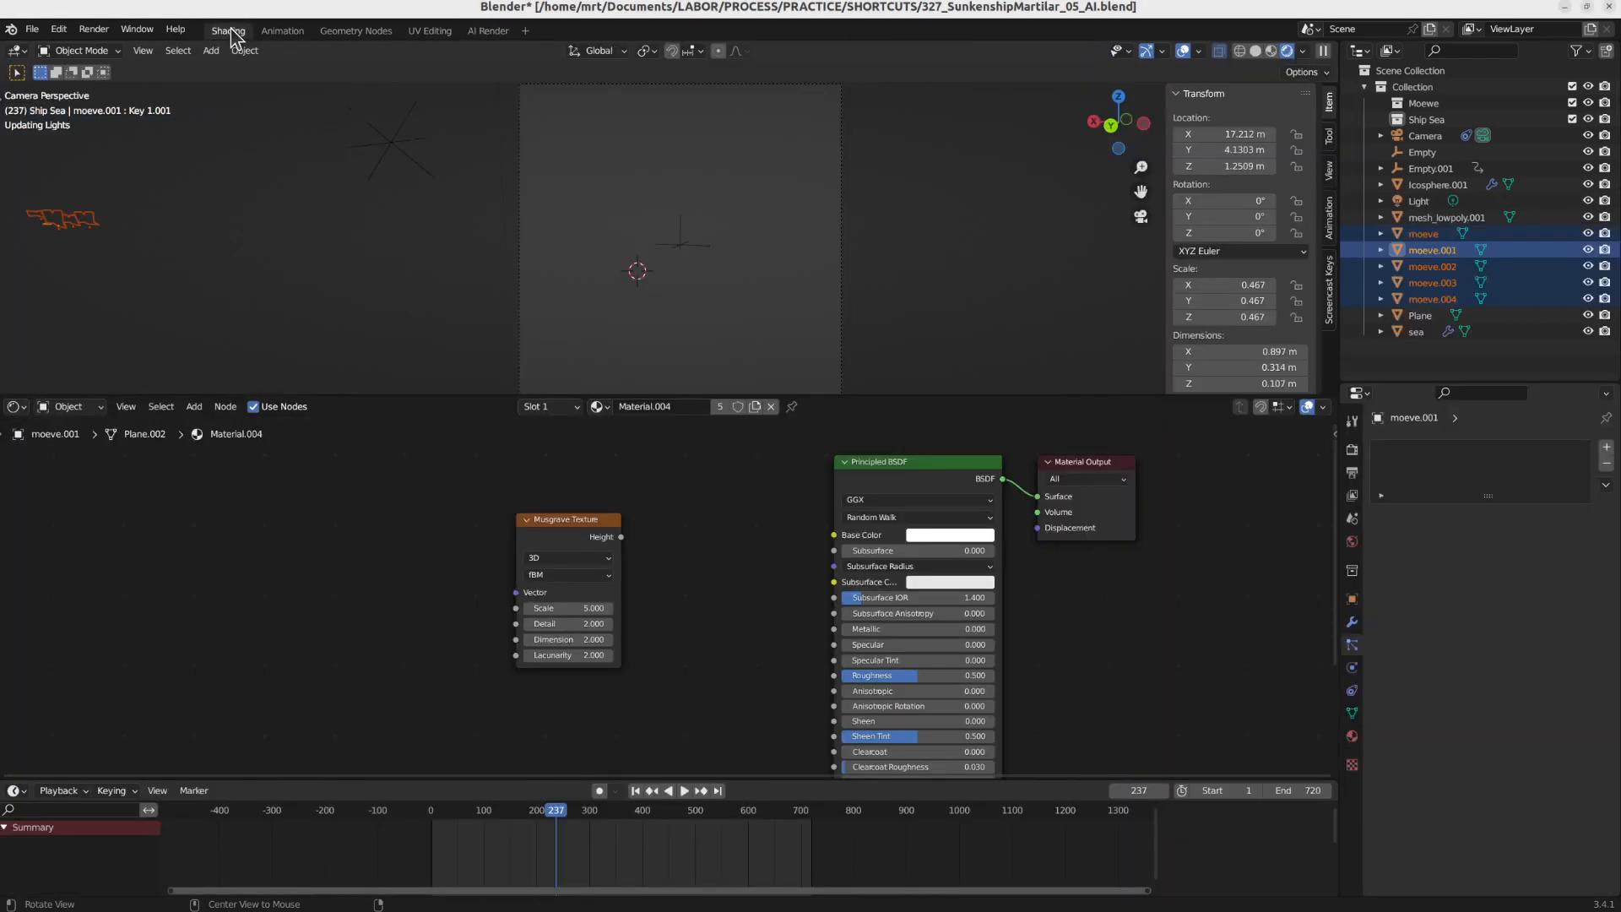
click(965, 535)
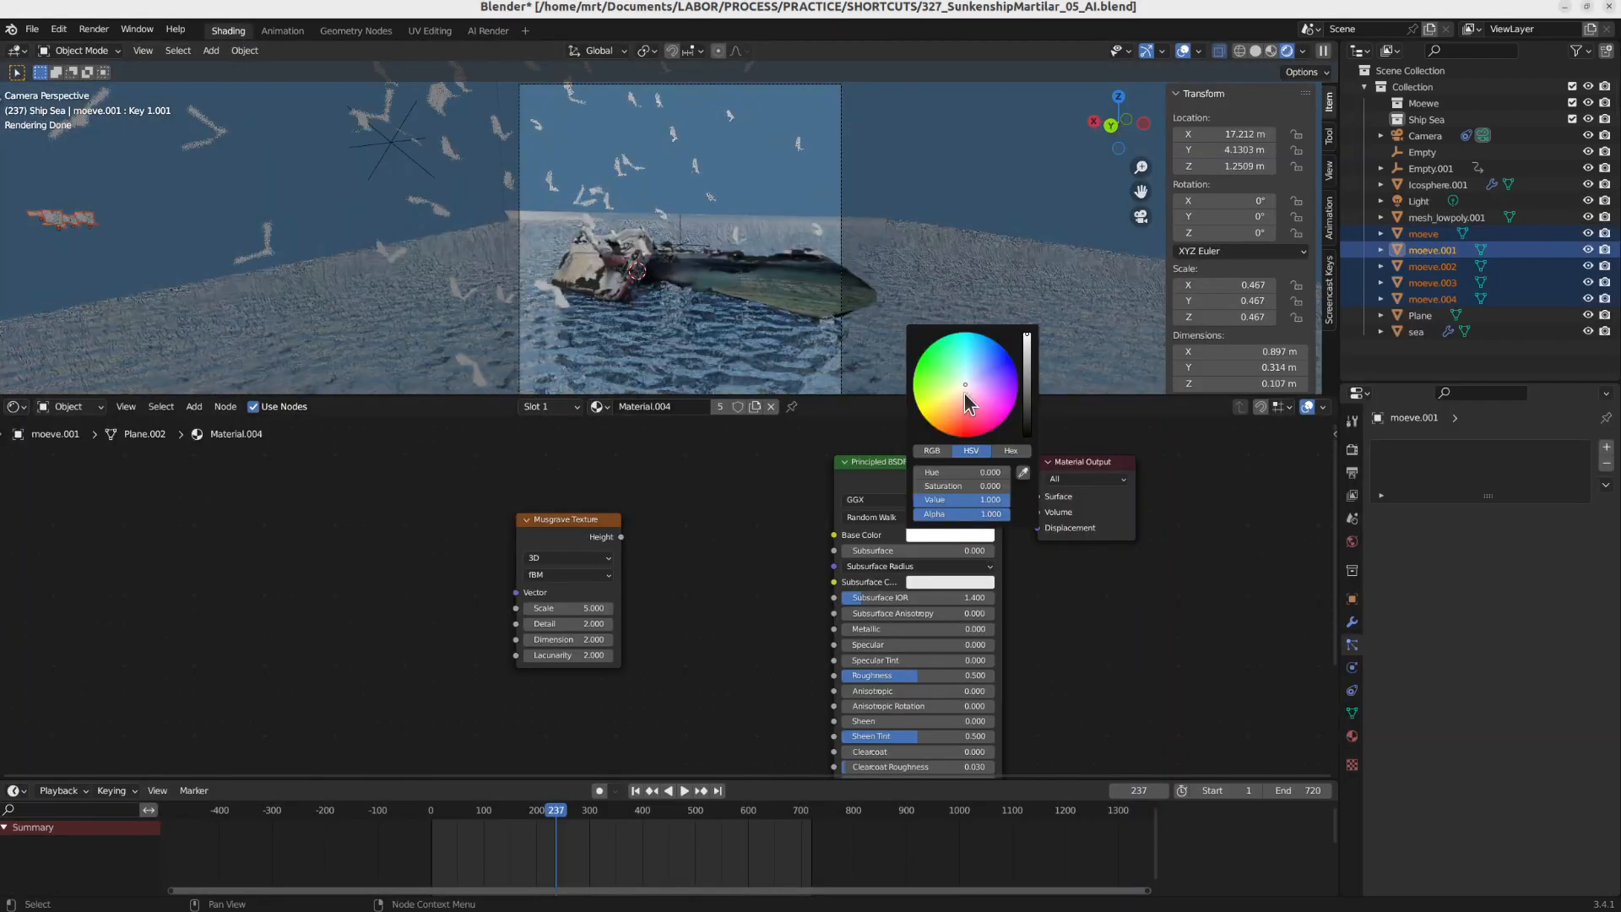
click(949, 425)
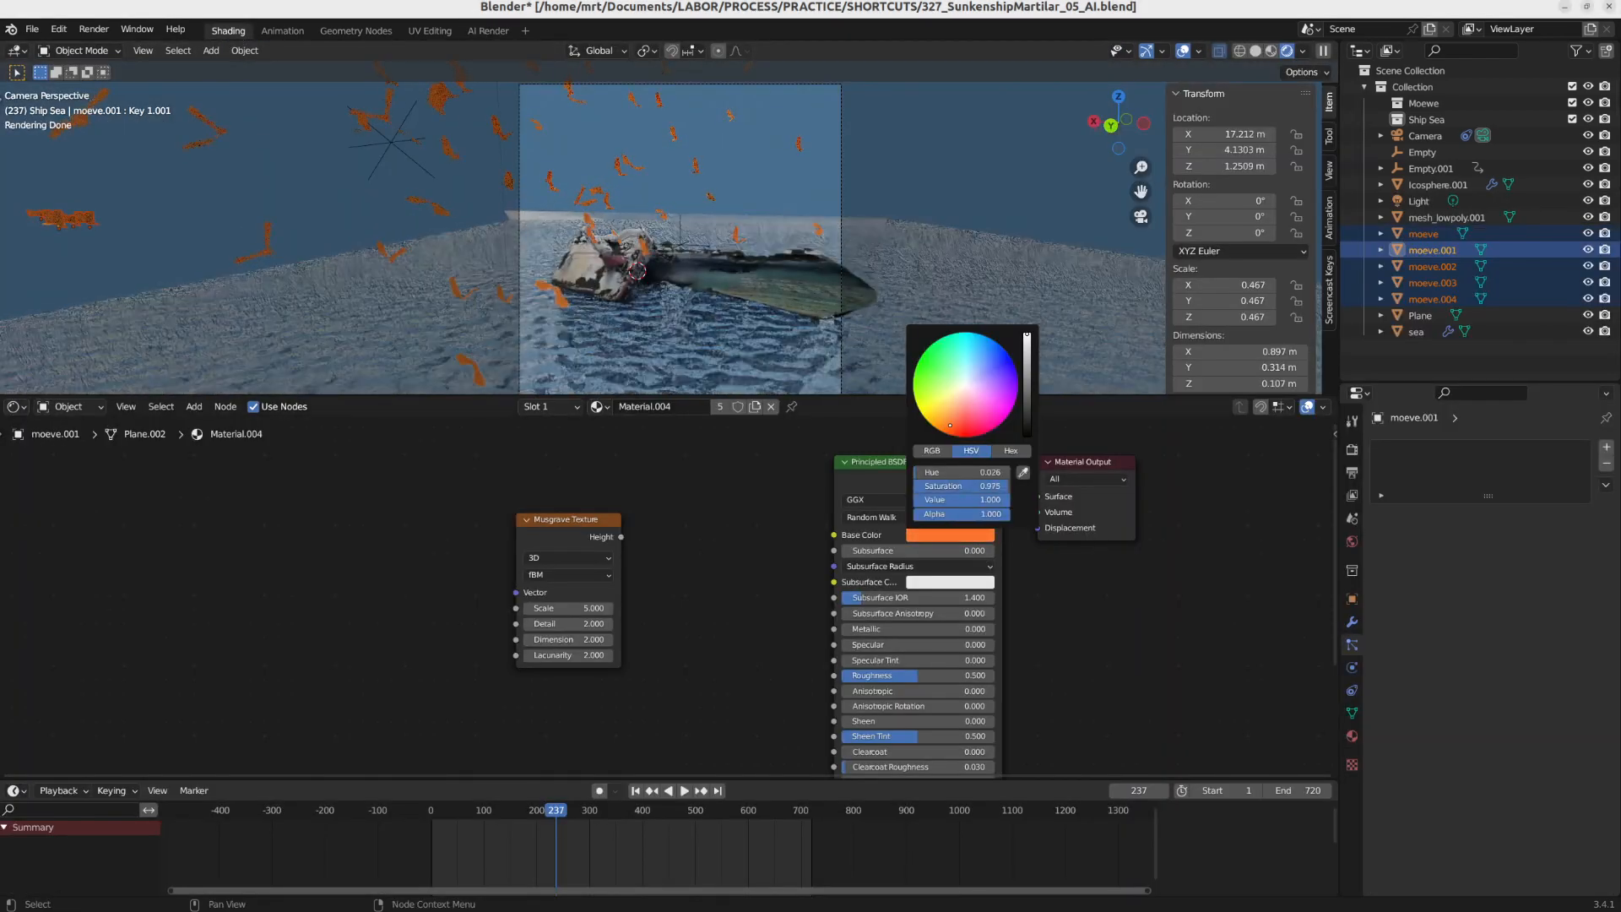
drag(949, 425, 946, 424)
click(937, 540)
click(1011, 456)
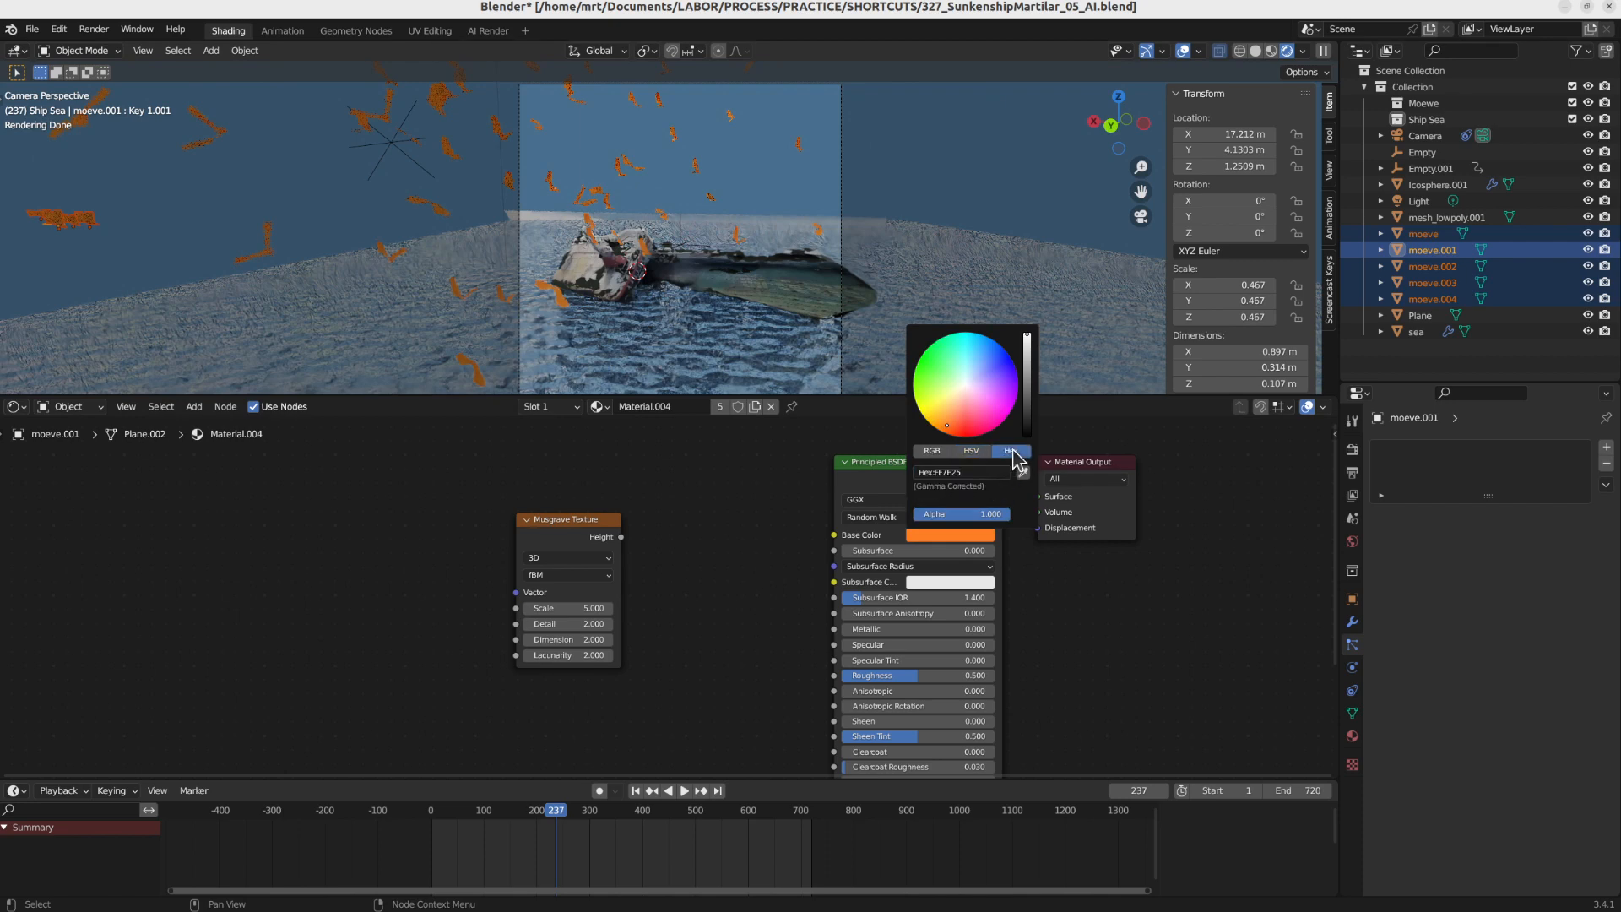
Copy the hex code of Material.004's orange Base Color and return to the AI Render workspace
click(954, 472)
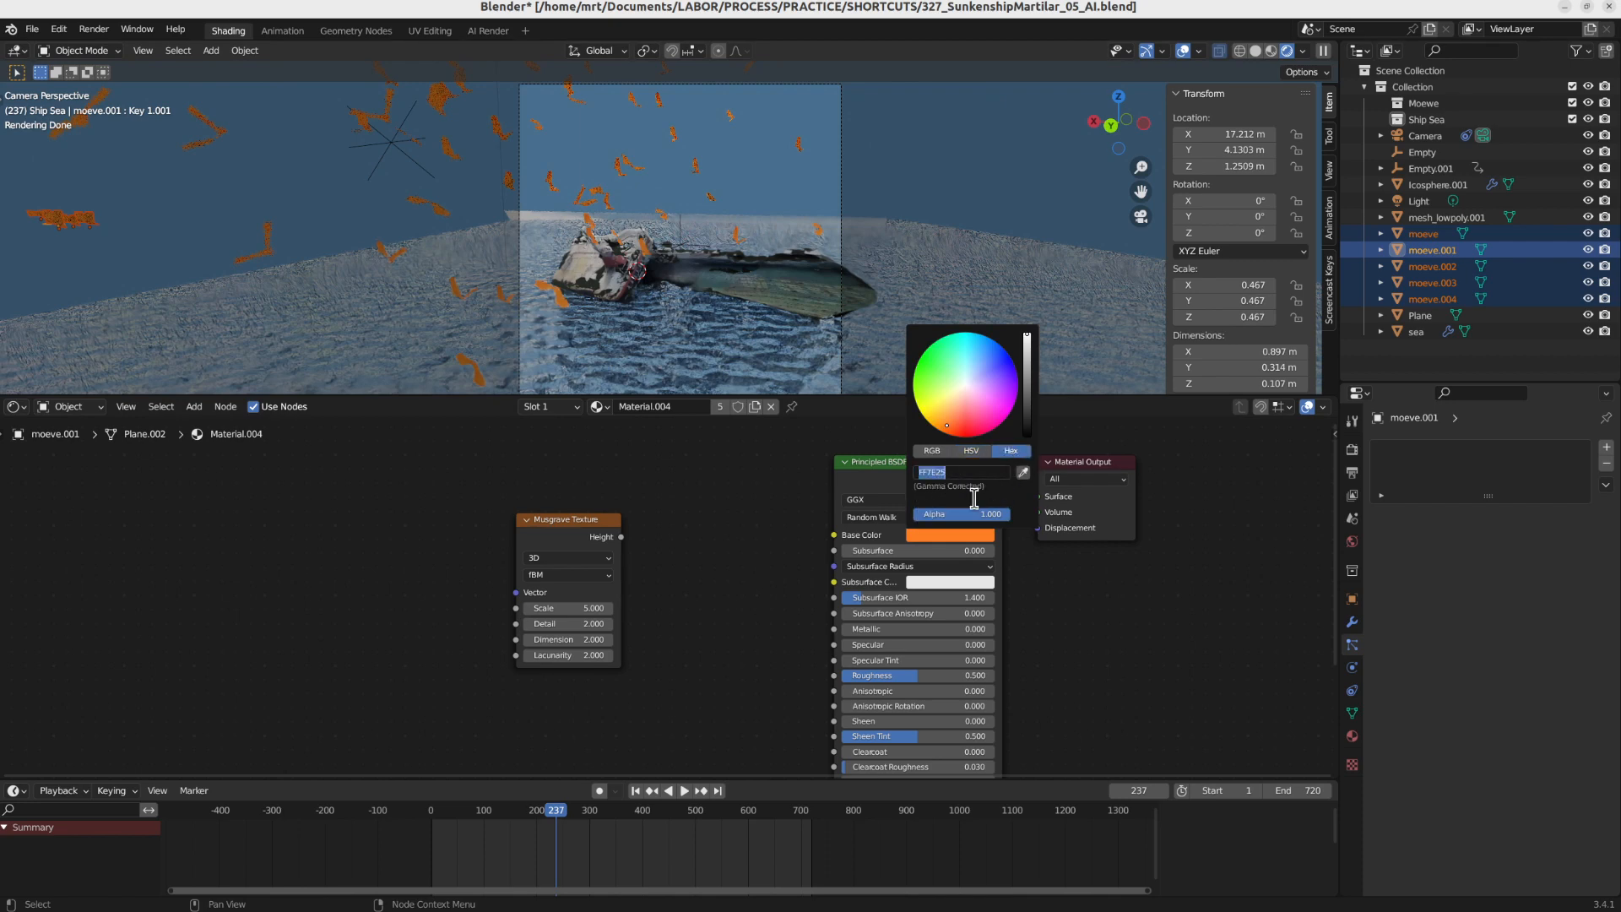
click(741, 544)
click(488, 31)
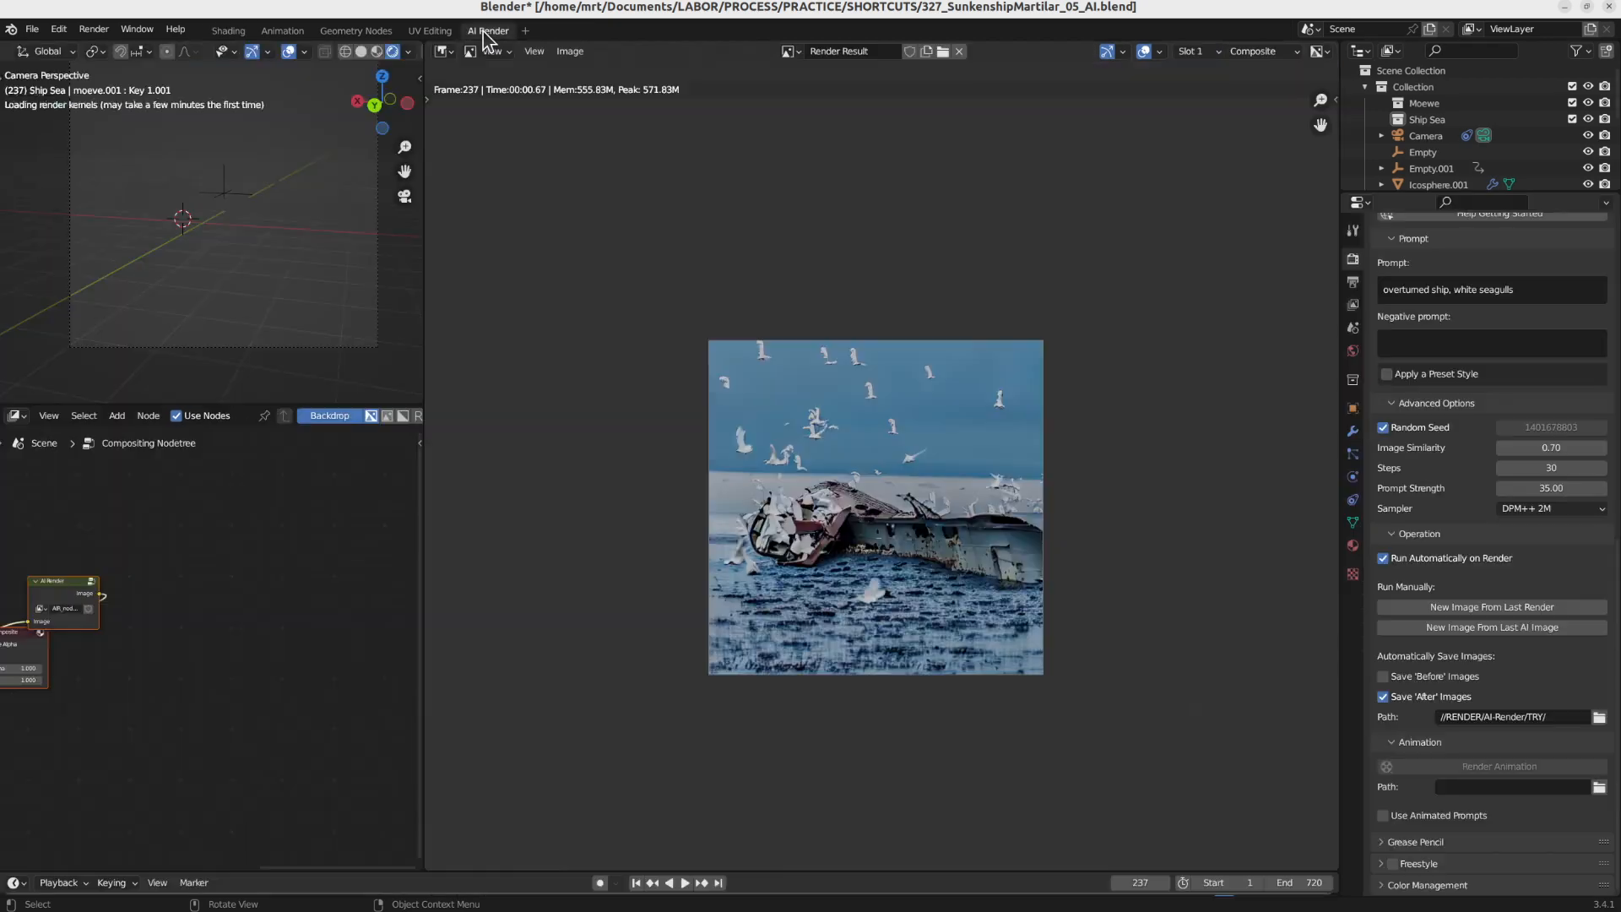
Reword the AI Render prompt to describe an overturned ship and "orange seagulls in Hex color code FF7E25"
click(1535, 289)
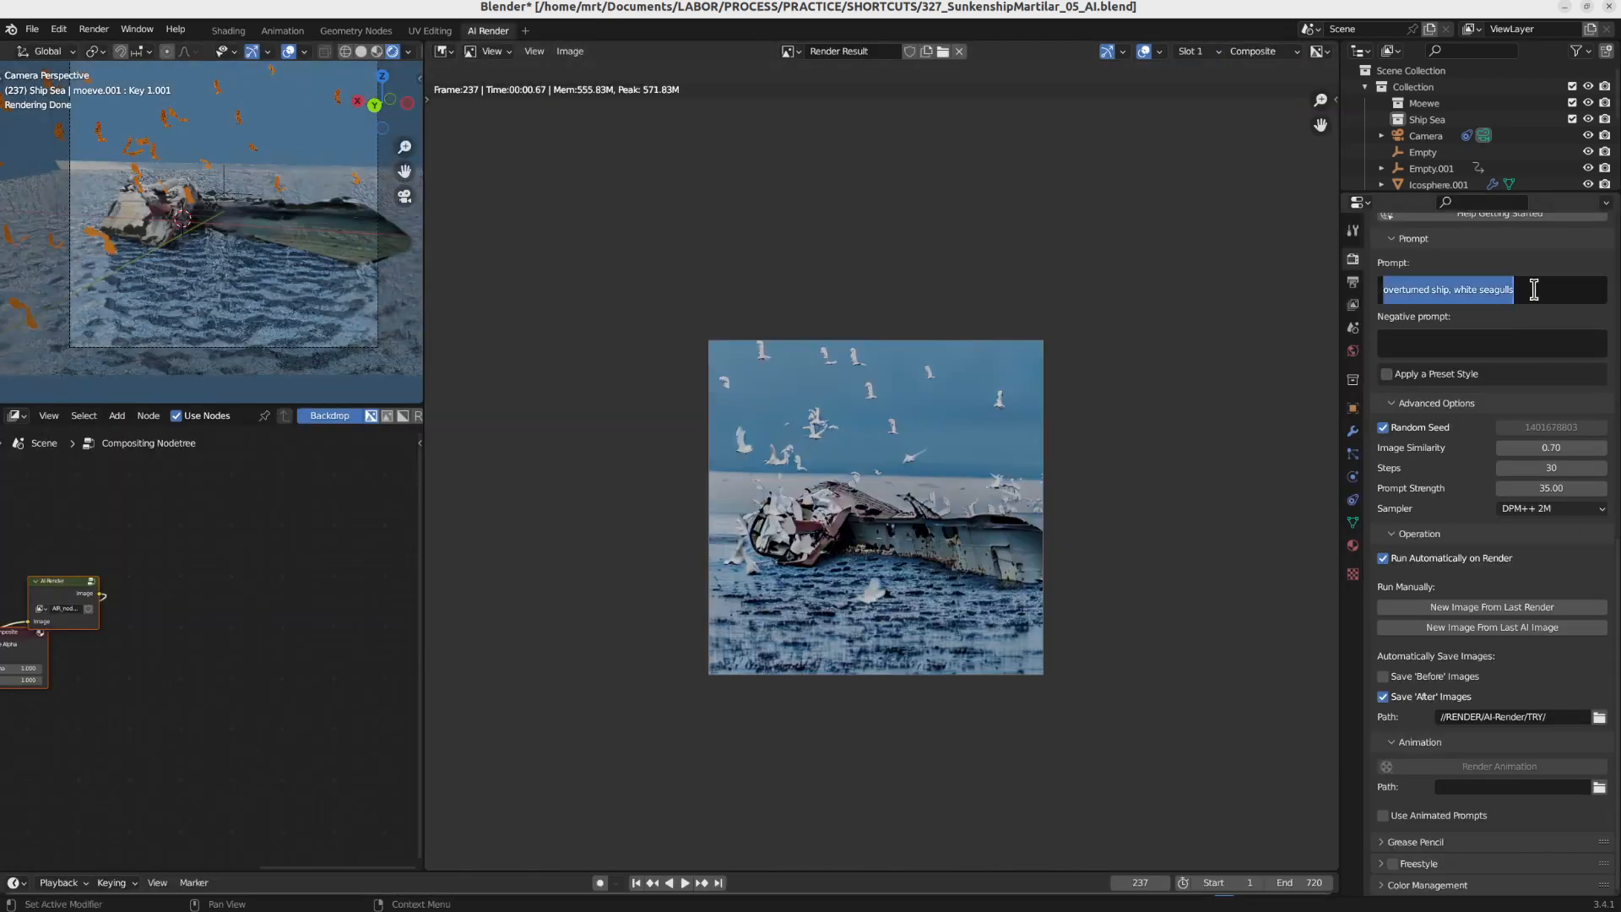
click(1535, 289)
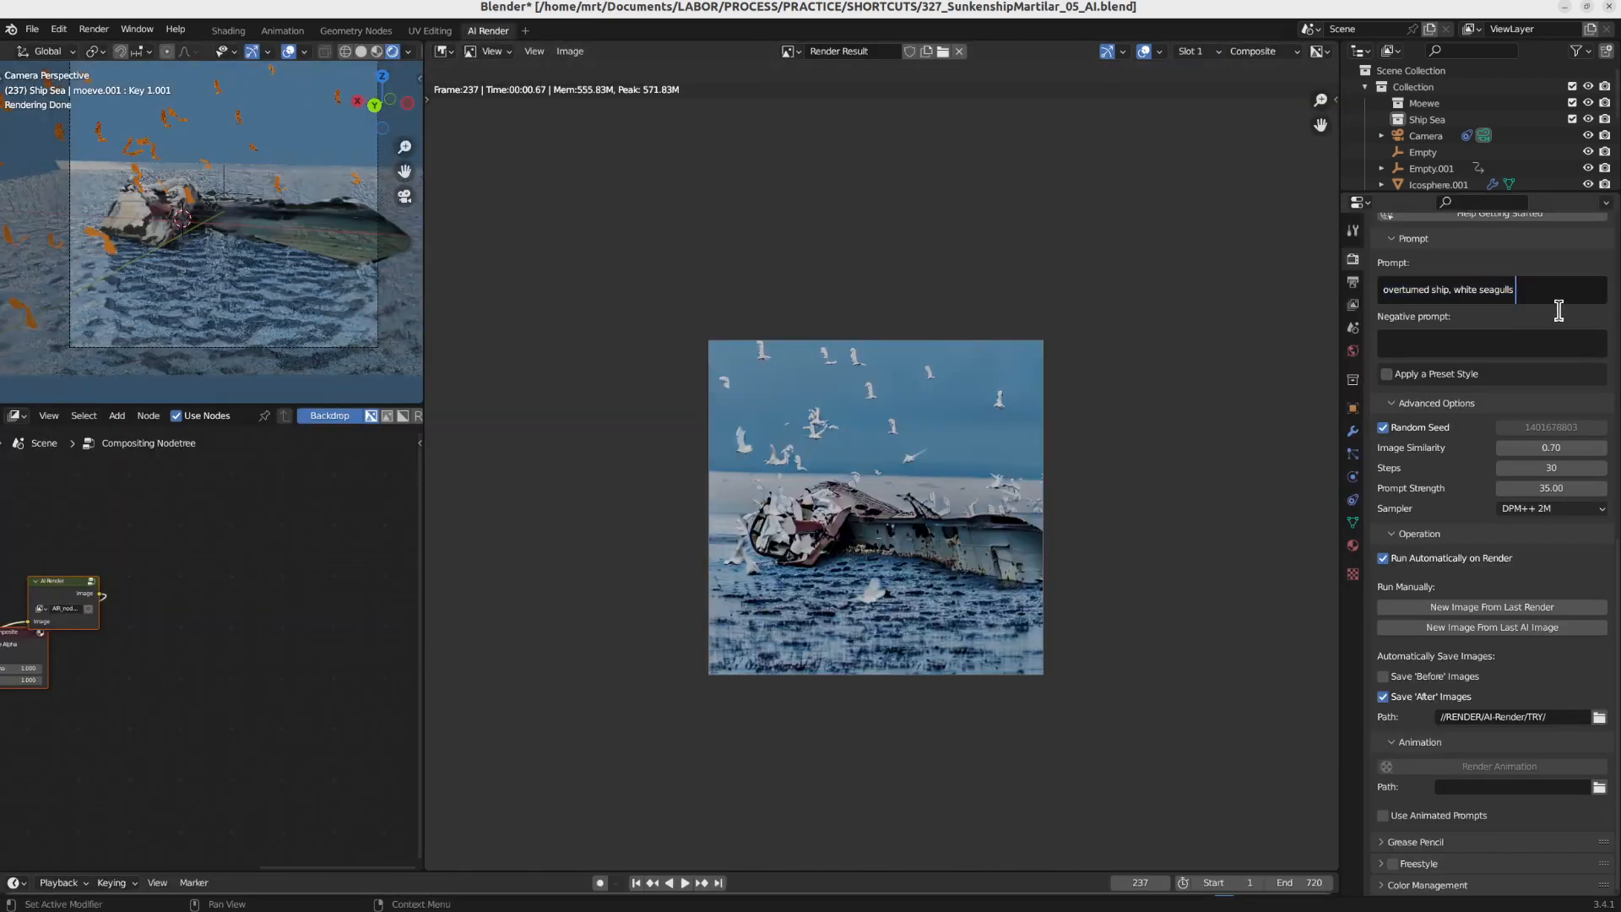
key(ctrl+Left)
key(ctrl+shift+Right)
key(BackSpace)
key(End)
key(ctrl+Left)
text(orange)
key(ctrl+Right)
text(in Hex farb)
key(ctrl+BackSpace)
text(code FF7E25)
Replace the prompt's last word, "flying", with "paint them white" and render frame 237
key(End)
key(ctrl+shift+Left)
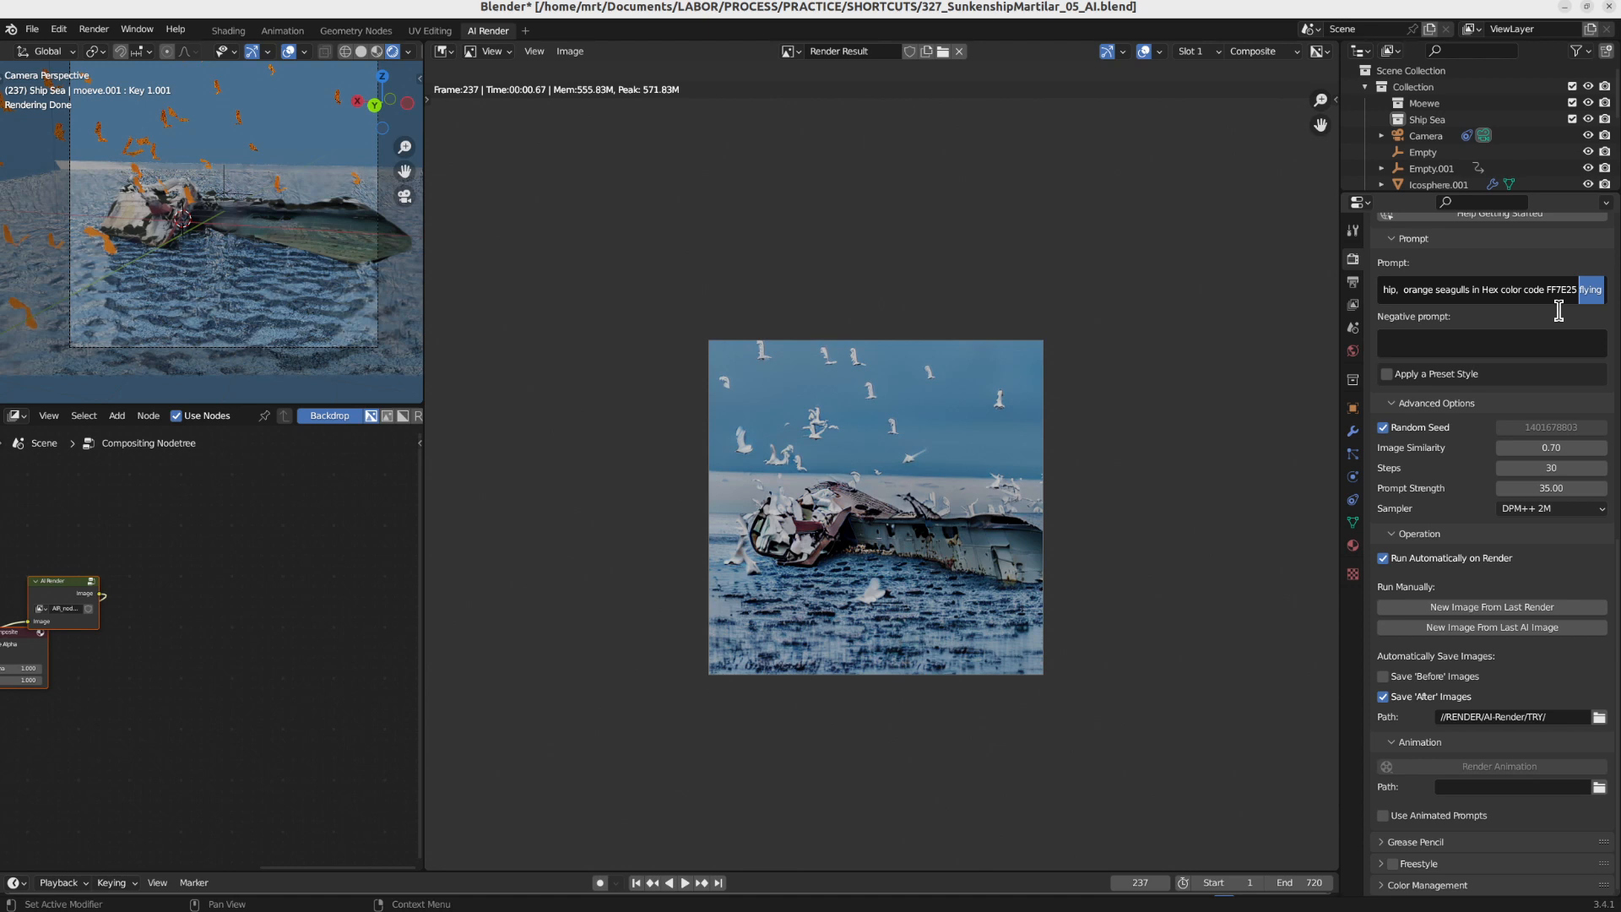
text(t them)
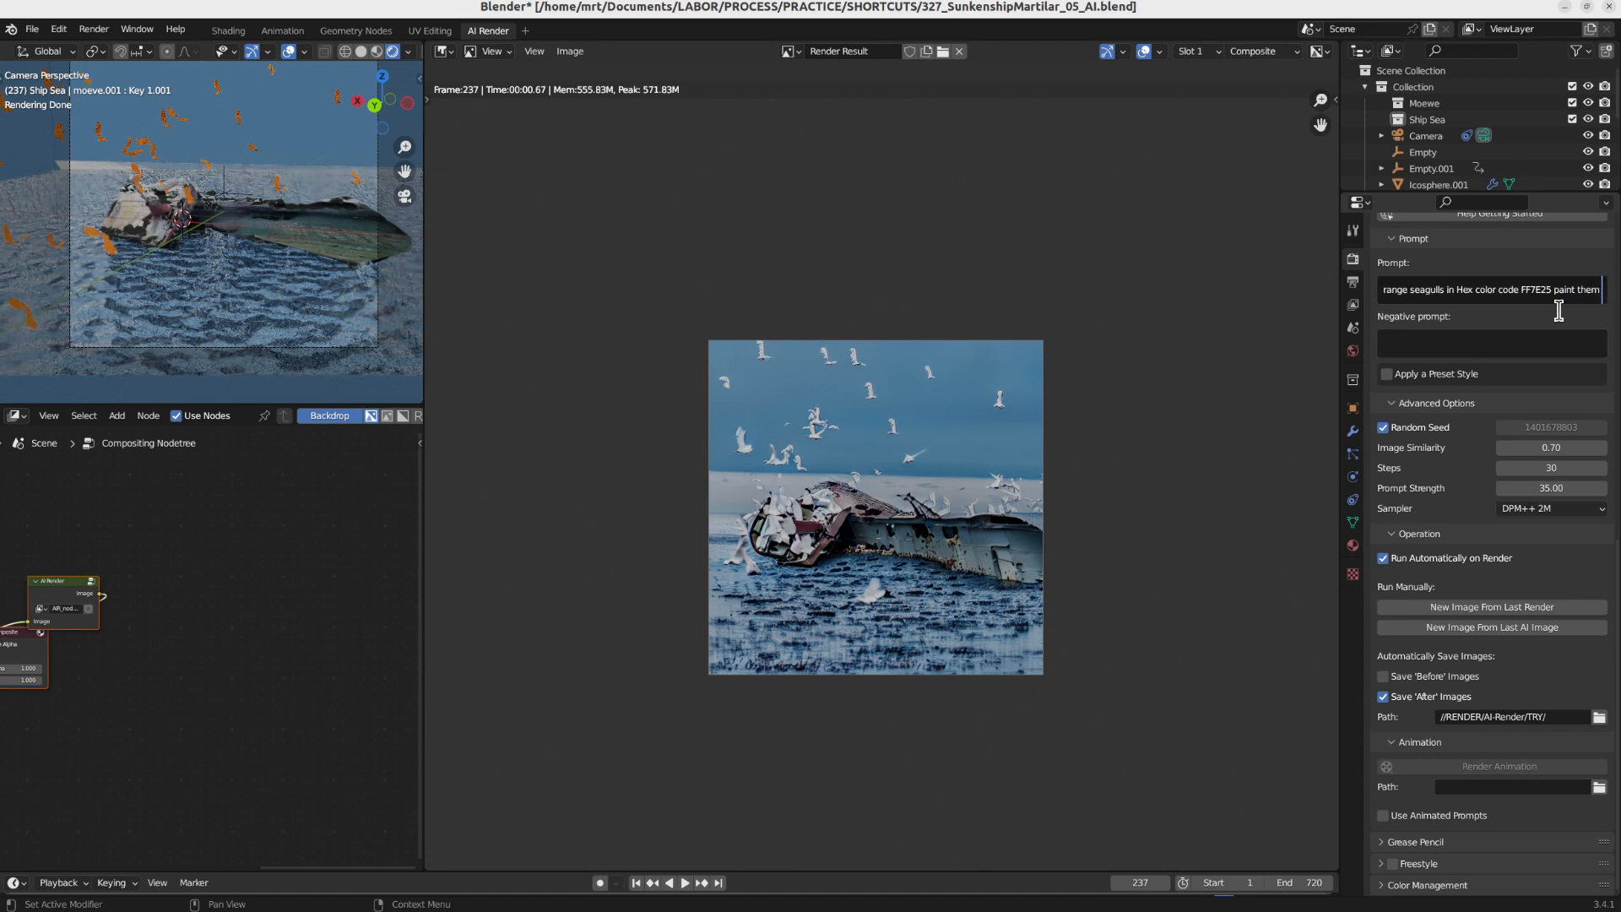
text( white)
key(Return)
key(F12)
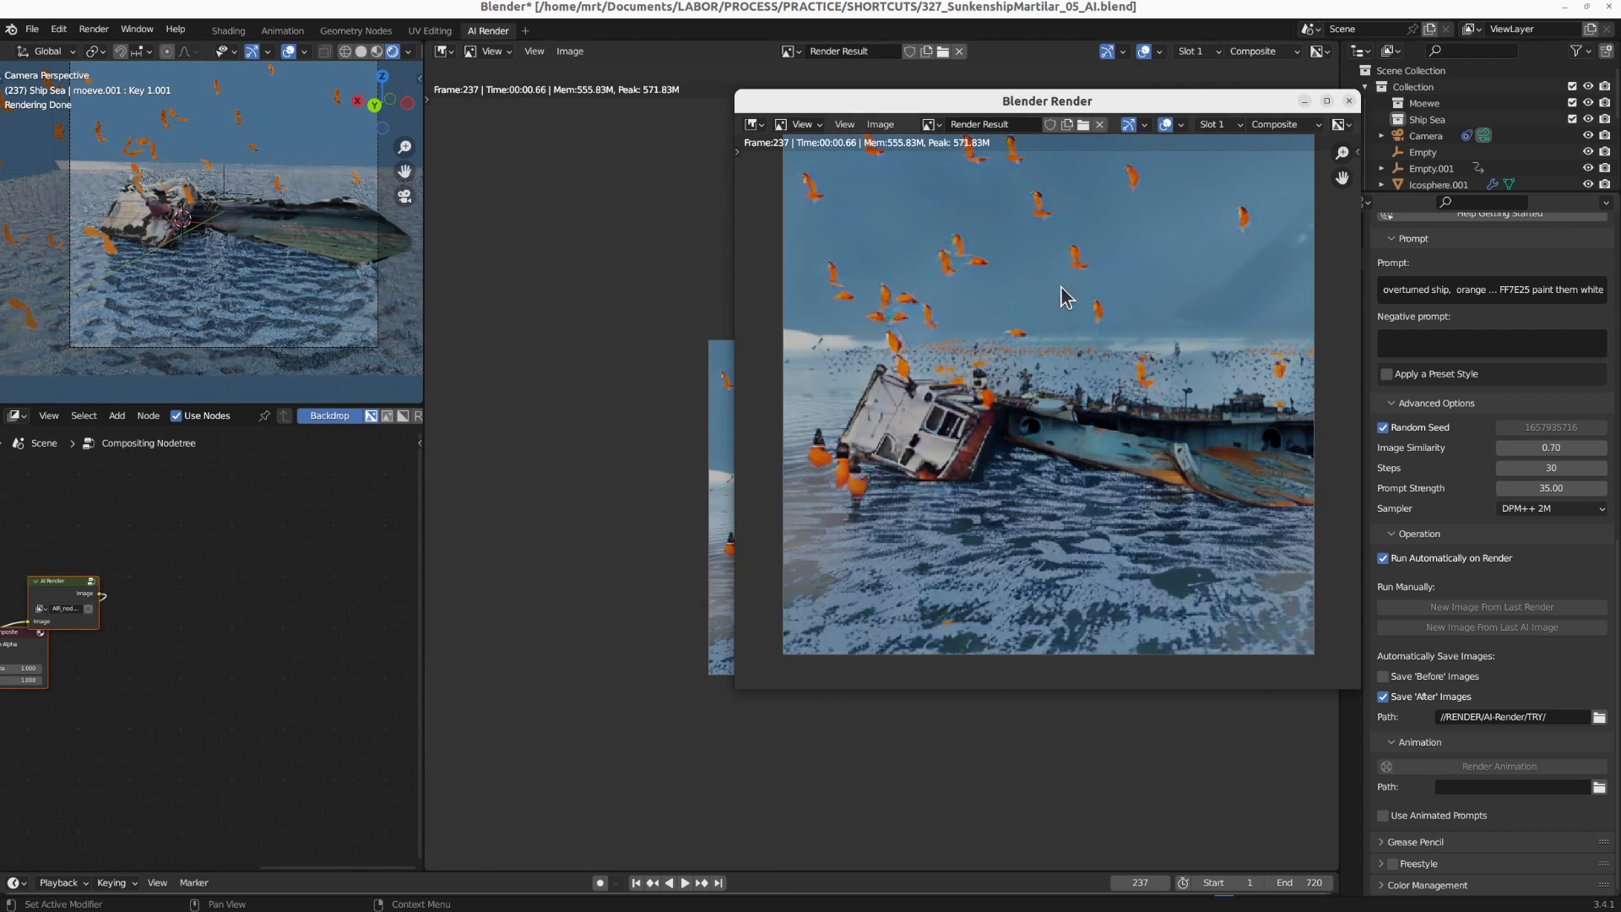
Change the prompt to "overturned ship, orange seagulls turned to white" and render frame 237 again
click(1525, 290)
click(1529, 289)
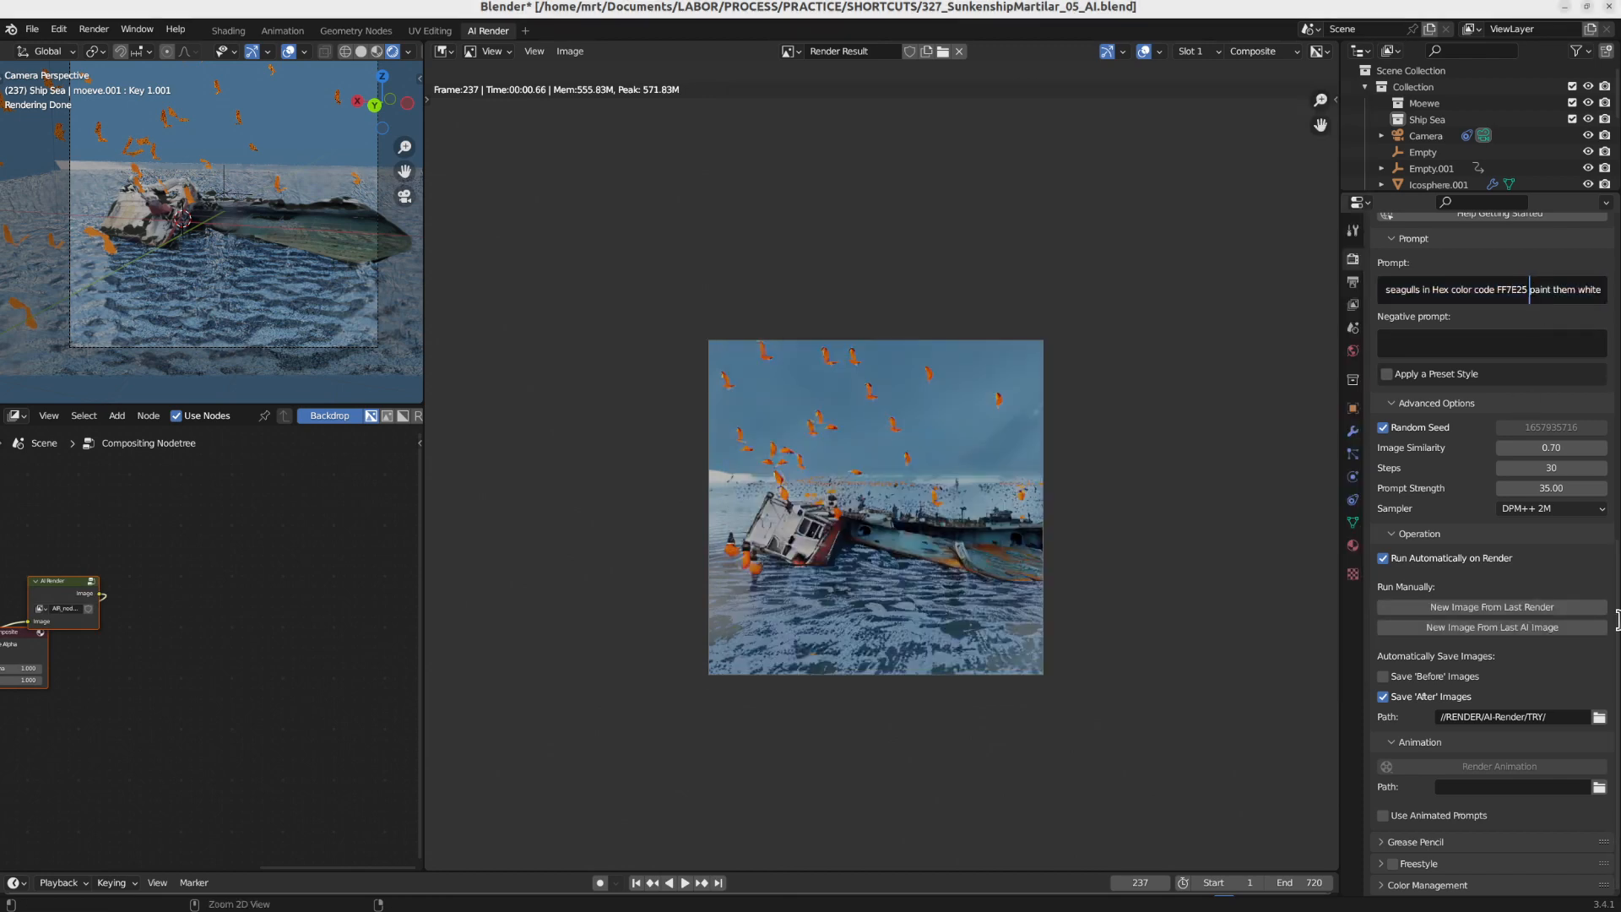
key(ctrl+BackSpace)
key(ctrl+shift+Left)
key(ctrl+shift+Left)
key(ctrl+shift+Left)
key(BackSpace)
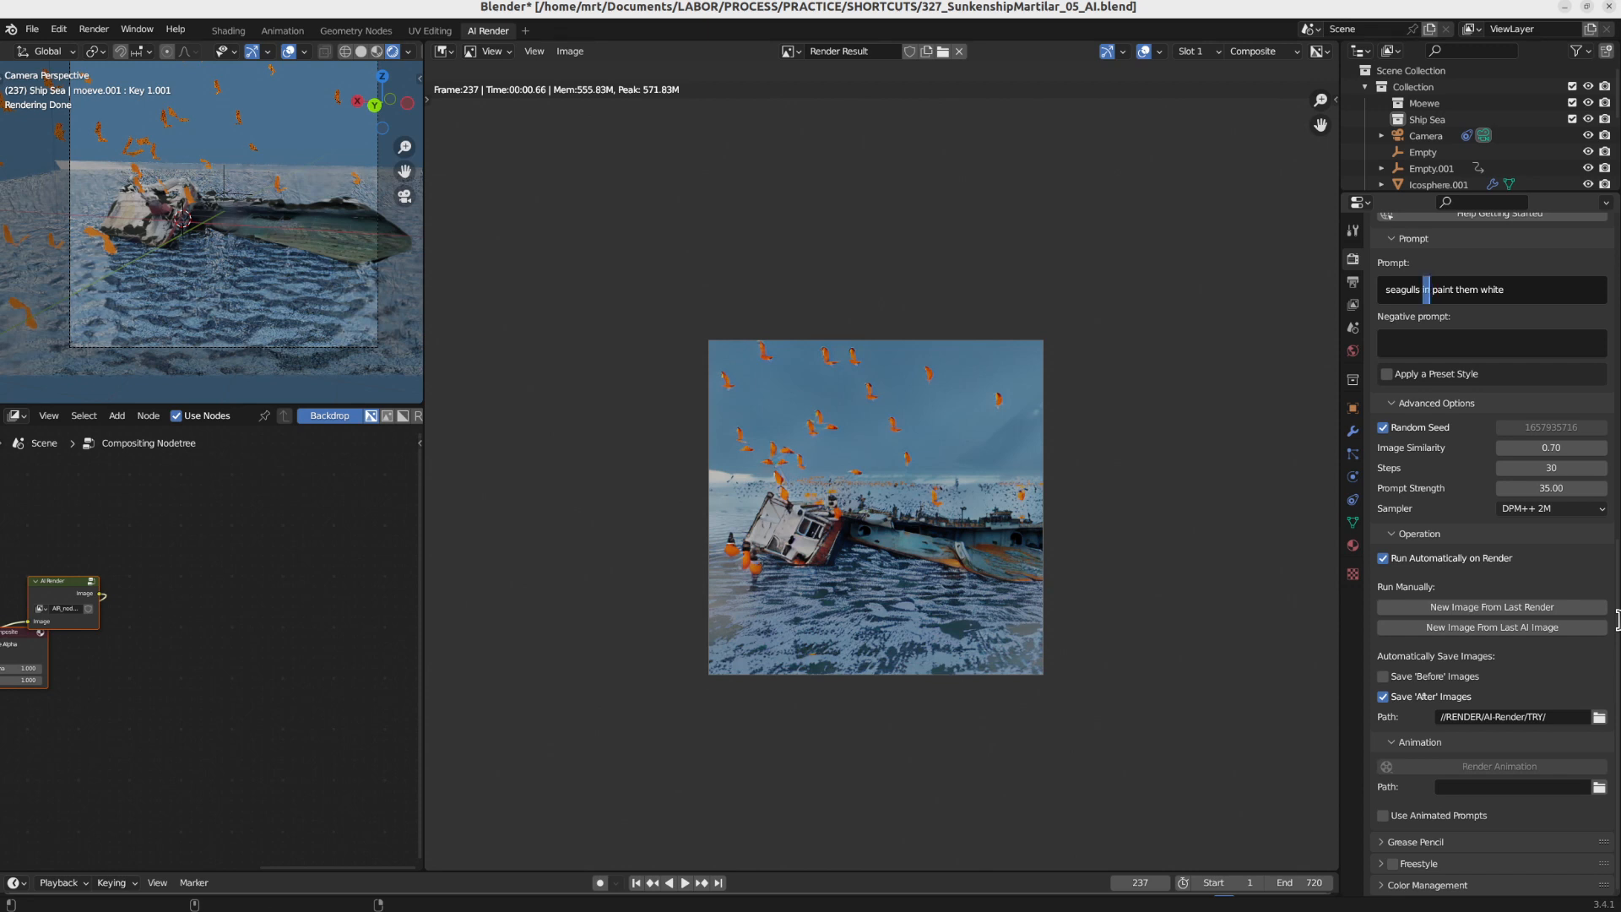
text(turned ship,  orange)
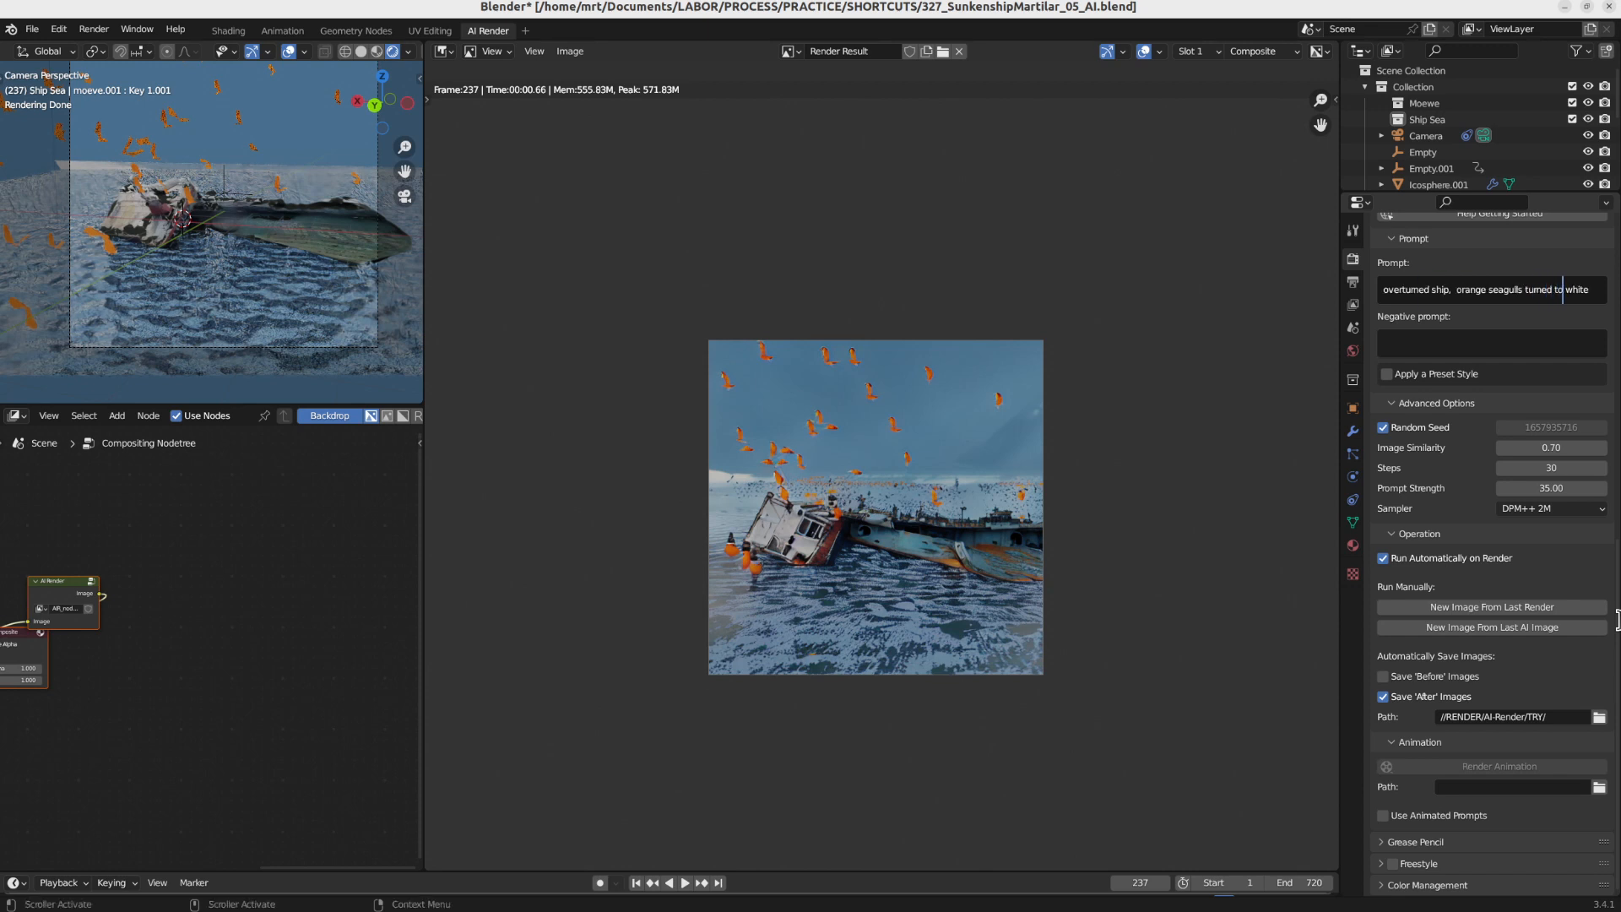
key(F12)
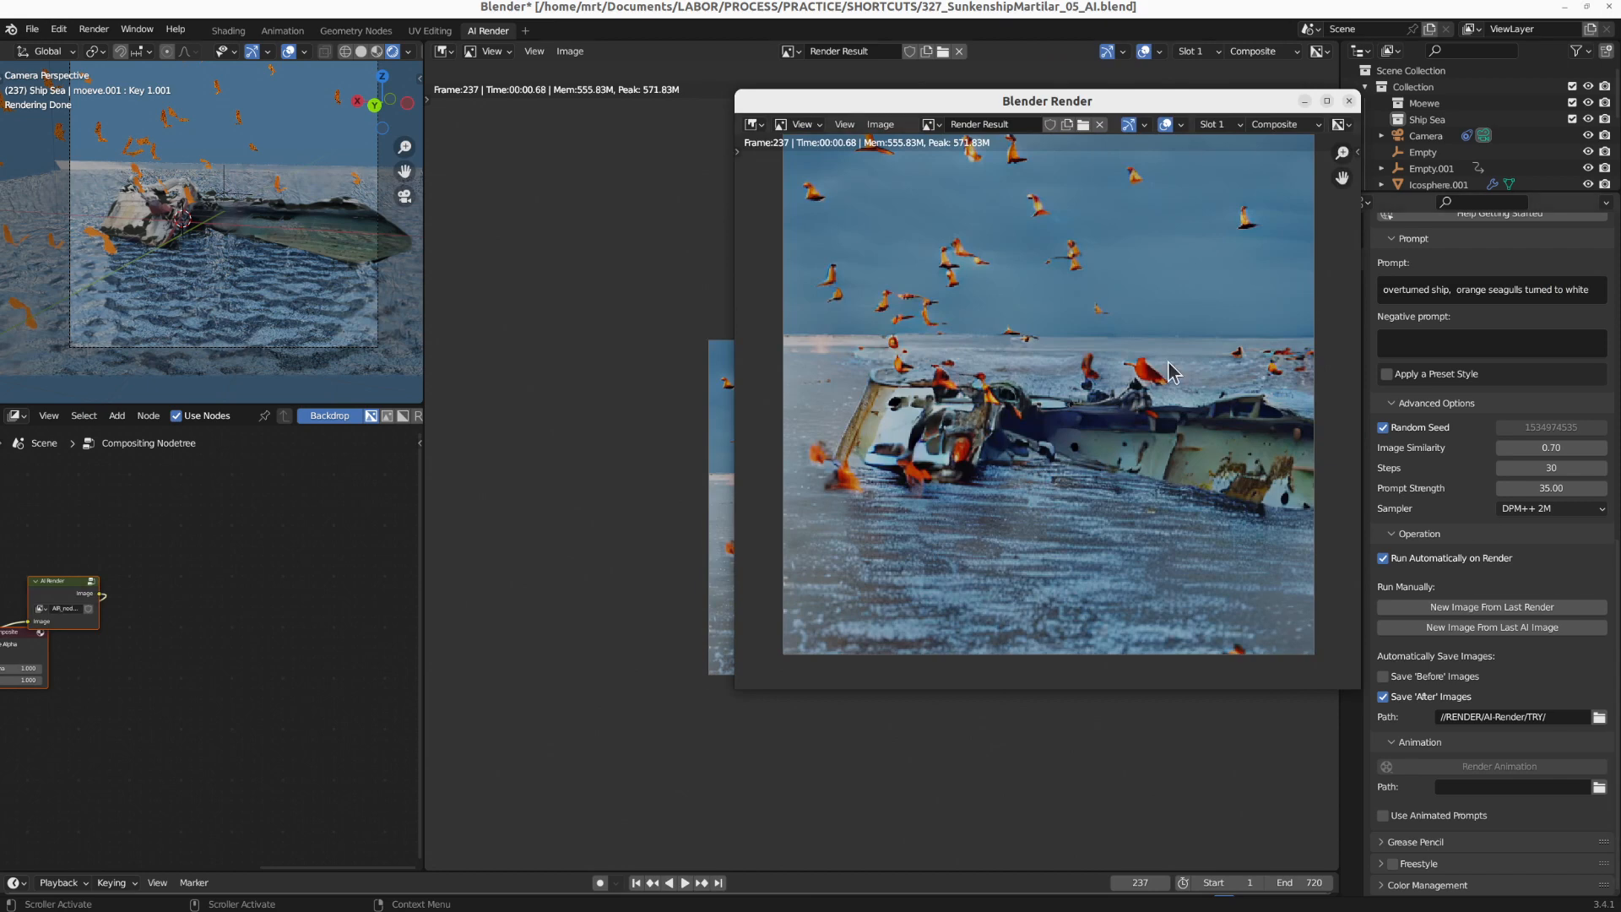
Examine the gulls' colours in the new render and compare them with the "orange seagulls" wording in the prompt
scroll(967, 473, down, 3)
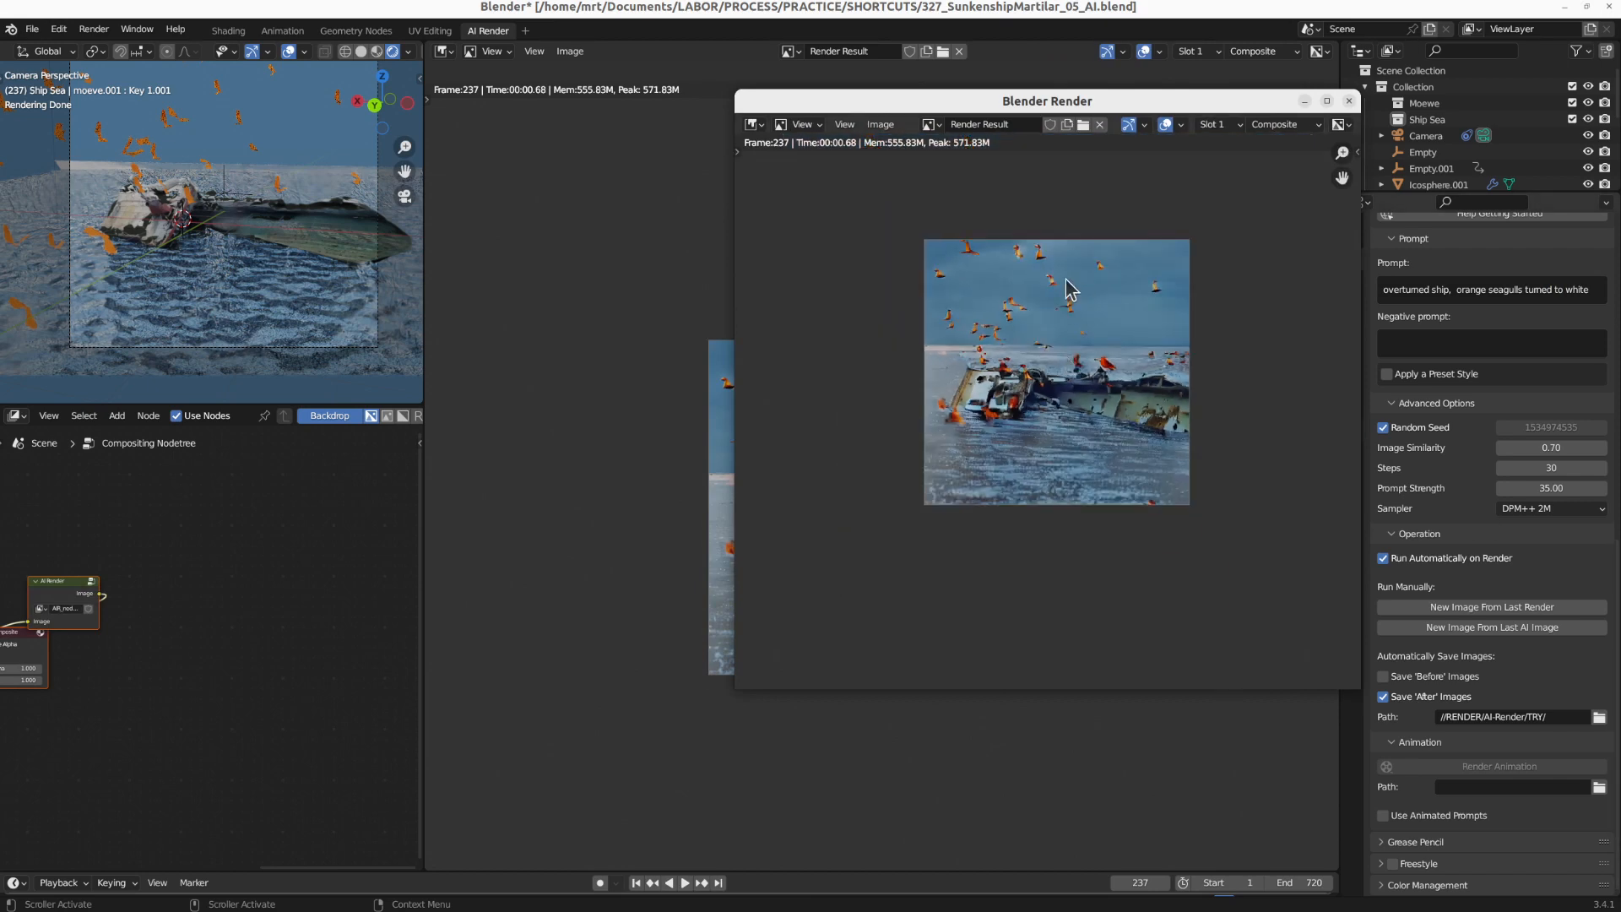
scroll(1052, 287, up, 4)
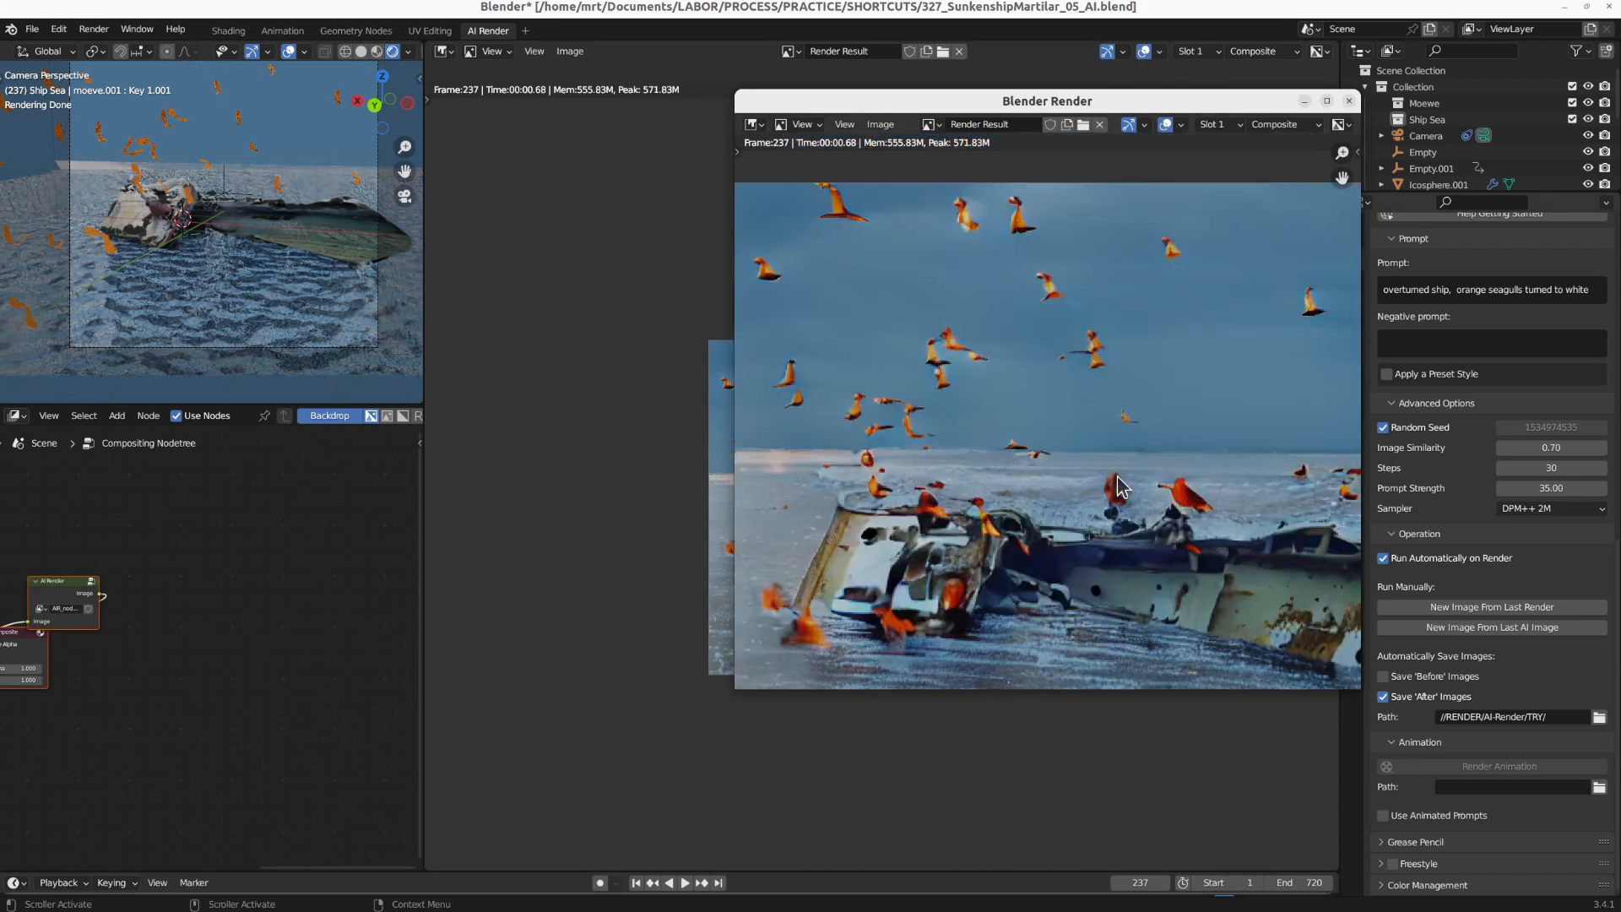
click(1498, 296)
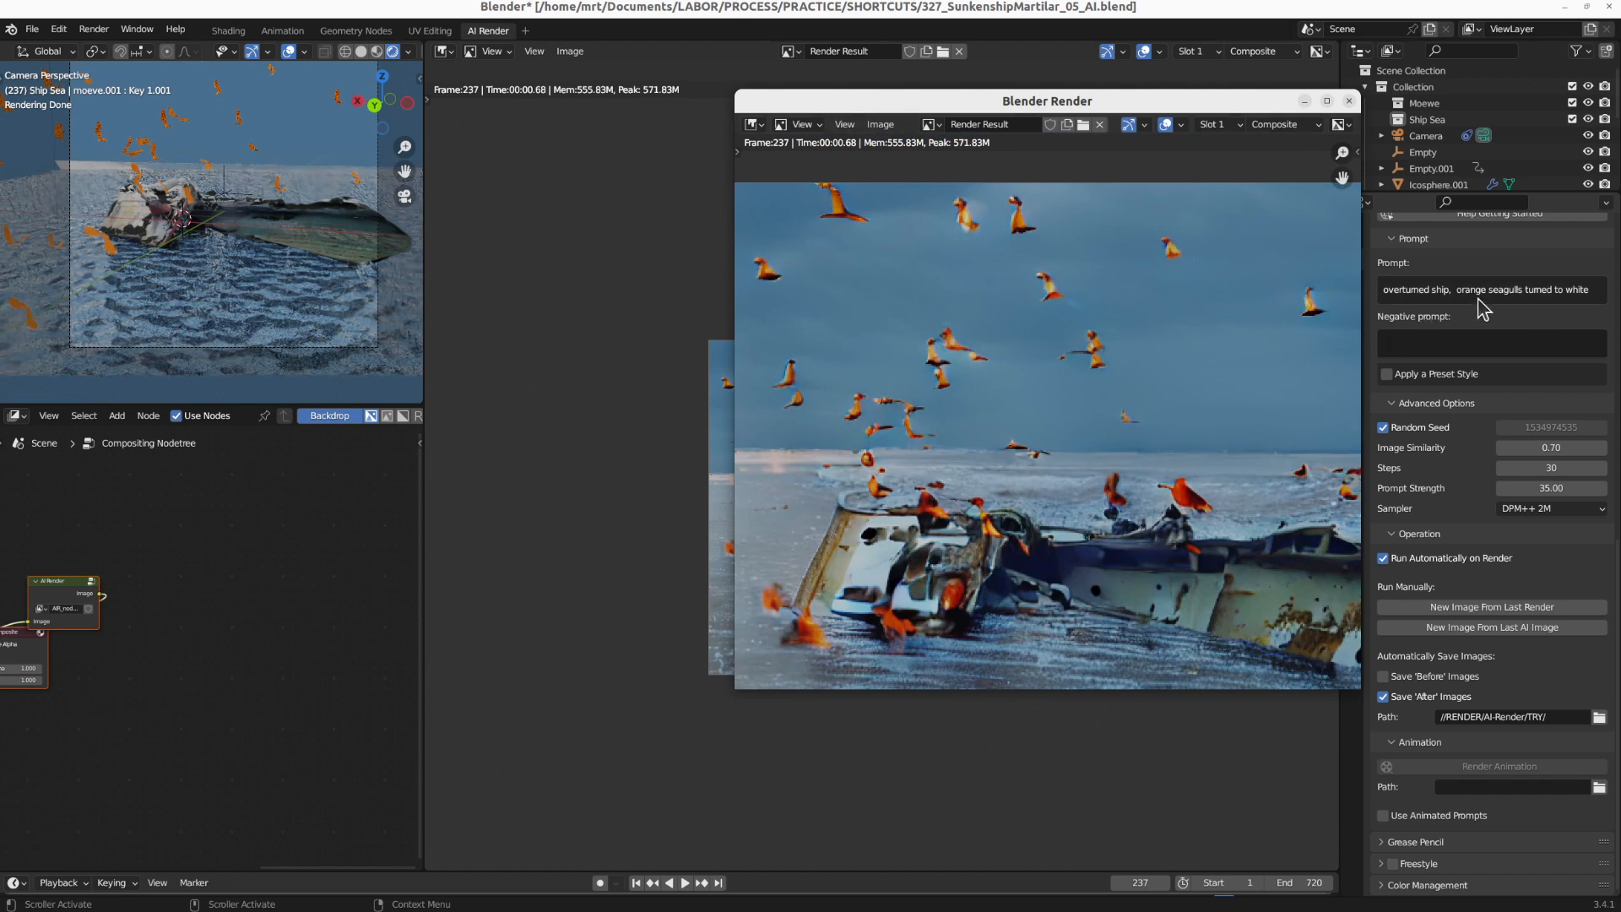
click(1486, 290)
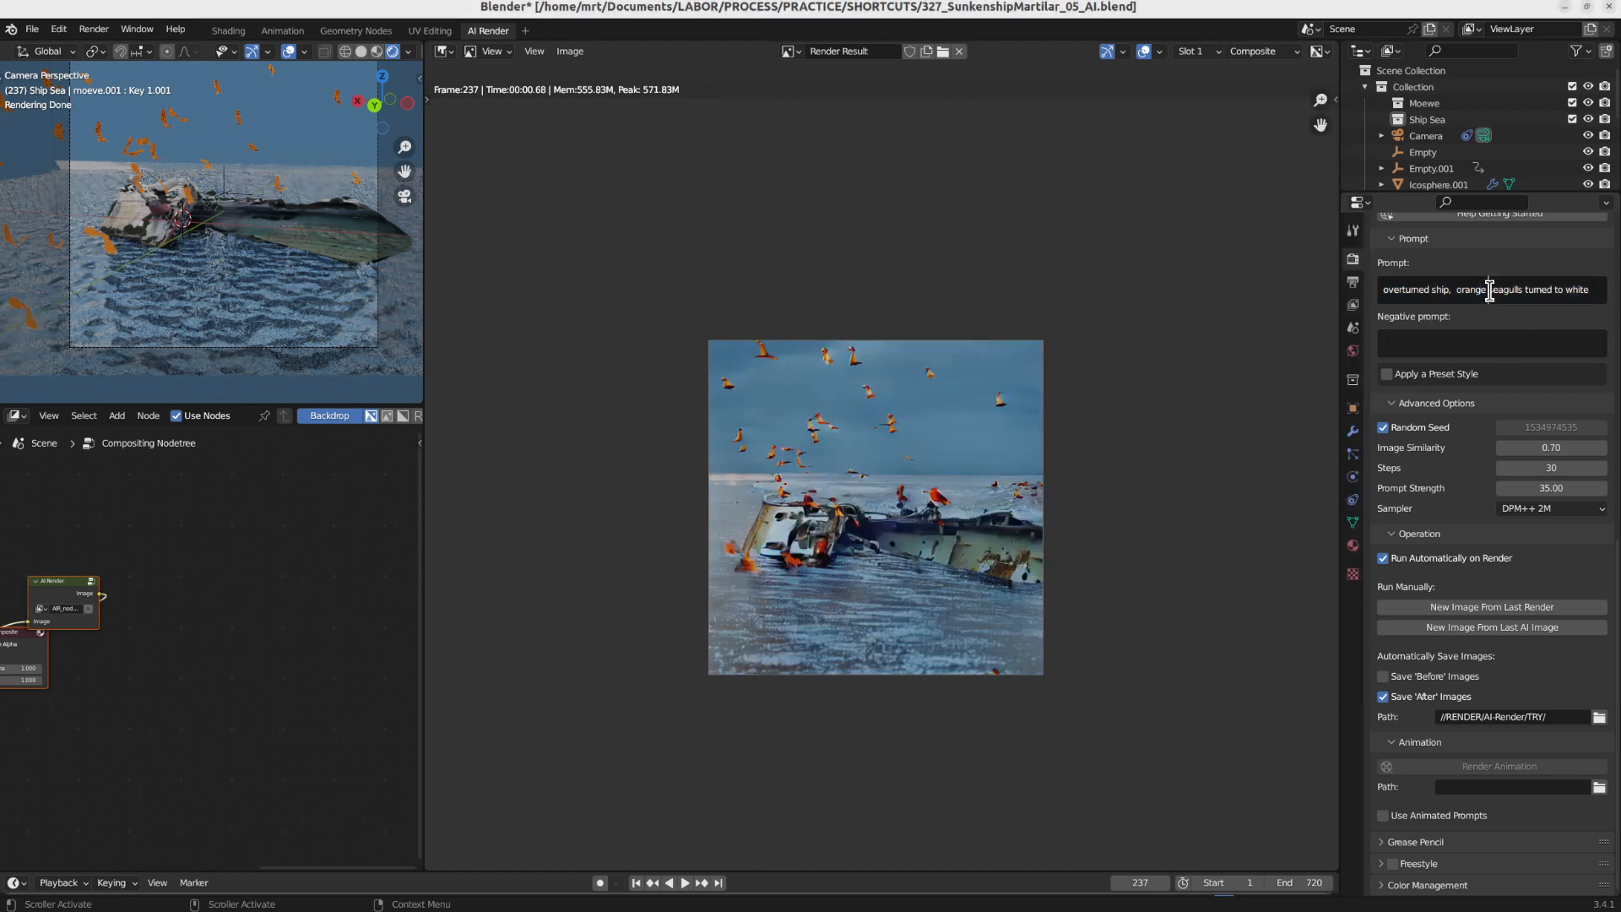
click(932, 650)
click(1509, 295)
click(1462, 291)
drag(1464, 292, 1487, 294)
click(1207, 302)
In the Shading workspace, set Material.004's Base Color to pure white with an HSV Saturation of 0
click(227, 30)
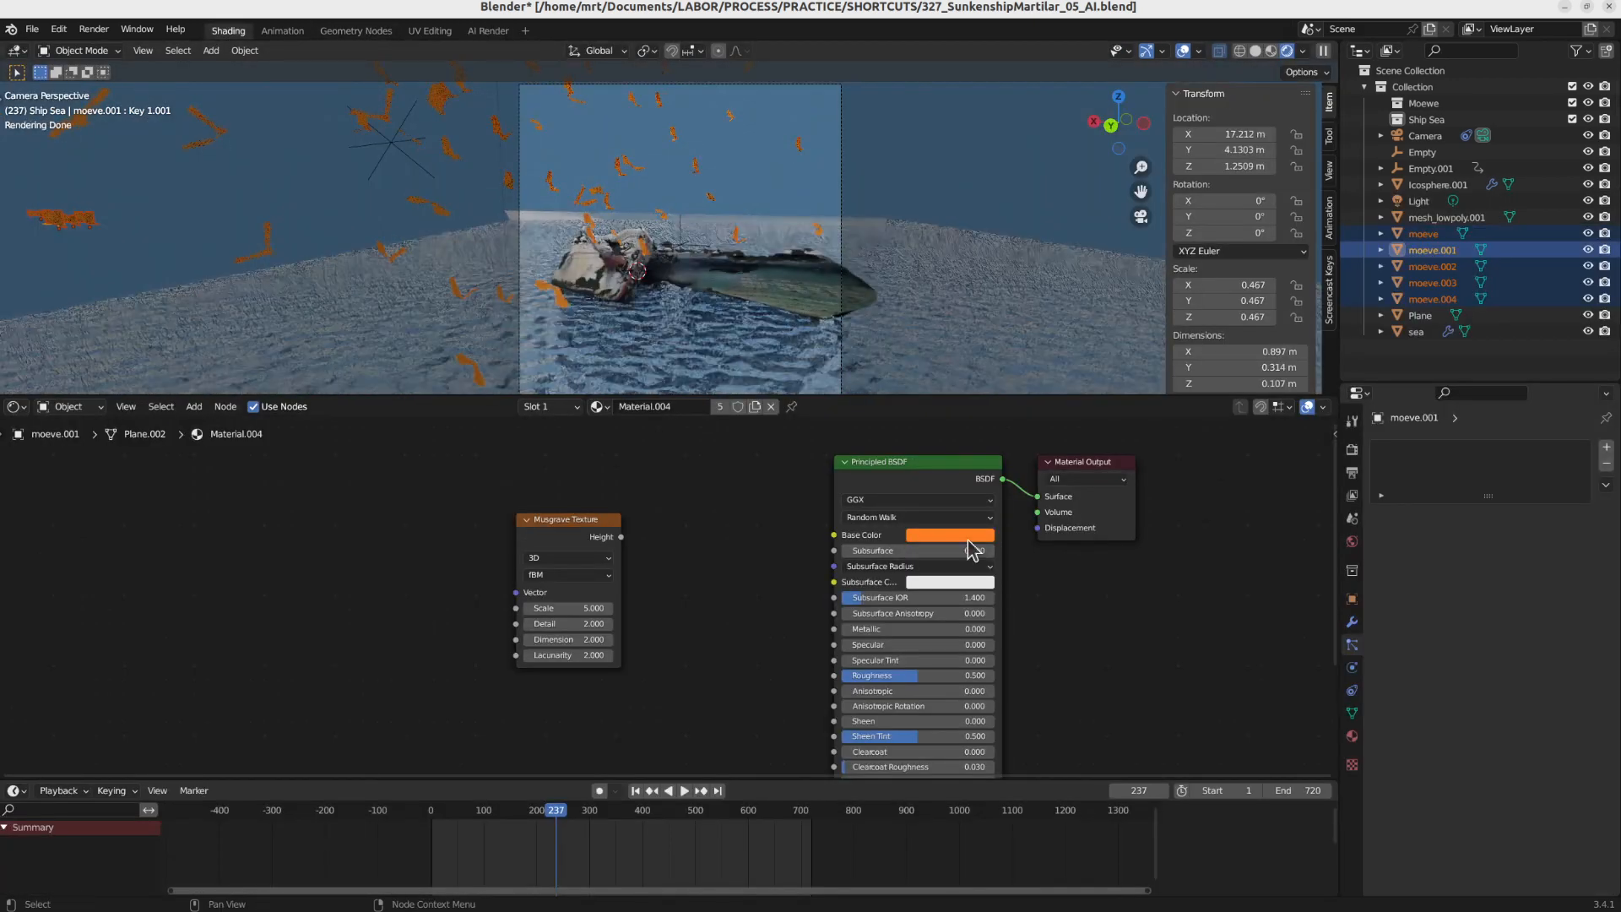
click(962, 536)
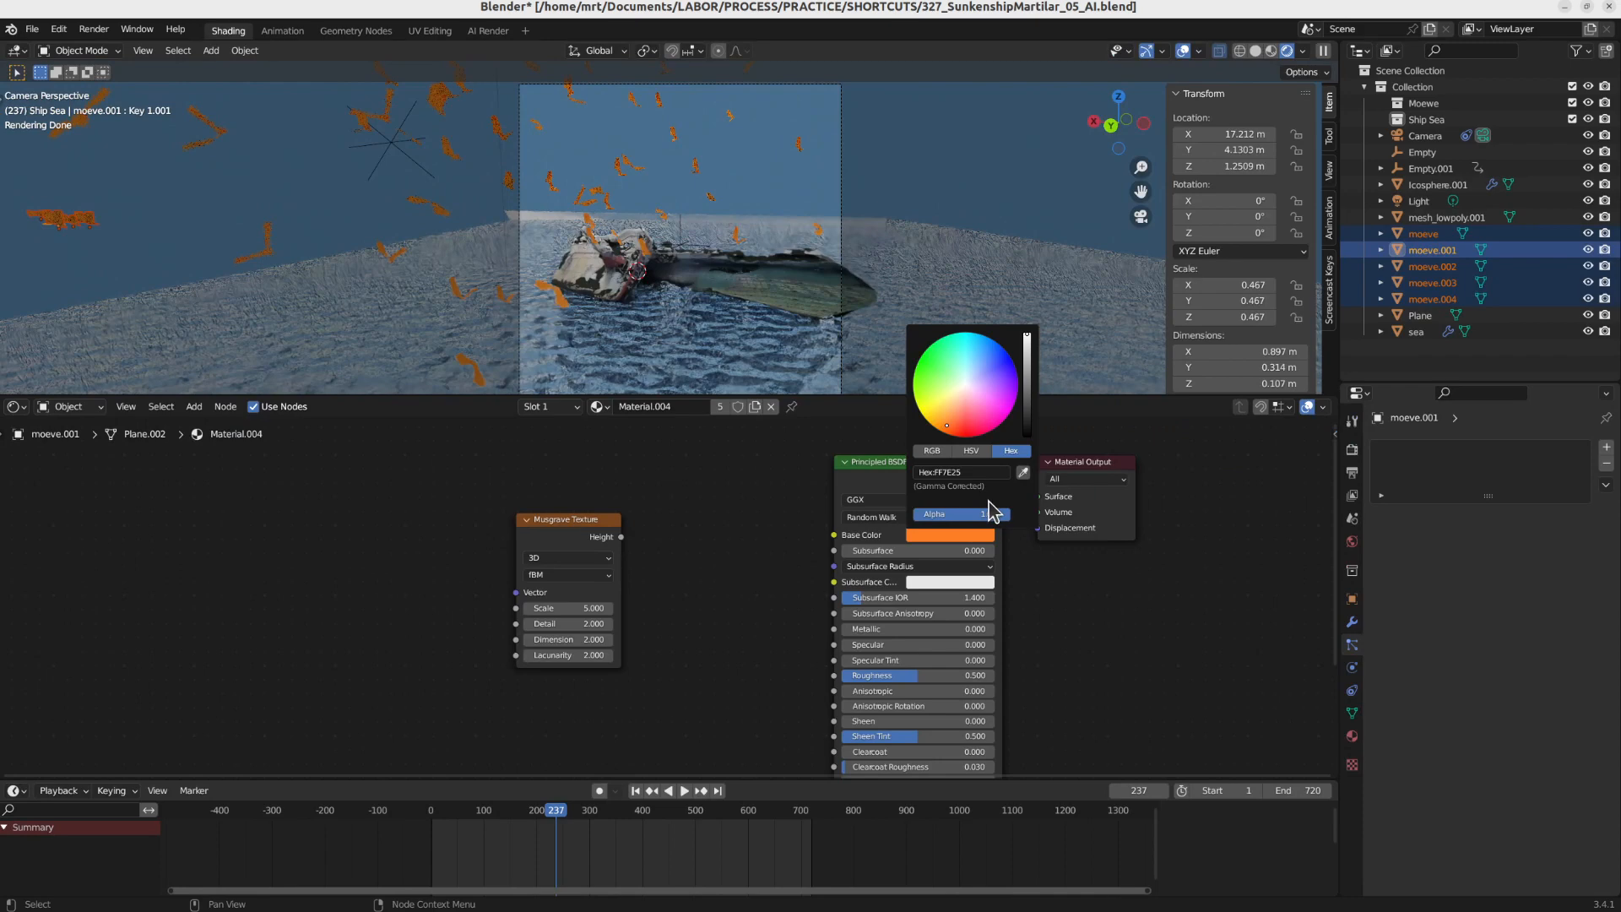
drag(975, 422, 965, 389)
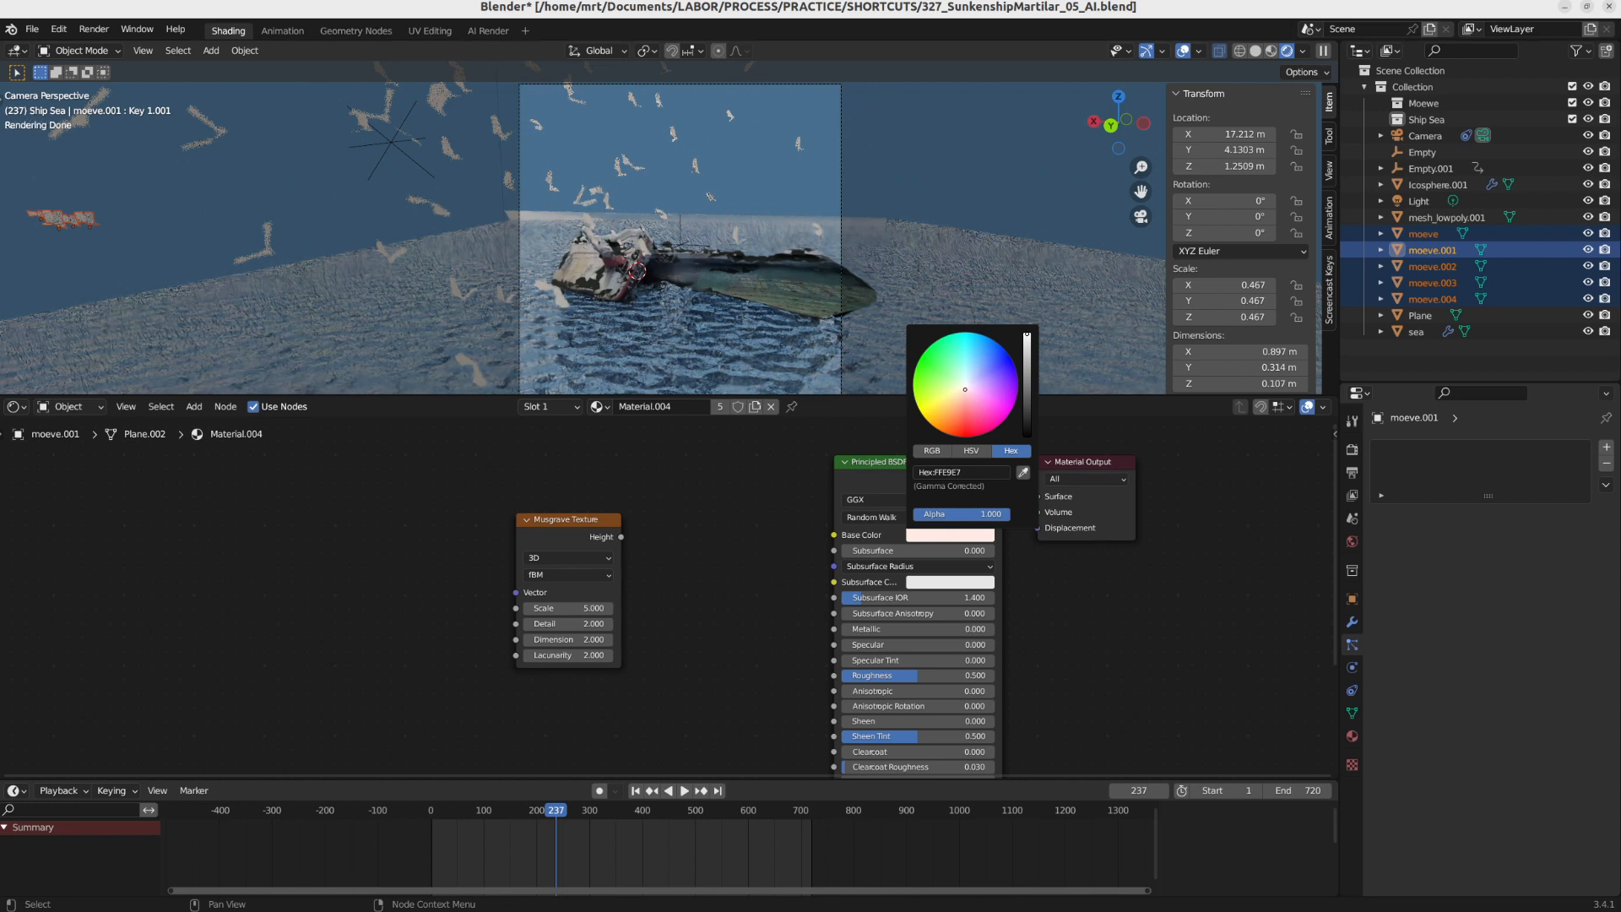
click(985, 452)
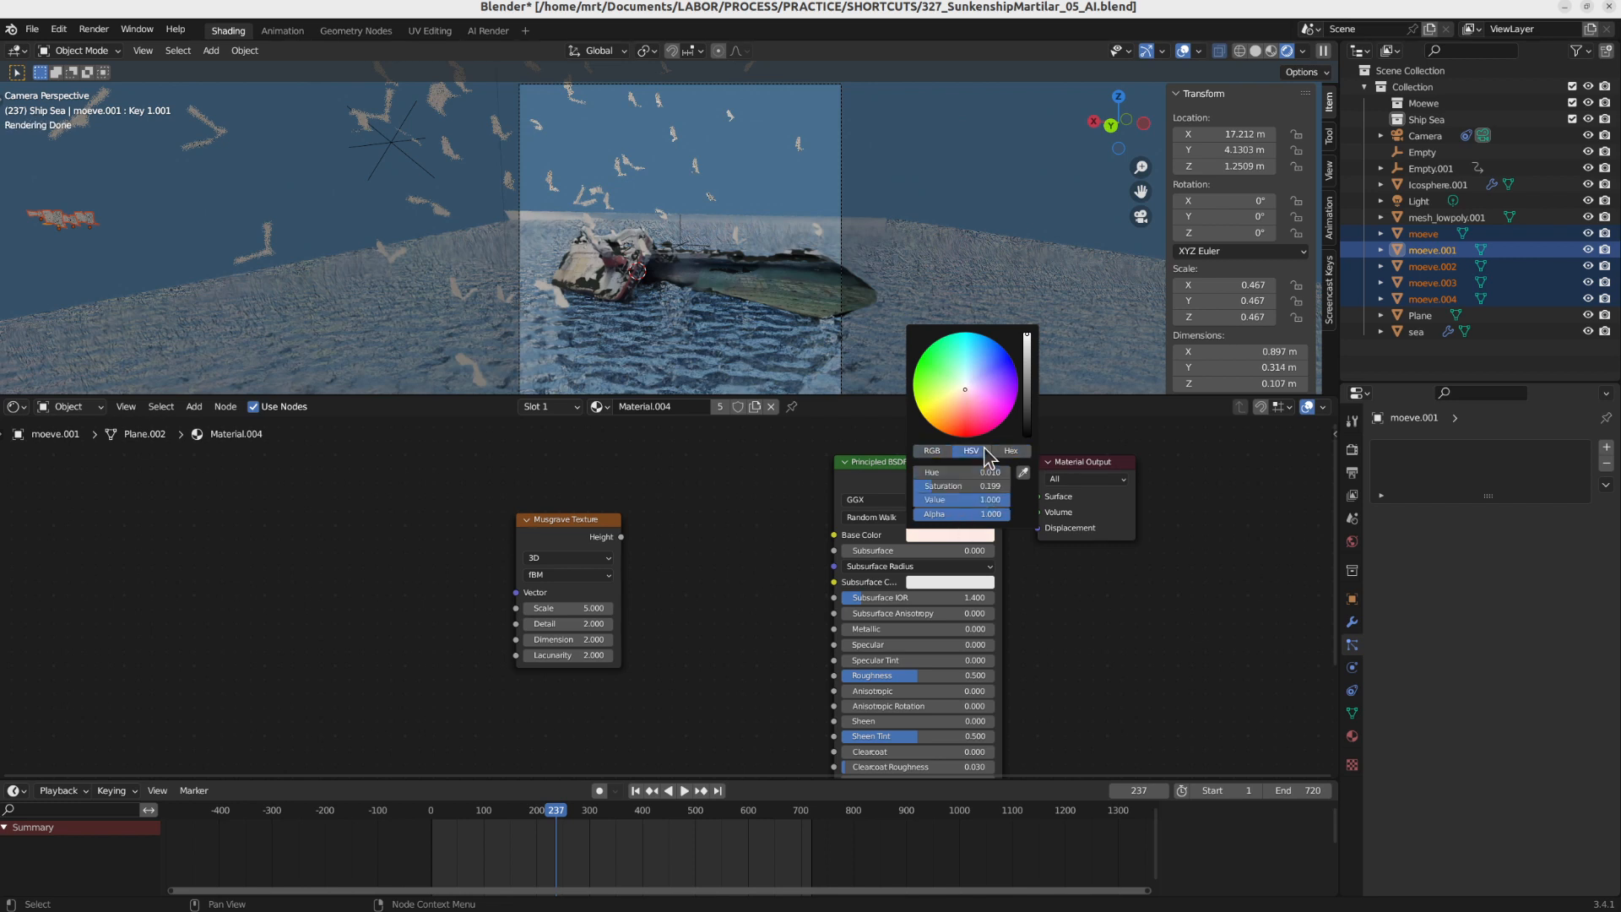
drag(937, 485, 908, 486)
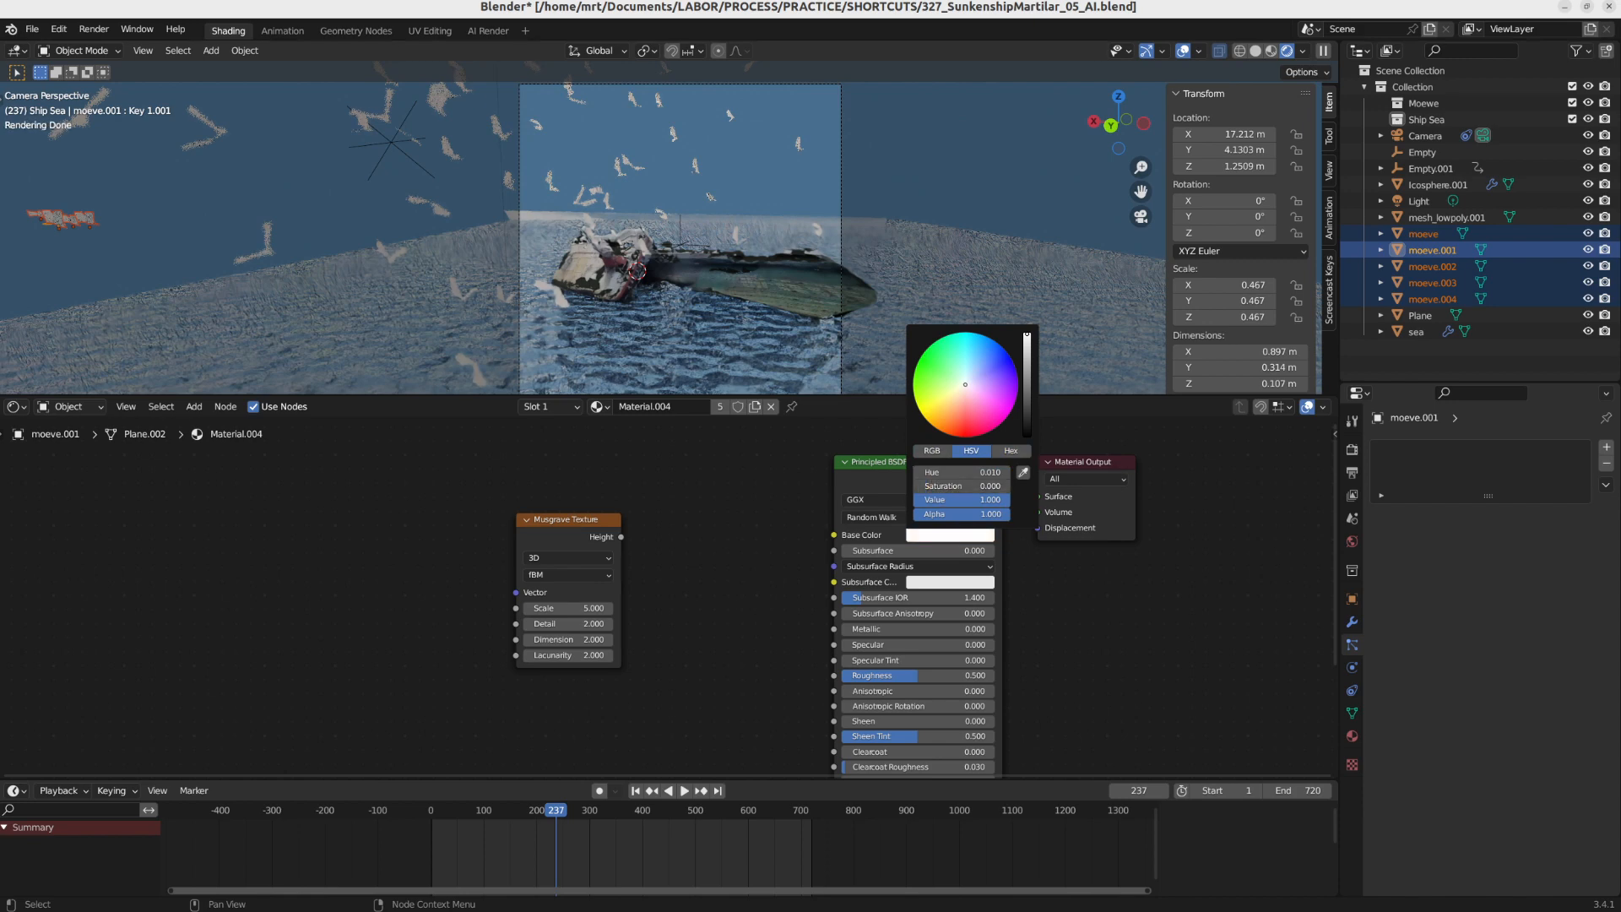
Add a Layer Weight node to Material.004 and rearrange the Musgrave Texture and Principled BSDF nodes around it
middle_drag(776, 629, 853, 629)
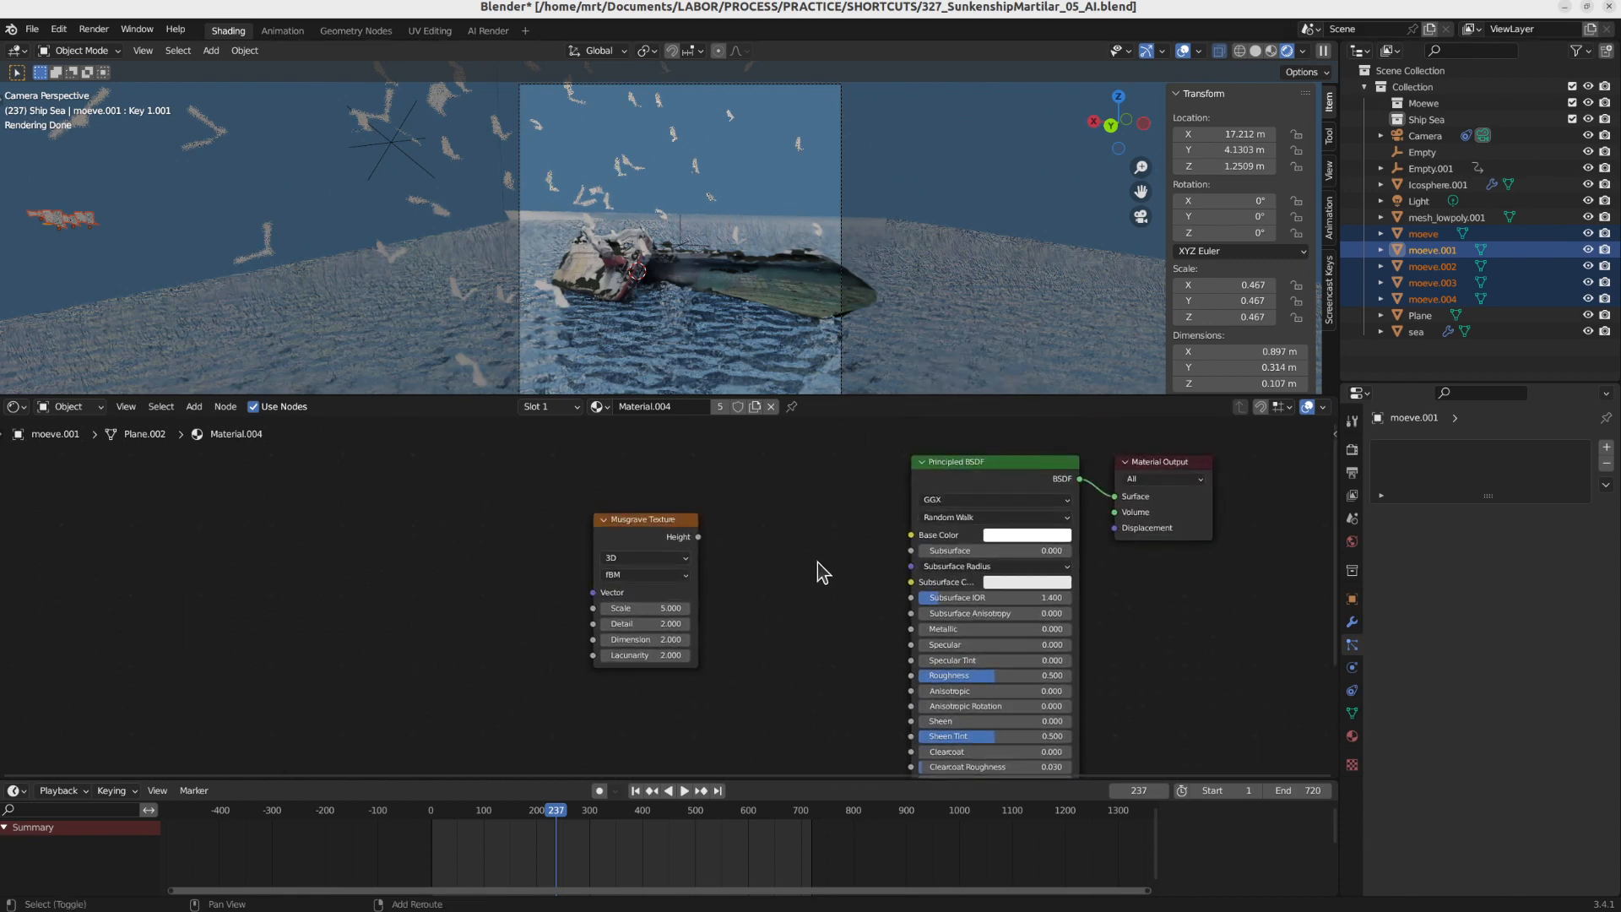
key(shift+a)
mouse_move(845, 589)
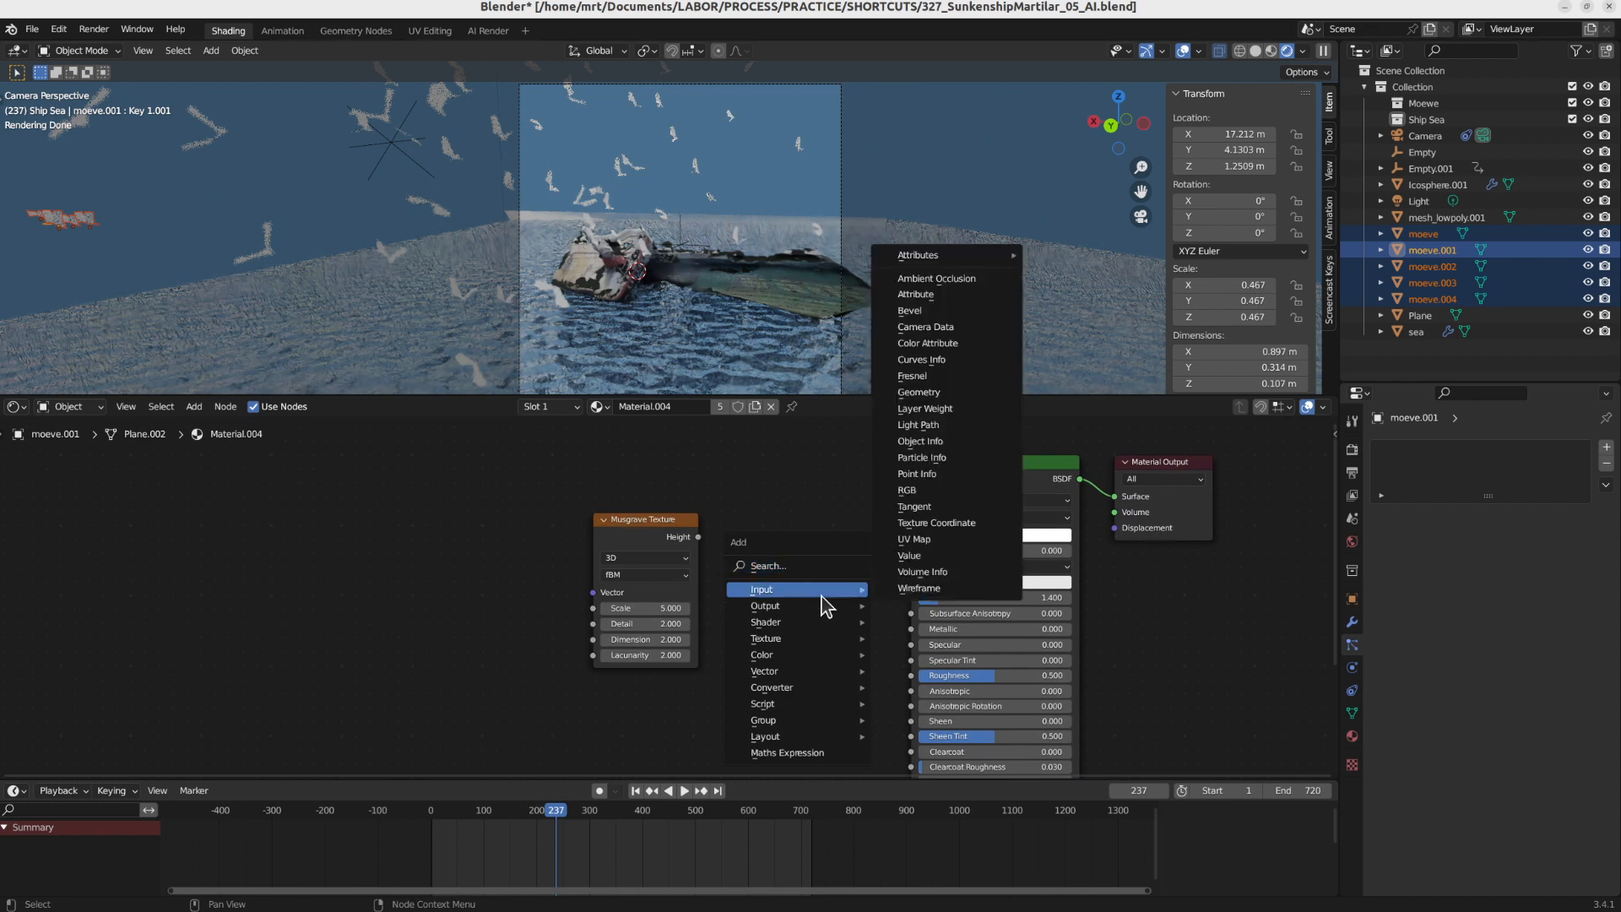
click(967, 414)
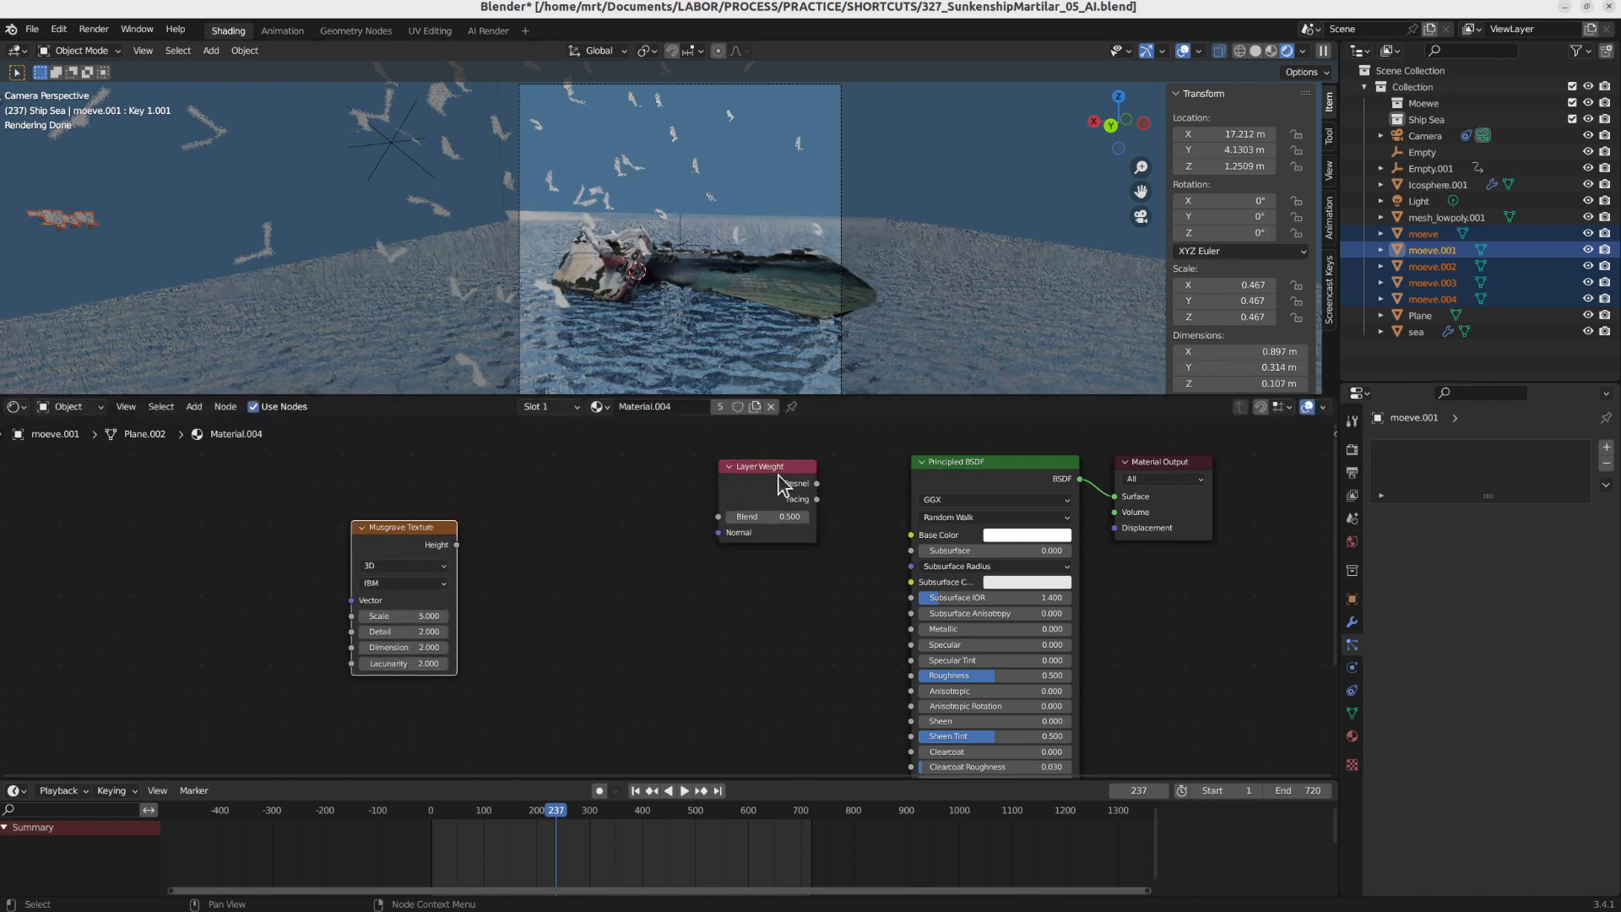
click(701, 517)
key(g)
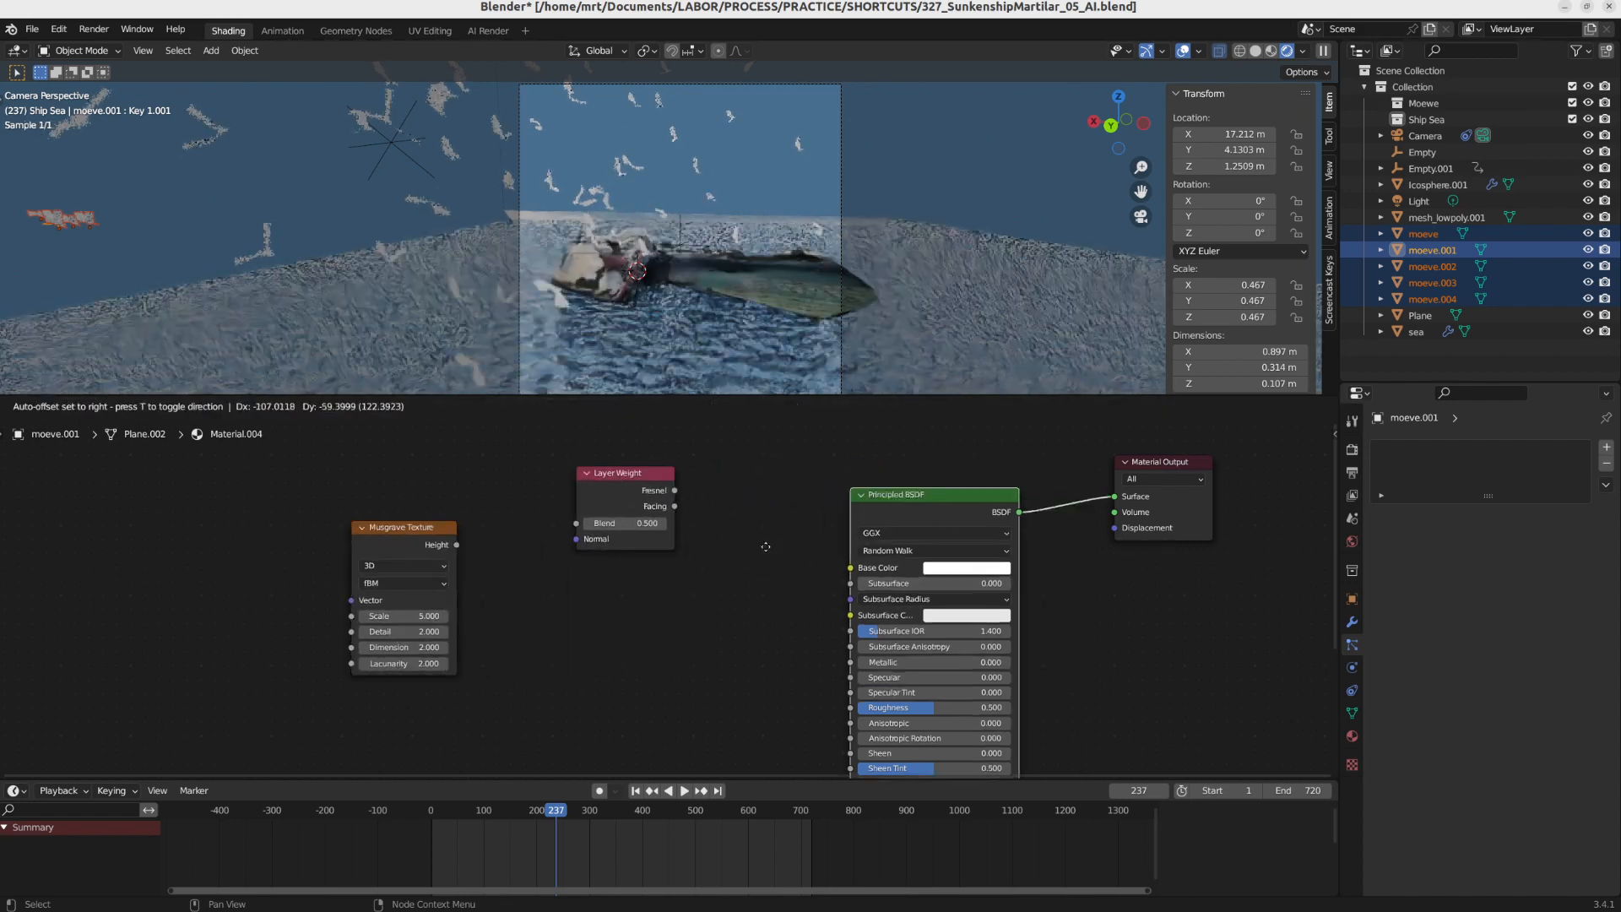
click(744, 648)
Insert a Mix Shader node between the Principled BSDF and the Material Output
key(shift+a)
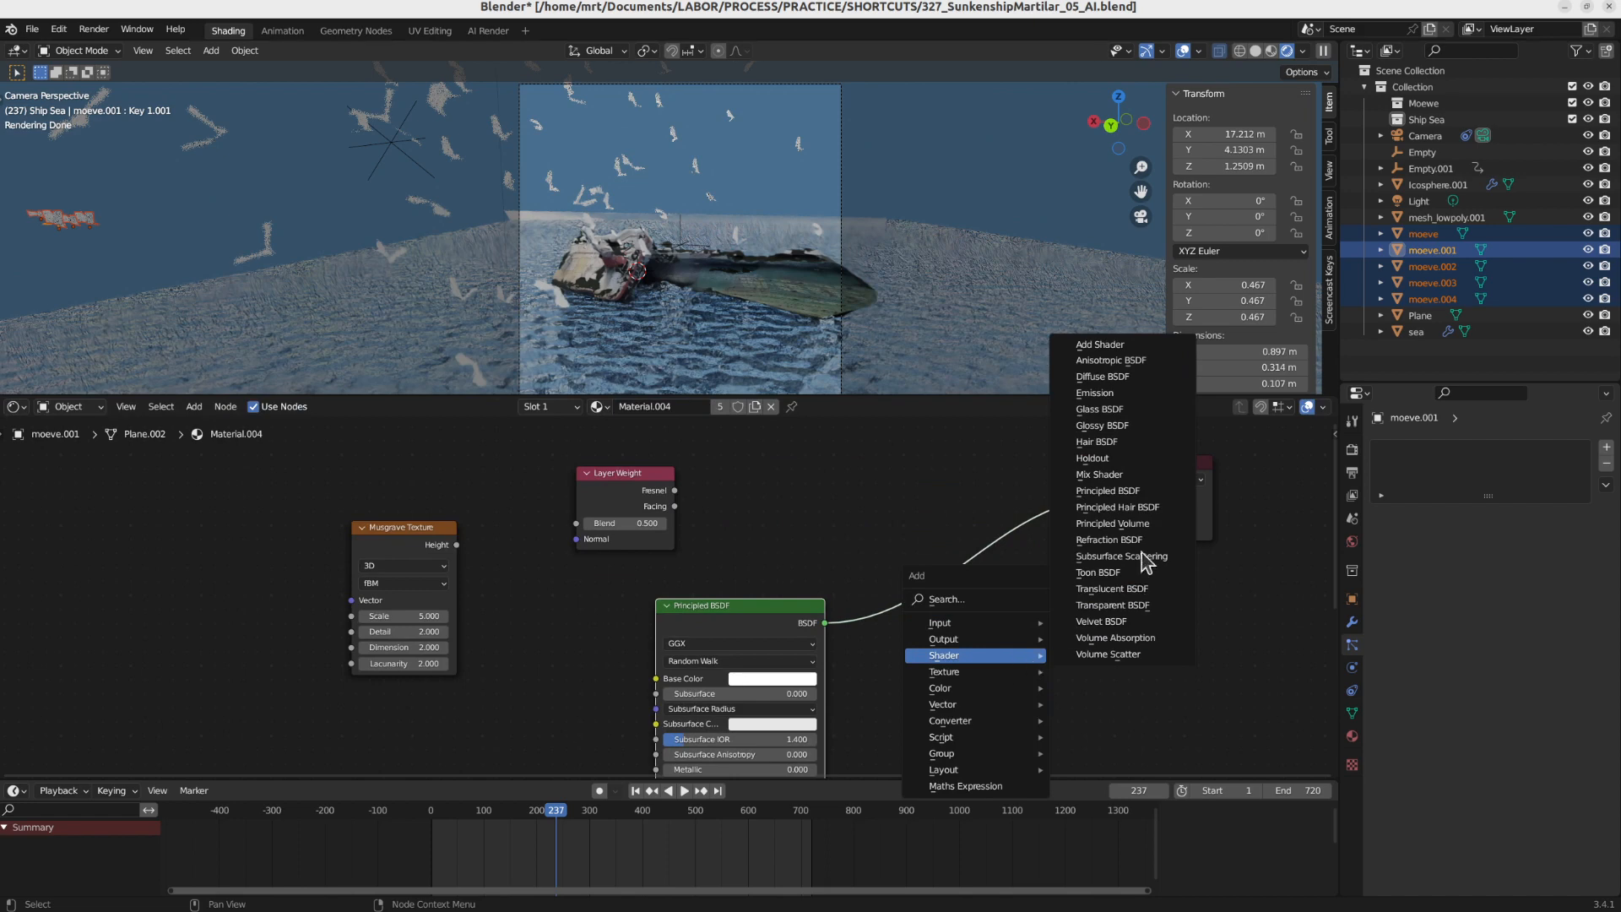
click(1106, 474)
click(995, 540)
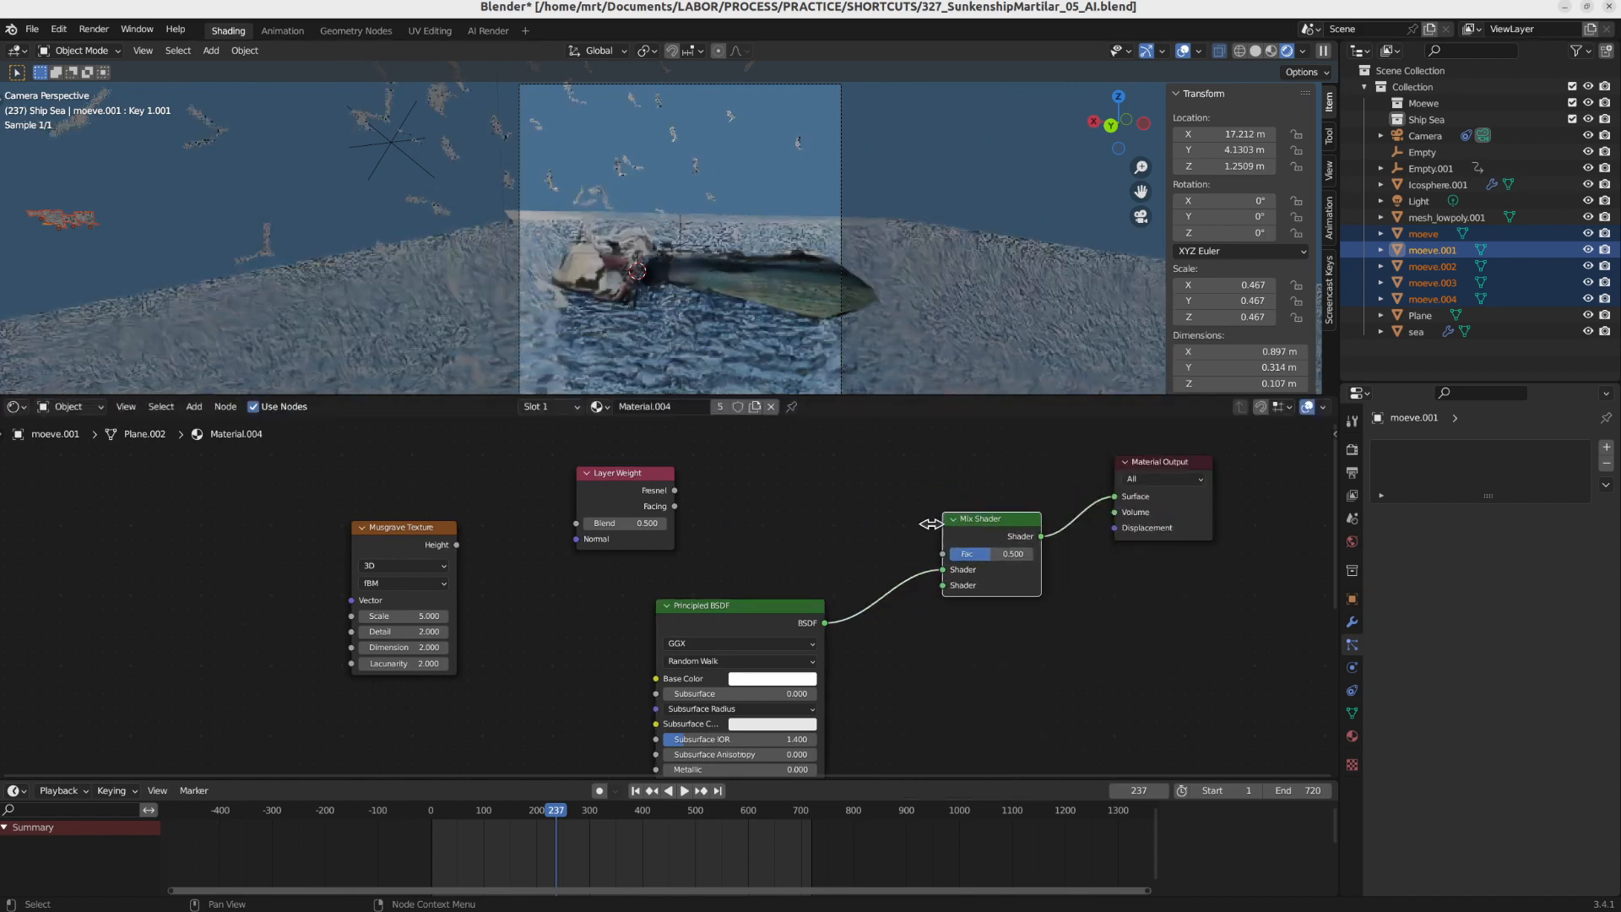
Duplicate the Principled BSDF node and set the copy's Base Color to black
click(706, 601)
key(shift+d)
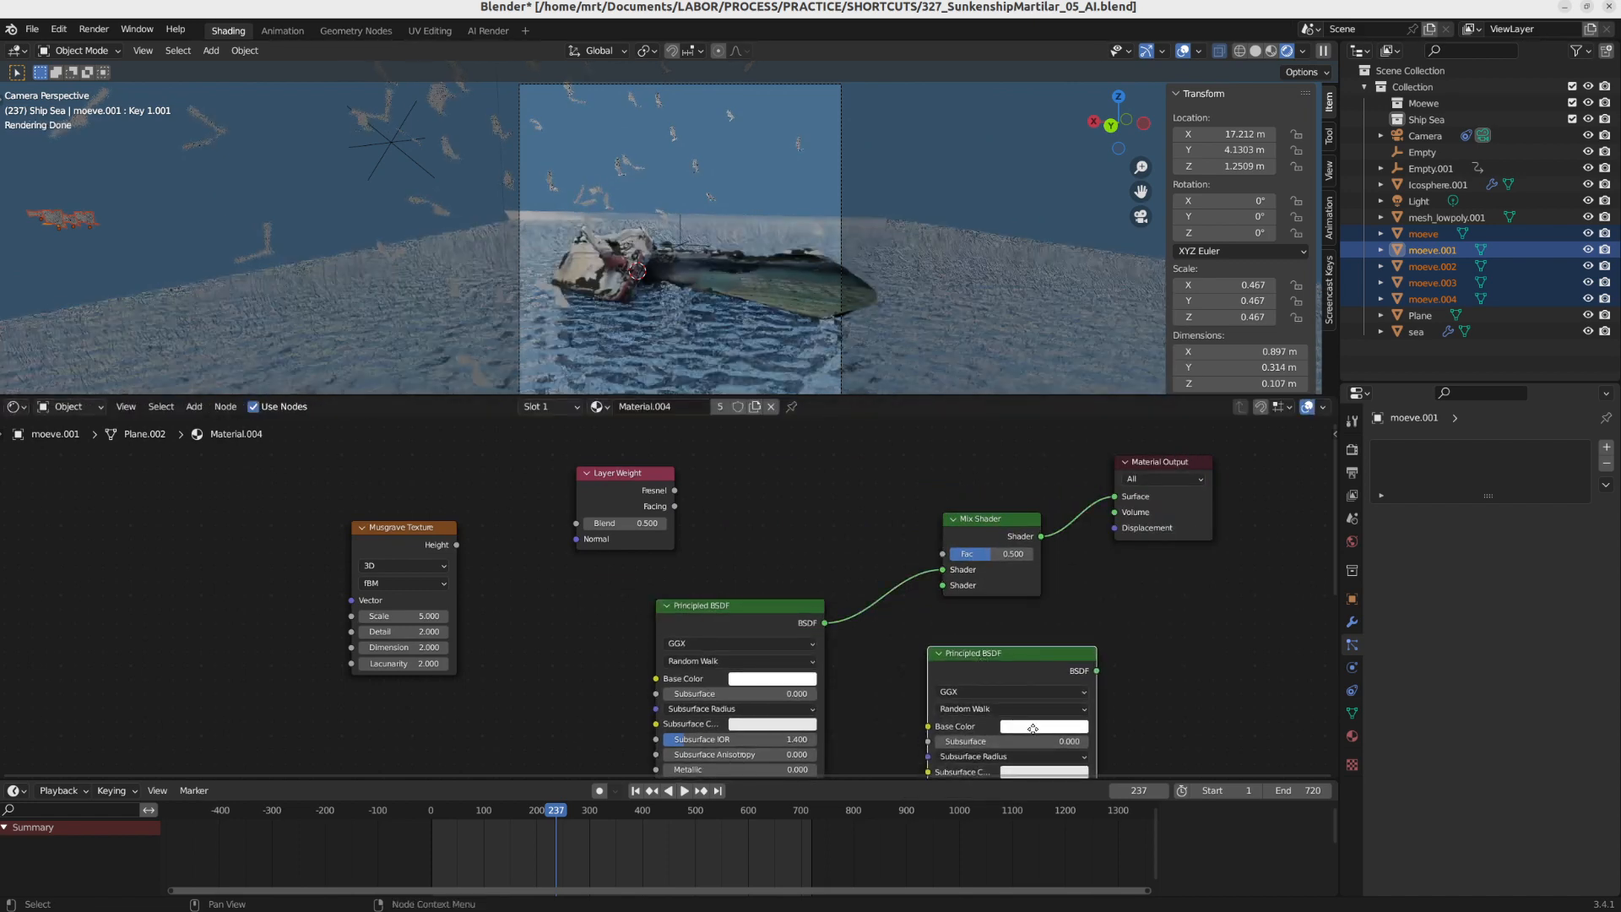
click(1033, 727)
click(1033, 727)
Connect the black Principled BSDF to the Mix Shader's second Shader input and Layer Weight's Facing output to Fac
drag(1123, 605, 942, 585)
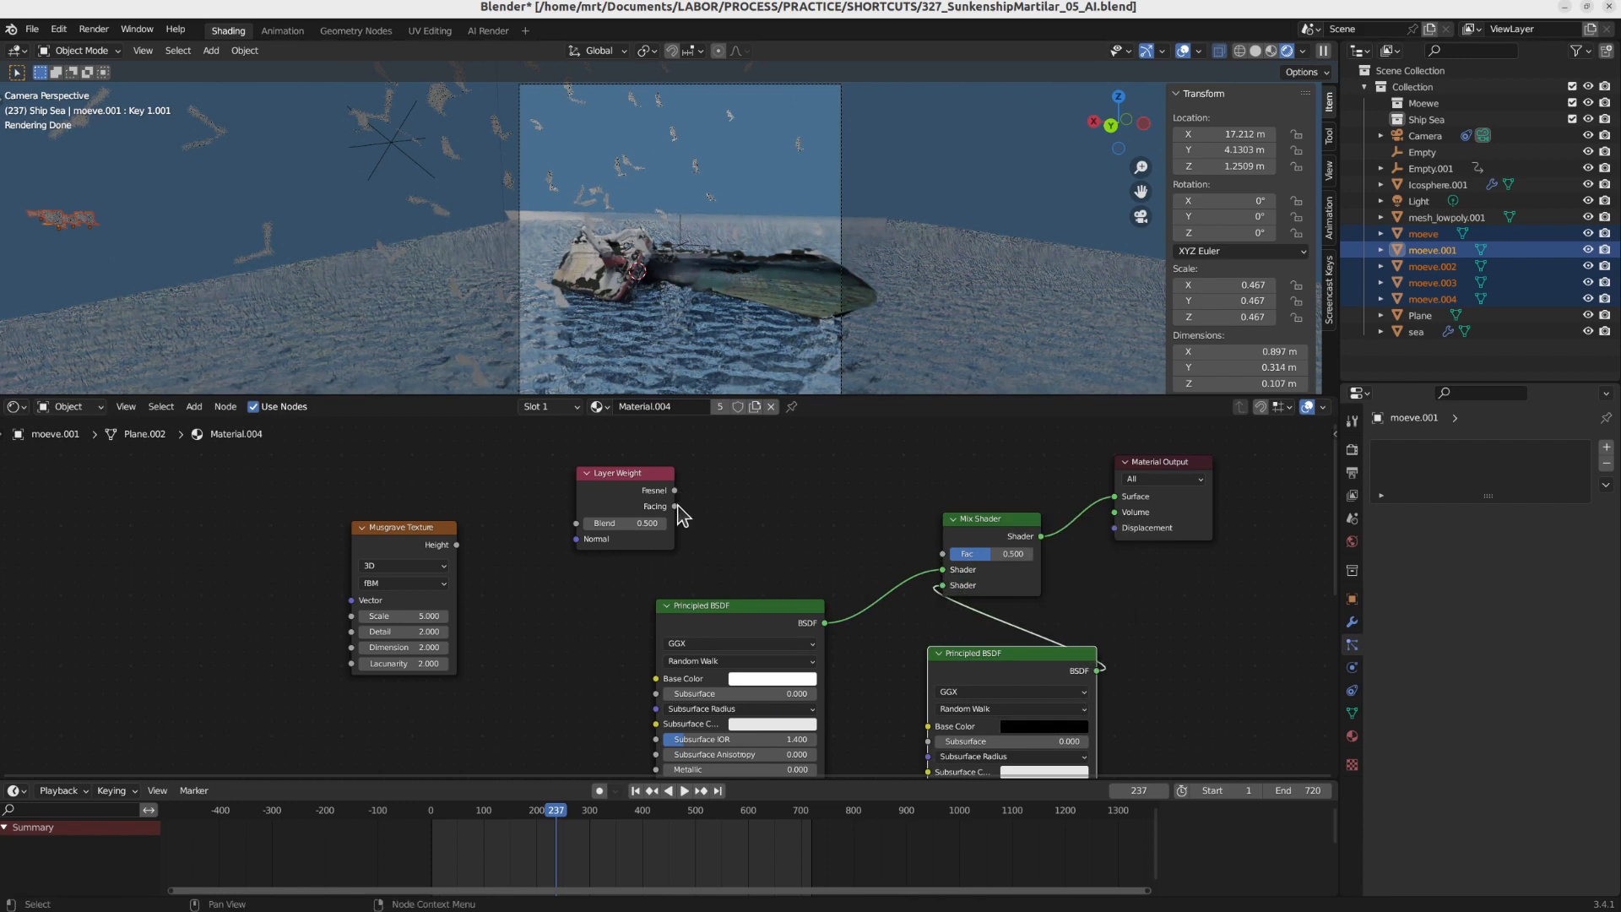
drag(674, 506, 944, 555)
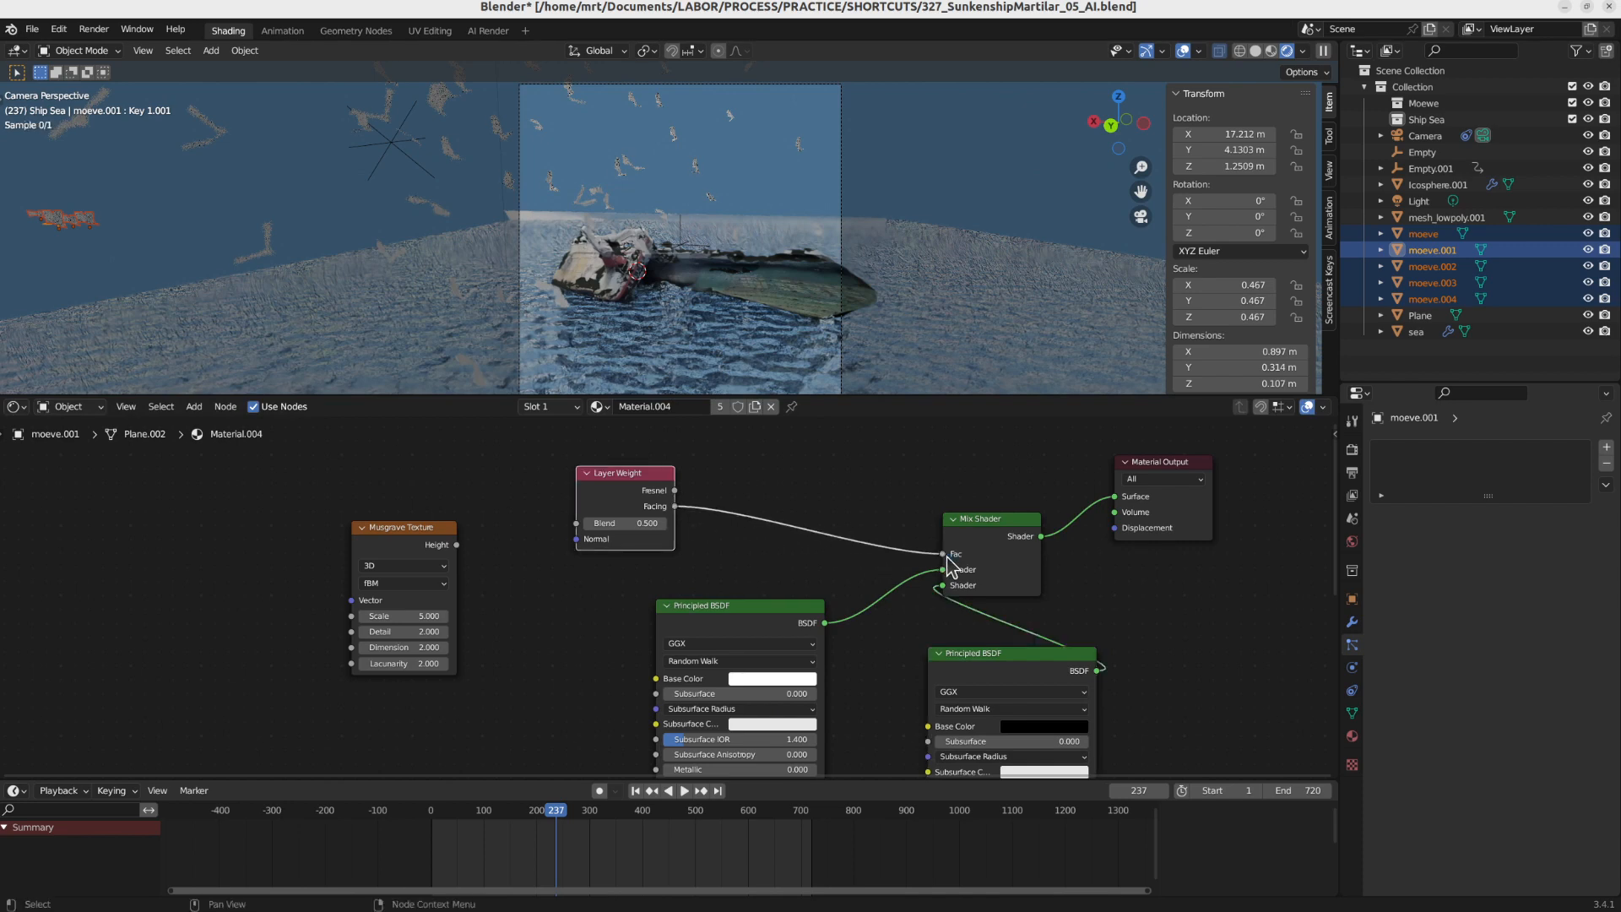
Inspect the mixed white and black shading on the gulls in the sky and around the ship
scroll(601, 157, up, 6)
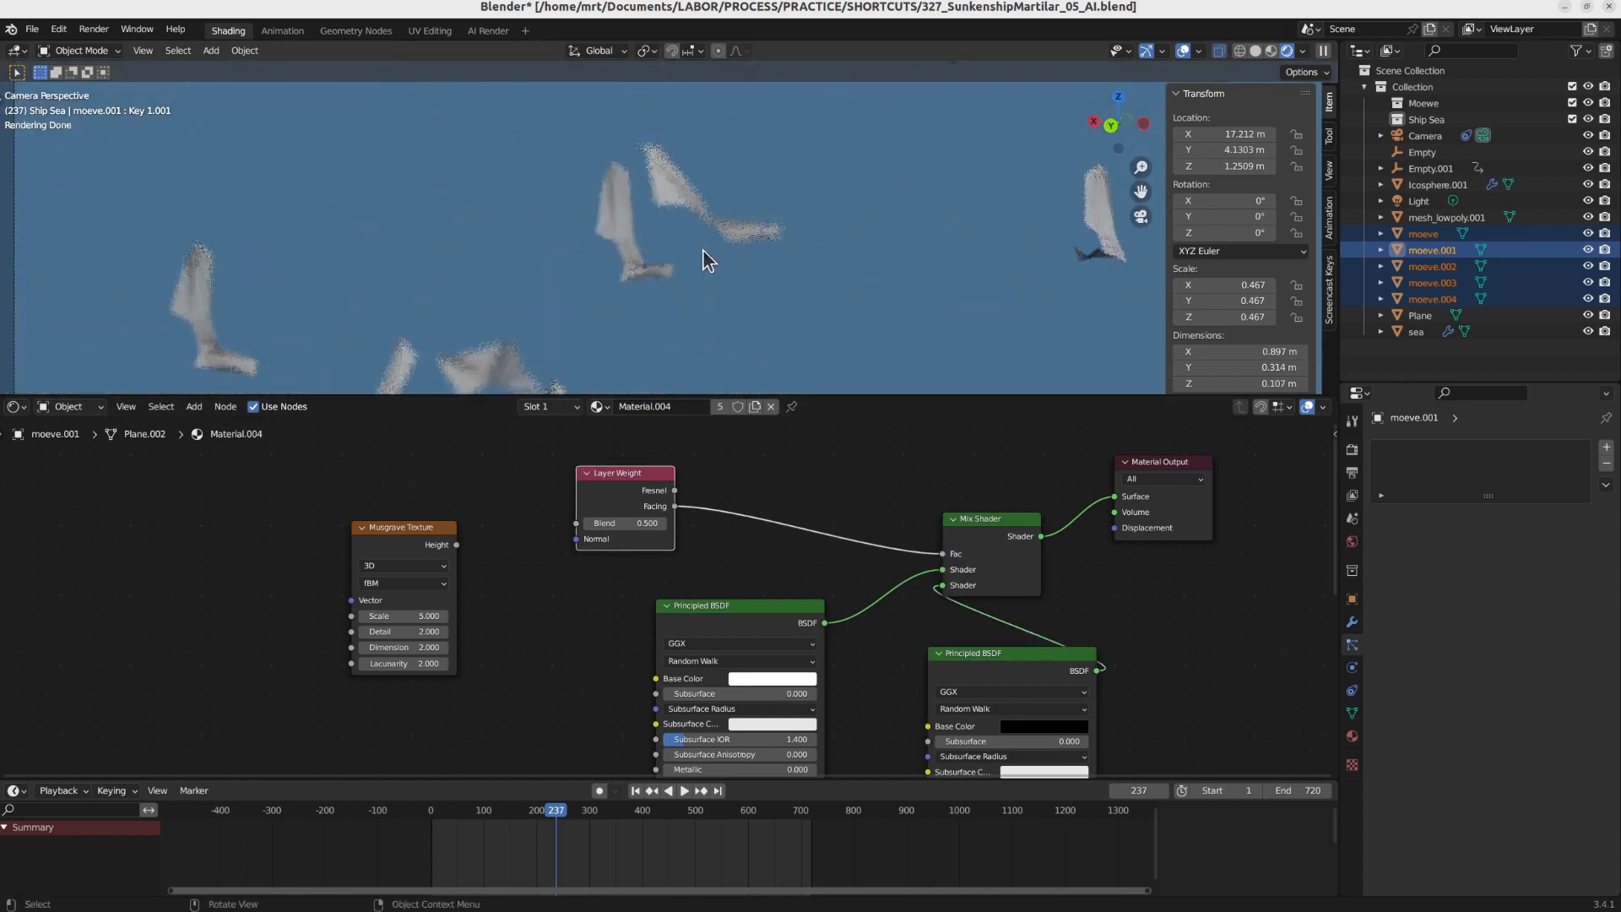
scroll(760, 241, down, 3)
middle_drag(634, 222, 653, 251)
scroll(653, 252, down, 4)
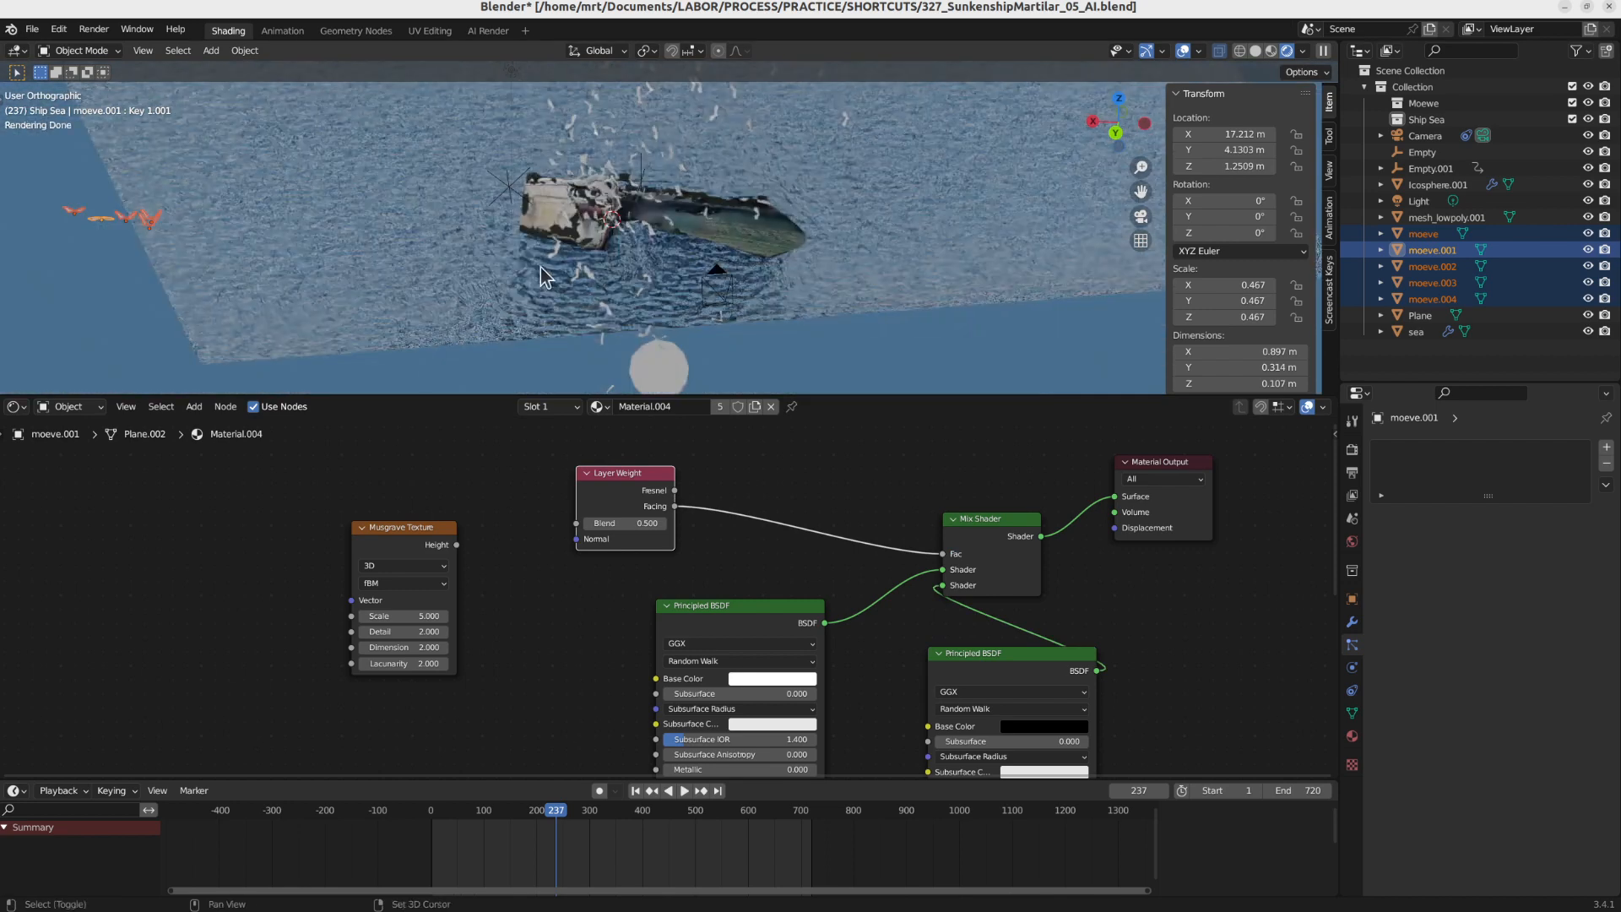
shift+middle_drag(540, 267, 814, 265)
scroll(882, 174, up, 6)
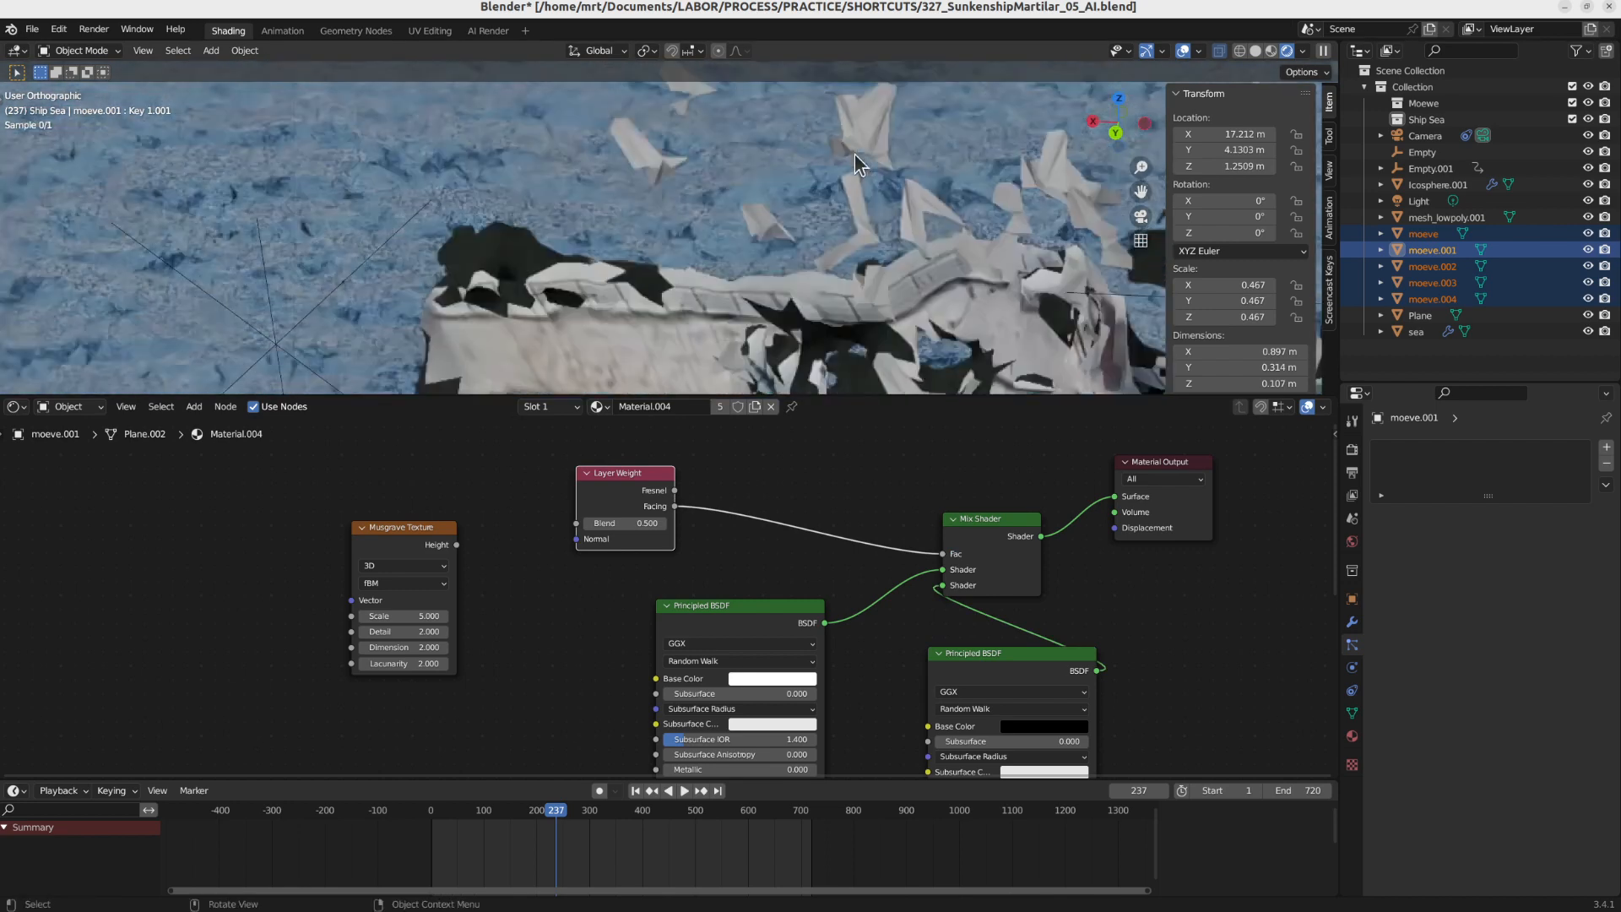
scroll(816, 170, down, 6)
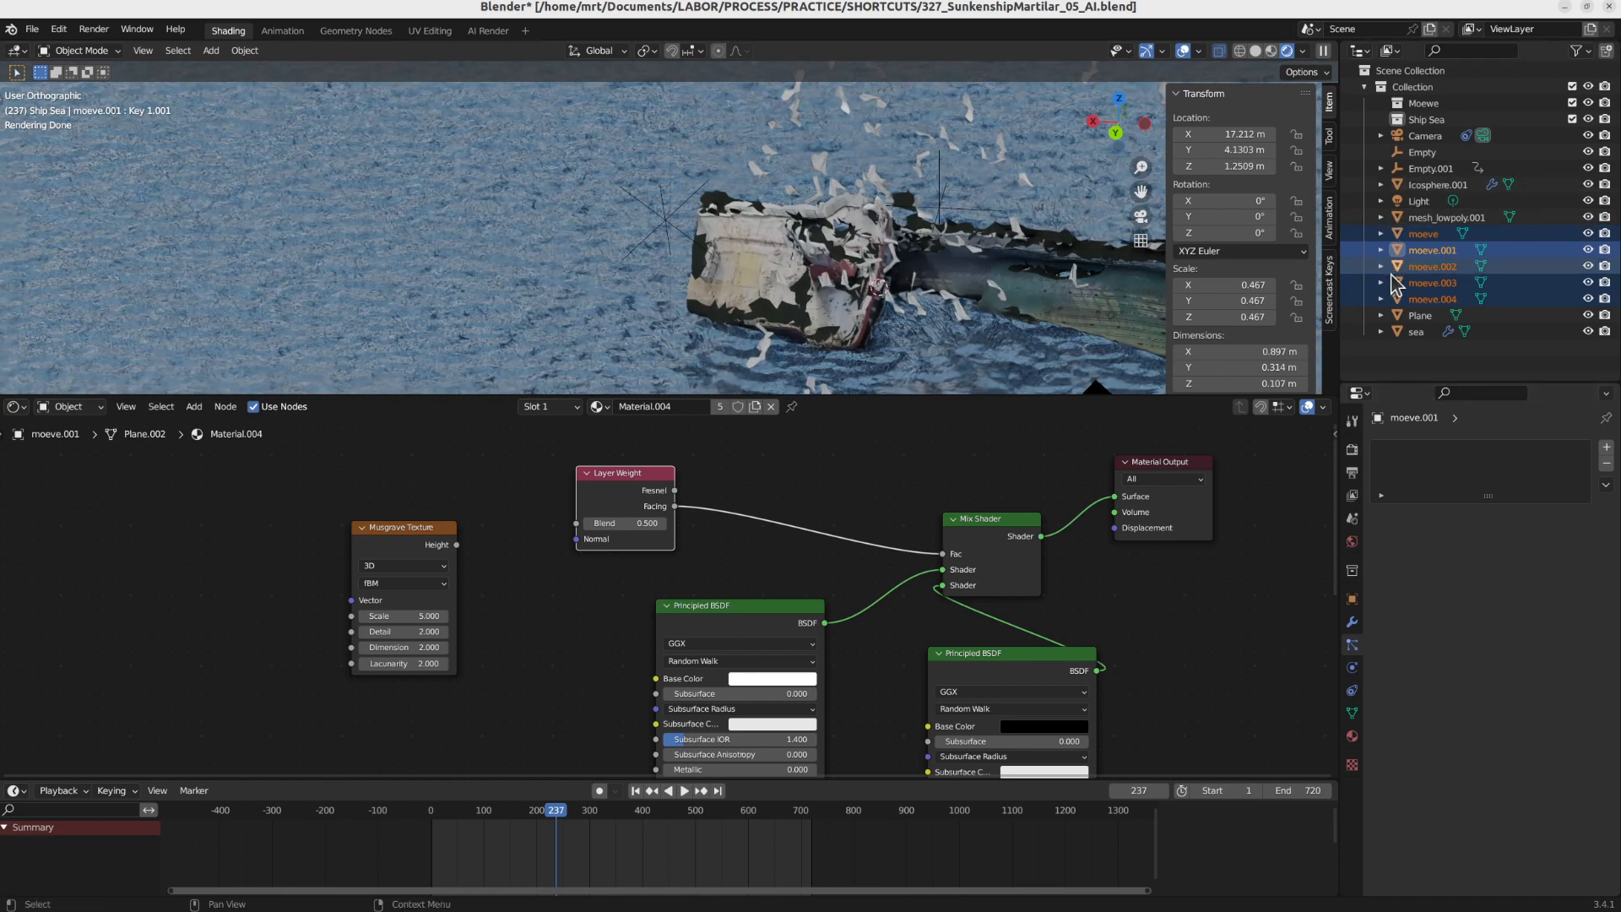
Disable the camera's Depth of Field and look at the ship and gulls through the camera
click(1425, 137)
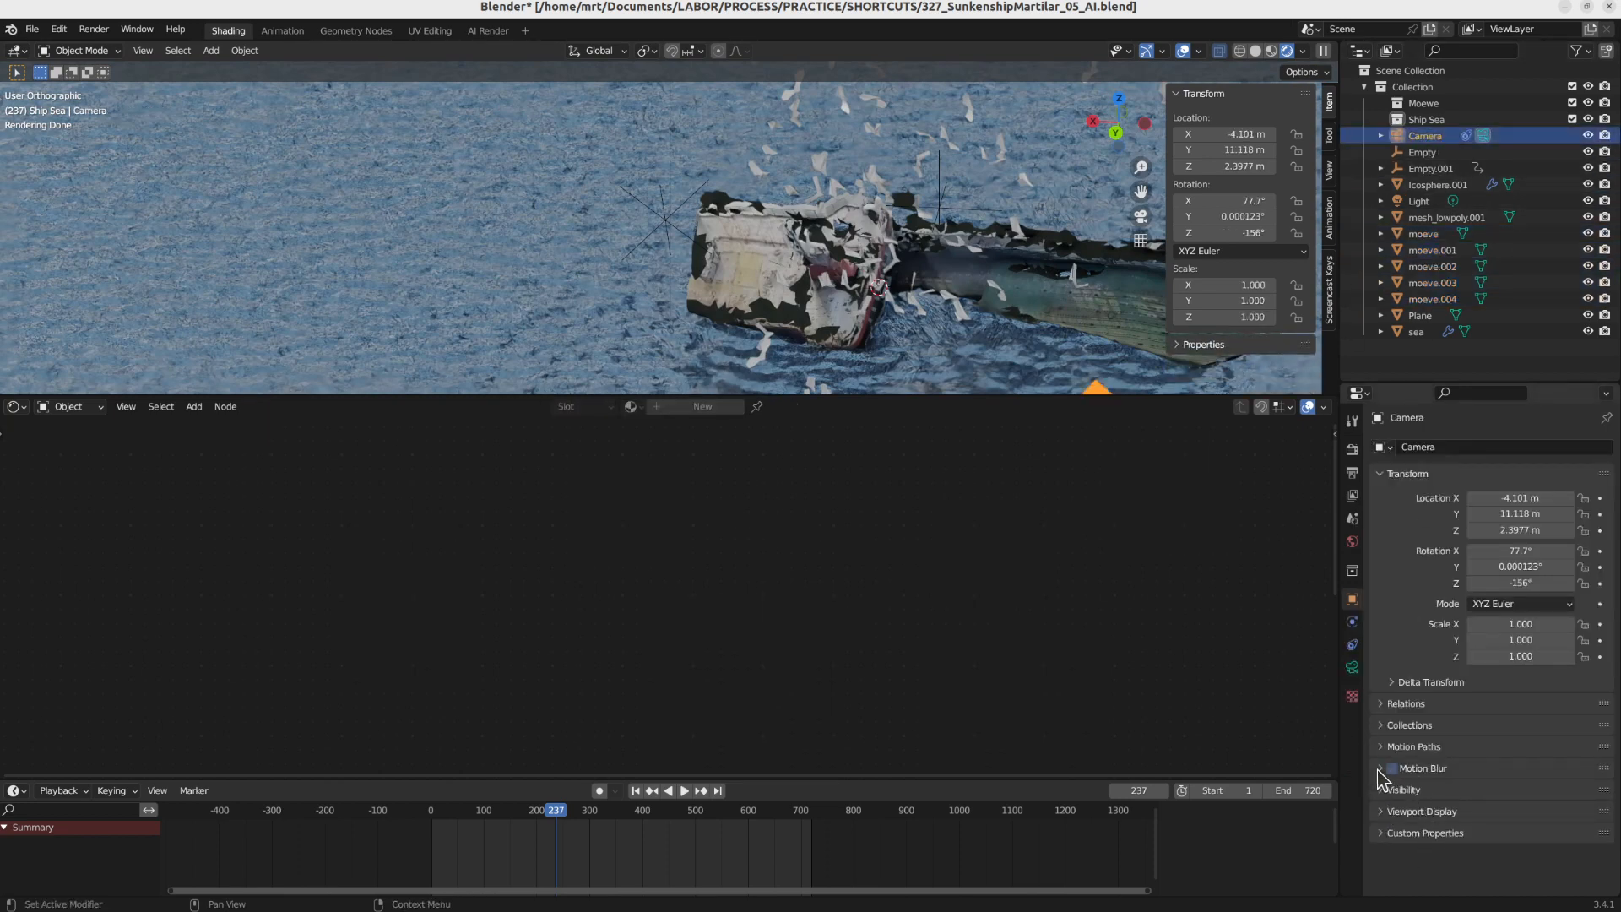
click(1379, 768)
click(1352, 667)
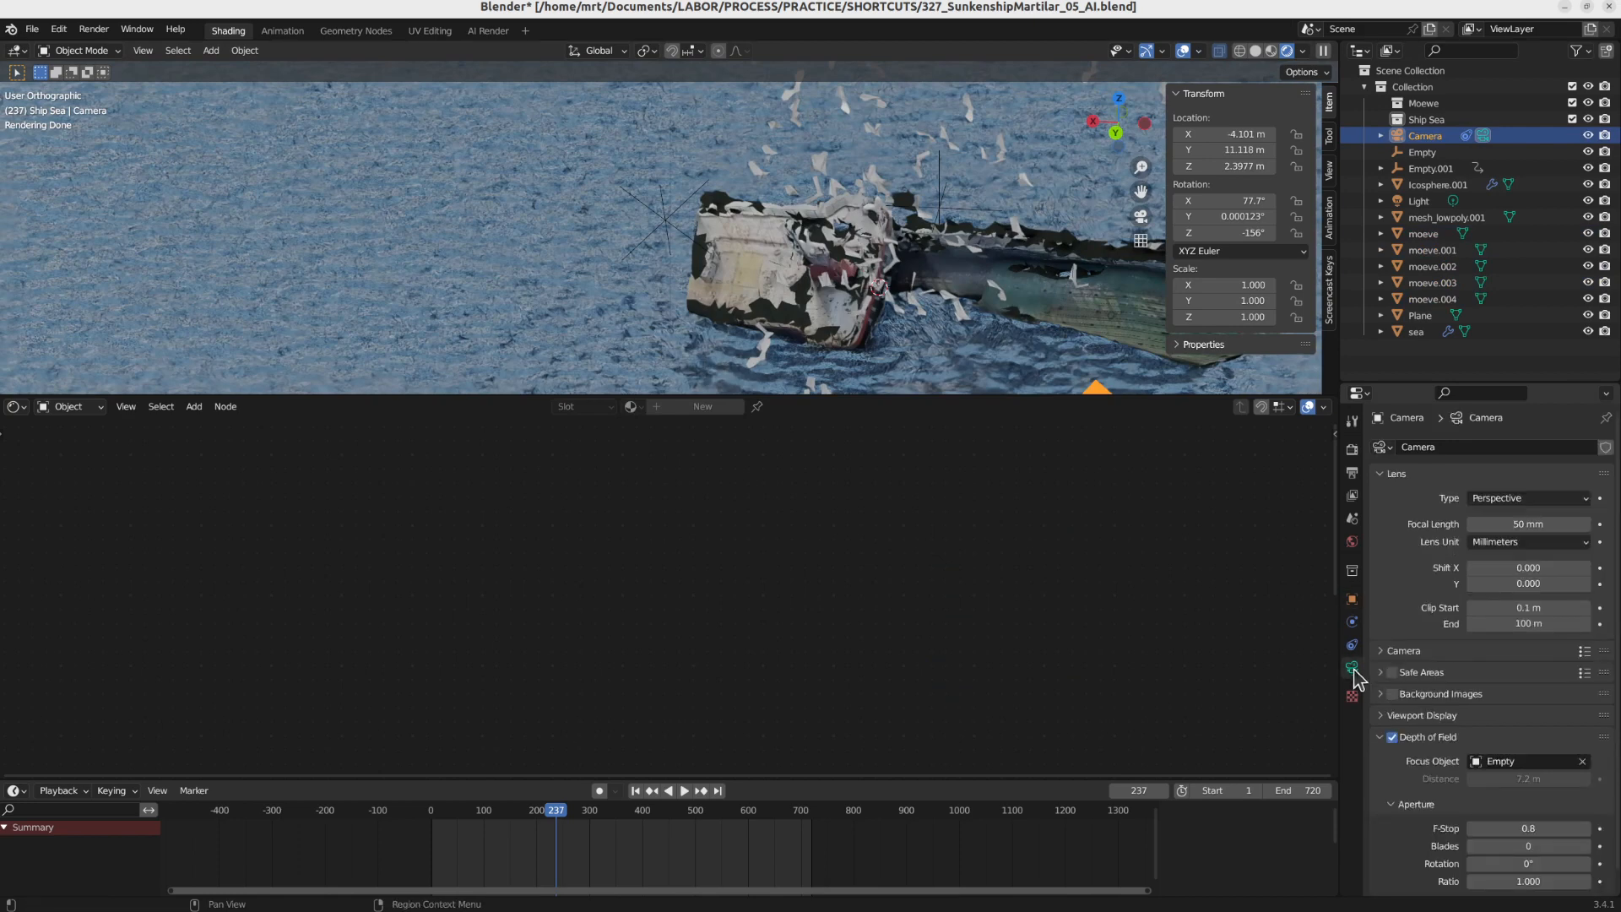
click(1392, 738)
key(KP_0)
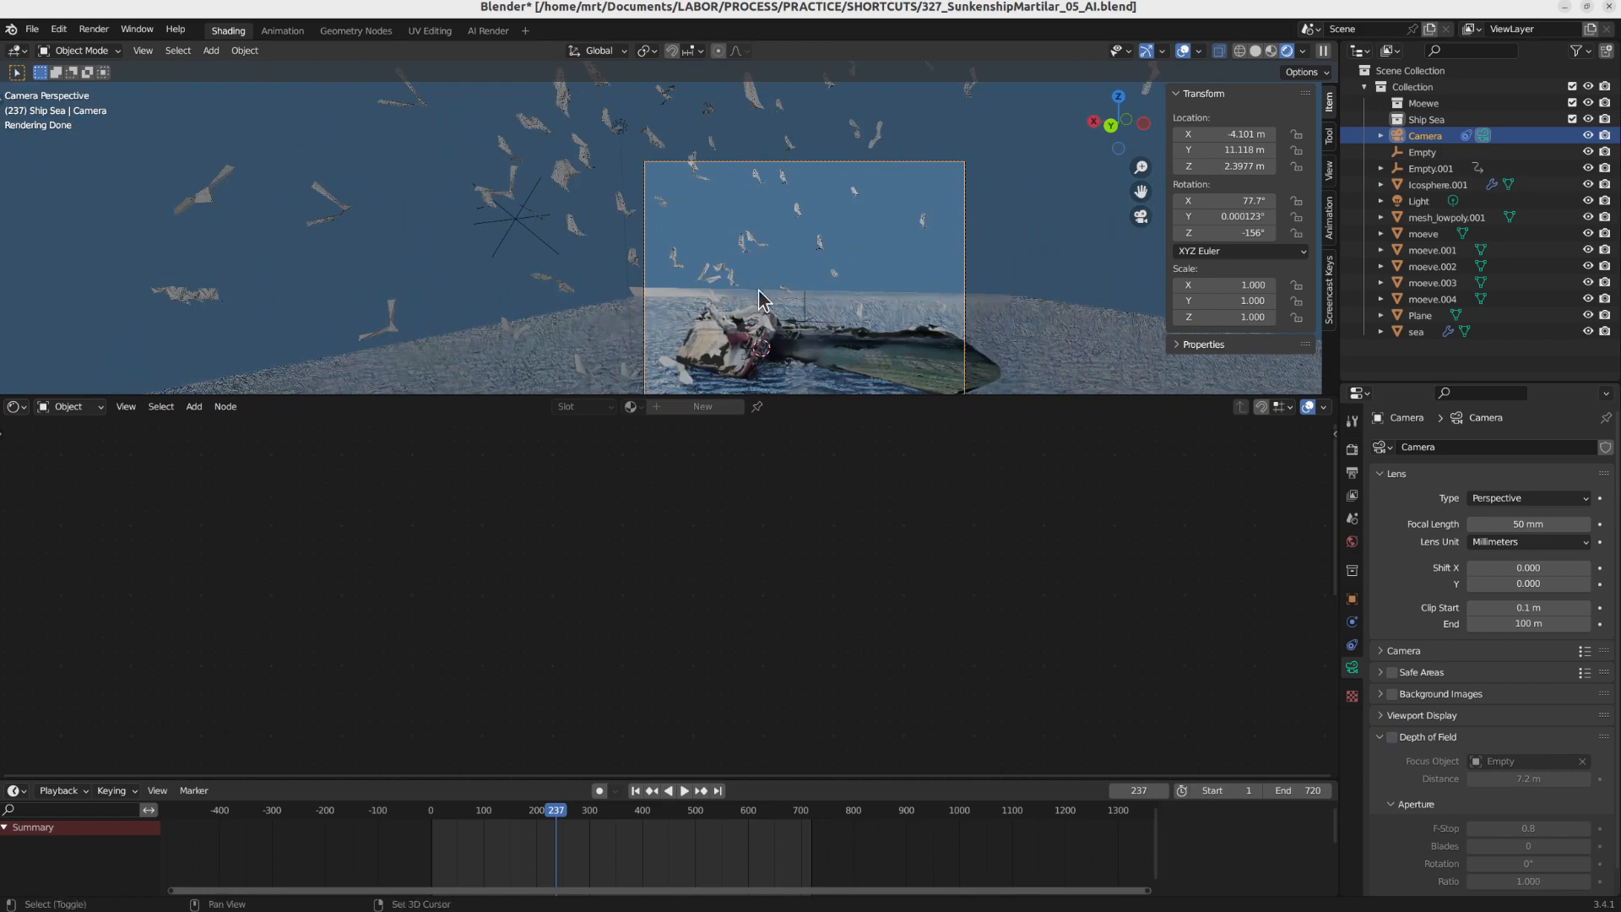
shift+middle_drag(790, 299, 771, 181)
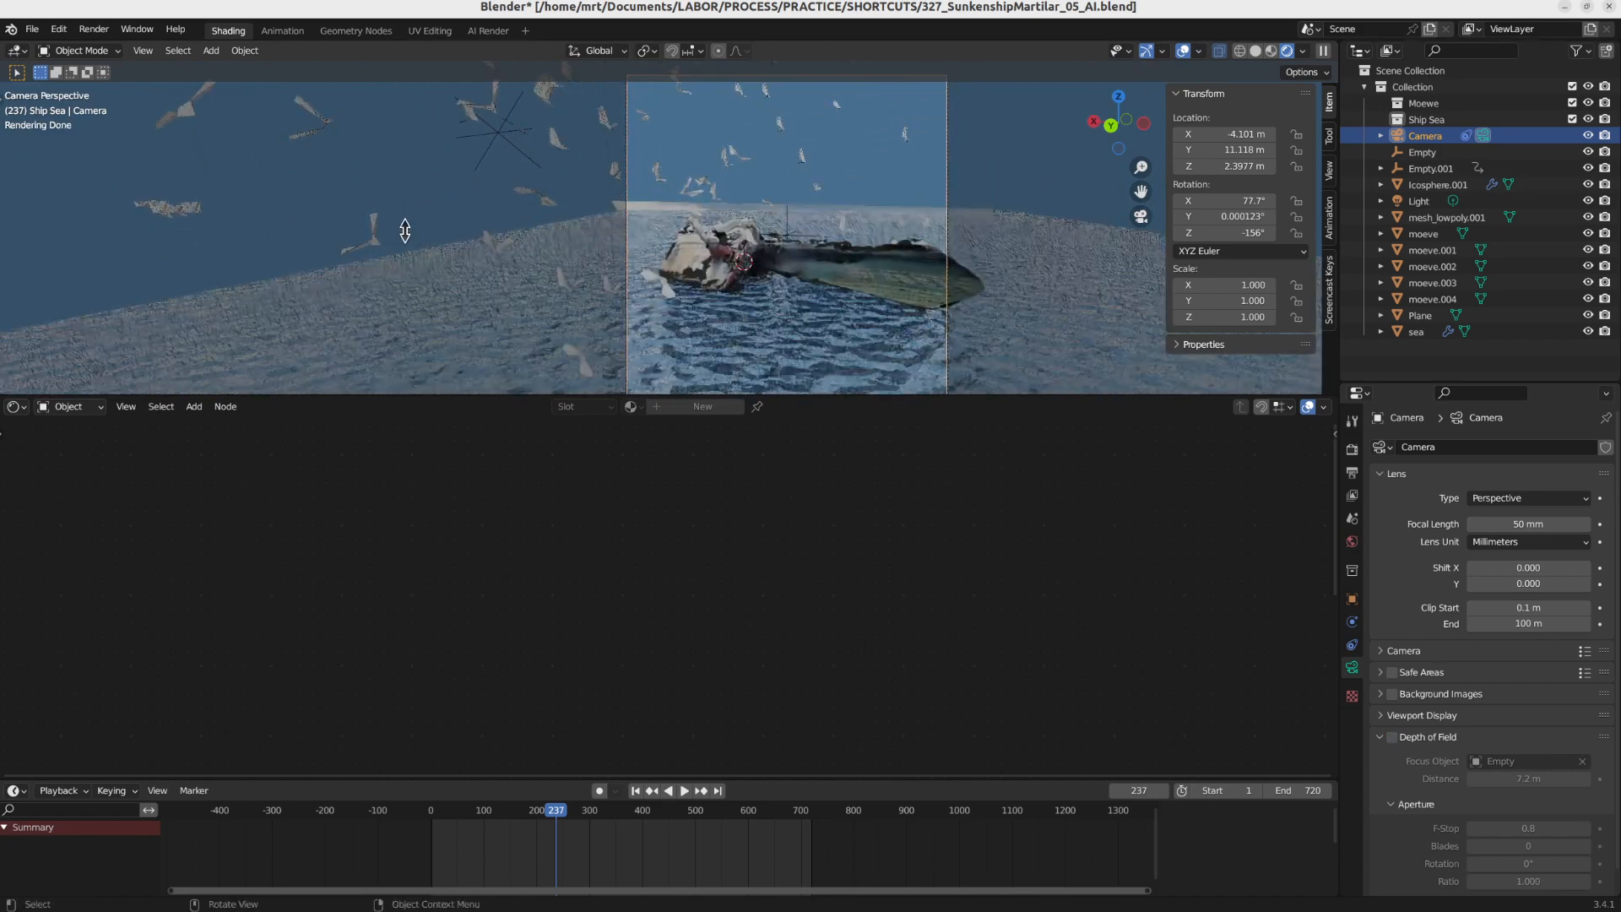
Show the node setup of moeve.003 and move the black Principled BSDF beside the white one
click(378, 239)
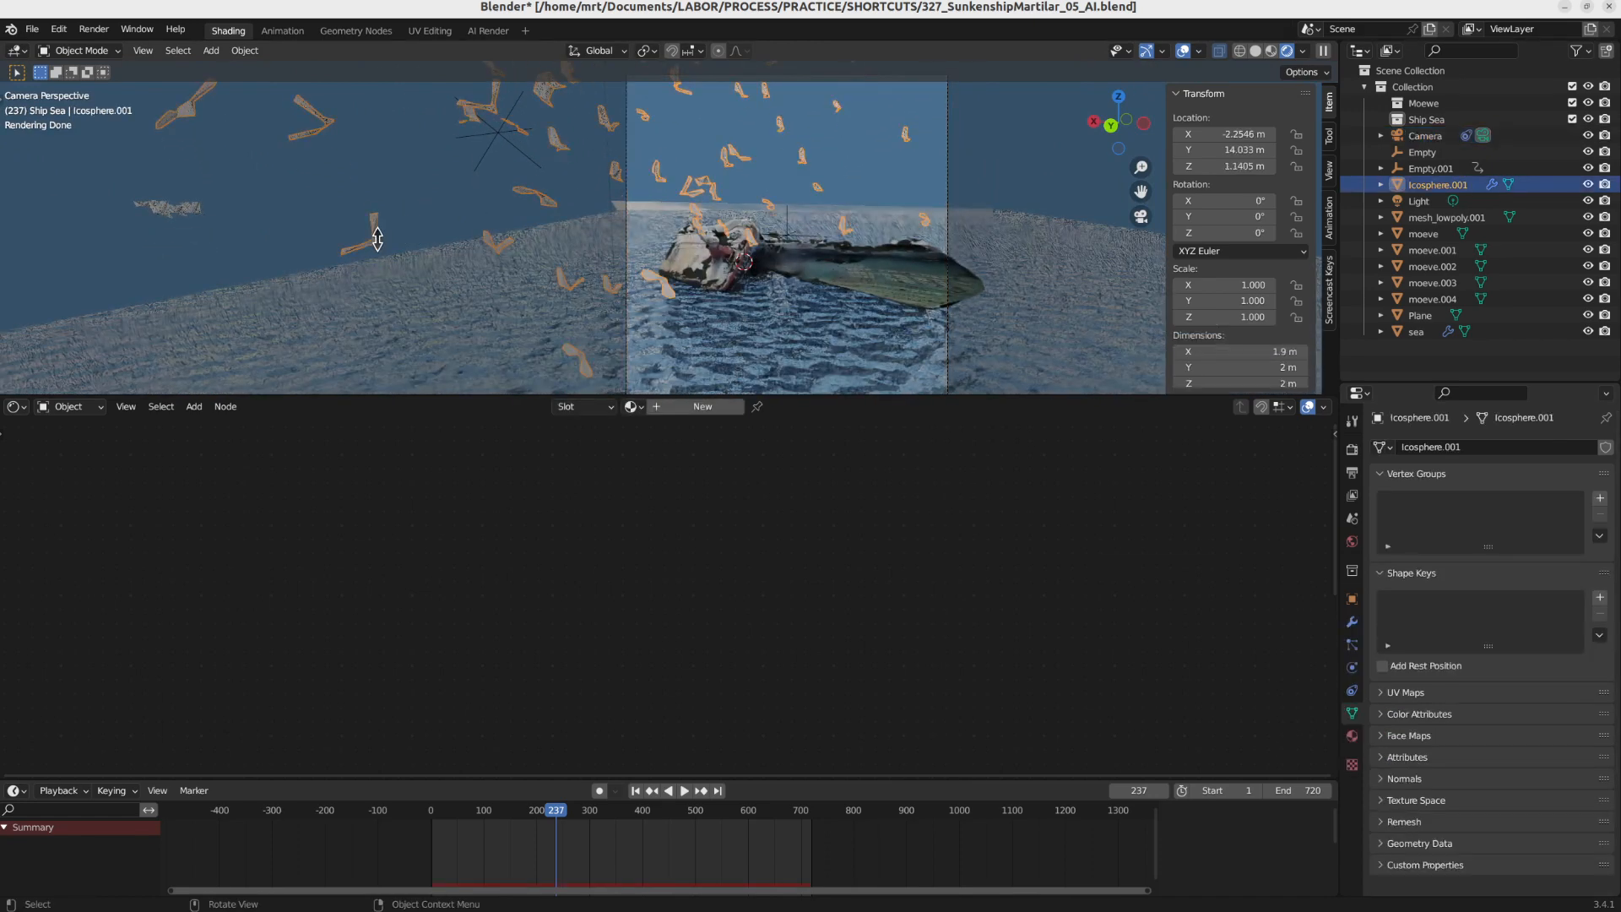
click(1433, 283)
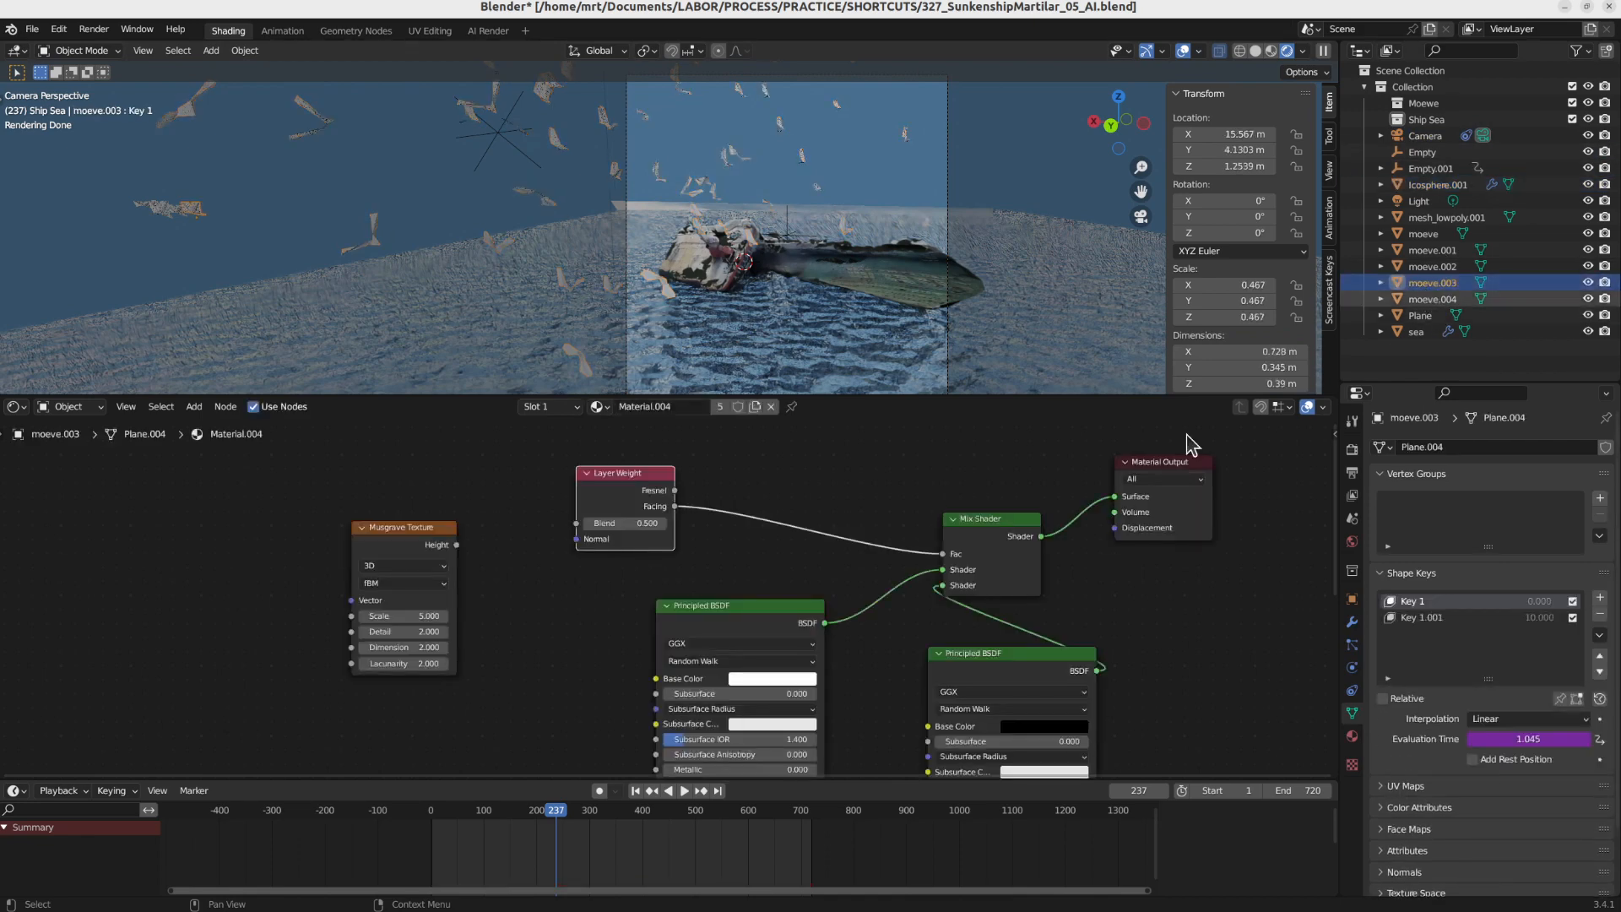
middle_drag(882, 681, 797, 629)
drag(619, 570, 478, 568)
drag(822, 607, 598, 605)
scroll(672, 180, up, 2)
scroll(512, 236, down, 3)
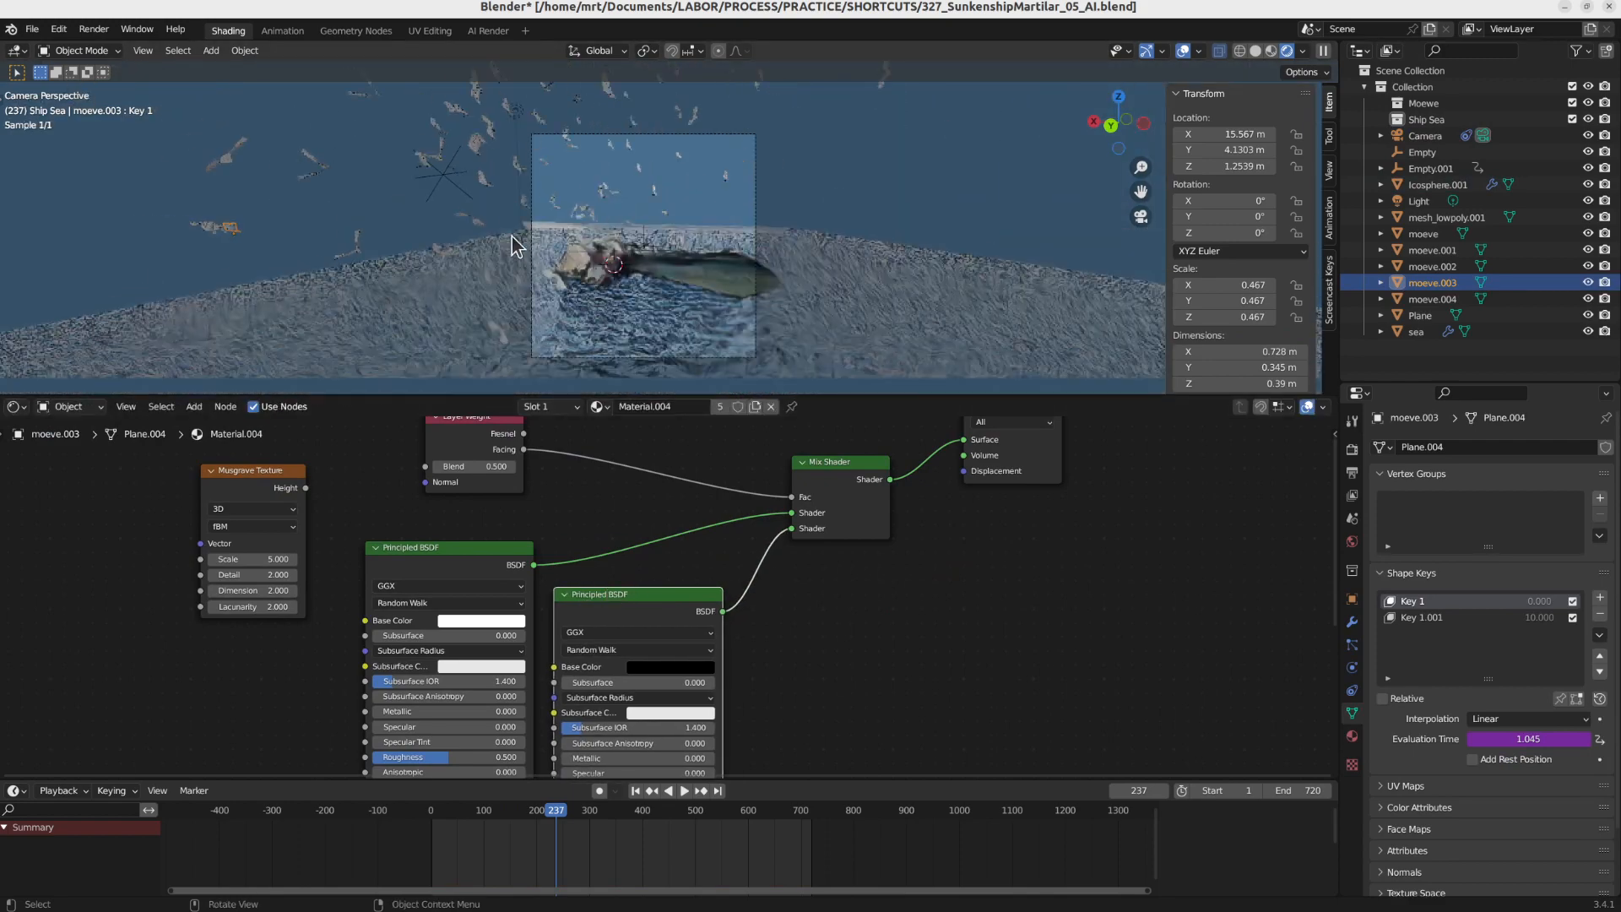
Swap the Mix Shader inputs so the black Principled BSDF feeds the first Shader socket and the white one the second
middle_drag(511, 236, 984, 255)
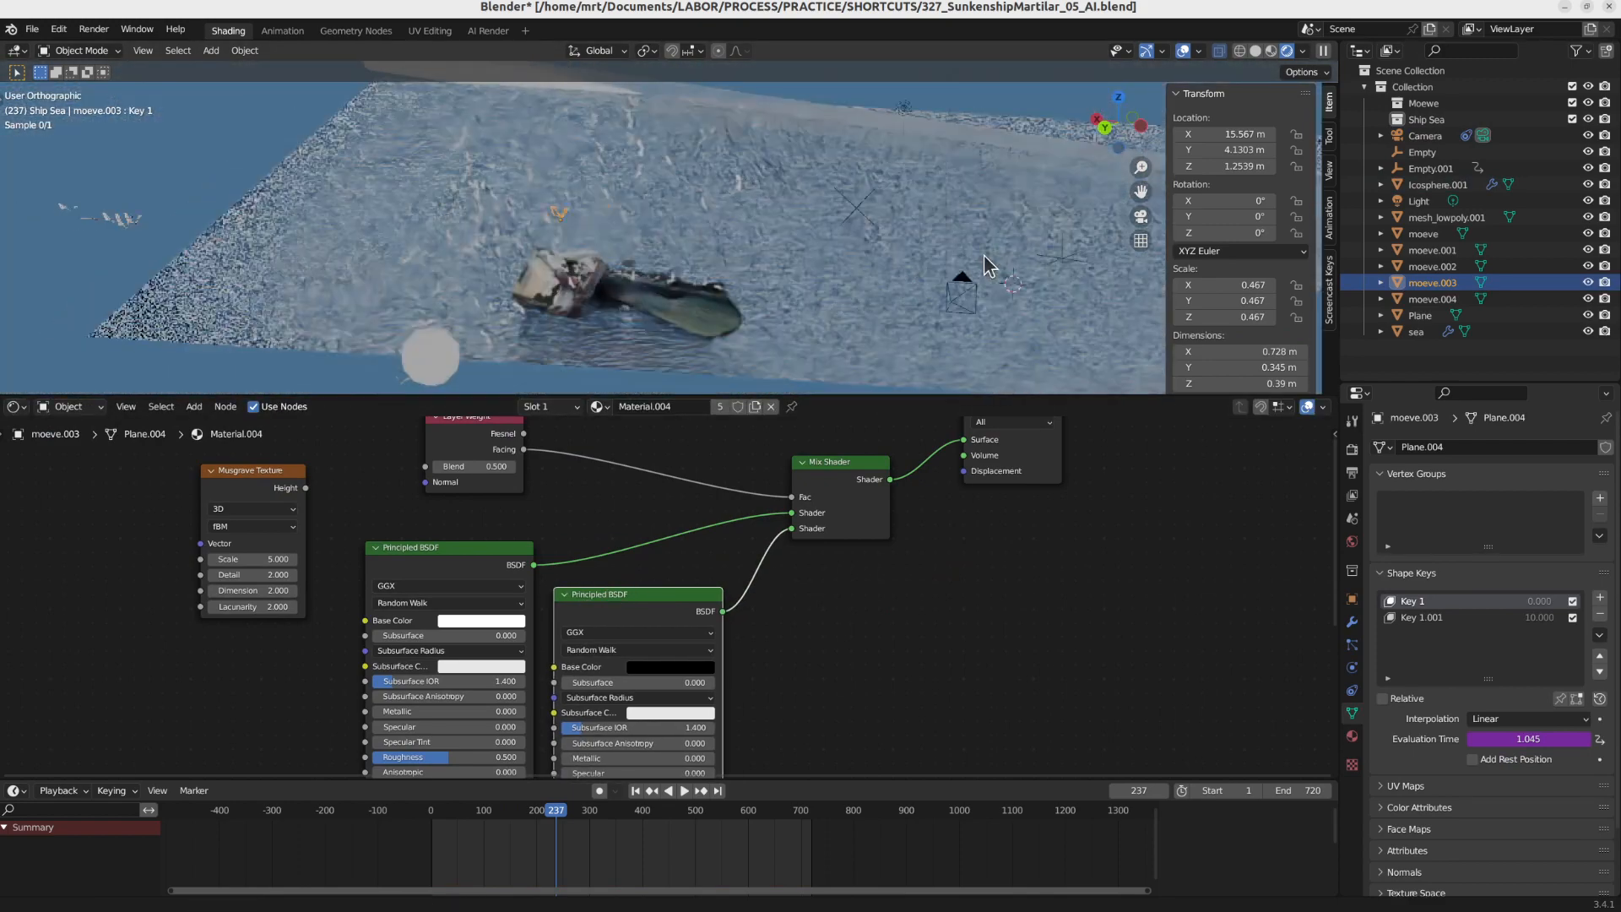
key(KP_Decimal)
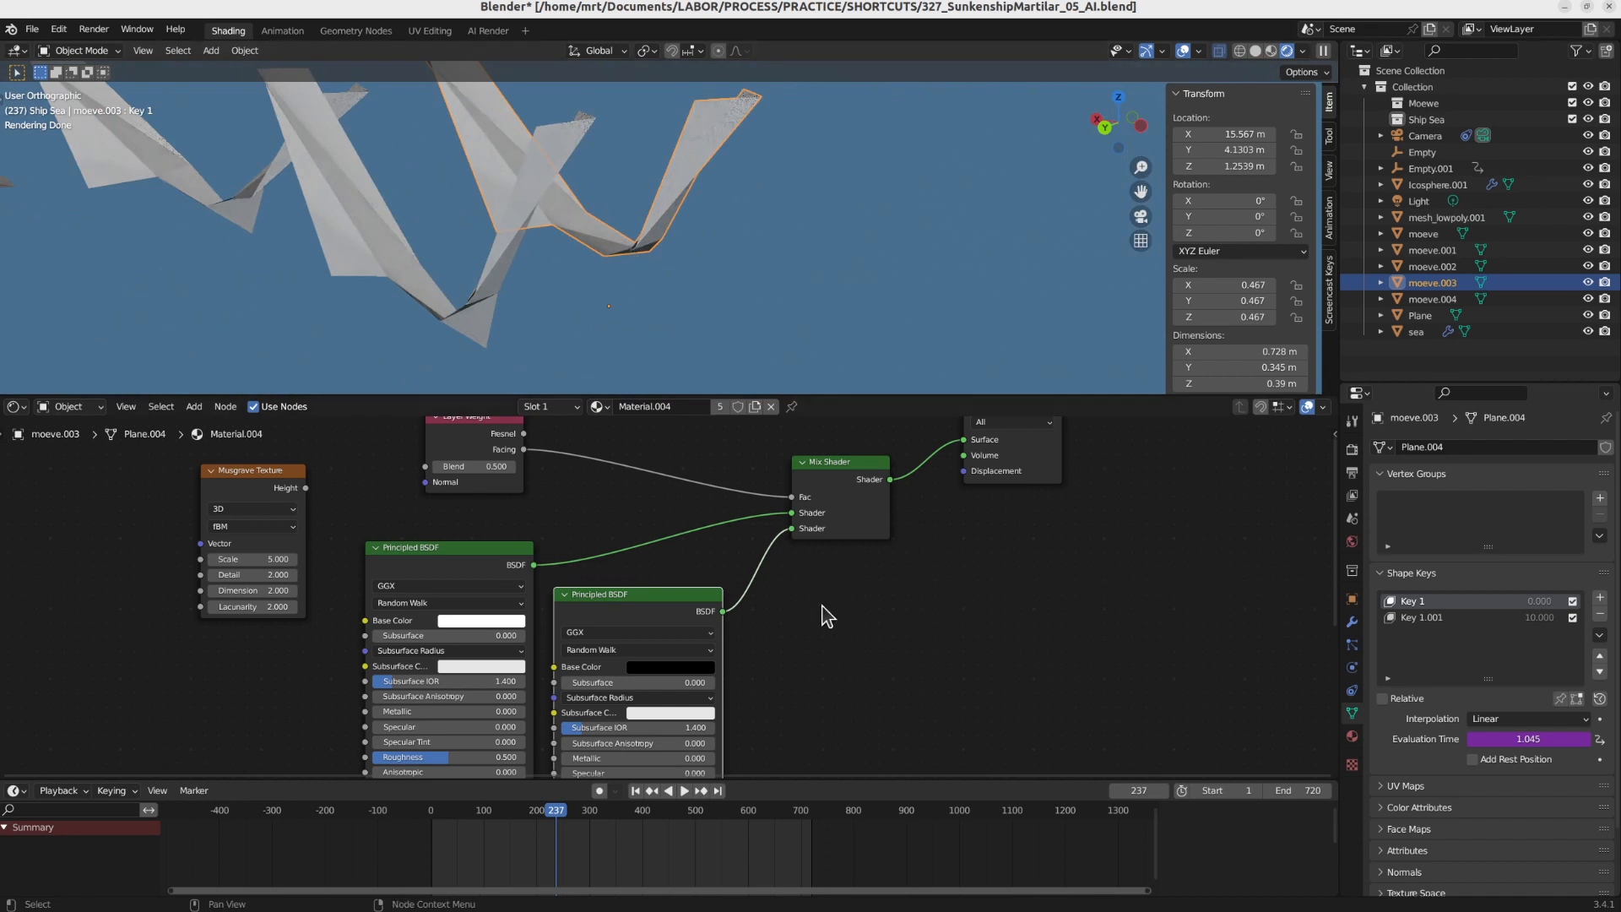
mouse_move(556, 659)
mouse_down()
mouse_move(595, 659)
mouse_move(572, 649)
mouse_up()
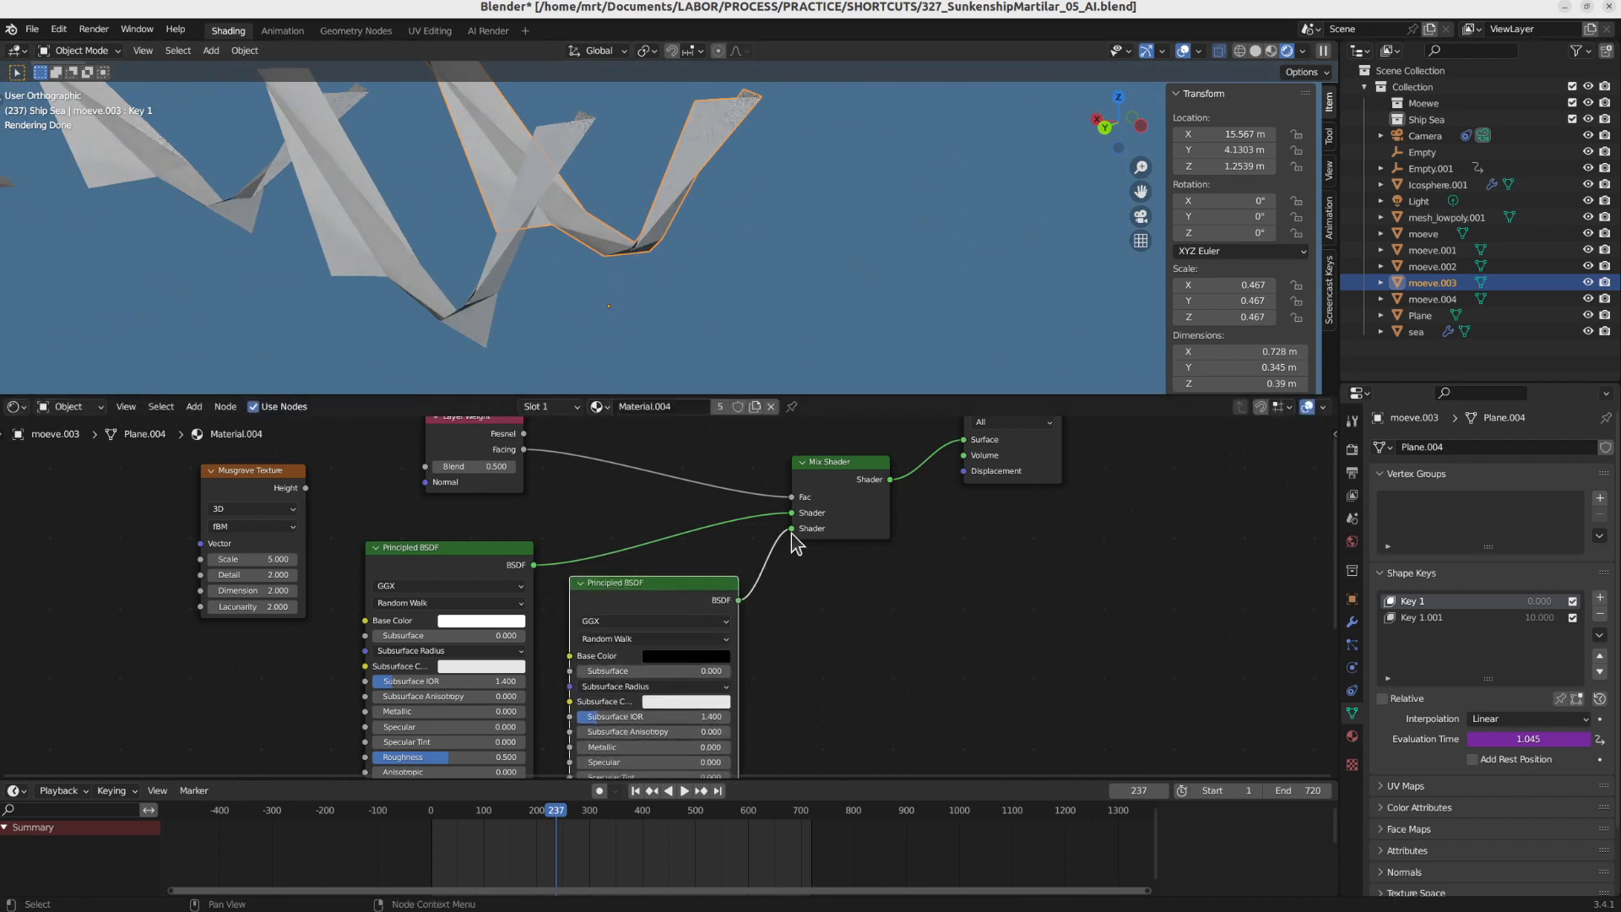
drag(792, 529, 791, 513)
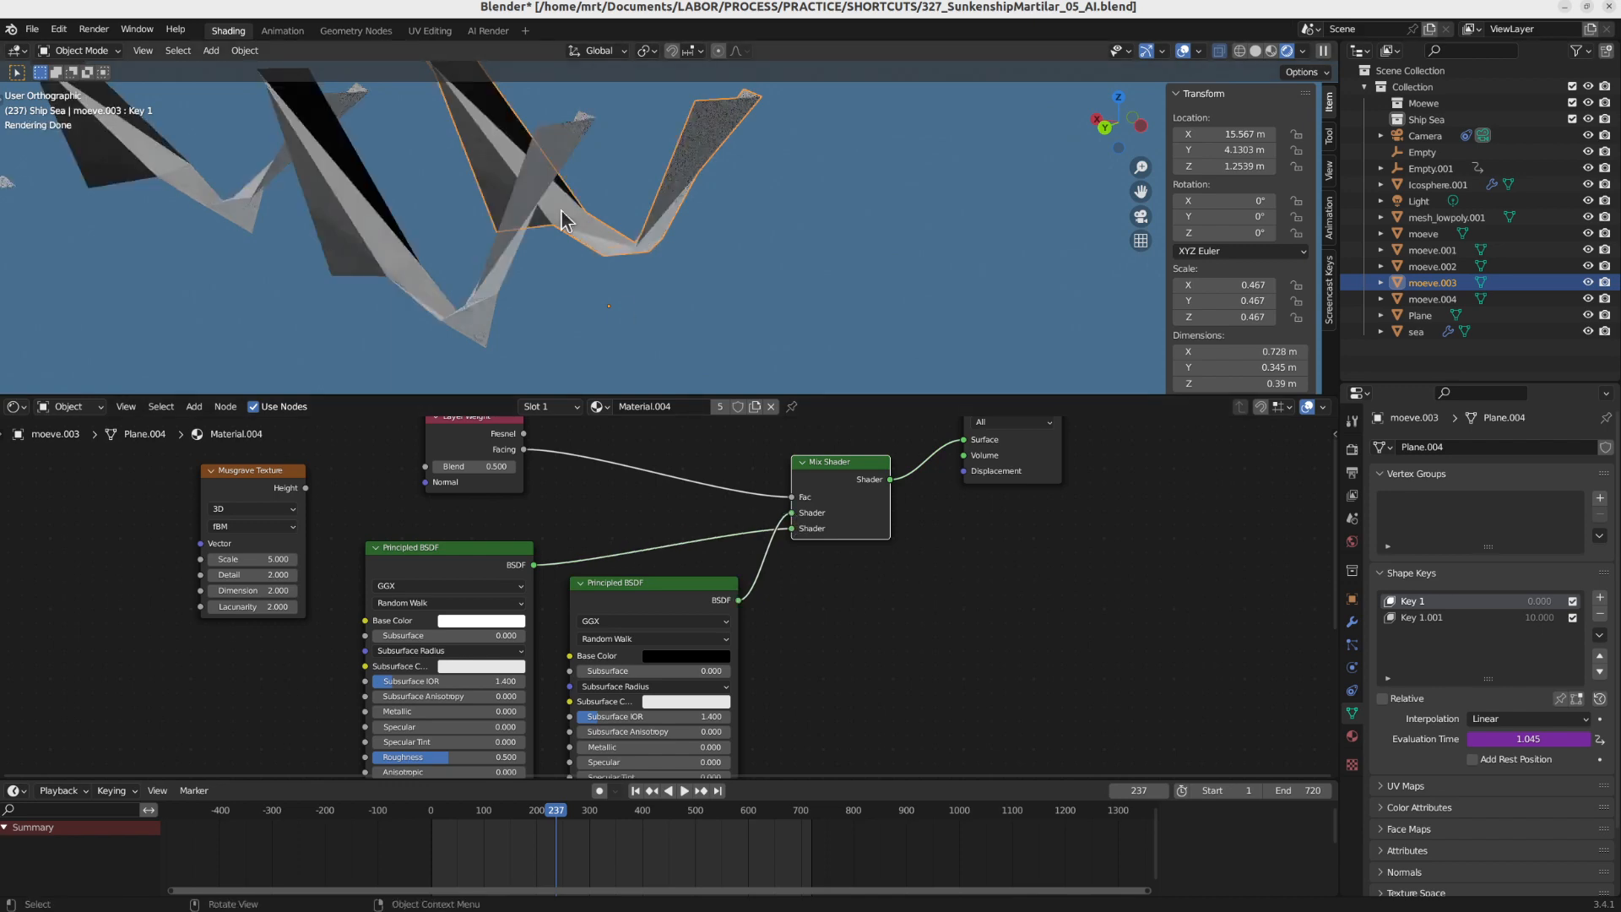
middle_drag(562, 221, 417, 270)
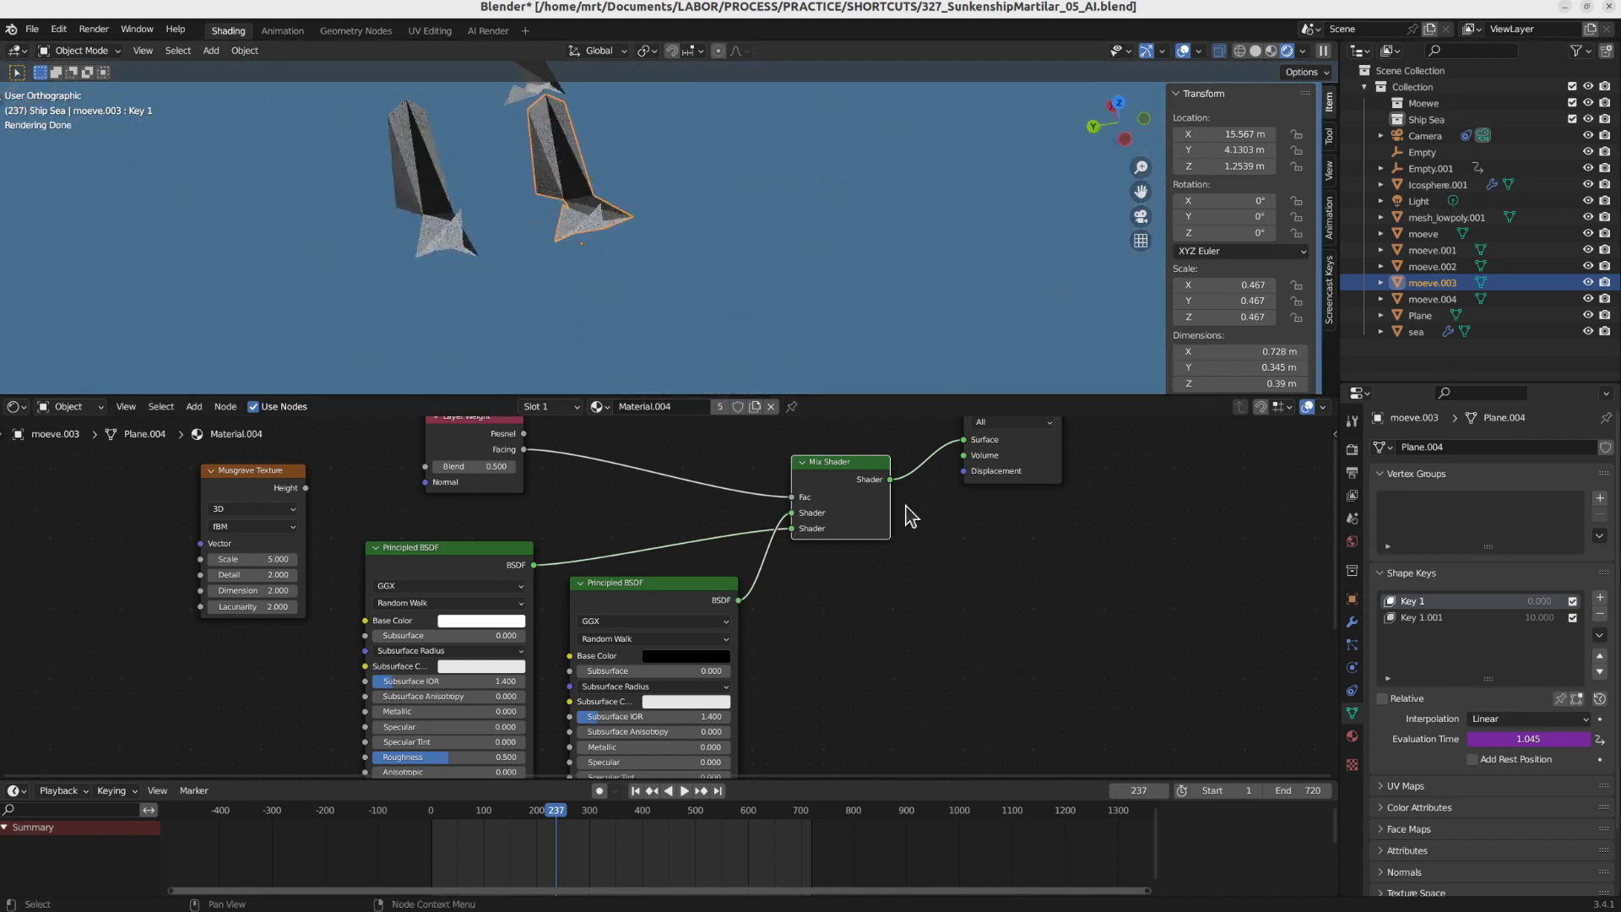
drag(853, 473, 878, 476)
Apply Shade Smooth to moeve.003 and set the Layer Weight Blend to 0.500
mouse_move(484, 470)
mouse_down()
mouse_move(676, 469)
mouse_move(472, 467)
mouse_up()
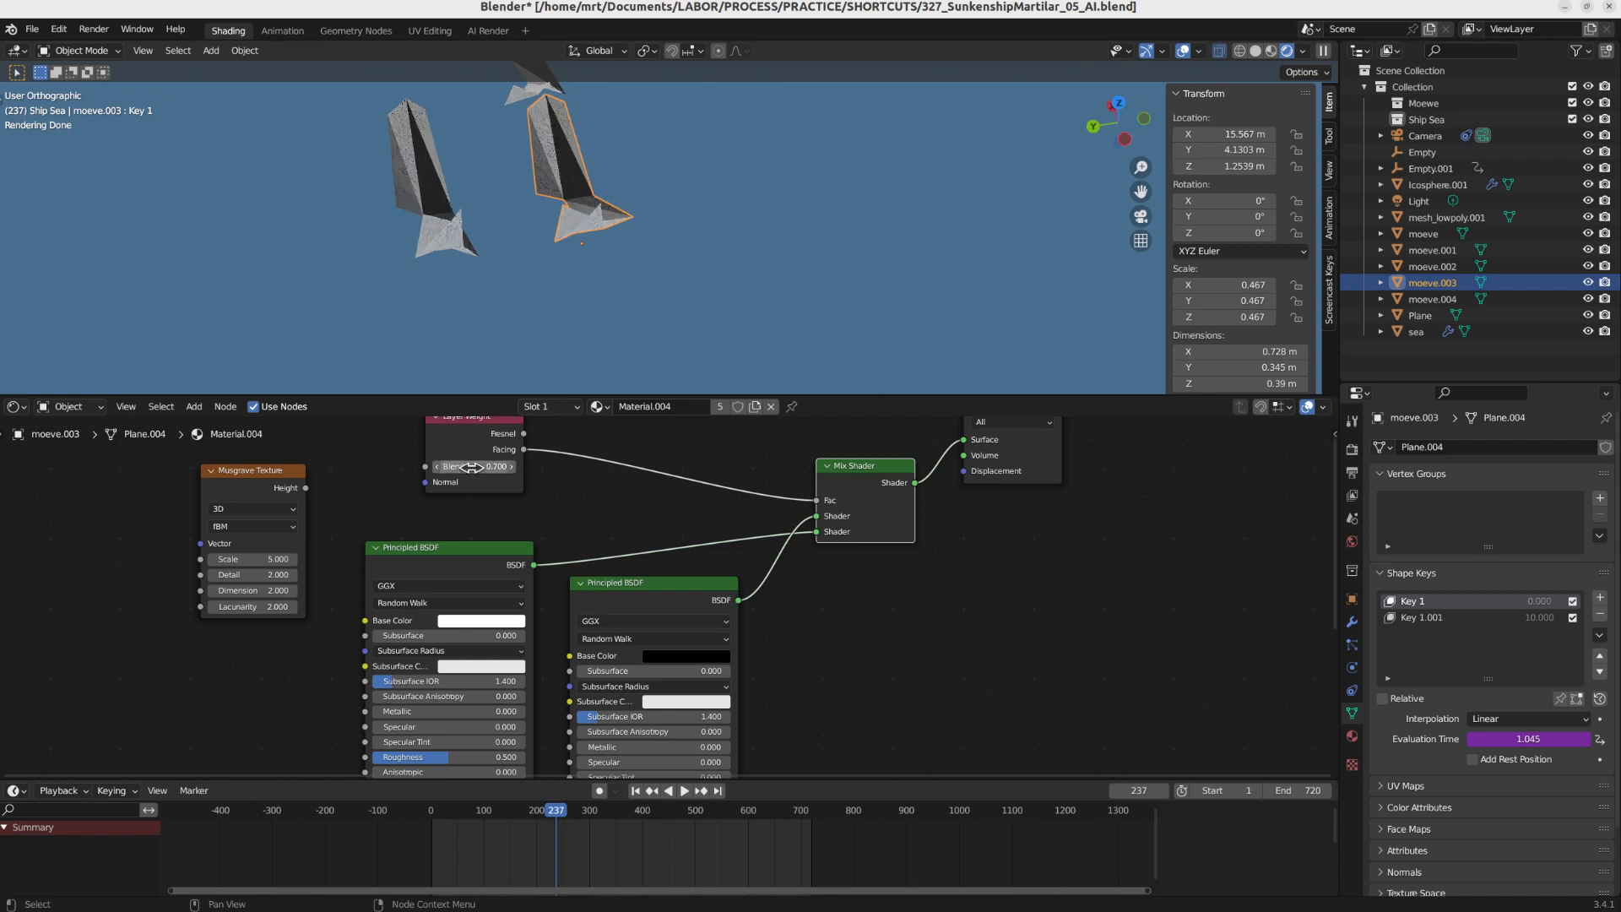
right_click(567, 203)
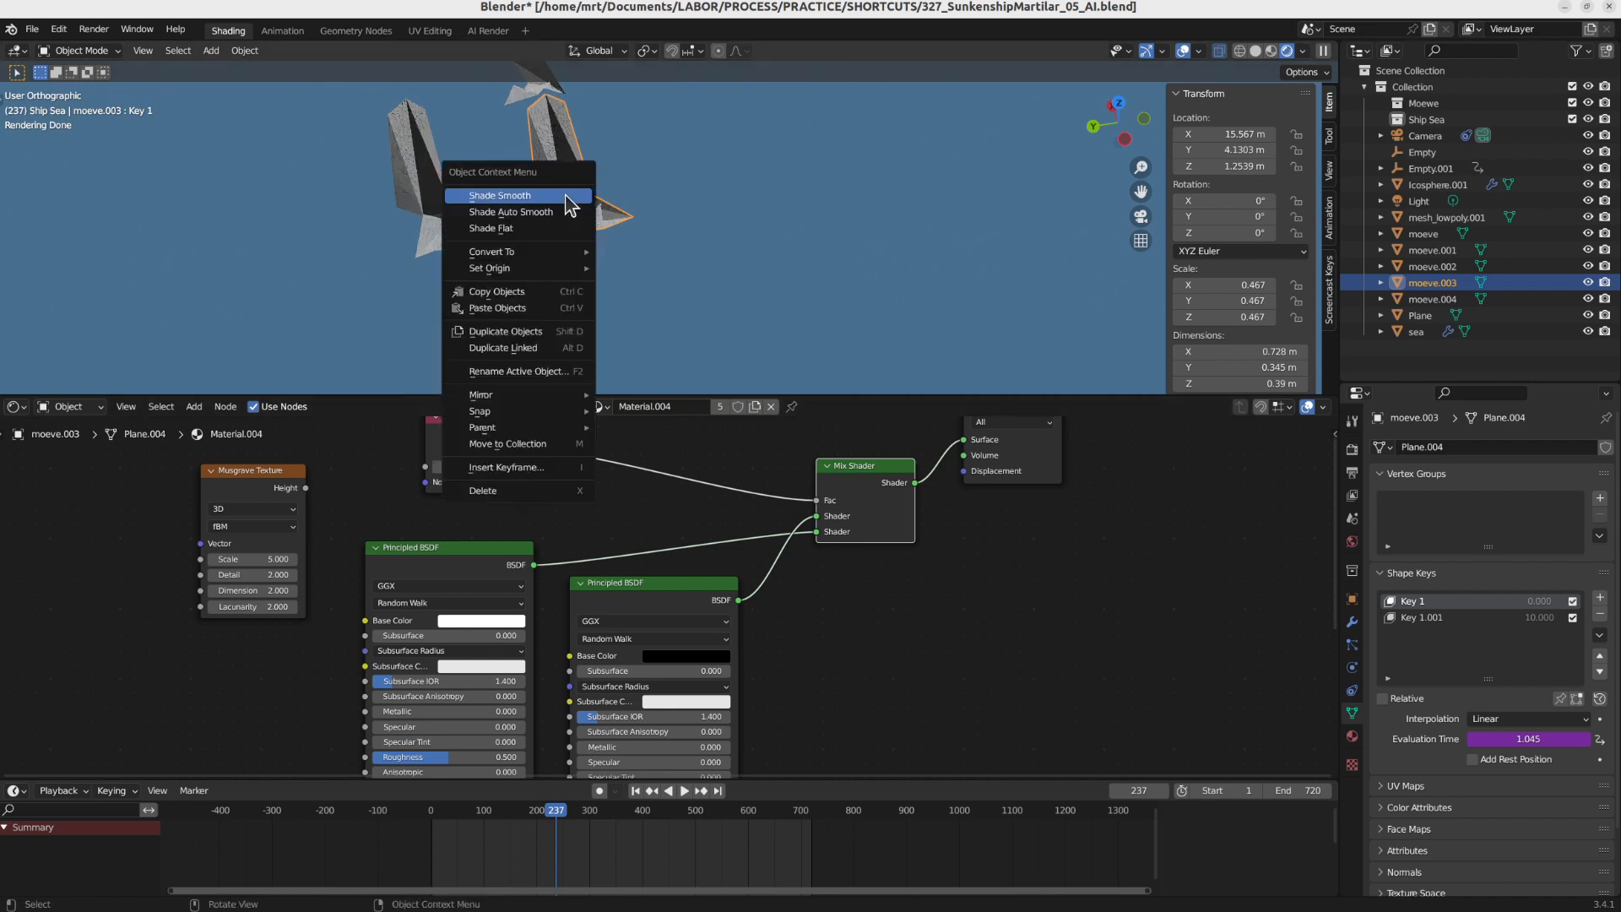
click(570, 203)
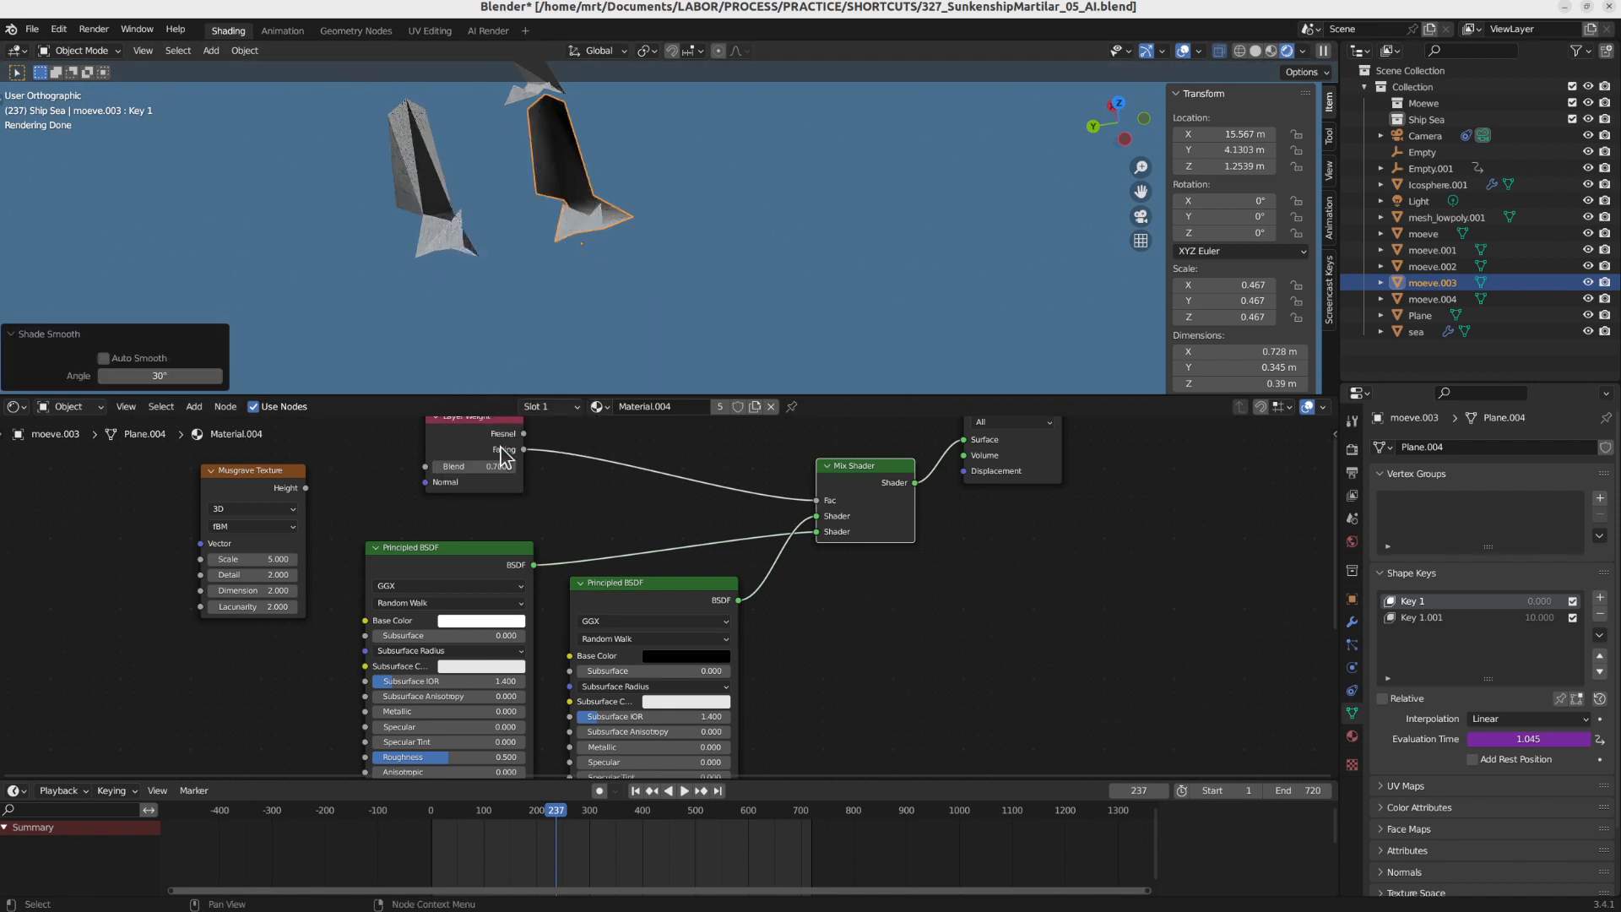
drag(487, 469, 479, 466)
Insert a ColorRamp node between Layer Weight's Facing output and the Mix Shader's Fac input
click(588, 484)
key(shift+a)
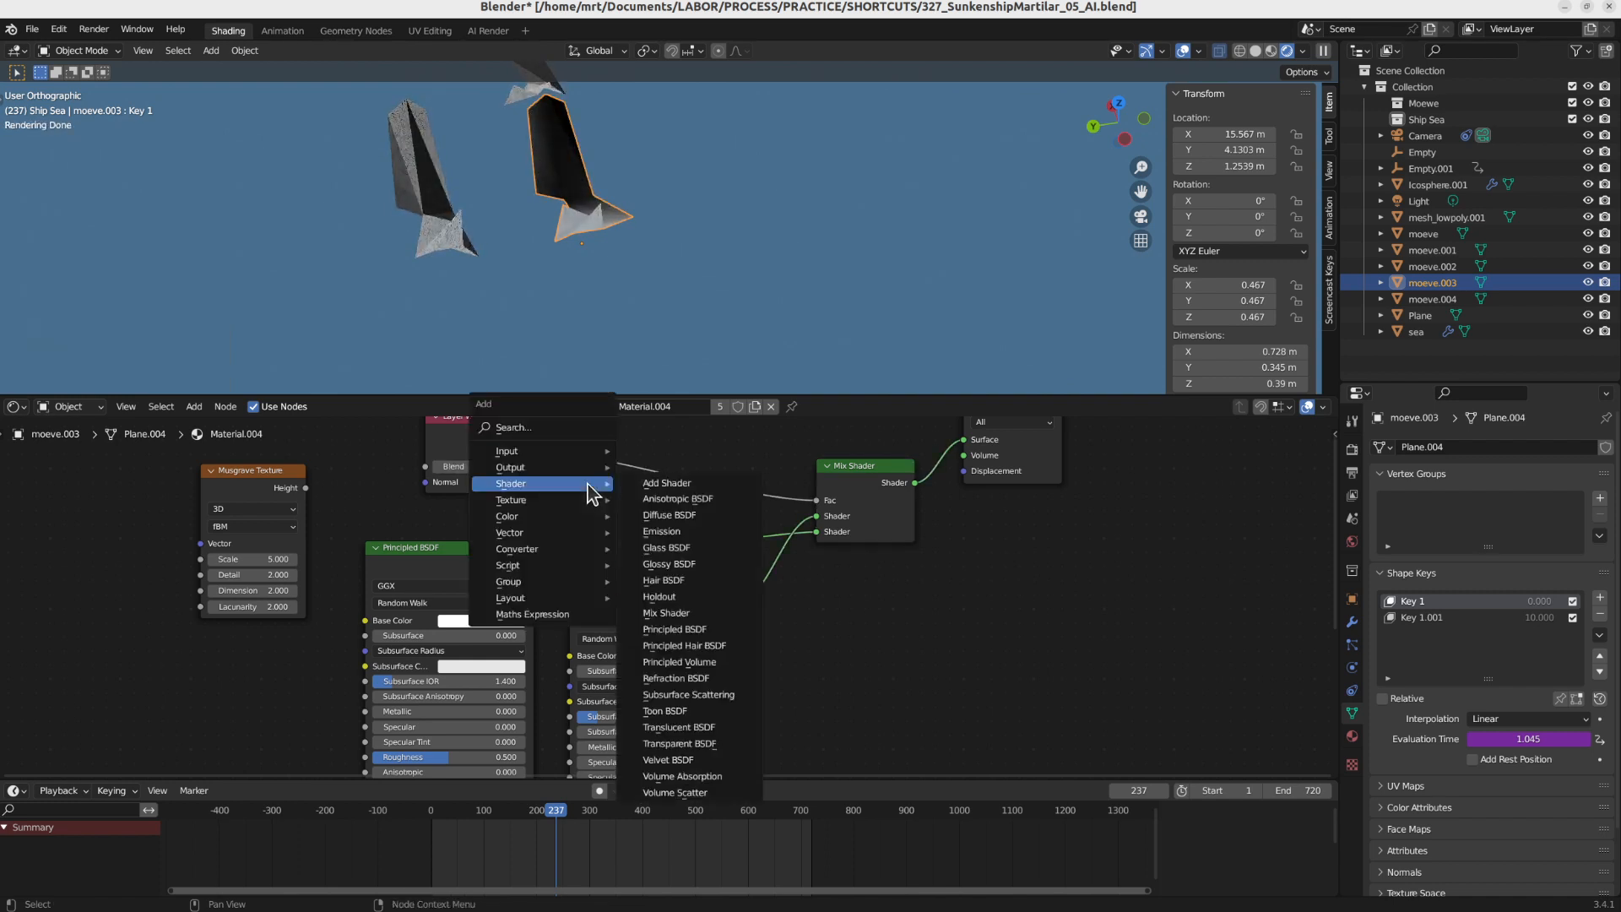
mouse_move(613, 563)
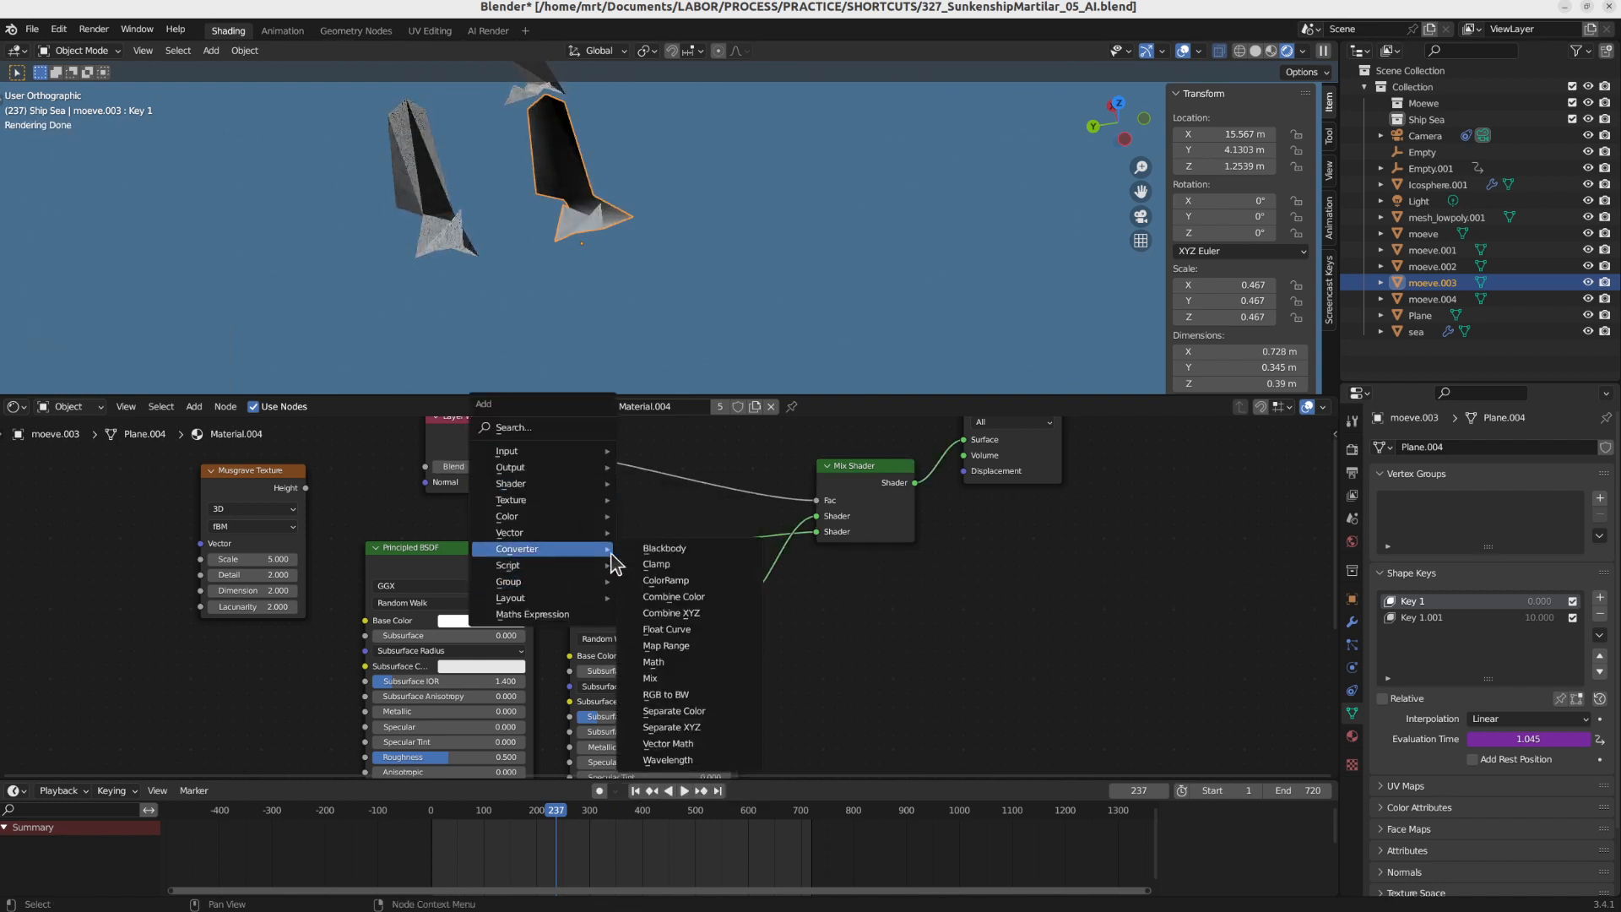
click(675, 580)
click(646, 556)
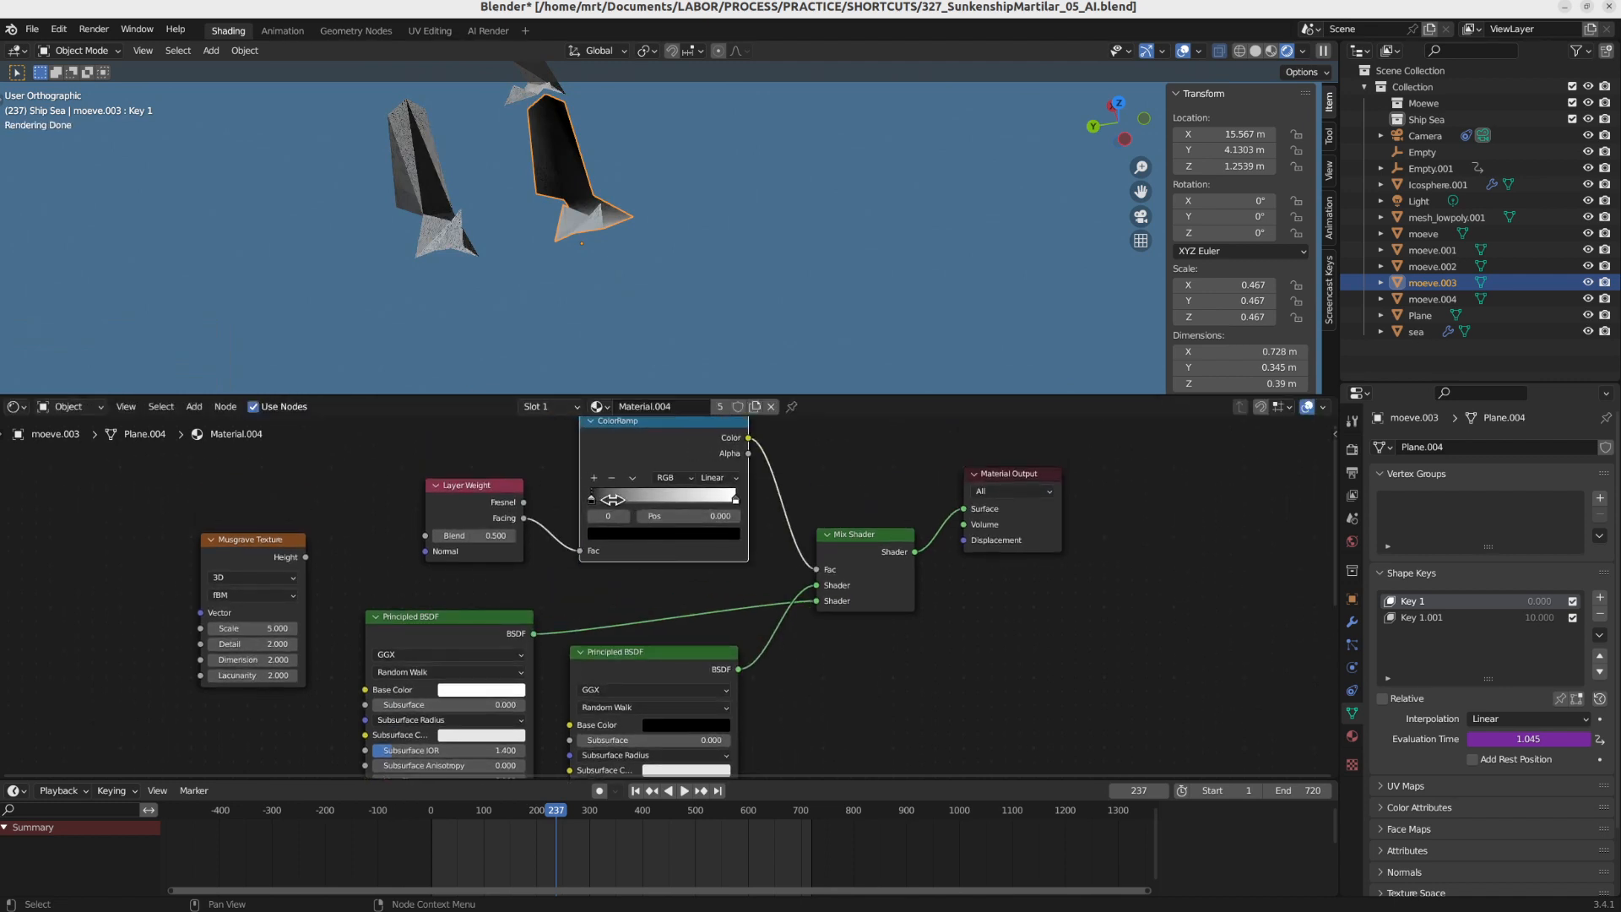
Reverse the ColorRamp to run from white at the start to a black stop at position 0.262
mouse_move(591, 497)
mouse_down()
mouse_move(625, 496)
mouse_move(583, 496)
mouse_up()
drag(737, 498, 609, 501)
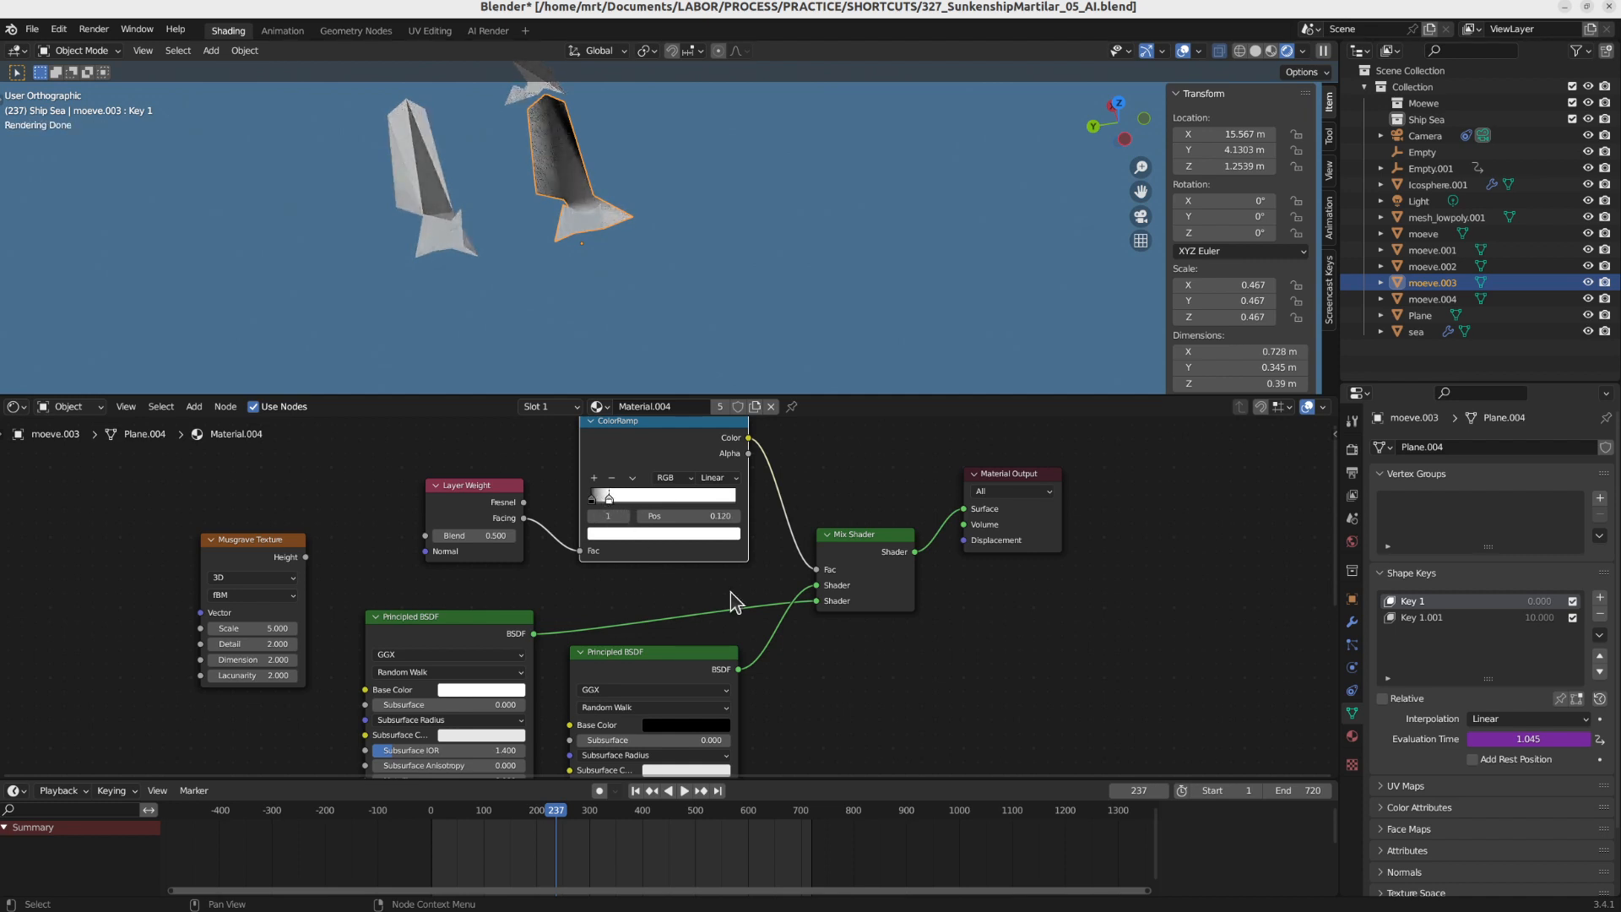
click(591, 497)
mouse_move(589, 496)
mouse_down()
mouse_move(768, 492)
mouse_move(628, 510)
mouse_up()
middle_drag(586, 253, 431, 199)
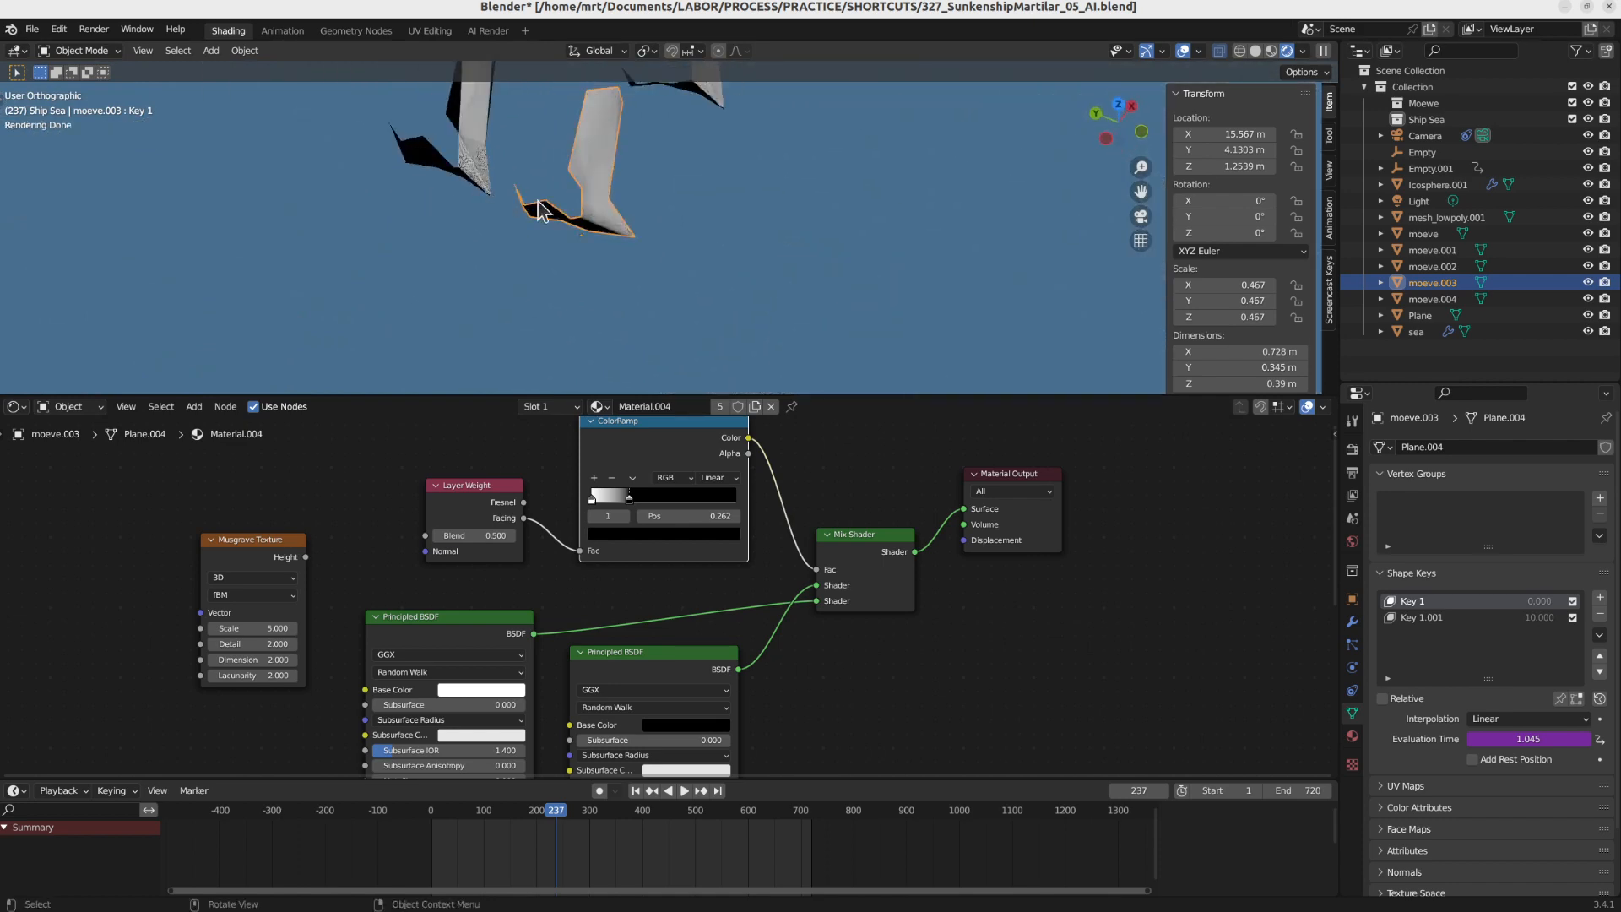
Check the mesh of moeve.003 in Edit Mode and add a Subdivision Surface modifier to the gull
middle_drag(538, 211, 655, 239)
key(Tab)
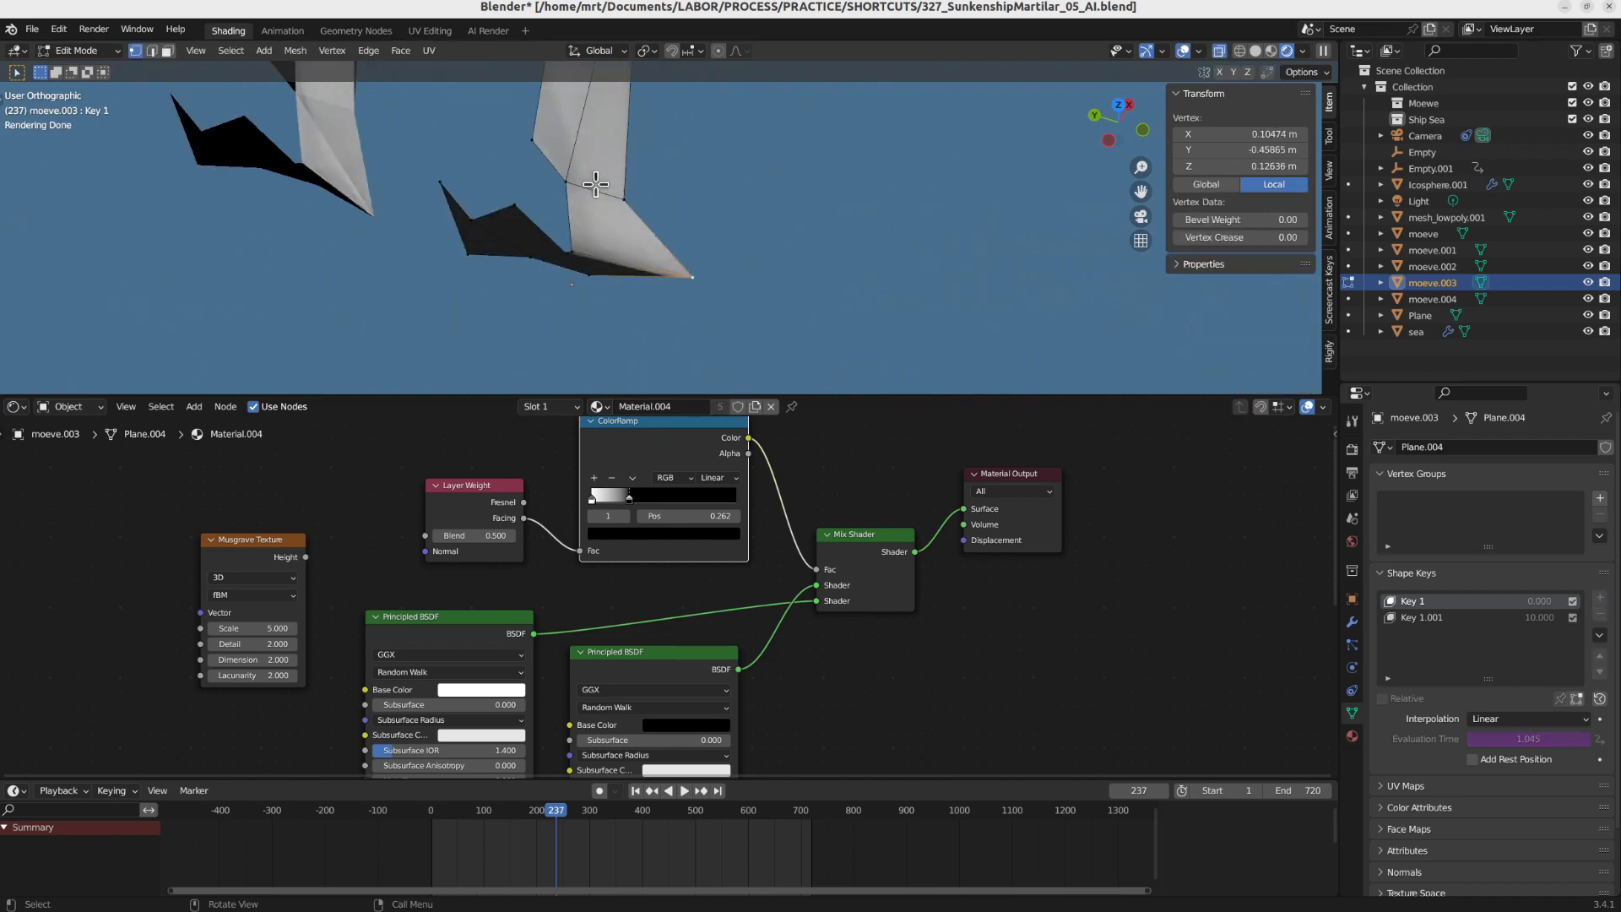
middle_drag(596, 184, 608, 247)
key(Tab)
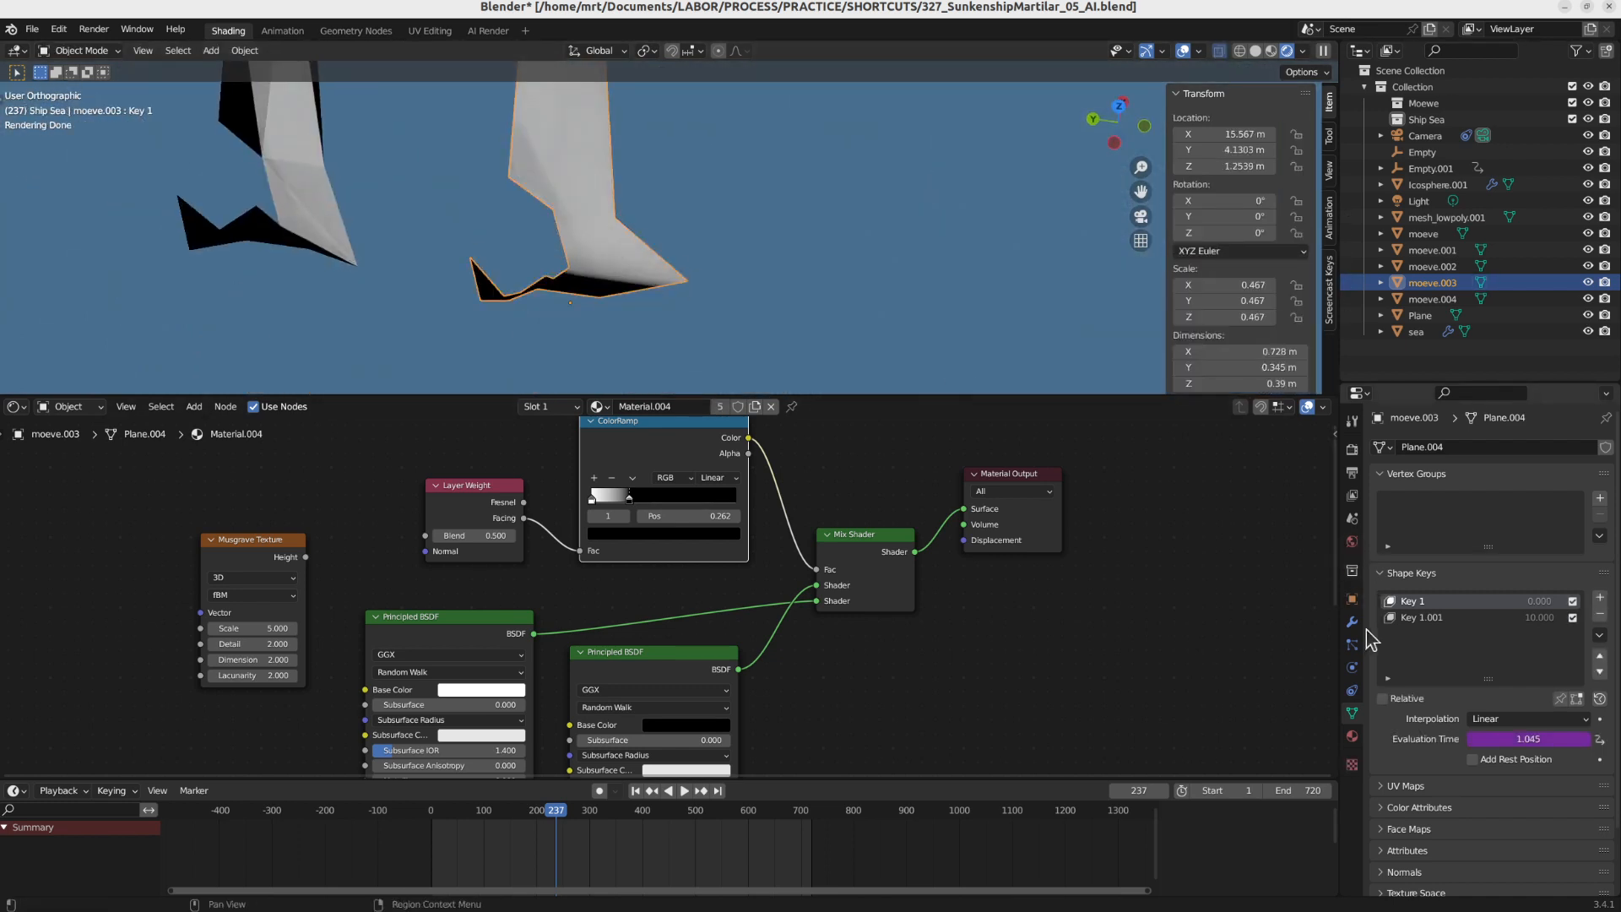
click(1352, 622)
click(1476, 448)
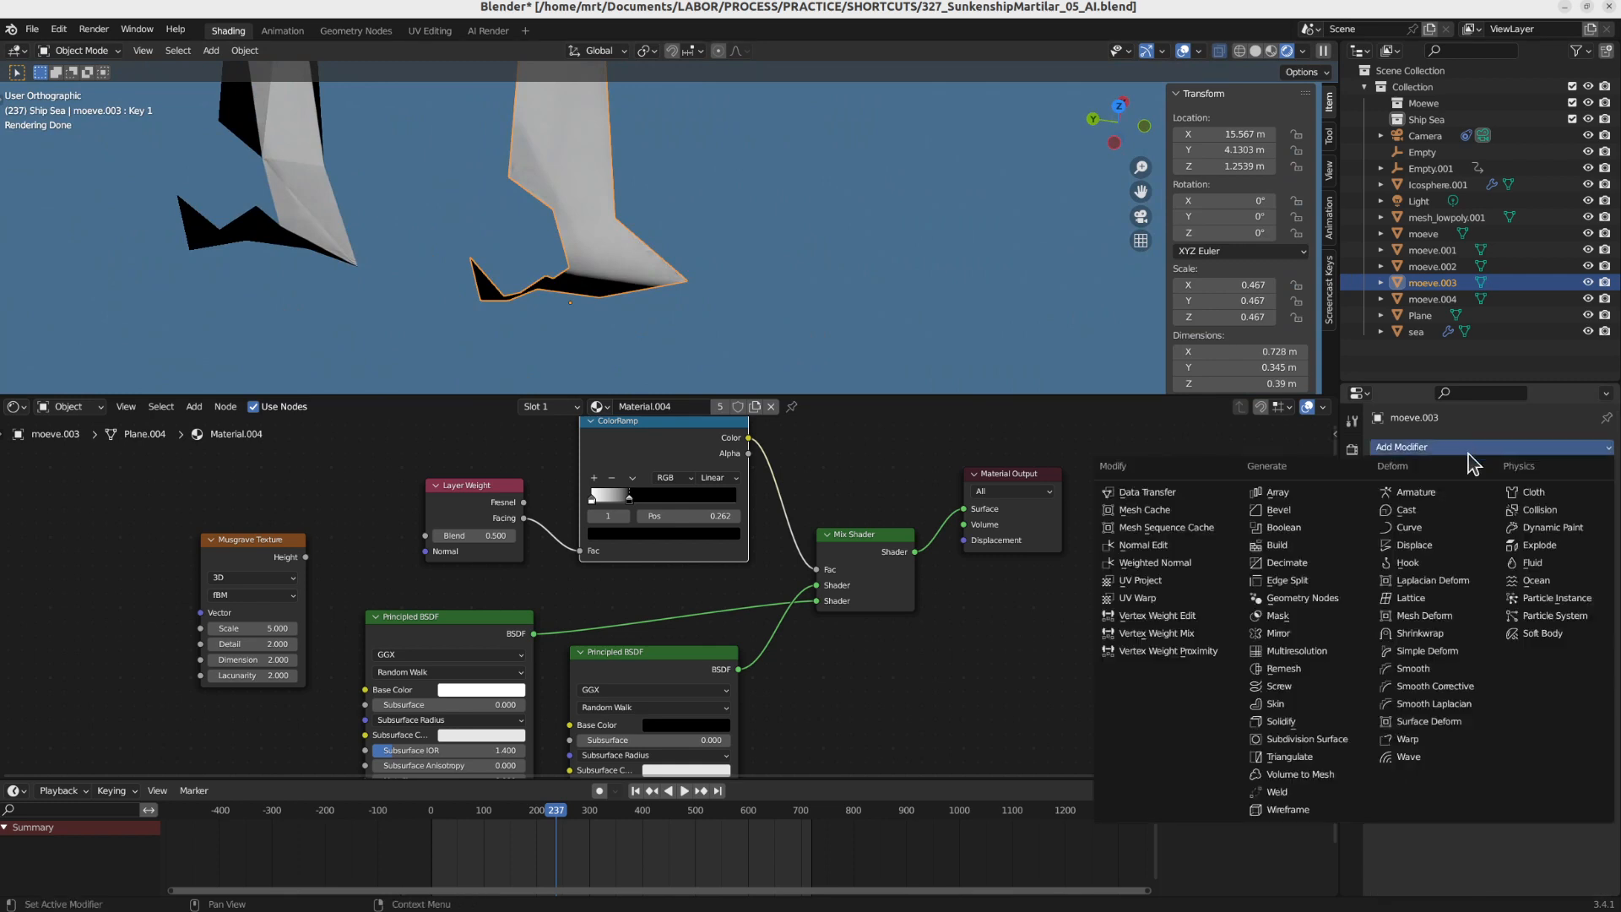
click(1330, 739)
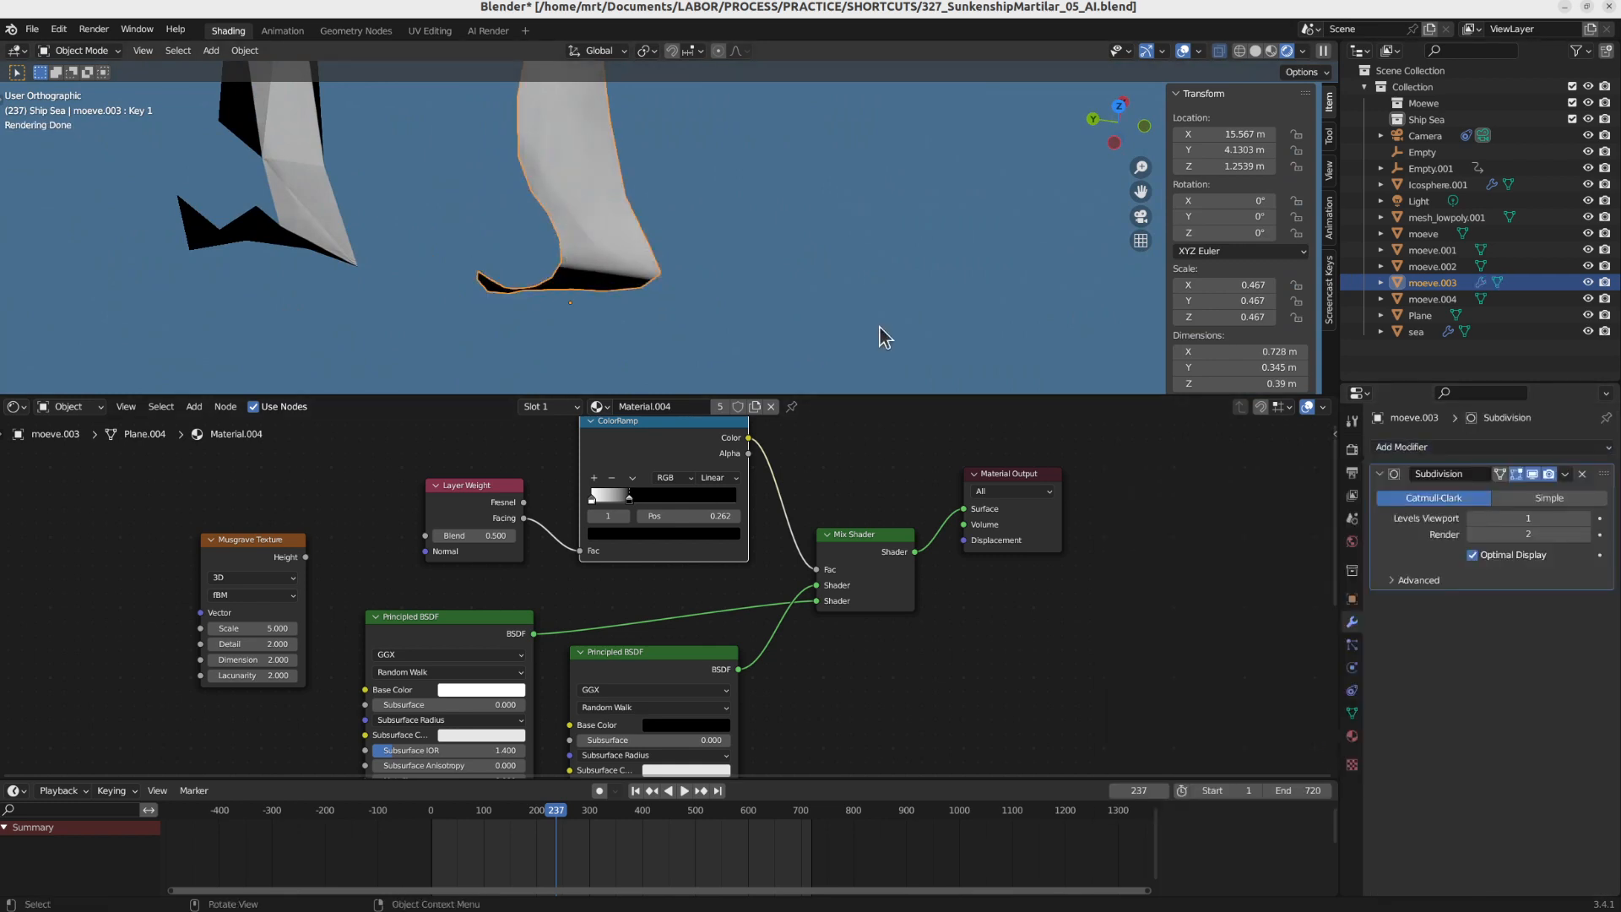
Move the ColorRamp's black stop to position 0.556
middle_drag(879, 326, 659, 301)
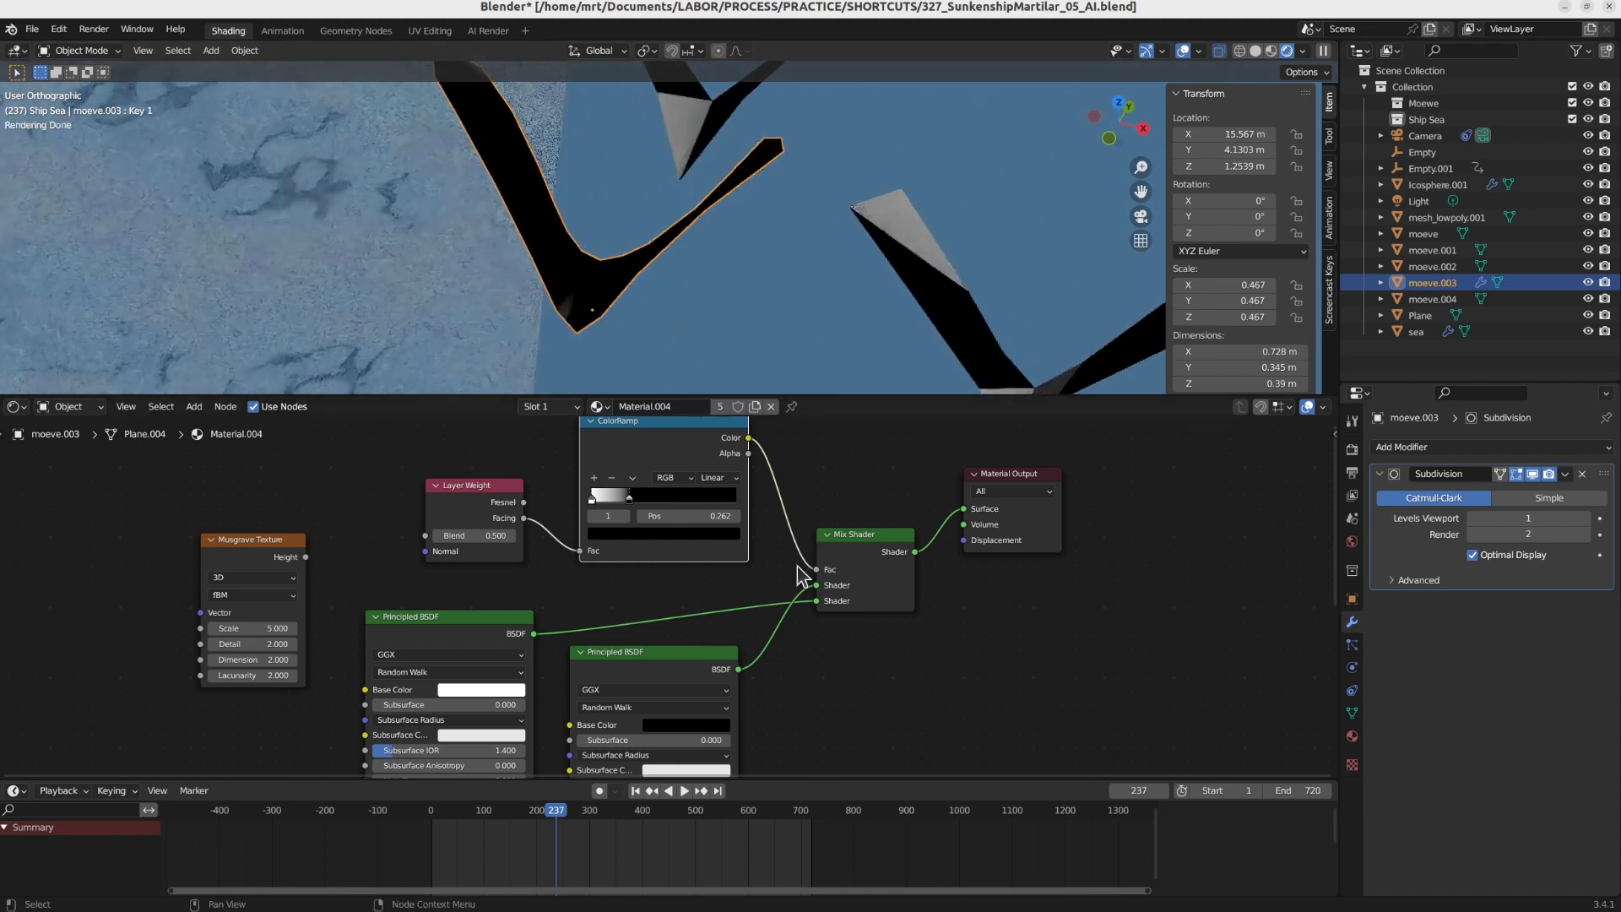
drag(629, 499, 674, 509)
Add a Solidify modifier to moeve.003 and place it above the Subdivision modifier
click(1423, 450)
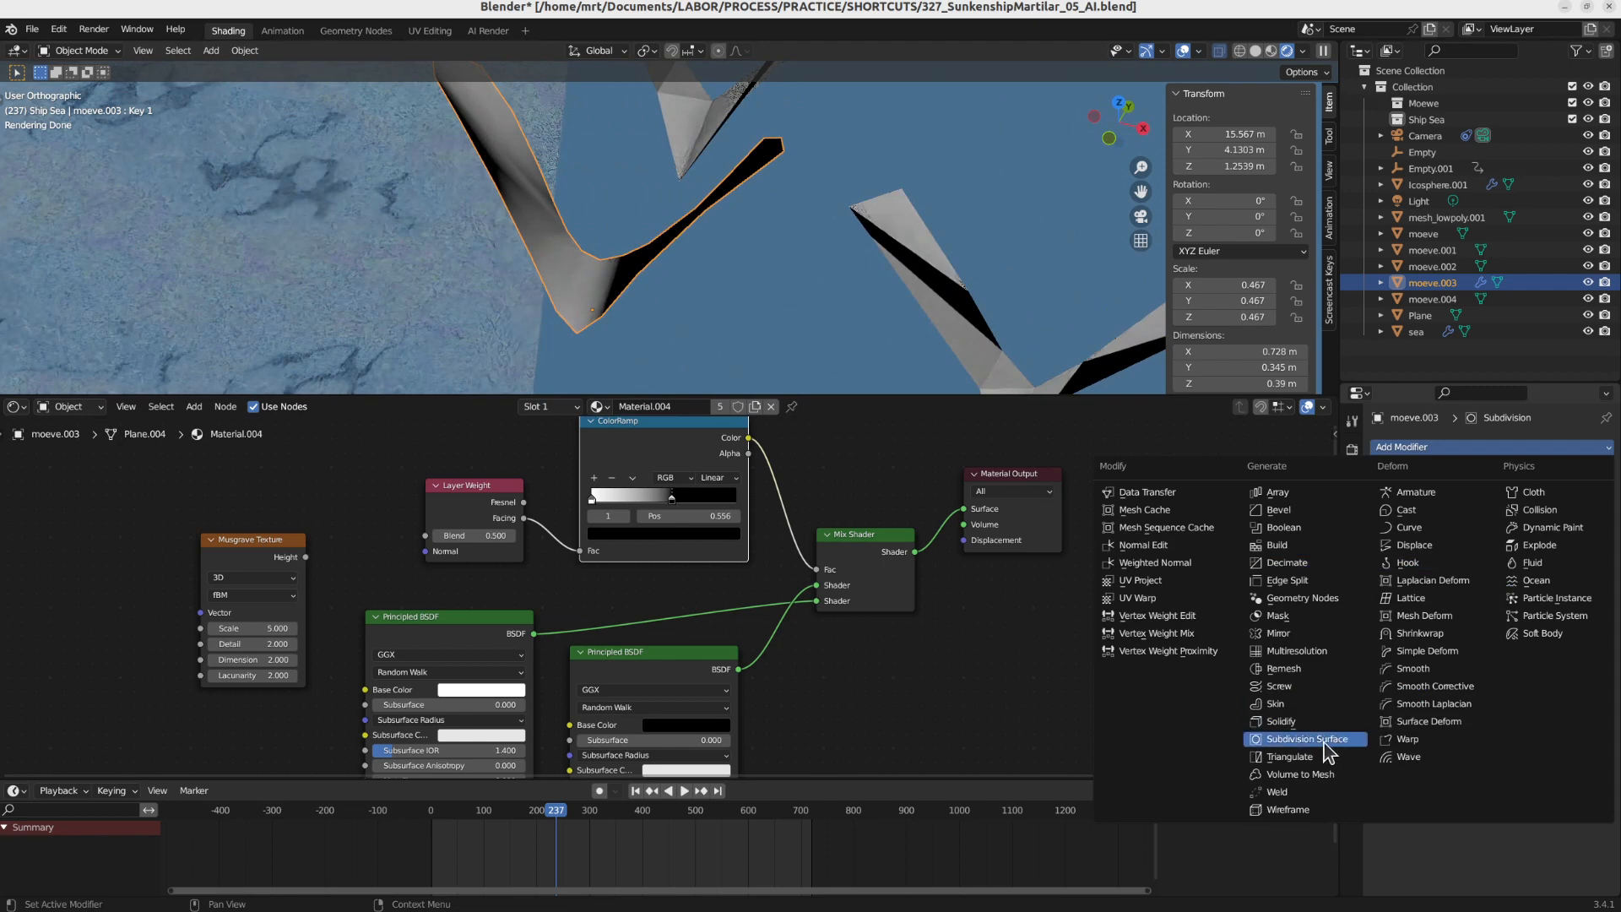
click(1317, 722)
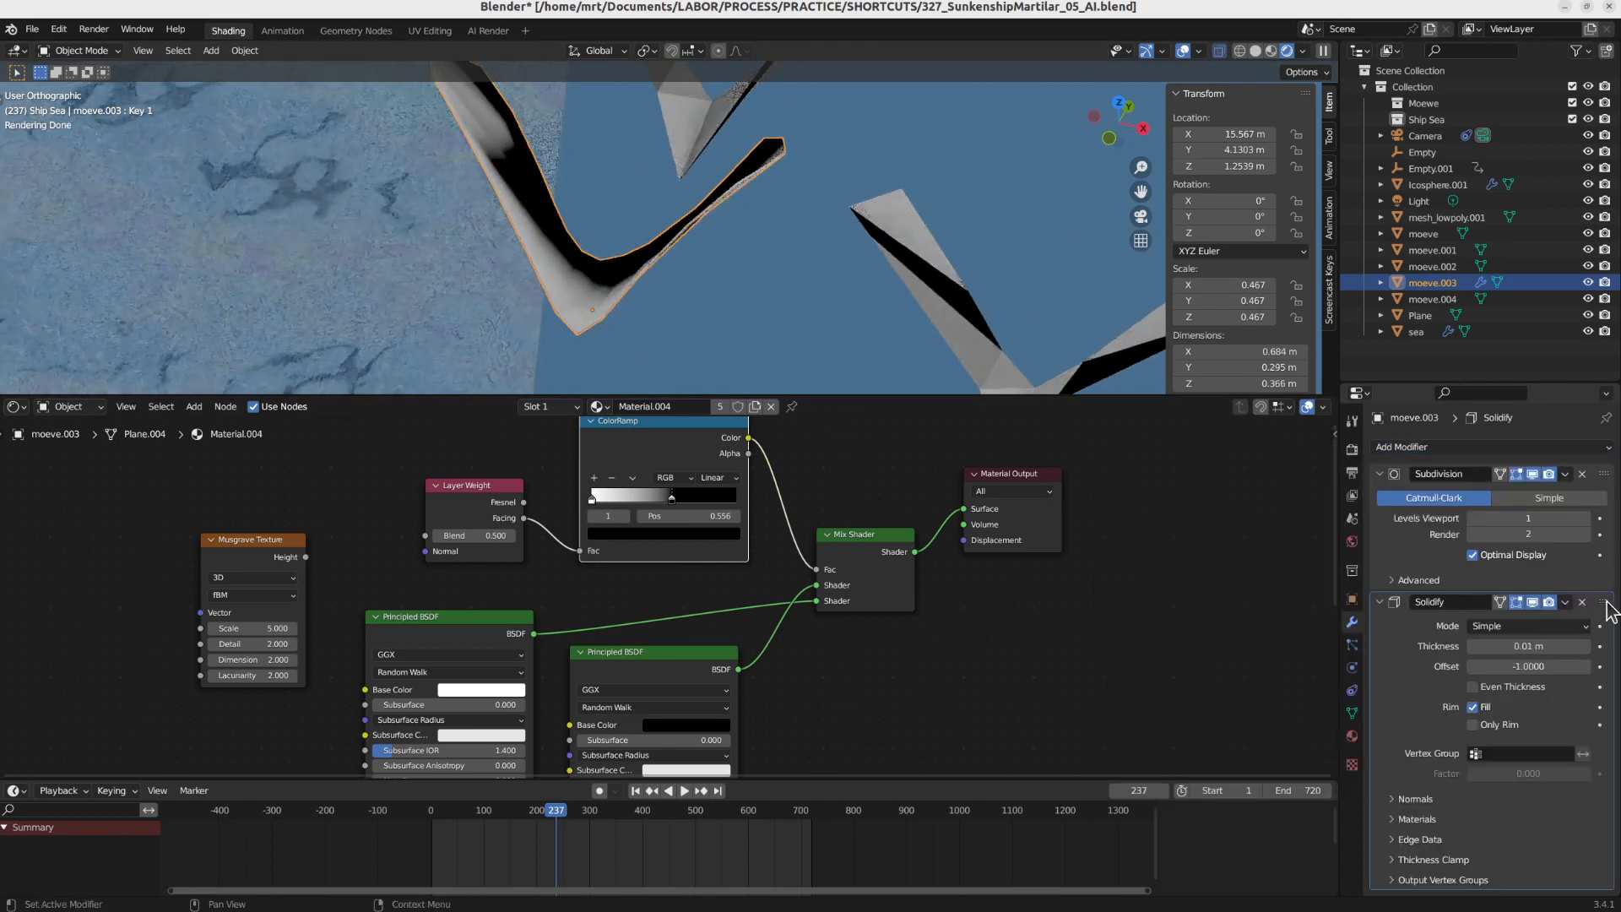
drag(1604, 602, 1596, 477)
Examine the thickened gull up close and the flock's black and white shading in the camera view
mouse_move(667, 261)
middle_down()
mouse_move(466, 267)
mouse_move(557, 285)
mouse_move(663, 249)
middle_up()
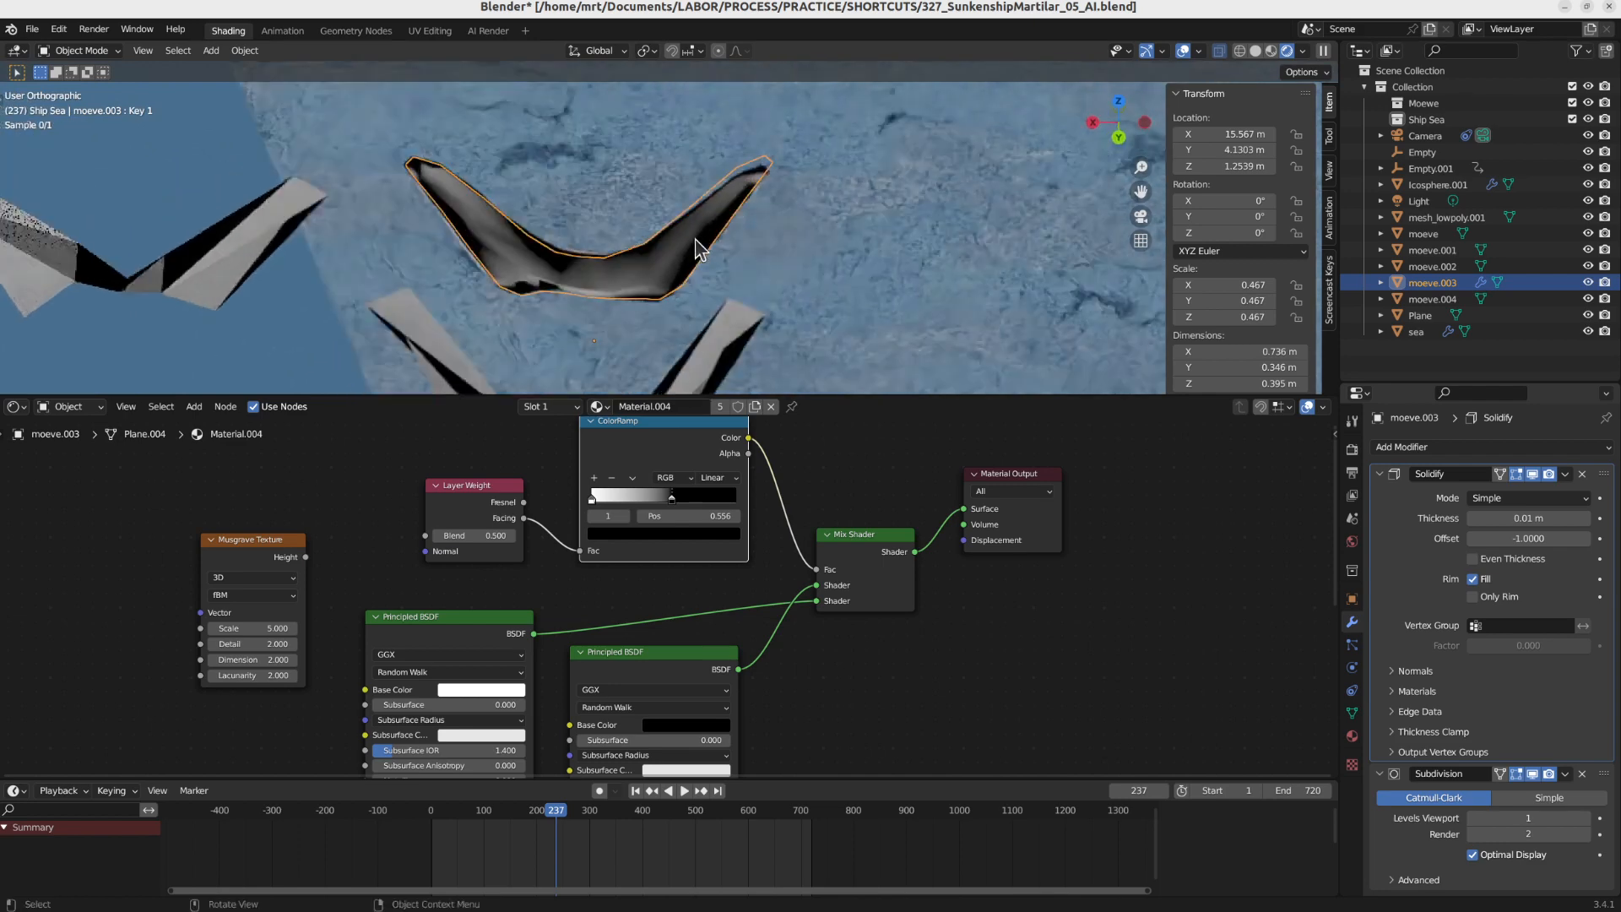
key(KP_0)
scroll(656, 184, up, 9)
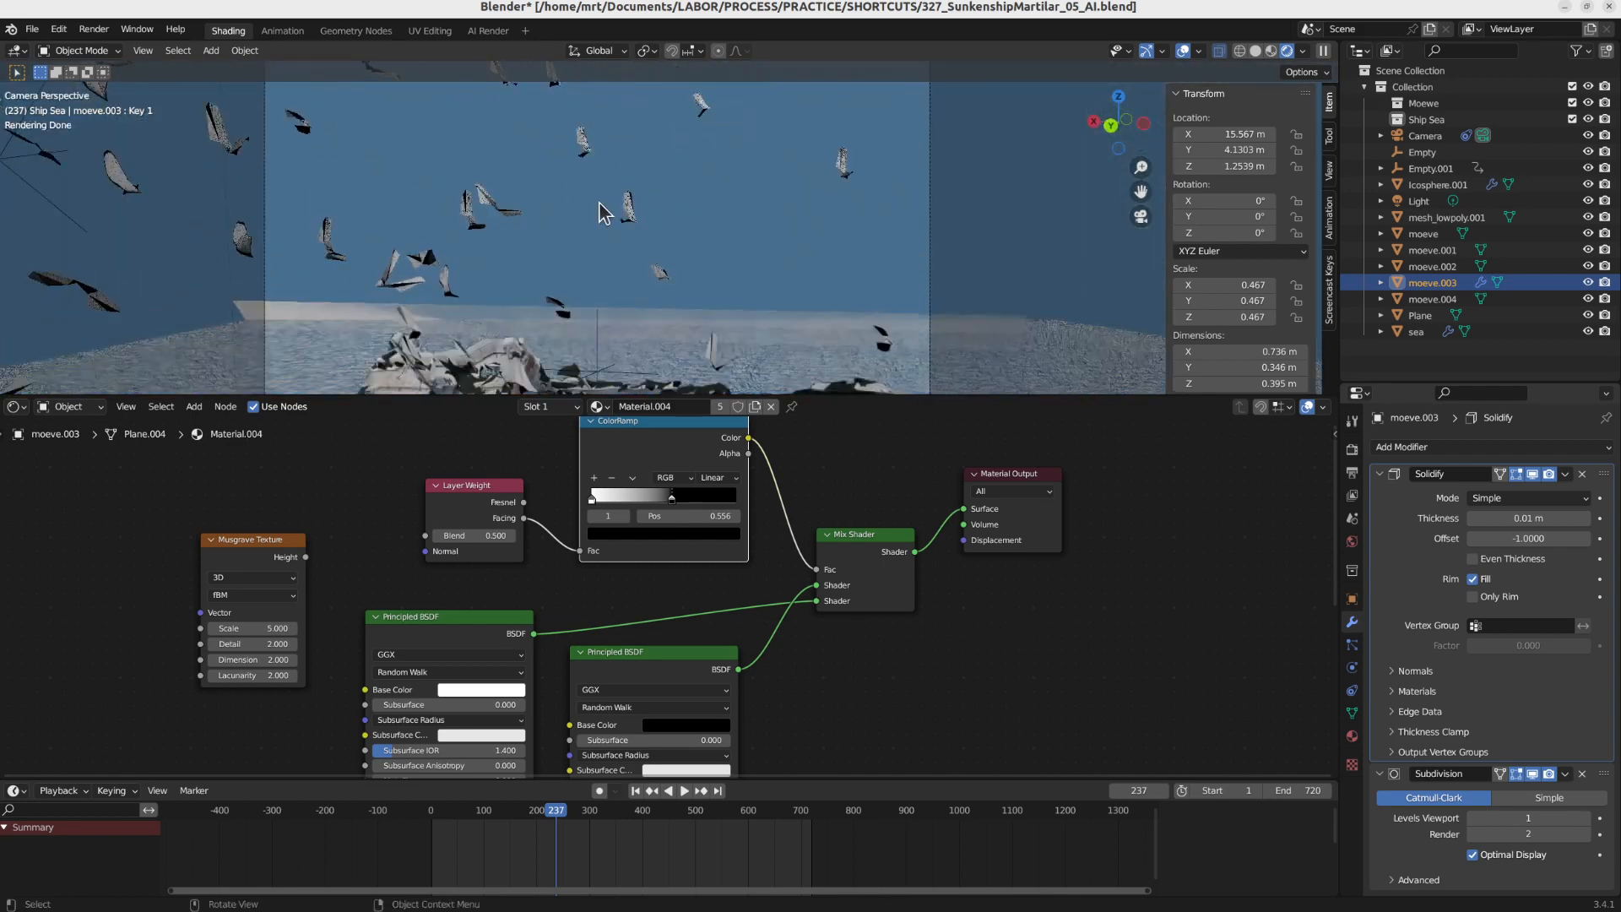
scroll(453, 222, up, 2)
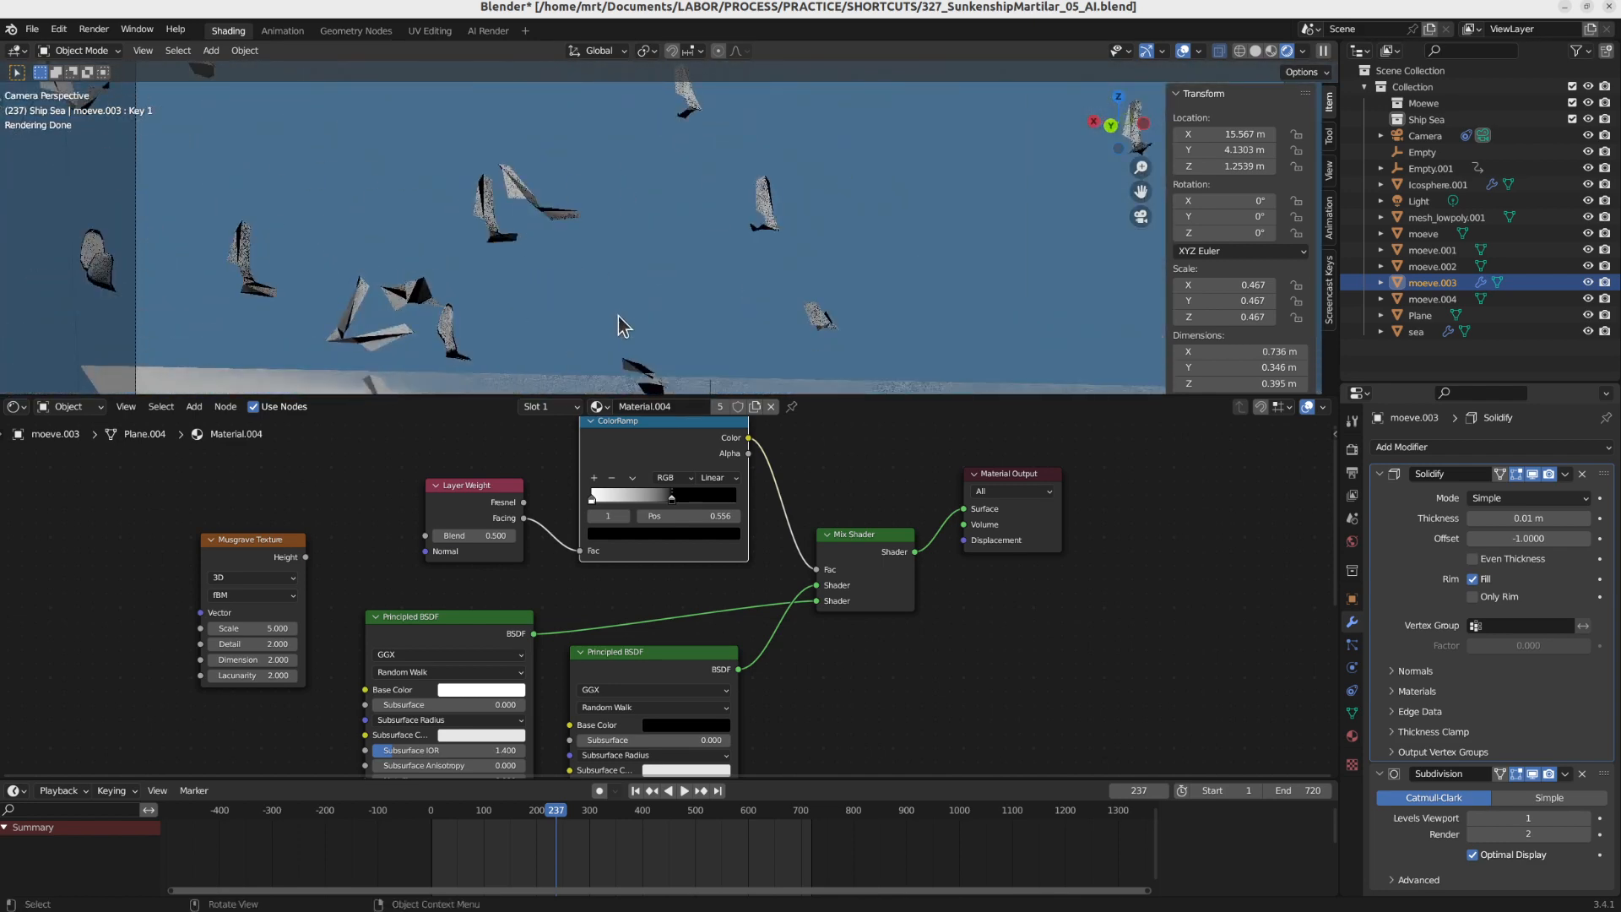
scroll(617, 324, down, 8)
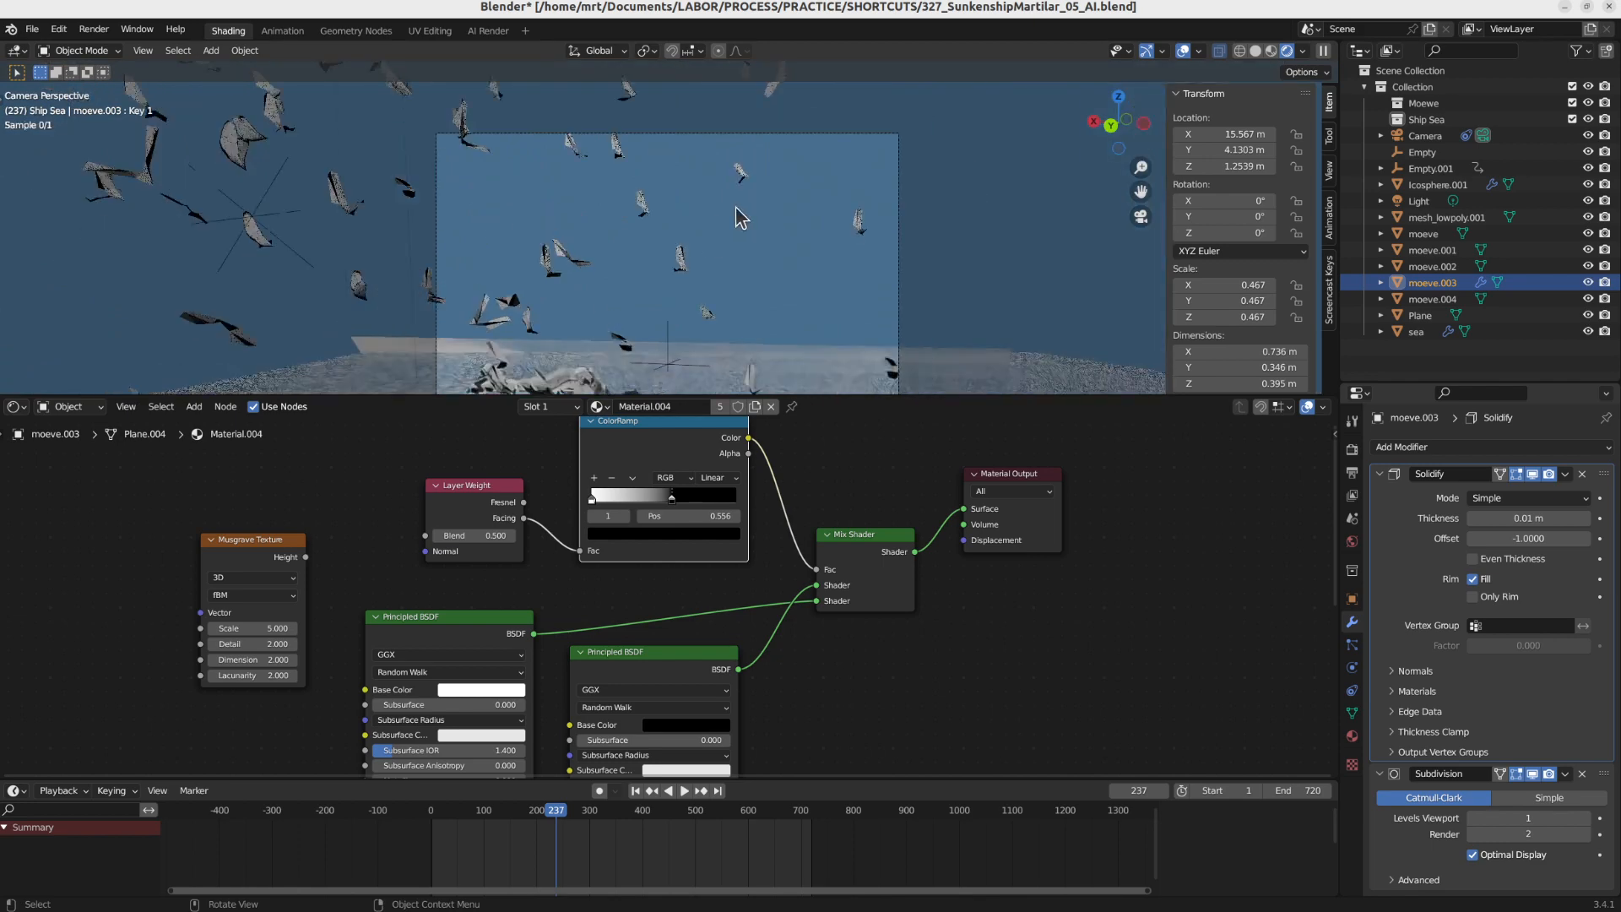
Copy the Solidify and Subdivision modifiers from moeve.003 to the other four gulls
middle_drag(720, 290, 756, 277)
scroll(539, 219, down, 8)
scroll(765, 283, up, 8)
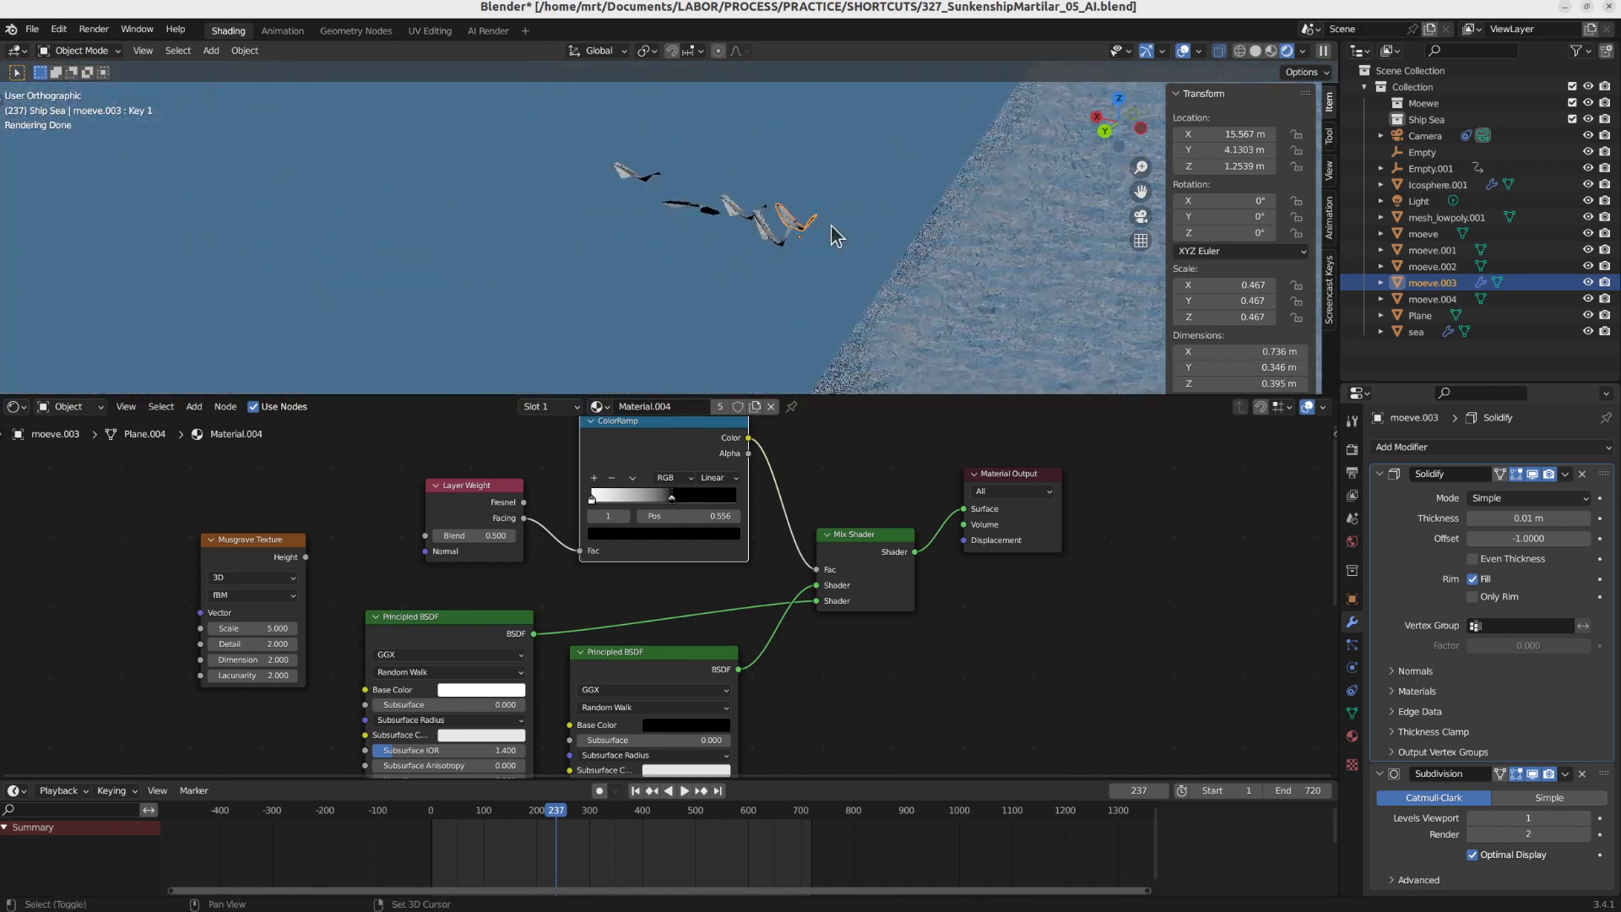
scroll(785, 274, up, 4)
key(ctrl+b)
drag(423, 138, 757, 321)
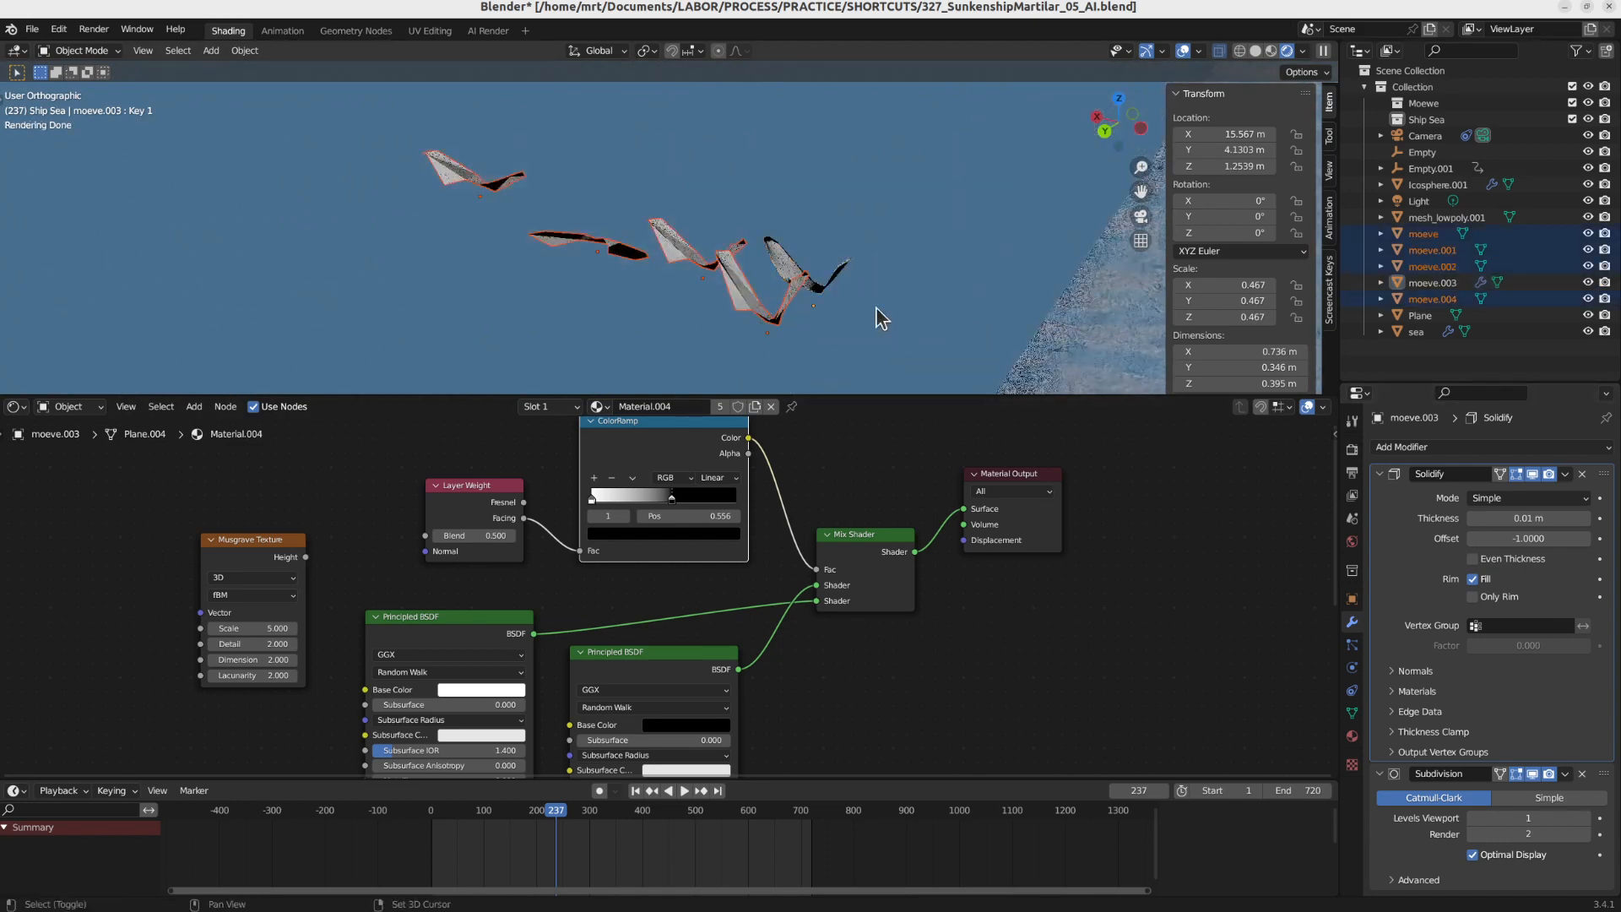
shift+click(785, 274)
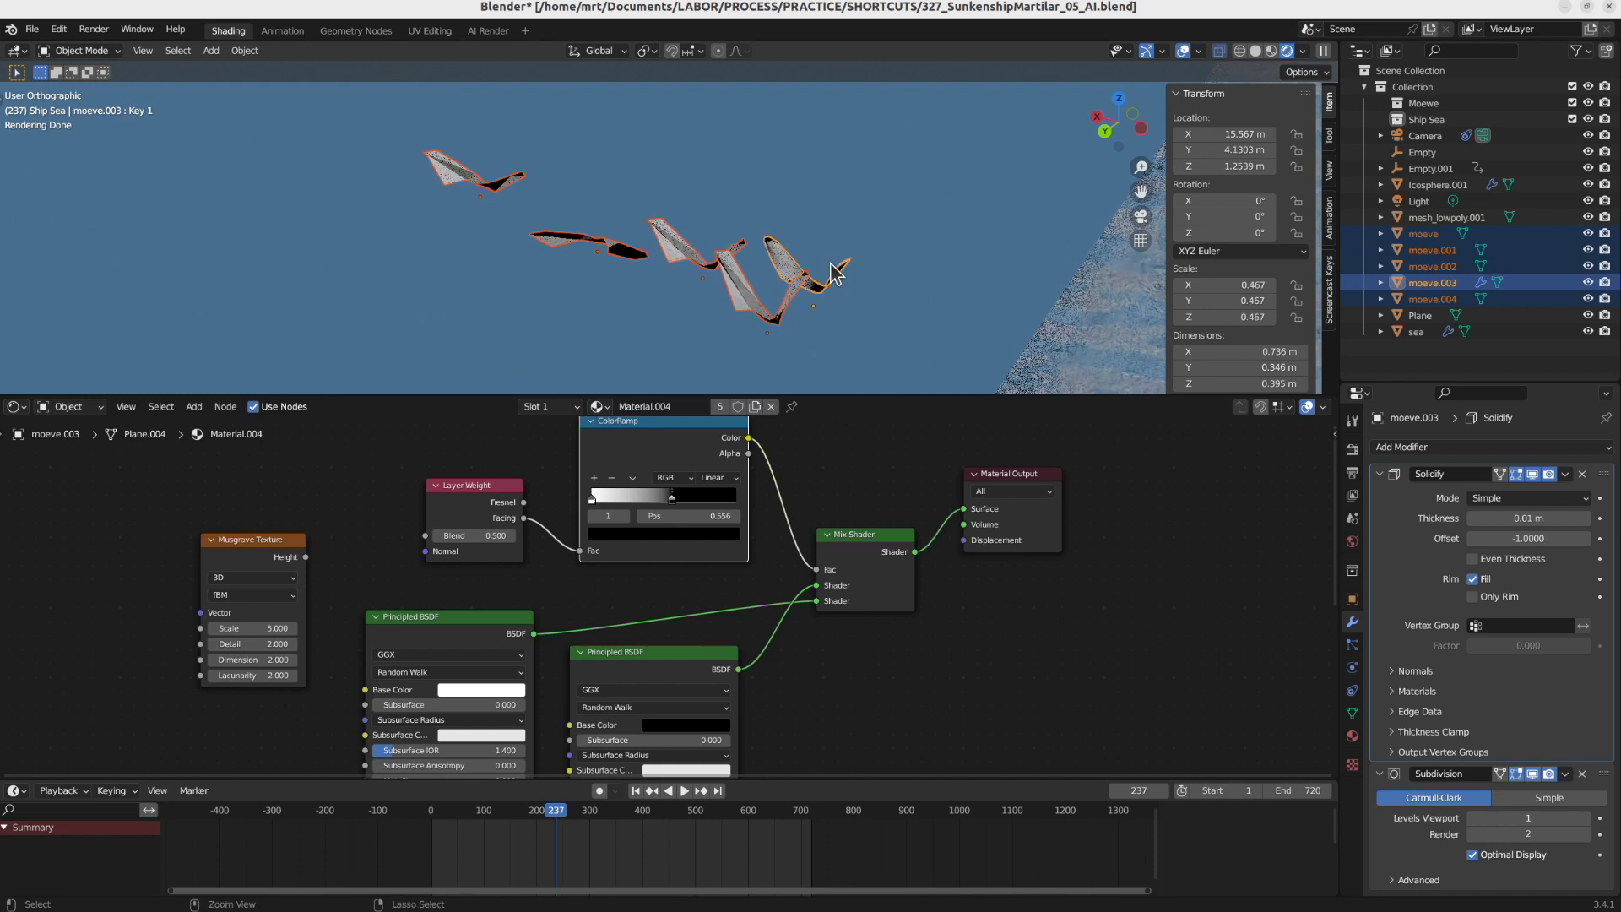
key(ctrl+l)
mouse_move(834, 274)
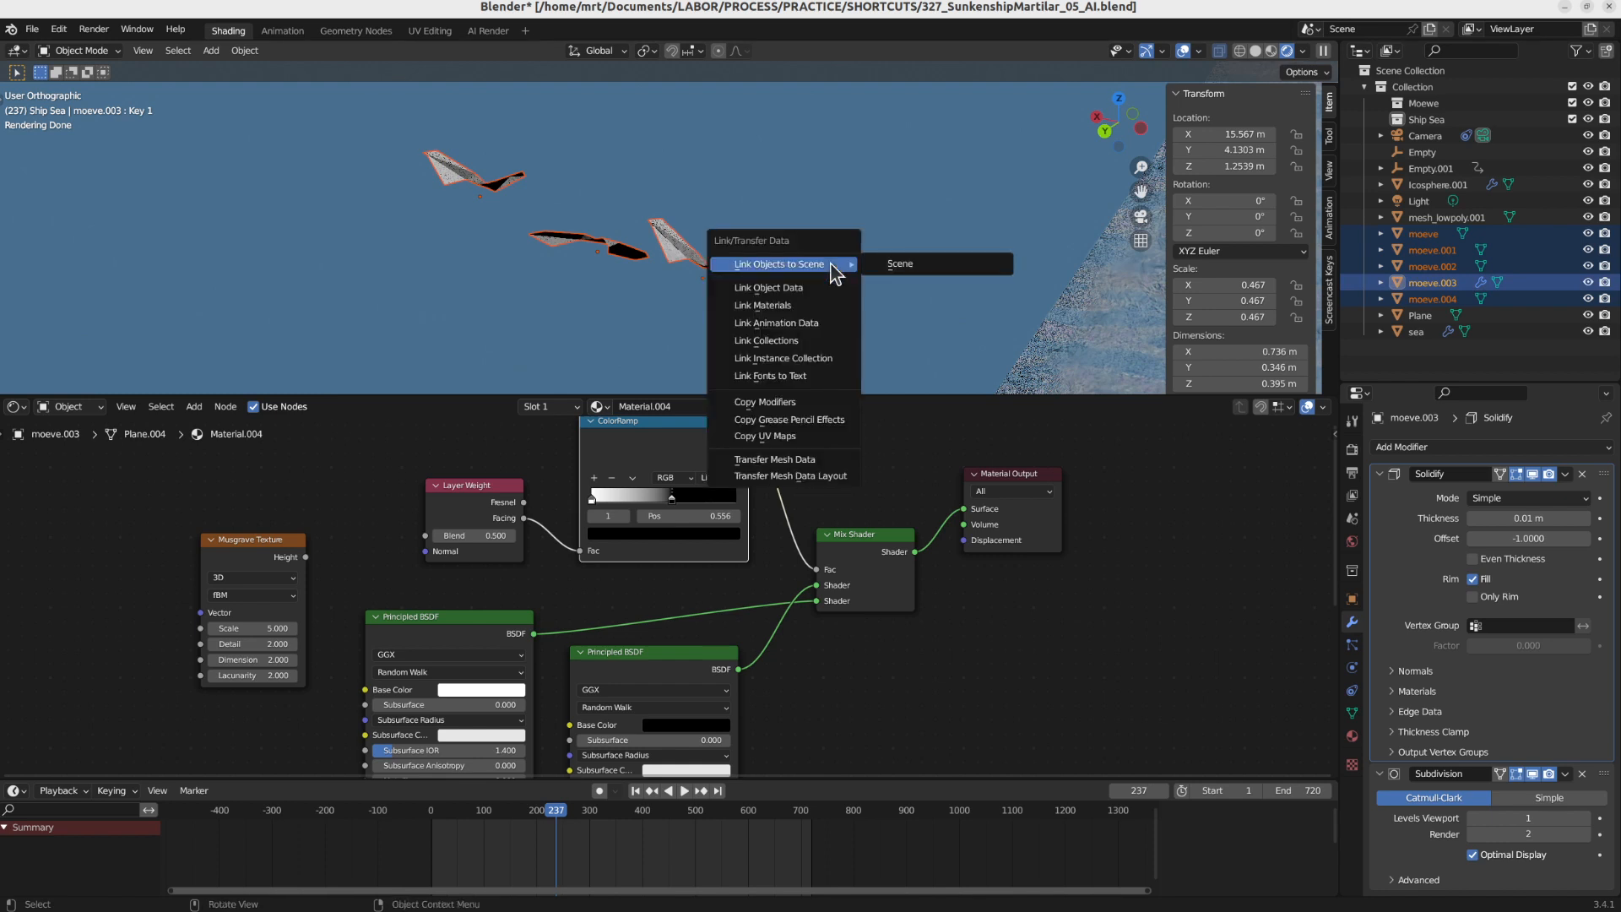
click(818, 406)
Check the thickened flock in the camera view and render the current frame with AI Render
middle_drag(764, 284, 846, 250)
key(KP_0)
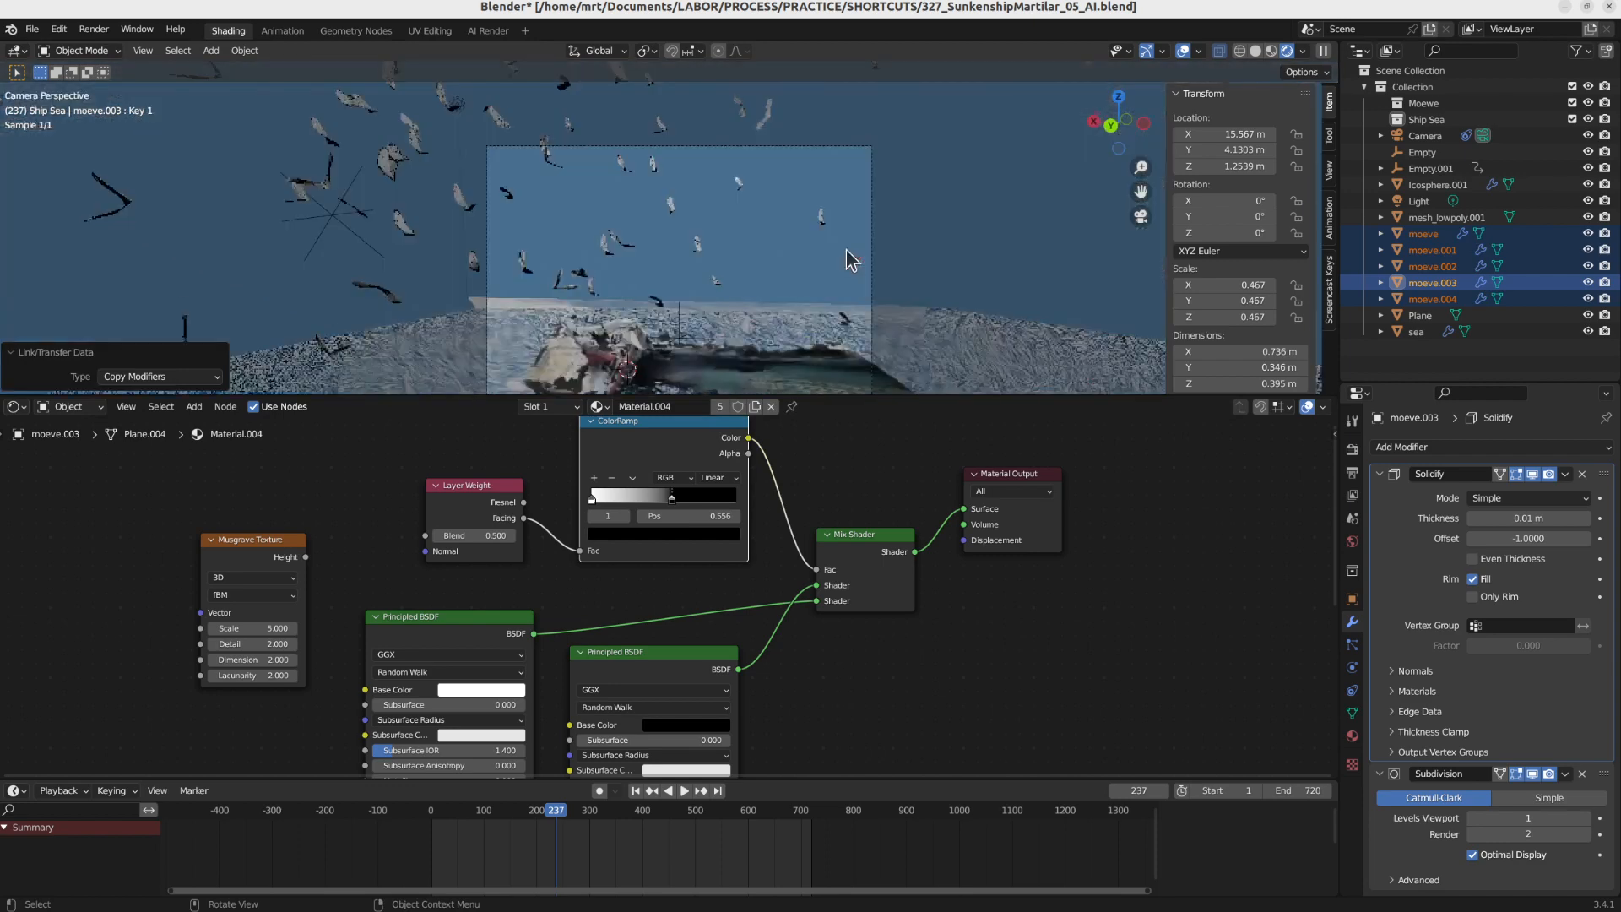
scroll(660, 224, up, 5)
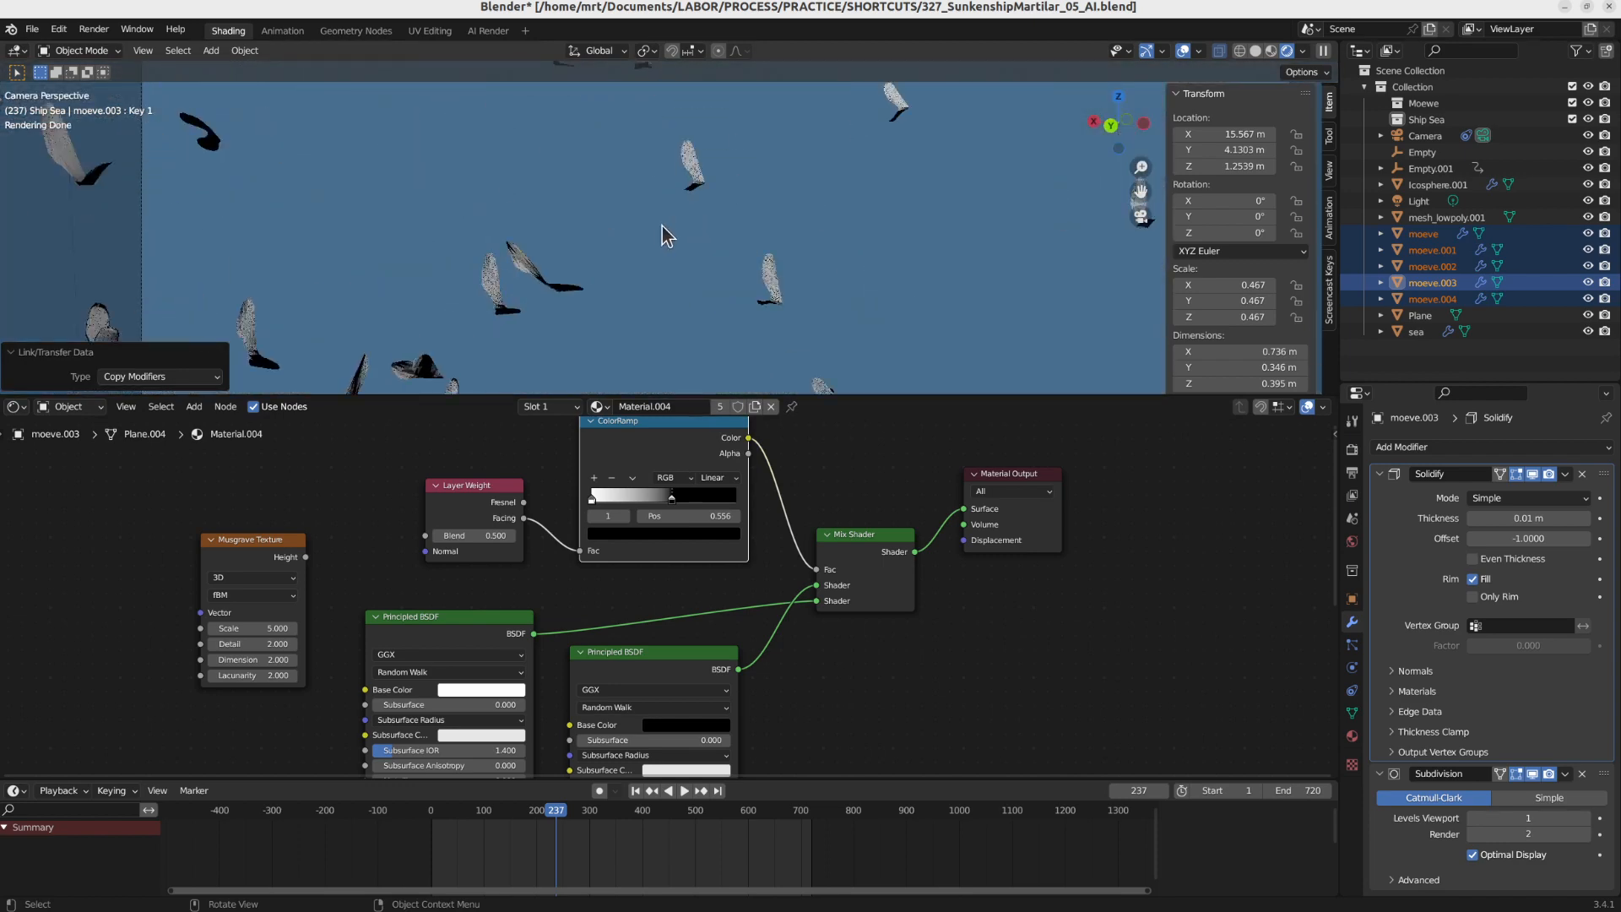
scroll(662, 225, down, 4)
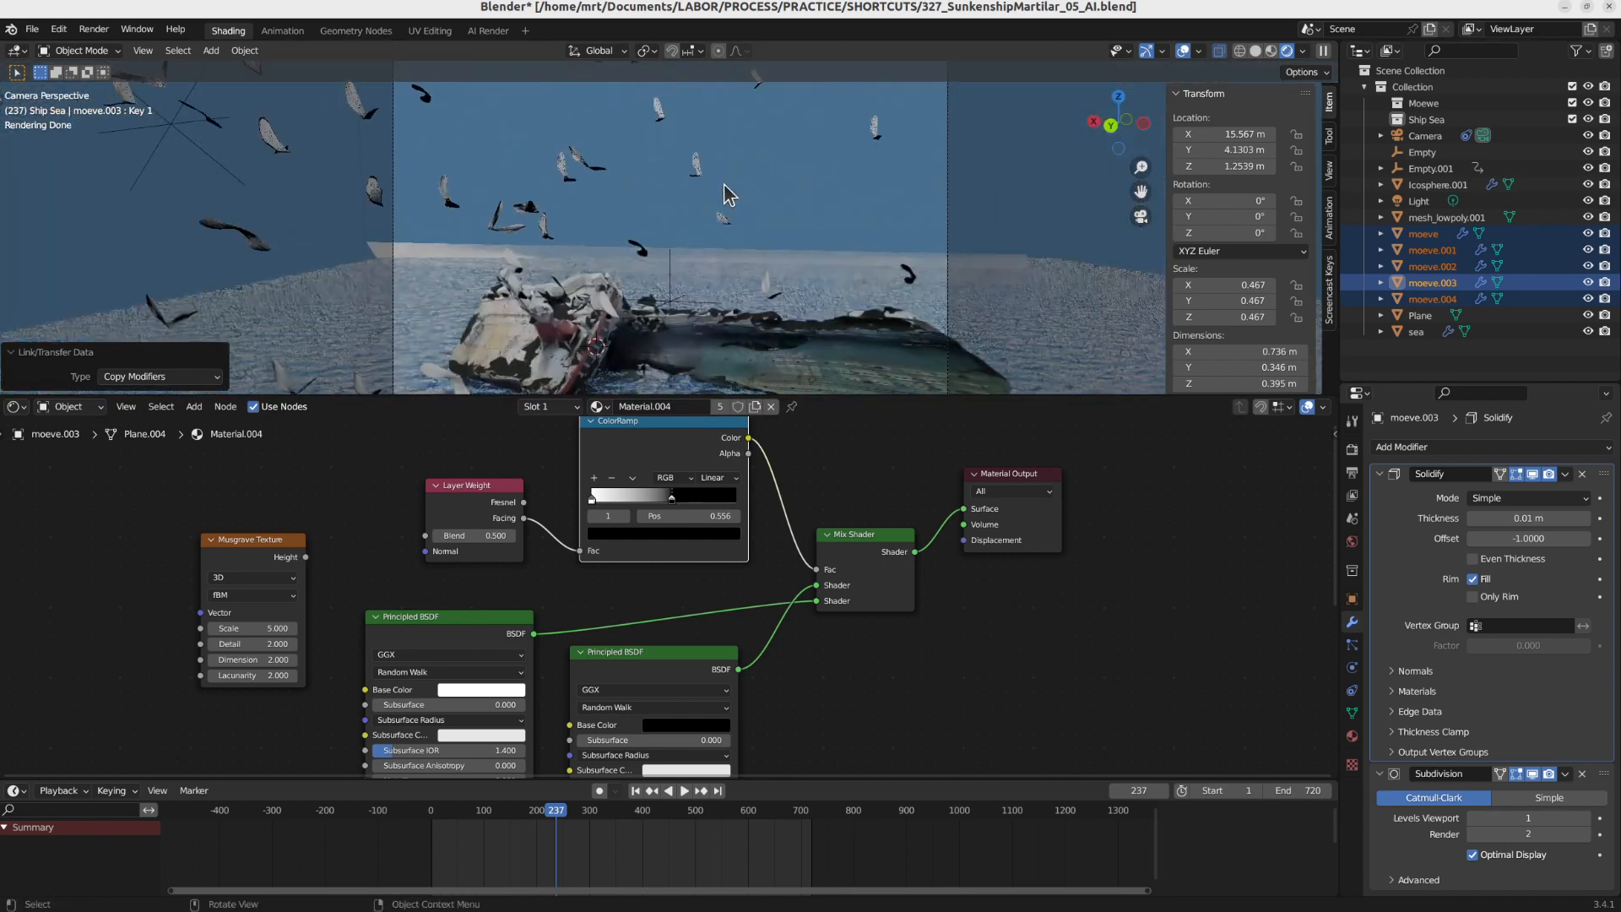
key(F12)
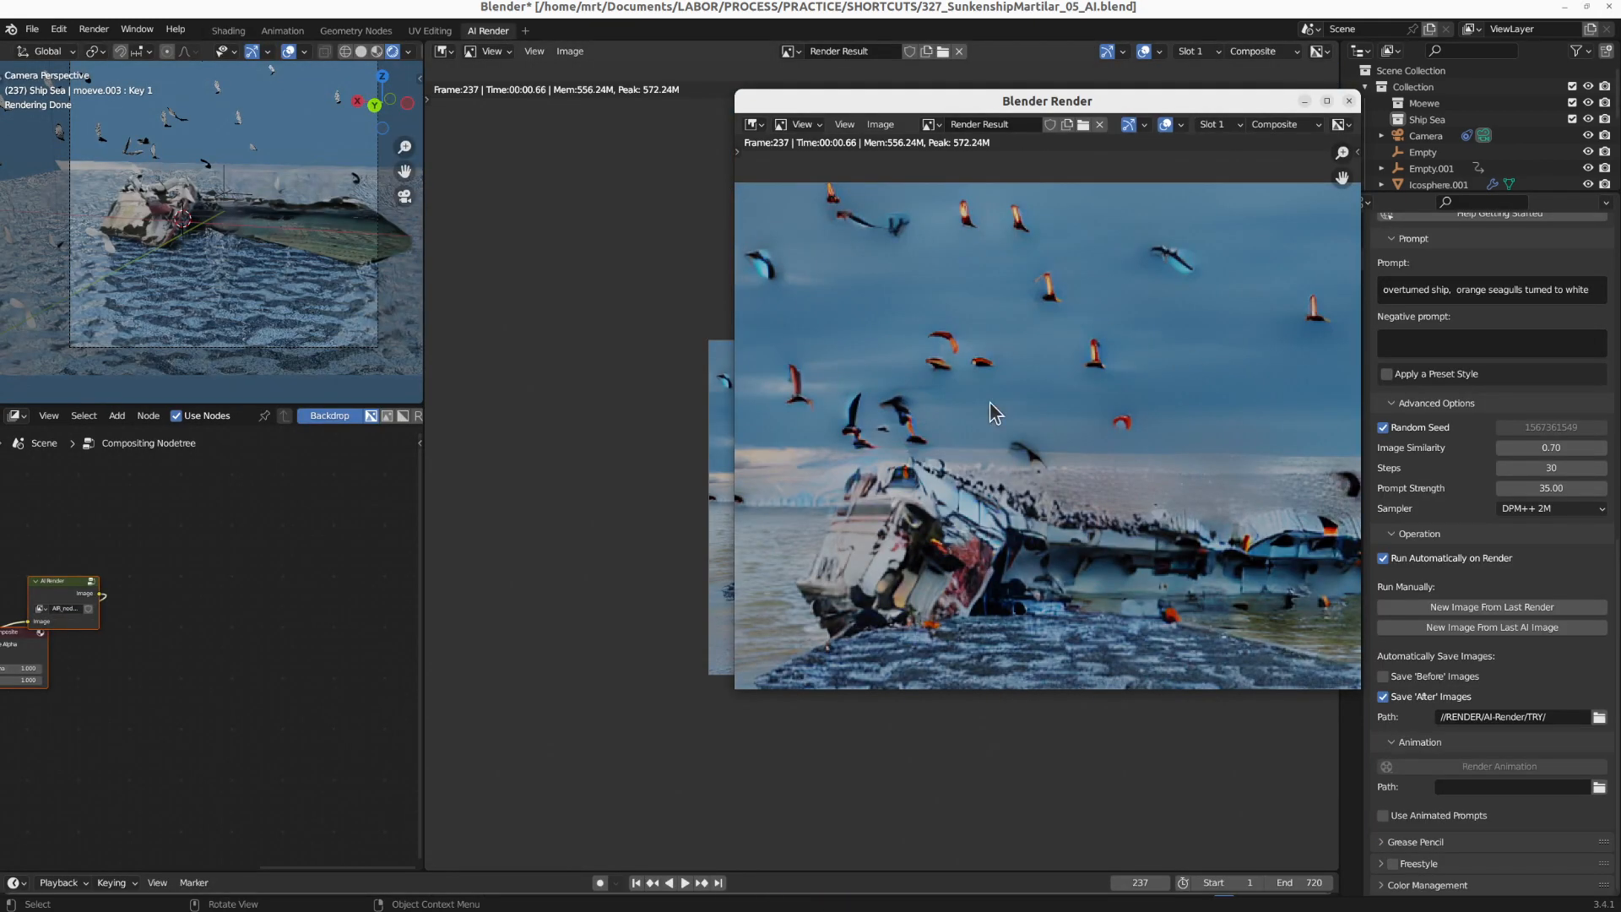
Change the AI Render prompt to "overturned ship, white seagulls" and render the frame again
click(1461, 290)
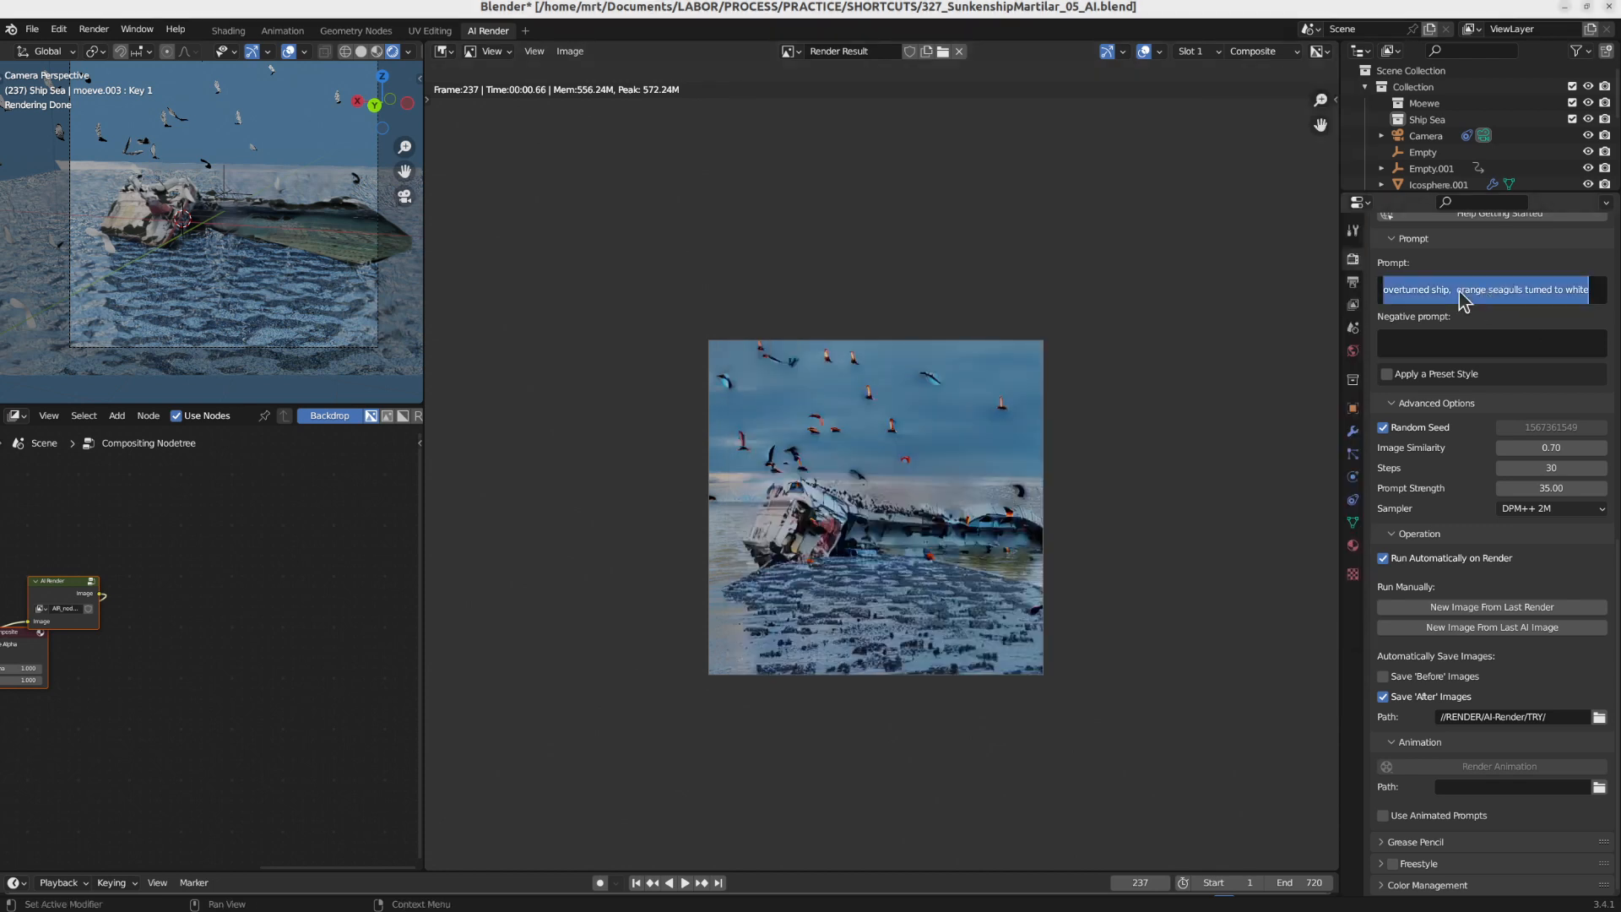
click(1555, 288)
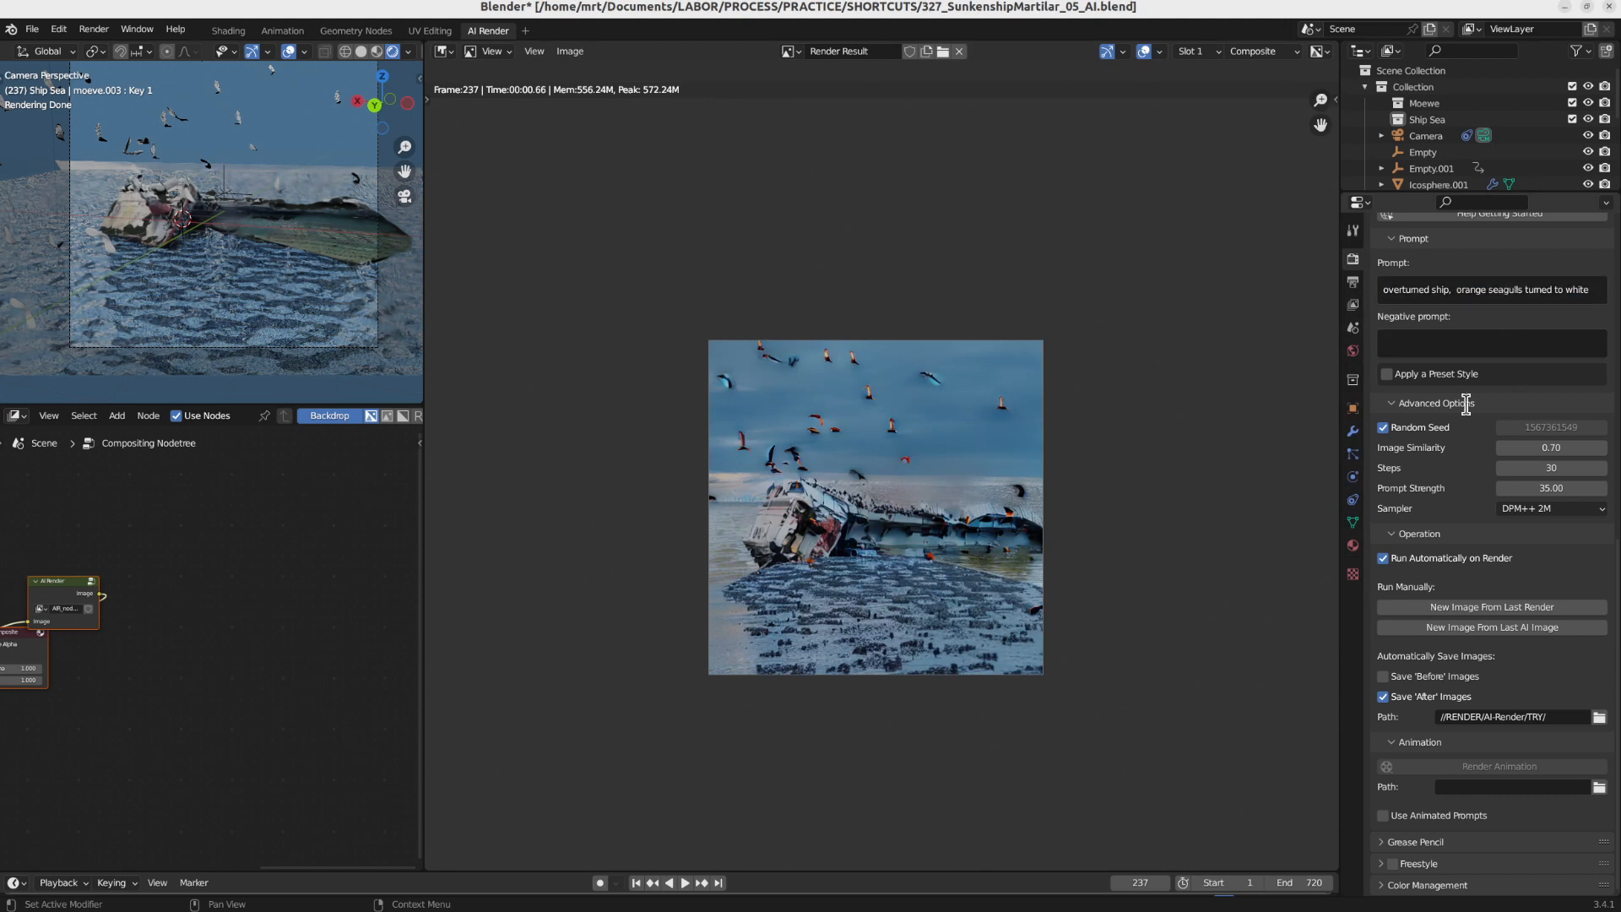
scroll(881, 448, up, 3)
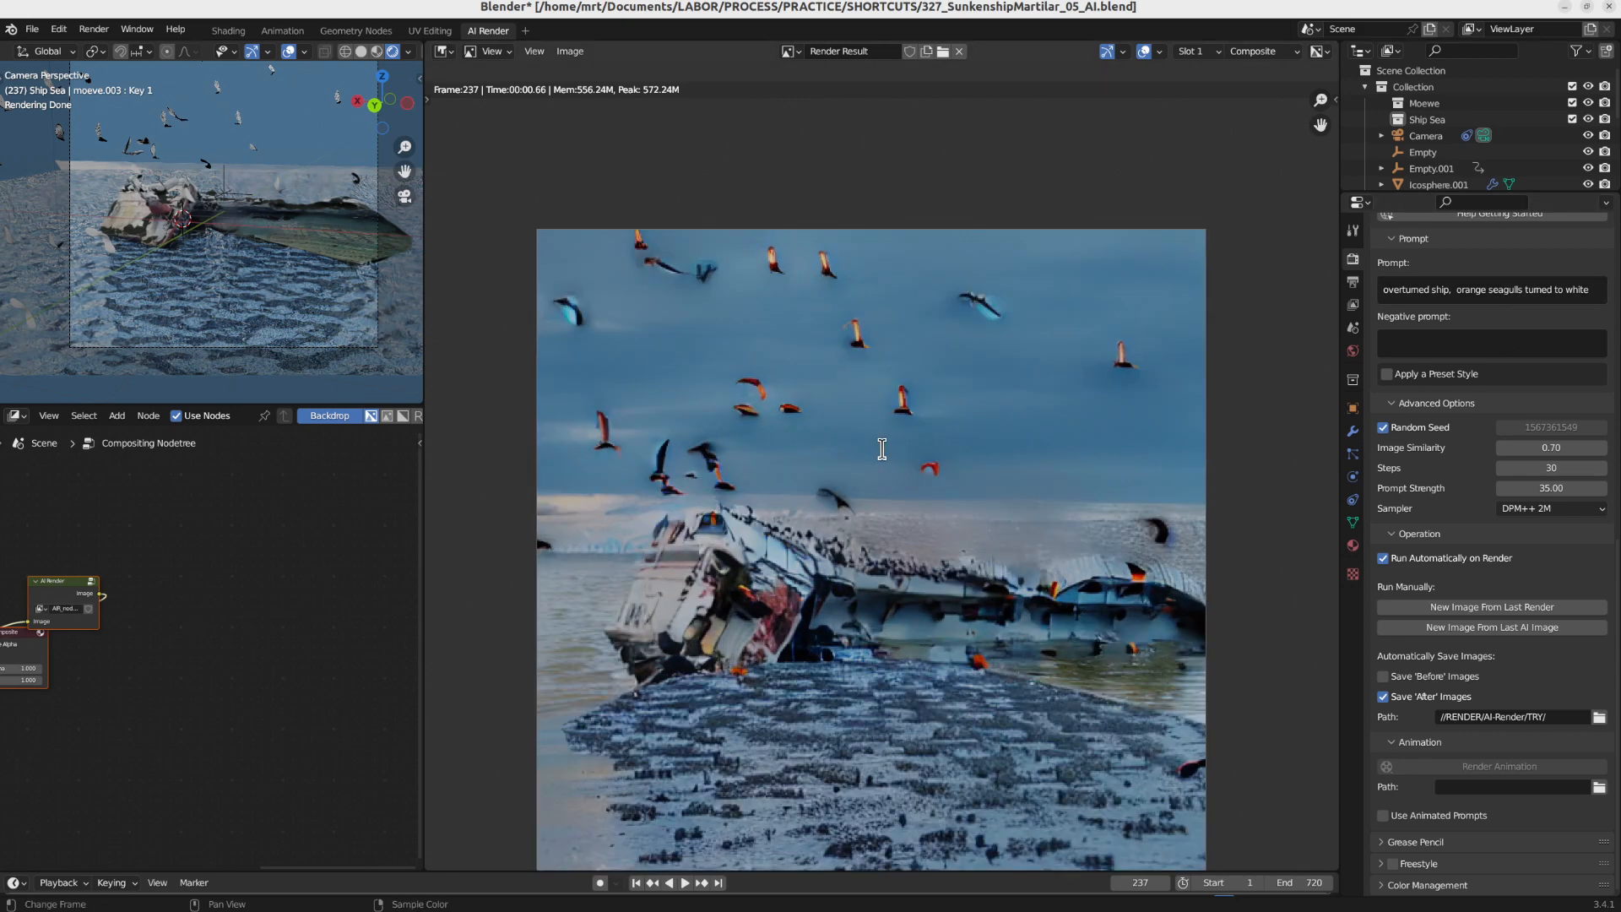
click(1474, 288)
double_click(1474, 288)
text(whi)
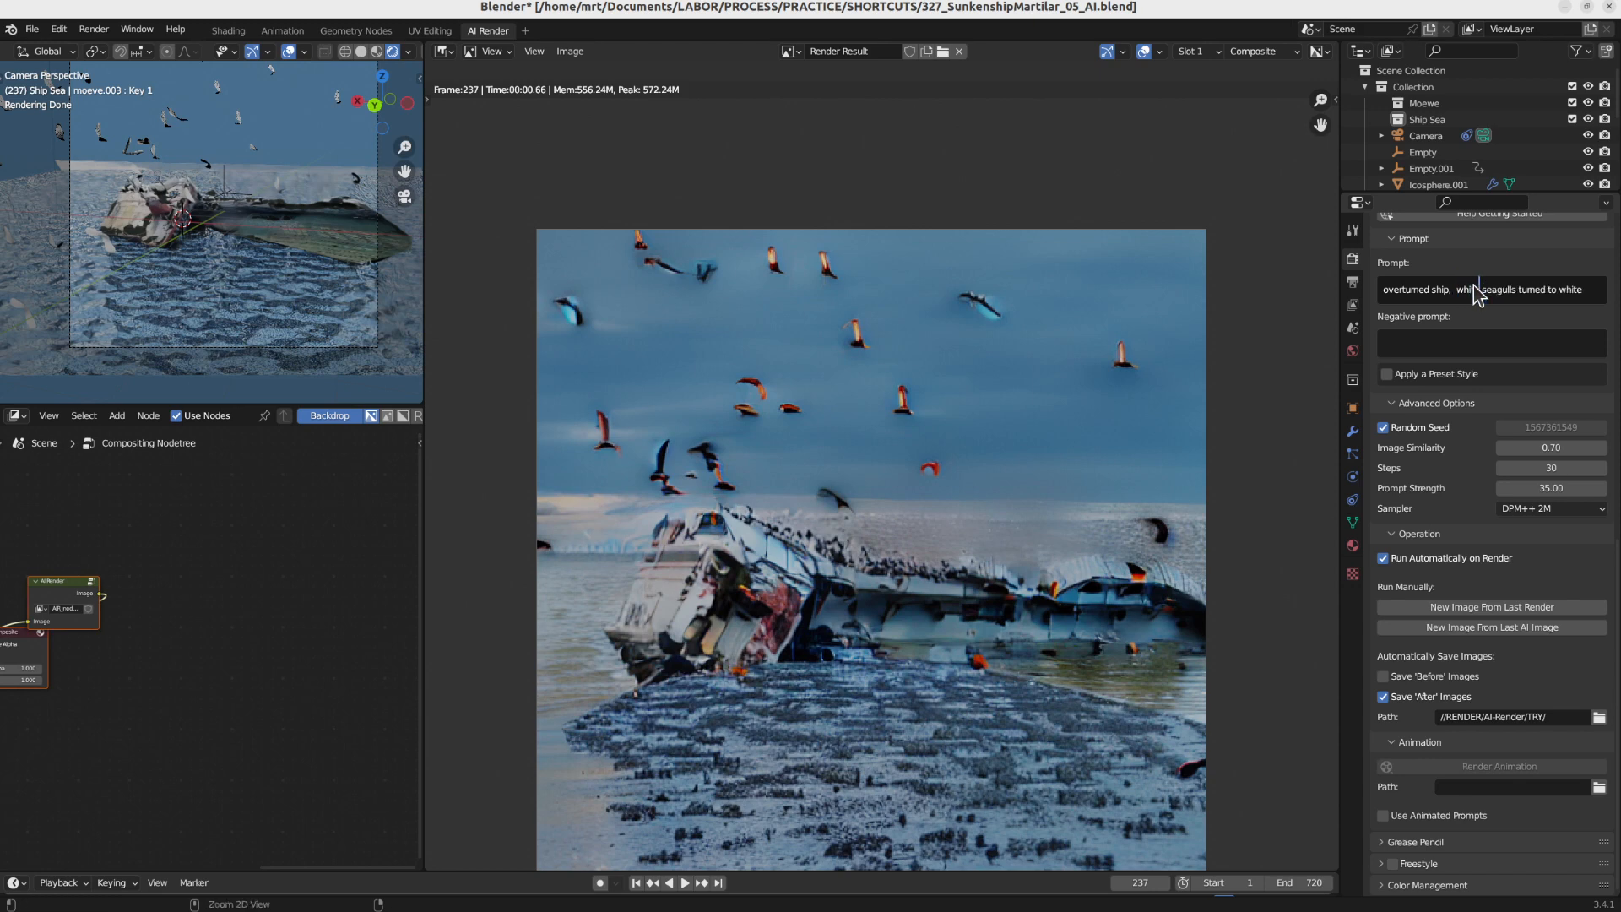
key(ctrl+shift+Right)
key(ctrl+shift+Right)
key(ctrl+shift+Right)
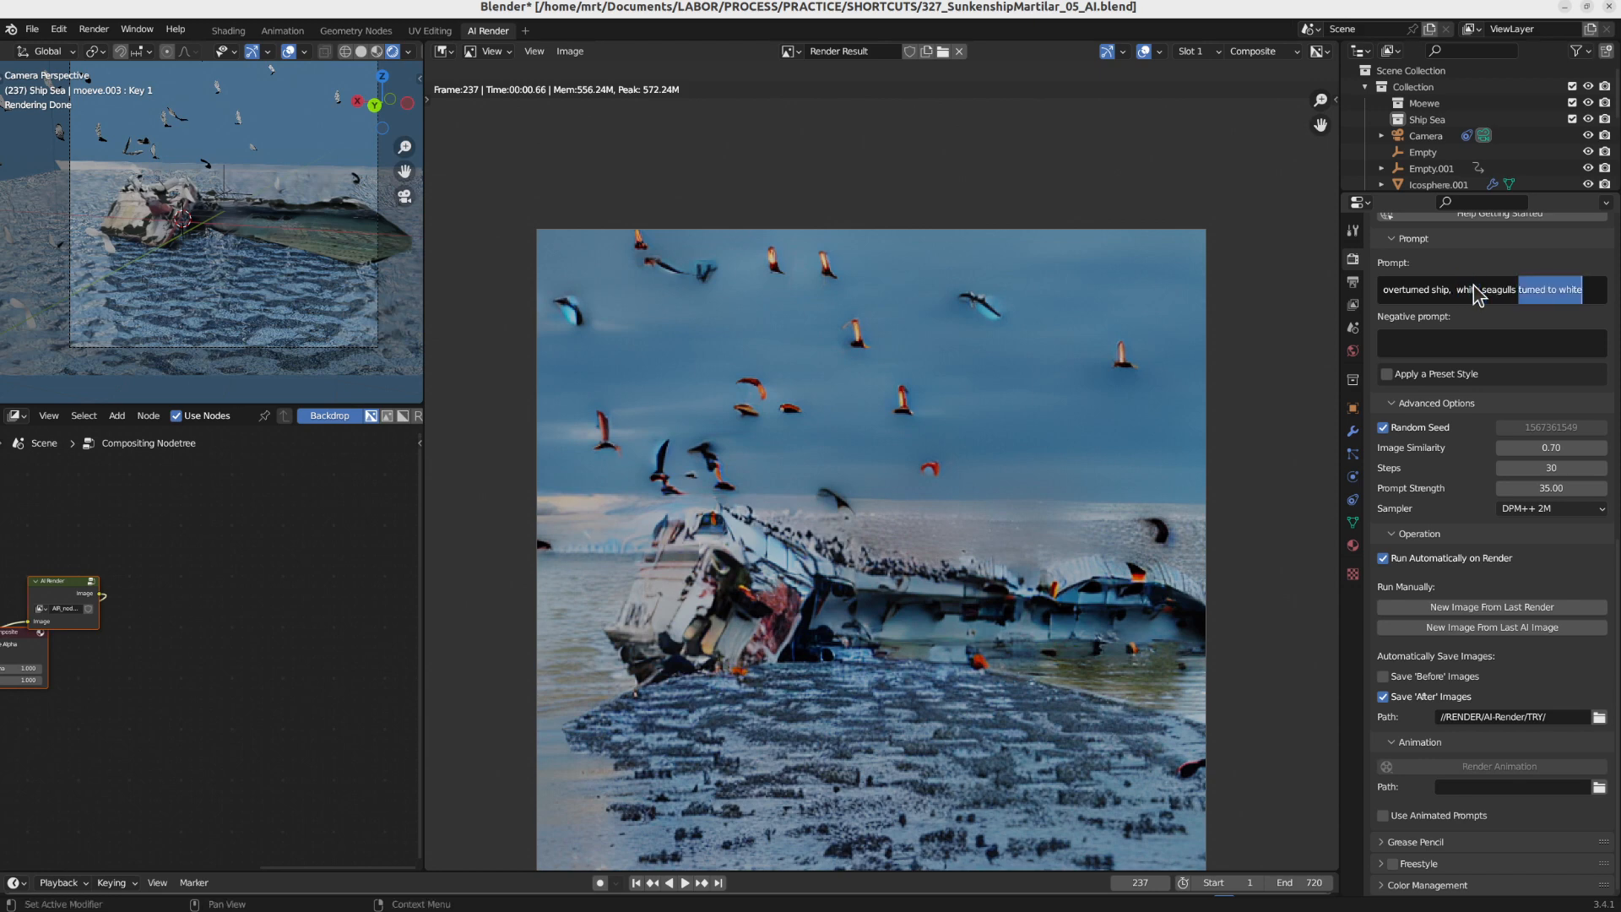
key(Delete)
text(te)
key(Return)
key(F12)
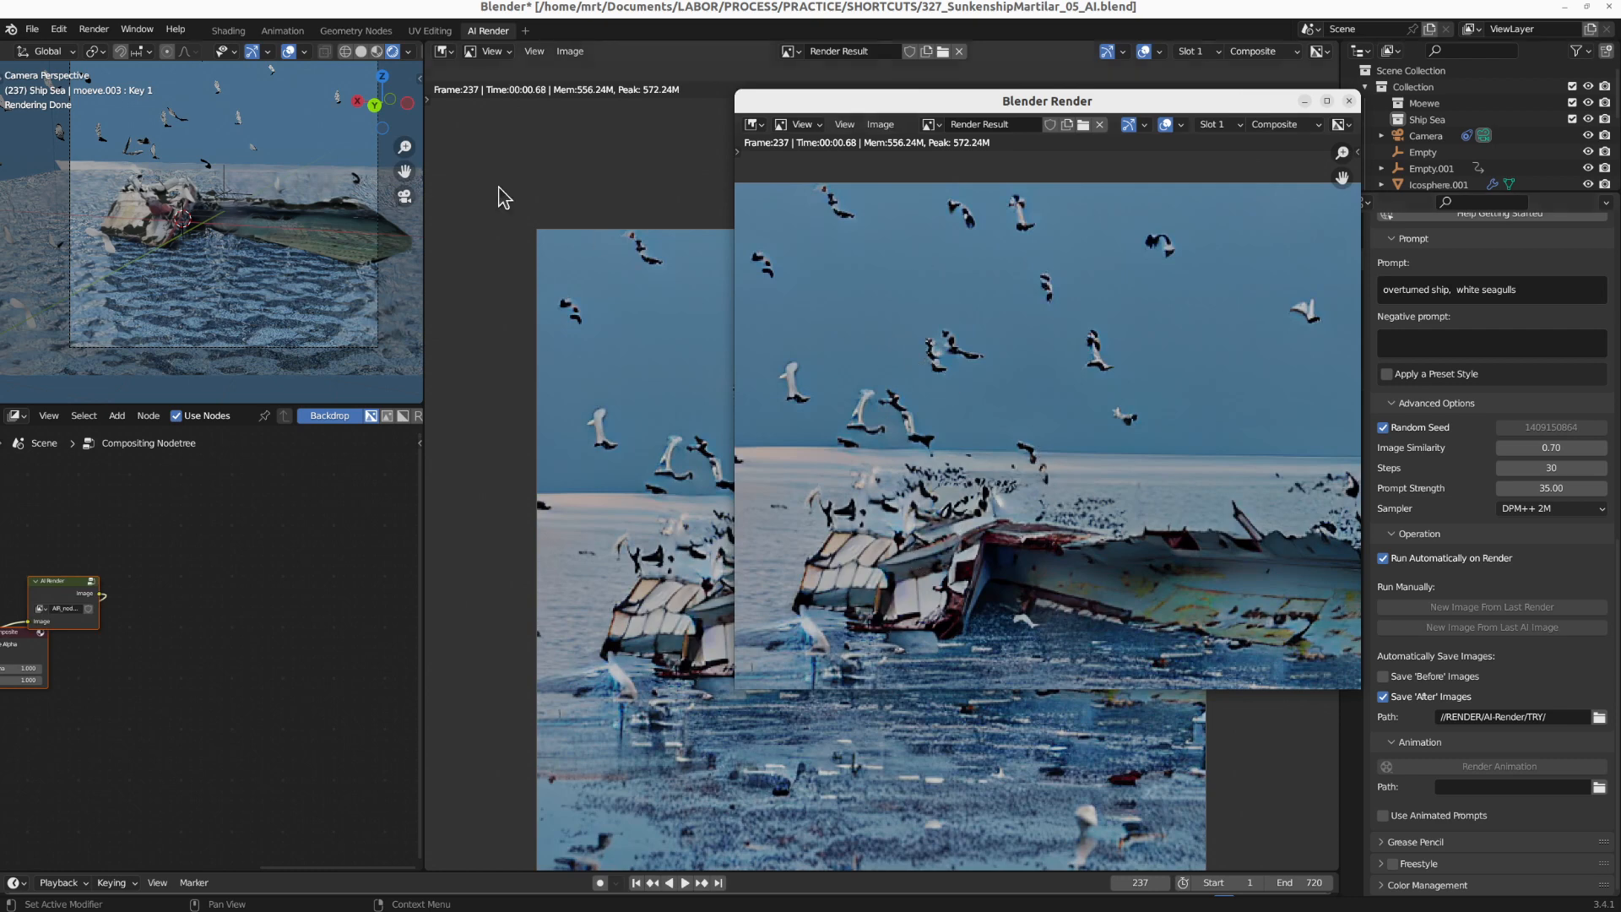
Connect the white Principled BSDF directly to the Material Output's Surface in Material.004 and move the Mix Shader aside
click(233, 34)
click(229, 31)
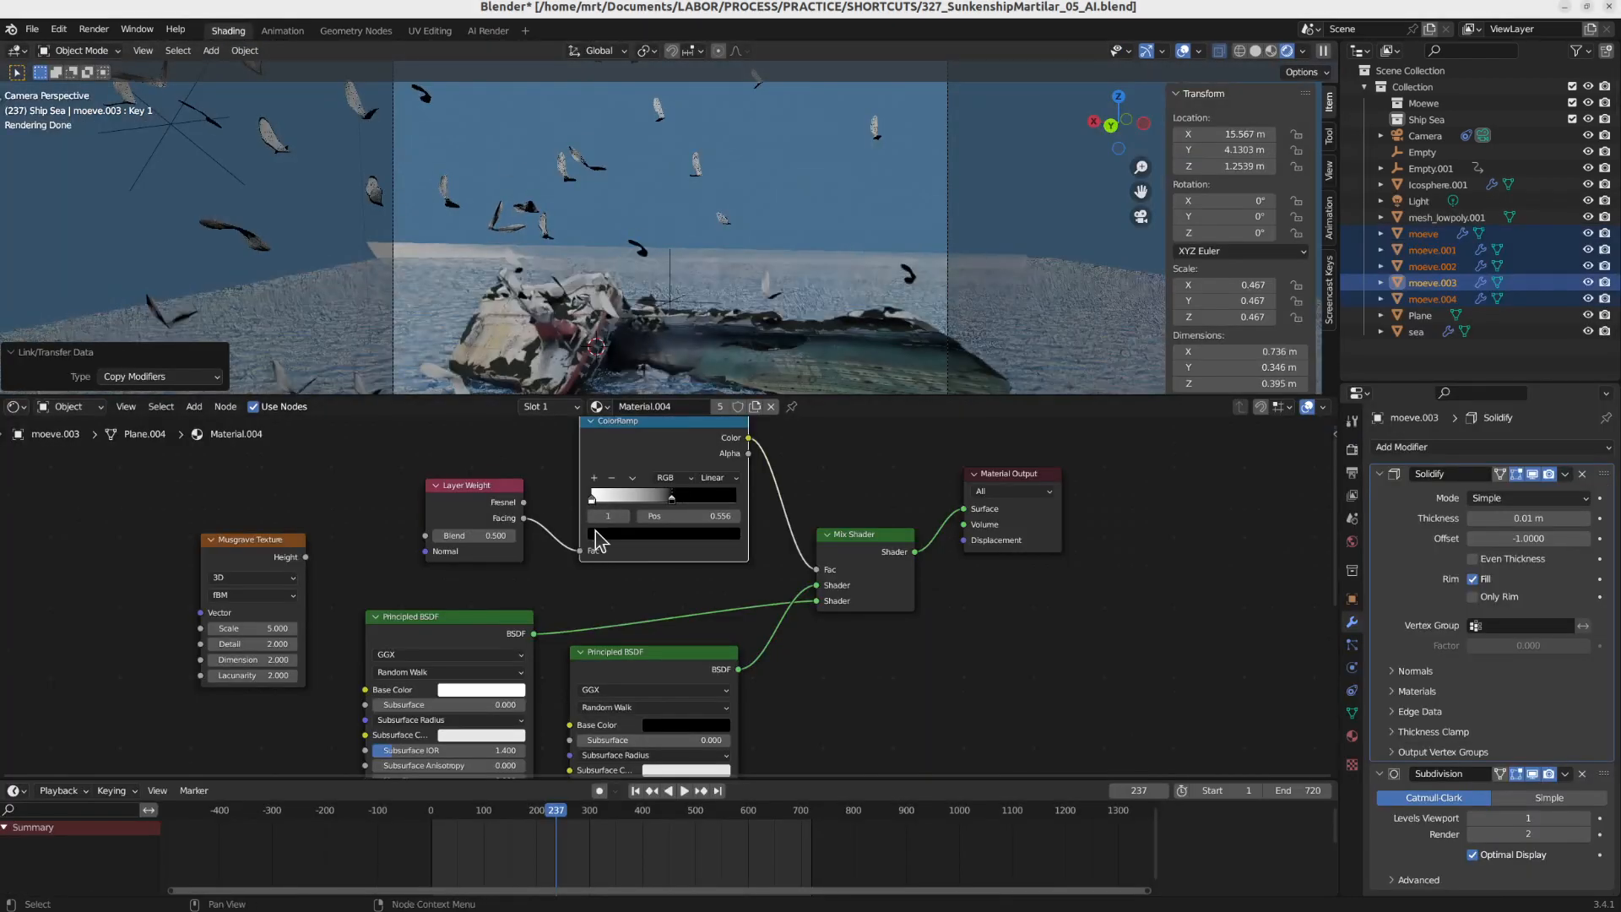
scroll(620, 587, down, 2)
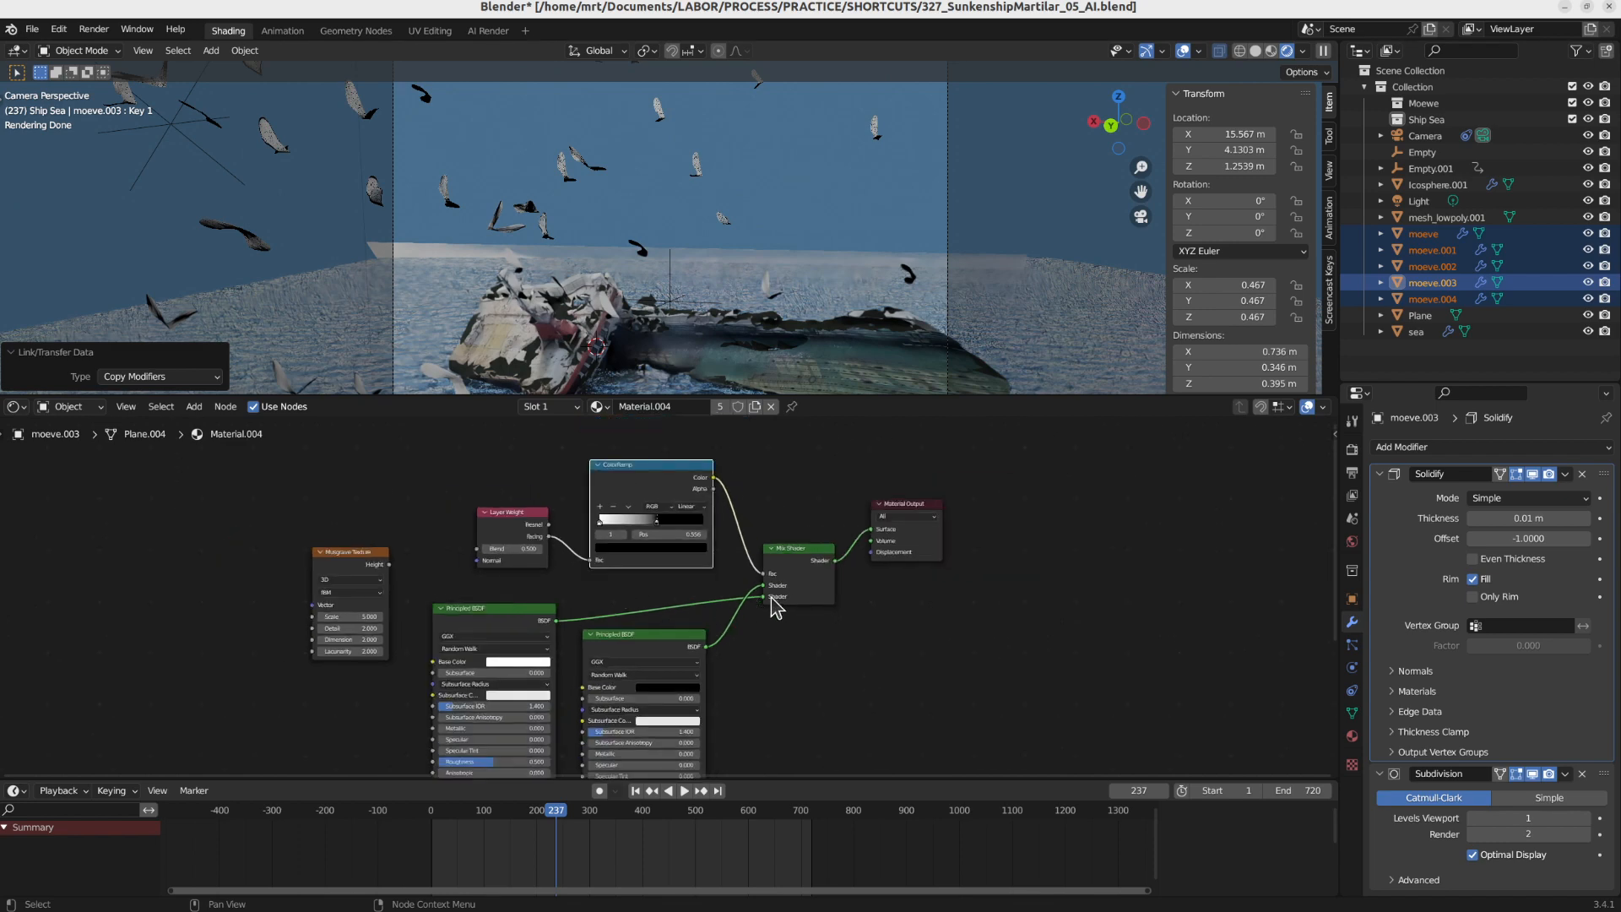
drag(764, 597, 878, 532)
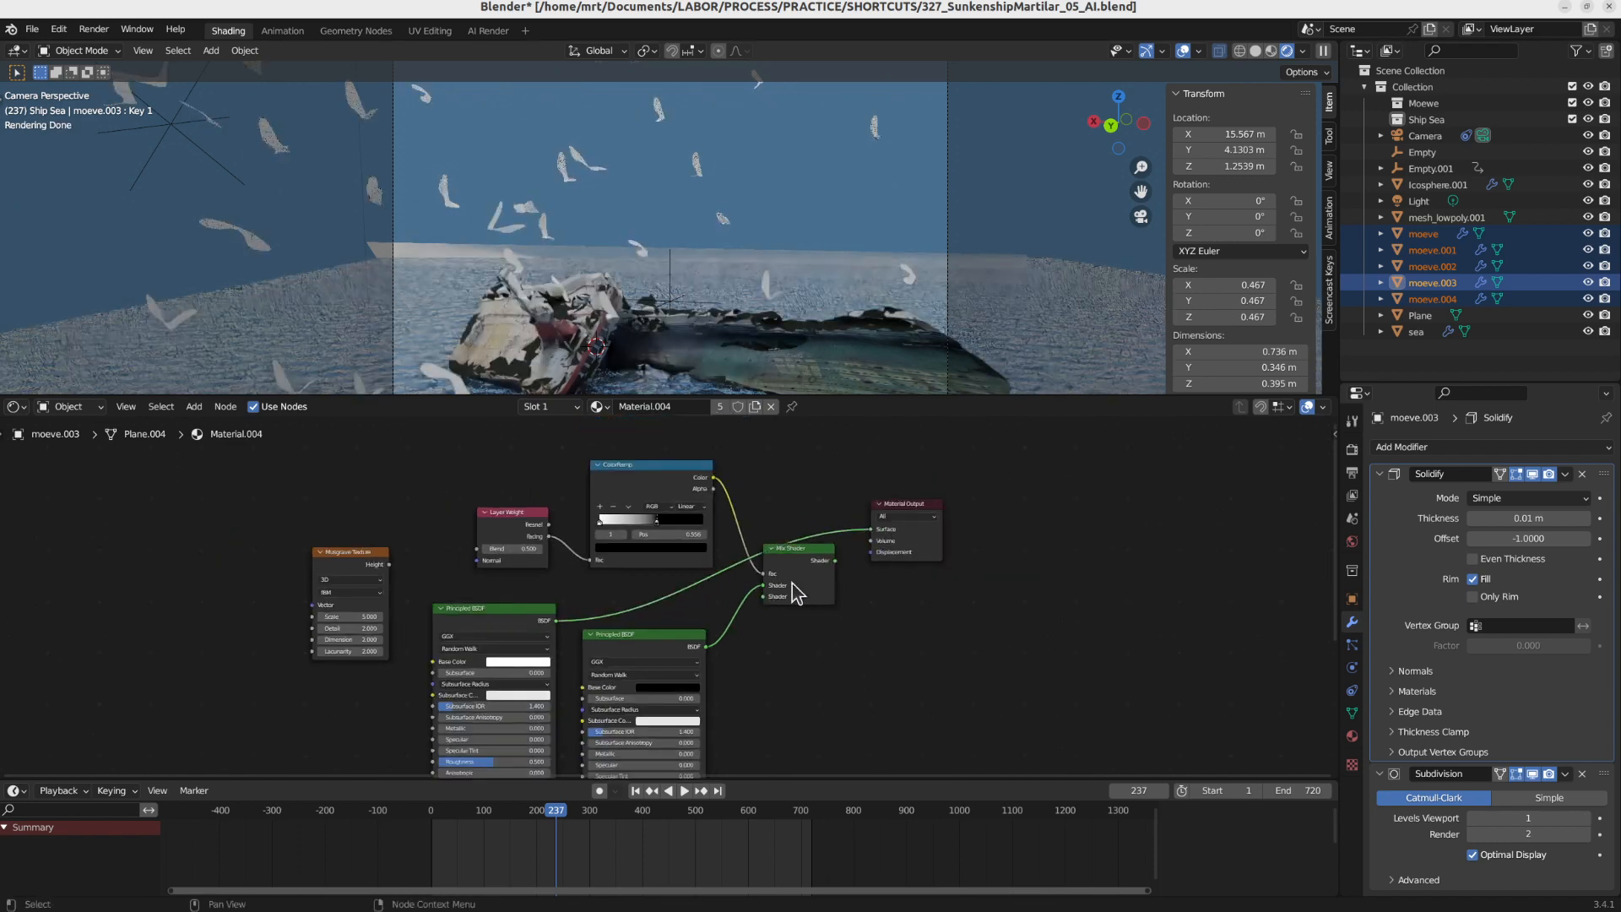
drag(808, 572, 857, 605)
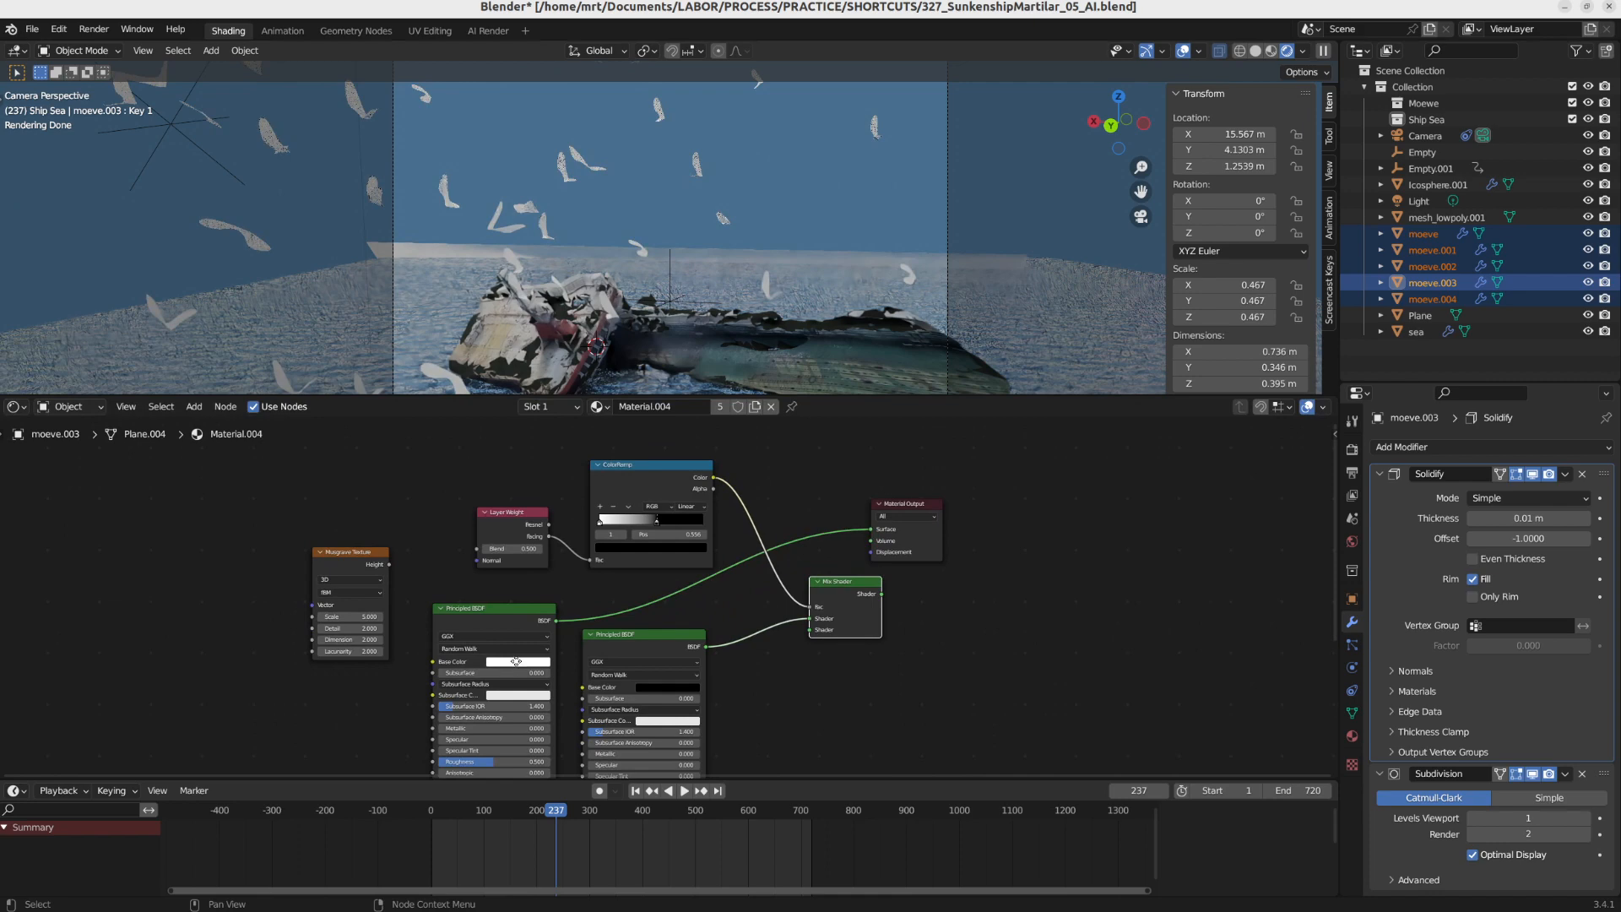
Set the Base Color of the Principled BSDF that feeds the Material Output to orange
click(517, 661)
click(515, 581)
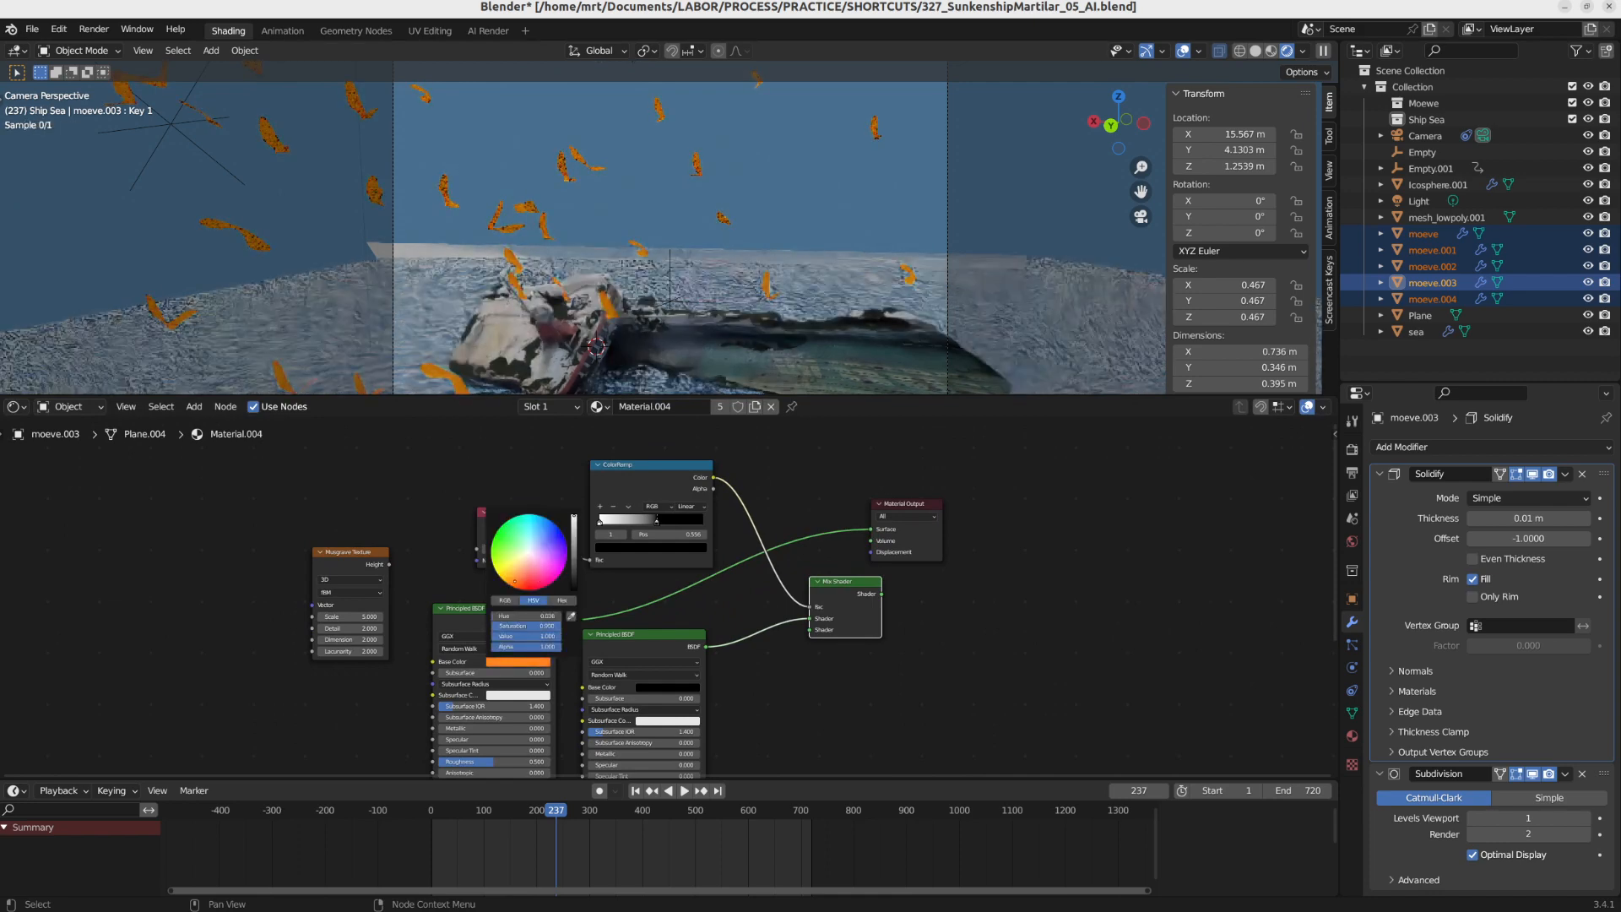
drag(515, 581, 520, 575)
Examine the orange gulls, the ship and the sea surface within the camera frame
scroll(669, 228, down, 1)
scroll(668, 228, down, 1)
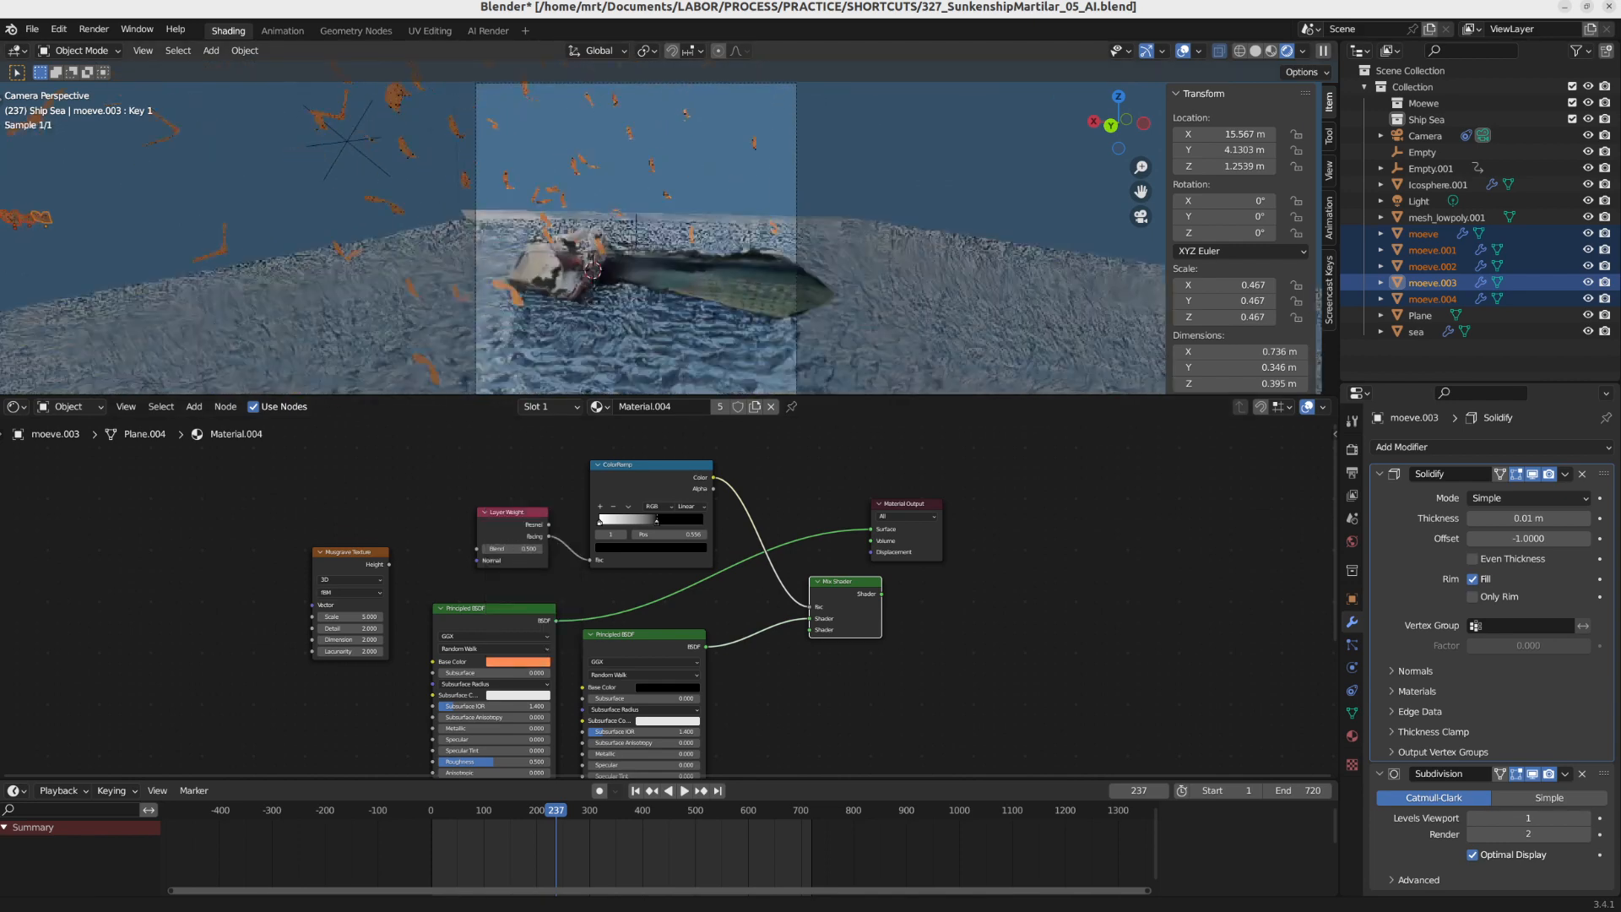
shift+middle_drag(669, 253, 688, 201)
scroll(688, 202, up, 1)
scroll(688, 202, up, 2)
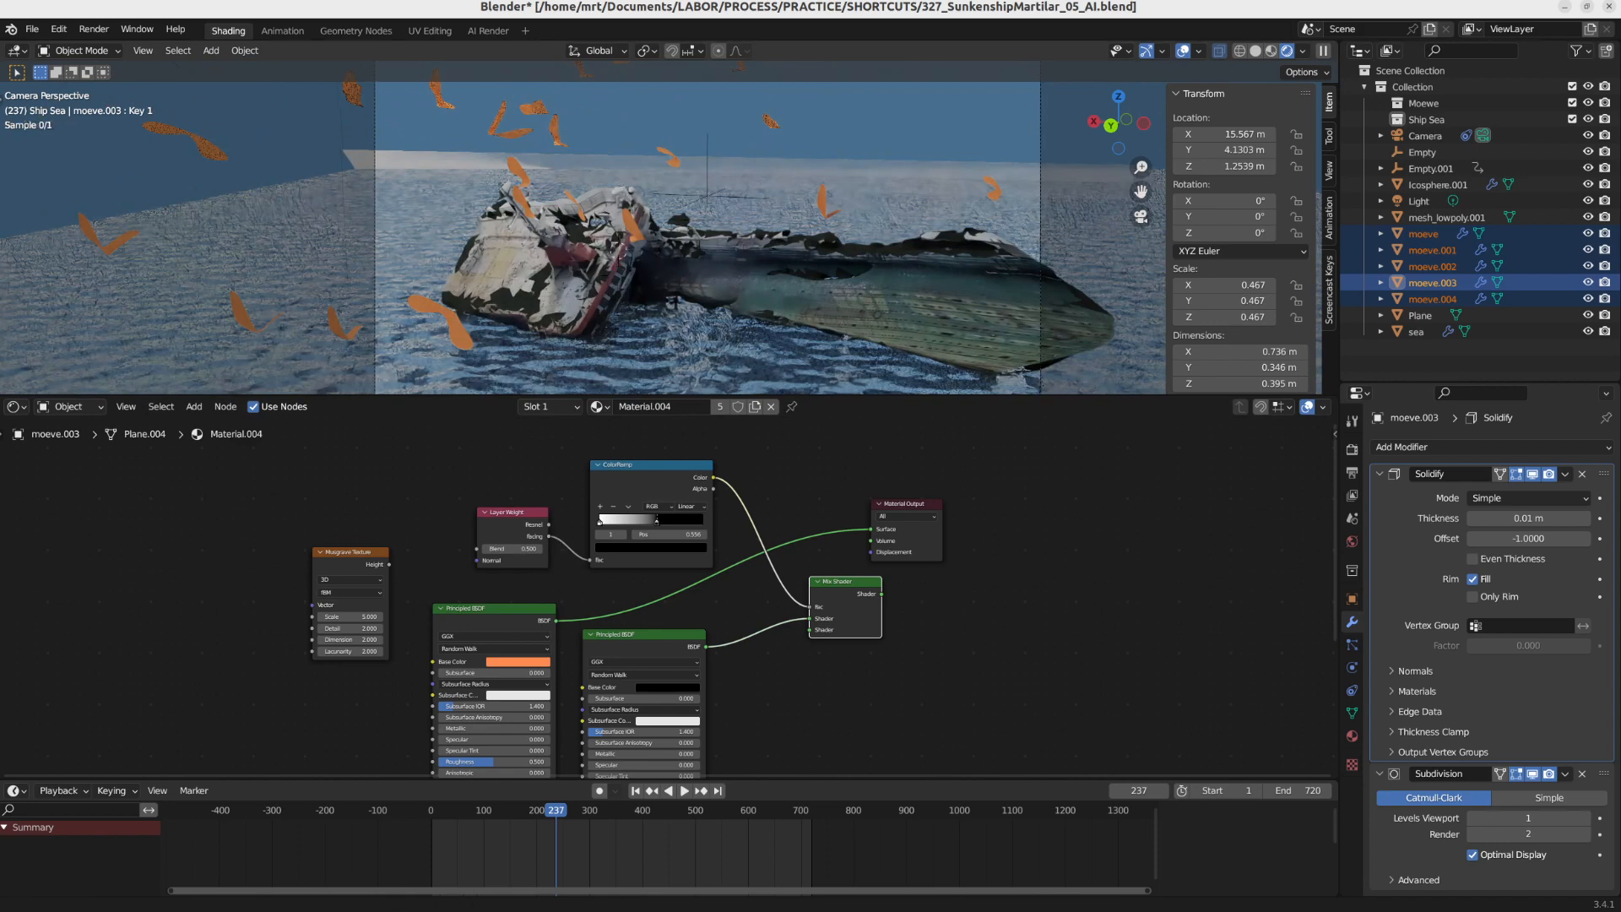
shift+middle_drag(686, 253, 668, 135)
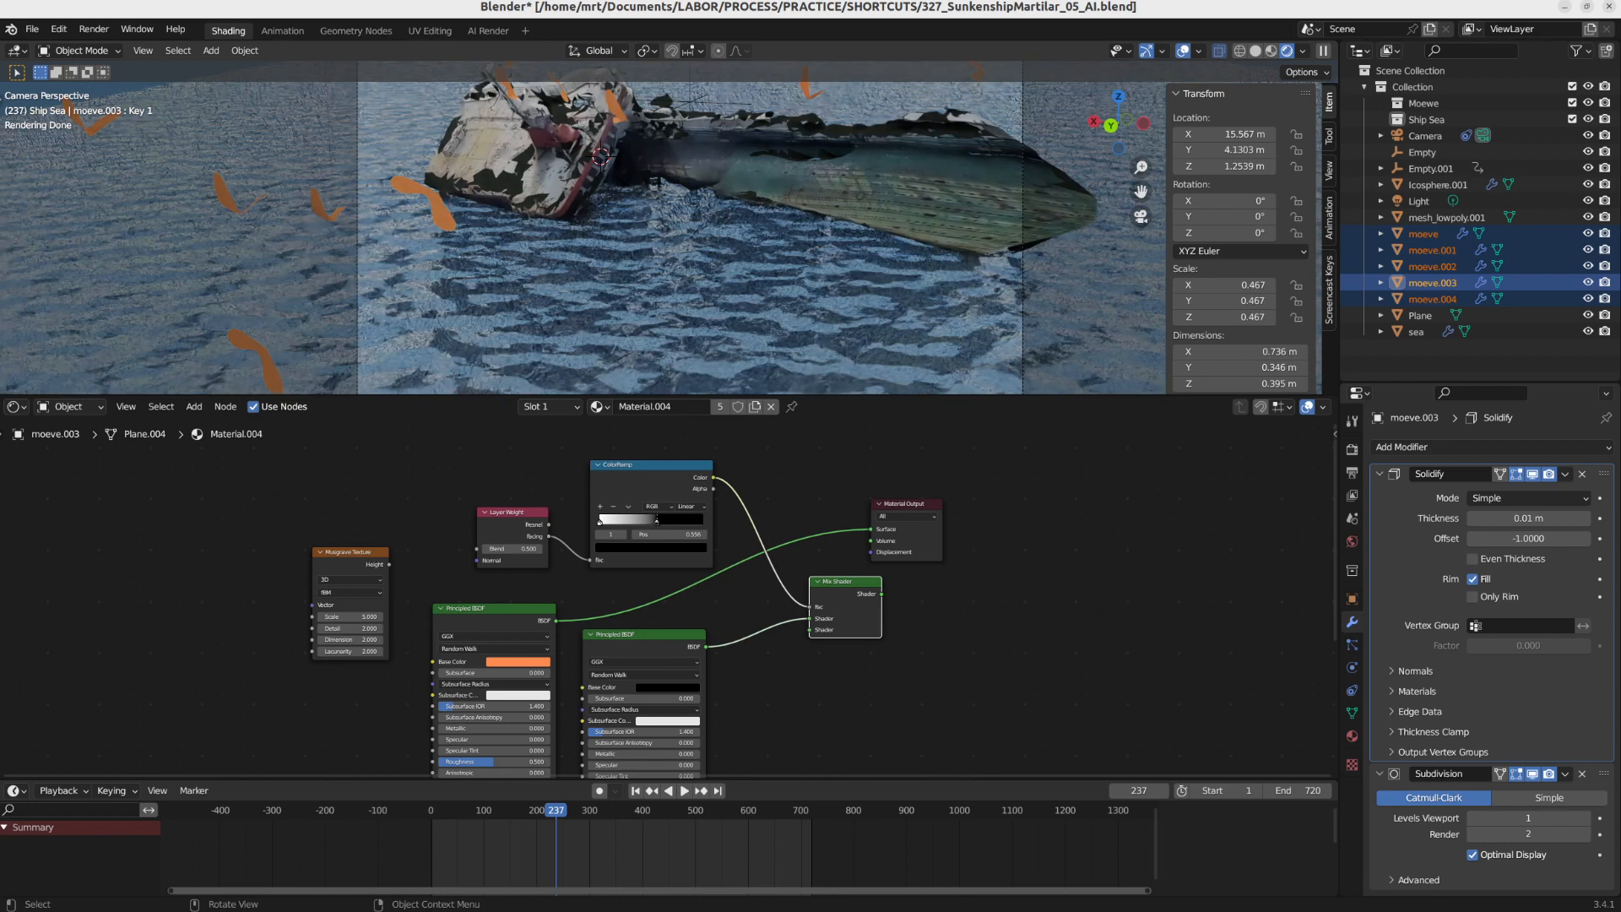
scroll(625, 228, down, 1)
shift+middle_drag(624, 279, 606, 246)
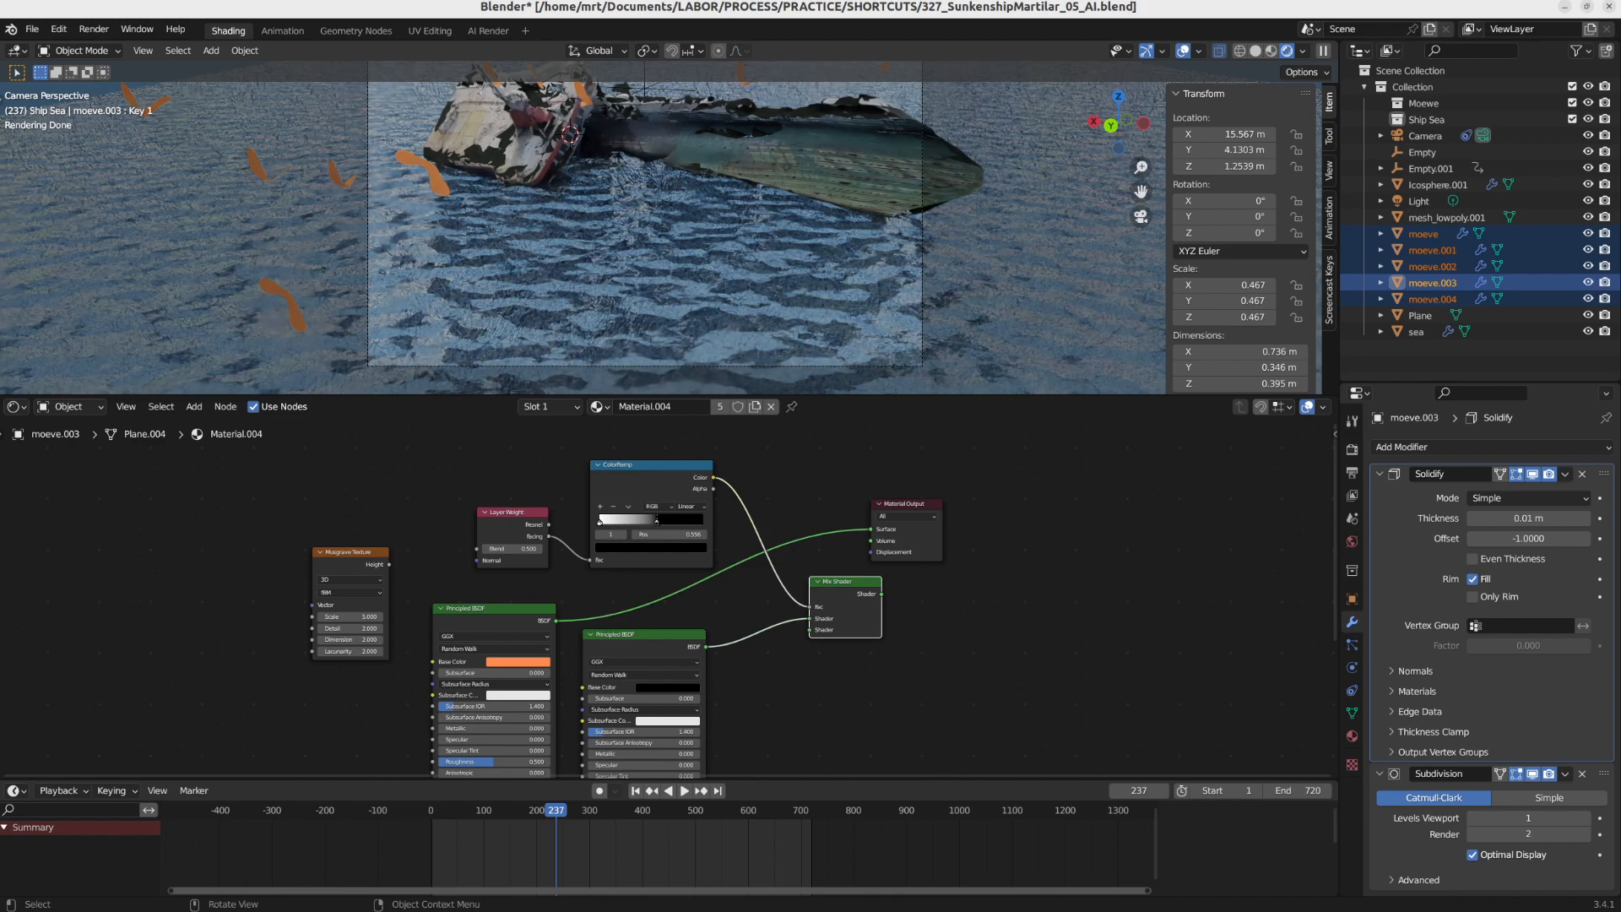
scroll(553, 188, down, 2)
shift+middle_drag(553, 188, 592, 264)
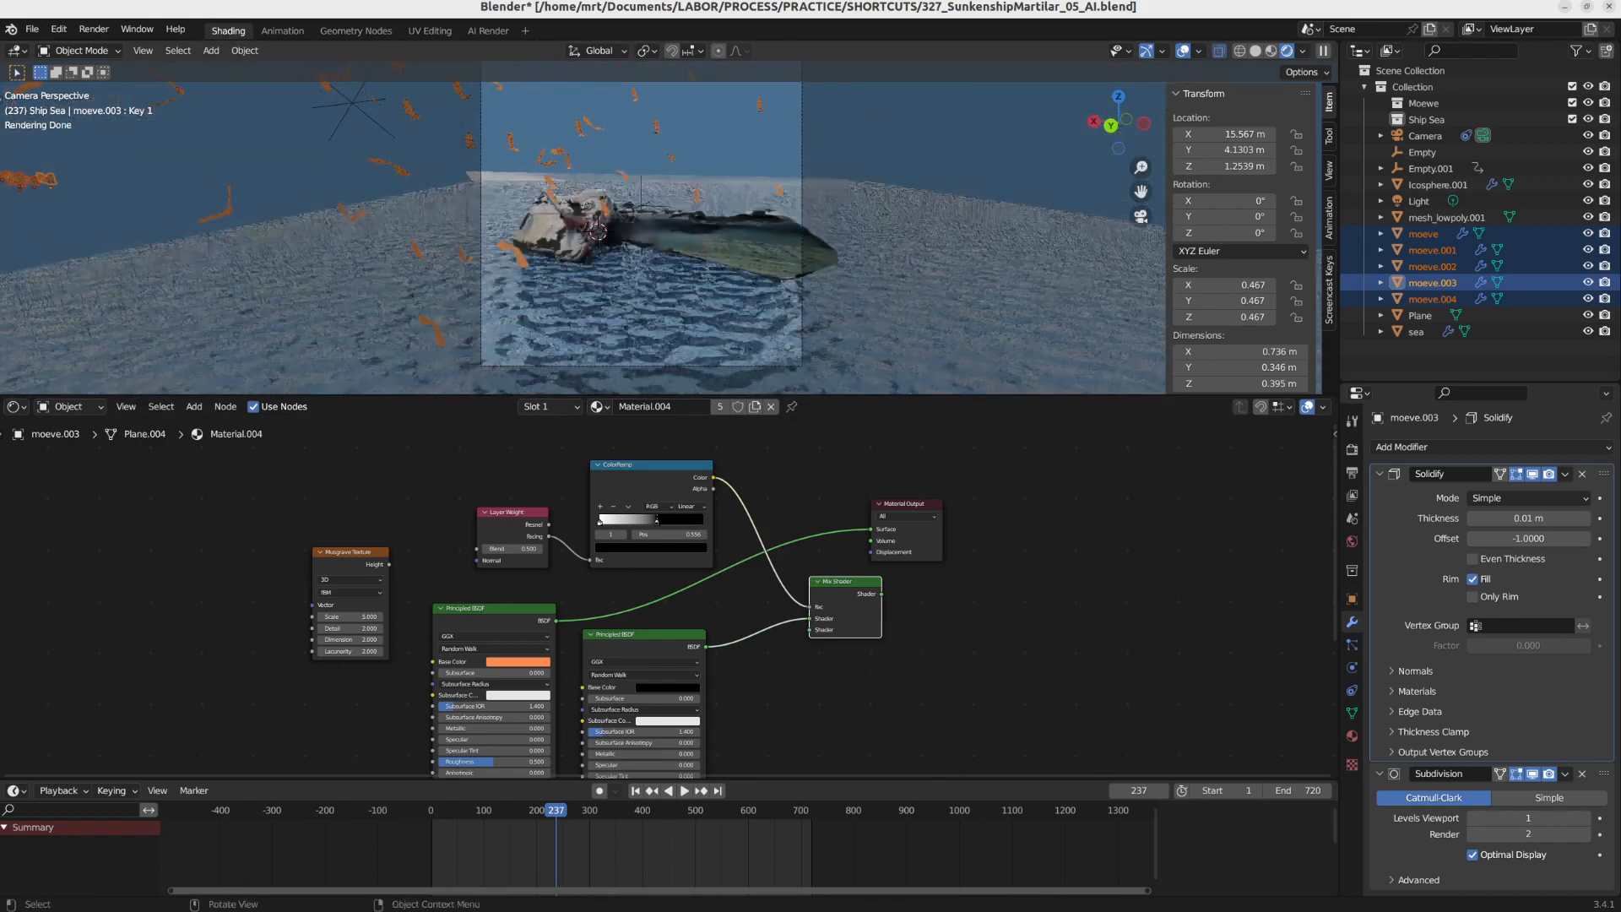
Check the AI Render settings, render the frame with the orange gulls and inspect the resulting birds and ship up close
click(1352, 449)
scroll(1486, 676, down, 10)
scroll(1486, 678, down, 15)
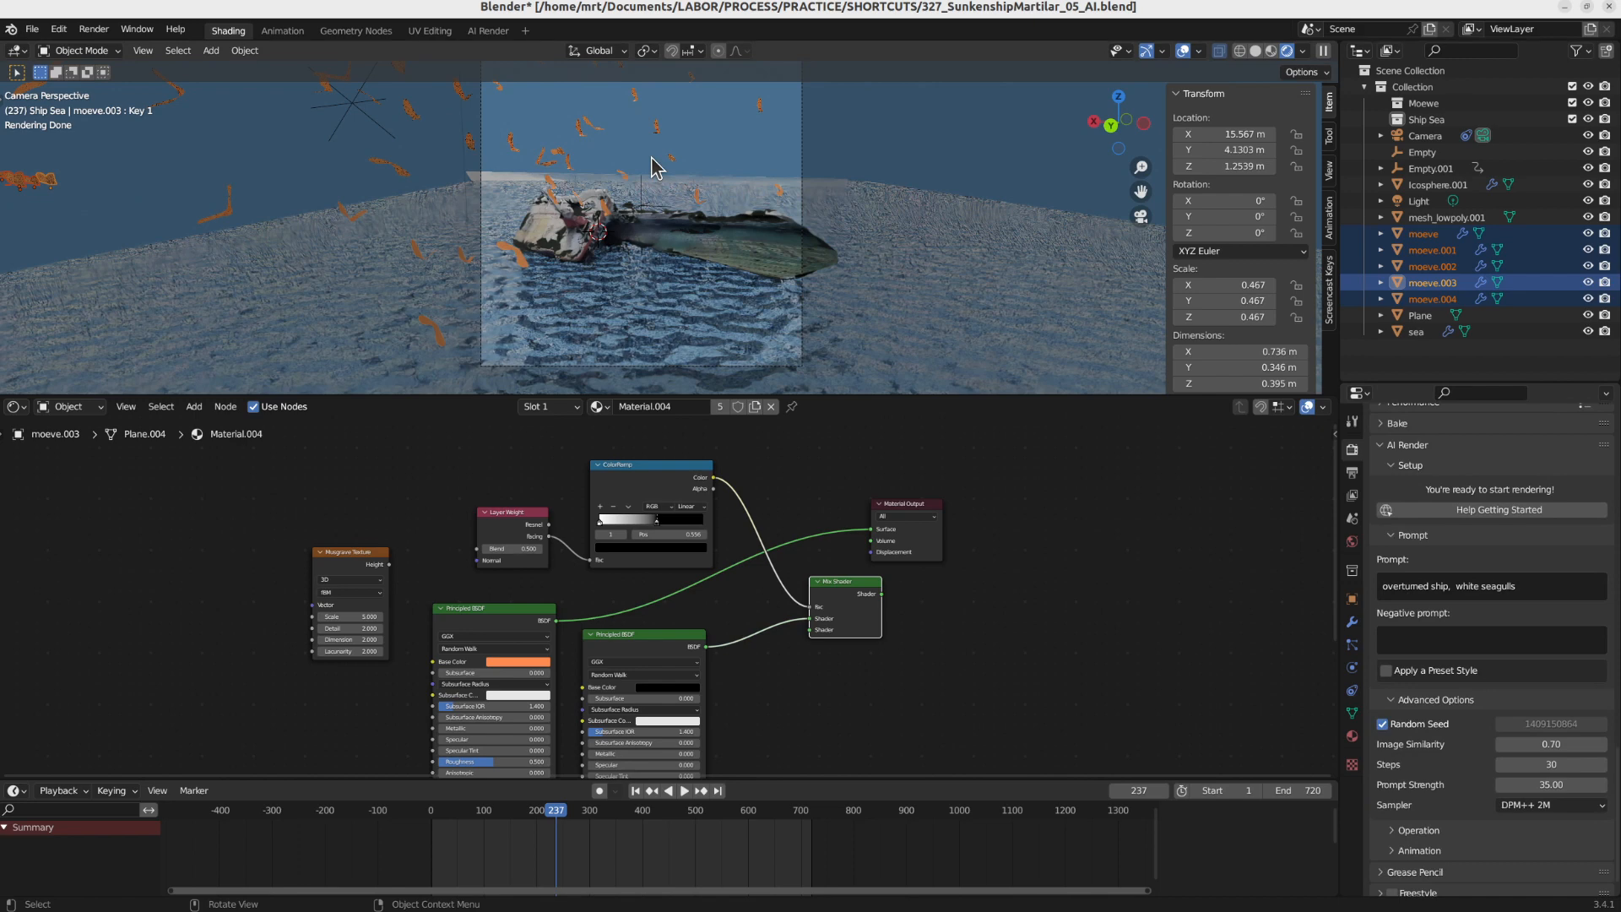
key(F12)
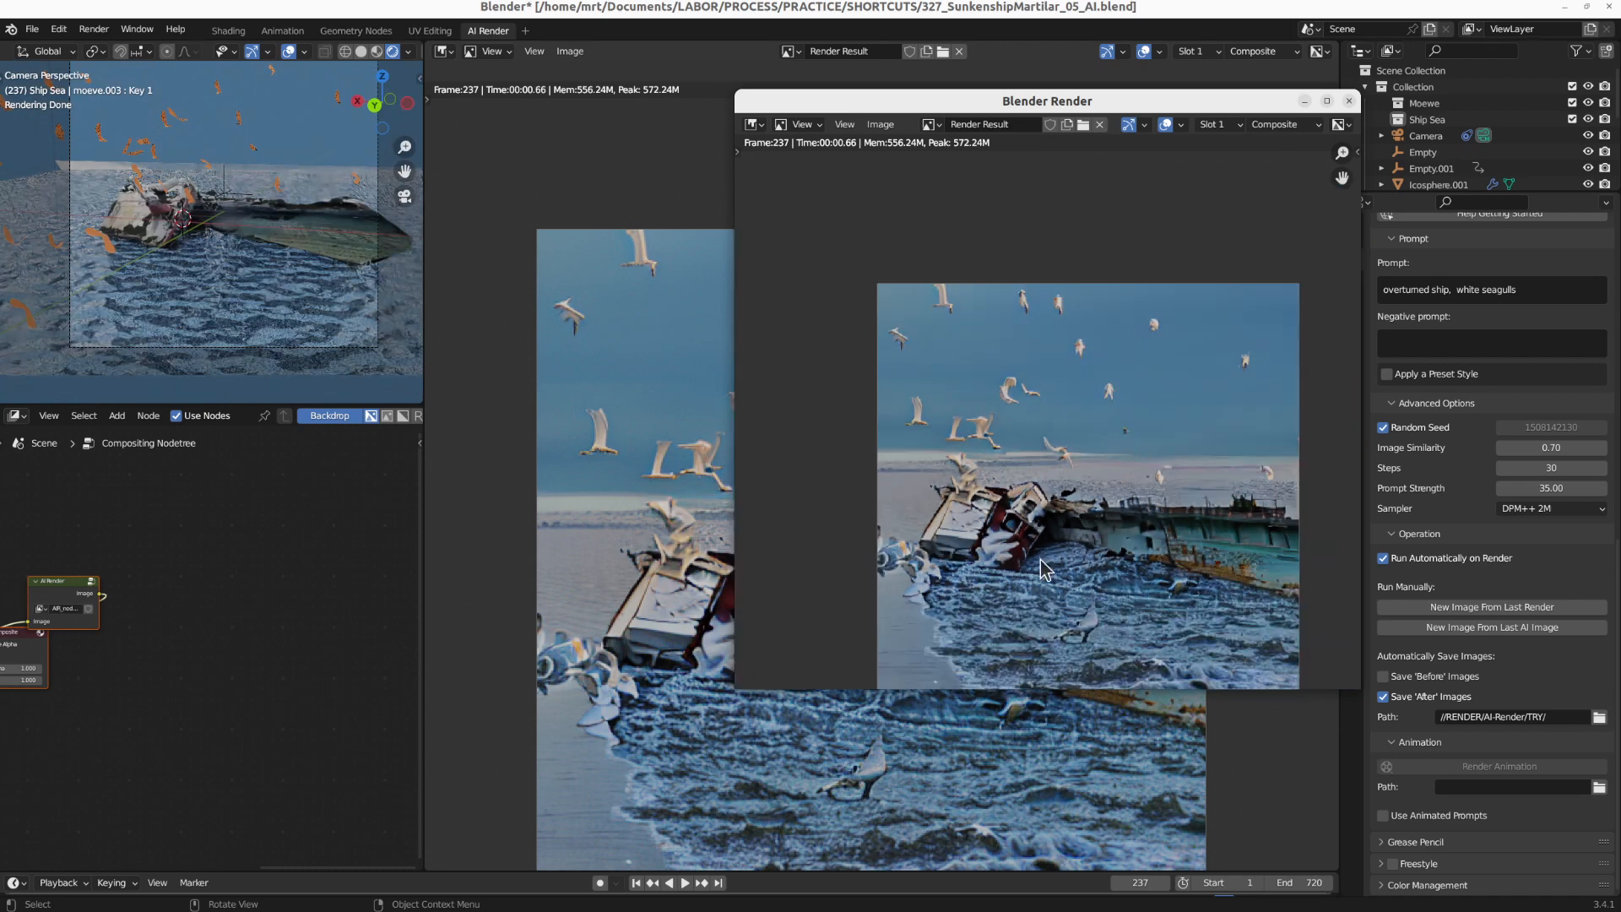
scroll(942, 426, up, 5)
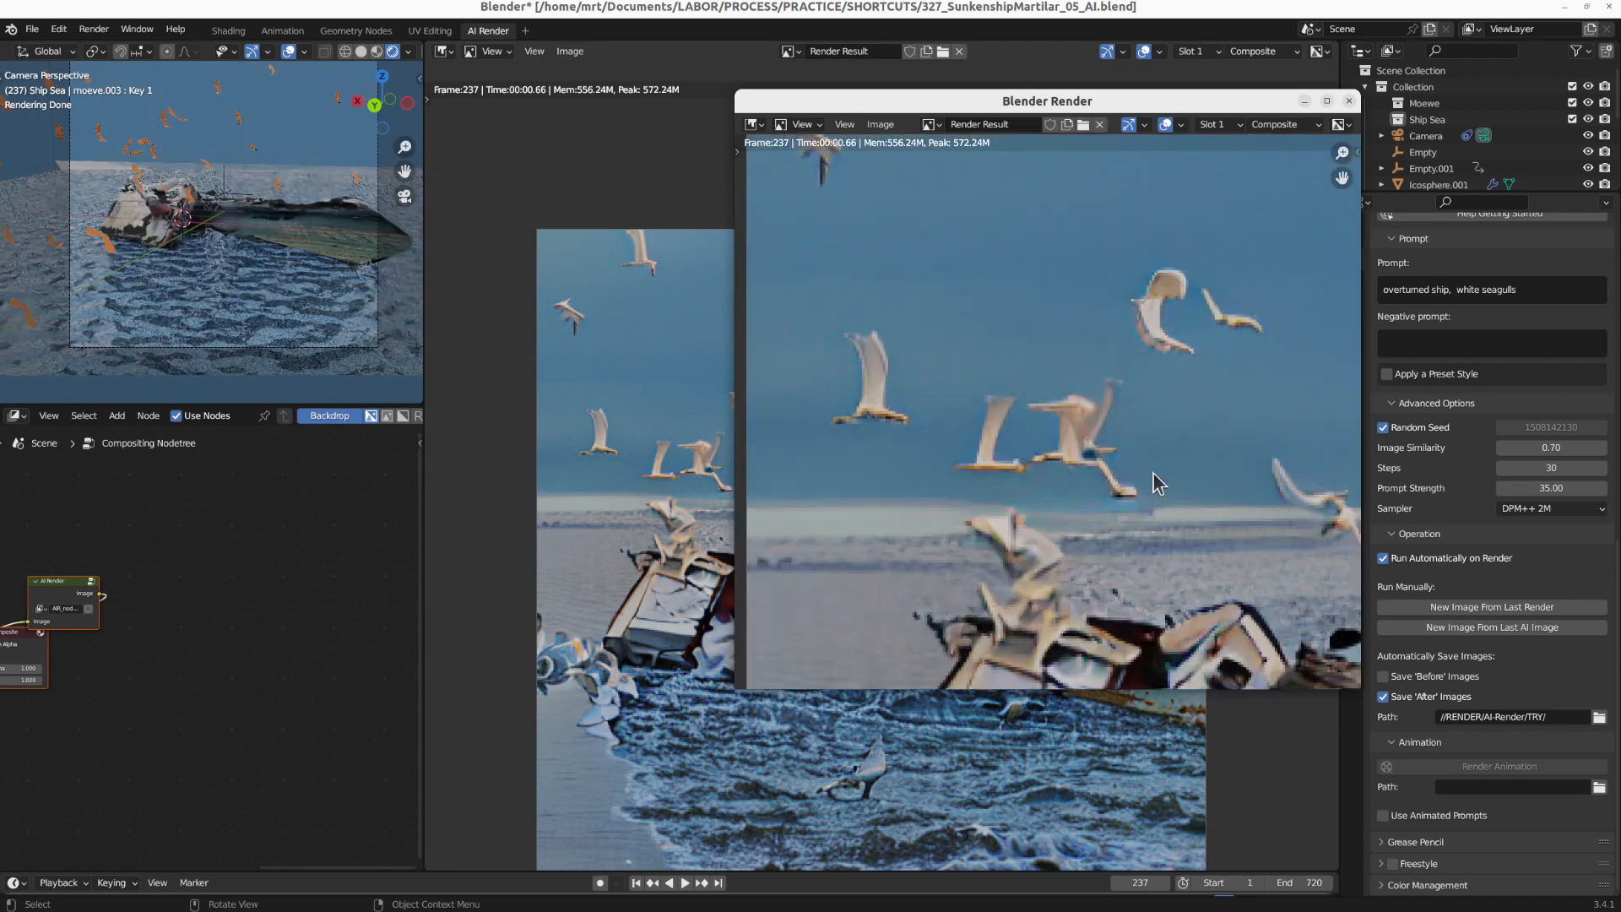
scroll(1156, 483, down, 3)
middle_drag(1123, 439, 1006, 283)
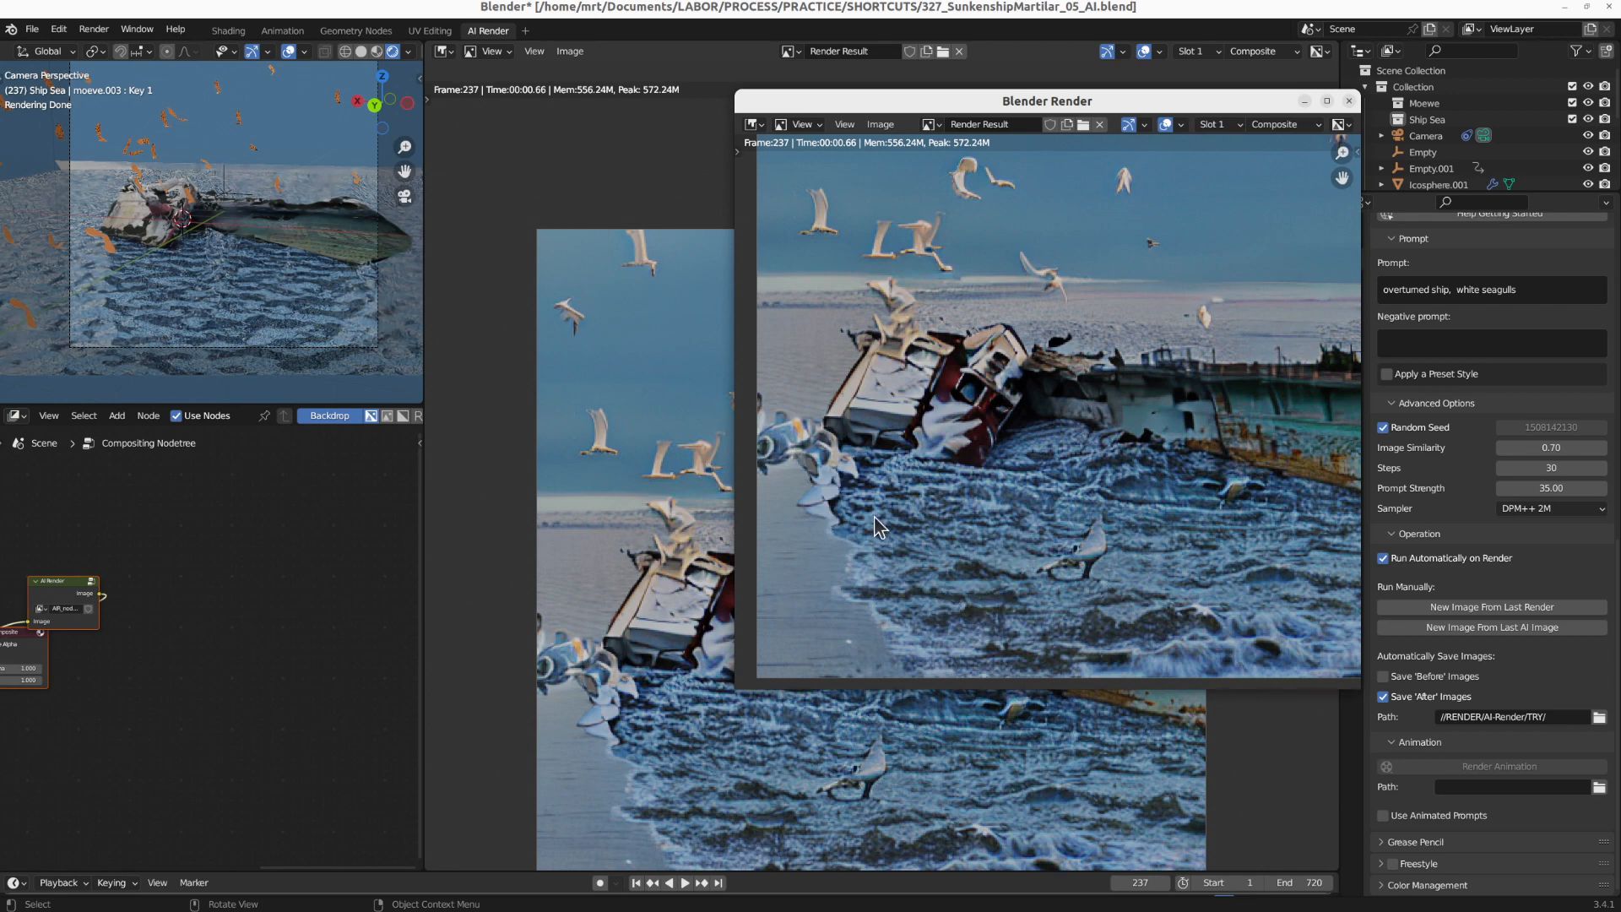
scroll(967, 493, down, 2)
Render the frame three more times with random seeds to compare AI variations
key(F12)
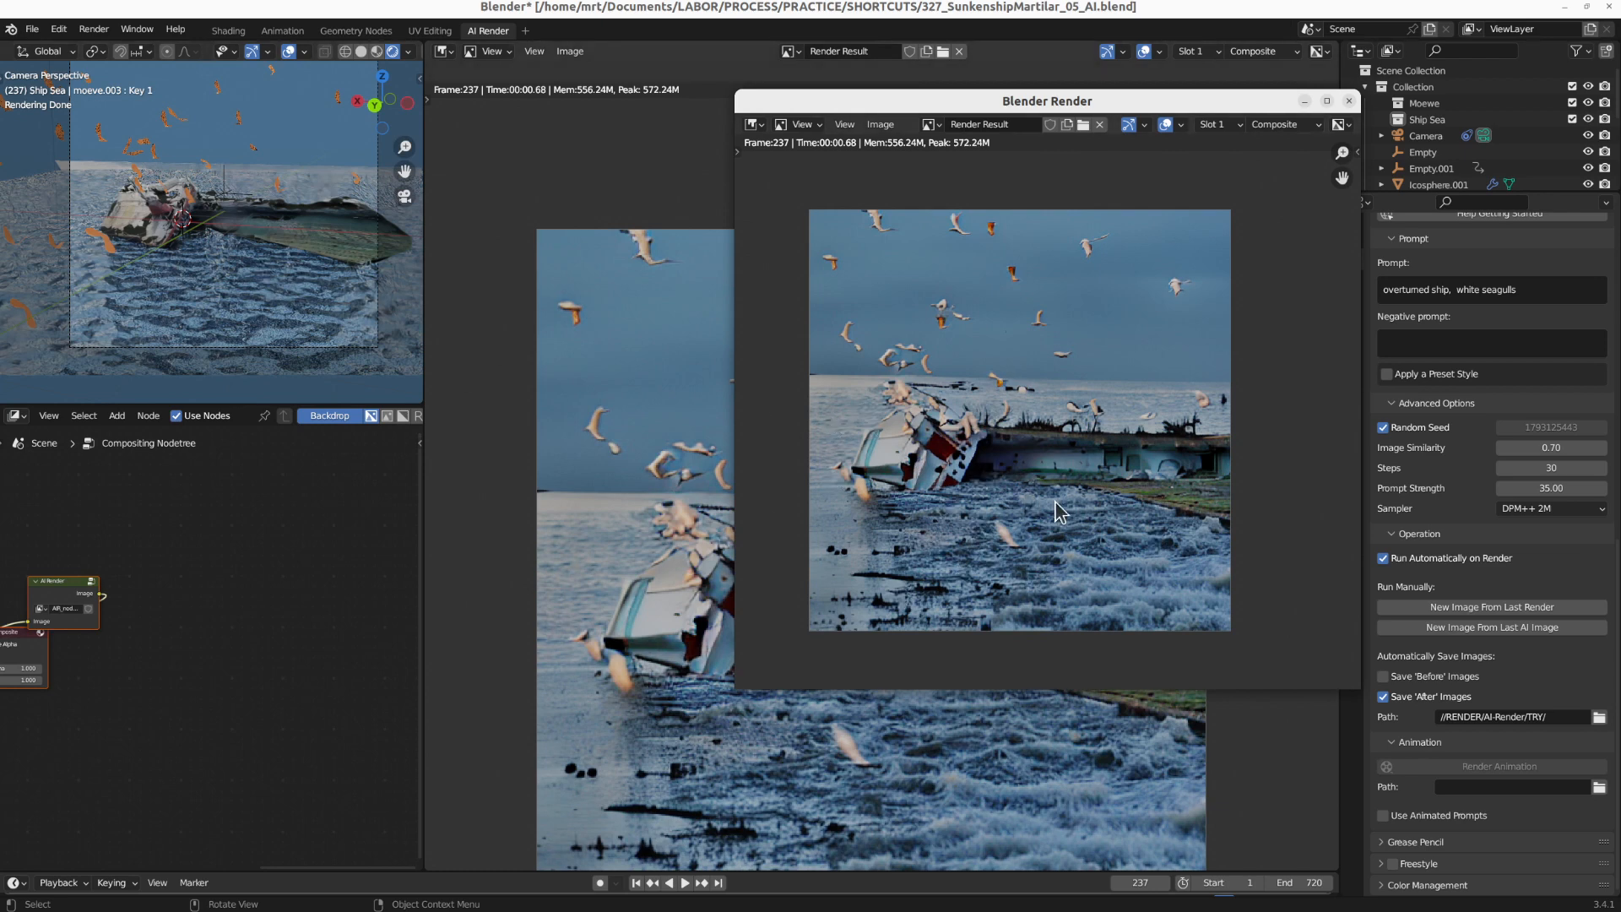
key(F12)
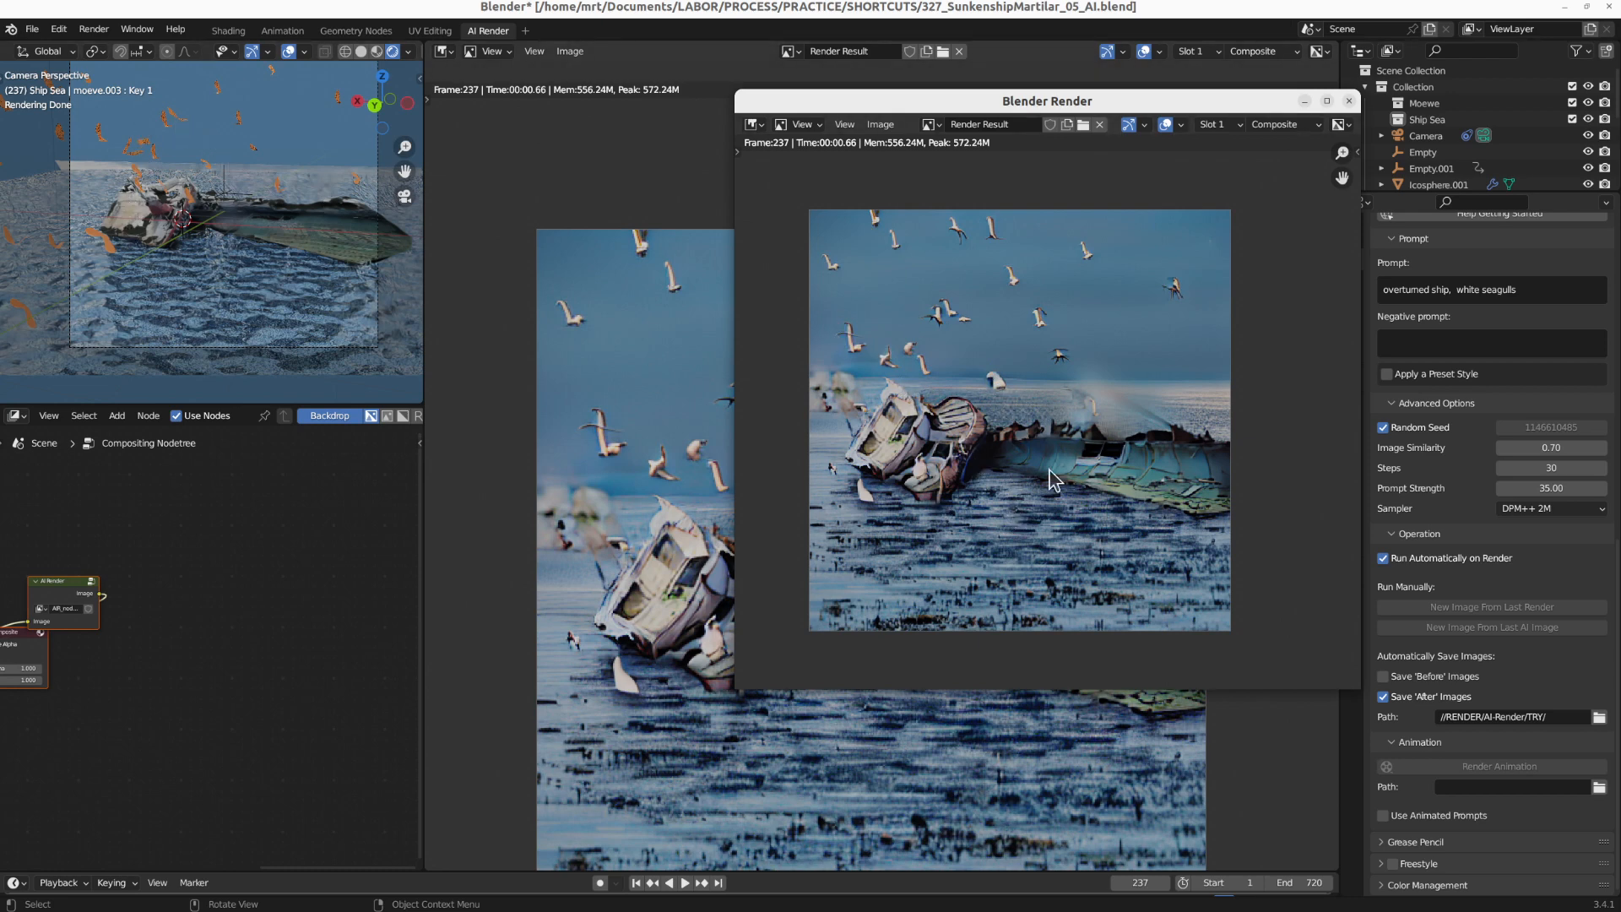
key(F12)
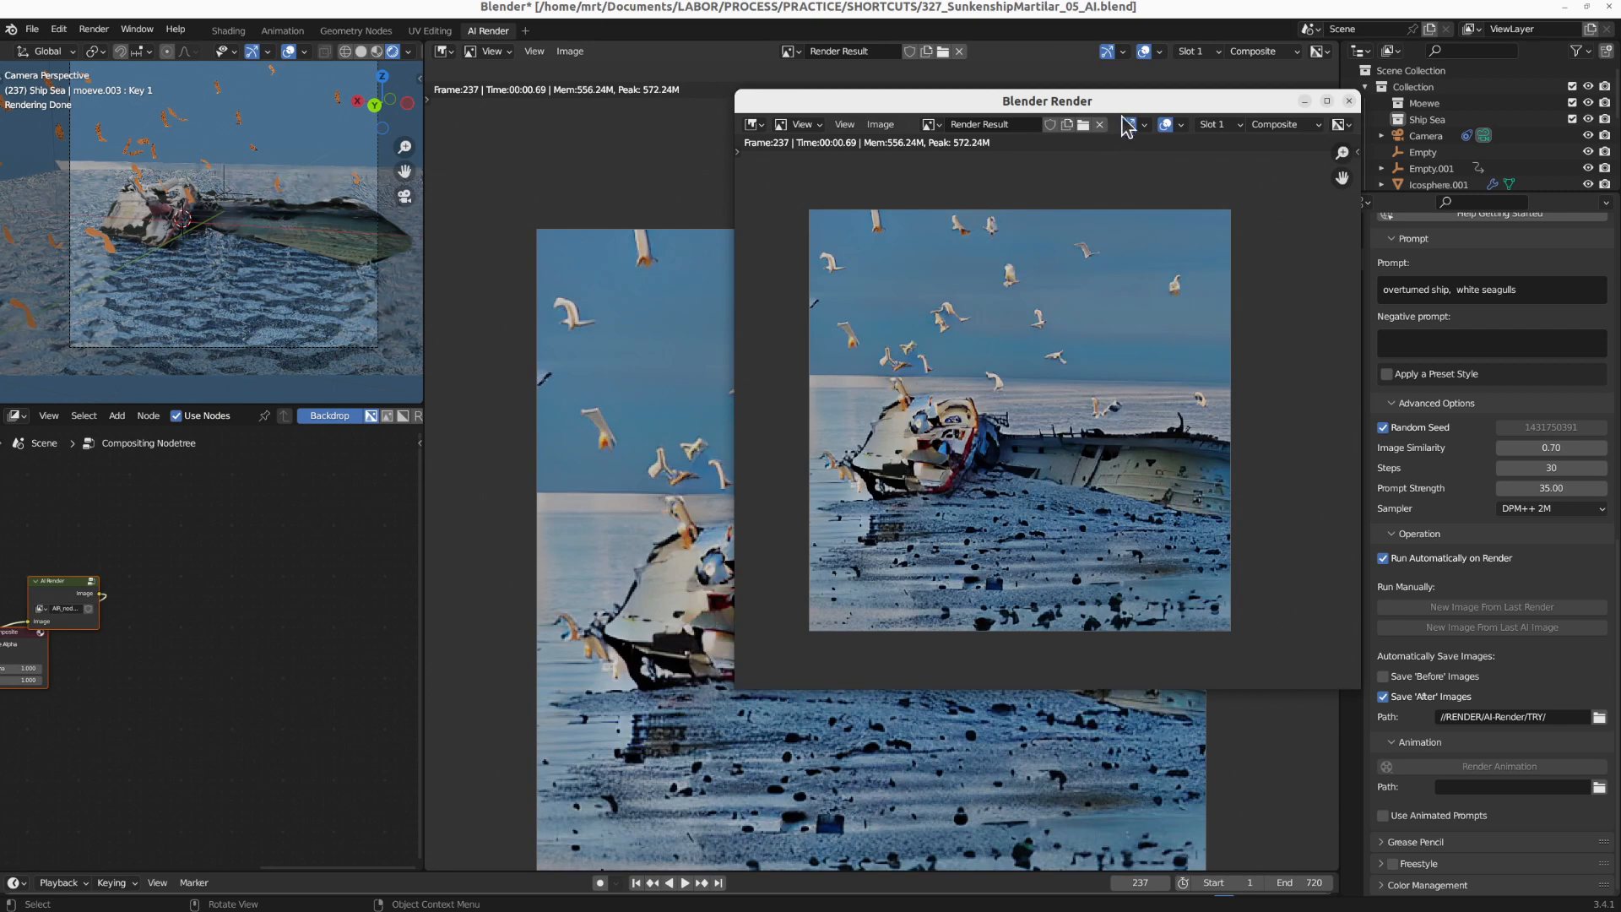
drag(1123, 101, 1015, 109)
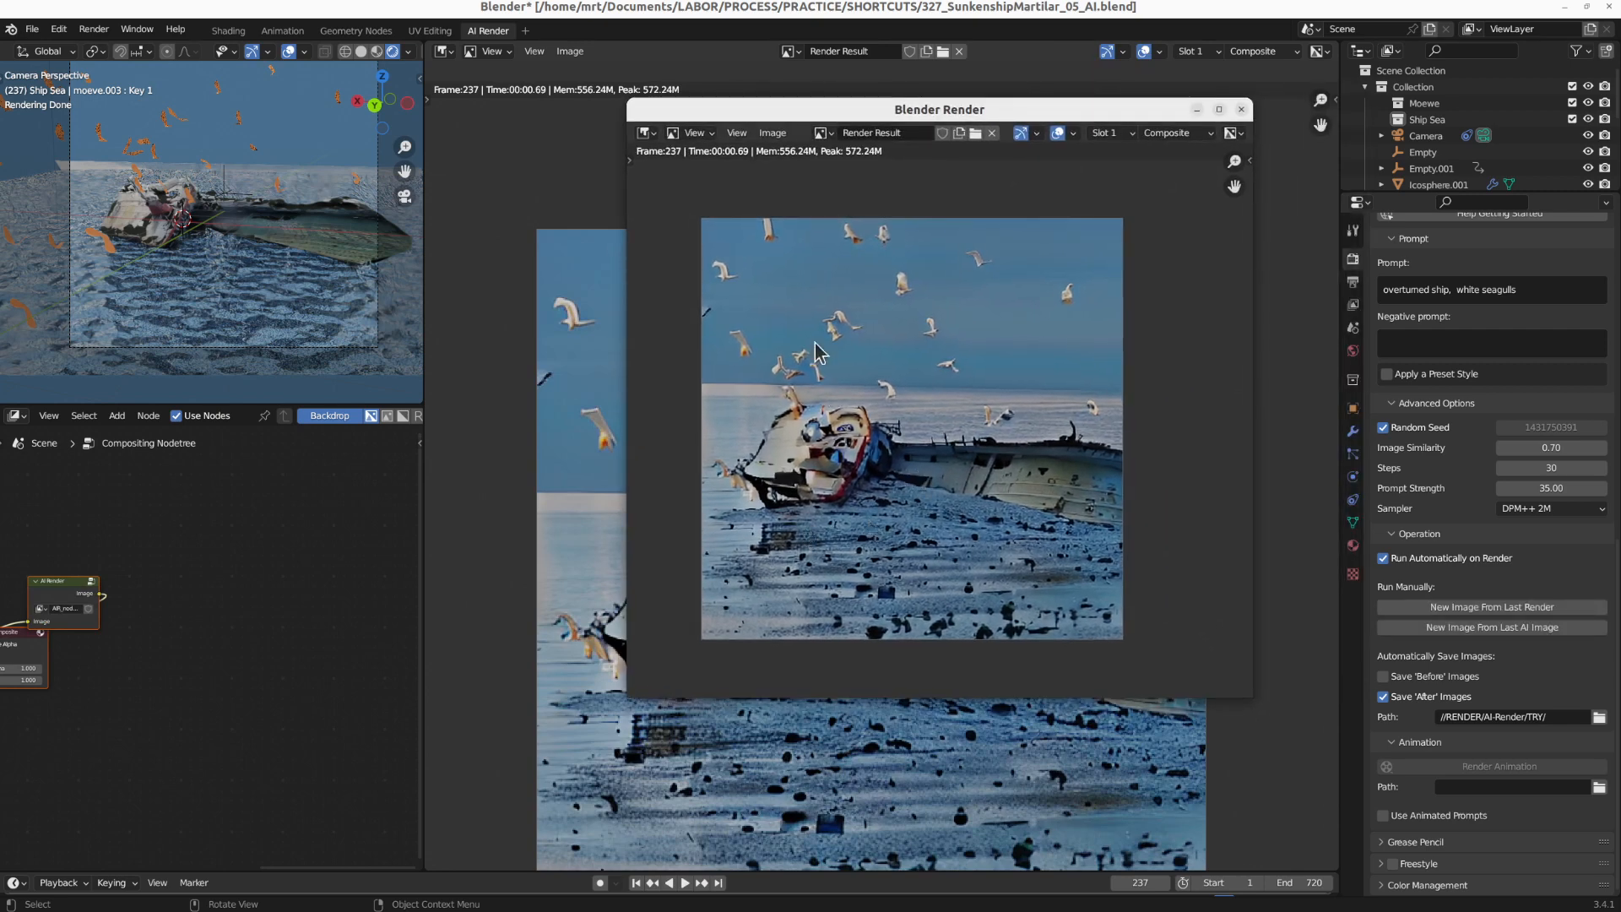
click(1384, 428)
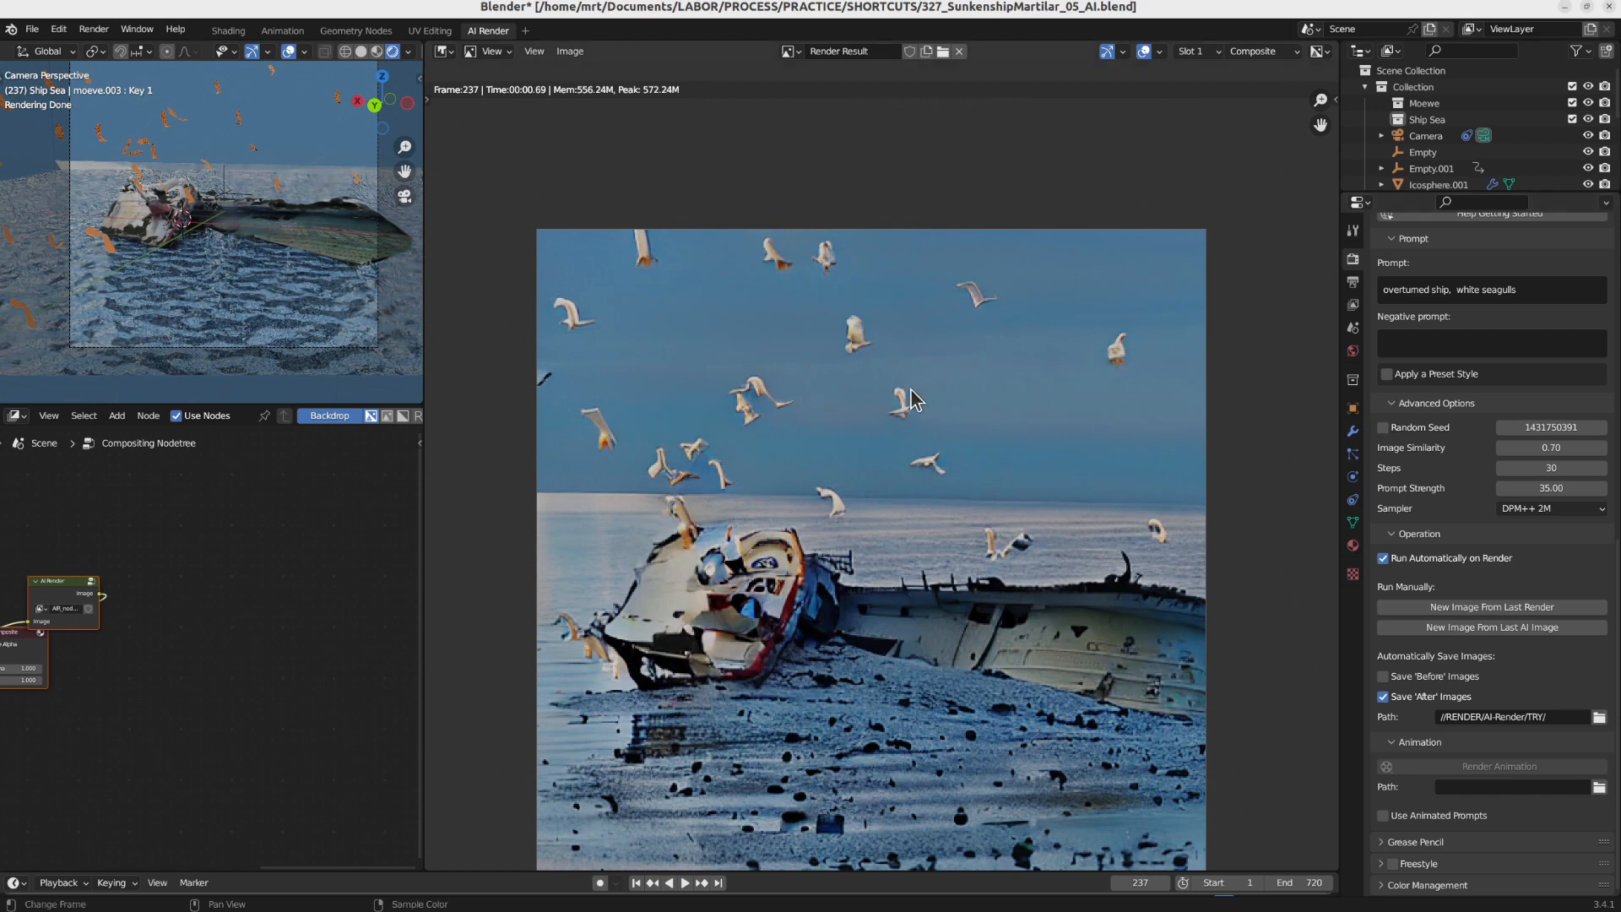
key(F12)
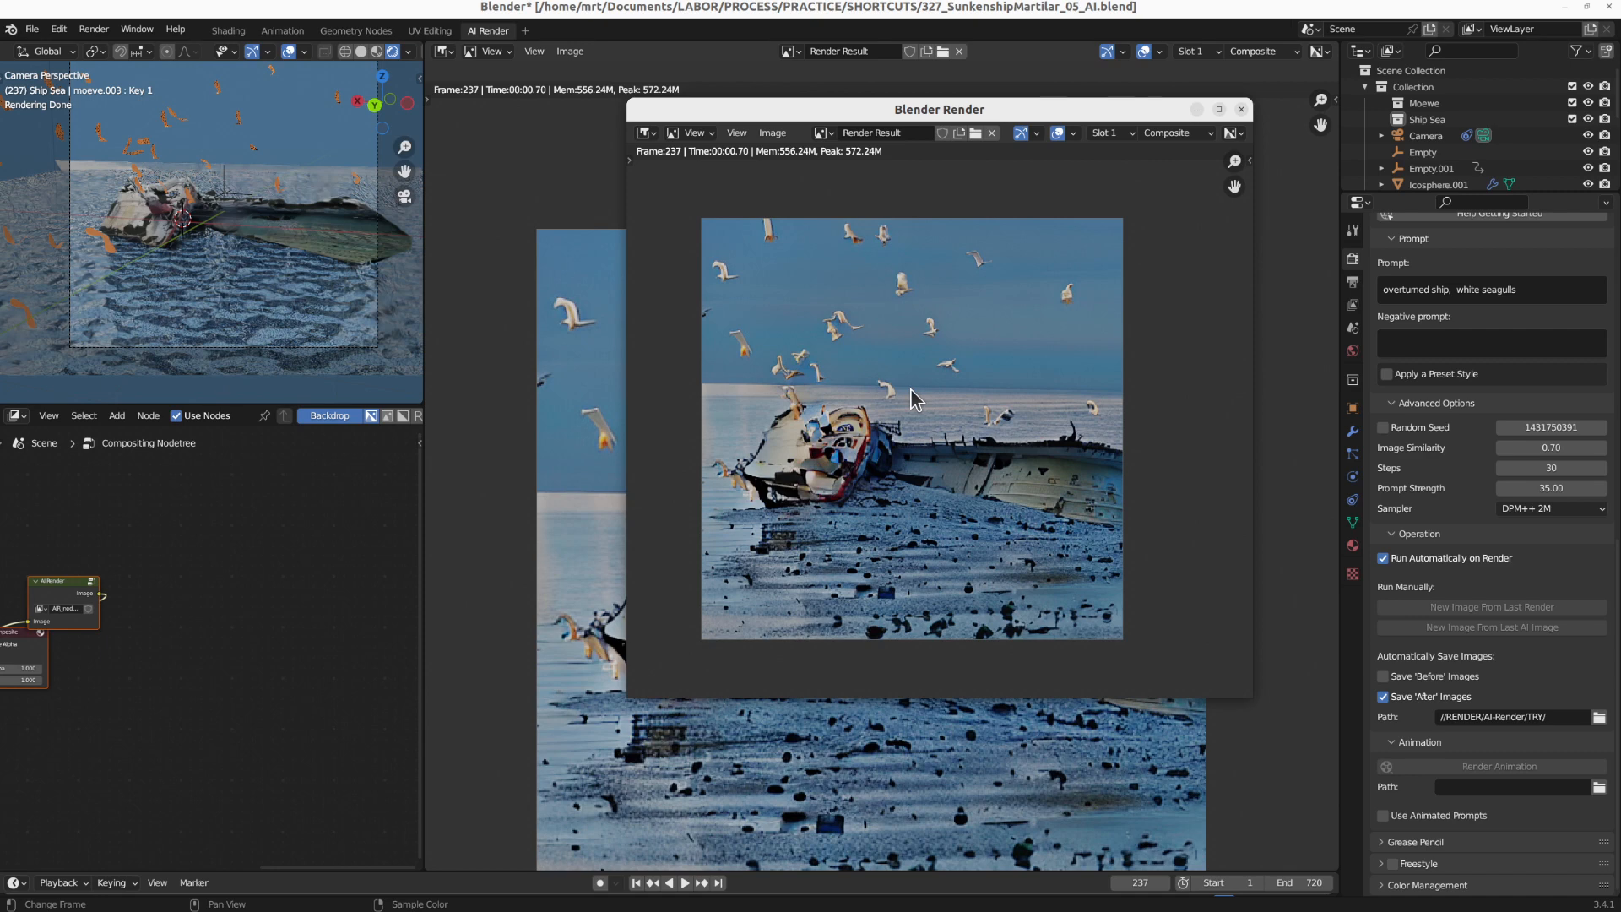
Enlarge the timeline below the render result and bring the render window back to the front
drag(940, 875, 933, 782)
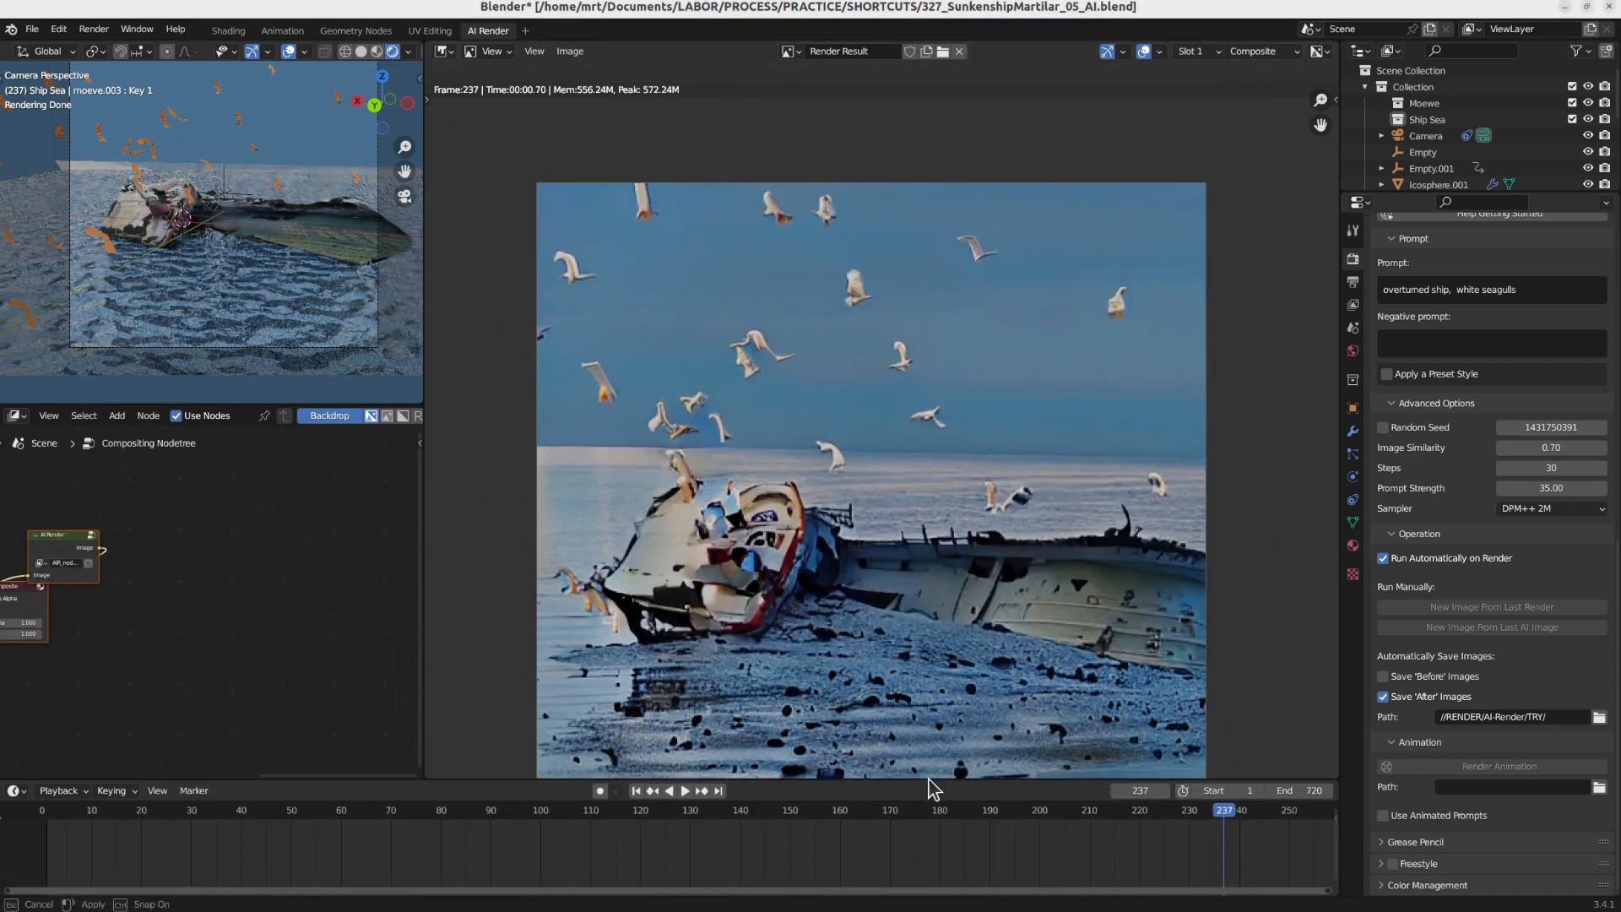
scroll(920, 435, down, 2)
shift+middle_drag(921, 464, 910, 395)
key(alt+Tab)
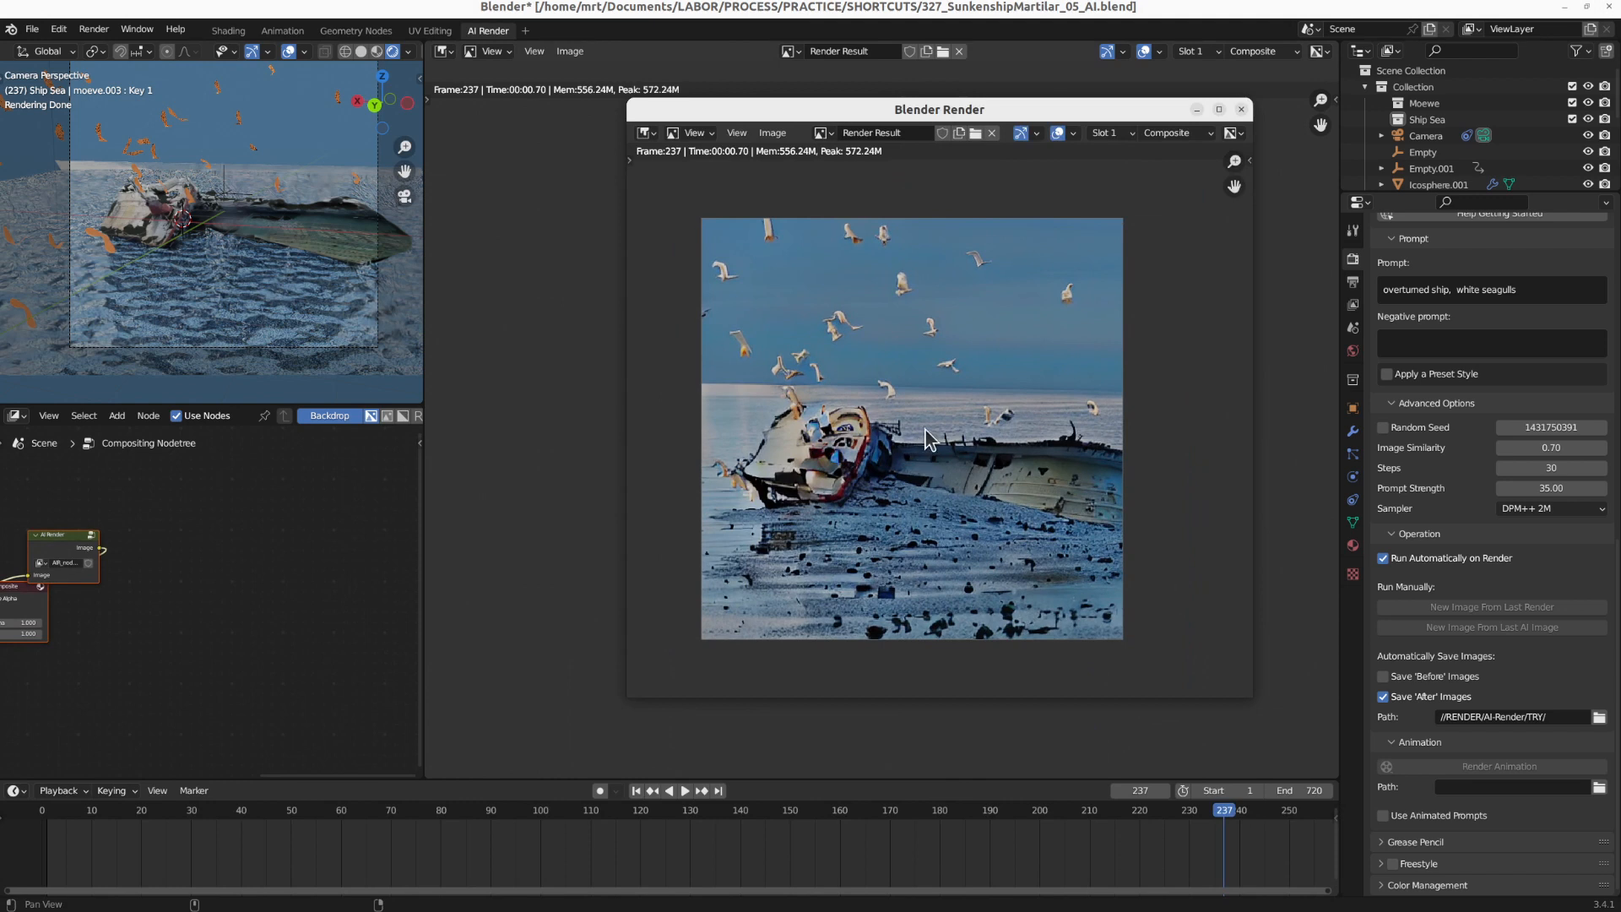
Render frame 240 into Slot 2 so it can be compared with the Slot 1 image
click(1105, 134)
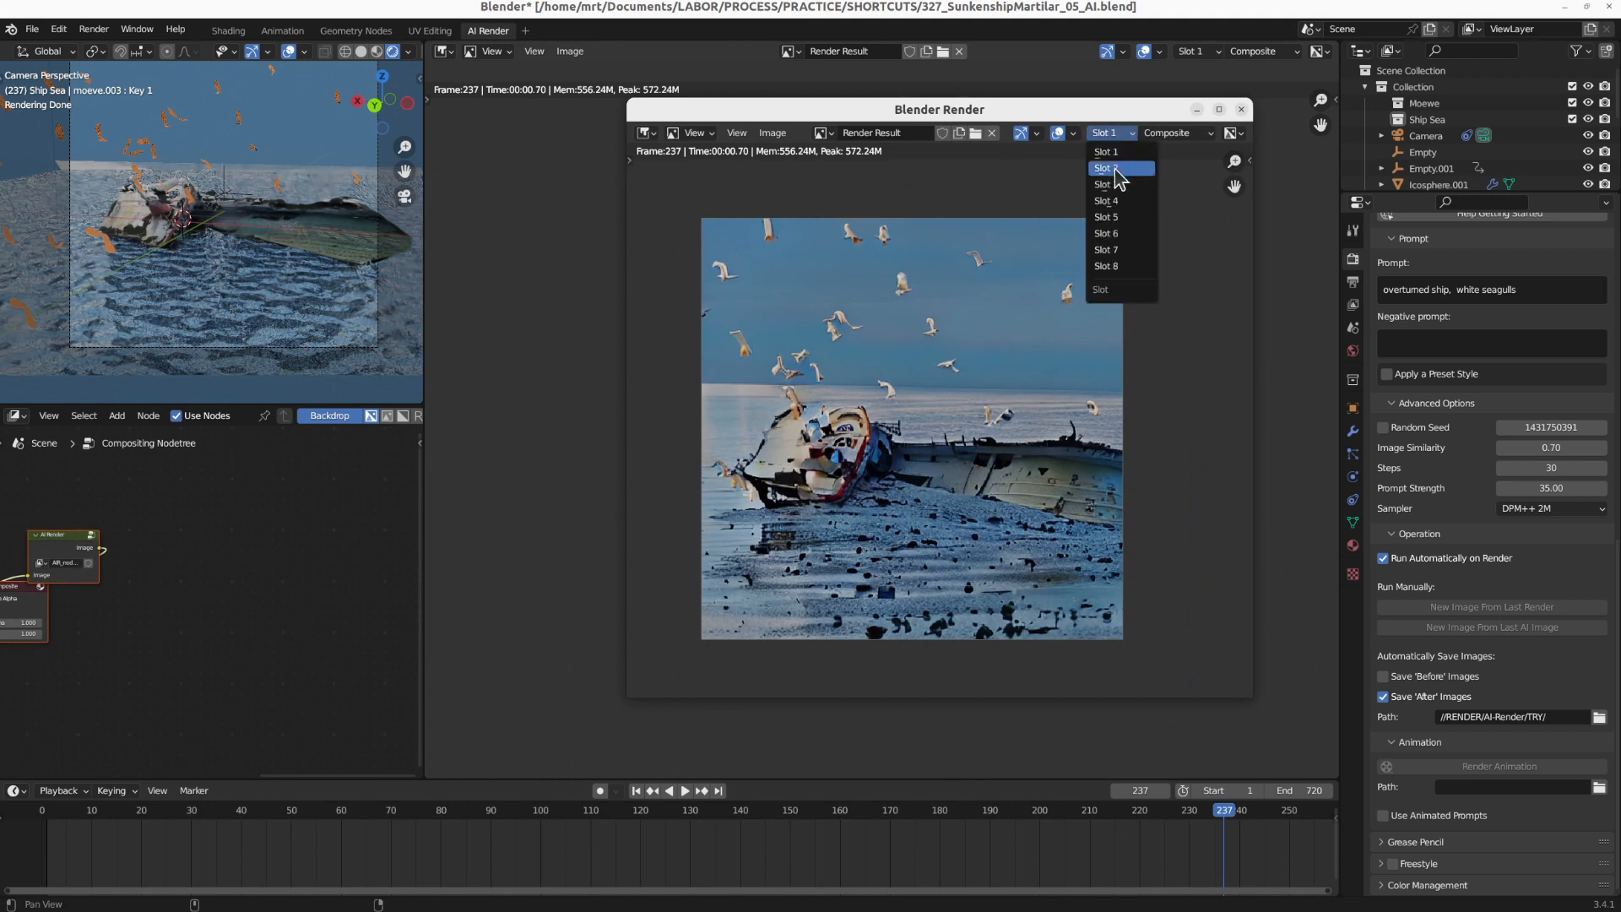
click(1115, 168)
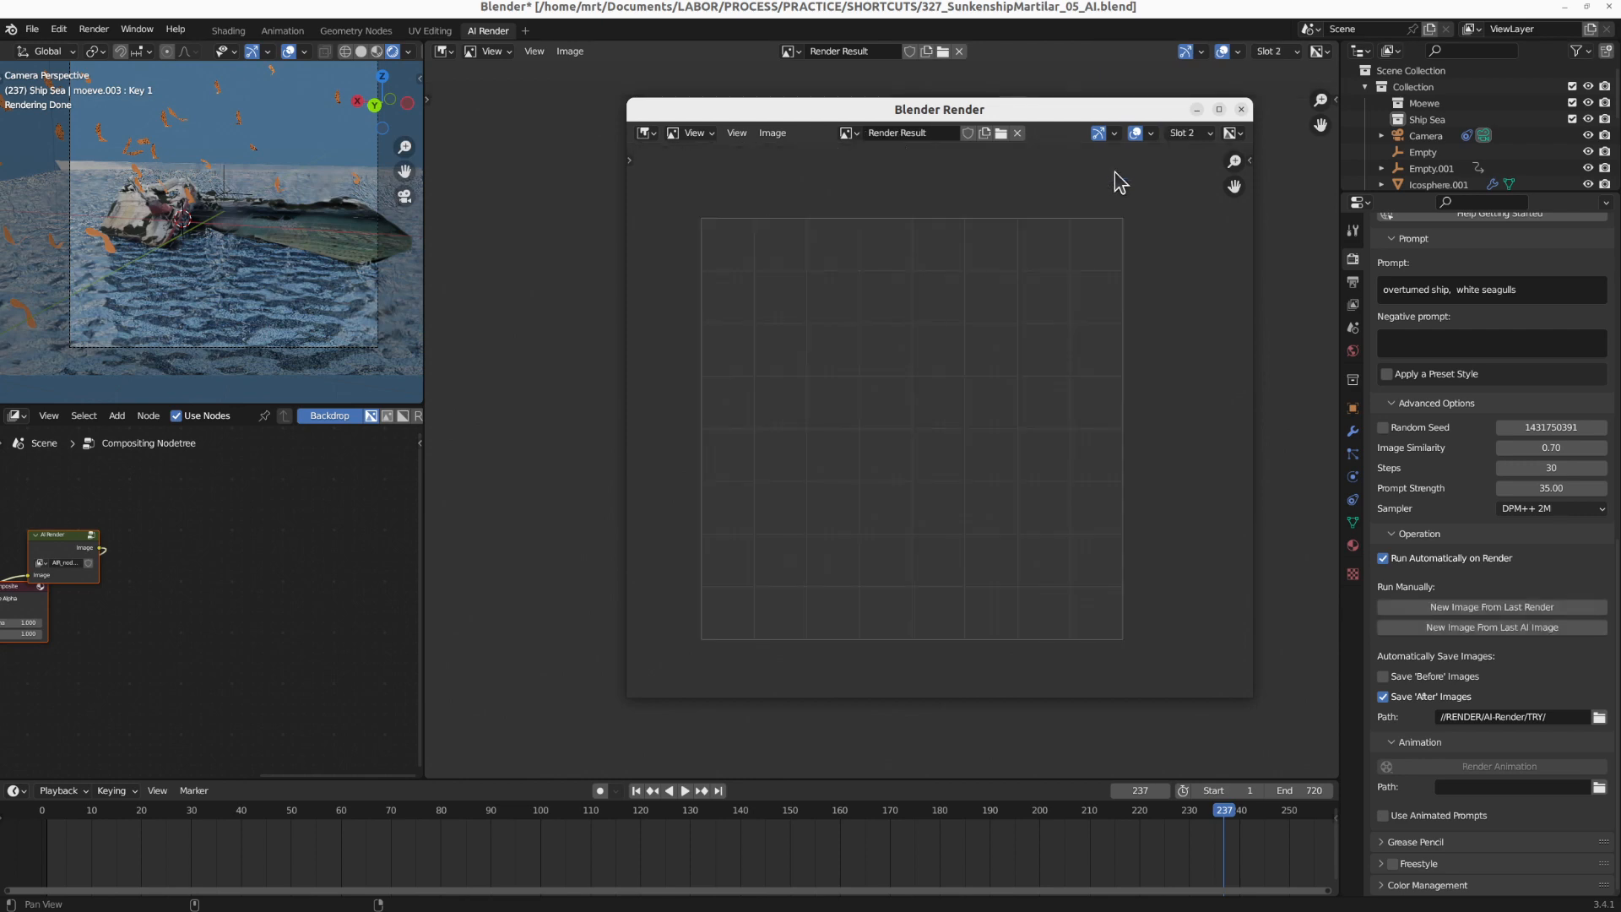
click(1234, 819)
drag(1235, 817, 1240, 819)
key(F12)
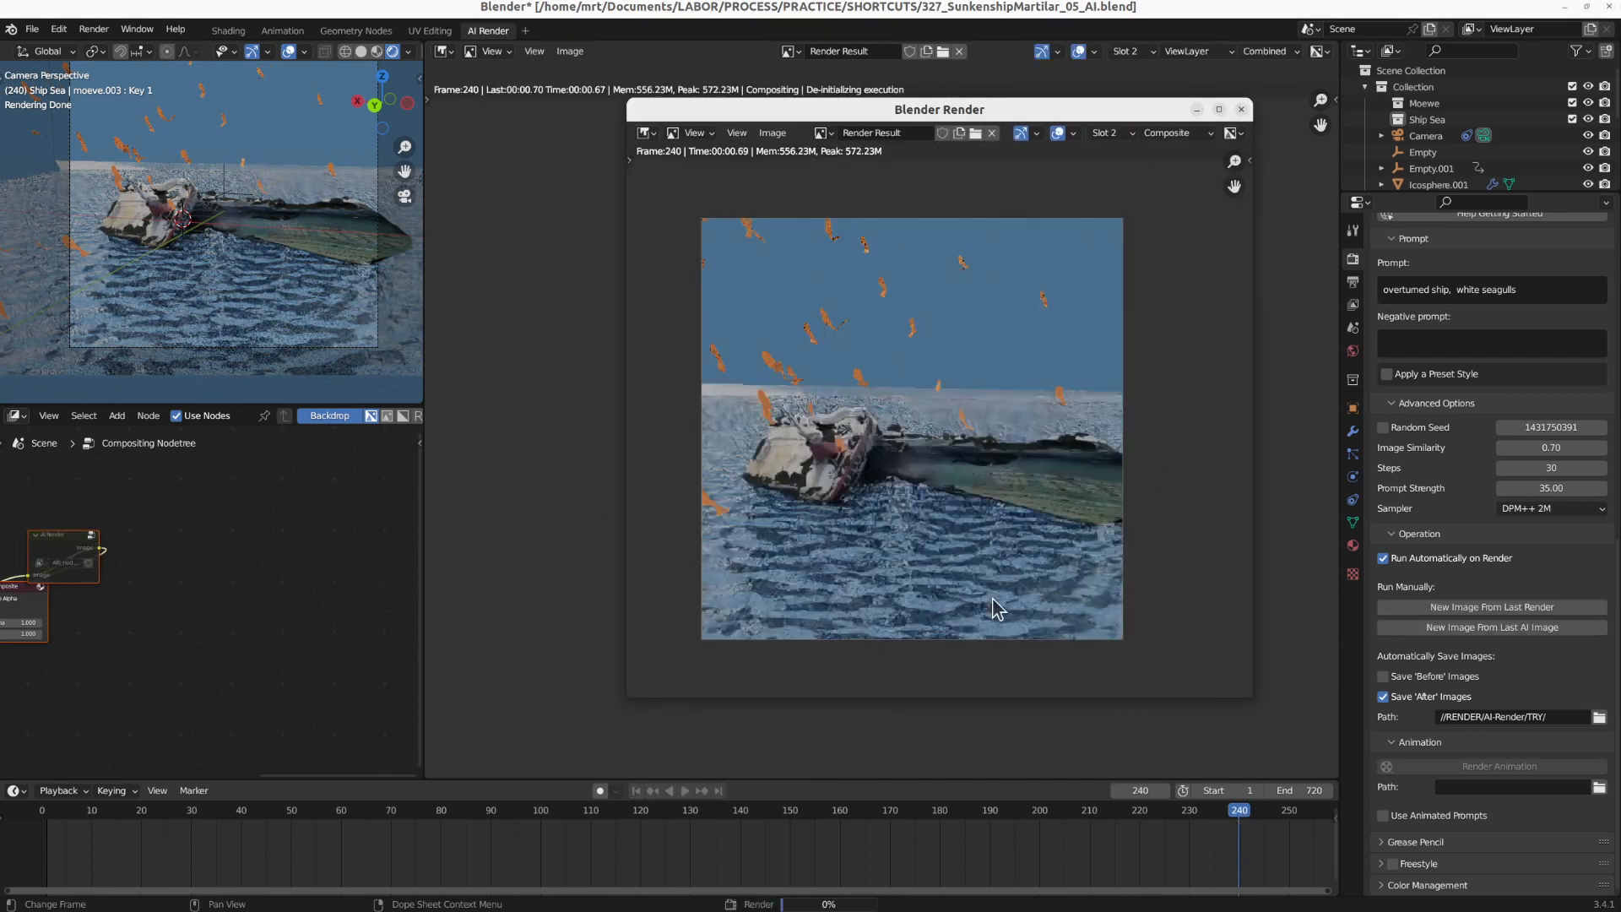
Compare the gulls, ship and sea between the Slot 1 and Slot 2 renders by switching back and forth
click(1116, 133)
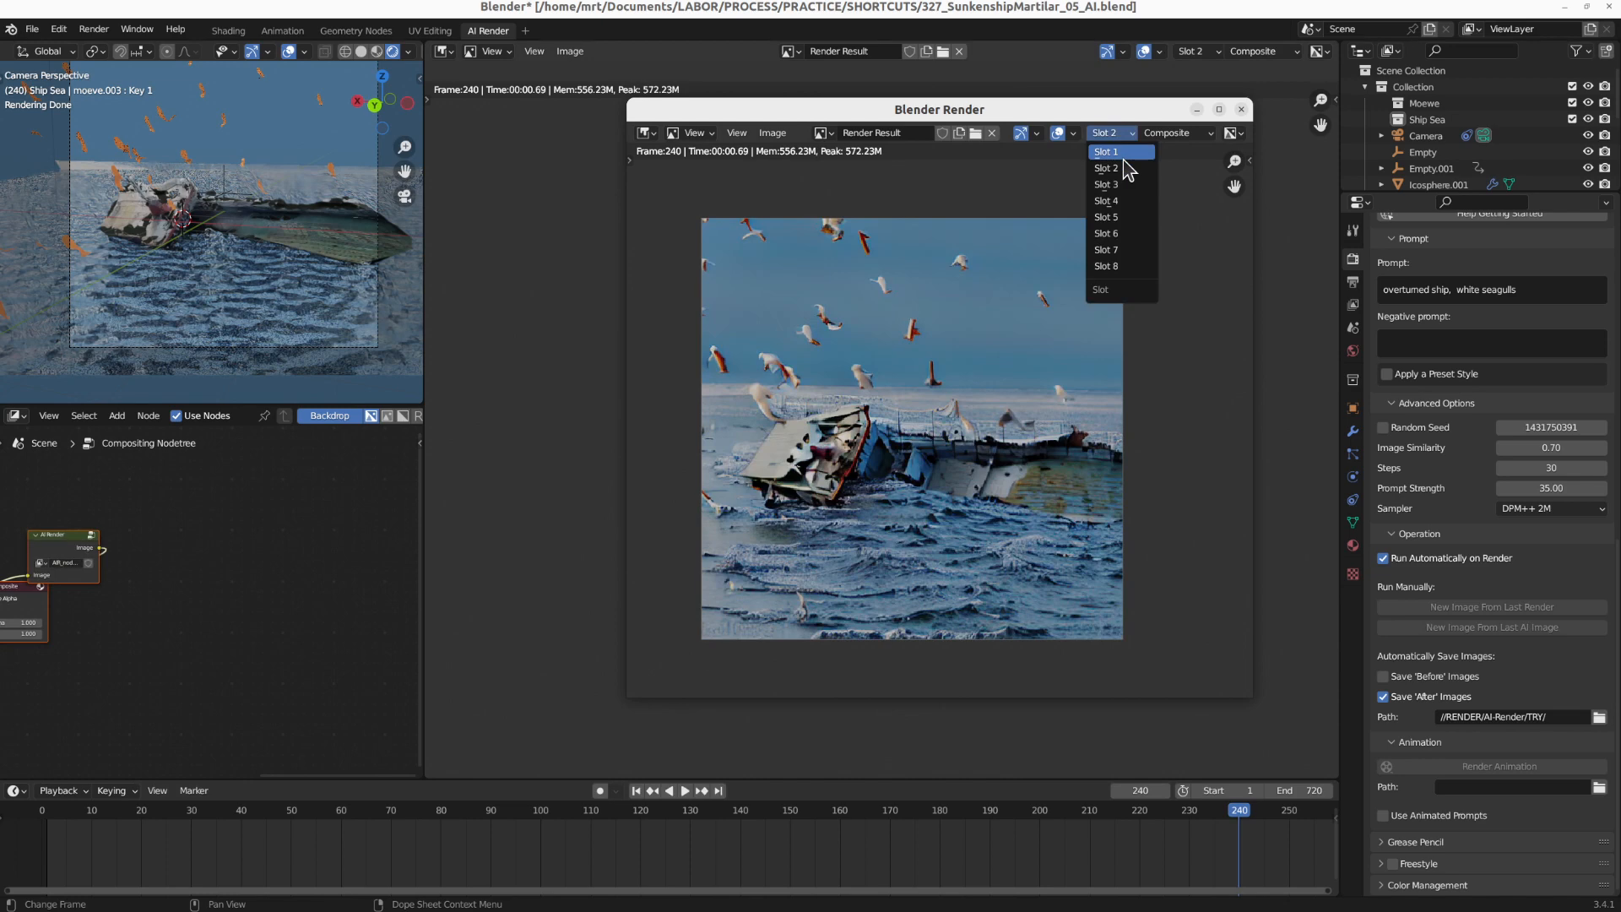
click(1123, 155)
click(1113, 133)
click(1122, 169)
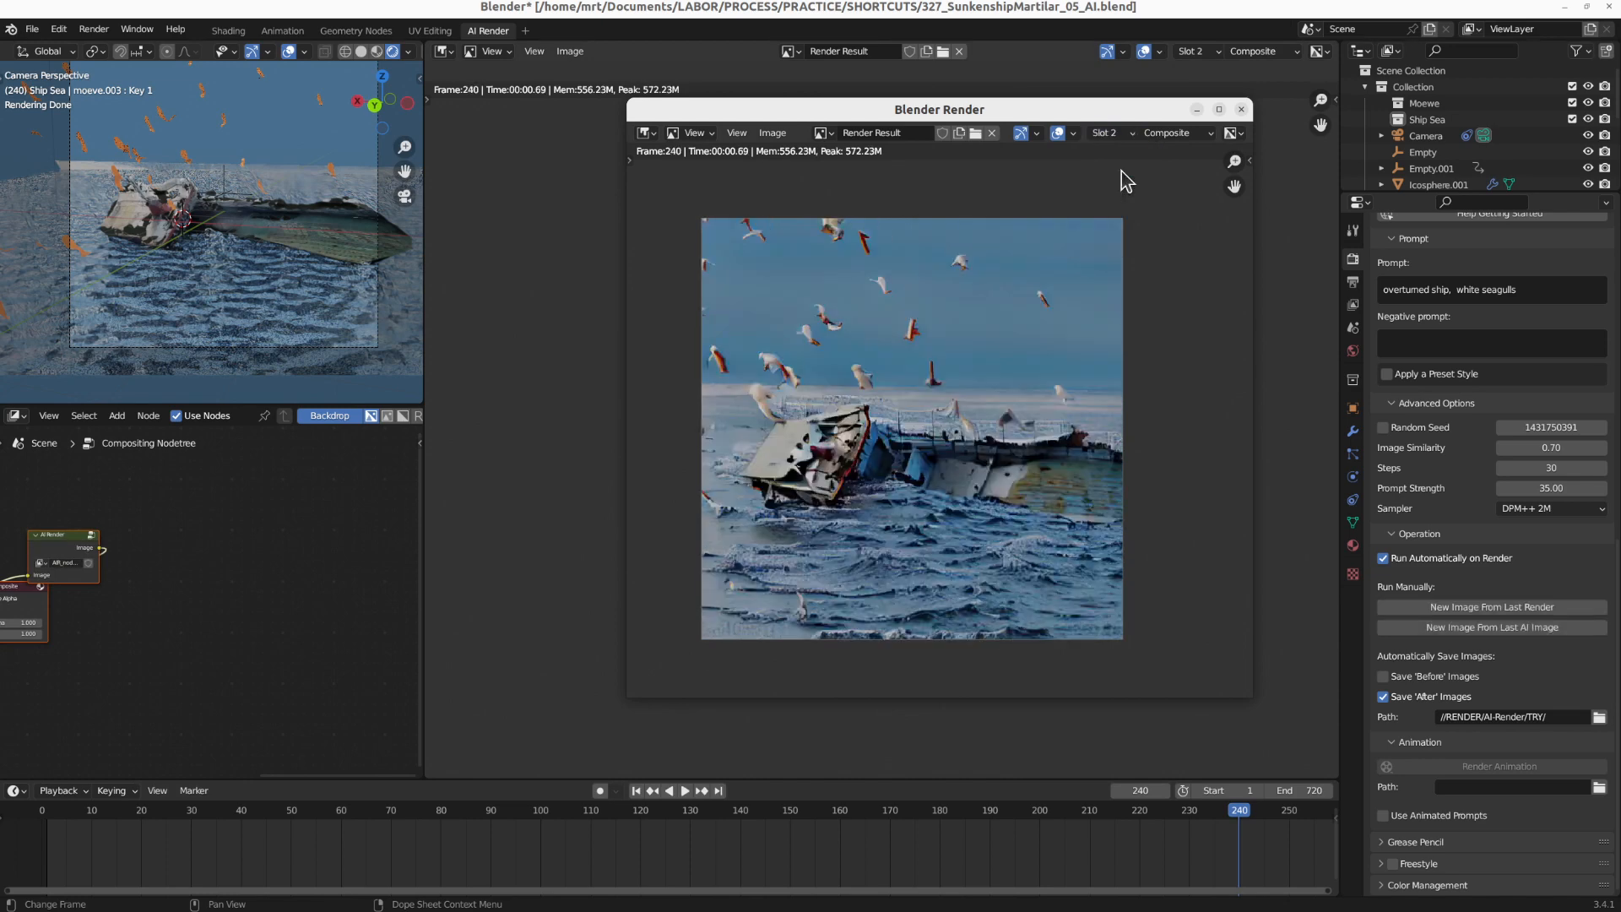
click(1115, 133)
click(1127, 169)
click(1123, 133)
click(1121, 155)
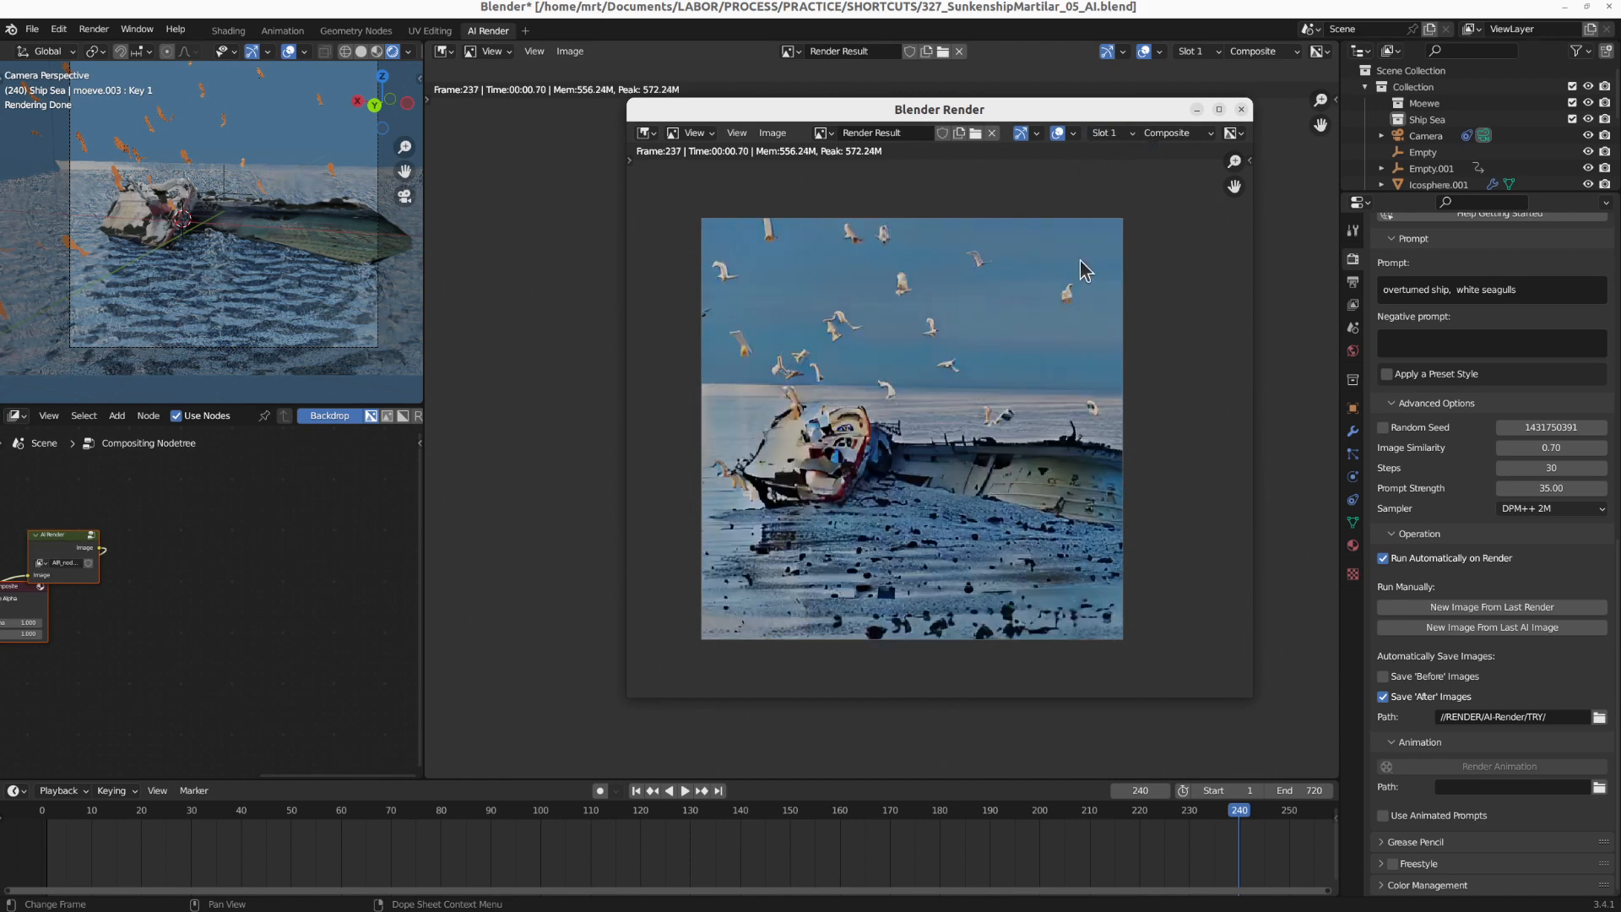
click(1103, 134)
click(1106, 168)
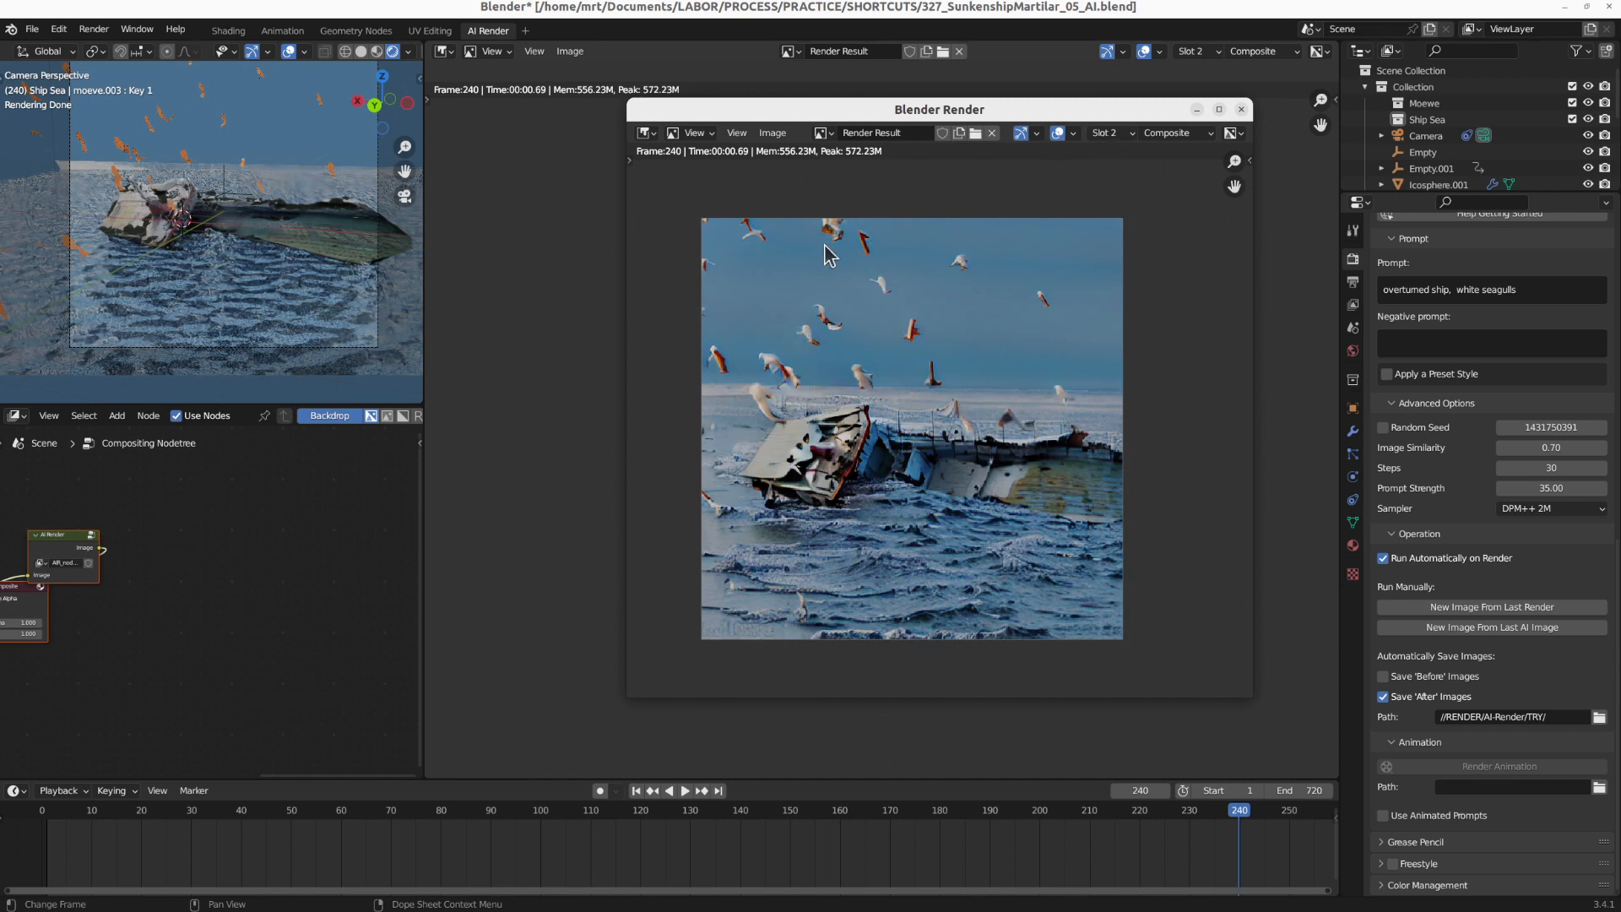
click(1113, 133)
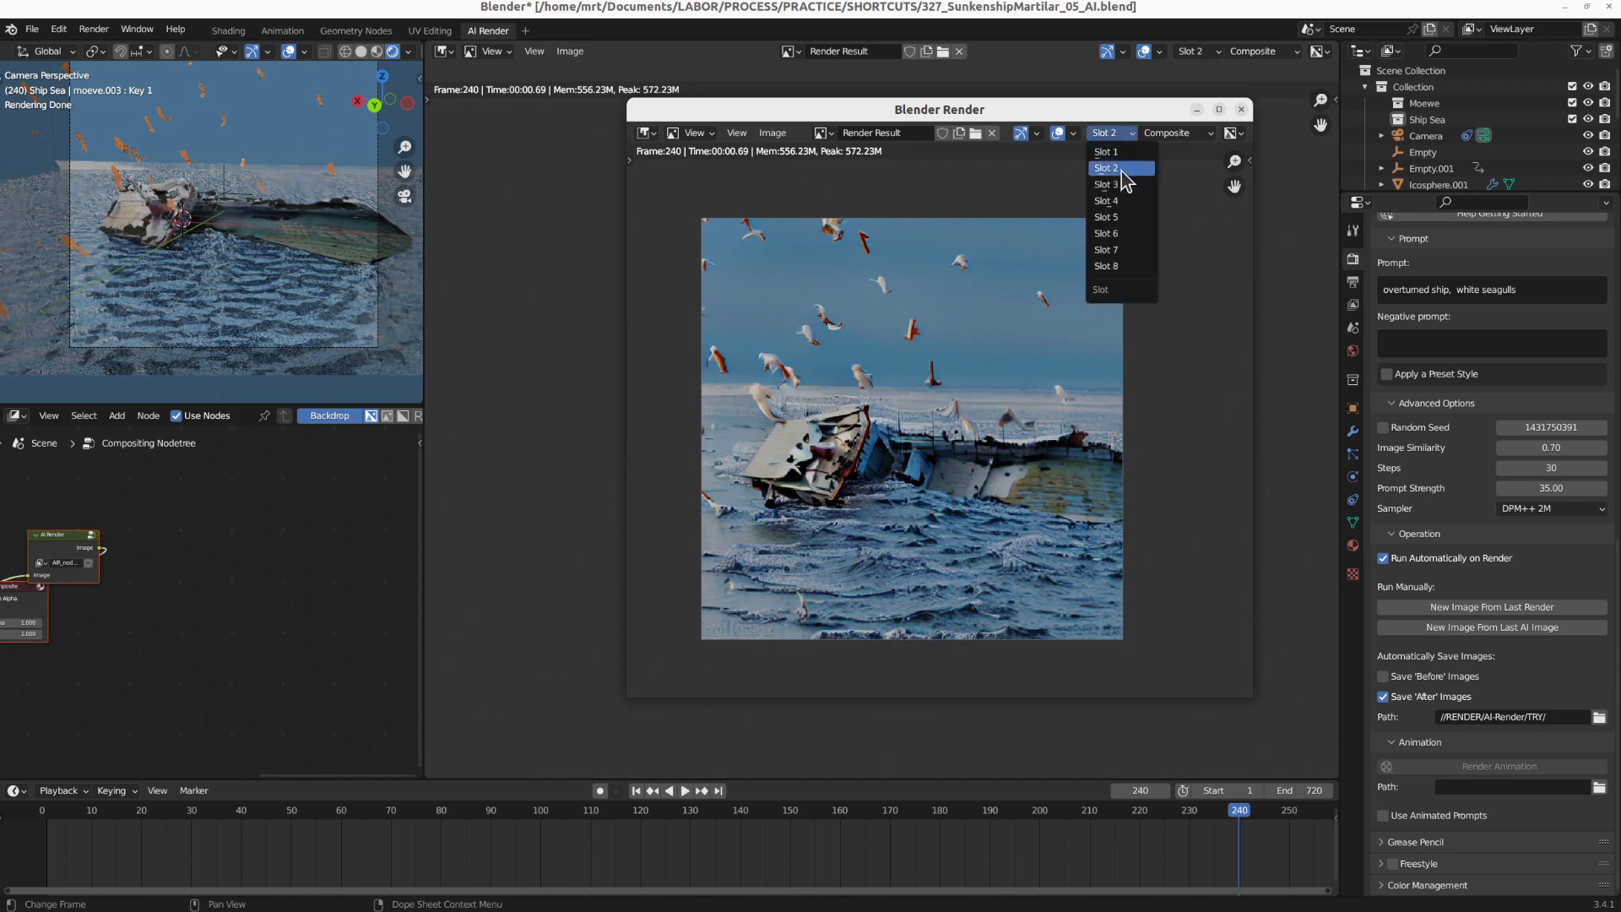
click(1122, 172)
click(1116, 132)
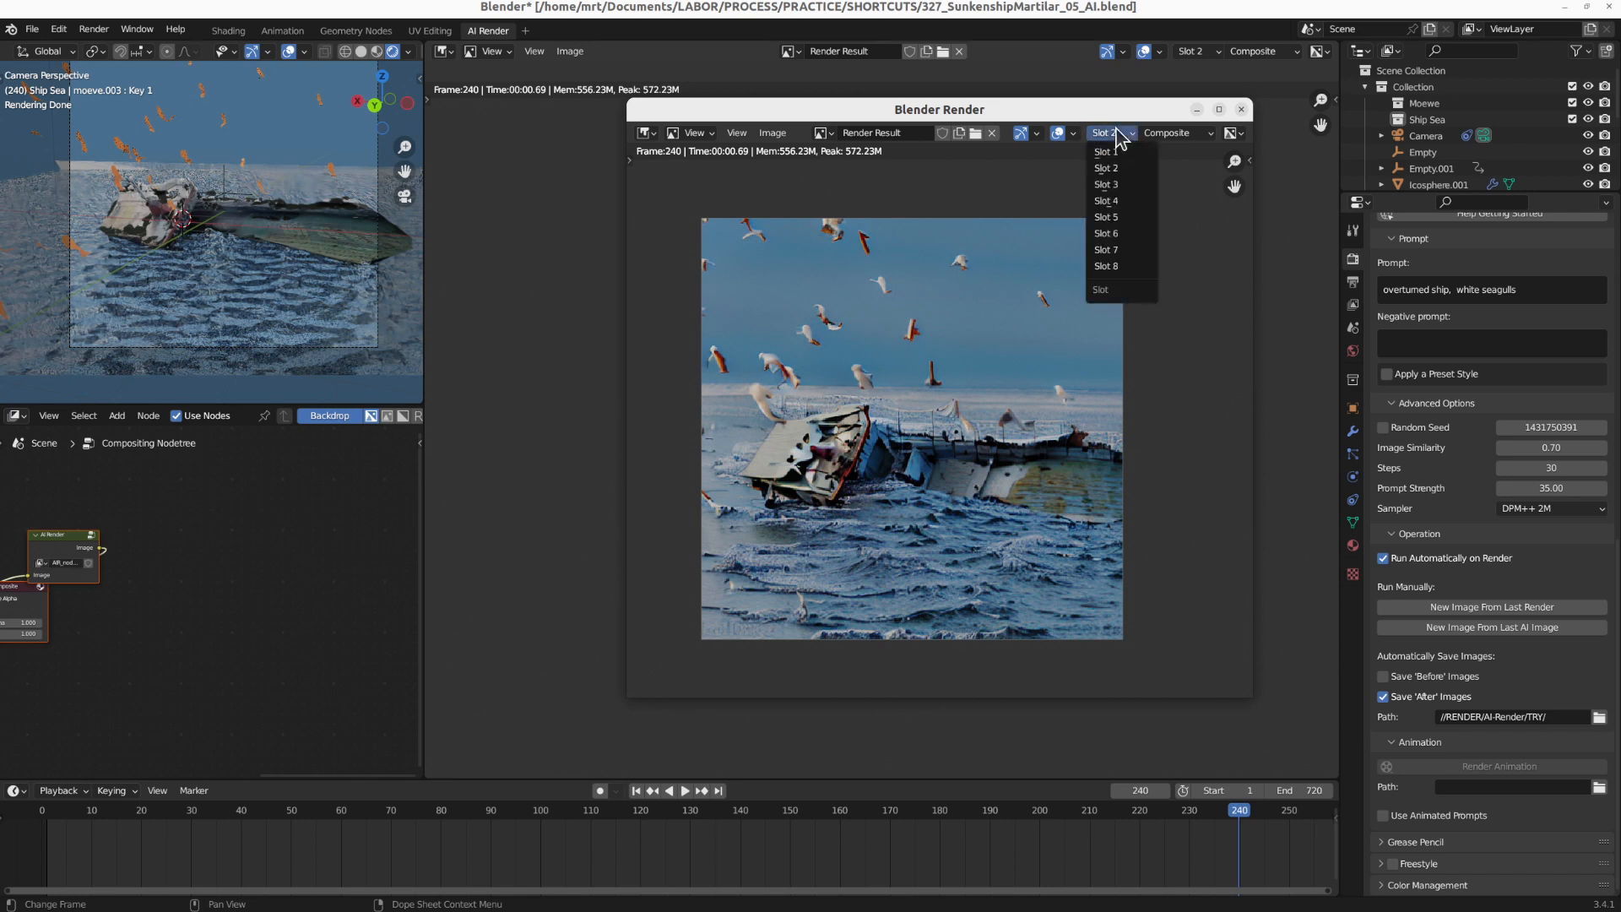
click(1119, 153)
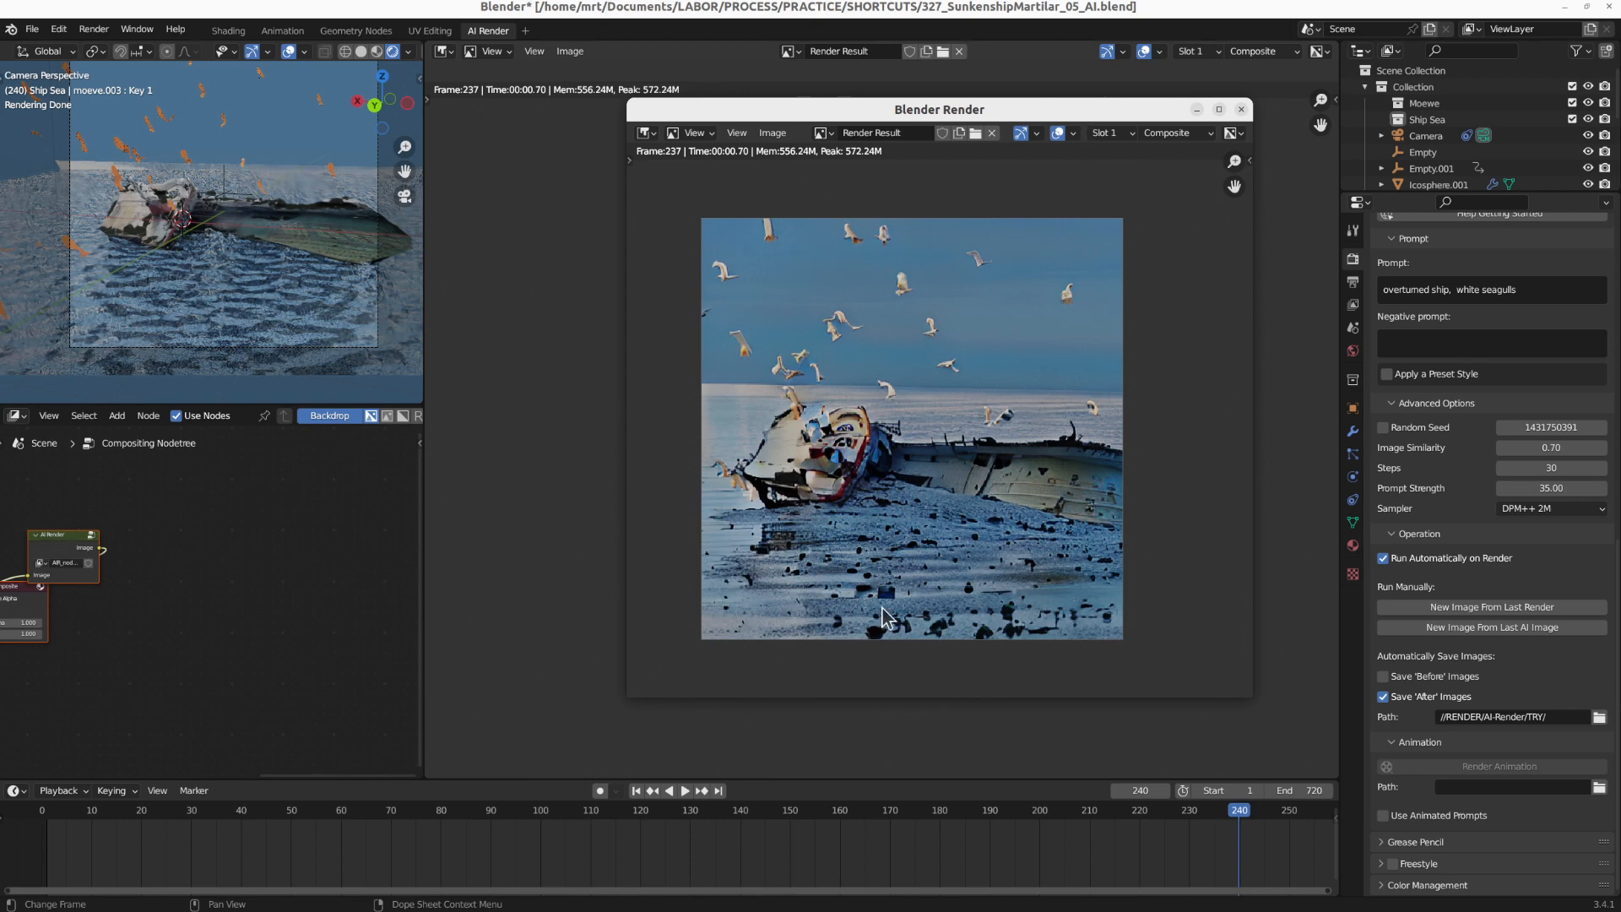
Inspect the water surface in the Slot 1 render up close and show the Slot 2 render for comparison
scroll(939, 614, up, 3)
scroll(939, 610, down, 4)
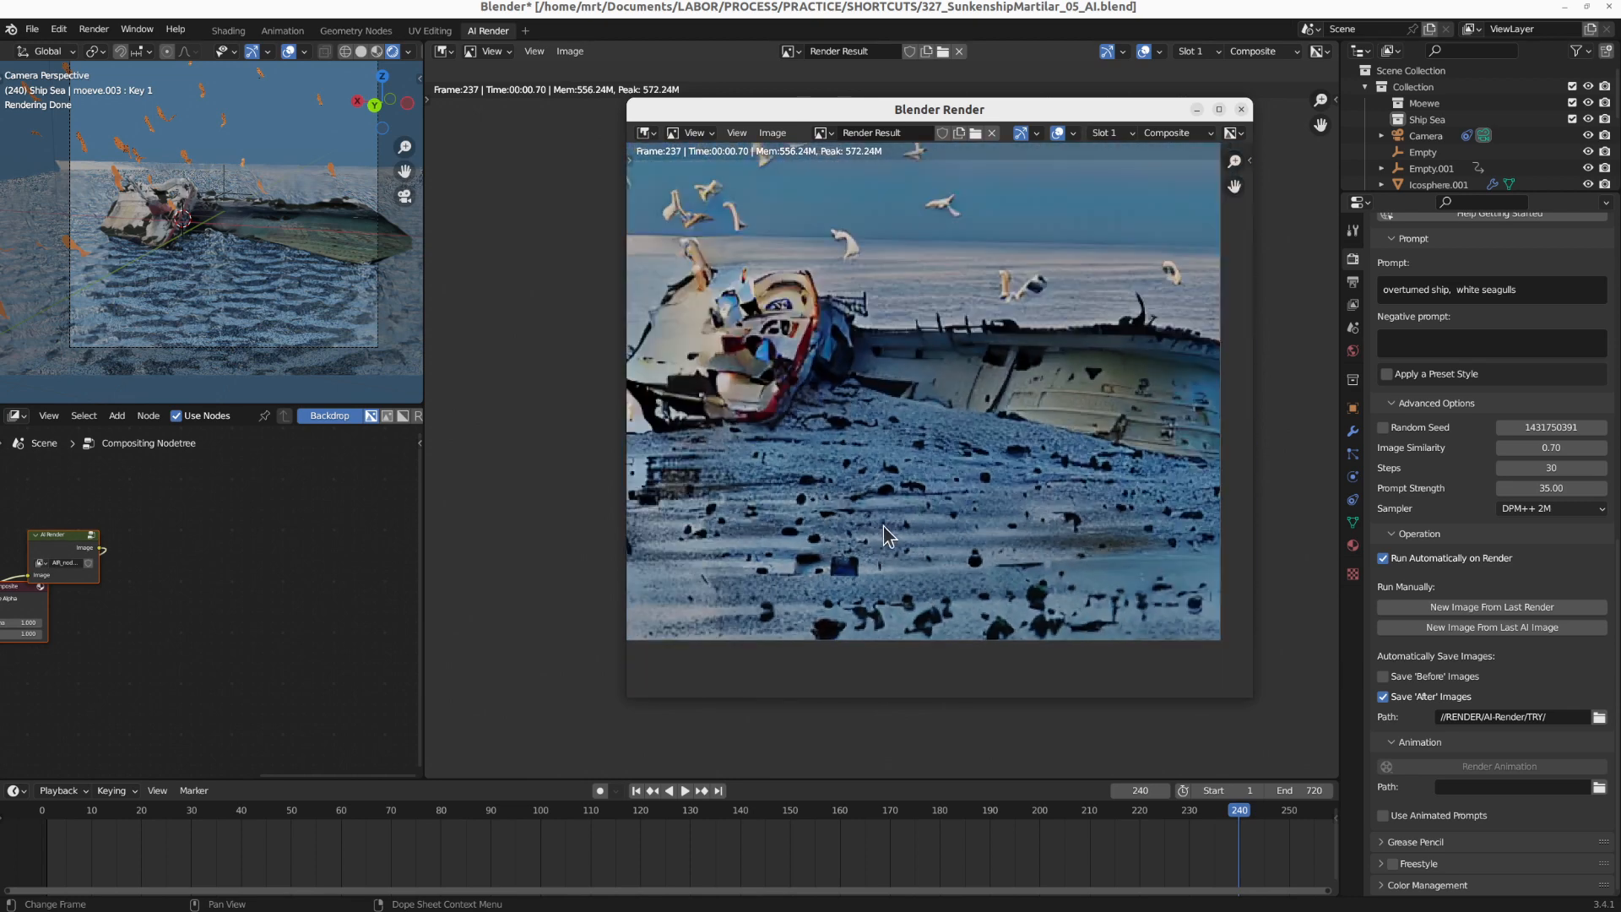
click(1107, 133)
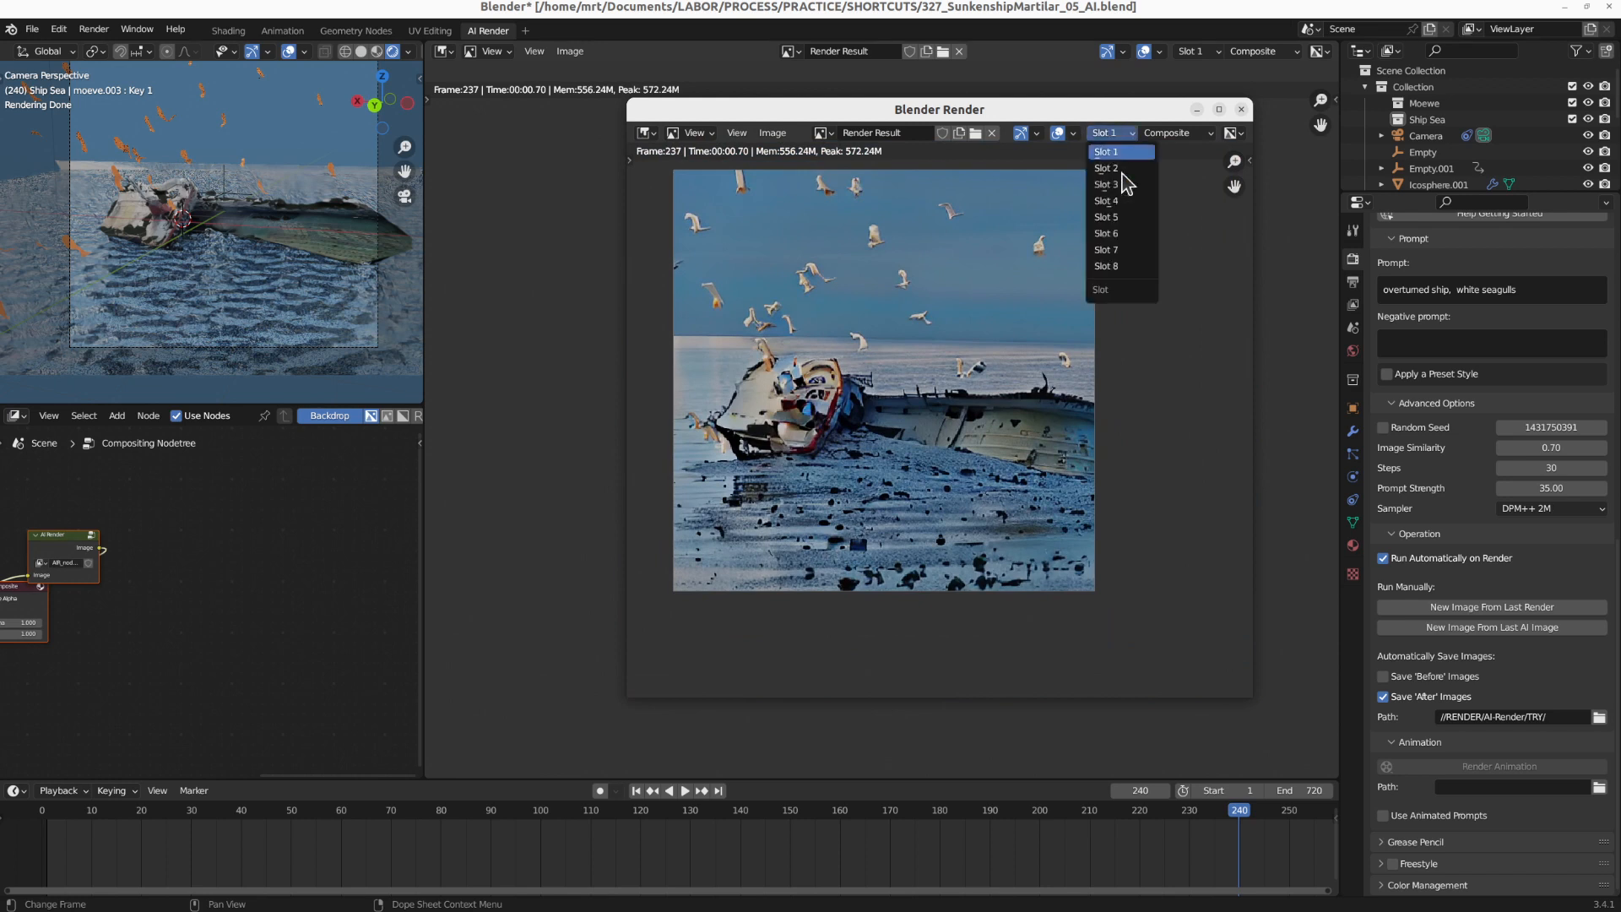
click(1113, 168)
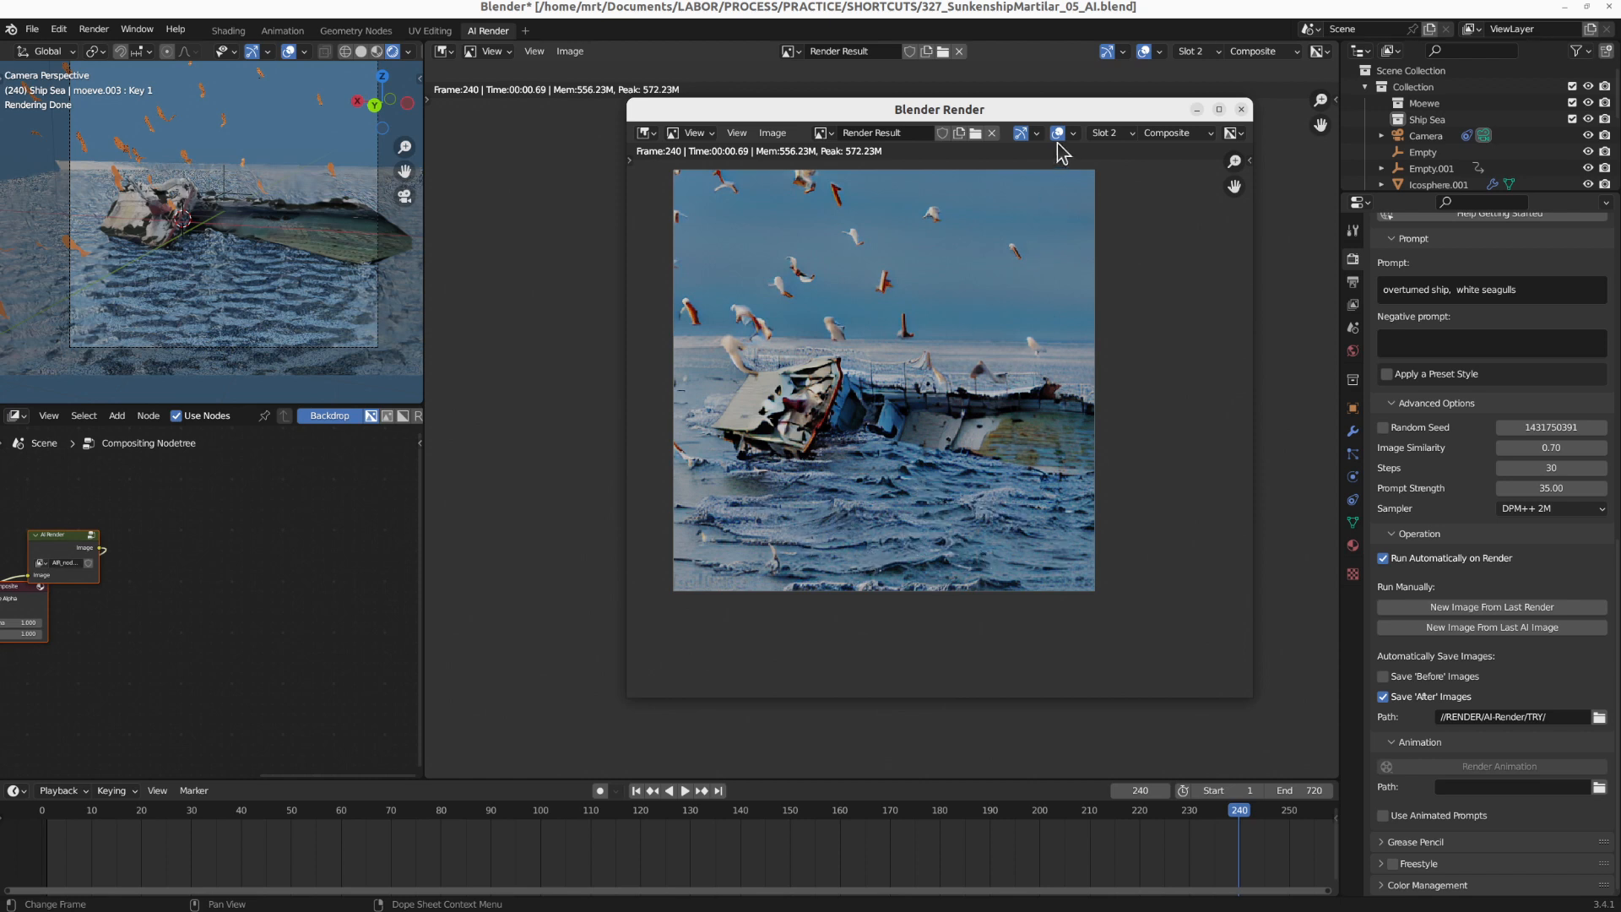
Render frame 244 into Slot 3 with the same AI Render settings
click(1106, 133)
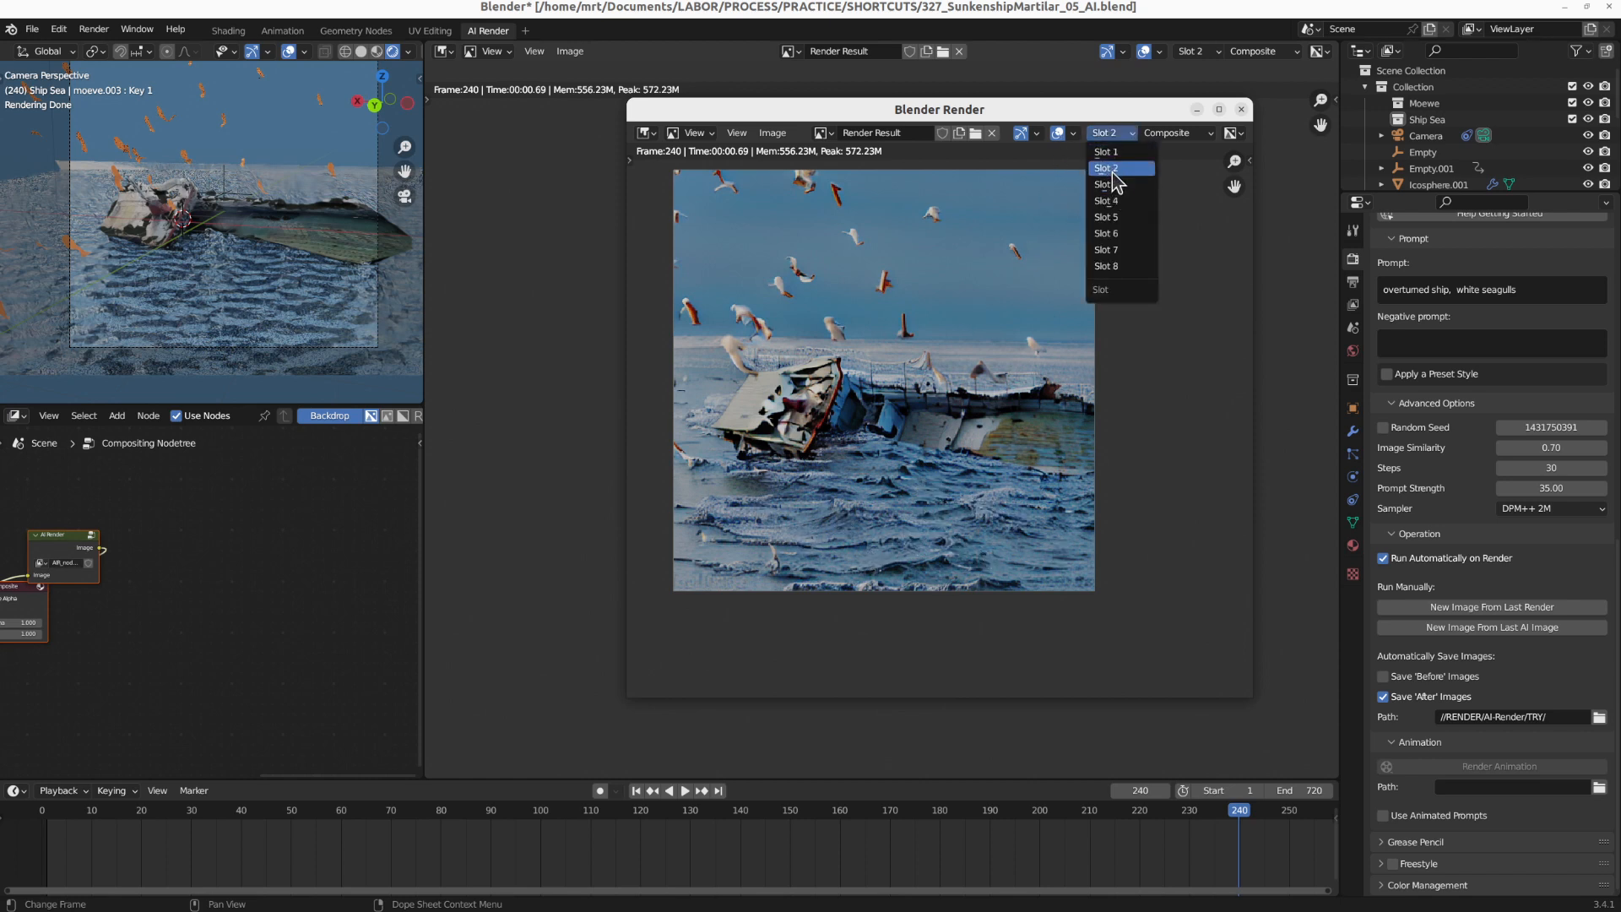
click(1111, 184)
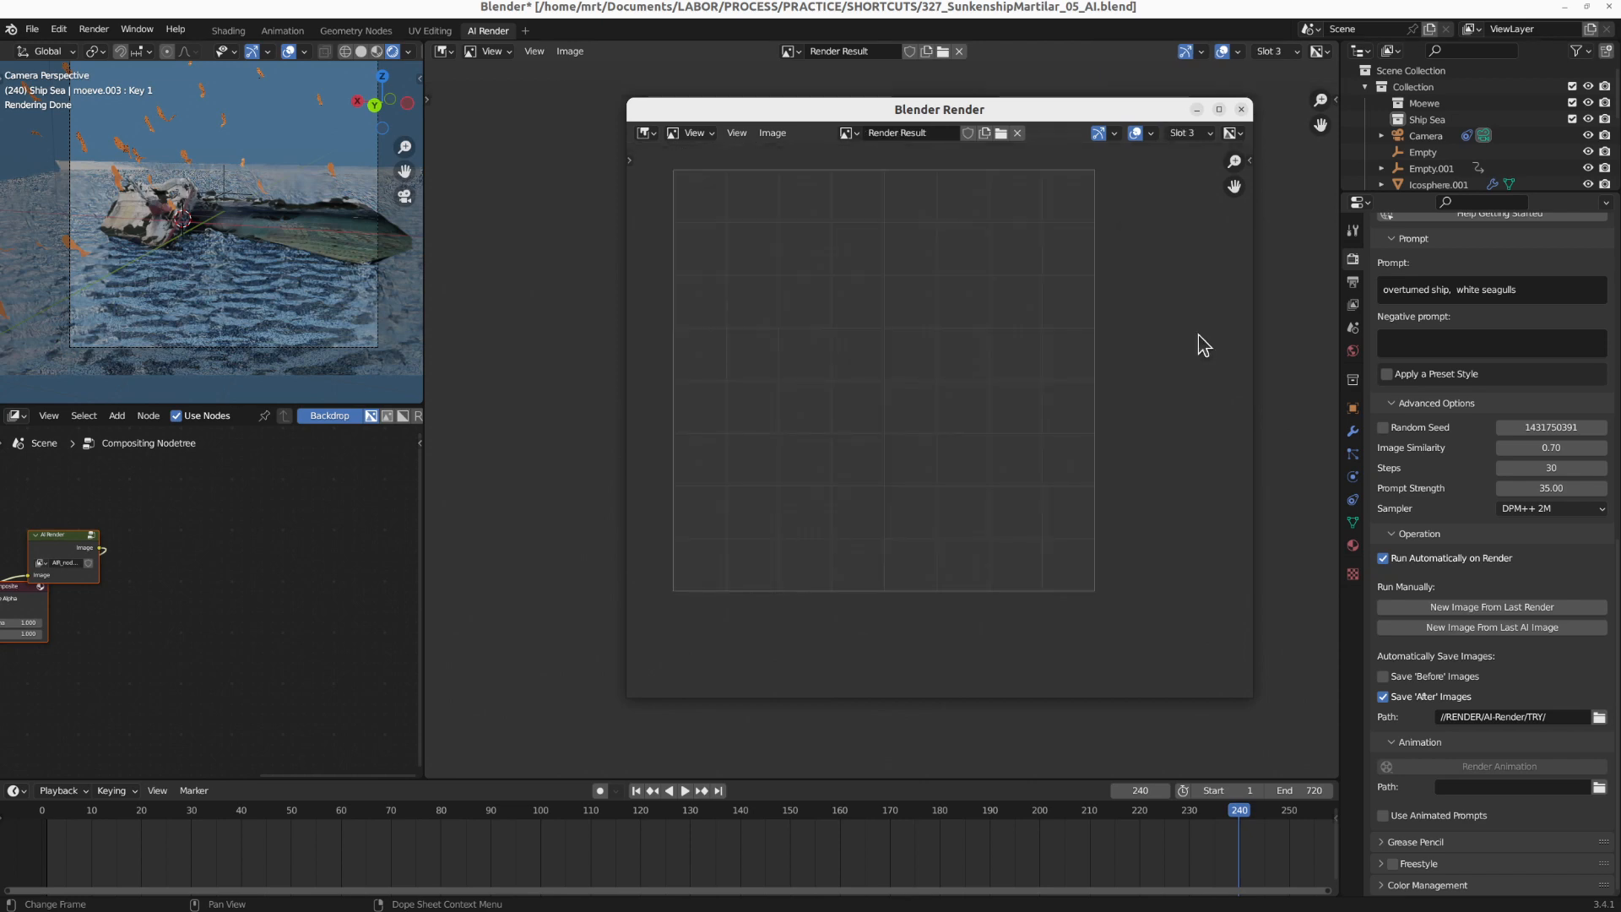
click(1258, 811)
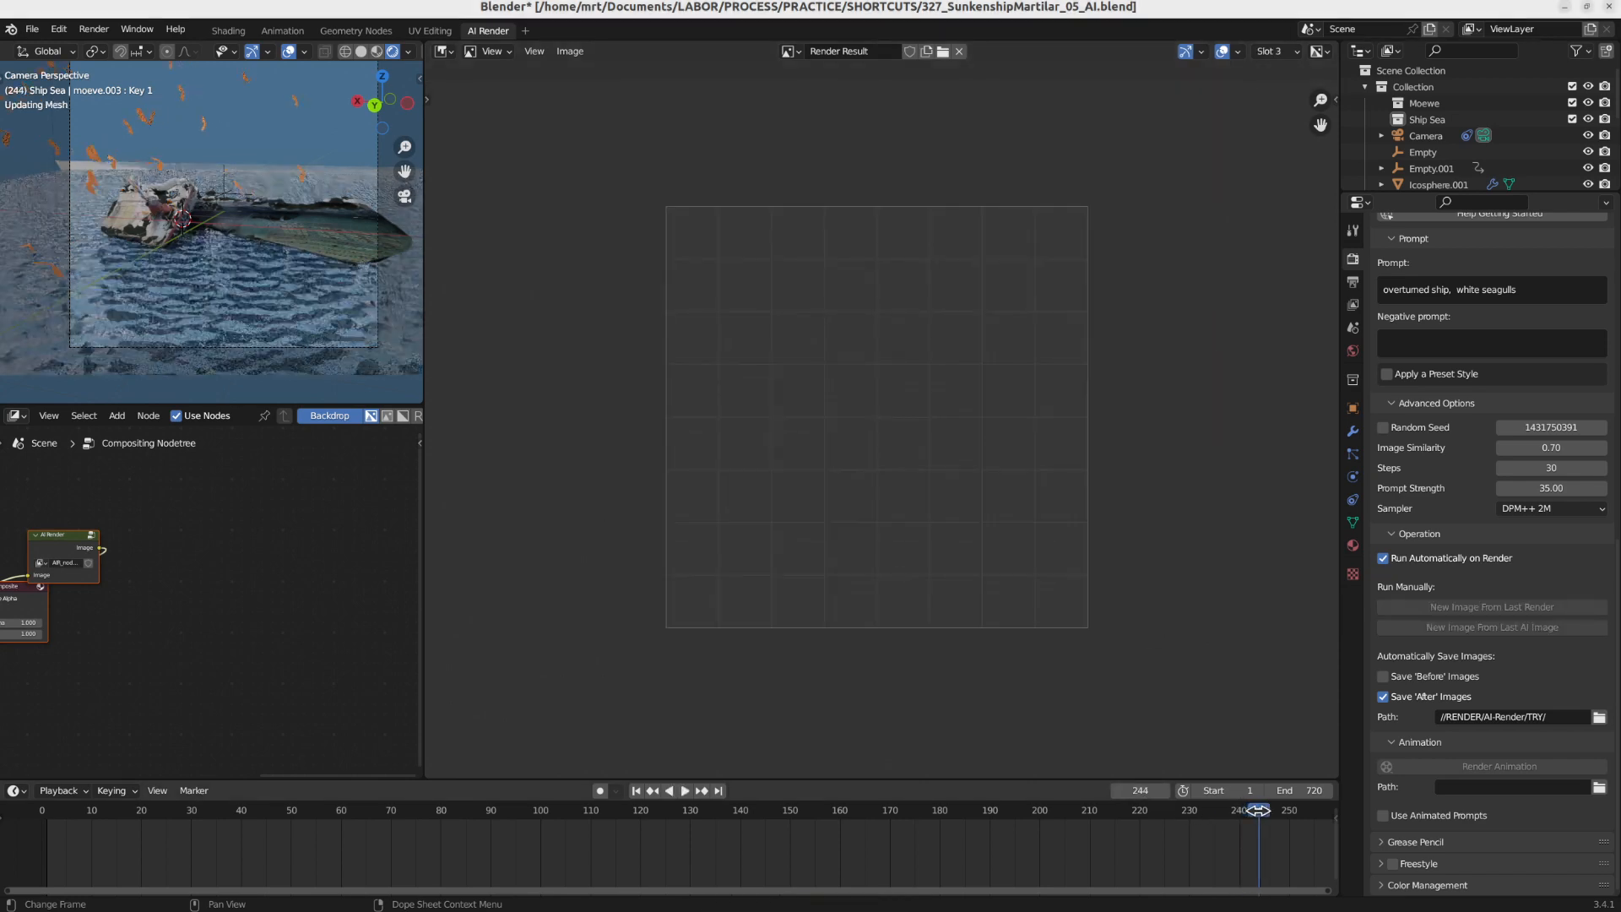
key(F12)
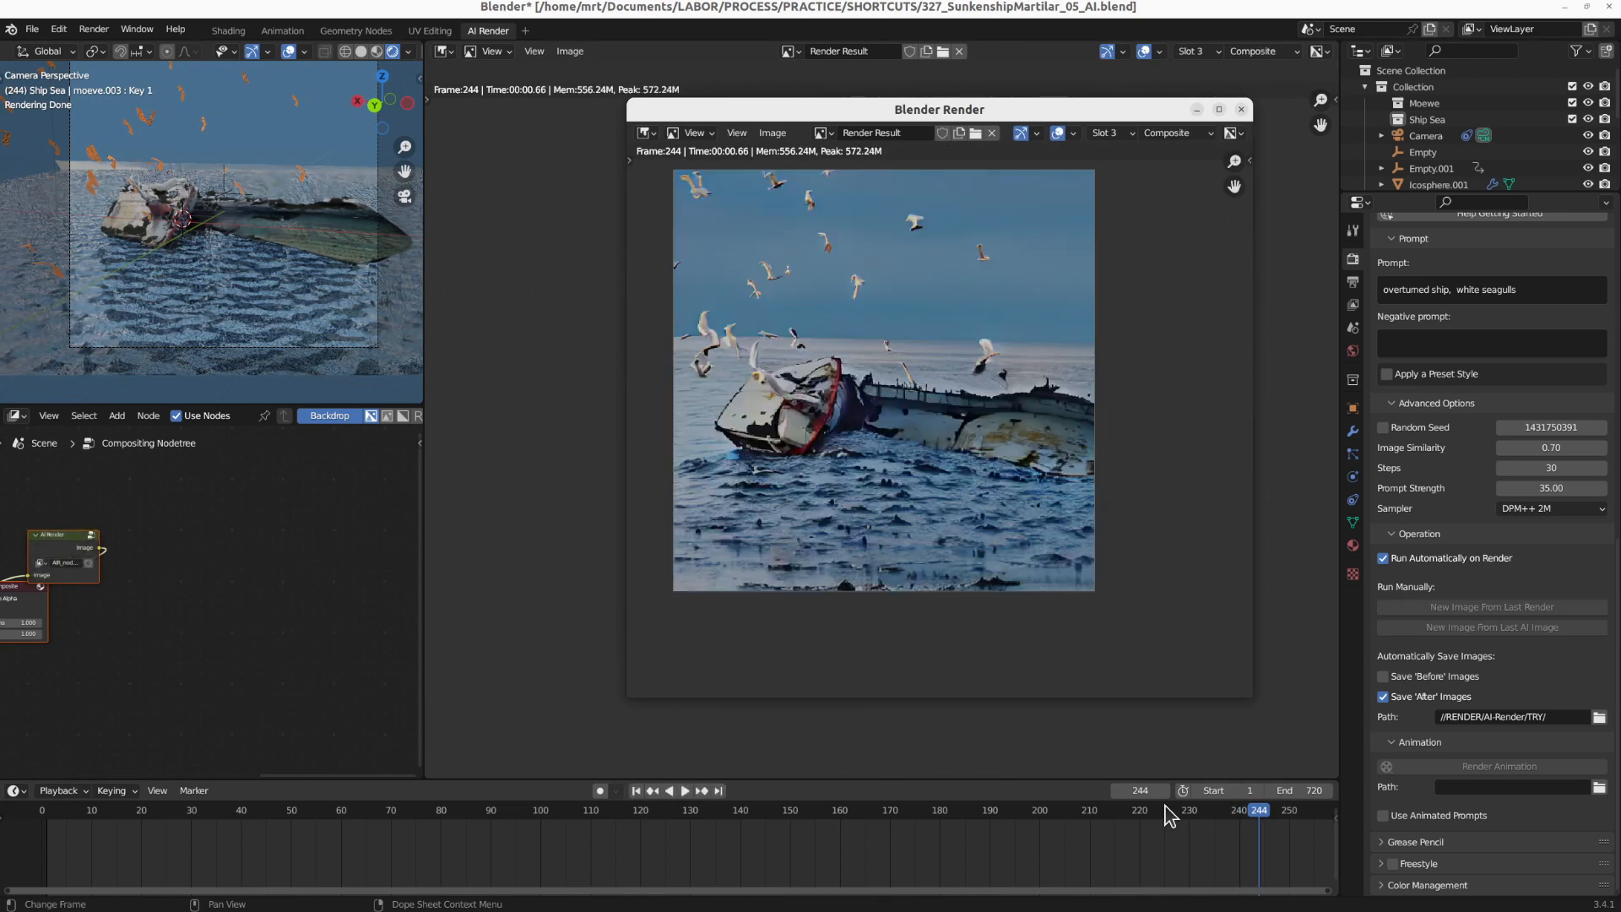
Compare the frame 240 render in Slot 2 with the frame 244 render in Slot 3
click(1106, 133)
click(1121, 169)
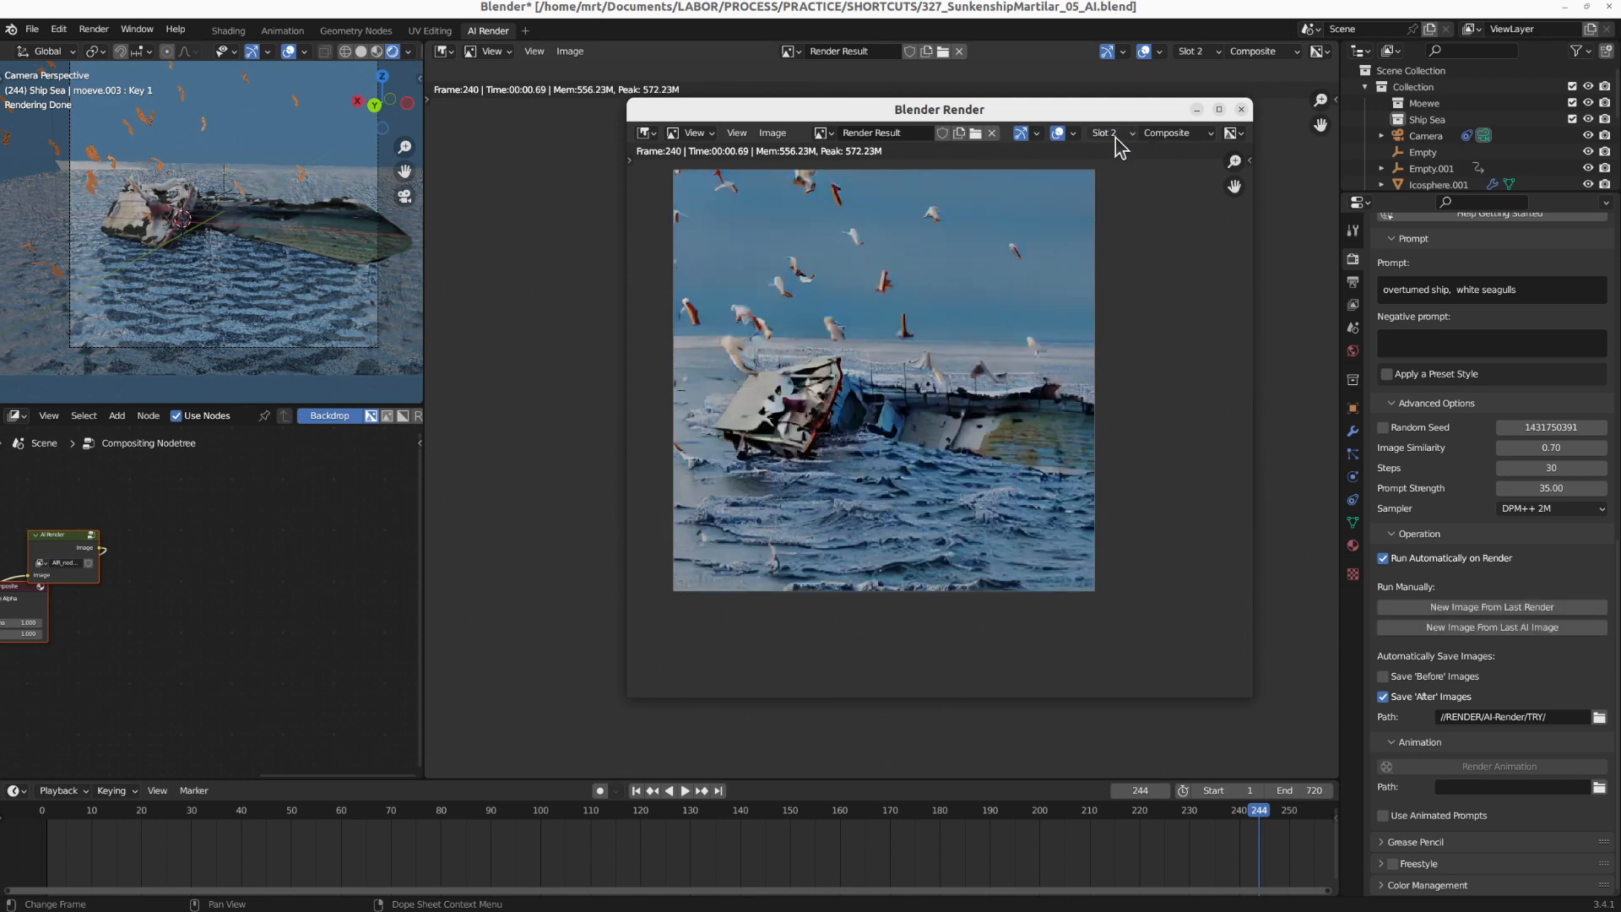
click(1106, 132)
click(1123, 169)
click(1106, 132)
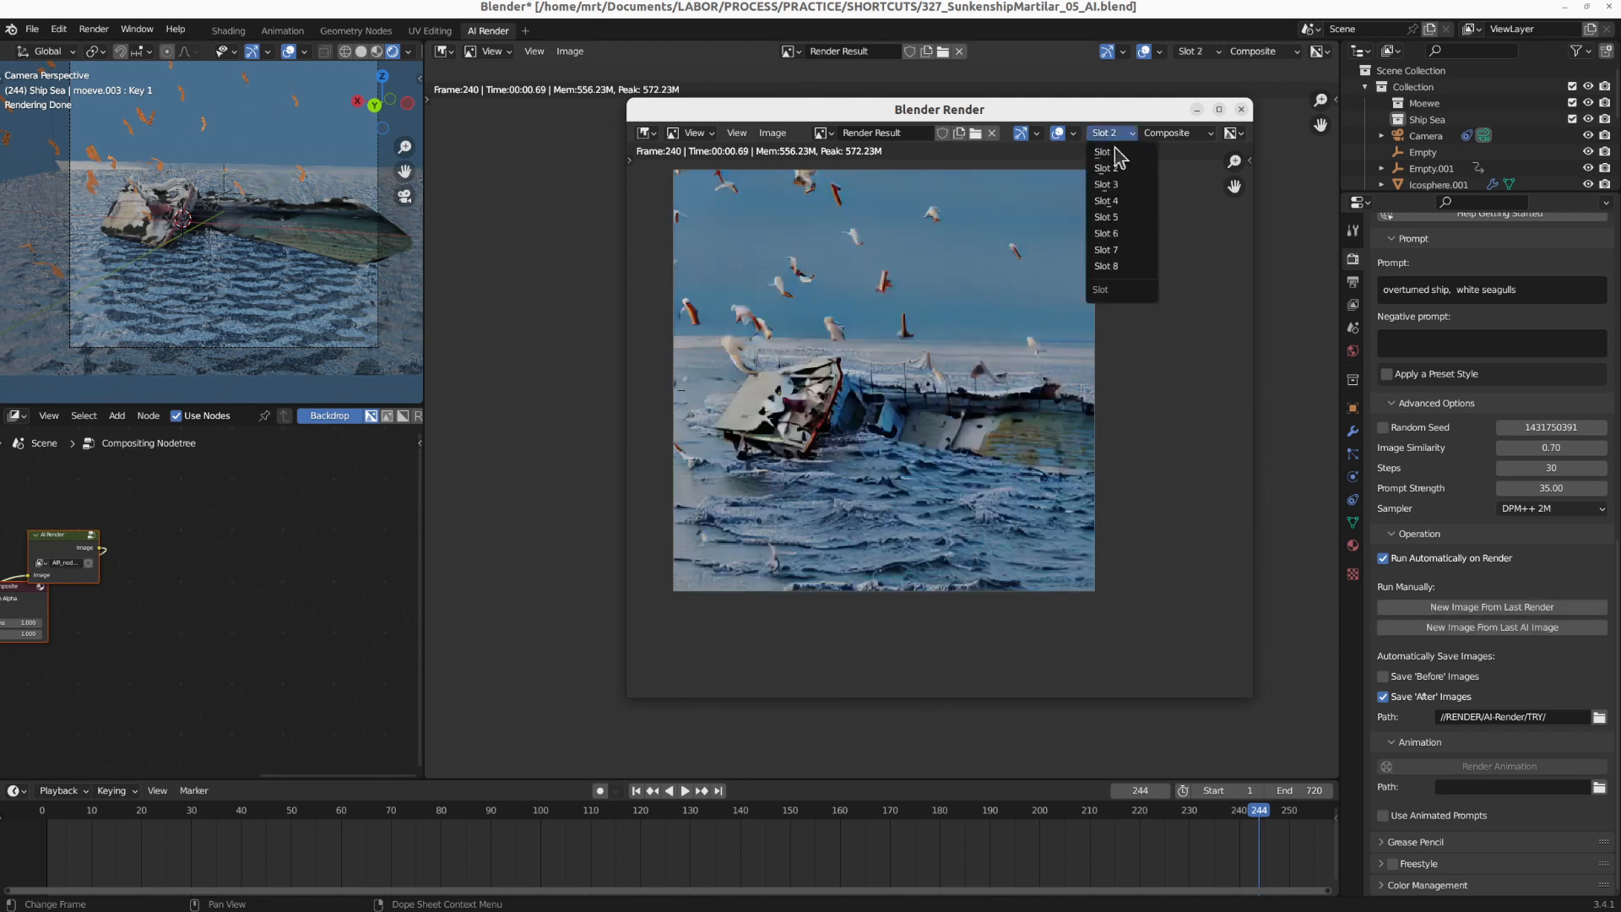
click(1121, 184)
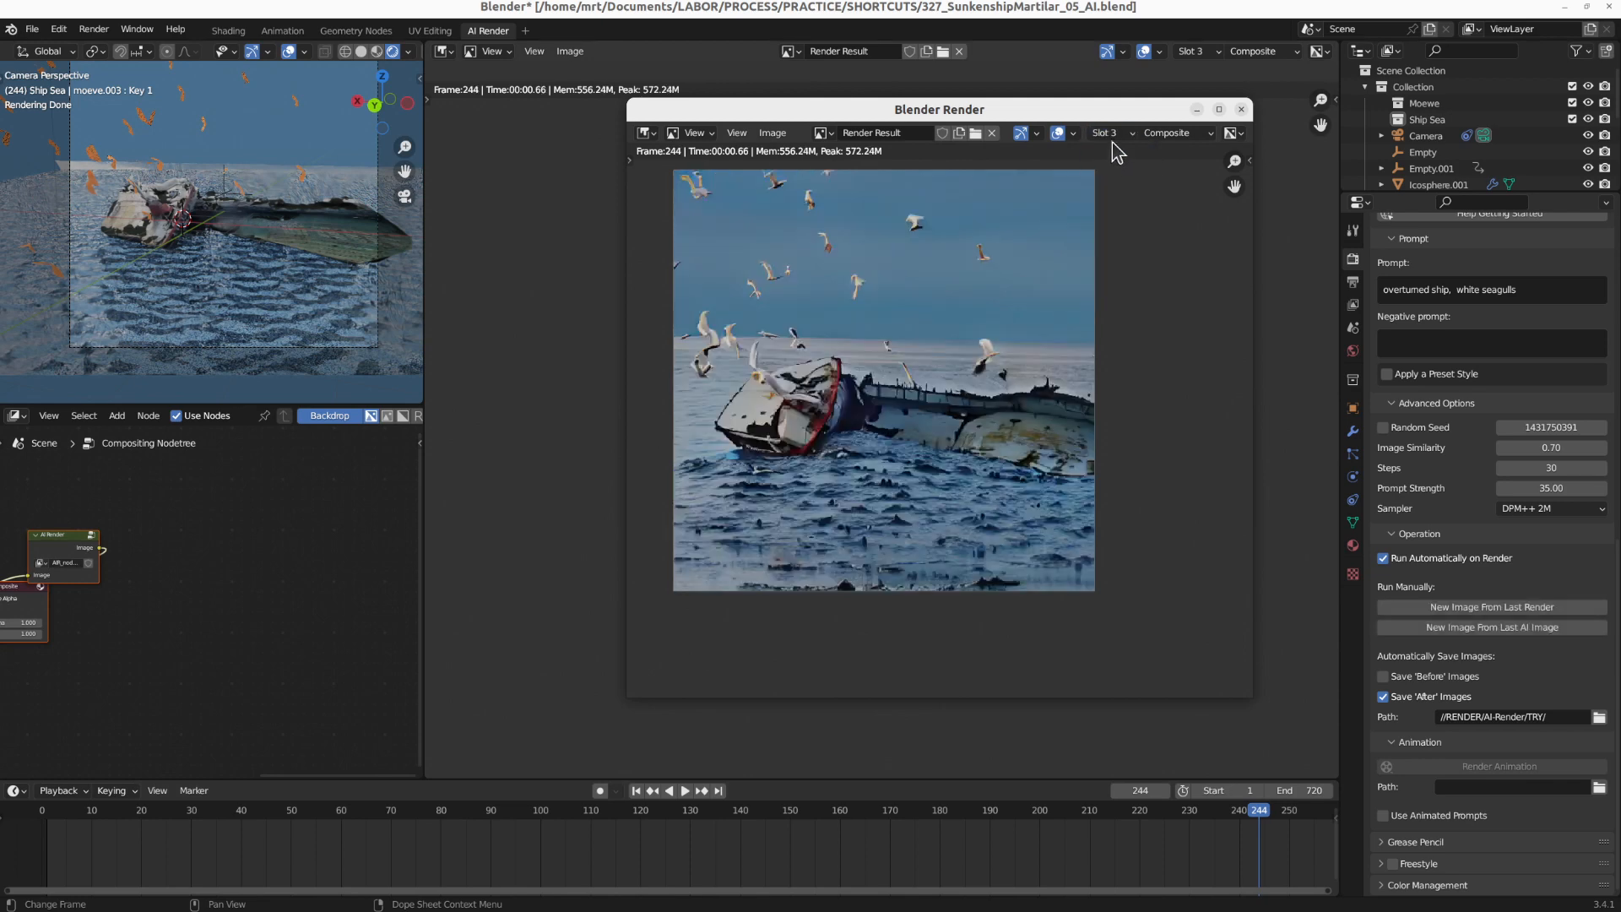
Compare the ship, gulls and water across the renders in Slots 1, 2 and 3, ending on Slot 3
click(1110, 135)
click(1114, 153)
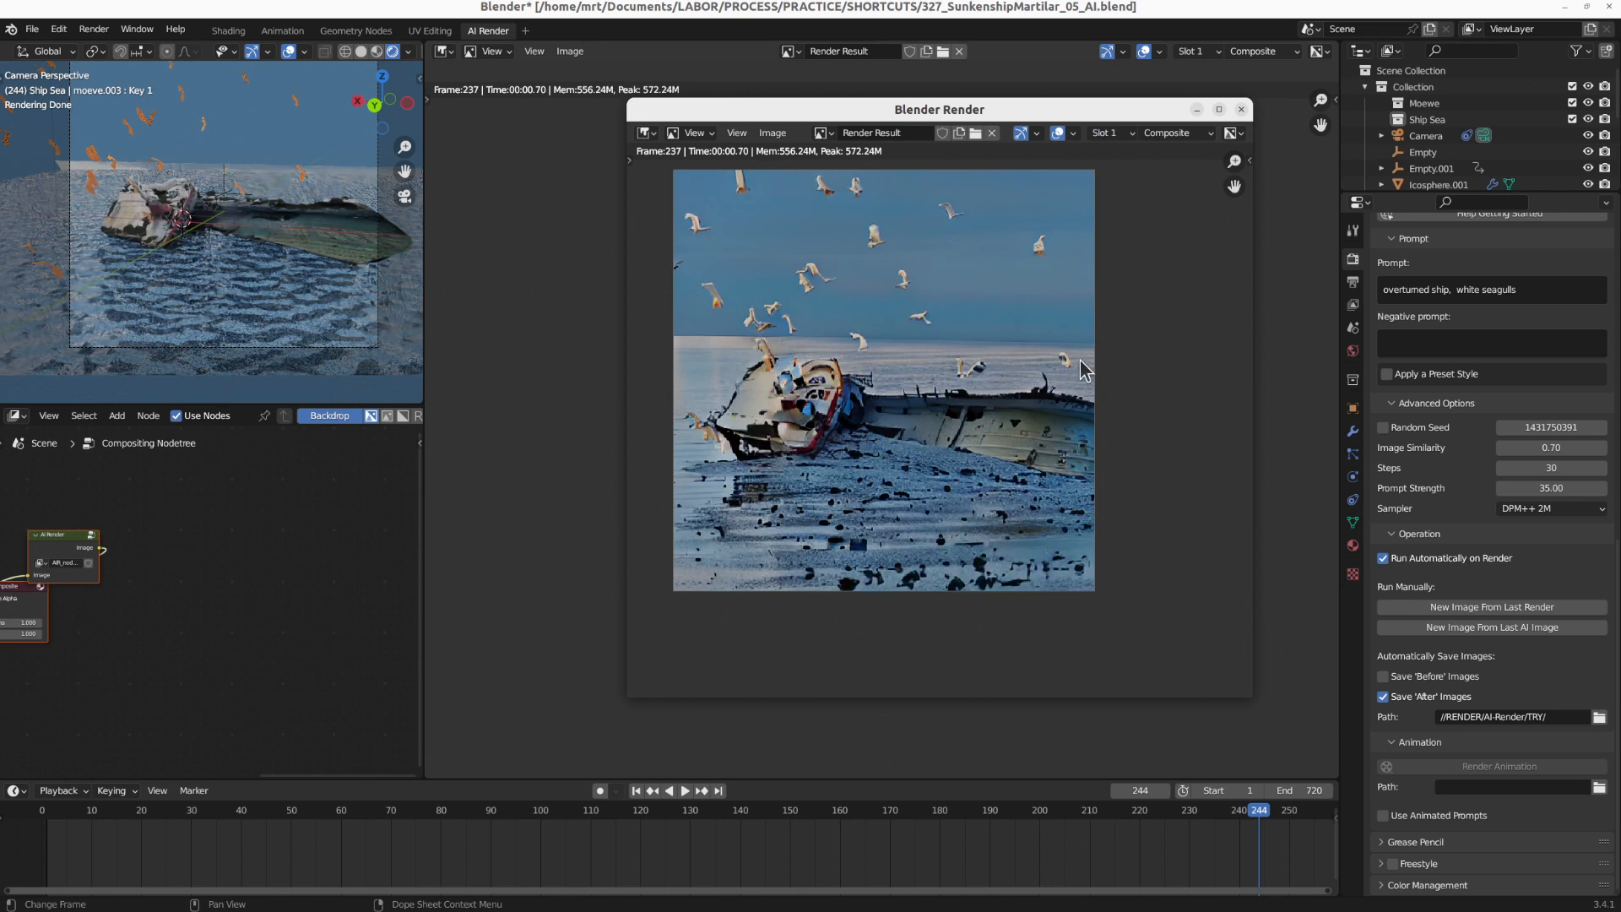
click(1106, 133)
click(1116, 176)
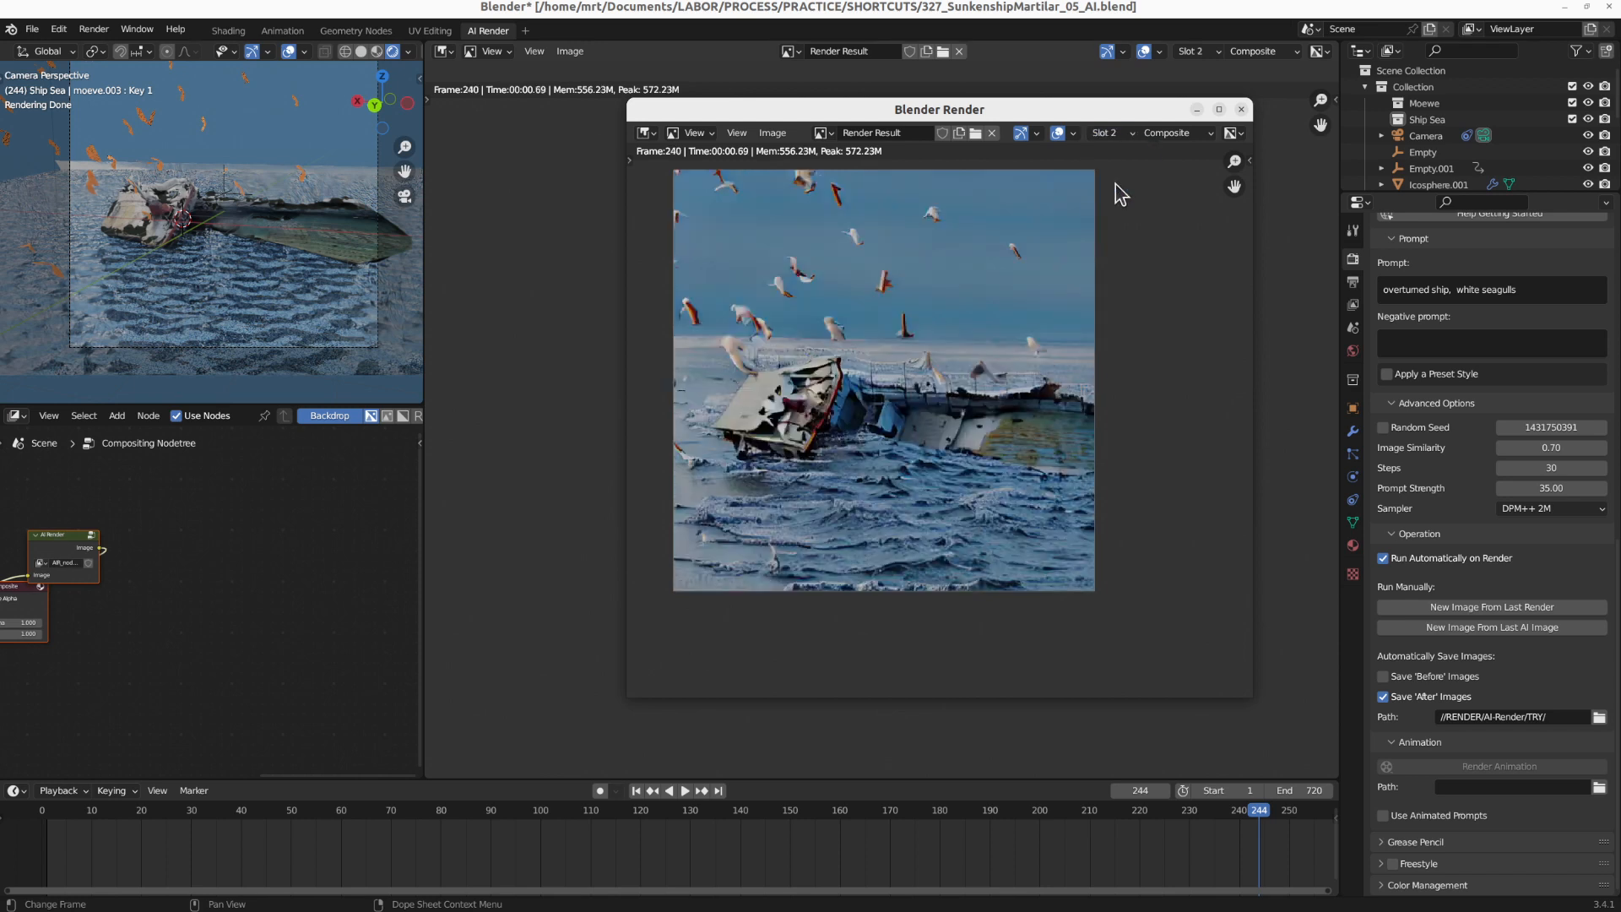
click(1113, 132)
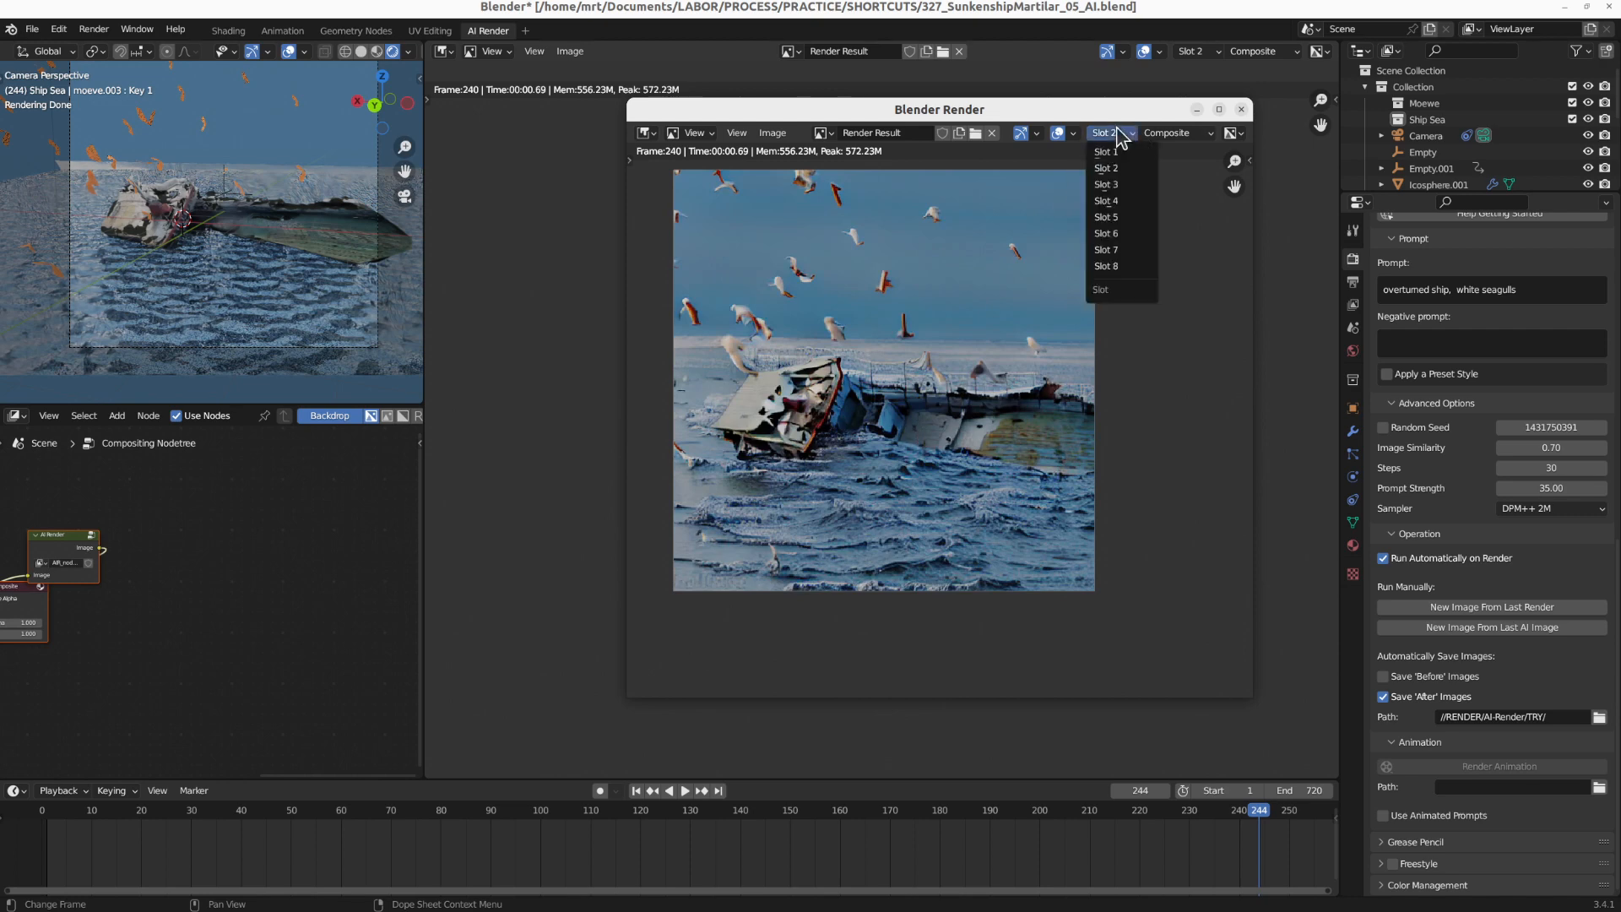
click(1117, 184)
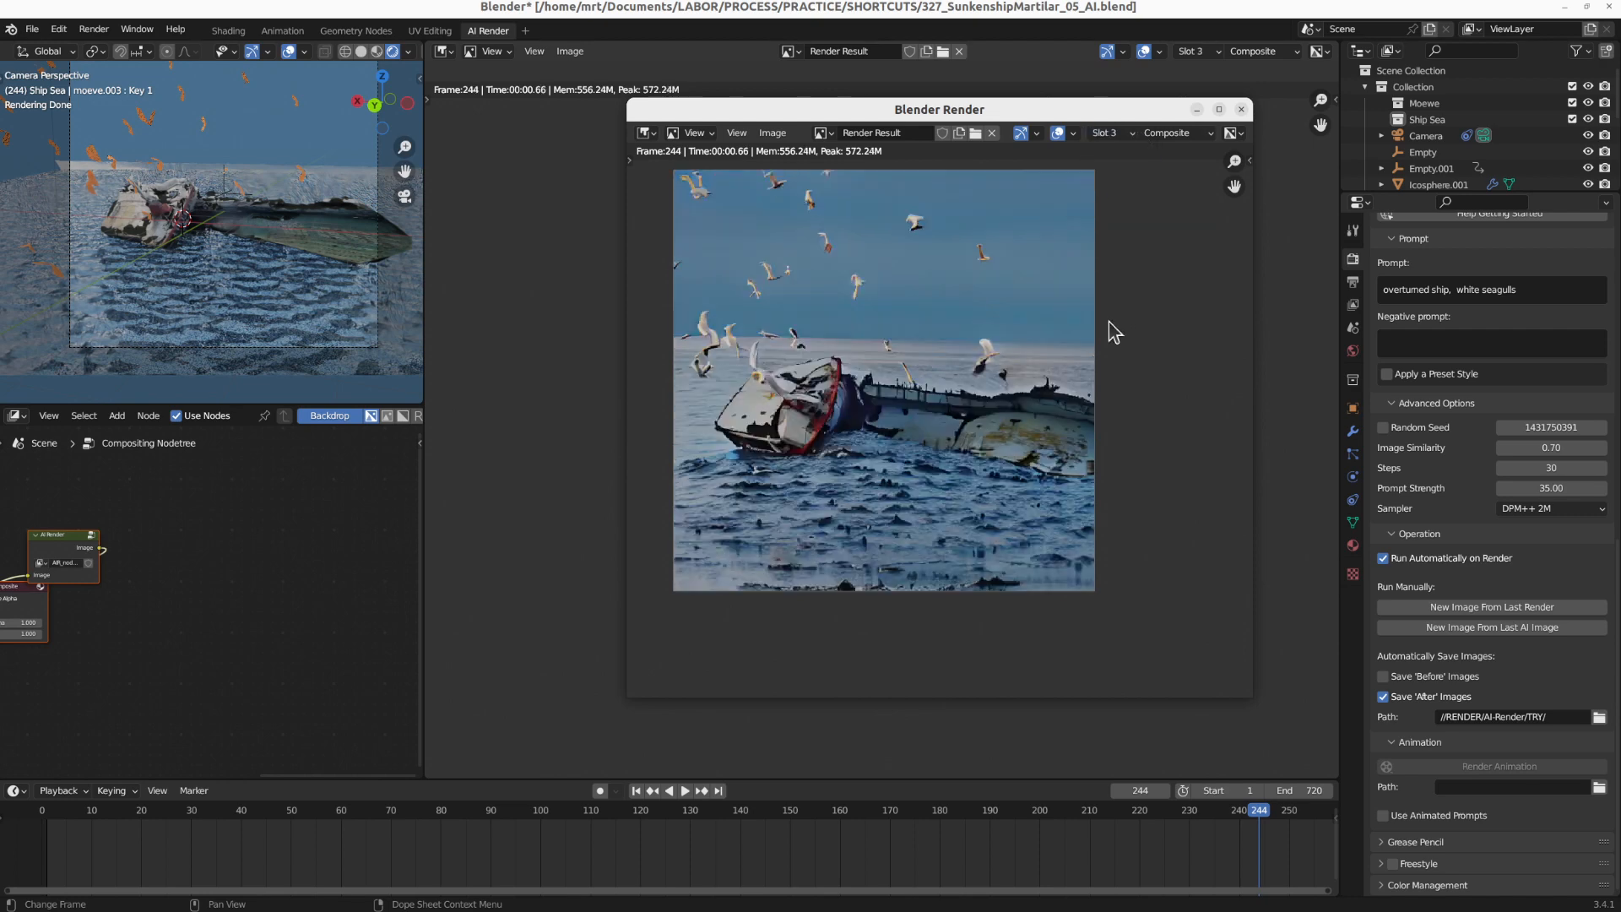
click(1103, 133)
click(1116, 165)
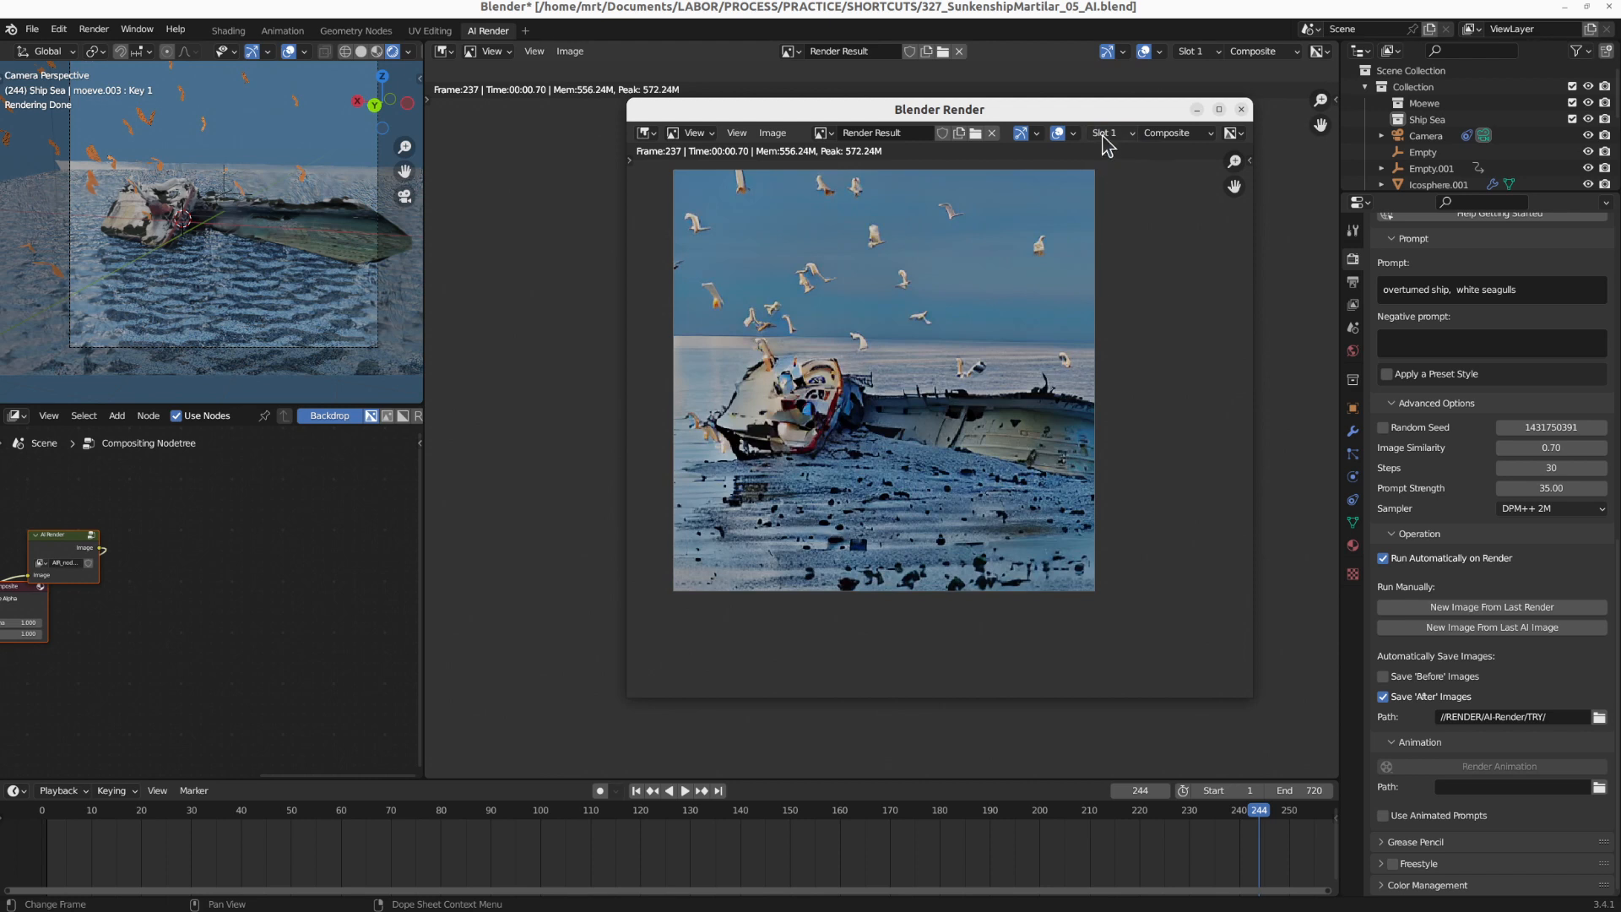
click(1103, 134)
click(1117, 187)
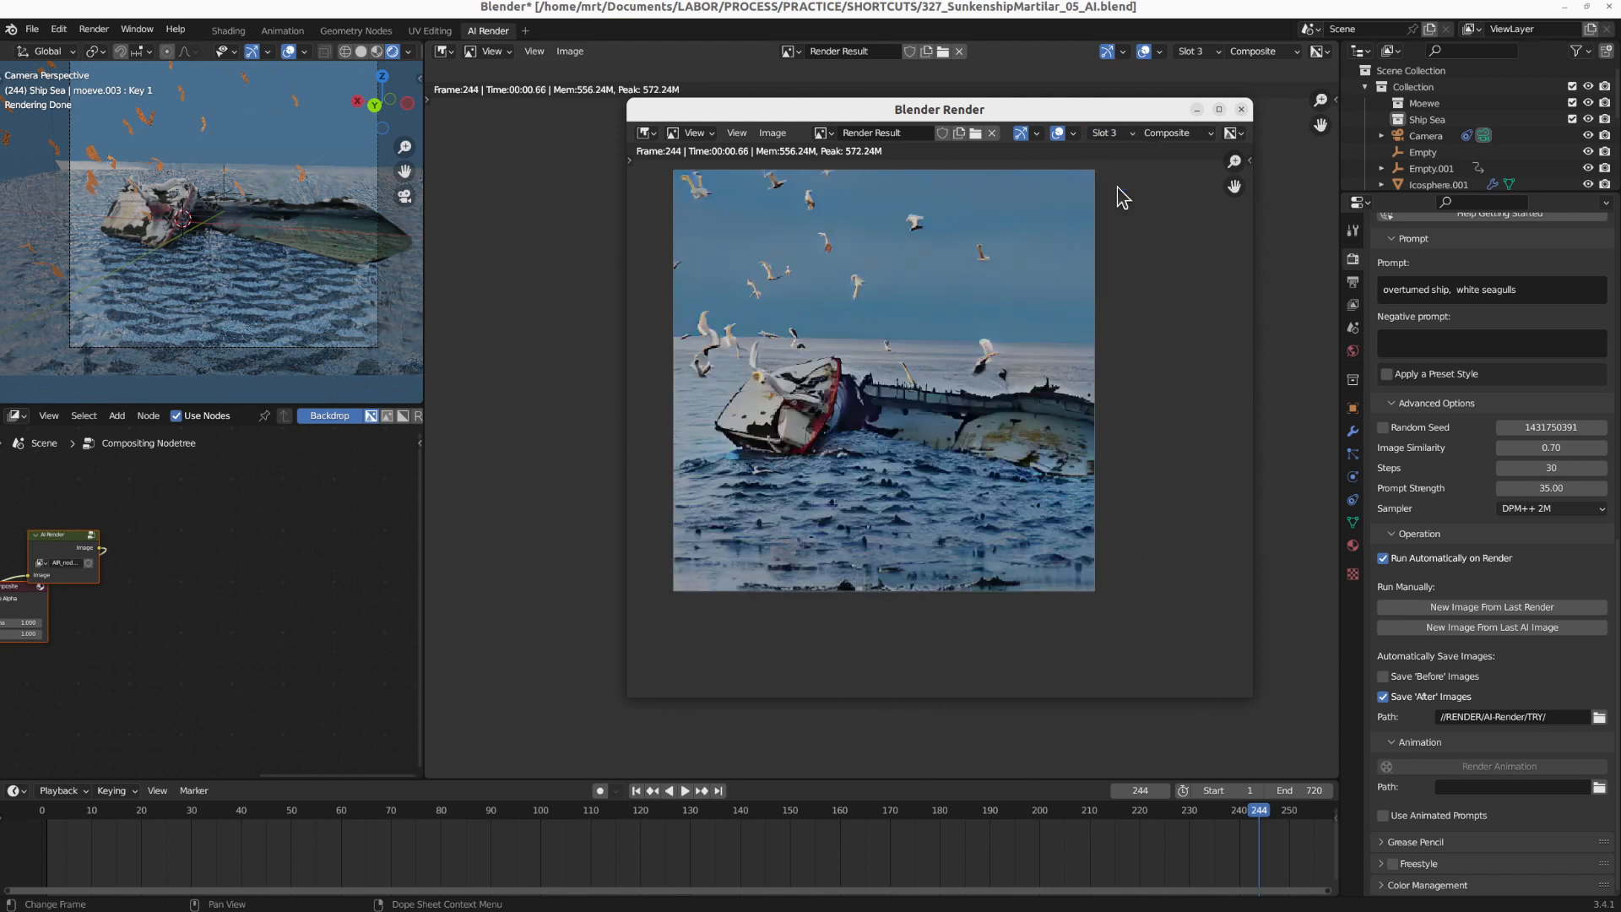